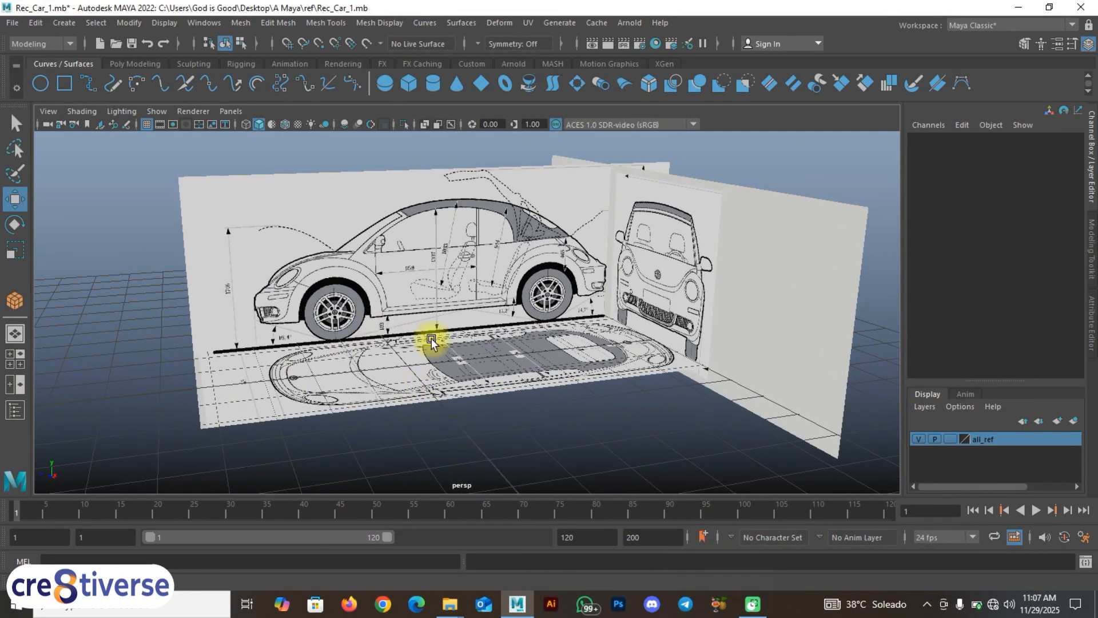
Step: In the Outliner, toggle imagePlane4 visible and then hidden again with H
left_click(16, 411)
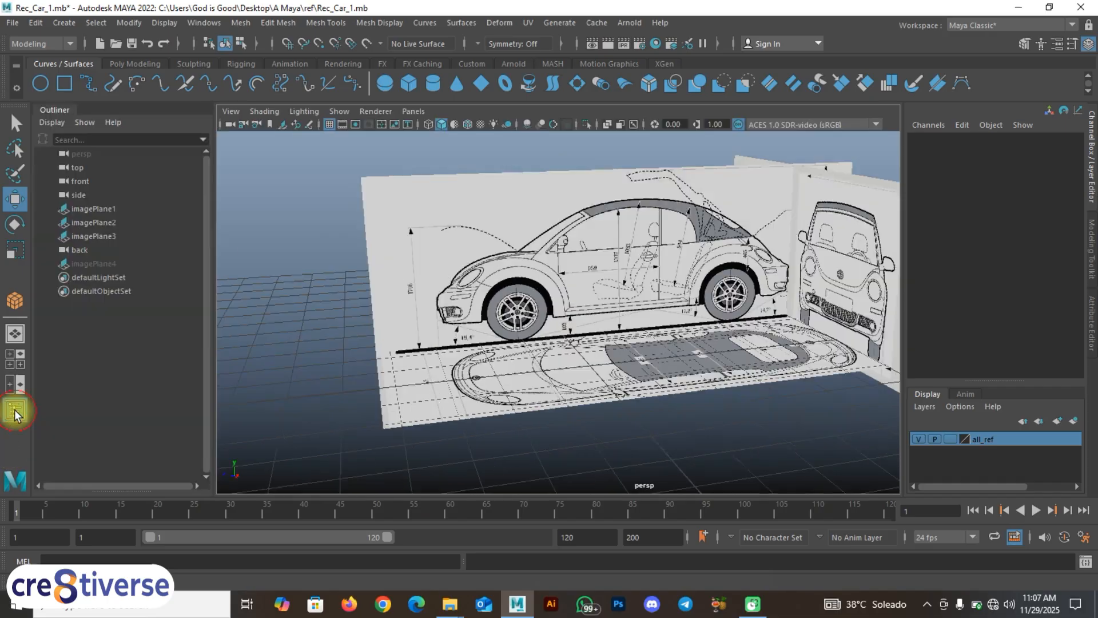
left_click(90, 266)
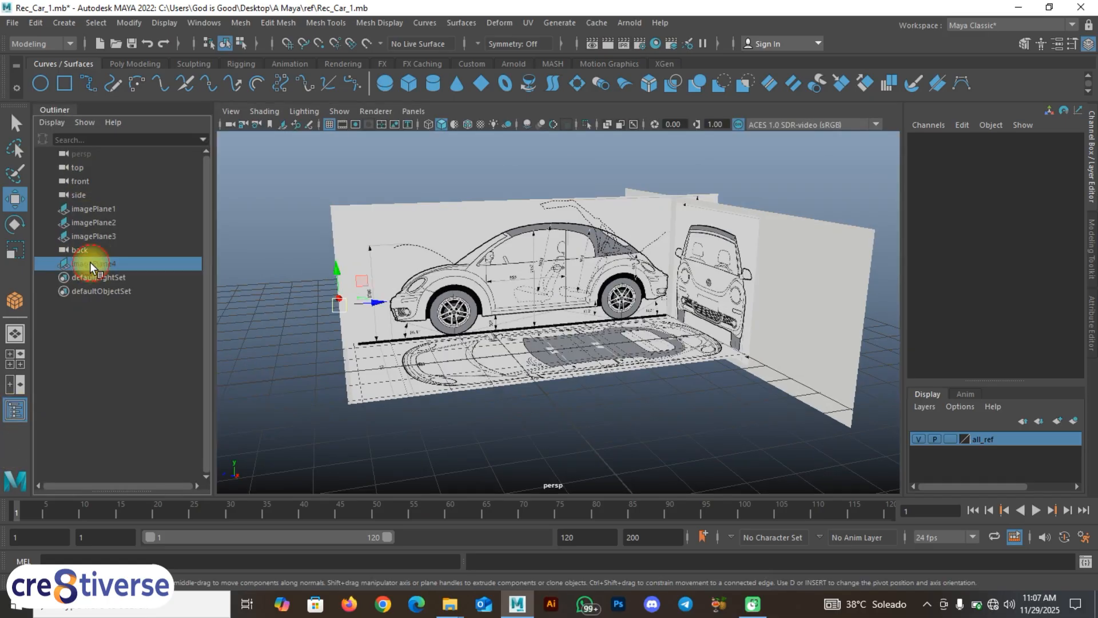
key("h")
mouse_move(291, 353)
left_mouse_down("alt")
mouse_move(343, 363)
mouse_move(312, 360)
left_mouse_up("alt")
key("h")
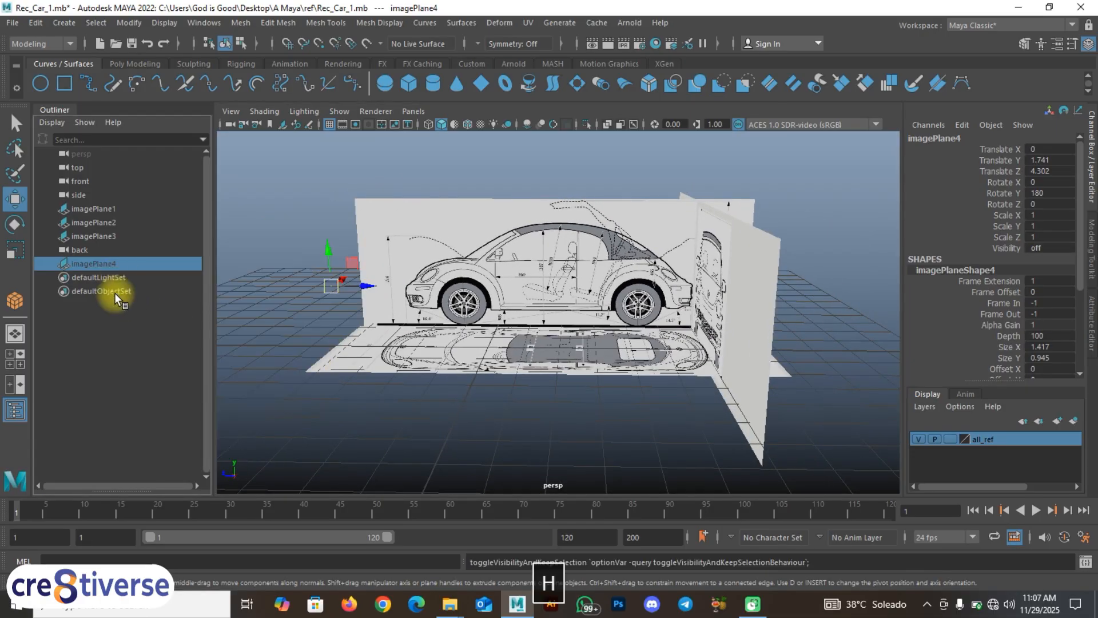
left_click(394, 427)
left_click_drag(404, 406, 503, 420, "alt")
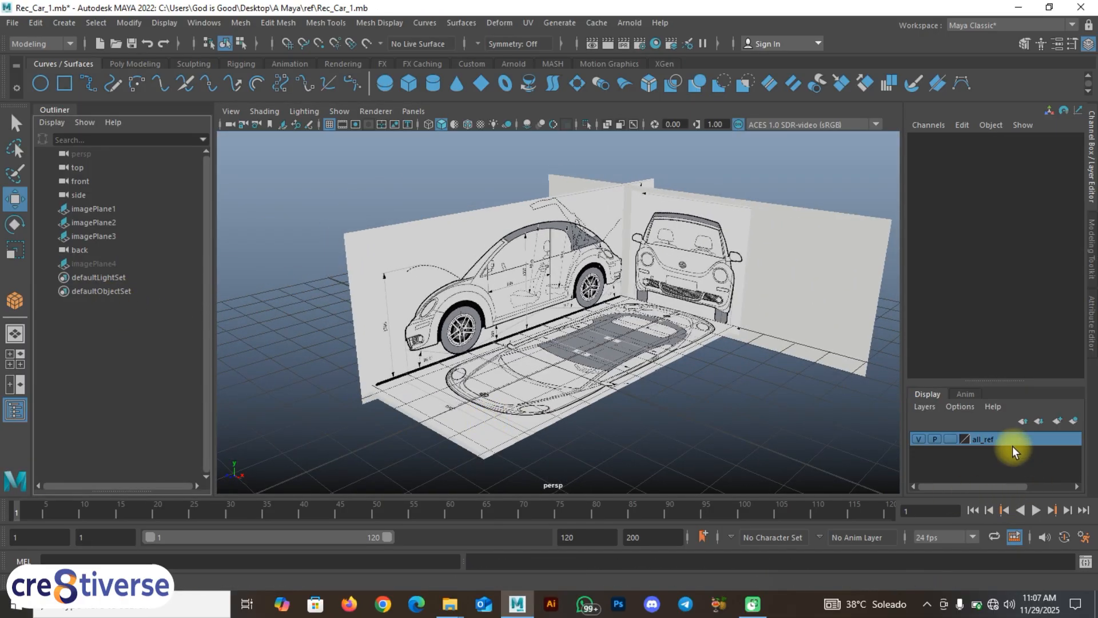
Step: Set the all_ref layer to reference (R), confirm the blueprint planes can't be selected, and close the Outliner
left_click(919, 439)
left_click(920, 440)
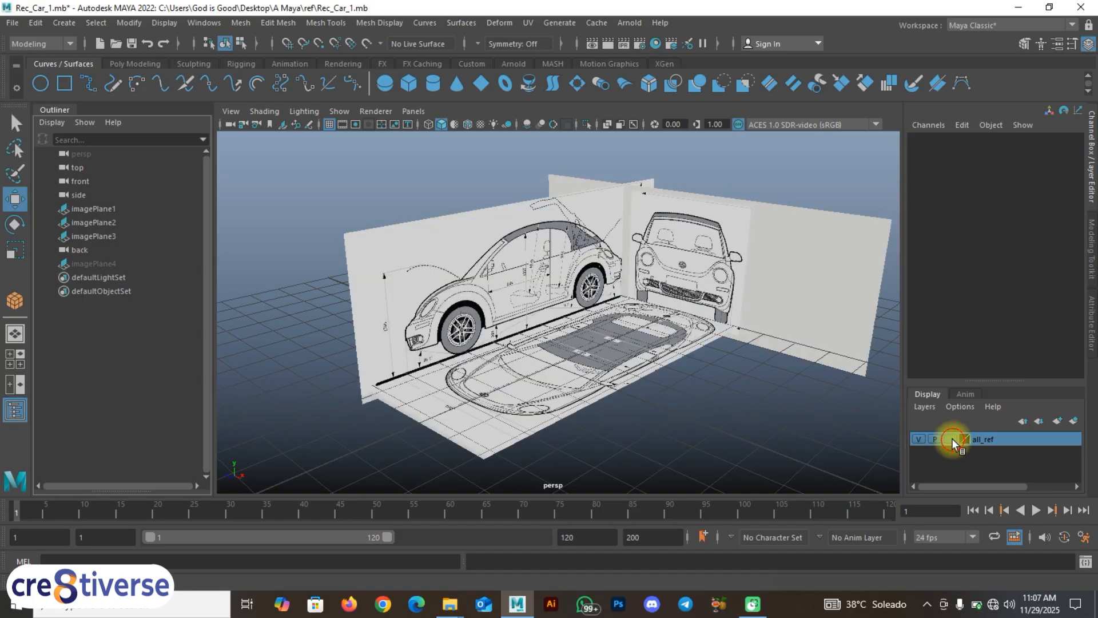
left_click(920, 440)
left_click(920, 439)
left_click_drag(601, 417, 483, 270, "alt")
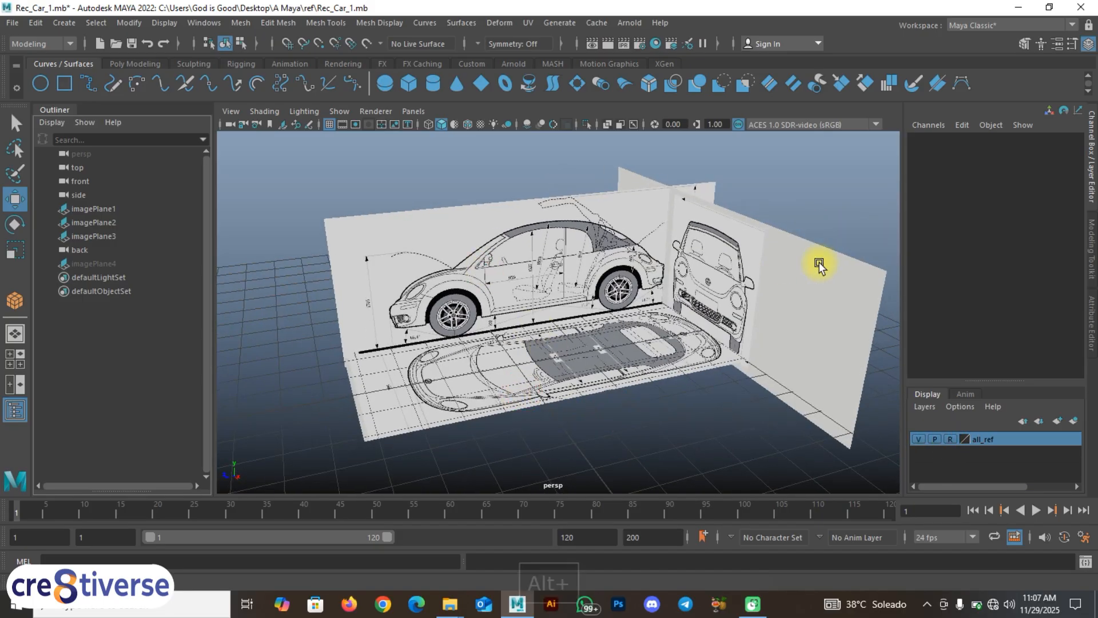
left_click(799, 301)
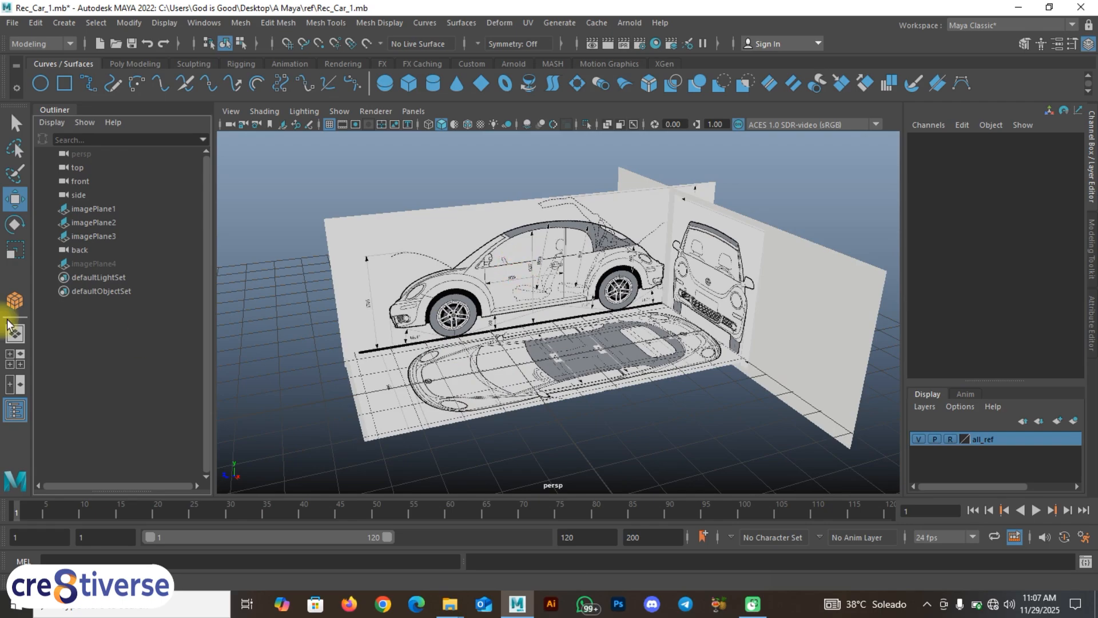
left_click(15, 410)
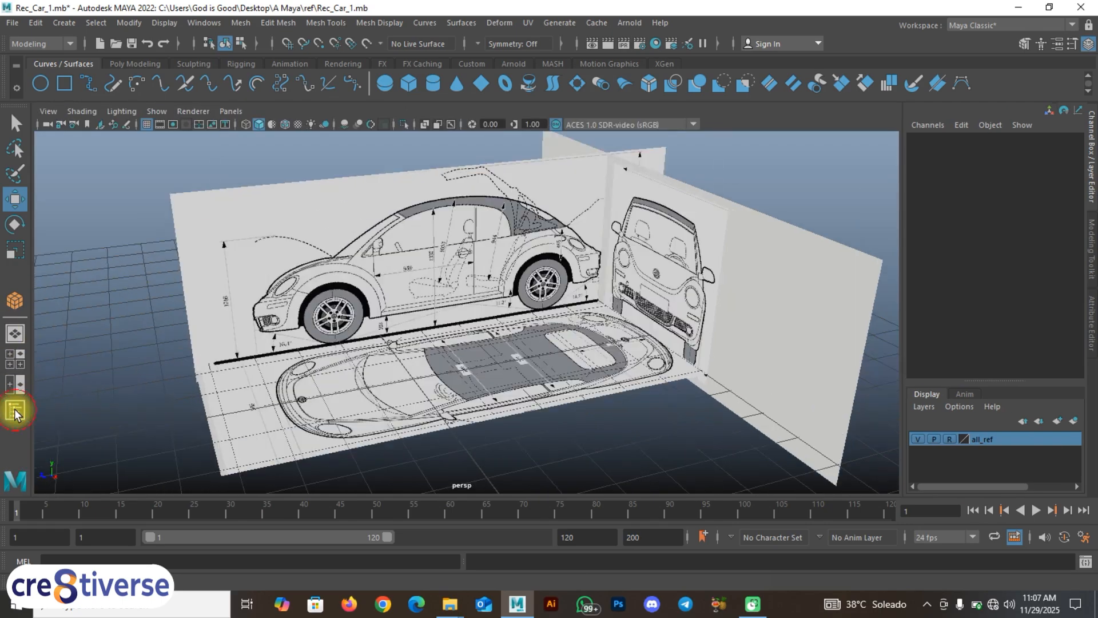
left_click_drag(319, 314, 421, 296, "alt")
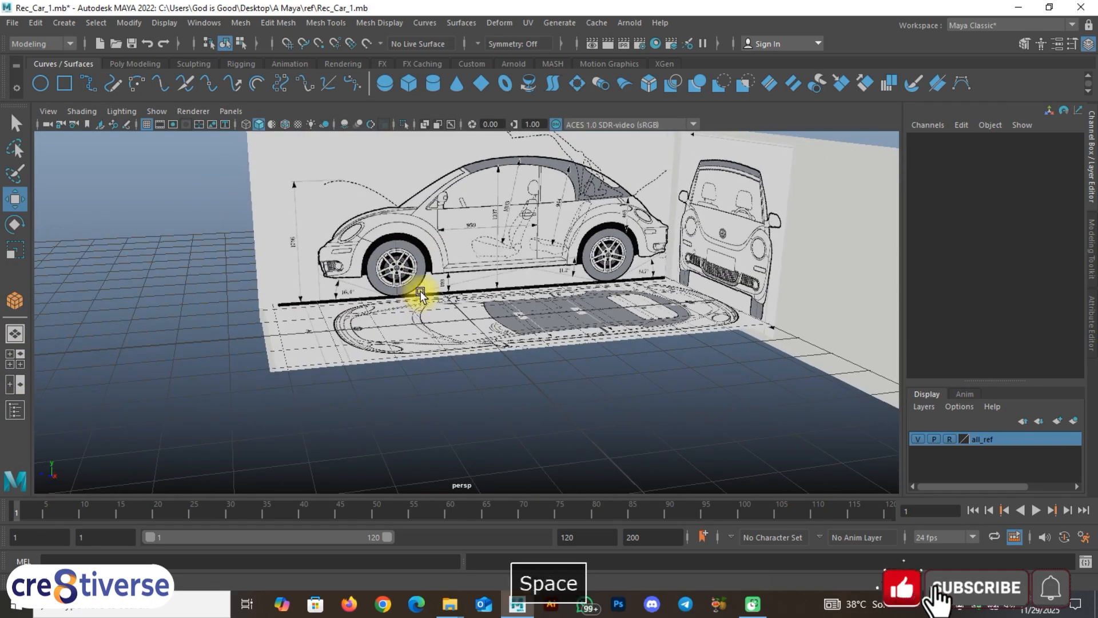
Step: Switch to the four-pane layout and make the bottom-right pane the side view
key("space")
key("space")
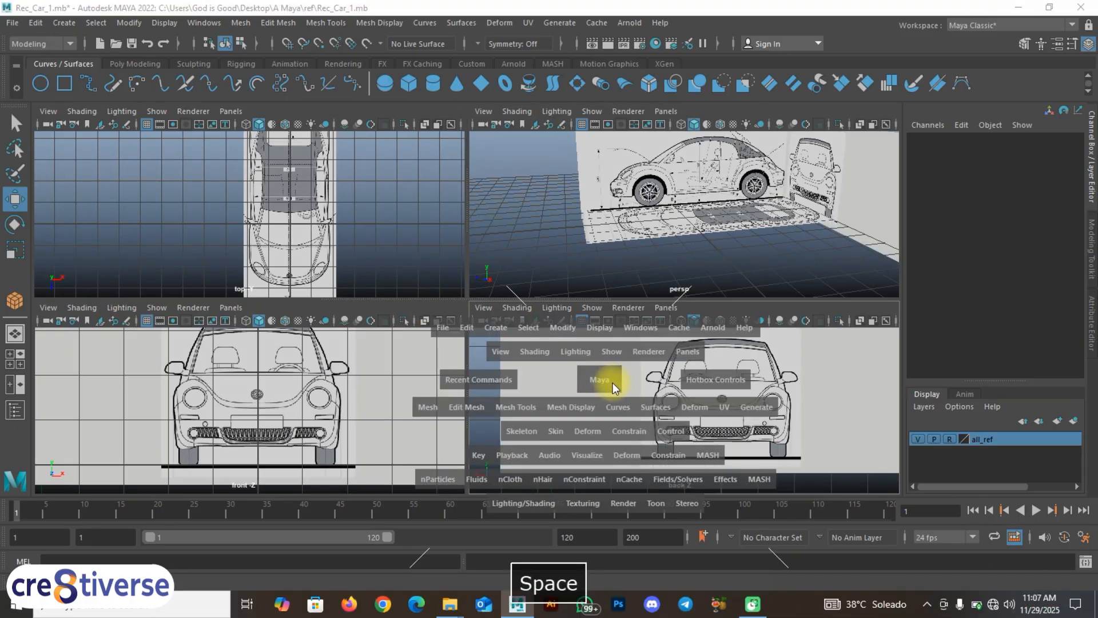
left_click(609, 385)
left_click_drag(609, 385, 678, 383)
middle_click_drag(662, 422, 679, 449, "alt")
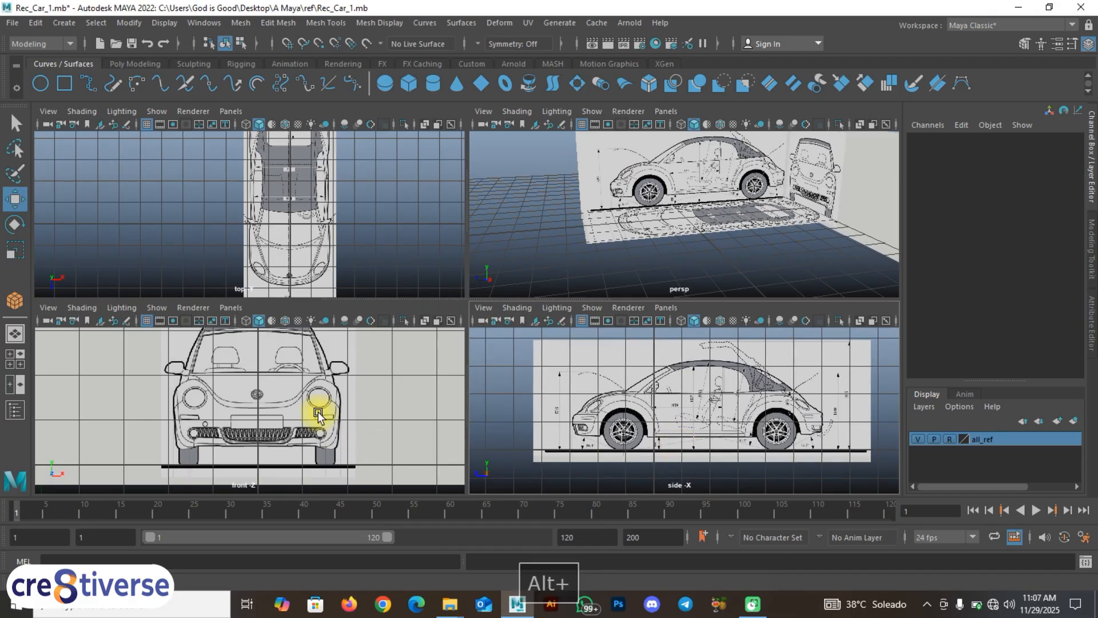
middle_click_drag(294, 398, 288, 413, "alt")
middle_click(266, 193, "alt")
left_click(584, 199)
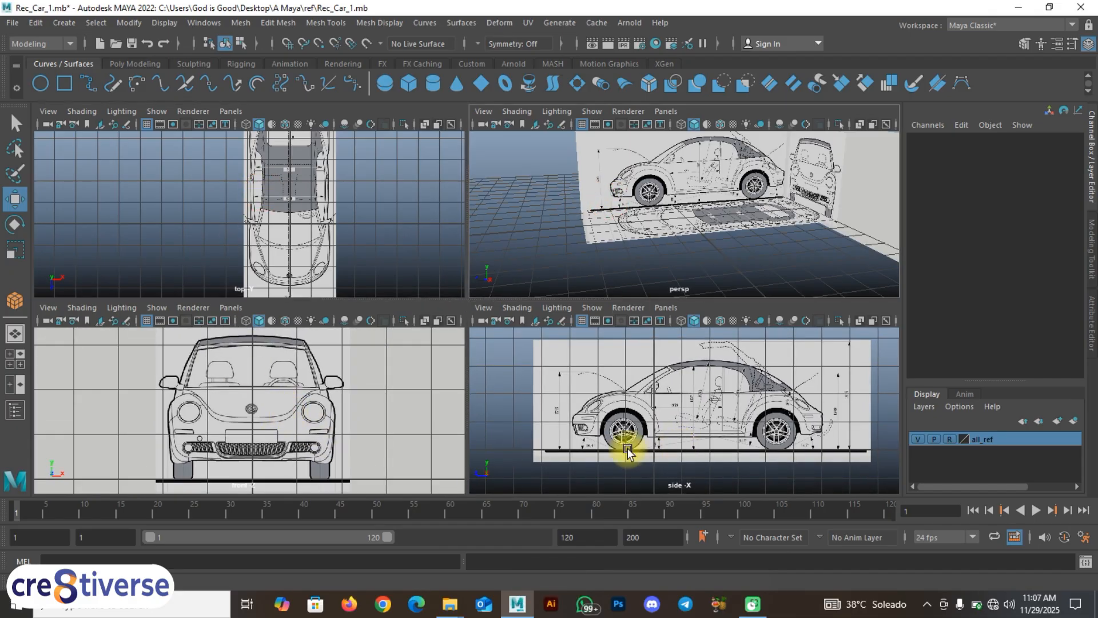
left_click(639, 429)
left_click(192, 410)
left_click(682, 375)
Step: Maximize the side view and zoom in on the car's front wheel
key("space")
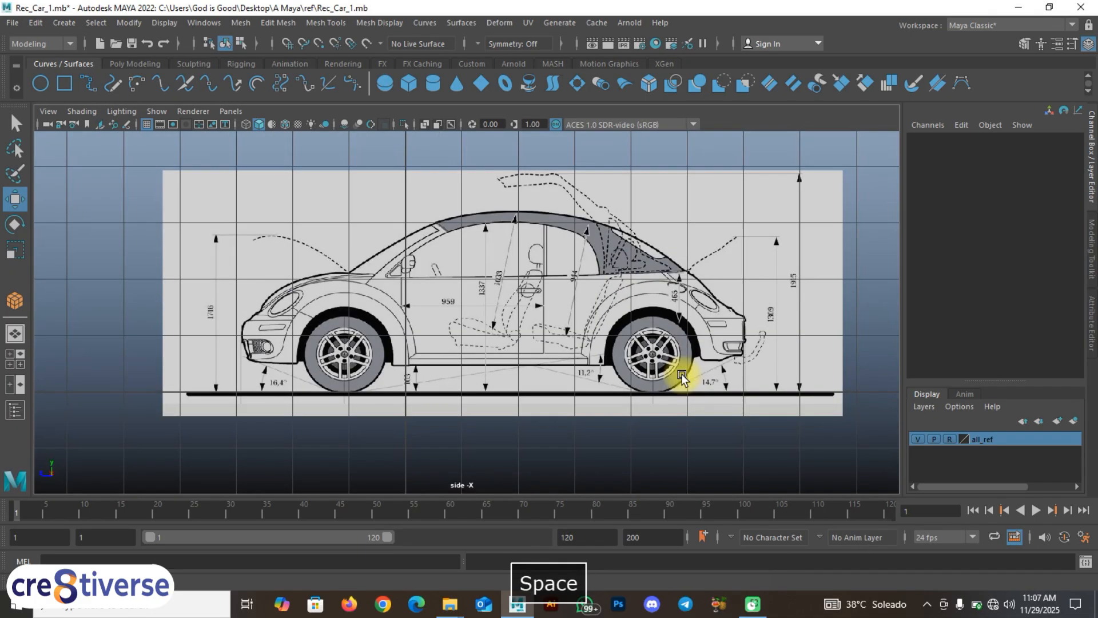
middle_click_drag(404, 355, 392, 368, "alt")
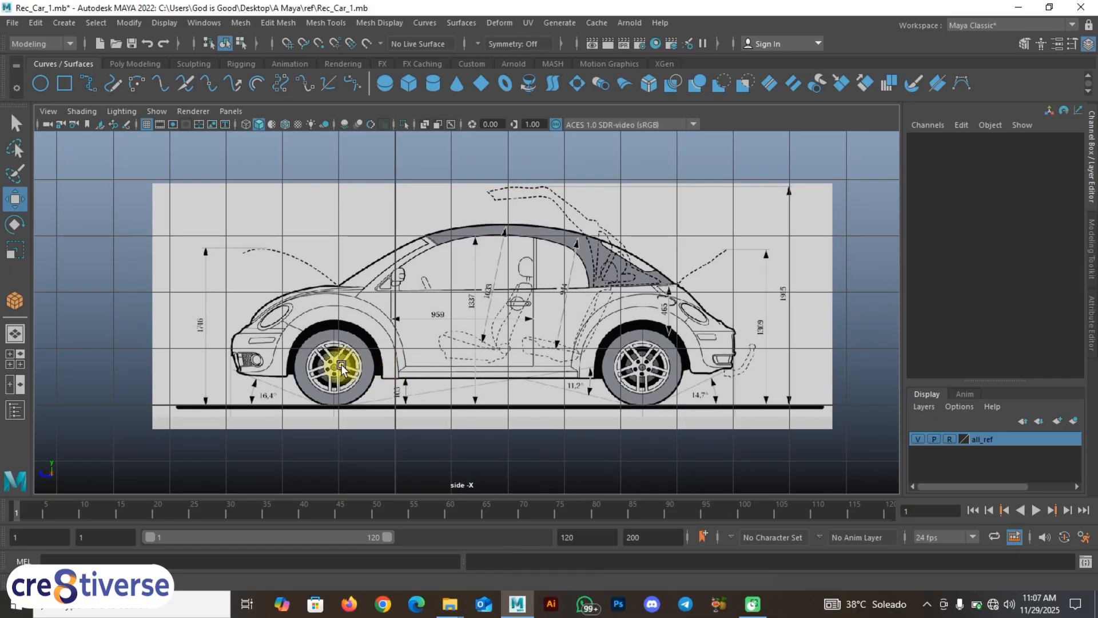
scroll(460, 333, "up", 4)
middle_click_drag(303, 355, 427, 341, "alt")
scroll(407, 342, "up", 2, "alt")
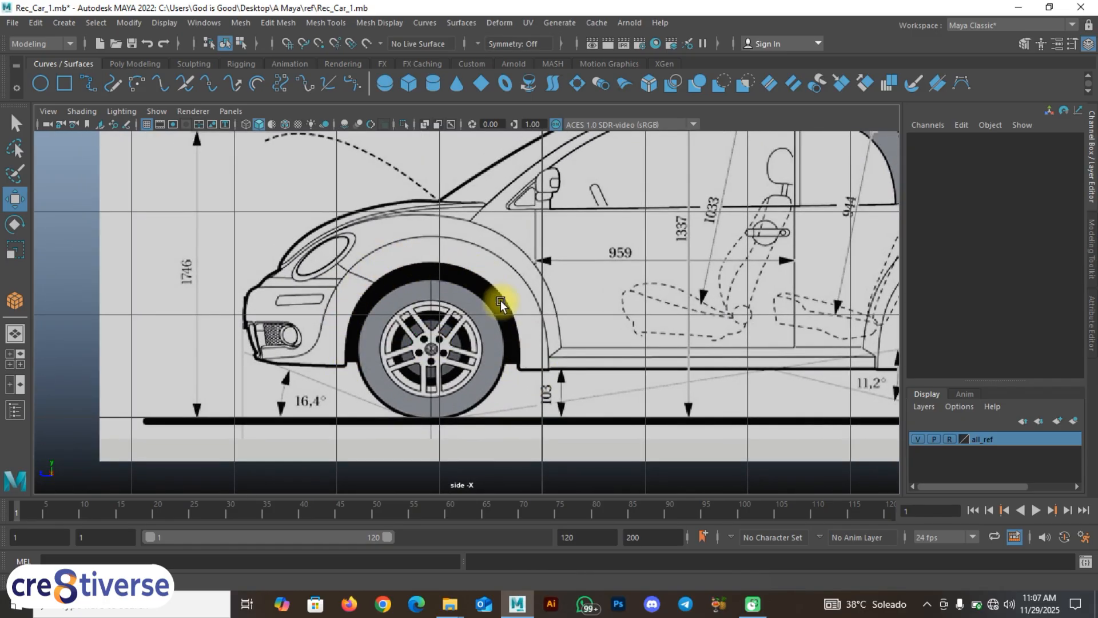
Step: Draw a NURBS circle and move and scale it onto the front wheel arch
left_click(40, 83)
scroll(422, 314, "up", 1)
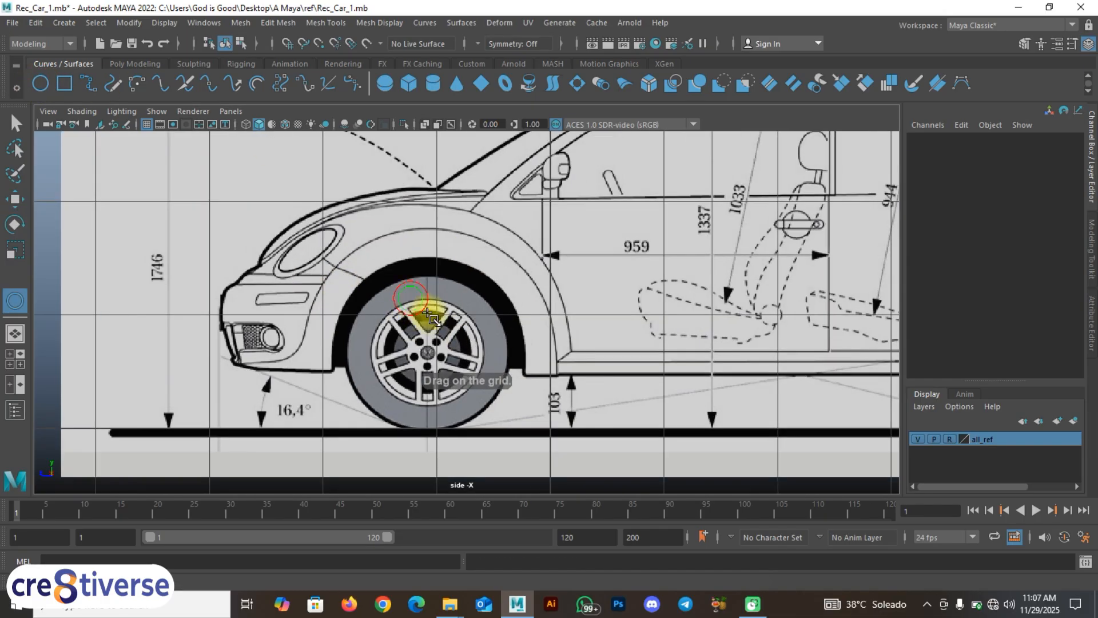
left_click_drag(412, 300, 472, 366)
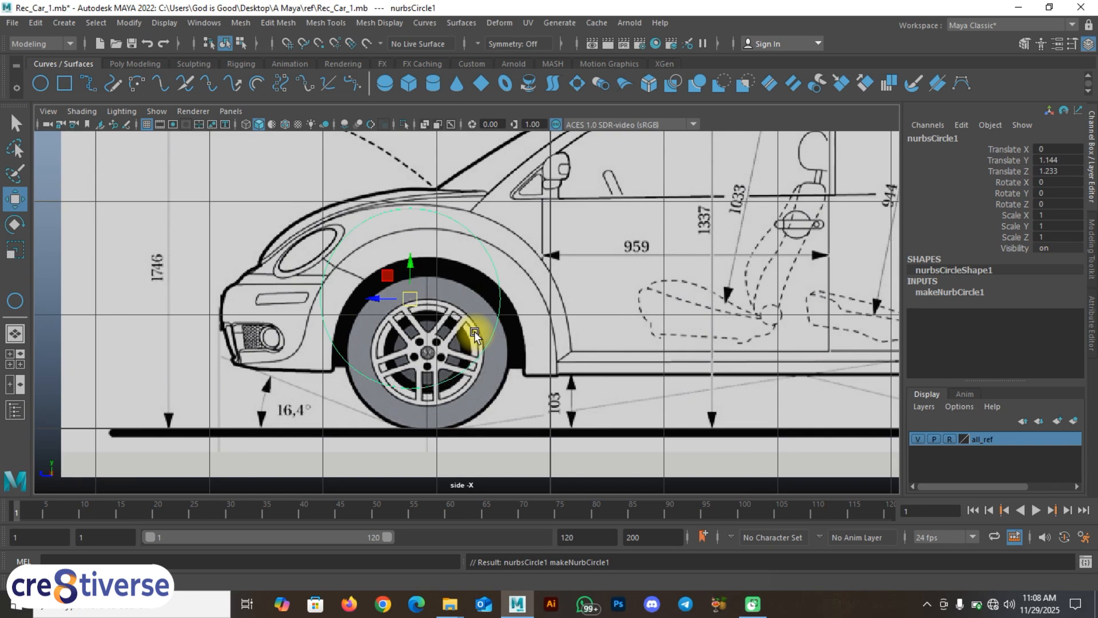
left_click_drag(388, 275, 404, 326)
key("r")
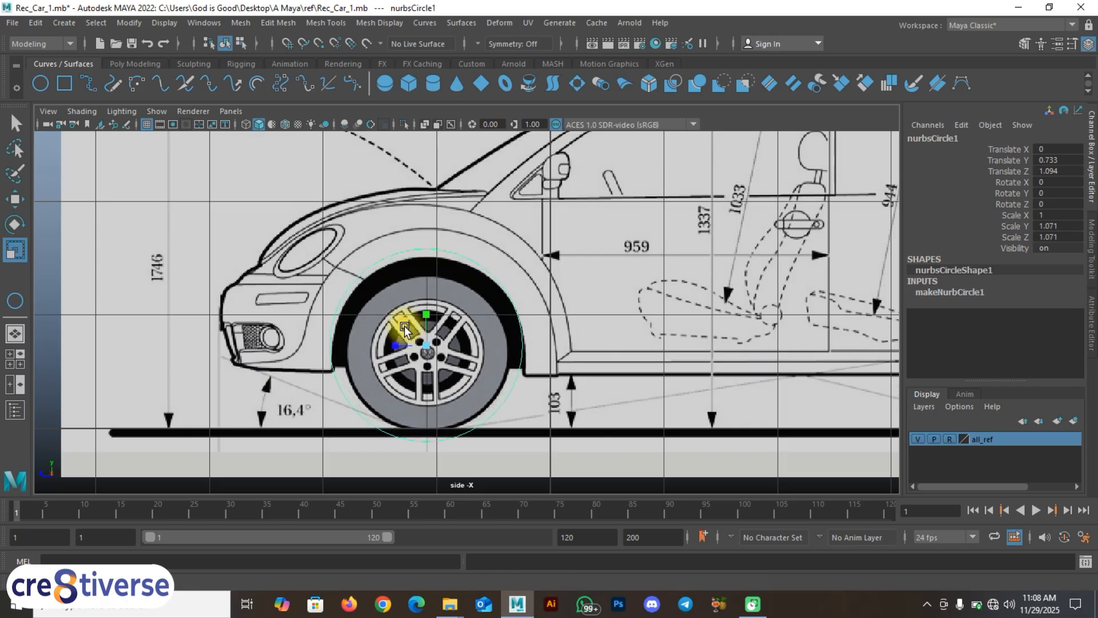
key("w")
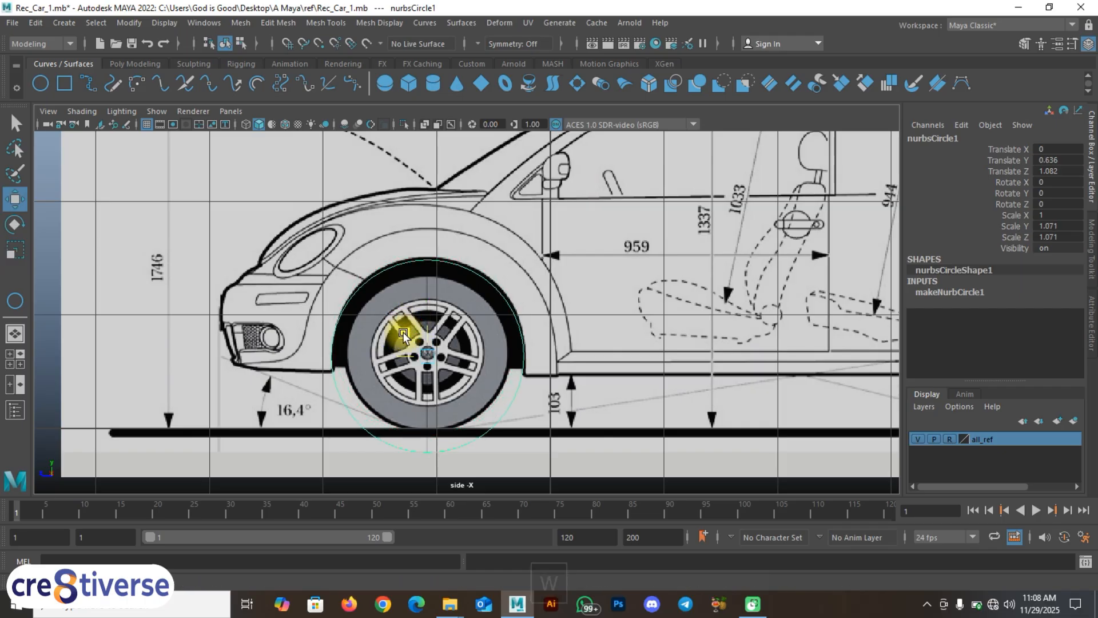
left_click_drag(402, 324, 403, 330)
scroll(403, 381, "up", 1)
middle_click_drag(392, 387, 419, 368, "alt")
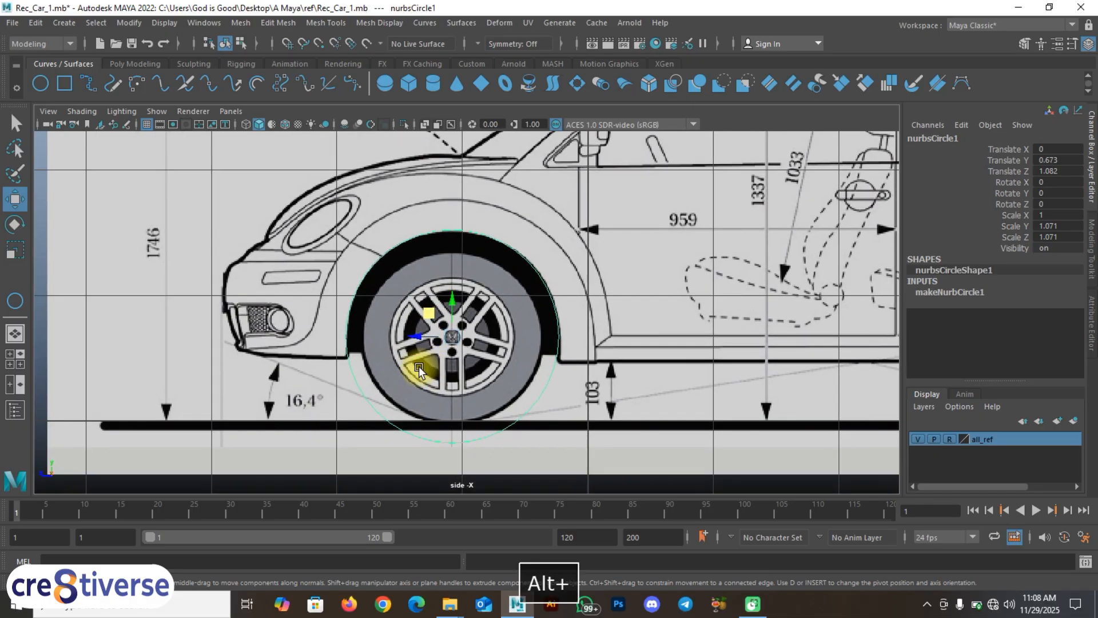
scroll(419, 371, "up", 1)
Step: Place curve points on the circle at the left and right ends of the arch
right_click_drag(488, 244, 487, 206)
left_click_drag(355, 278, 341, 355)
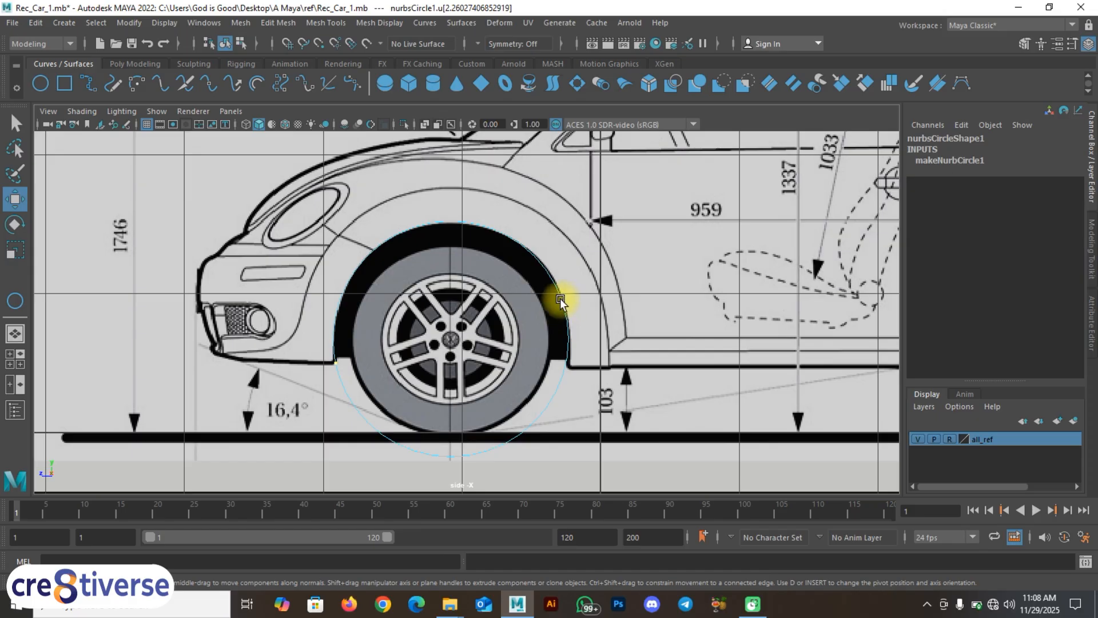
left_click_drag(561, 301, 577, 368, "shift")
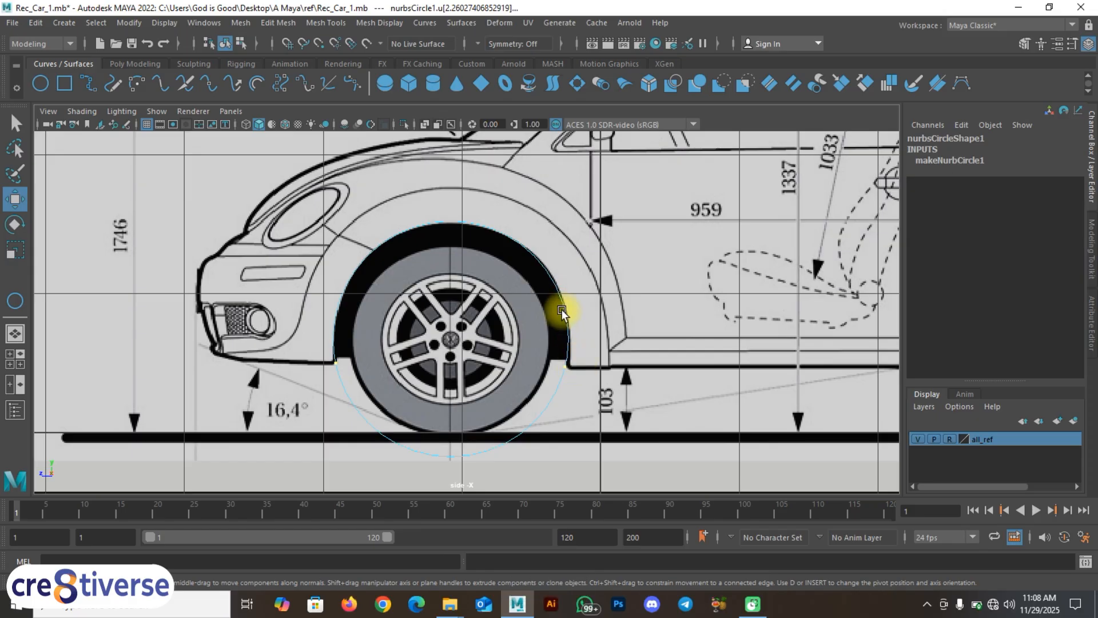
Step: Tear off the Curves menu as a floating panel at the left edge
left_click(424, 23)
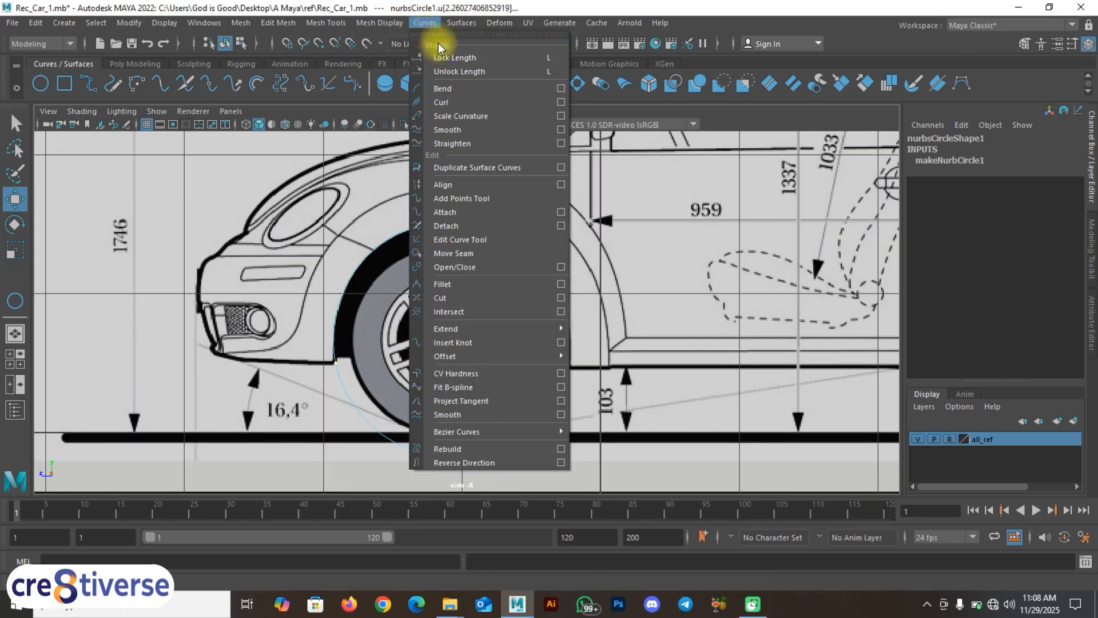
left_click(492, 24)
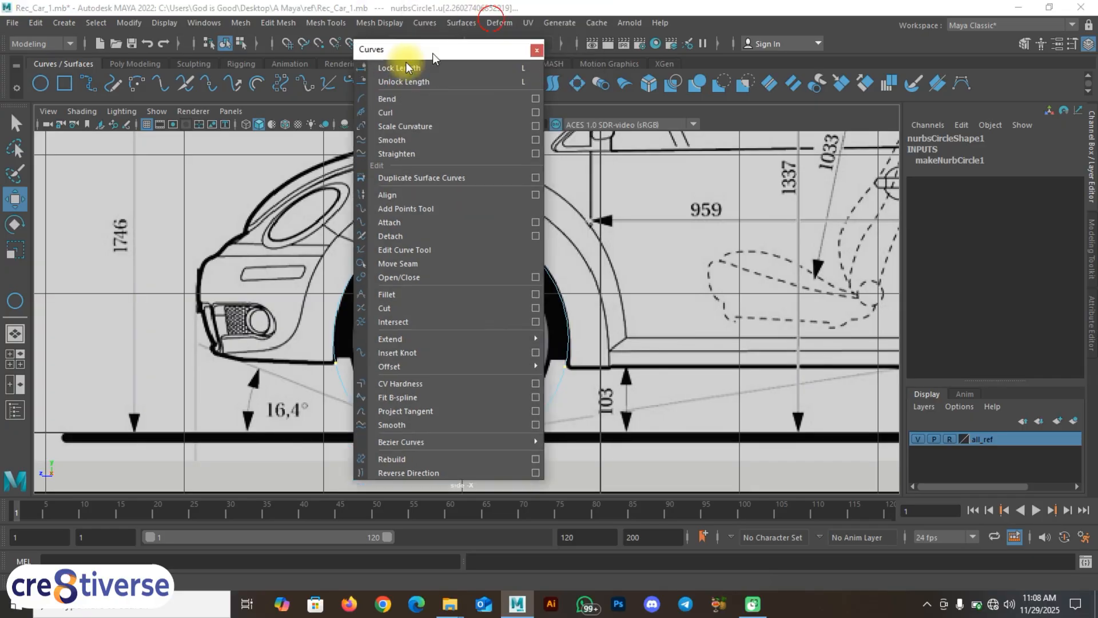
left_click_drag(433, 55, 70, 101)
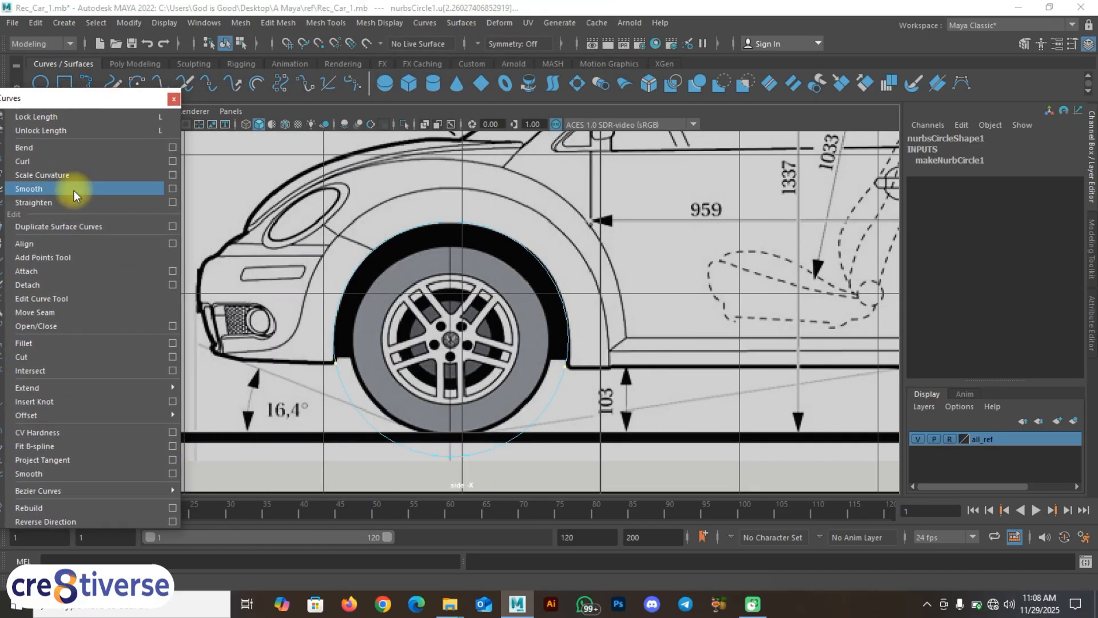
Step: Detach the circle at the marked points and delete the lower arc
left_click(36, 287)
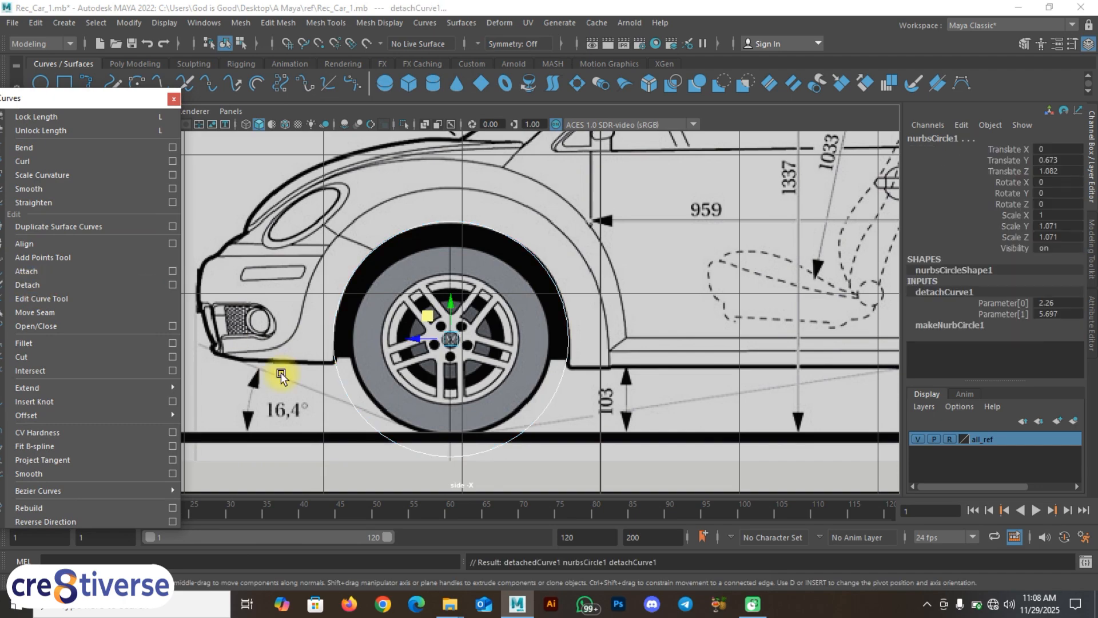
left_click(375, 248)
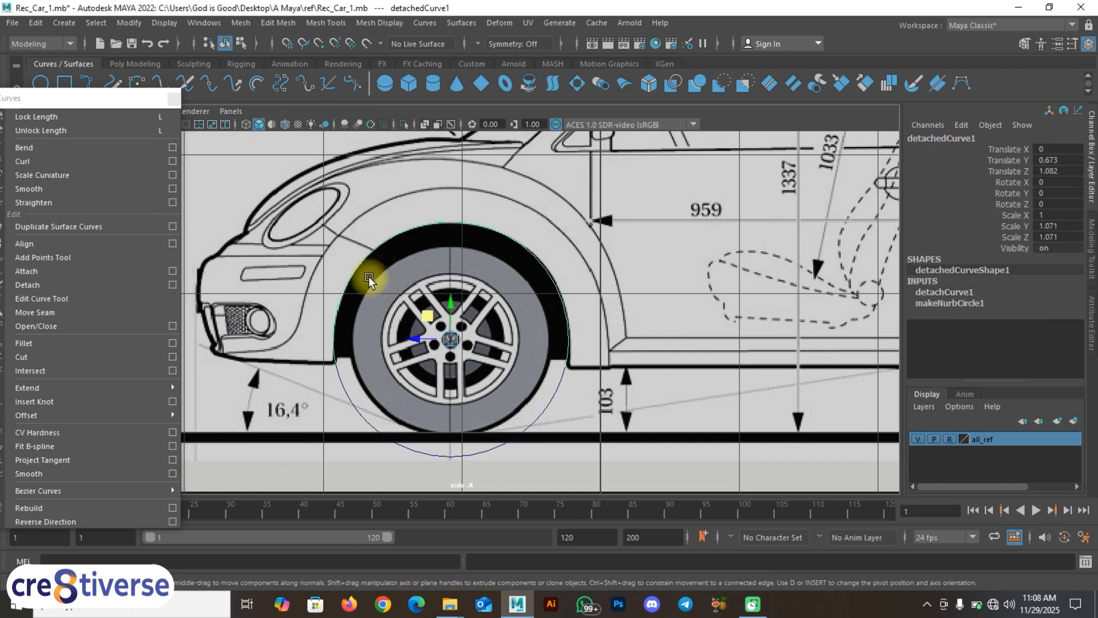
left_click(362, 414)
key("BackSpace")
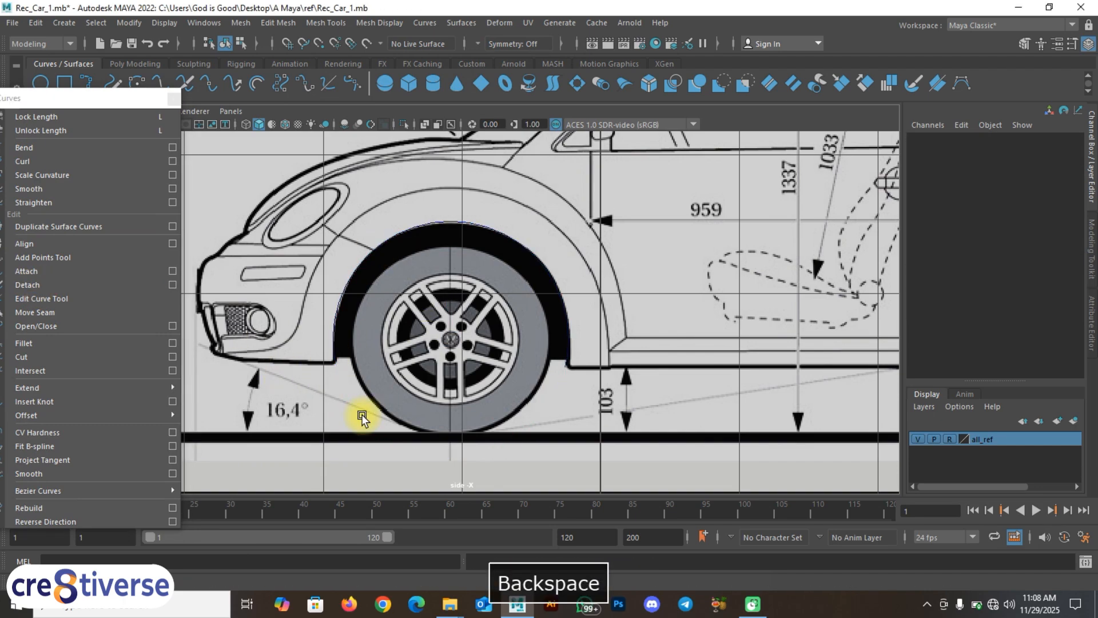
left_click(335, 302)
scroll(334, 341, "up", 2)
middle_click_drag(283, 357, 387, 336, "alt")
Step: In CV mode, adjust cv[3] of the arch so it follows the wheel arch
right_click_drag(413, 252, 348, 255)
scroll(412, 365, "up", 5)
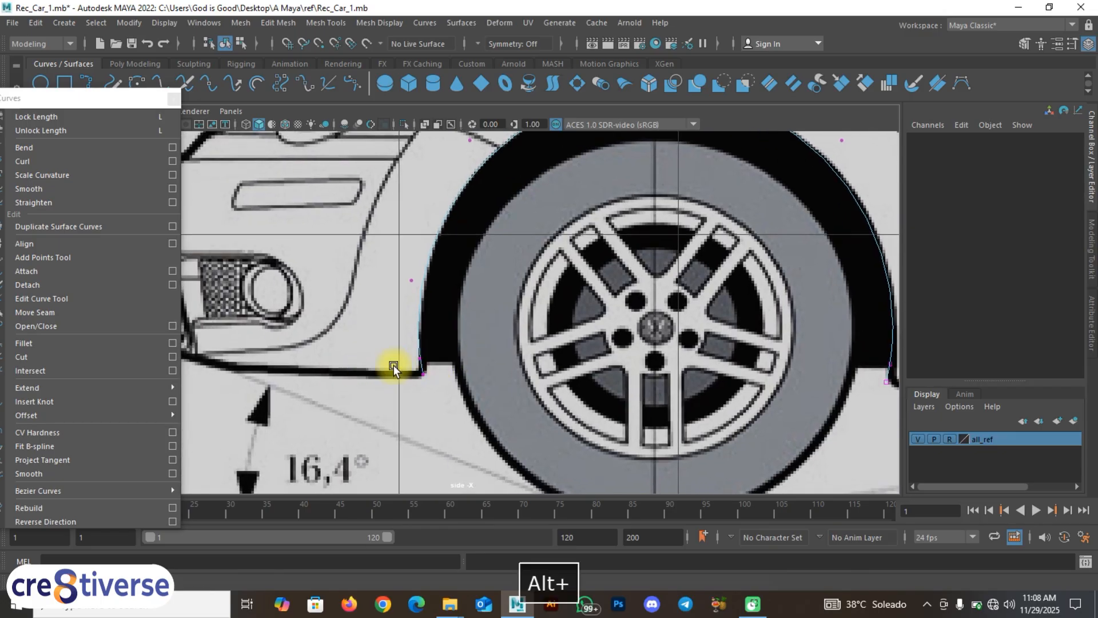
scroll(393, 365, "up", 2)
left_click_drag(429, 400, 383, 359)
left_click_drag(428, 408, 379, 386)
middle_click_drag(452, 309, 455, 442, "alt")
middle_click_drag(550, 344, 273, 335, "alt")
middle_click_drag(444, 390, 424, 367, "alt")
left_click_drag(651, 251, 650, 251)
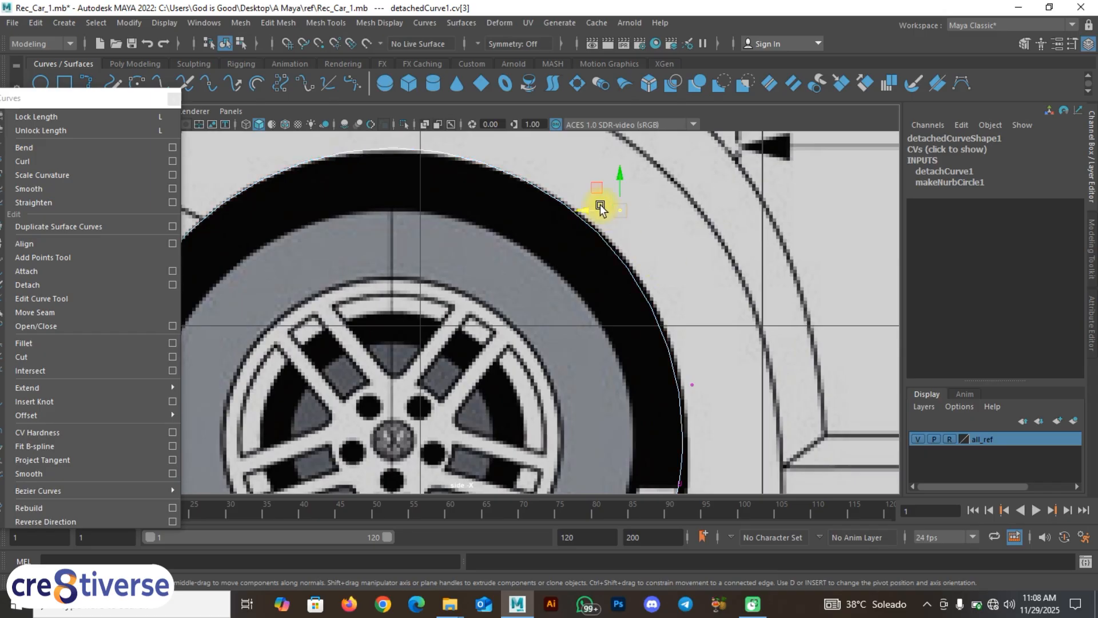
left_click_drag(599, 193, 601, 195)
Step: Adjust cv[2] and the top control point to fit the arch outline
middle_click_drag(713, 375, 667, 273, "alt")
left_click_drag(685, 304, 629, 257)
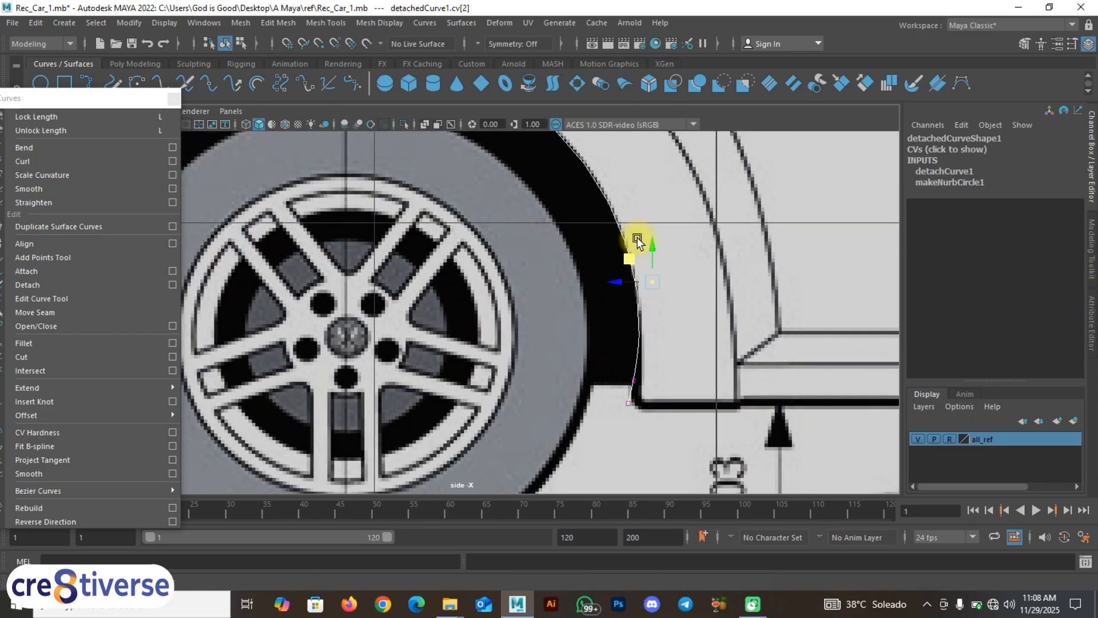
middle_click_drag(638, 242, 674, 385, "alt")
mouse_move(583, 196)
left_mouse_down()
mouse_move(583, 226)
mouse_move(585, 215)
left_mouse_up()
middle_click_drag(472, 204, 475, 186, "alt")
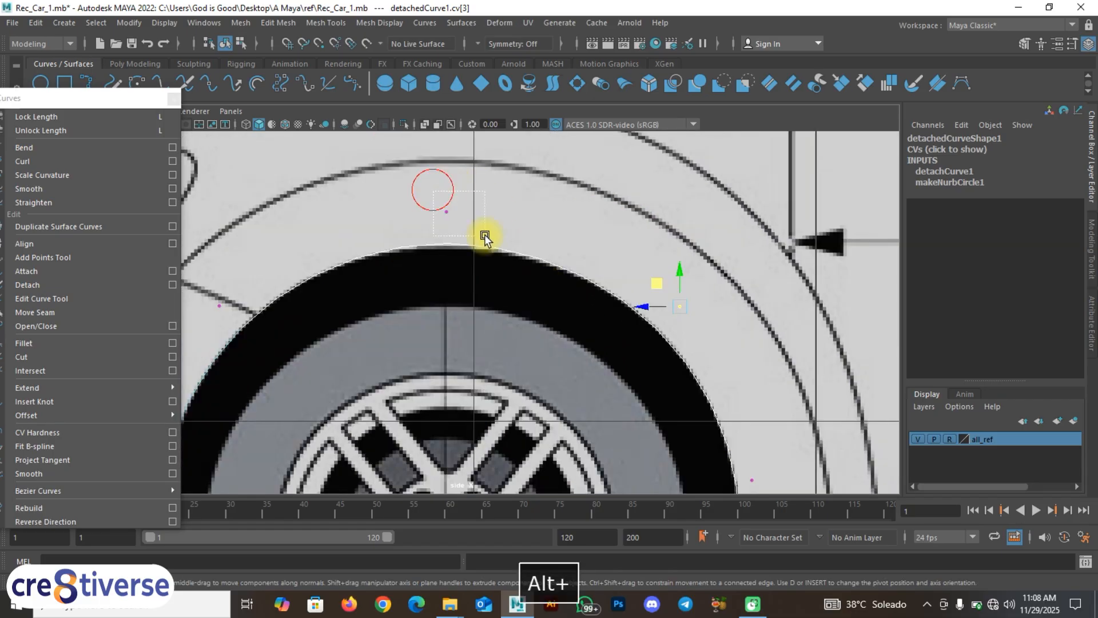
left_click_drag(484, 238, 483, 236)
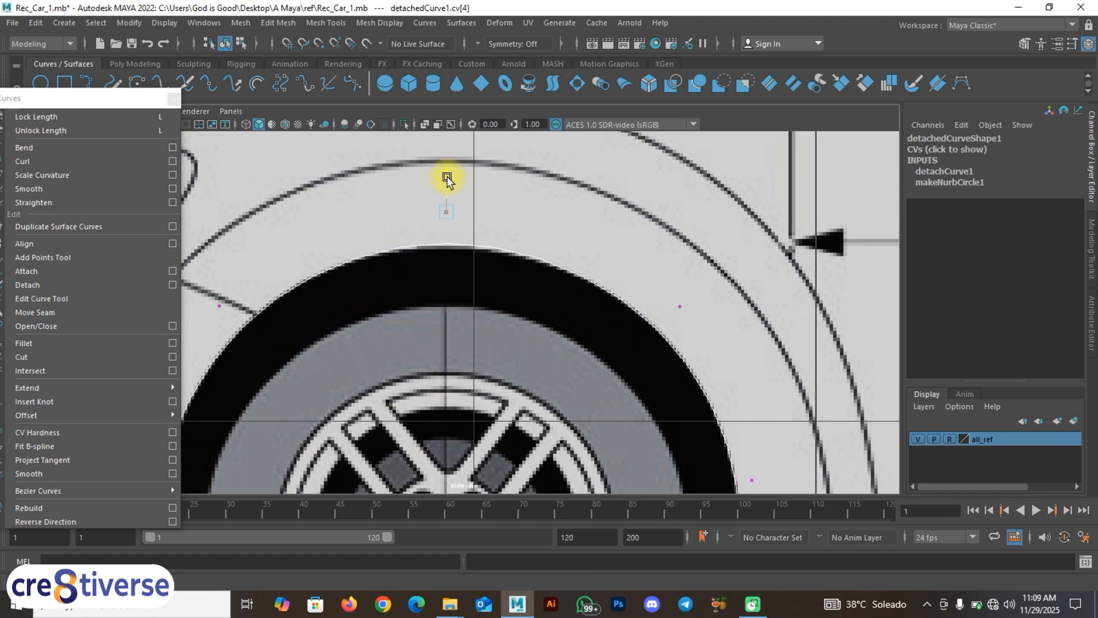
left_click_drag(448, 178, 447, 180)
Step: Line up the curve's end control point with the body line
middle_click_drag(647, 407, 584, 182, "alt")
middle_click_drag(689, 312, 674, 309, "alt")
scroll(674, 394, "up", 1)
left_click_drag(709, 412, 668, 373)
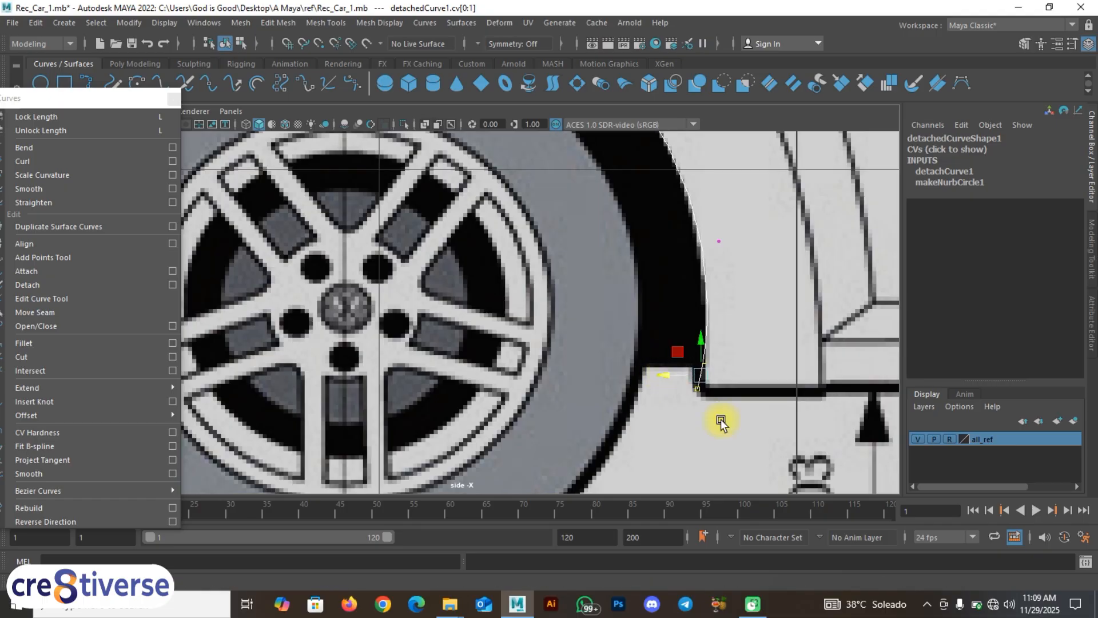
scroll(722, 421, "up", 1)
middle_click_drag(723, 422, 613, 400, "alt")
left_click_drag(659, 399, 609, 389)
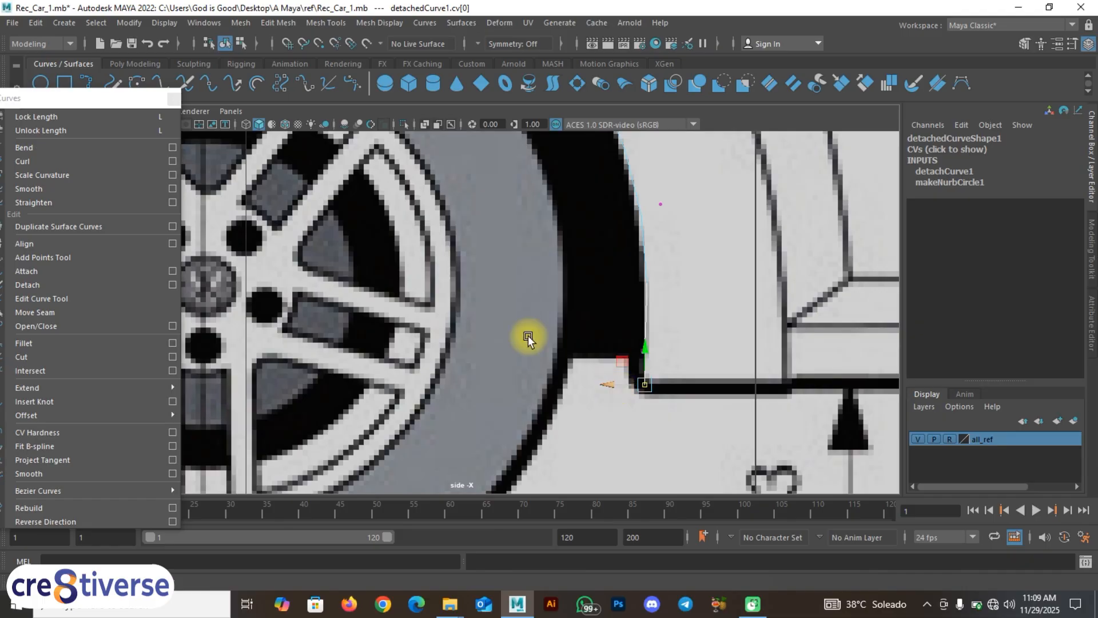
scroll(527, 334, "down", 10)
middle_click_drag(469, 321, 549, 296, "alt")
scroll(535, 399, "up", 2)
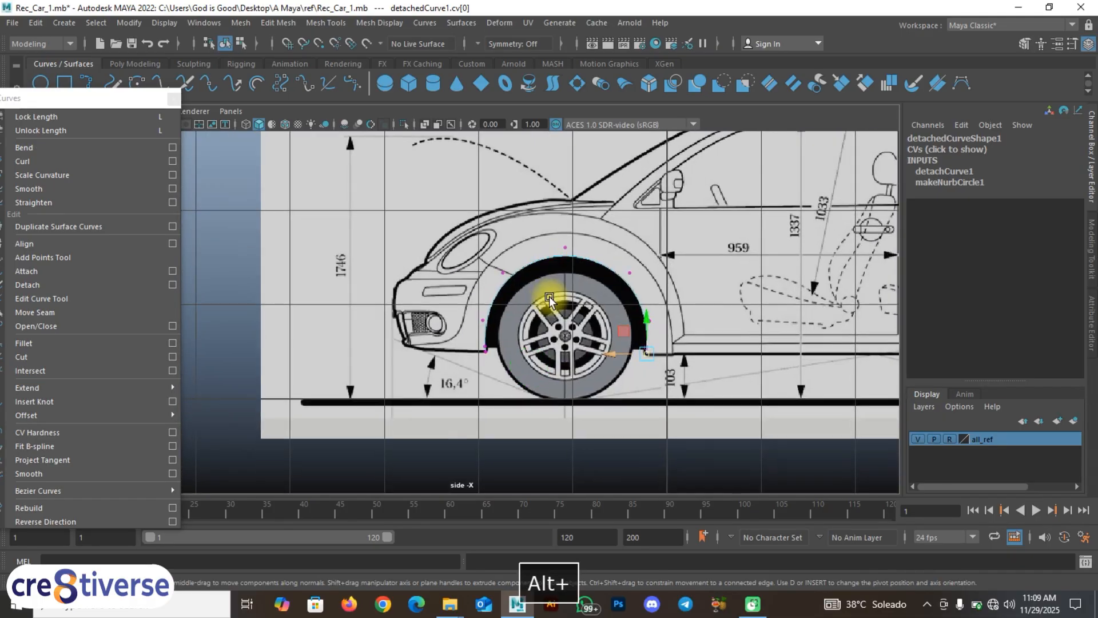
scroll(541, 315, "up", 3)
Step: Return to Object Mode, select the wheel-arch curve, and move the curve-tools panel lower
right_click_drag(540, 263, 588, 241)
left_click(515, 318)
left_click(507, 284)
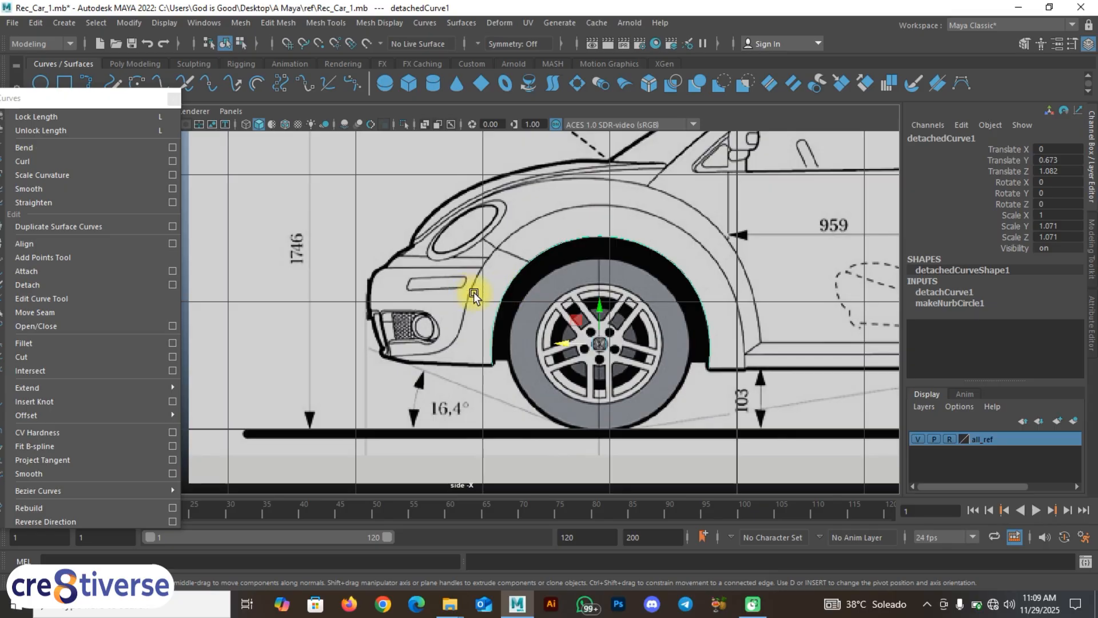
middle_click_drag(473, 293, 454, 294, "alt")
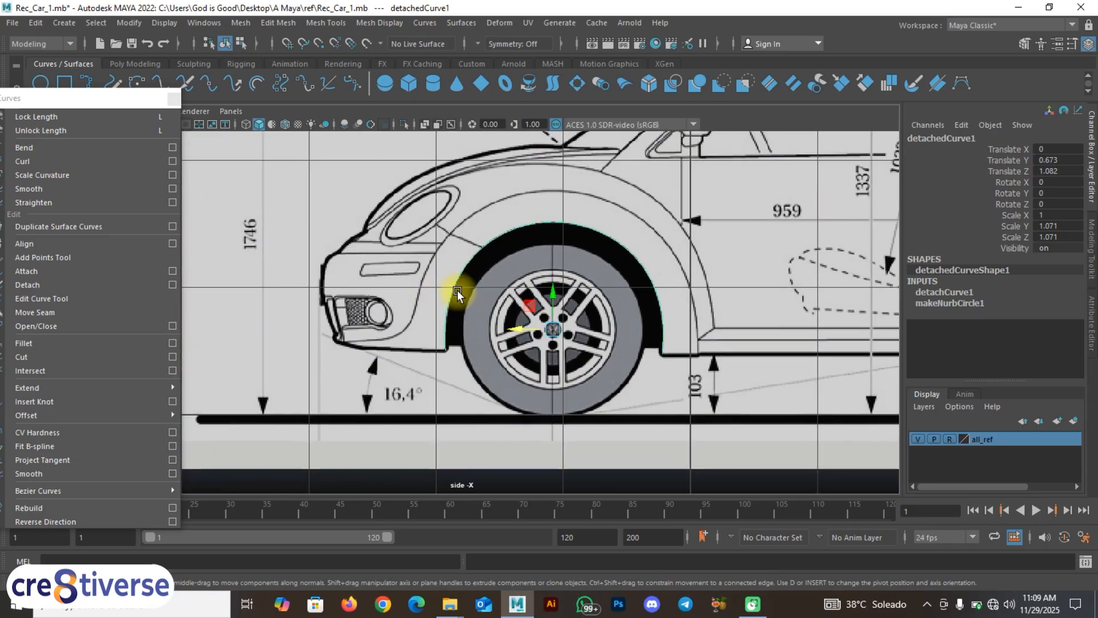
left_click_drag(65, 101, 61, 134)
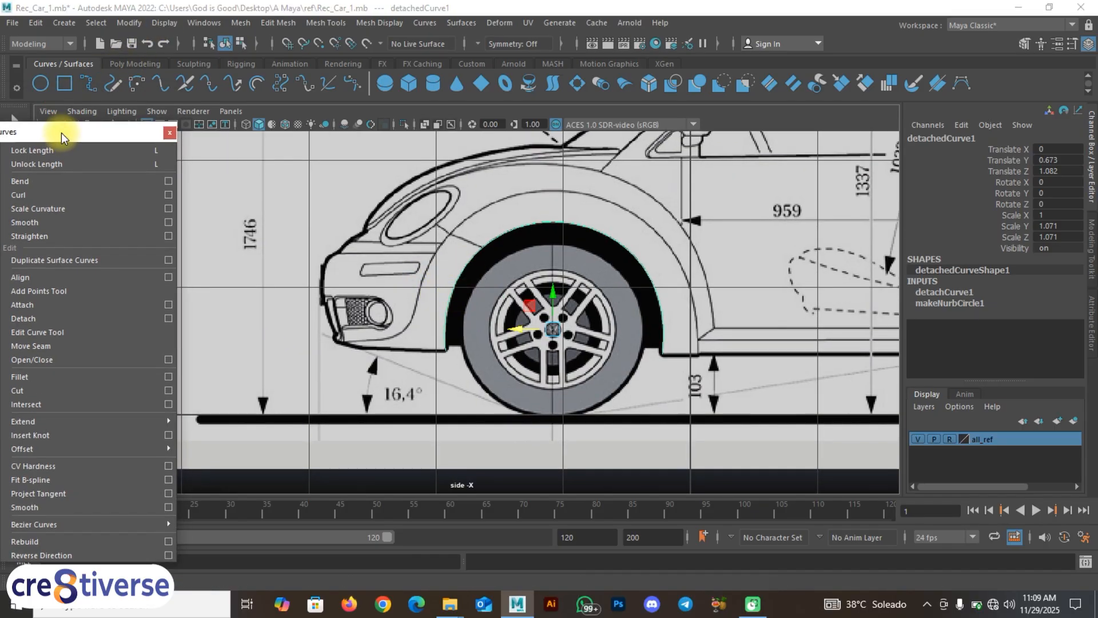
Step: Draw a second circle scaled to 1.107 over the outer fender and mark a cut point at the bumper line
left_click(41, 83)
left_click_drag(538, 286, 620, 369)
key("w")
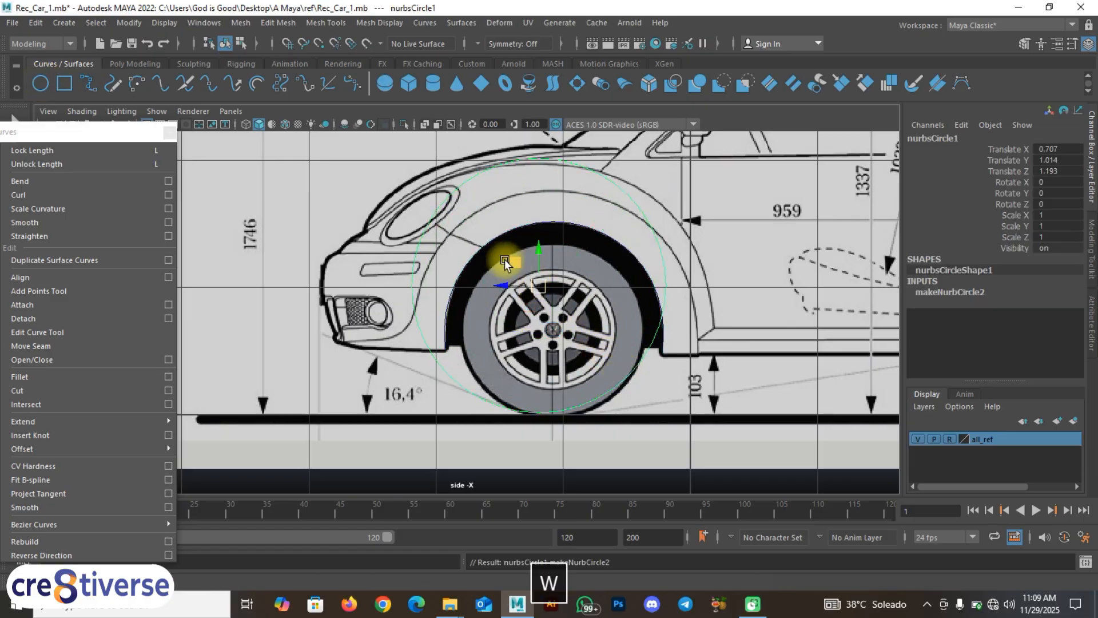
left_click_drag(505, 262, 524, 293)
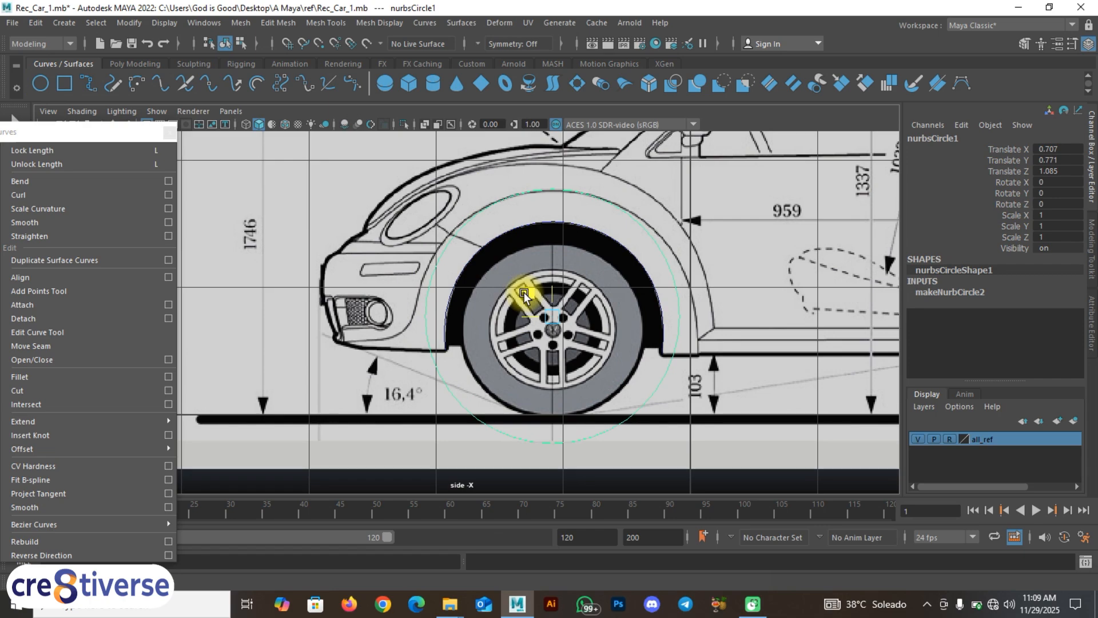
key("r")
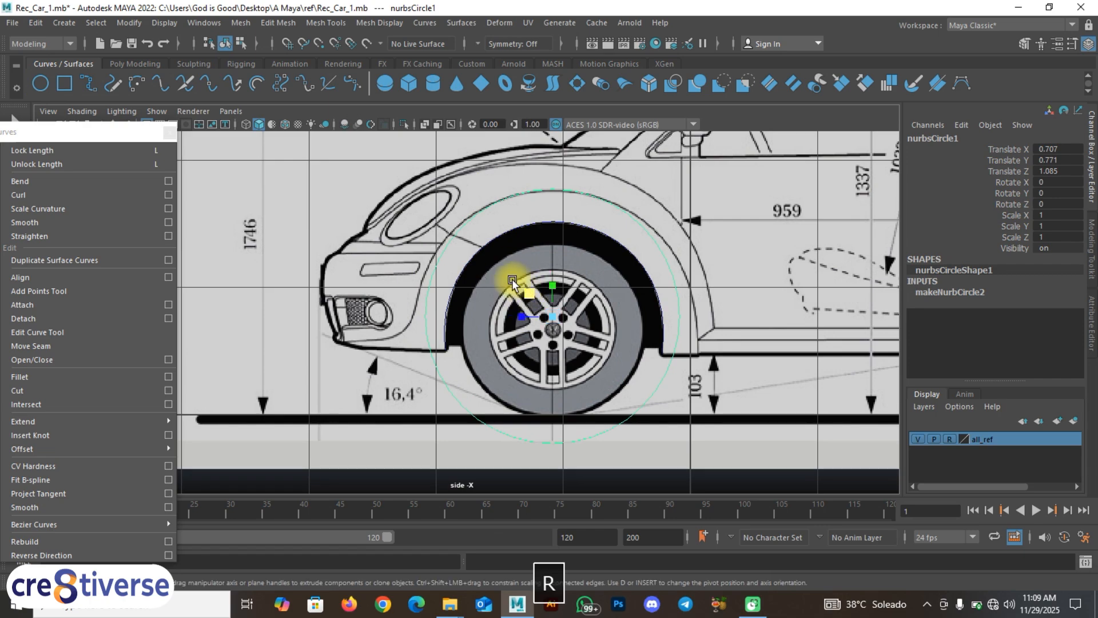
left_click_drag(513, 282, 527, 289)
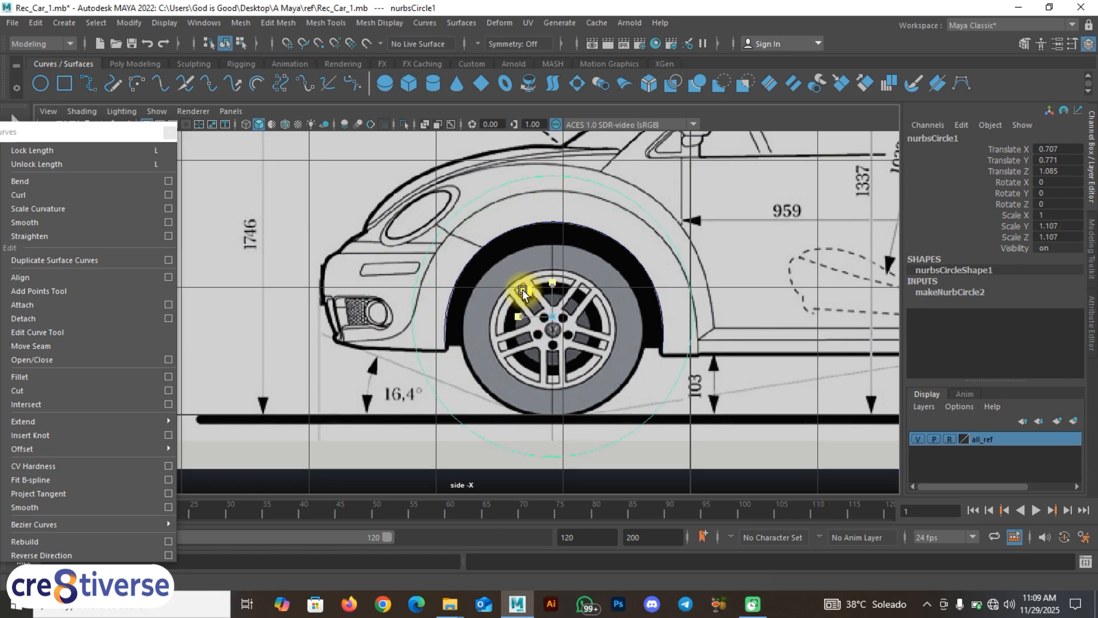
key("w")
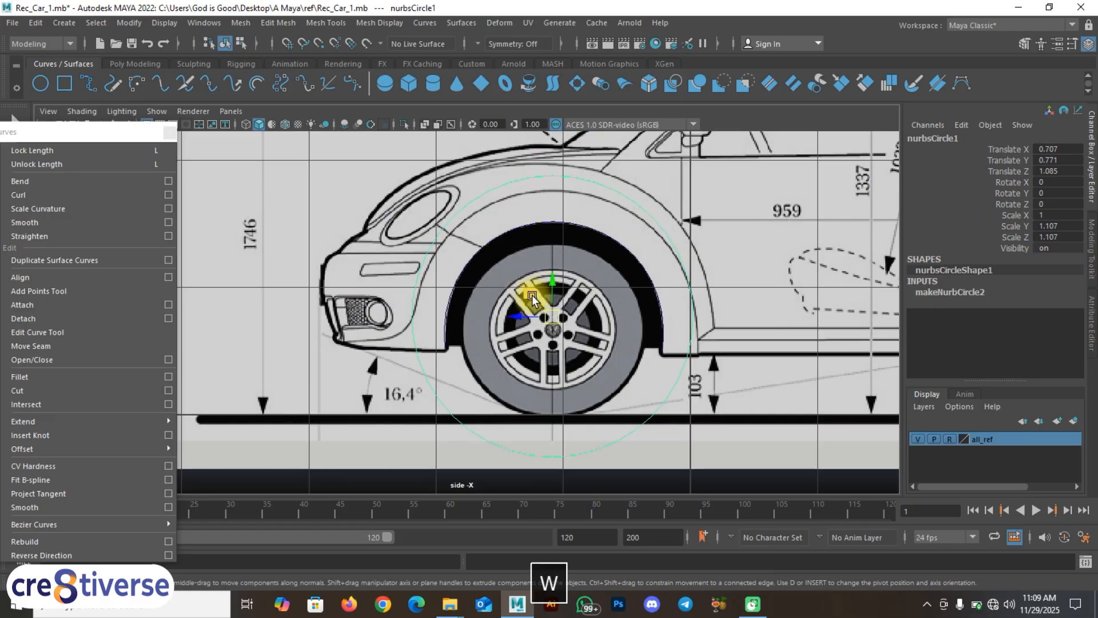
left_click_drag(543, 288, 537, 312)
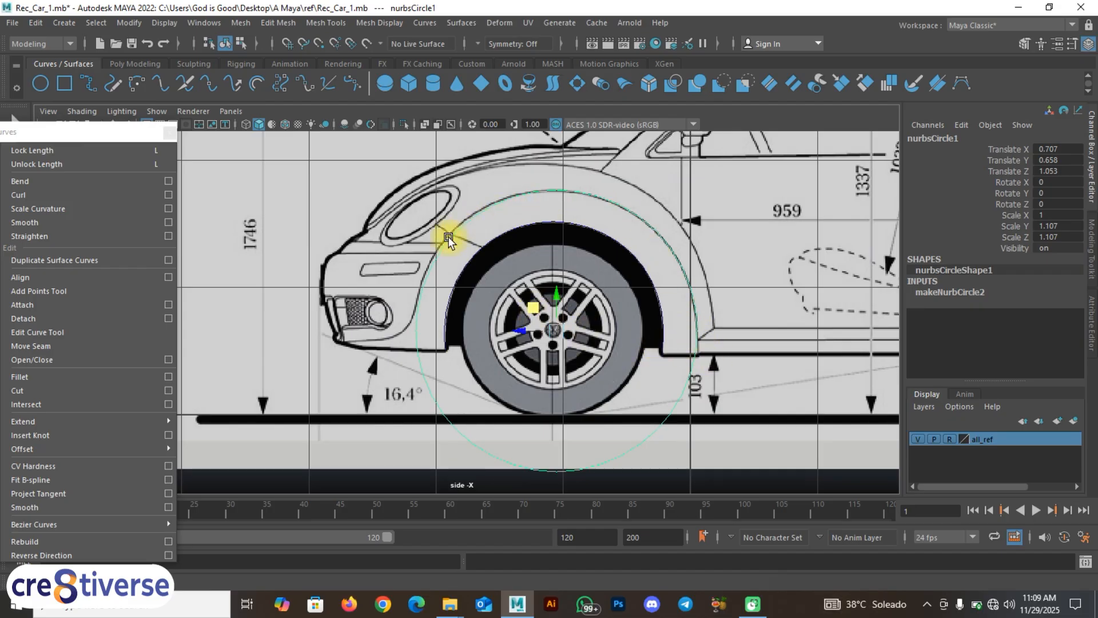
right_click_drag(436, 253, 449, 201)
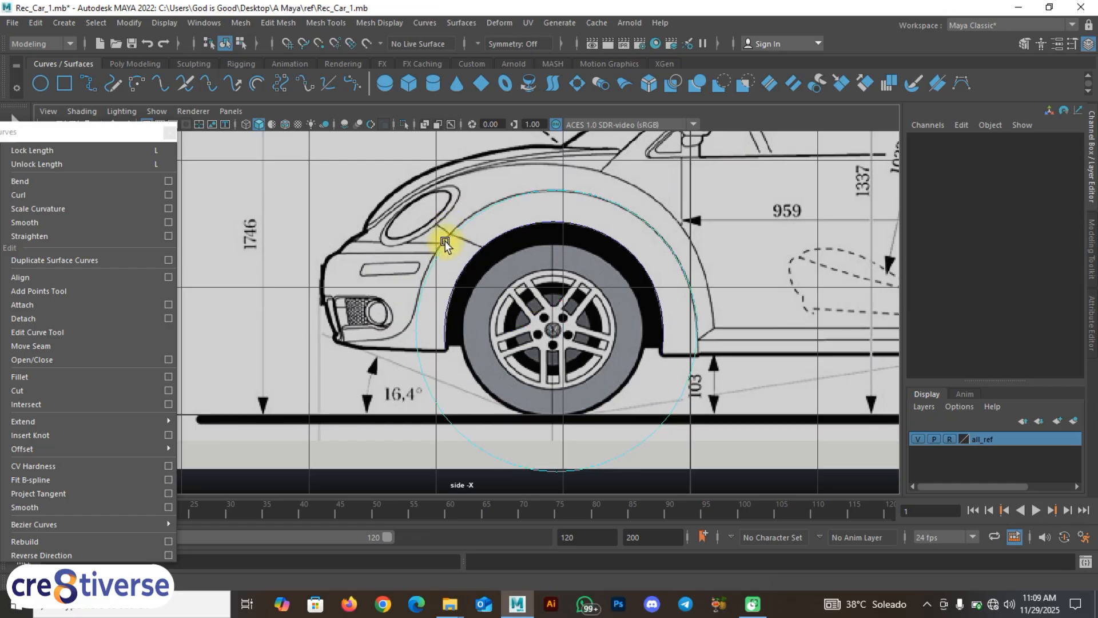
left_click(428, 349)
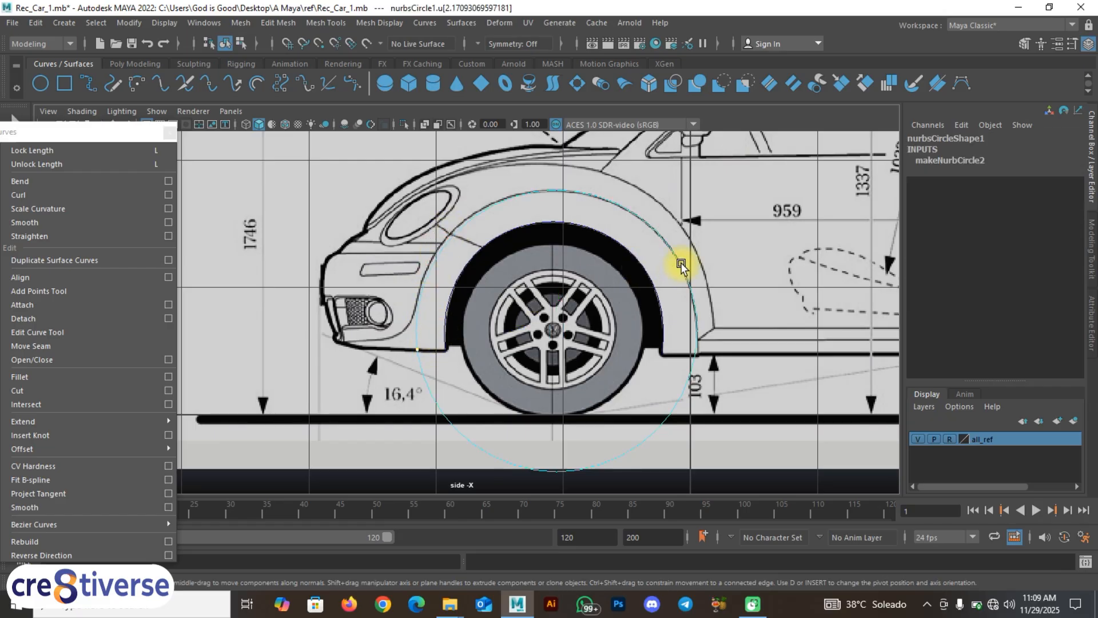
Step: Add a second point at the sill, detach the circle, and delete its lower arc, leaving detachedCurve2
left_click(699, 357, "shift")
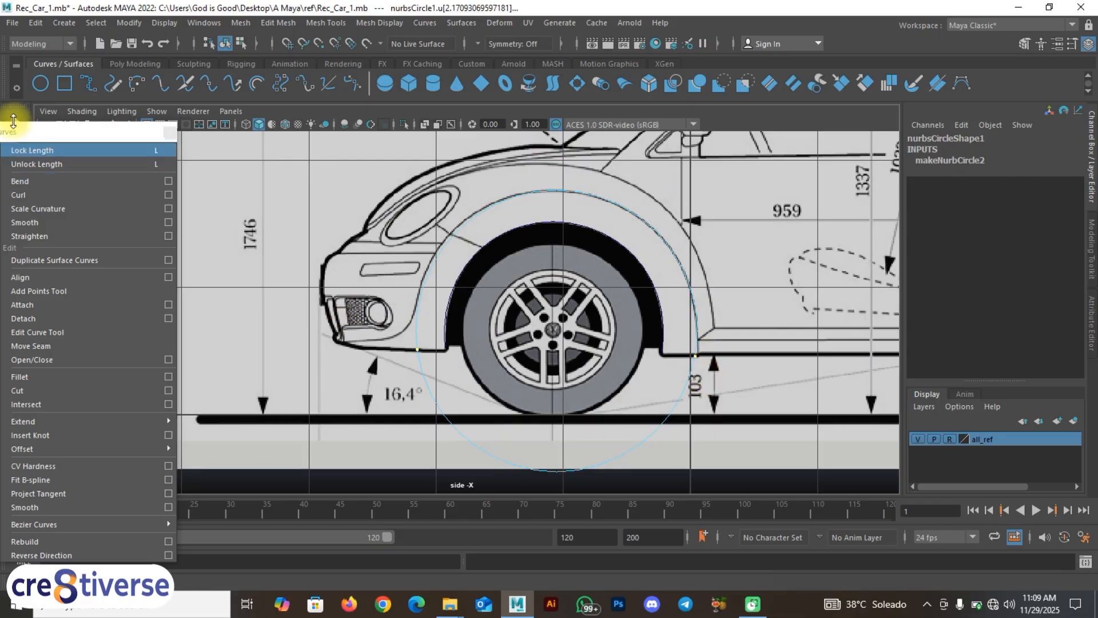
left_click(27, 319)
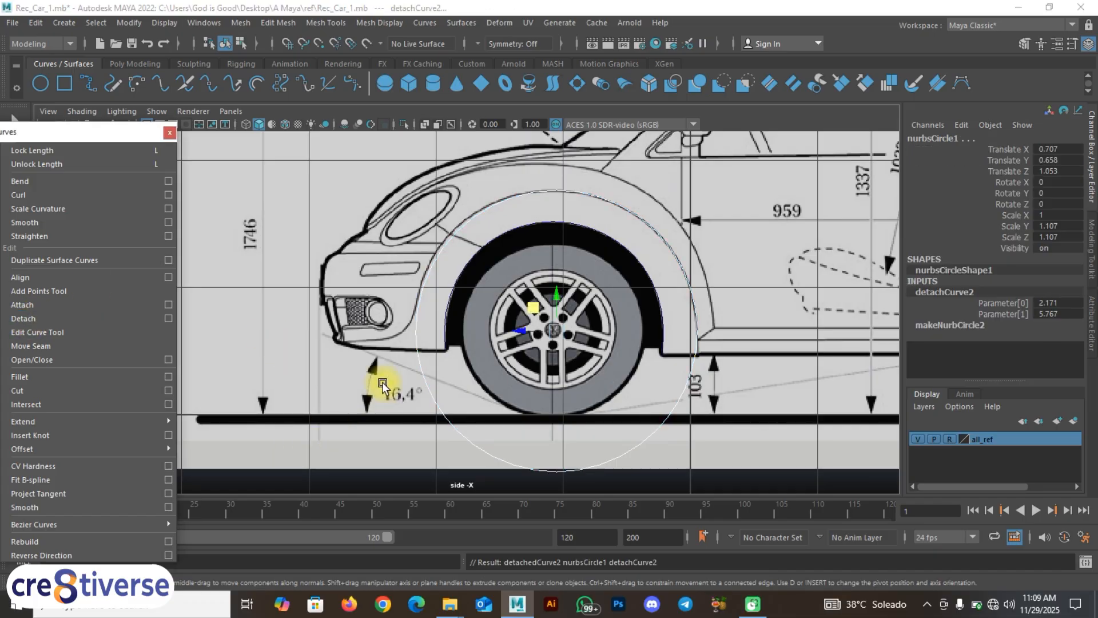
scroll(400, 361, "up", 1)
left_click(450, 435)
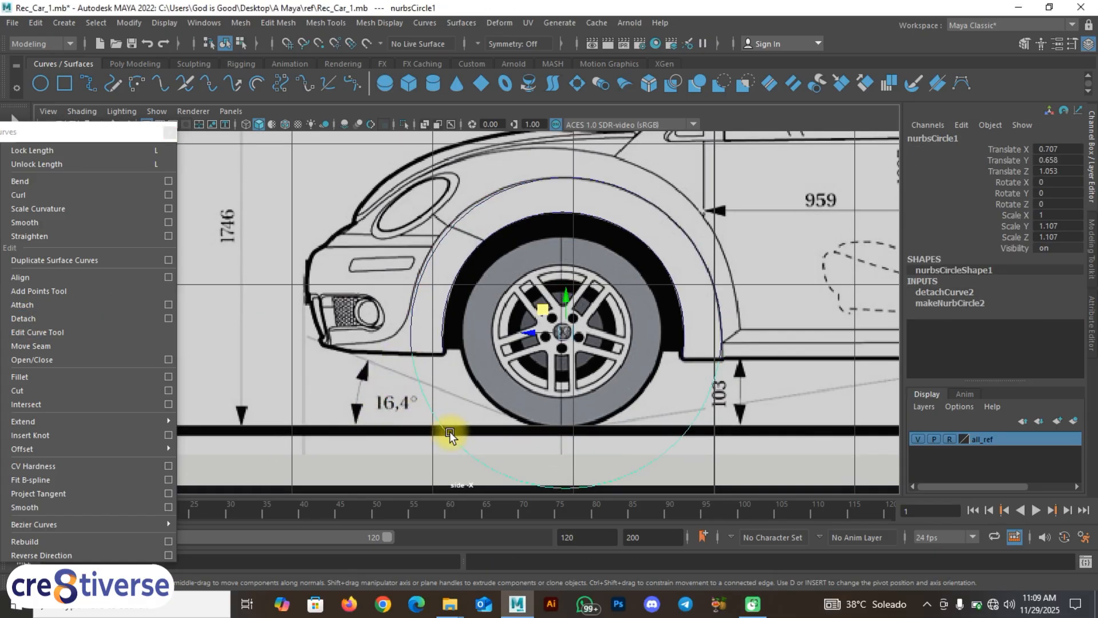
key("BackSpace")
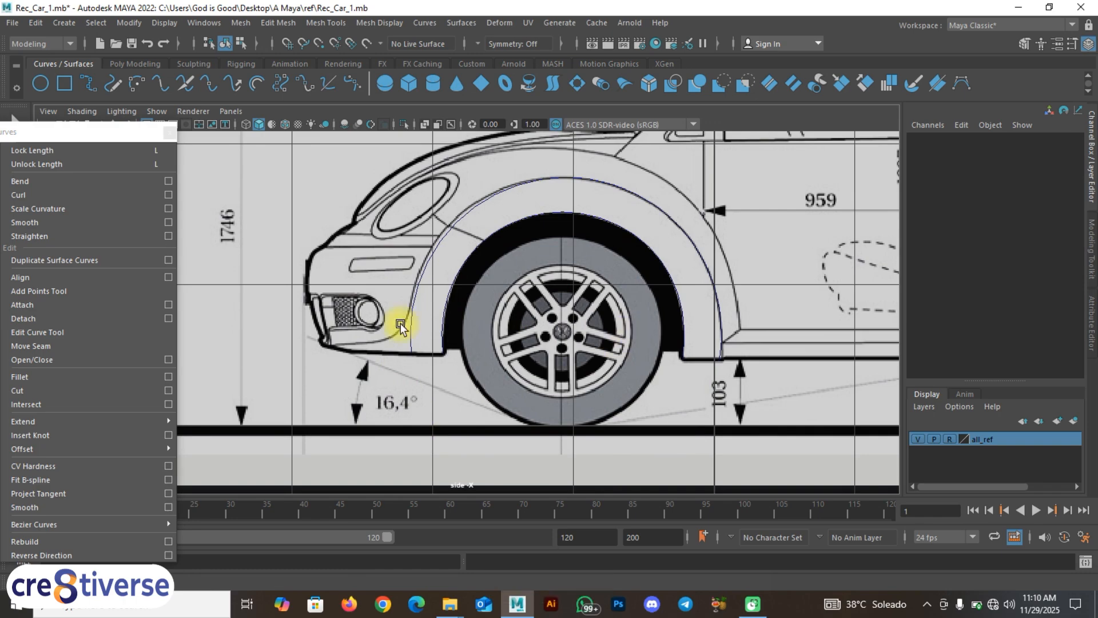
right_click_drag(421, 266, 410, 228)
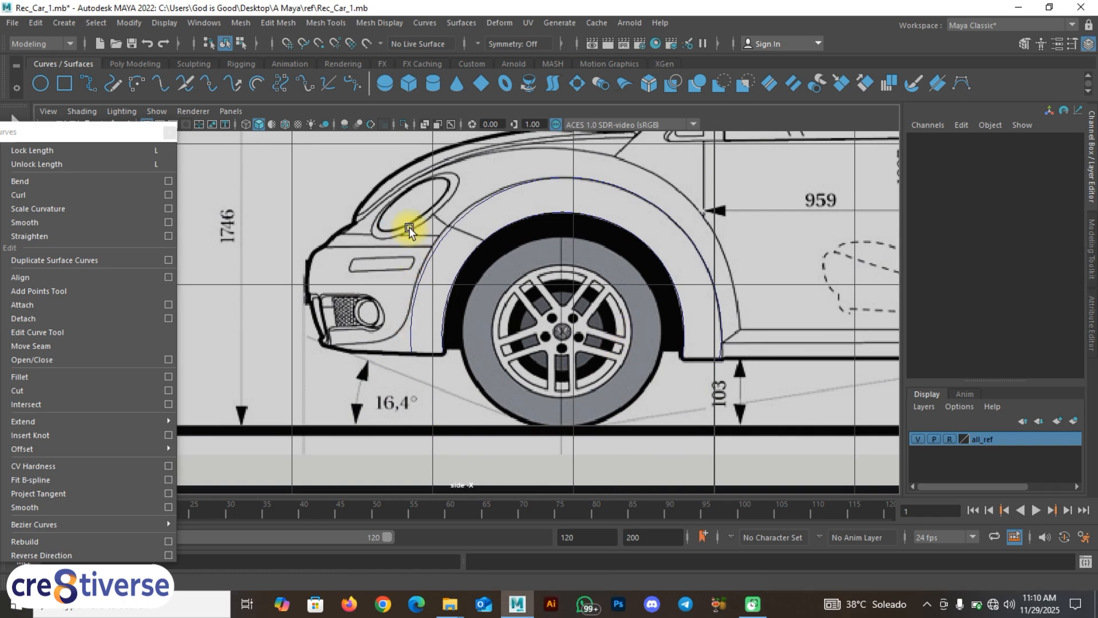
Step: Switch detachedCurve2 to Control Vertex mode and try selections near its front end
right_click(438, 252)
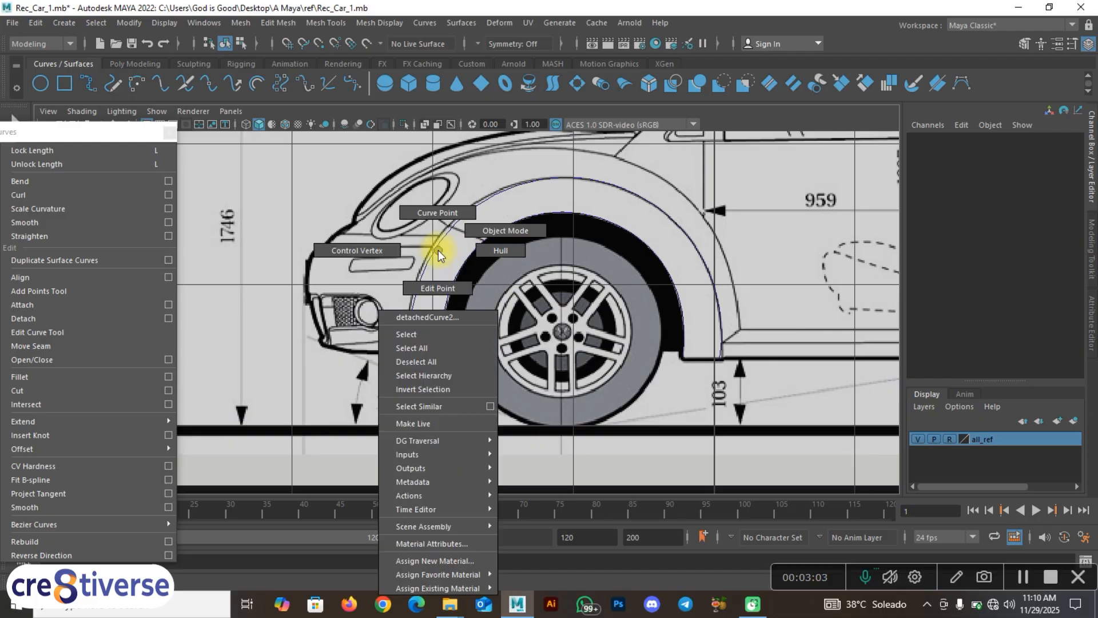
left_click(387, 253)
scroll(409, 331, "up", 8)
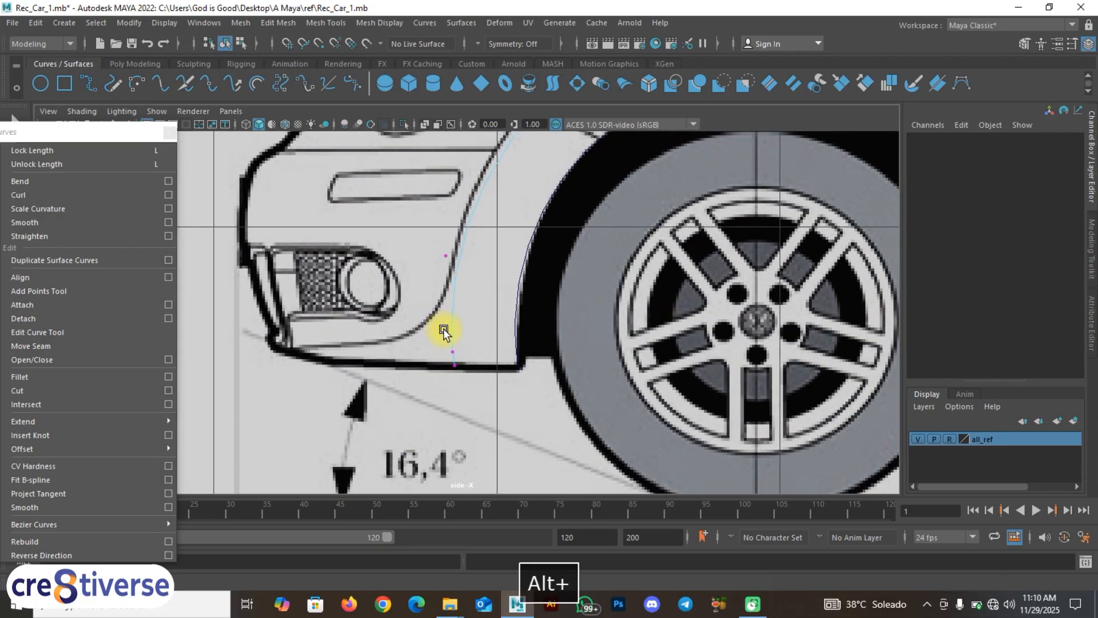
middle_click_drag(446, 325, 450, 419, "alt")
left_click_drag(481, 368, 425, 322)
middle_click_drag(425, 322, 445, 373, "alt")
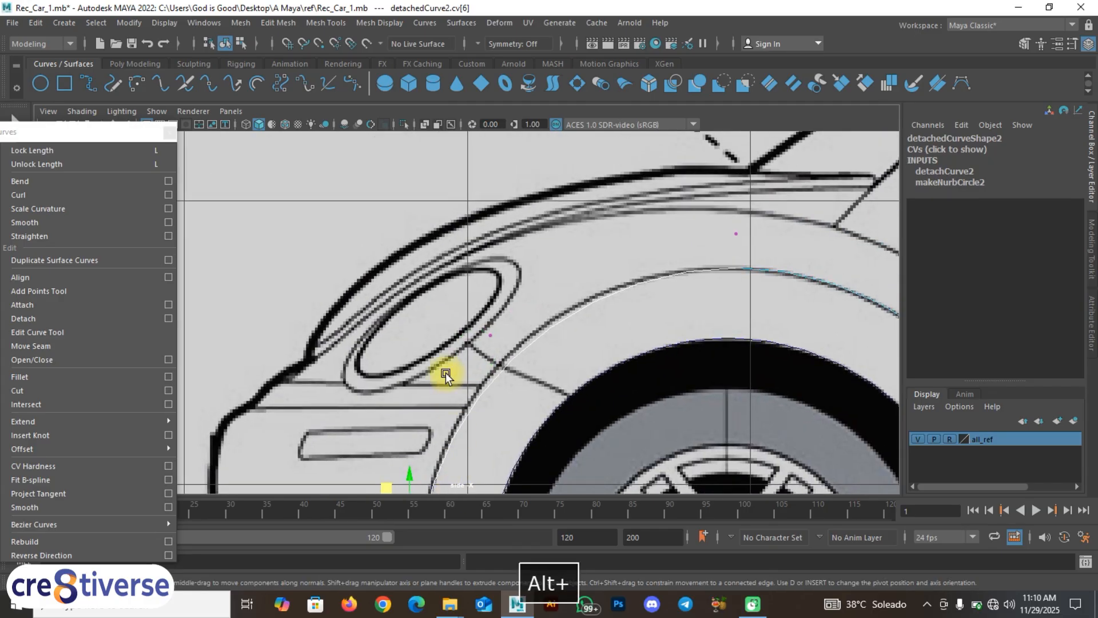
left_click_drag(451, 314, 517, 389)
left_click(468, 313)
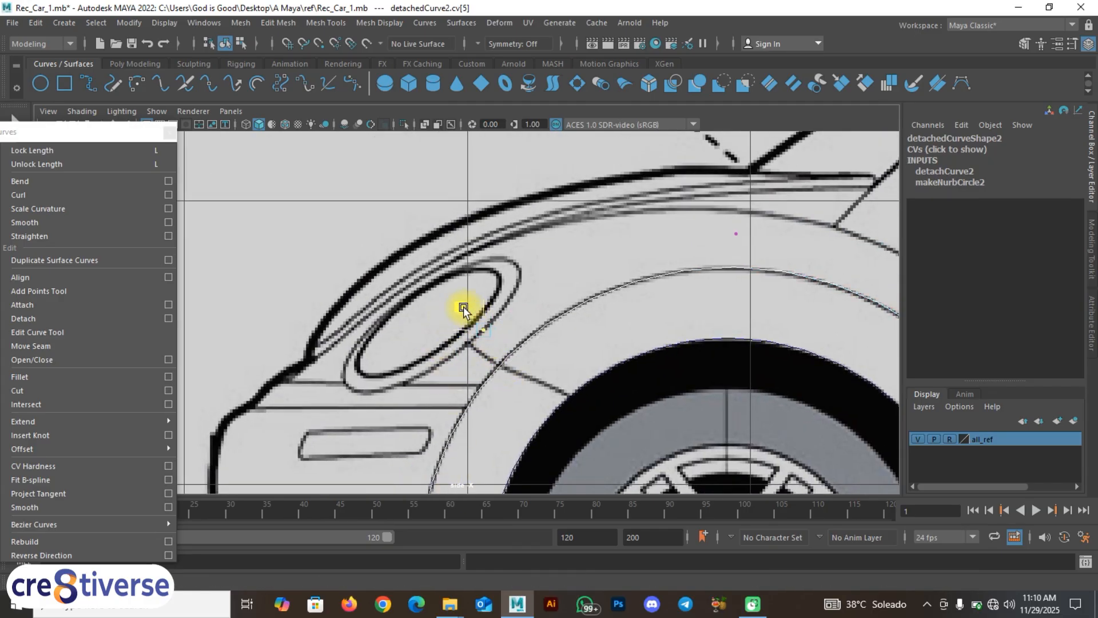
Step: Move the arc's two front end control points onto the bumper line
middle_click_drag(622, 360, 235, 266, "alt")
middle_click_drag(376, 304, 396, 196, "alt")
middle_click_drag(341, 314, 663, 275, "alt")
middle_click_drag(447, 344, 542, 345, "alt")
scroll(469, 338, "up", 2)
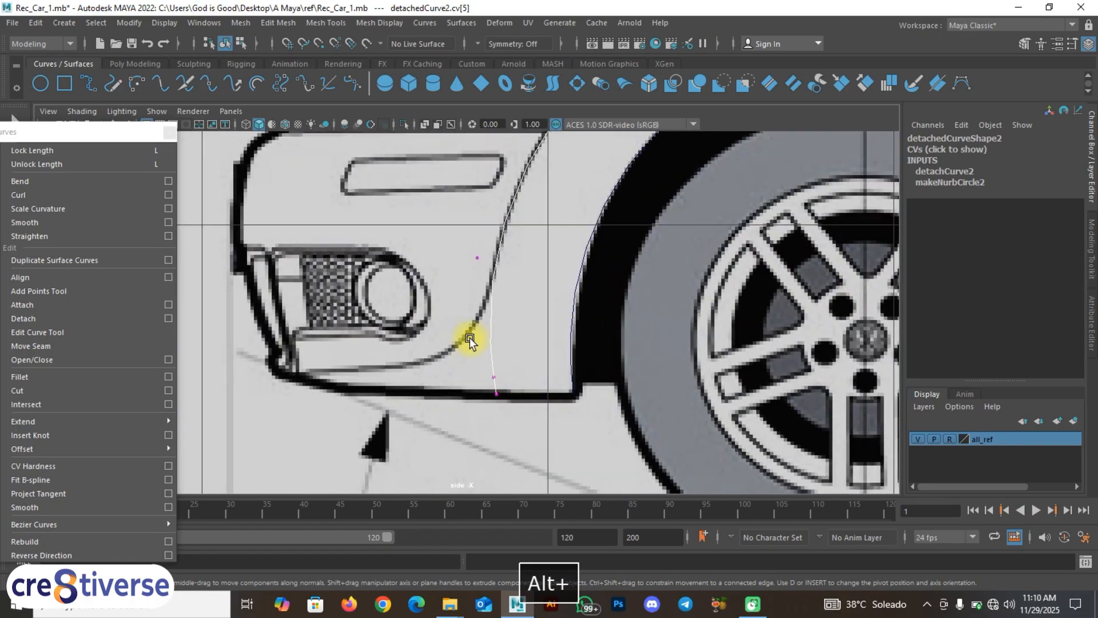
middle_click_drag(469, 339, 513, 320, "alt")
left_click_drag(529, 334, 521, 336)
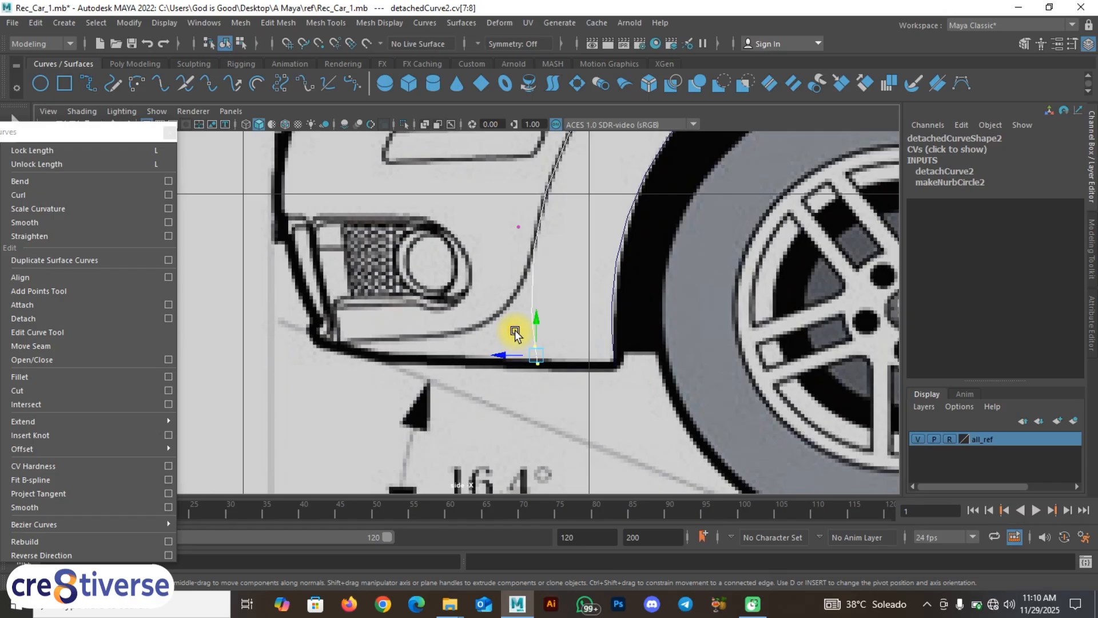
middle_click_drag(508, 355, 393, 404)
Step: Nudge the arc's rear end control points by the sill slightly right
middle_click_drag(714, 332, 411, 366, "alt")
middle_click_drag(635, 378, 756, 363, "alt")
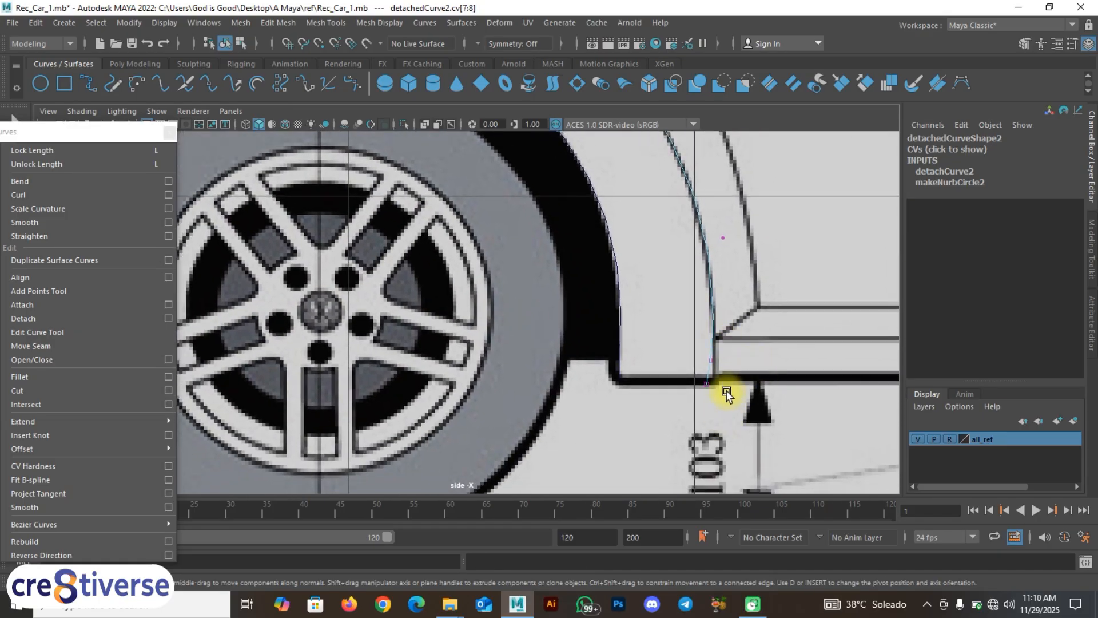
left_click_drag(679, 342, 678, 340)
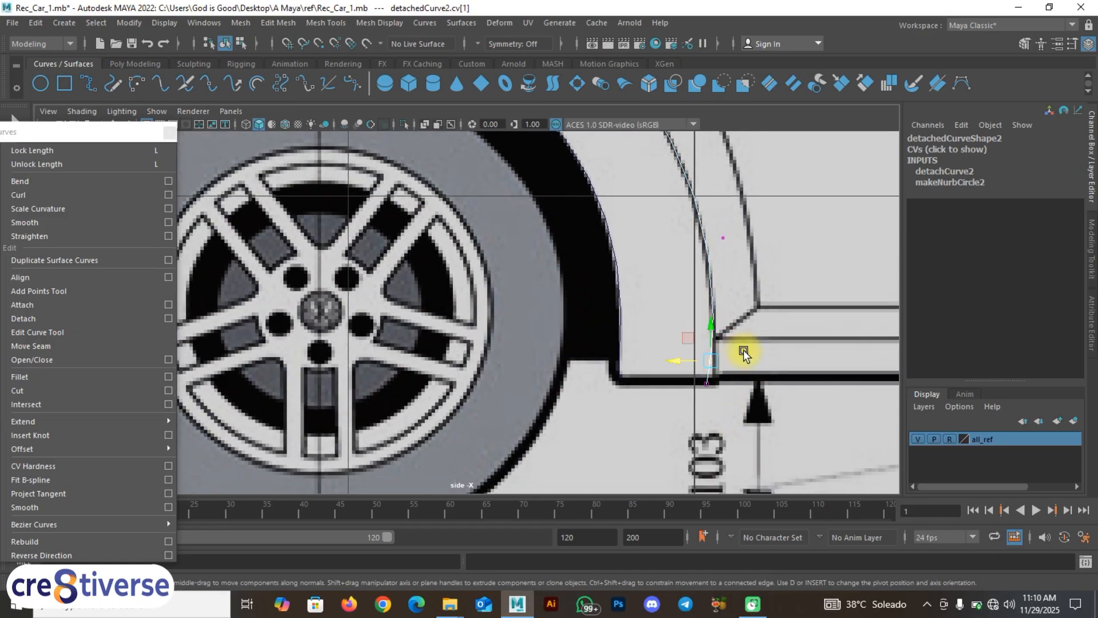
left_click(688, 356)
left_click_drag(738, 366, 681, 362)
left_click_drag(735, 411, 674, 384)
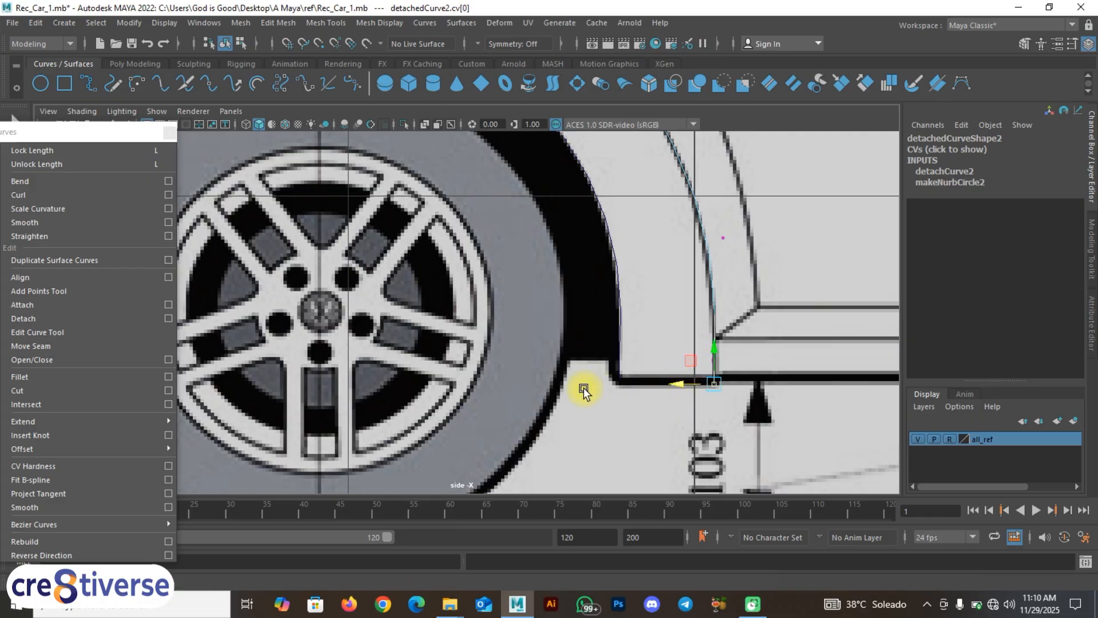
Step: Slide the end vertex cv[7] left along X, then zoom out to view the car
middle_click_drag(274, 367, 552, 380, "alt")
scroll(489, 368, "up", 1)
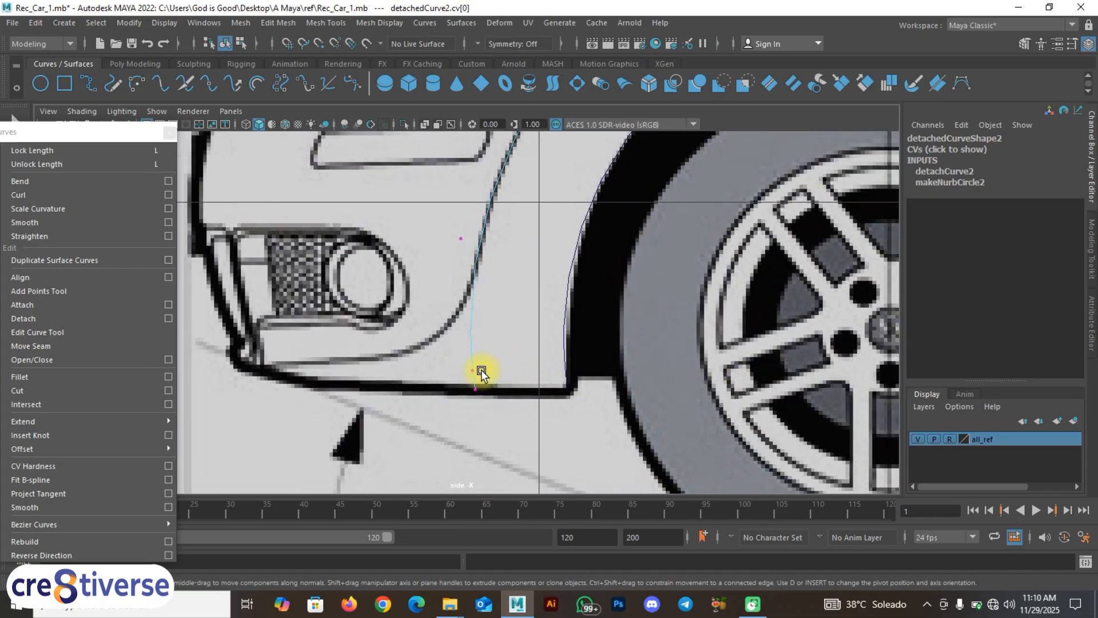
scroll(482, 369, "up", 1)
left_click(470, 373)
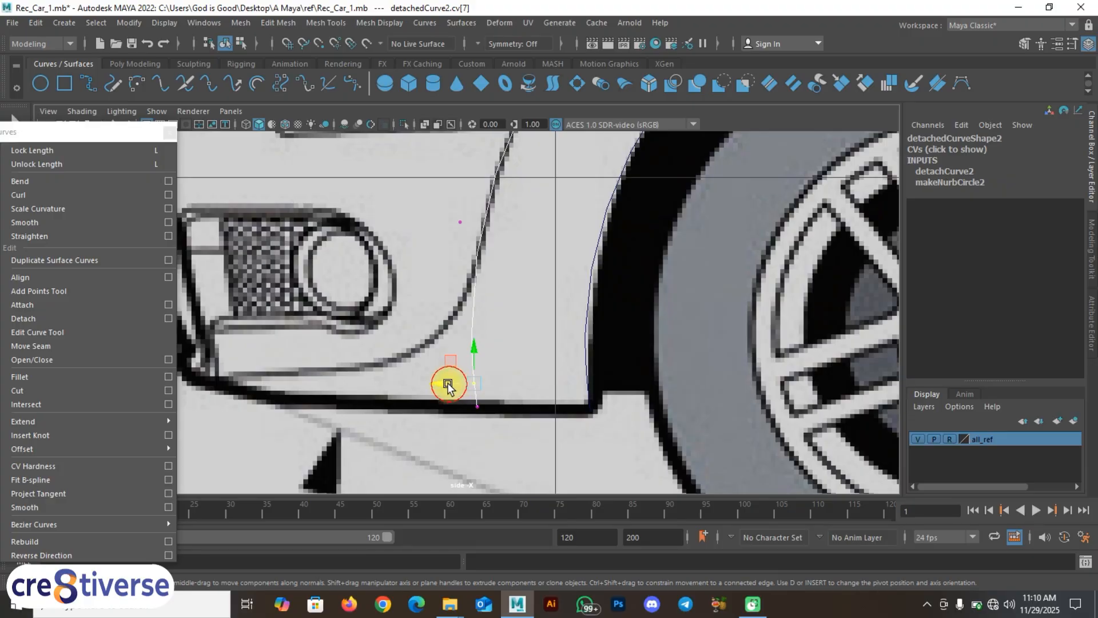
left_click(494, 395)
left_click_drag(456, 371, 455, 375)
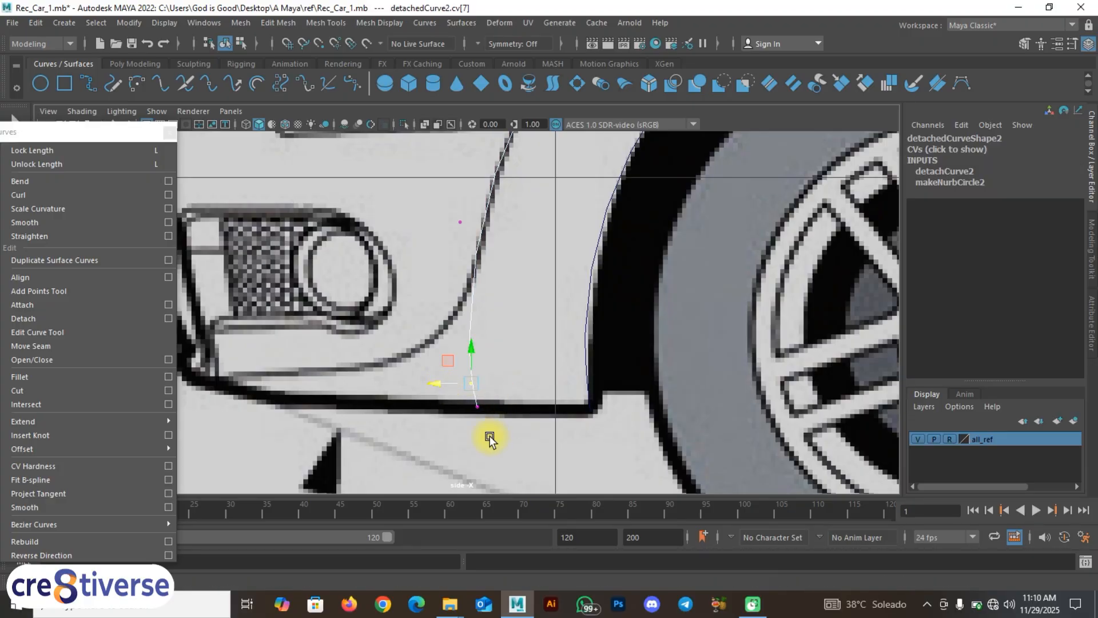
left_click_drag(488, 439, 436, 383)
scroll(505, 334, "down", 8)
middle_click_drag(595, 299, 572, 330, "alt")
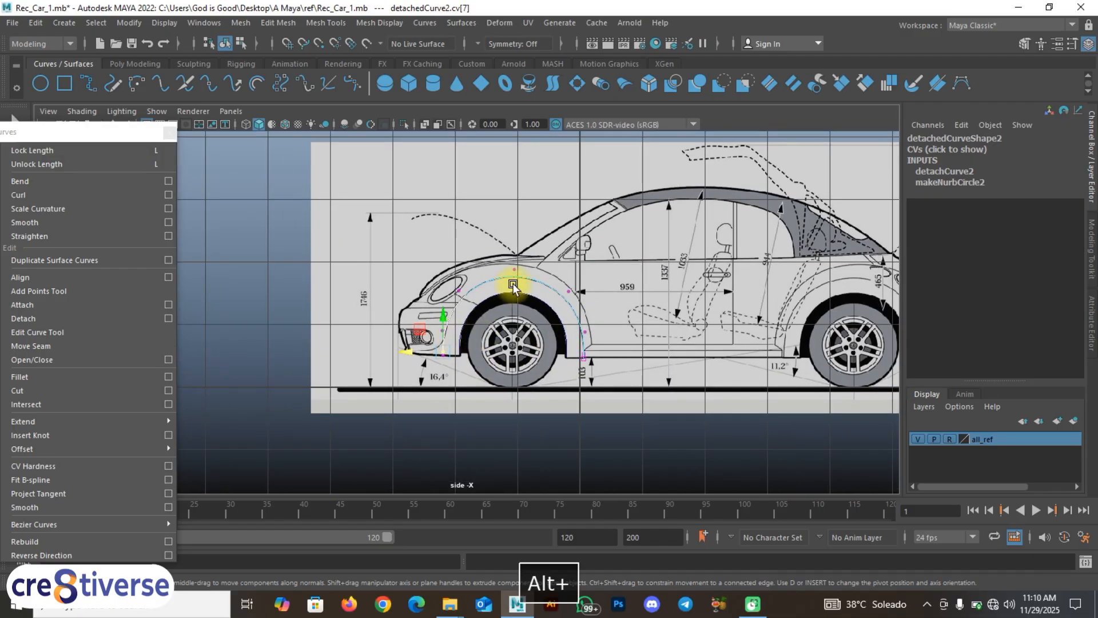
Step: Return to object mode and select the outer front wheel-arch curve in the side view
right_click_drag(513, 269, 566, 246)
left_click(314, 270)
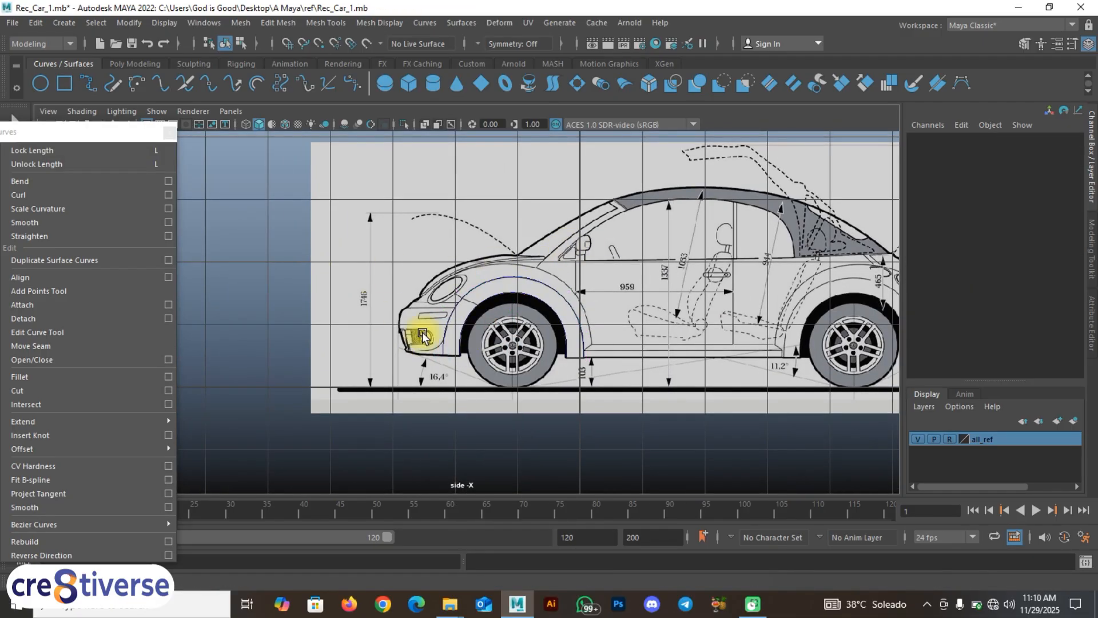
scroll(490, 341, "up", 3)
scroll(491, 341, "up", 2)
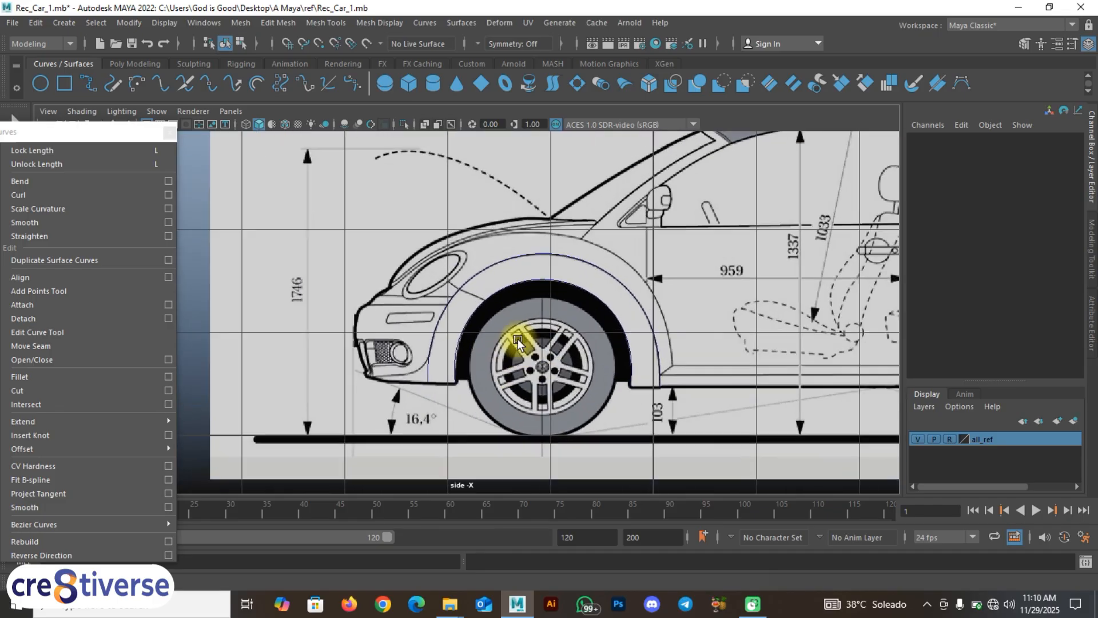
left_click(513, 278)
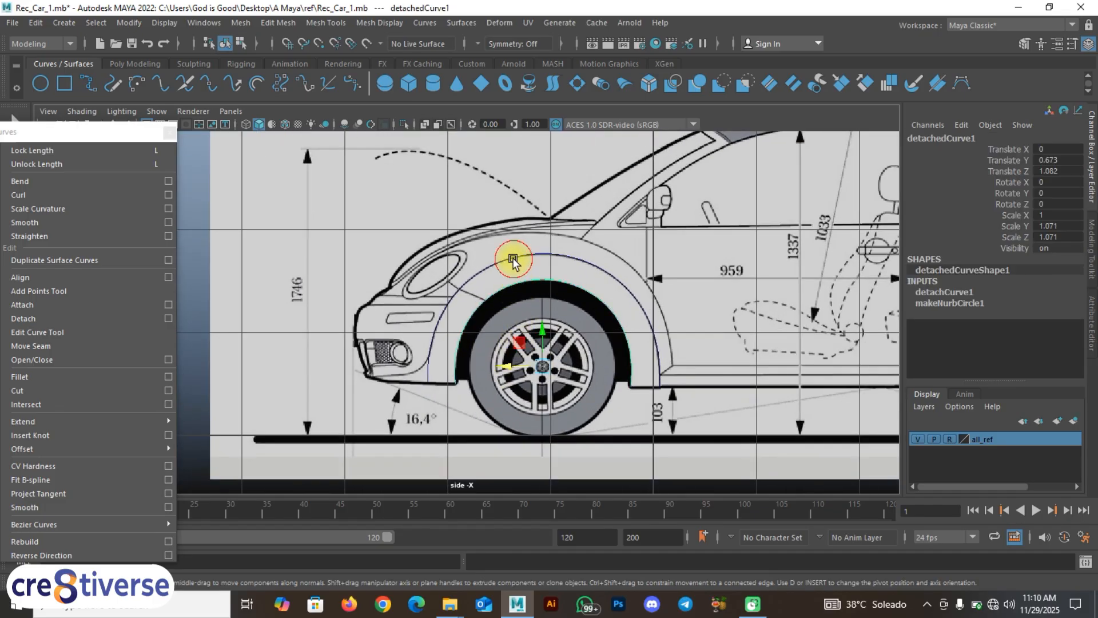
left_click(513, 261)
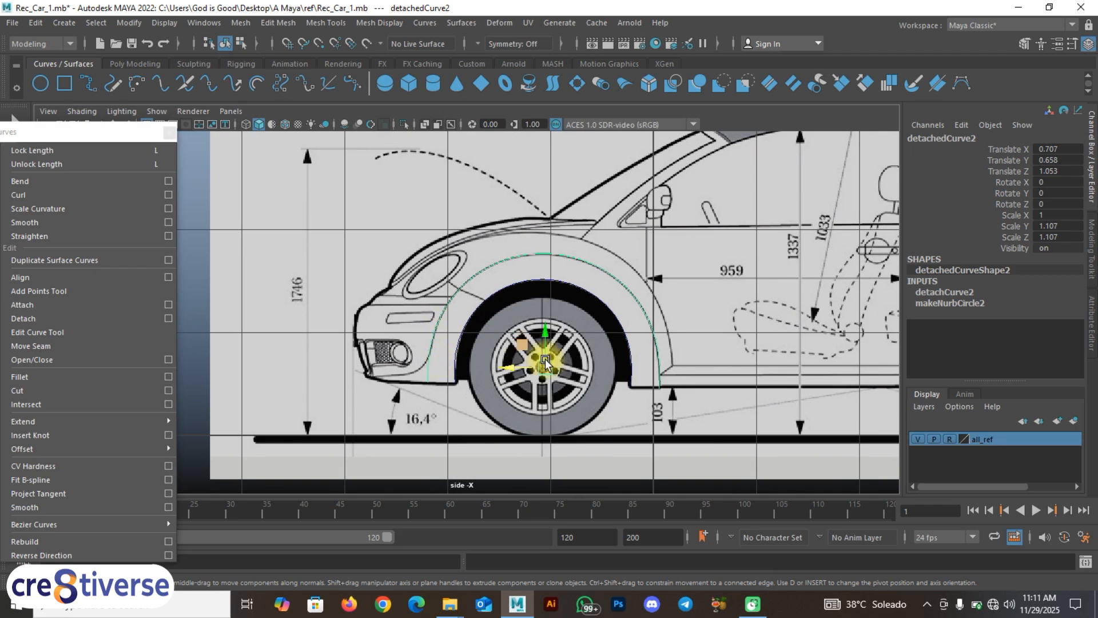
middle_click_drag(545, 359, 432, 350, "alt")
middle_click_drag(683, 324, 382, 328, "alt")
middle_click_drag(458, 345, 678, 350, "alt")
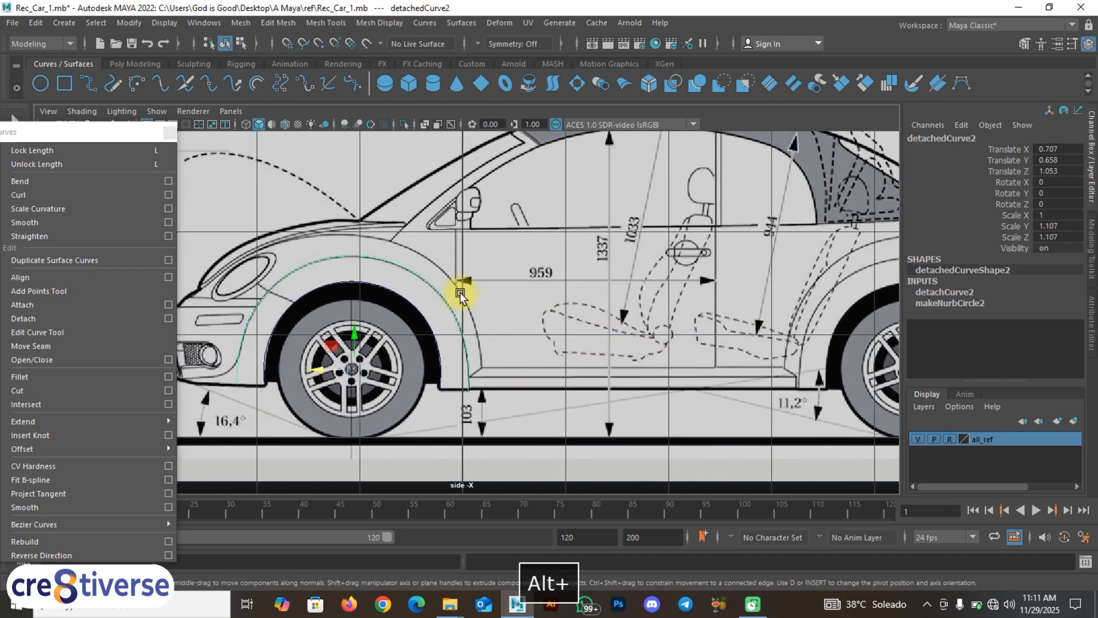
Step: Close the floating Curves tools panel and maximize the top view
left_click_drag(108, 136, 152, 215)
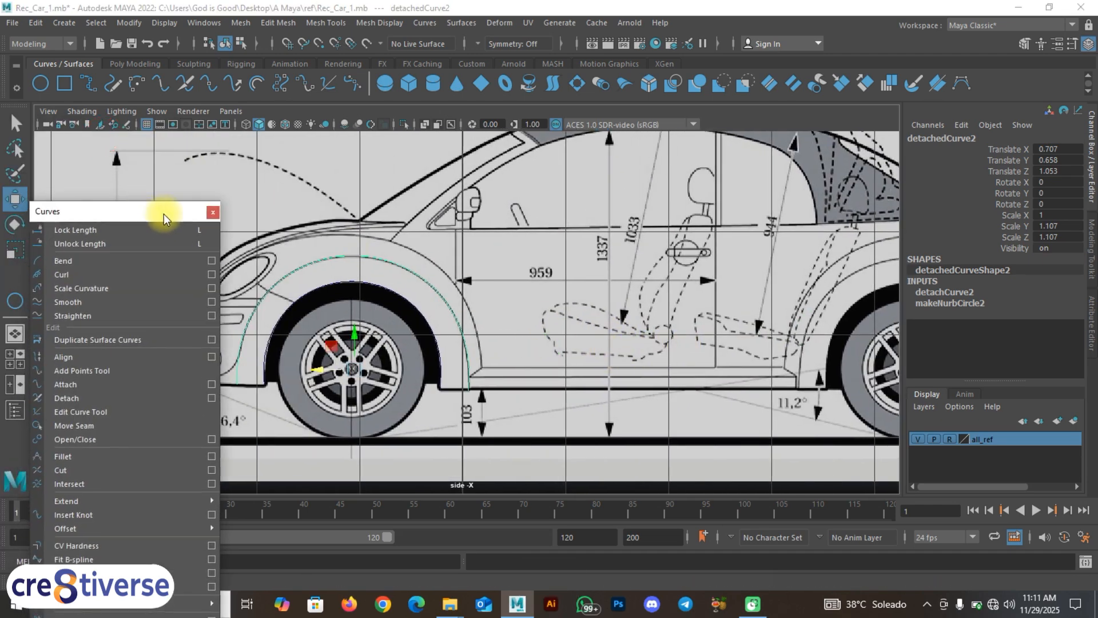
left_click(211, 215)
key("space")
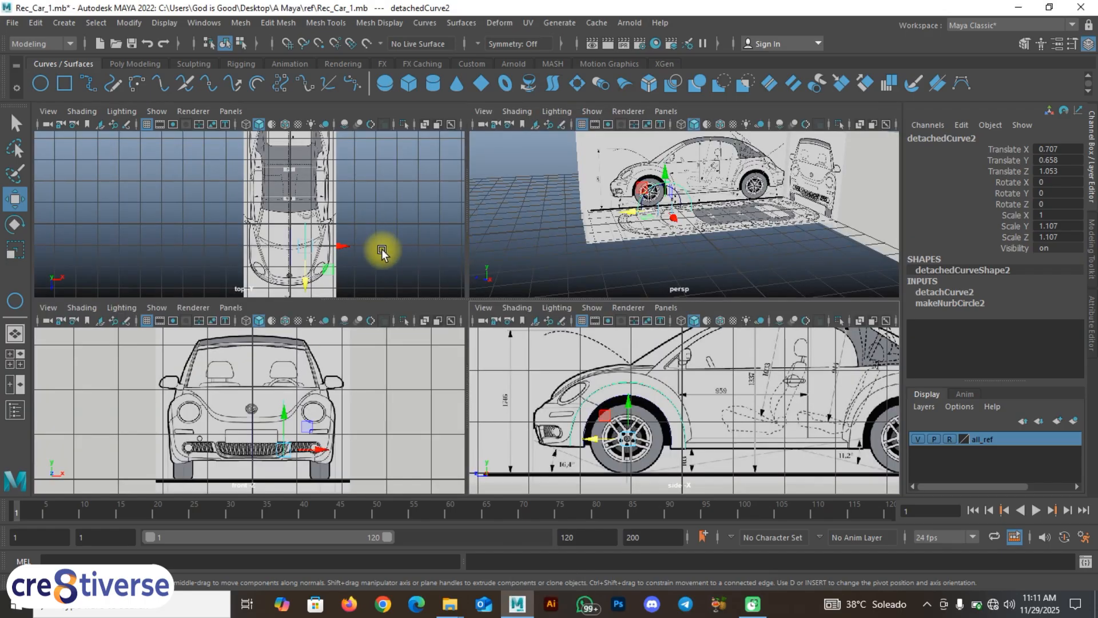
key("space")
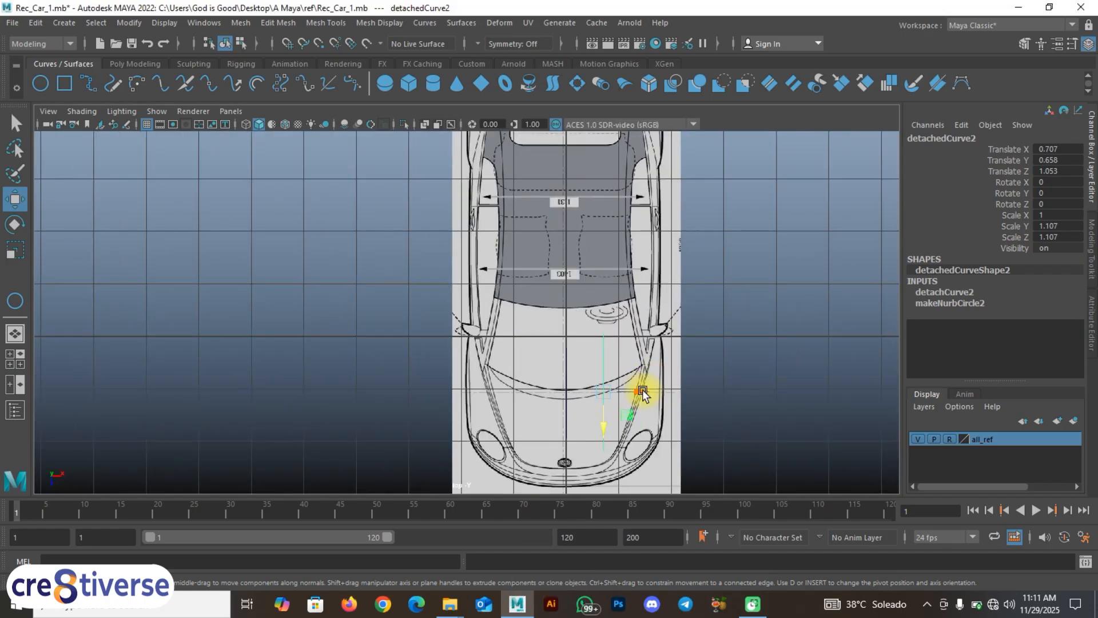
Step: Slide detachedCurve2 sideways to Translate X 0.759 onto the car's body edge
middle_click_drag(643, 395, 541, 321, "alt")
left_click(607, 328)
left_click(496, 302)
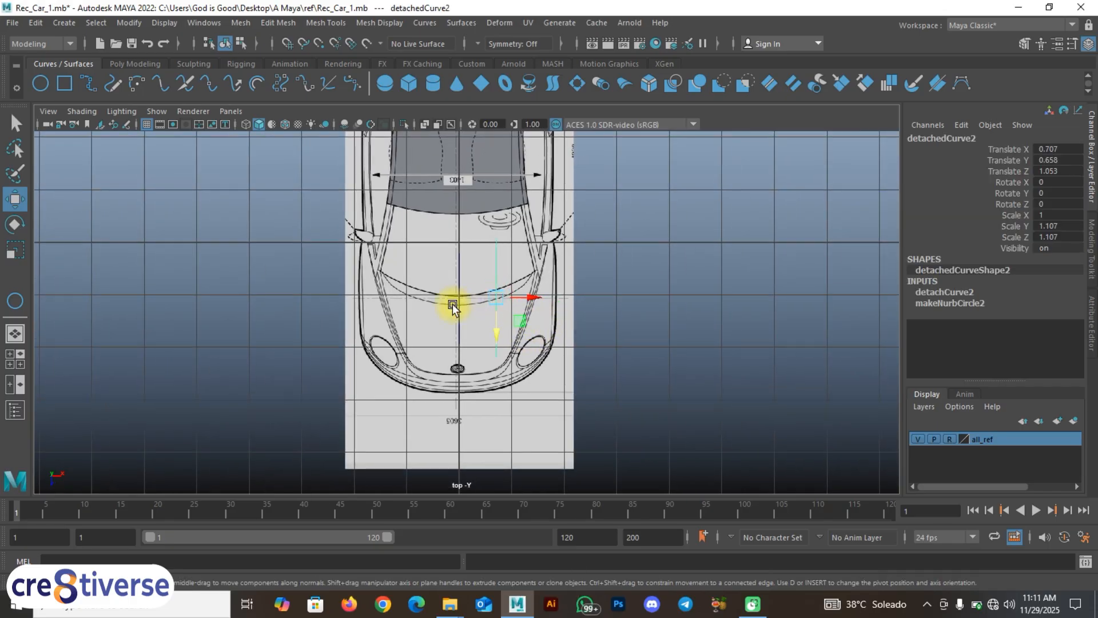
left_click(455, 306)
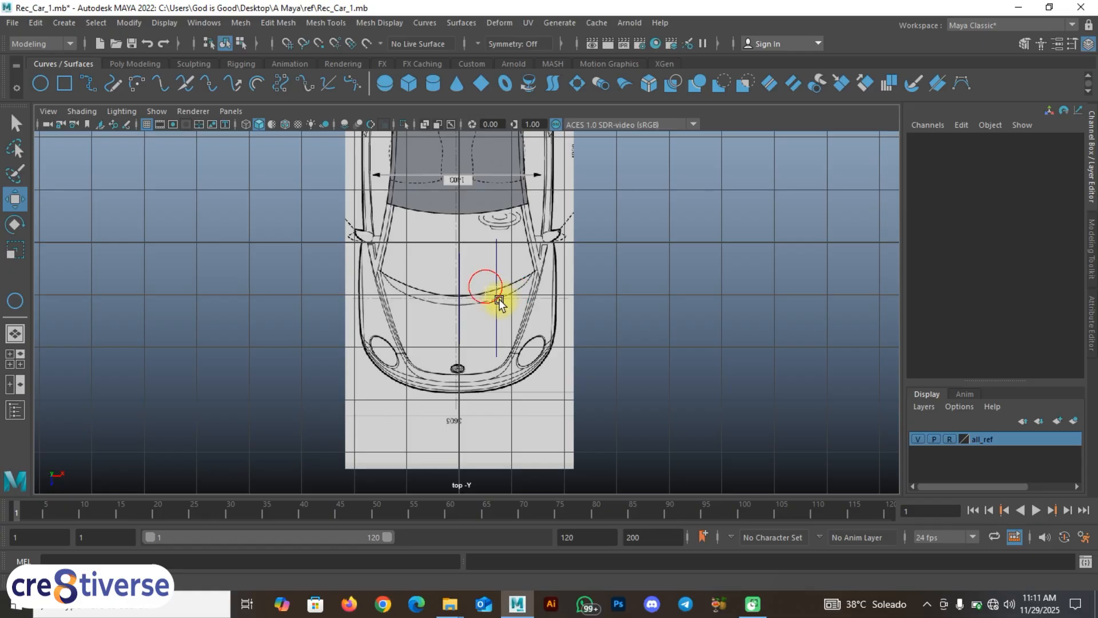
left_click(498, 302)
left_click_drag(525, 304, 561, 314)
Step: Maximize the side view again and frame the rear wheel
key("space")
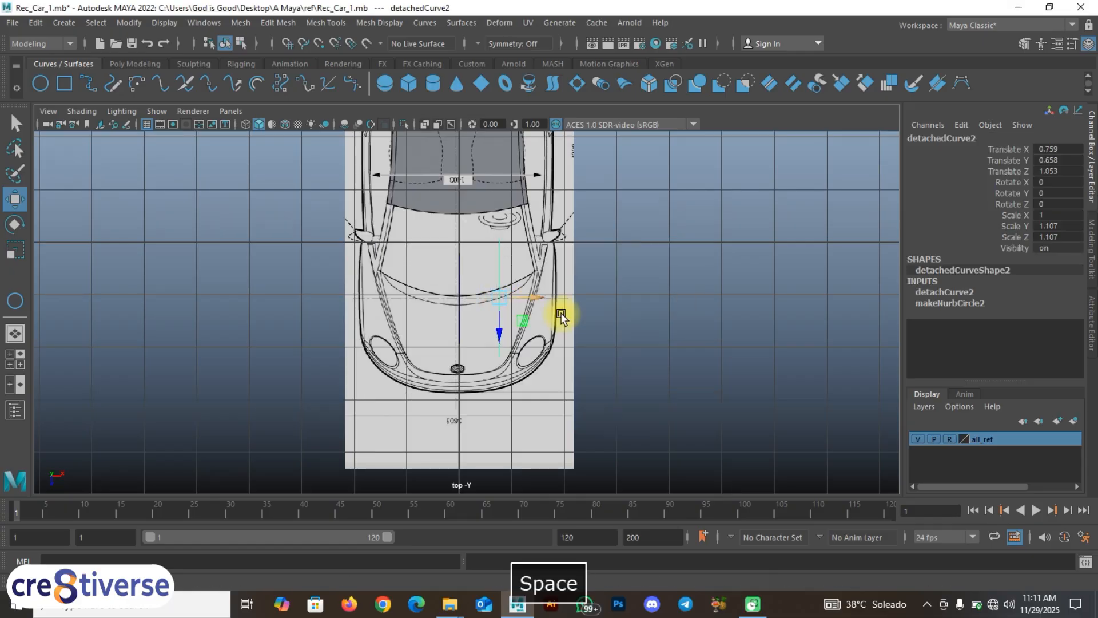
key("space")
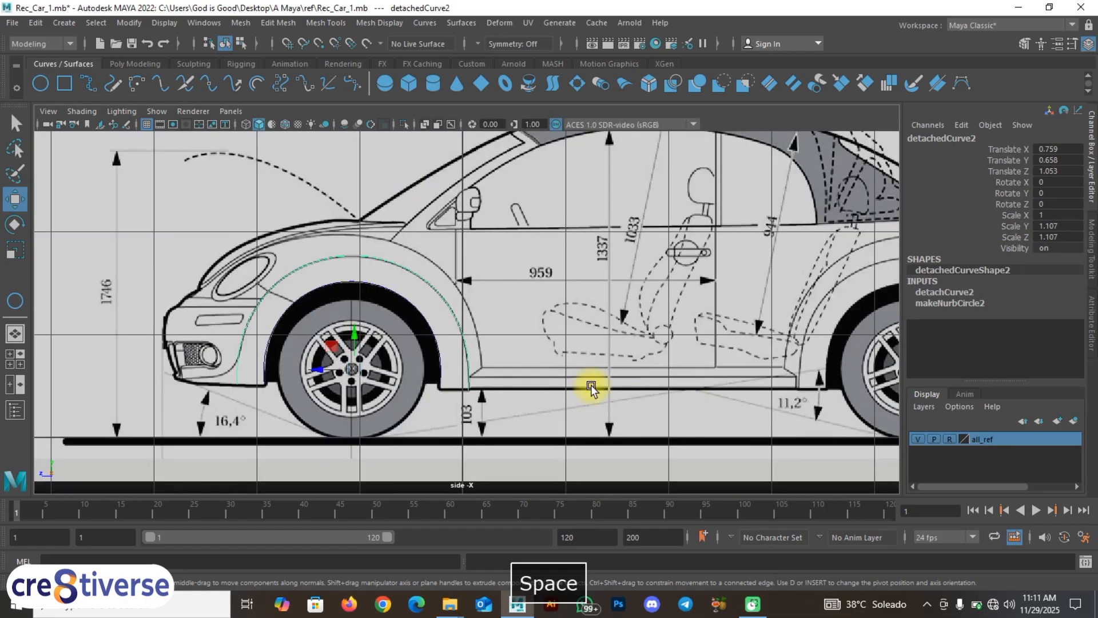
middle_click_drag(697, 337, 361, 330, "alt")
scroll(577, 329, "up", 1)
middle_click_drag(595, 327, 470, 325, "alt")
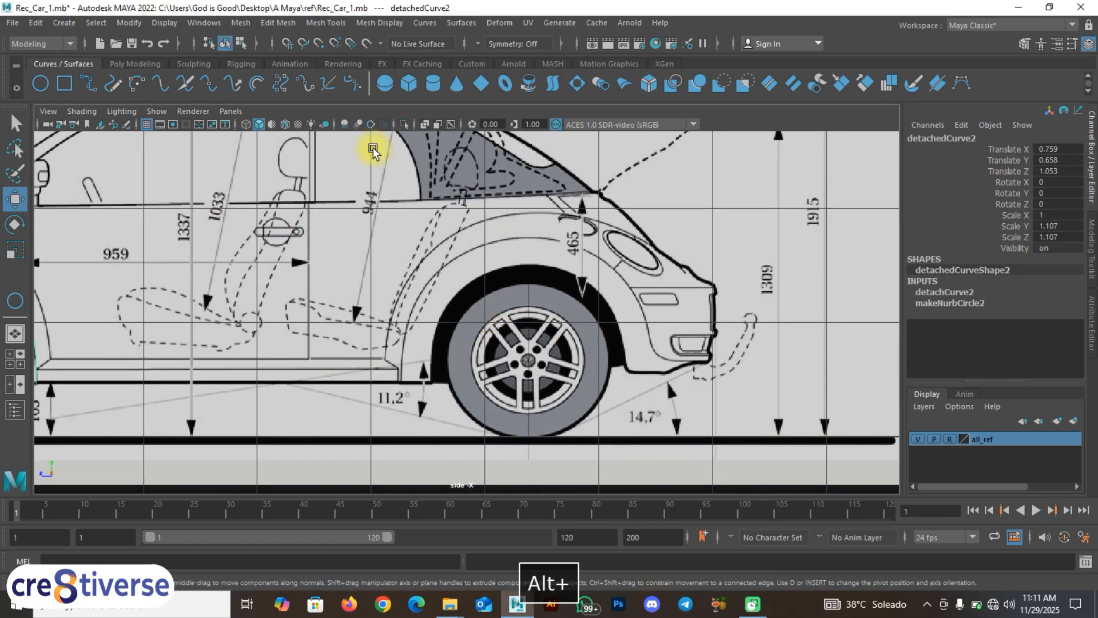
Step: Draw a NURBS circle on the rear wheel, centre it, and scale it to 0.929 in Y and Z
left_click(40, 84)
left_click_drag(509, 313, 581, 372)
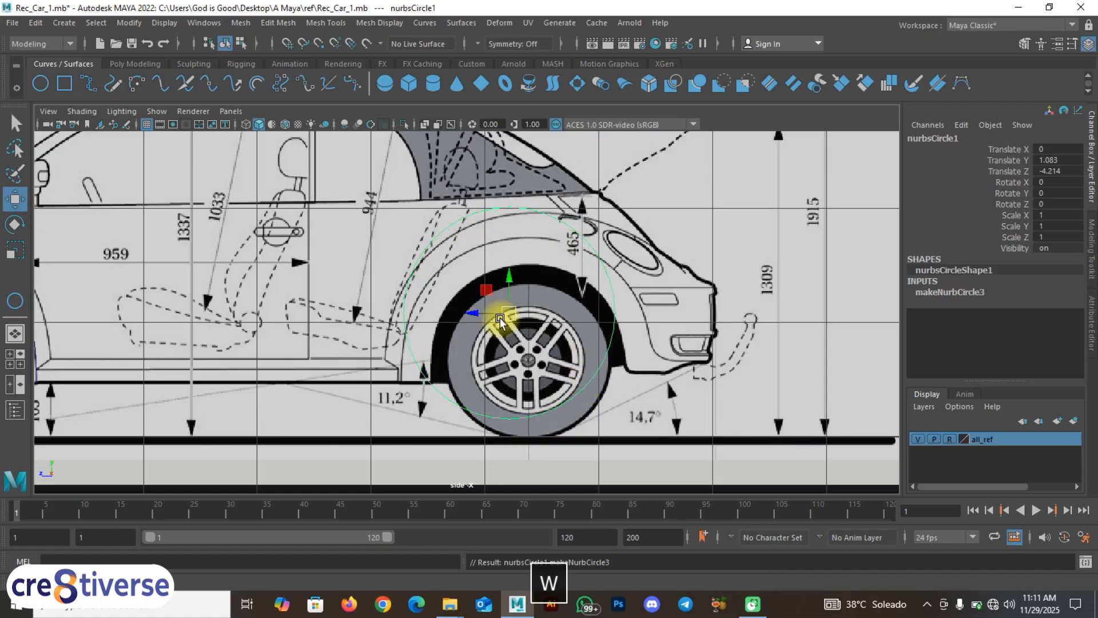
left_click_drag(493, 311, 498, 346)
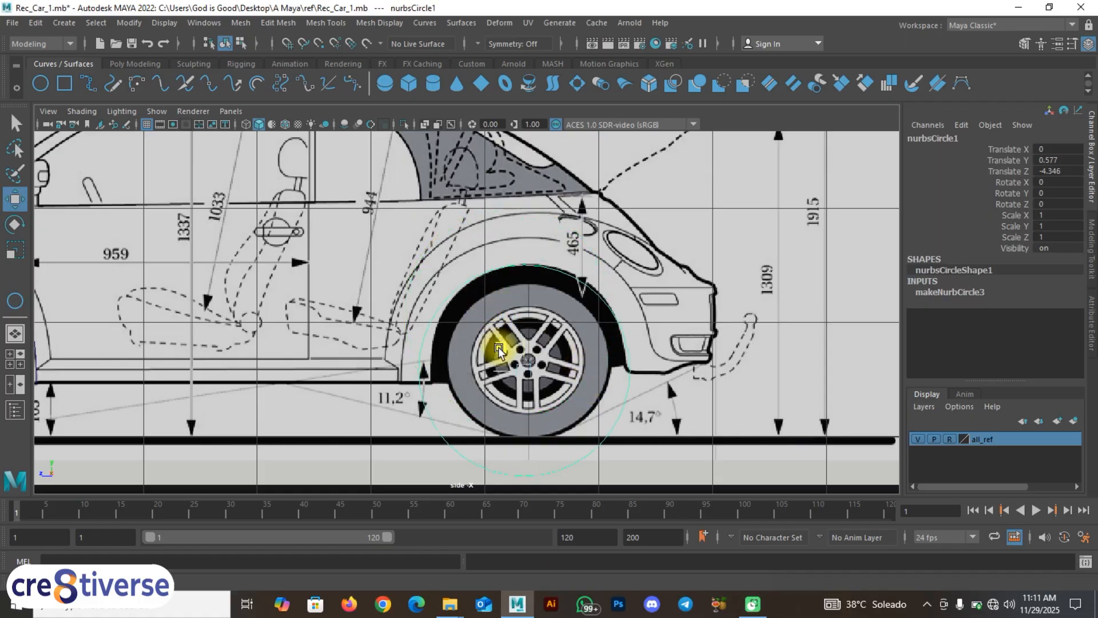
key("r")
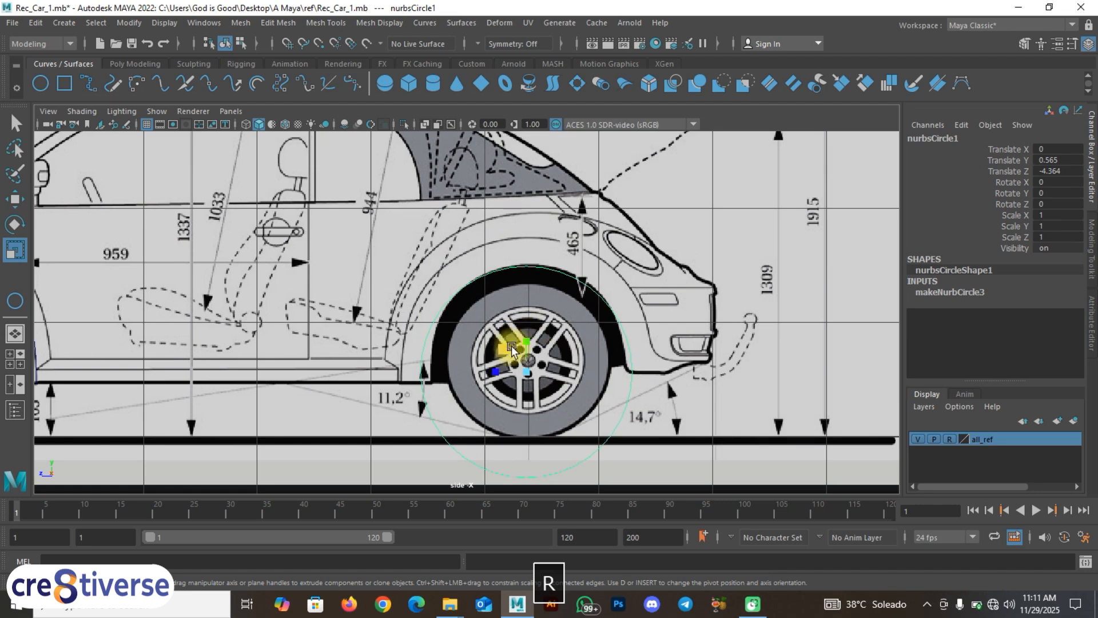
left_click_drag(509, 351, 529, 329)
key("w")
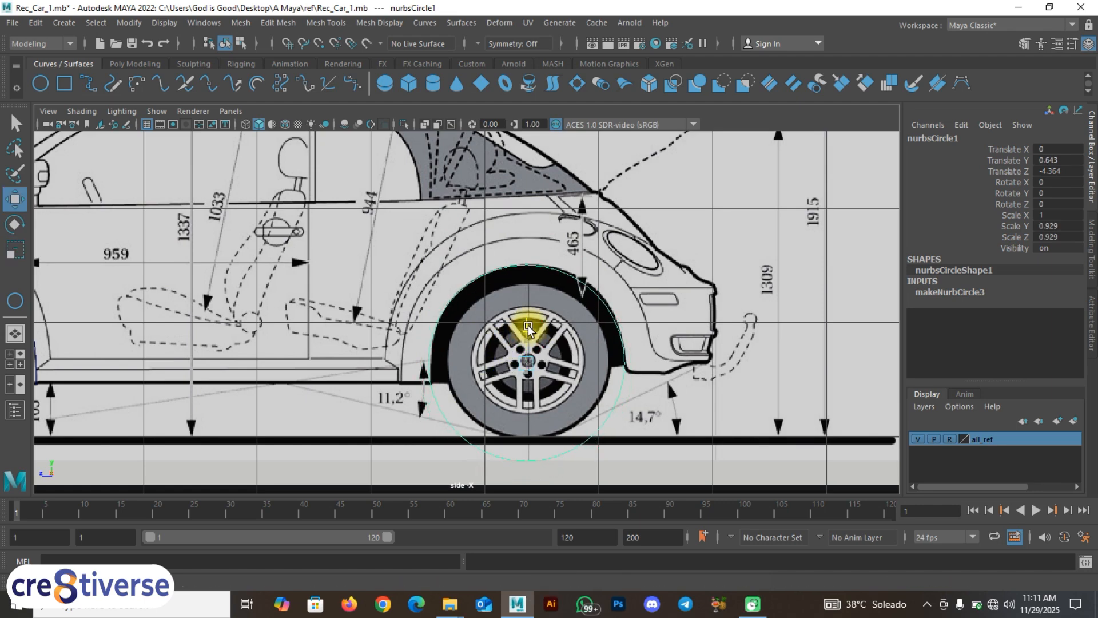
scroll(479, 384, "up", 2)
middle_click_drag(445, 378, 462, 367, "alt")
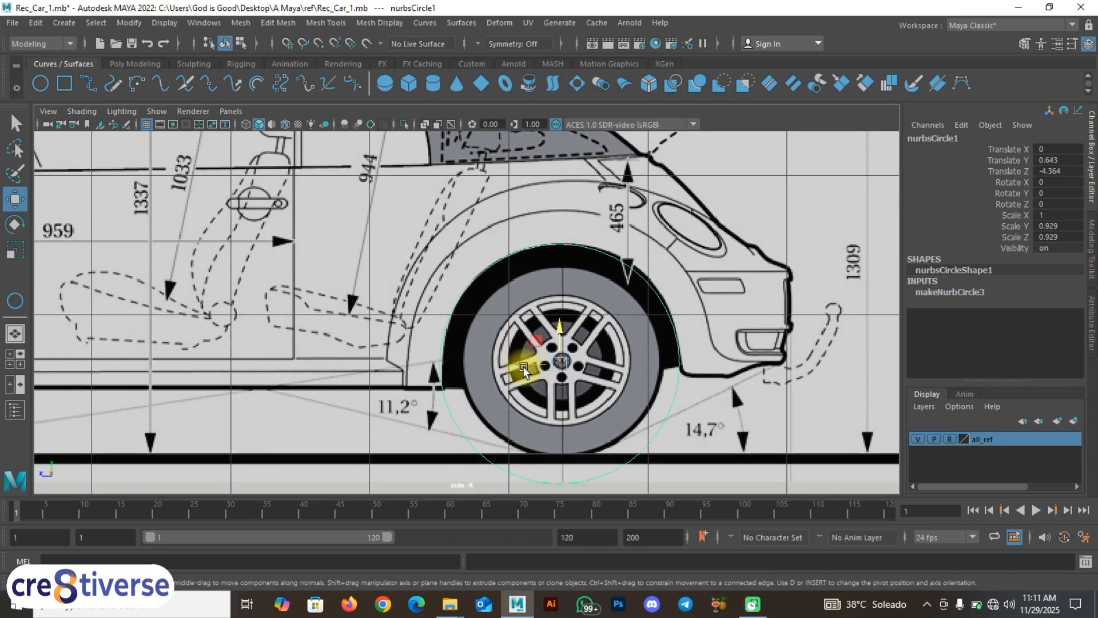
left_click_drag(523, 371, 527, 371)
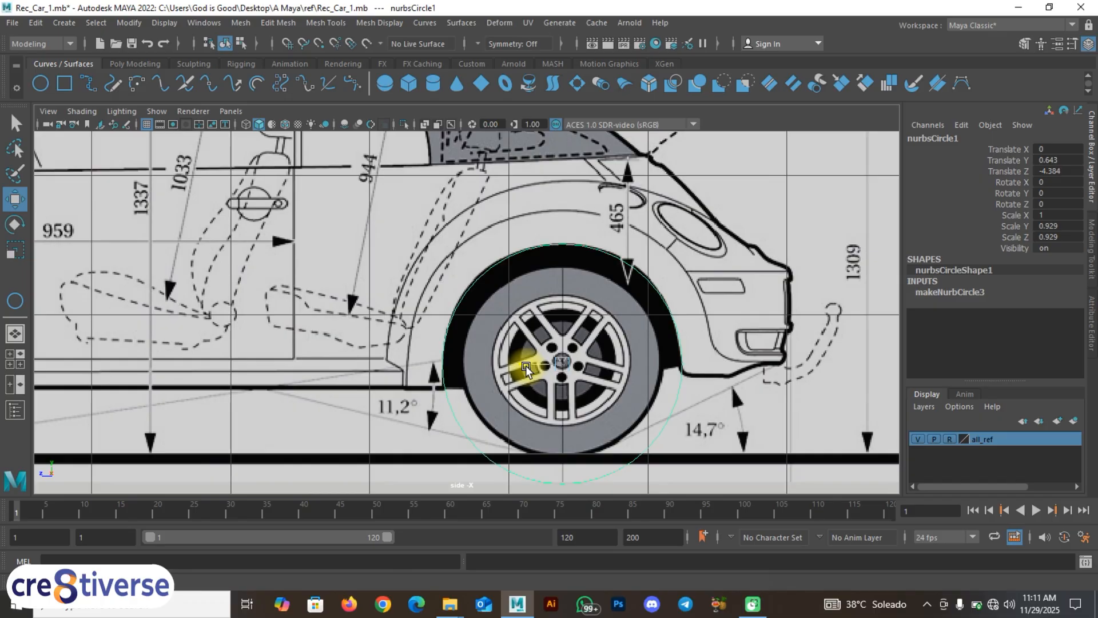
left_click(428, 22)
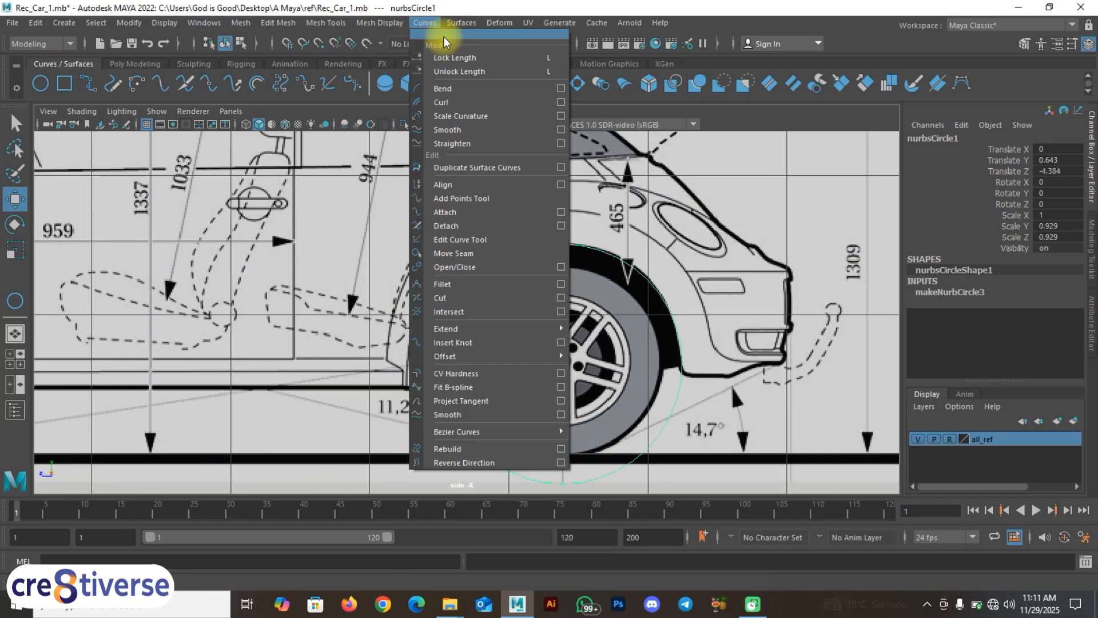
Step: Mark two curve points on the rear circle, detach it there, and delete the lower arc
left_click(445, 36)
left_click_drag(222, 81, 101, 93)
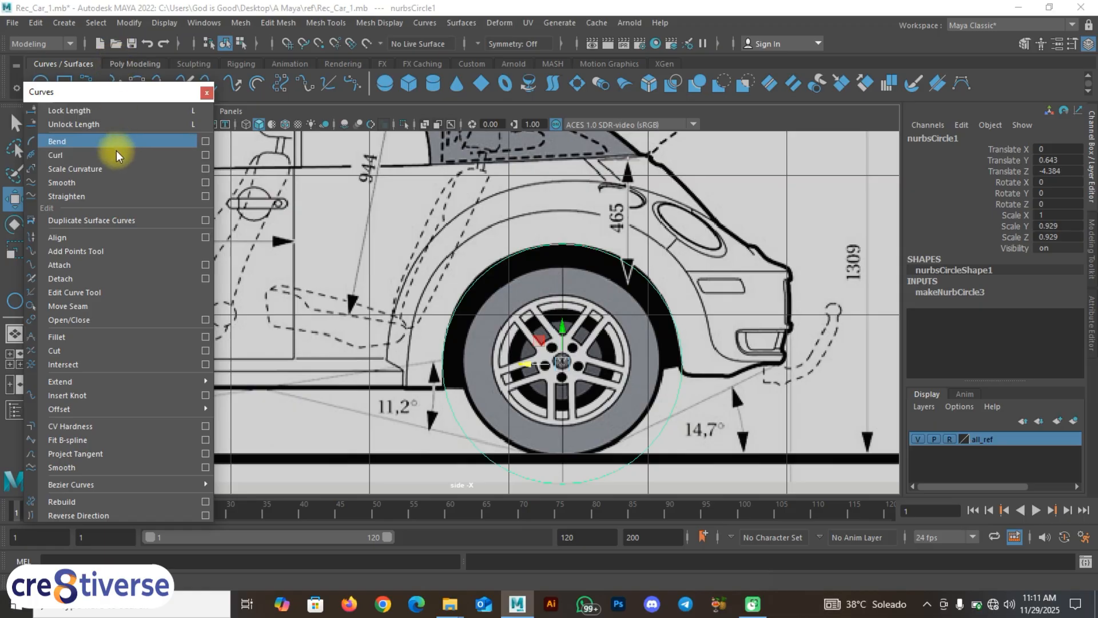
right_click_drag(503, 265, 473, 282)
left_click_drag(482, 279, 466, 382)
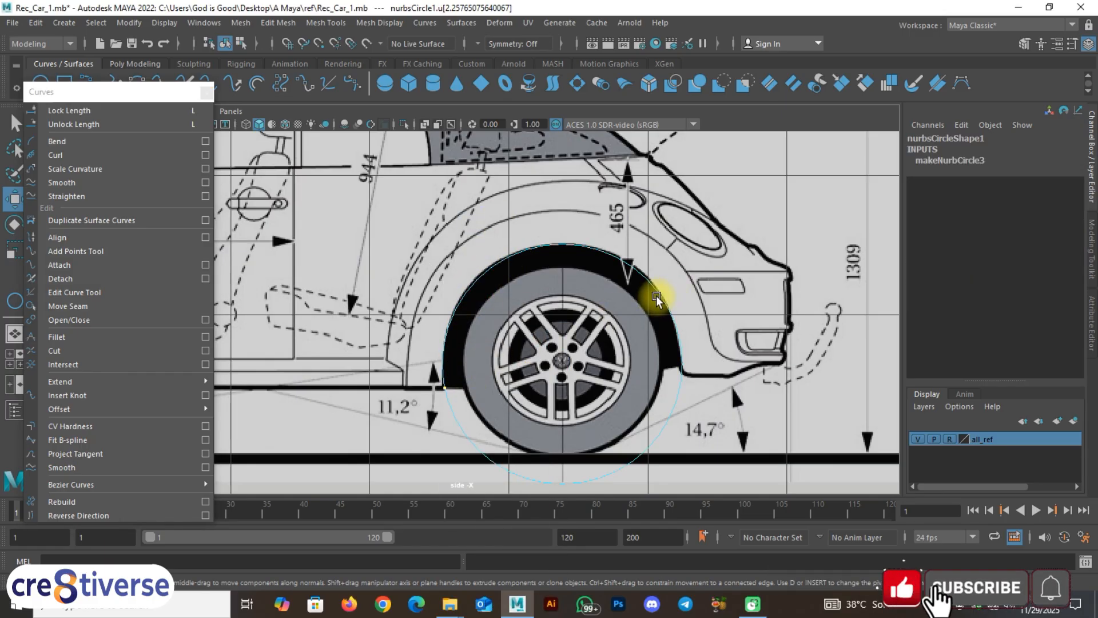
left_click(683, 373, "shift")
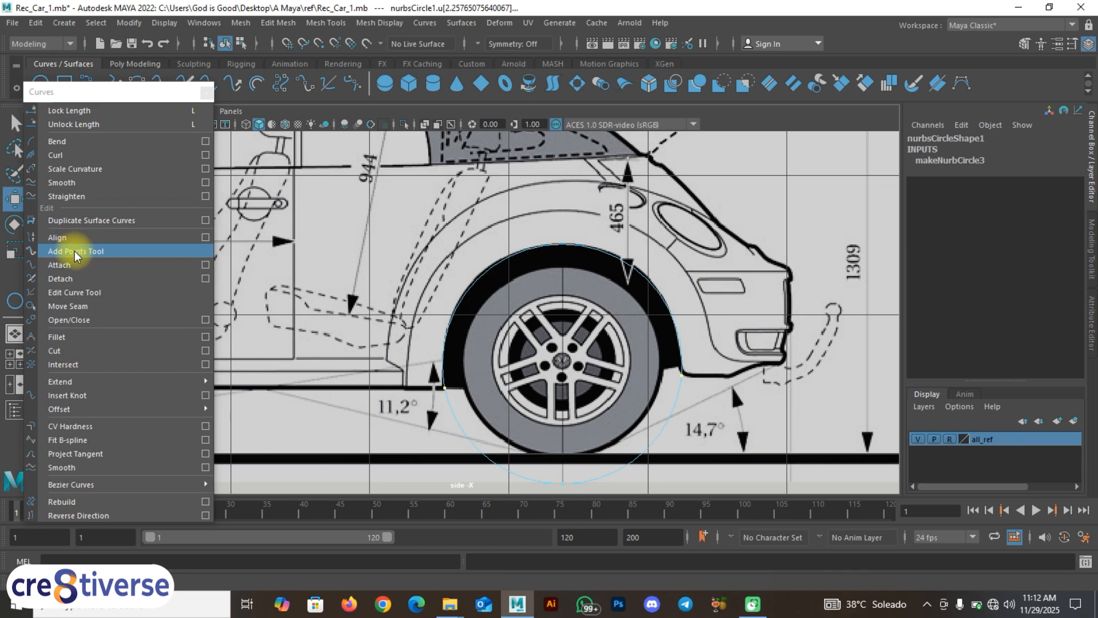
left_click(60, 279)
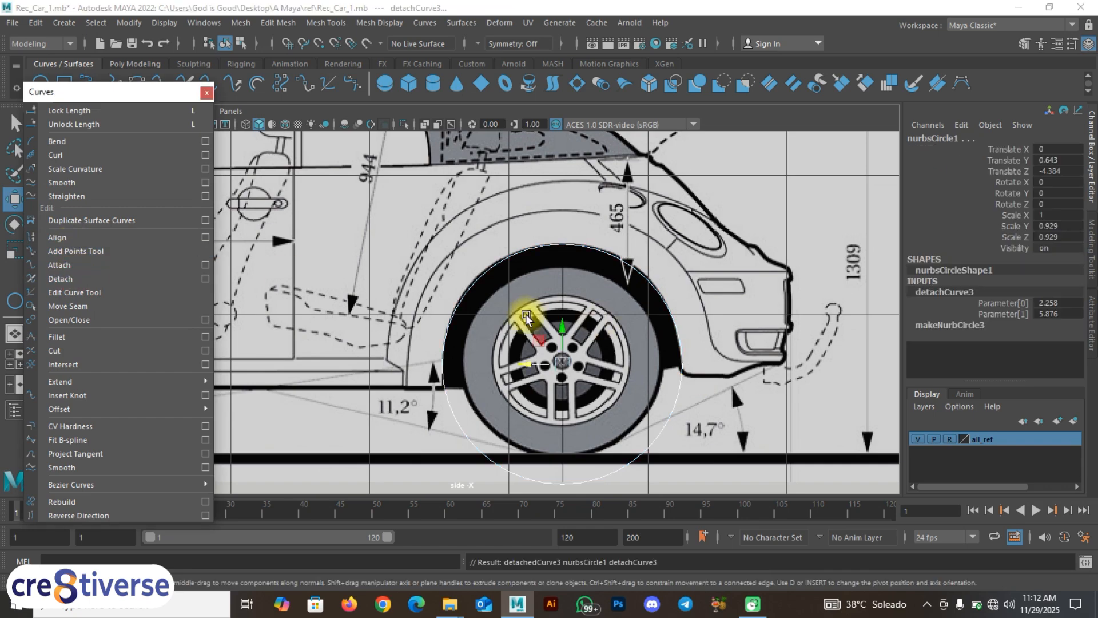
left_click(495, 455)
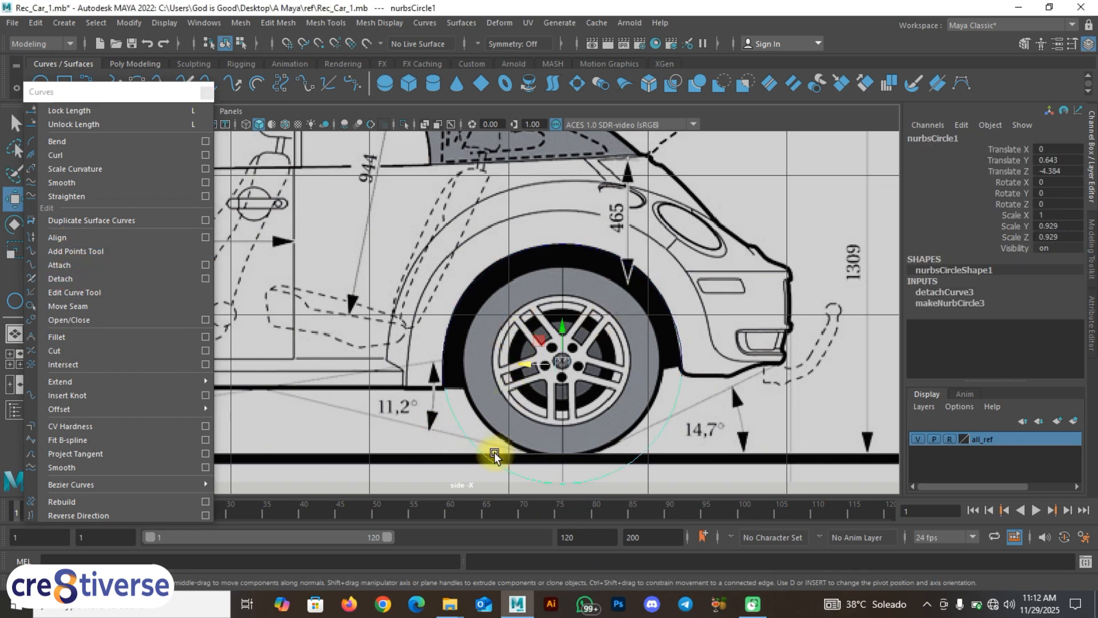
key("BackSpace")
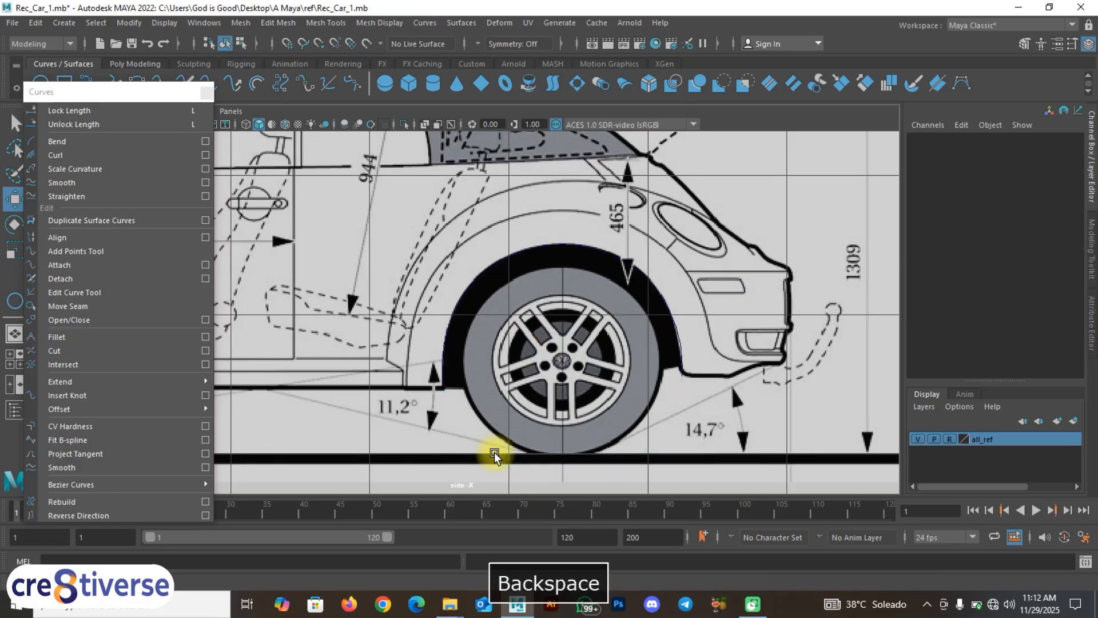
Step: Show detachedCurve3's control vertices and move one onto the arch outline
left_click(521, 255)
right_click_drag(502, 262, 435, 265)
scroll(444, 314, "up", 2)
mouse_move(448, 247)
left_mouse_down()
mouse_move(477, 262)
mouse_move(446, 233)
left_mouse_up()
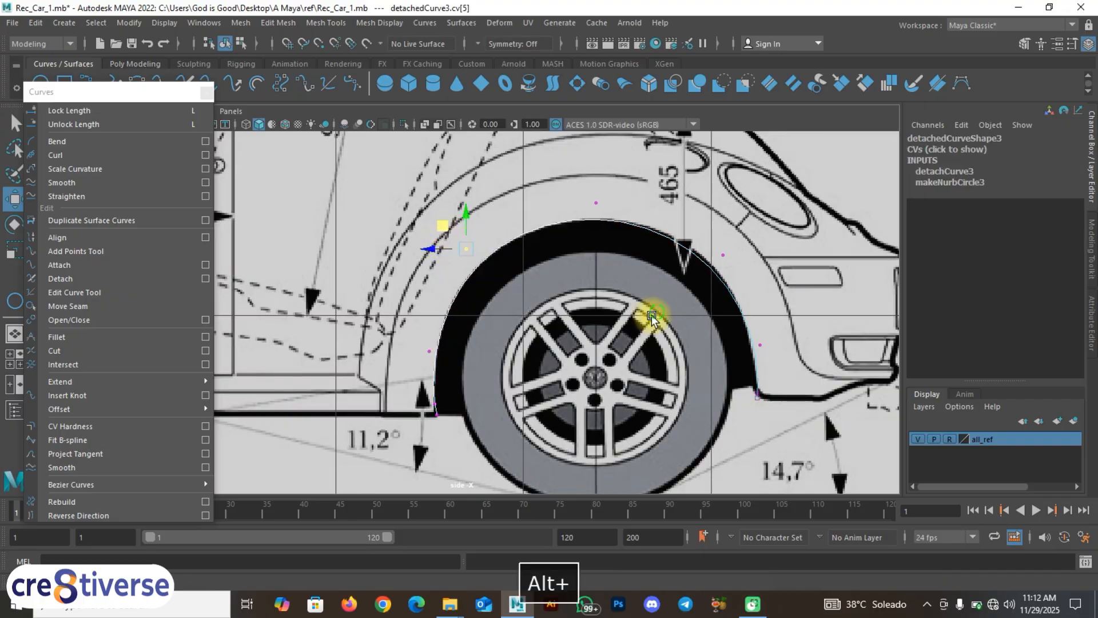
middle_click_drag(654, 314, 564, 324, "alt")
mouse_move(623, 250)
left_mouse_down()
mouse_move(657, 293)
mouse_move(613, 244)
left_mouse_up()
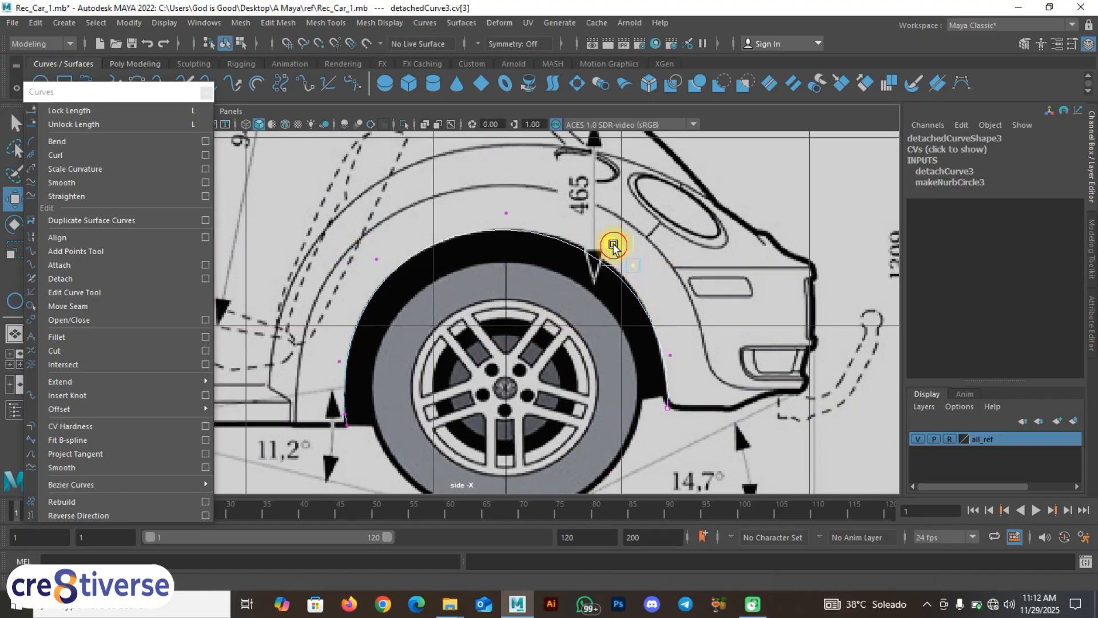
middle_click_drag(333, 427, 504, 327, "alt")
Step: Work along the arch selecting control points up to the curve's far end
scroll(478, 362, "up", 3)
scroll(504, 328, "up", 2)
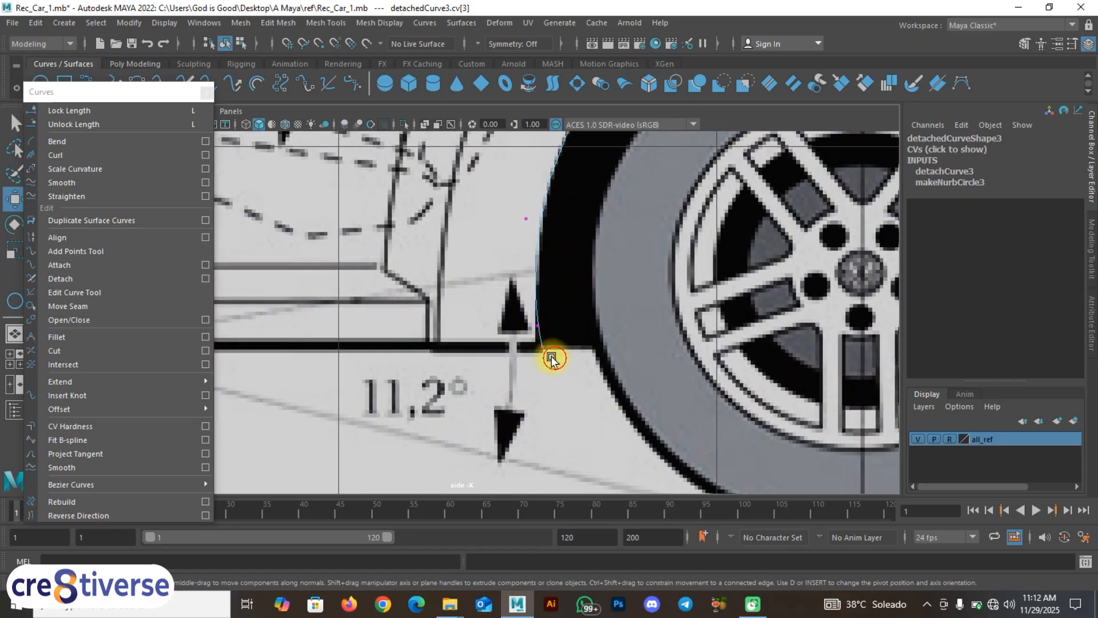
left_click_drag(553, 355, 520, 318)
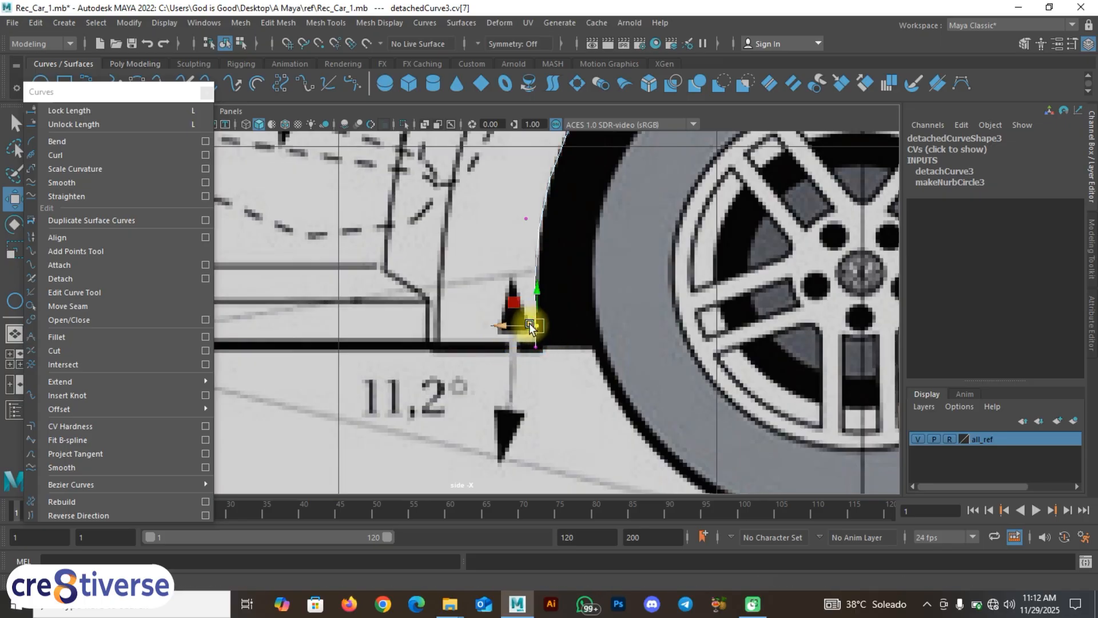
middle_click_drag(522, 314, 474, 265, "alt")
left_click_drag(477, 257, 458, 232)
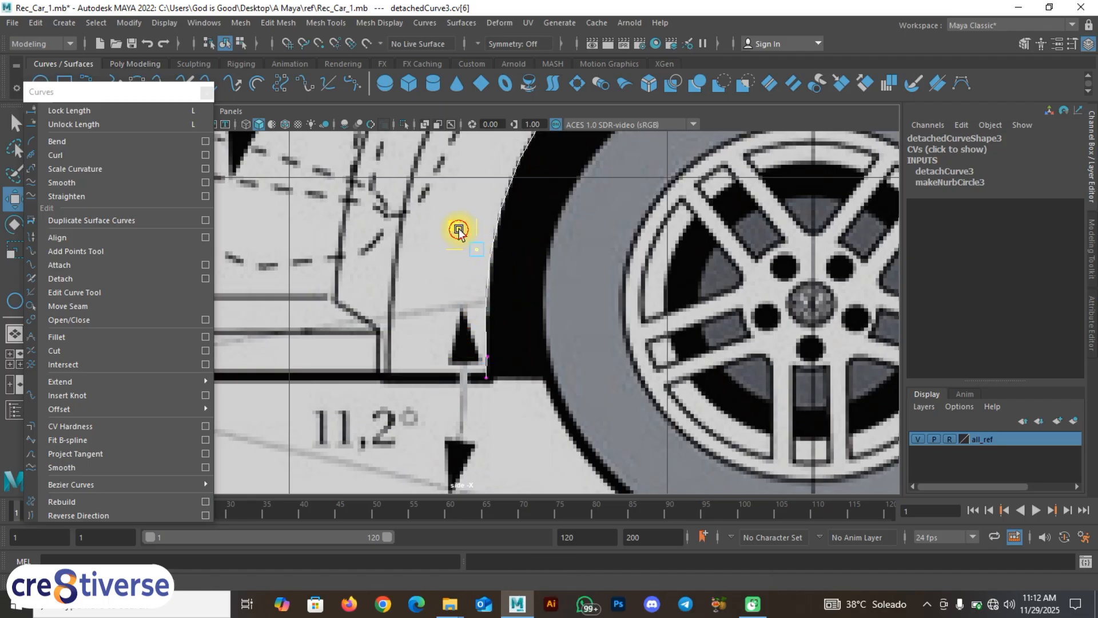
middle_click_drag(544, 221, 520, 394, "alt")
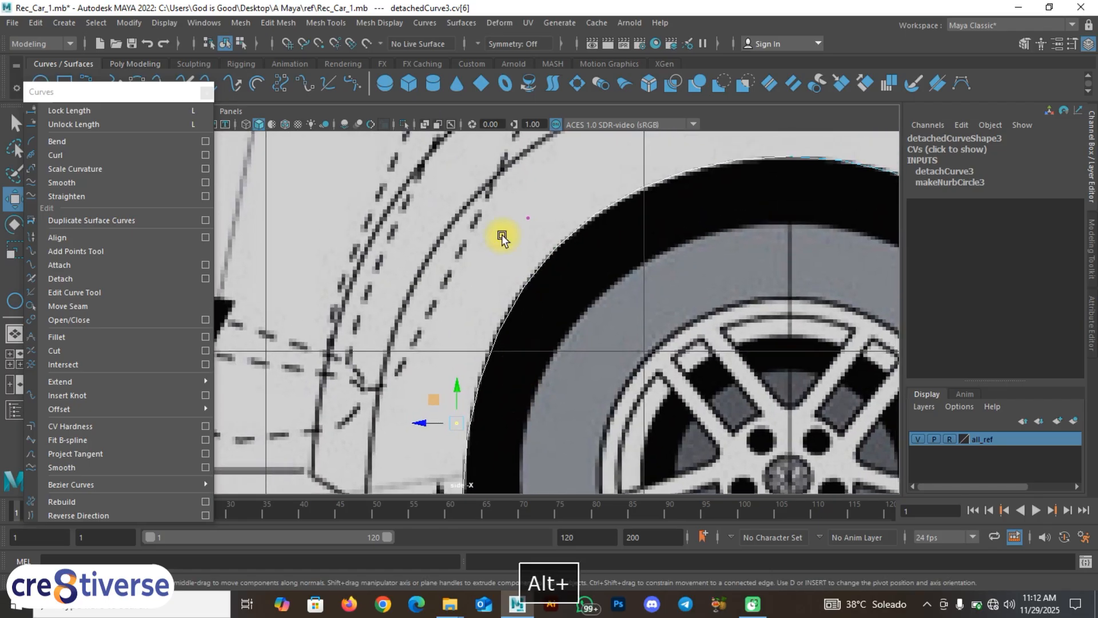
mouse_move(512, 184)
left_mouse_down()
mouse_move(562, 254)
mouse_move(507, 198)
left_mouse_up()
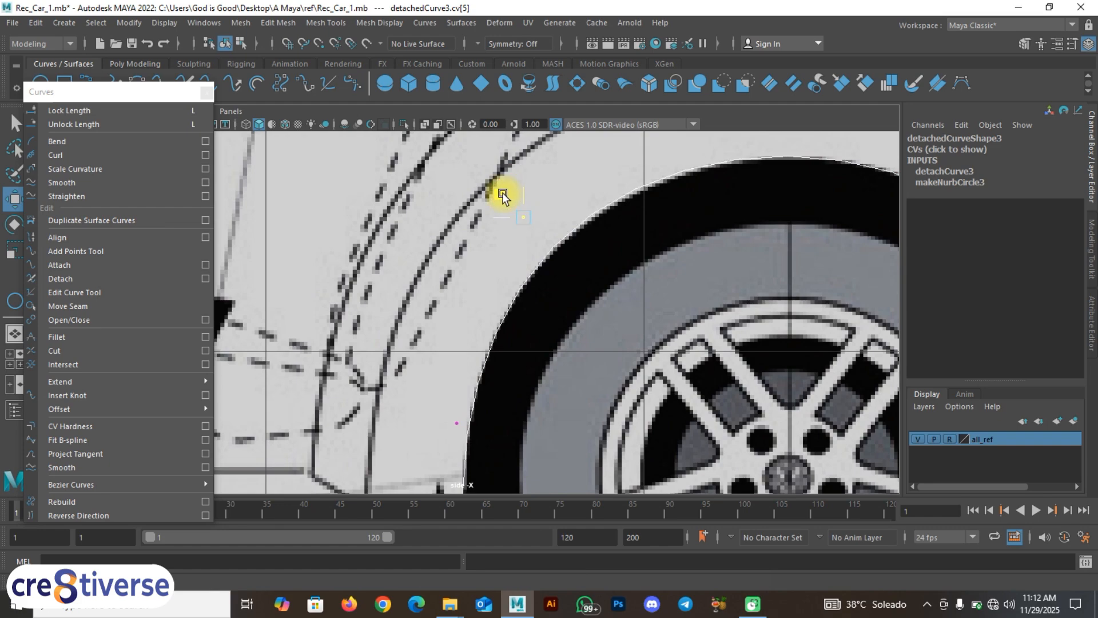
middle_click_drag(544, 321, 533, 198, "alt")
middle_click_drag(562, 246, 426, 292, "alt")
middle_click_drag(616, 297, 342, 242, "alt")
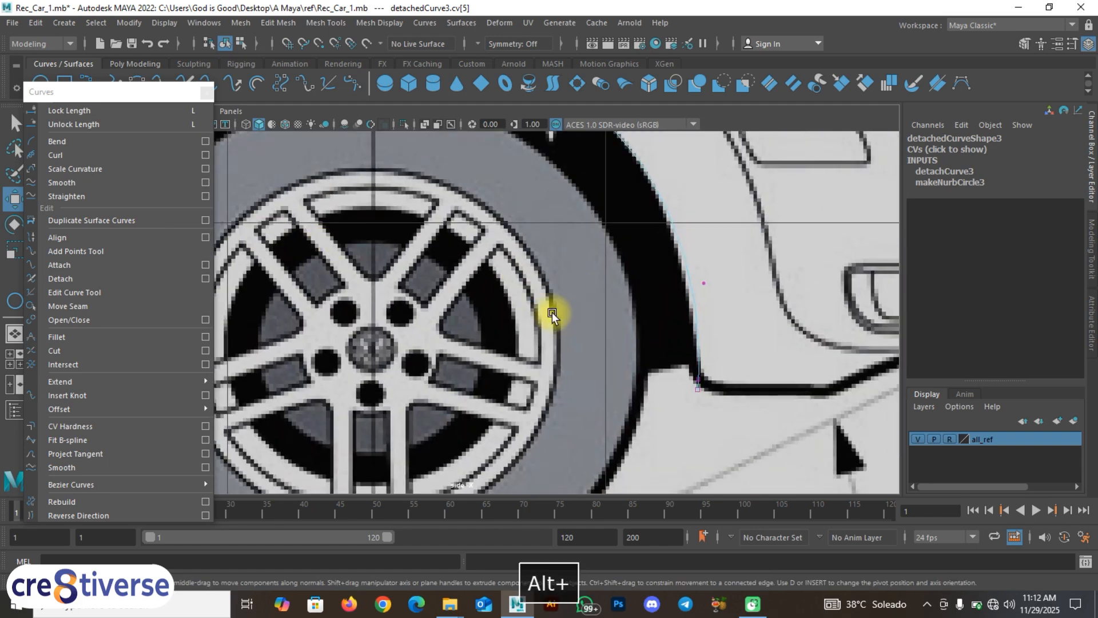
scroll(552, 315, "up", 5)
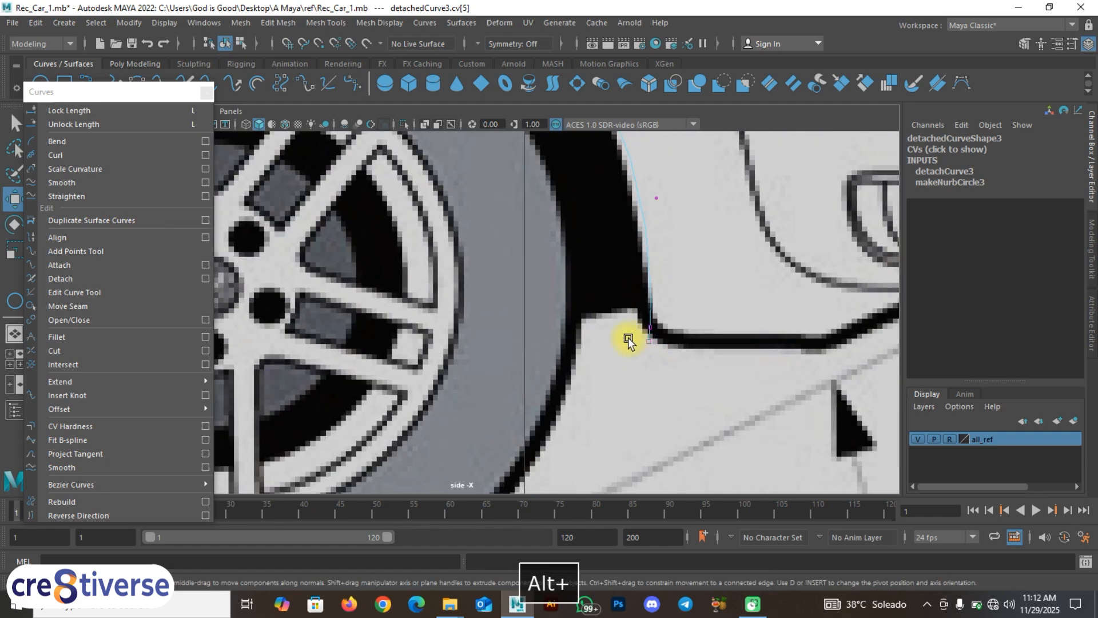
mouse_move(628, 341)
left_mouse_down()
mouse_move(675, 364)
mouse_move(641, 340)
mouse_move(641, 350)
mouse_move(619, 343)
left_mouse_up()
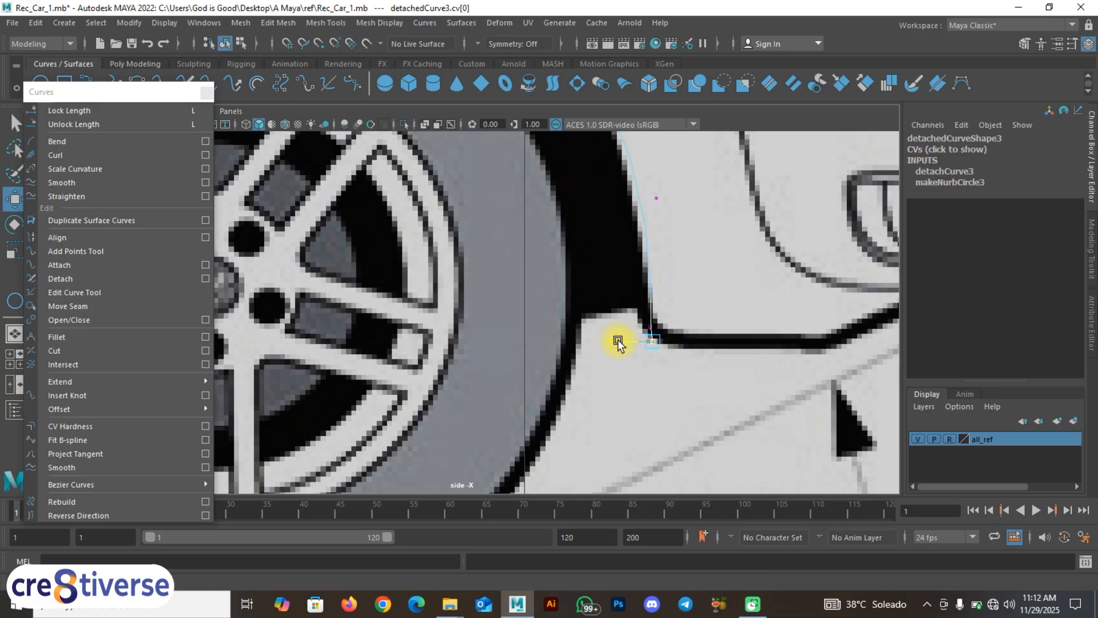
left_click_drag(622, 294, 623, 325)
Step: Select control point 2, frame the whole rear arch, and clear the point selection
middle_click_drag(633, 293, 573, 452, "alt")
left_click_drag(613, 375, 572, 336)
middle_click_drag(487, 307, 710, 434, "alt")
right_click_drag(584, 396, 500, 346, "alt")
scroll(500, 345, "up", 3)
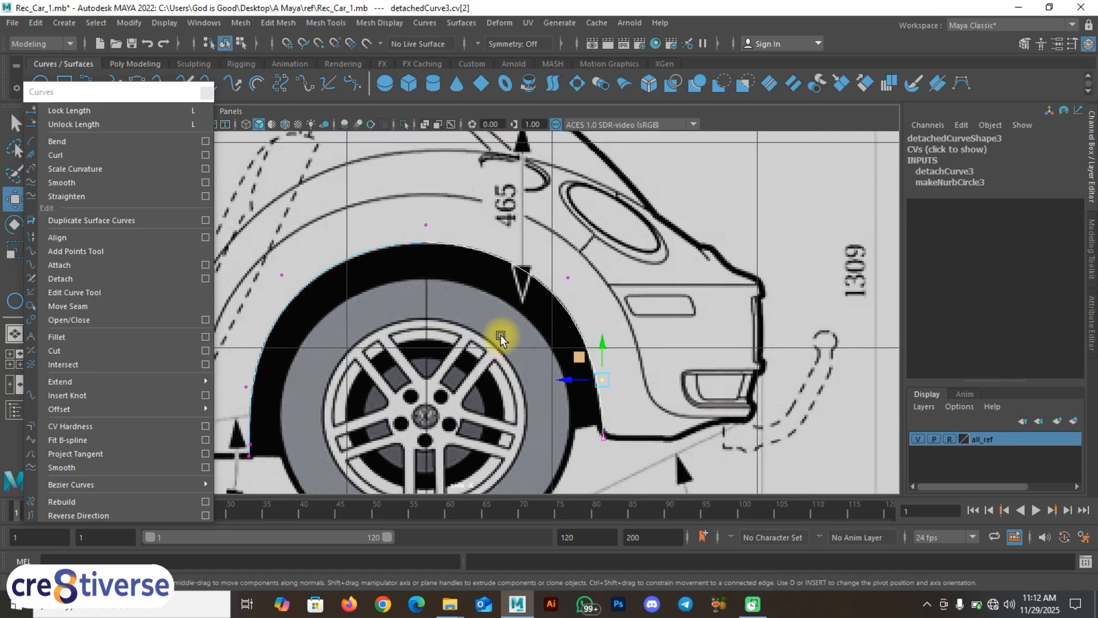
middle_click_drag(497, 336, 632, 318, "alt")
scroll(554, 340, "up", 1)
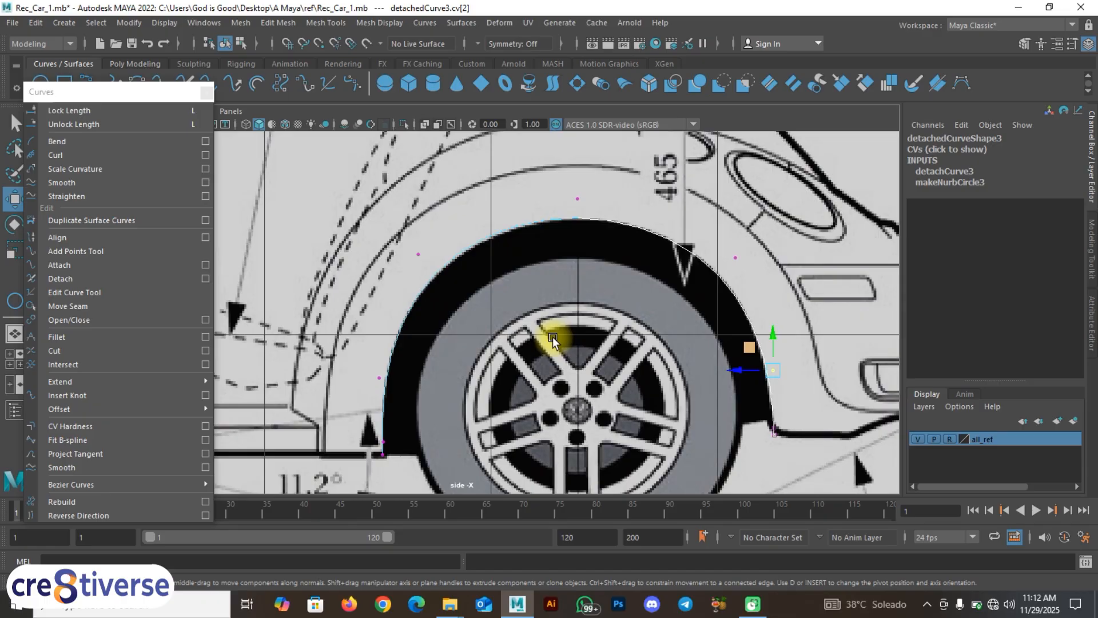
mouse_move(596, 338)
middle_mouse_down("alt")
mouse_move(650, 326)
mouse_move(623, 369)
mouse_move(611, 333)
middle_mouse_up("alt")
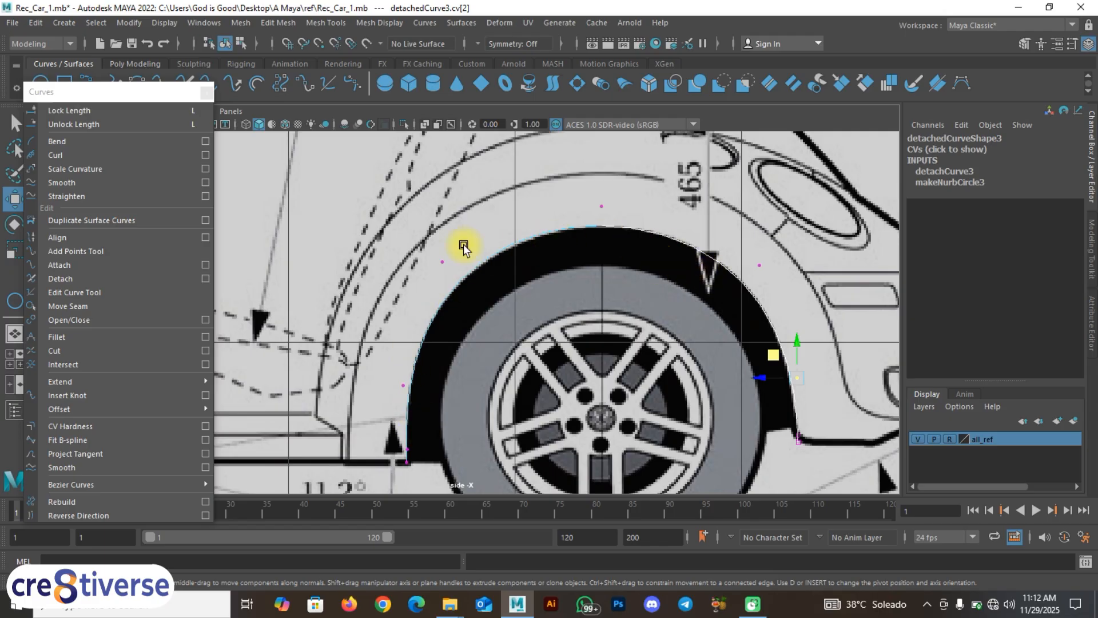
left_click(454, 221)
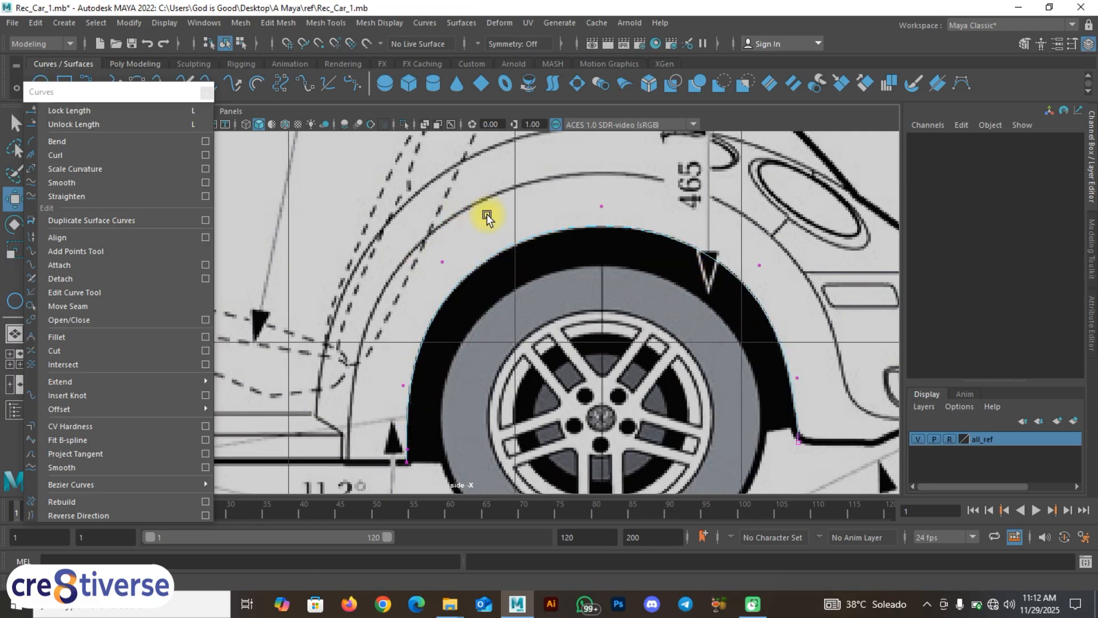
left_click_drag(144, 95, 125, 117)
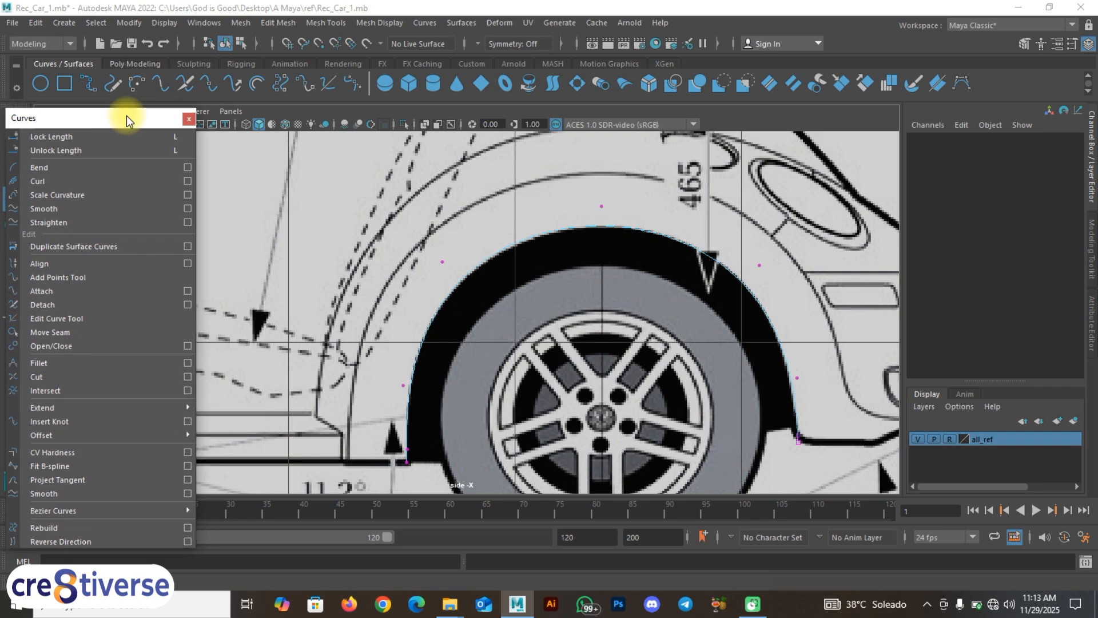
Step: Draw a new NURBS circle, then move and scale it onto the rear wheel
left_click(44, 81)
scroll(518, 253, "down", 5)
middle_click_drag(544, 288, 551, 274, "alt")
left_click_drag(509, 294, 588, 363)
key("w")
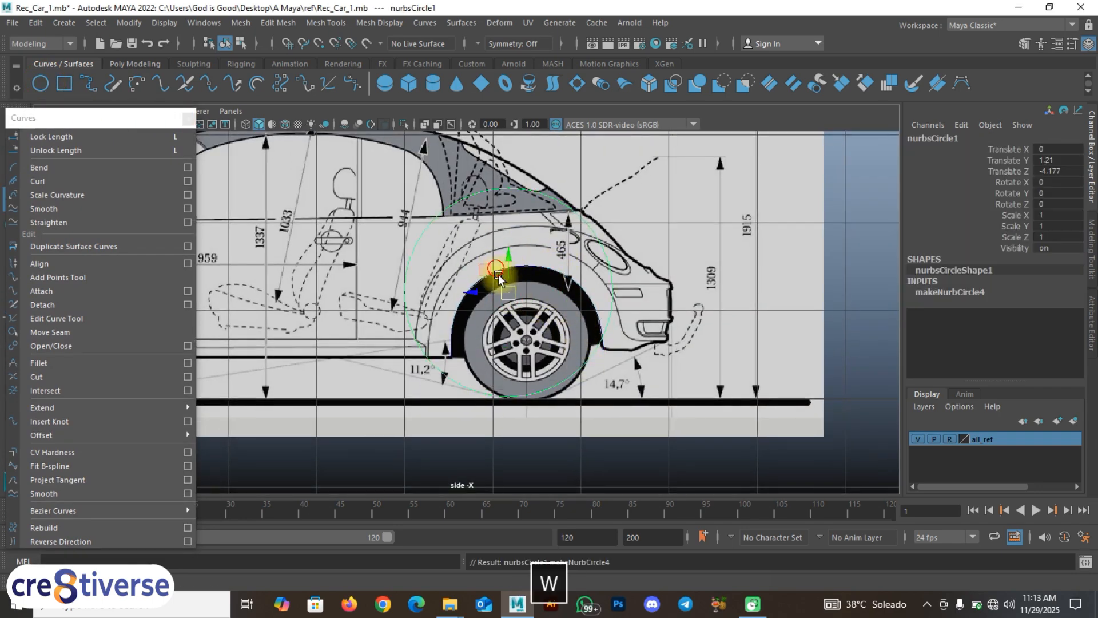
left_click_drag(499, 279, 512, 330)
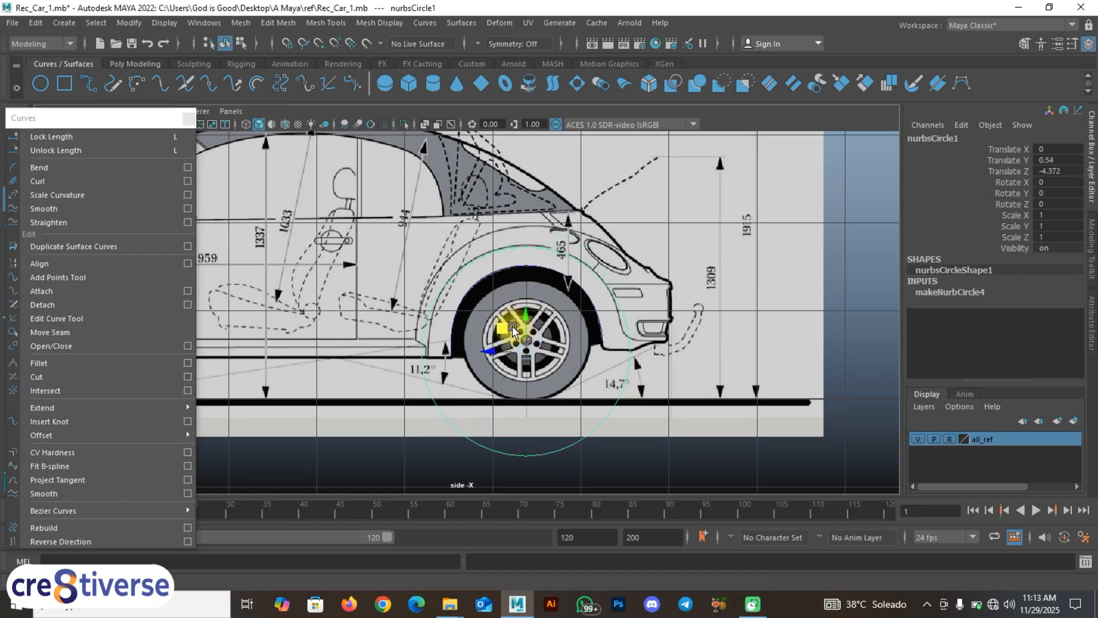
key("r")
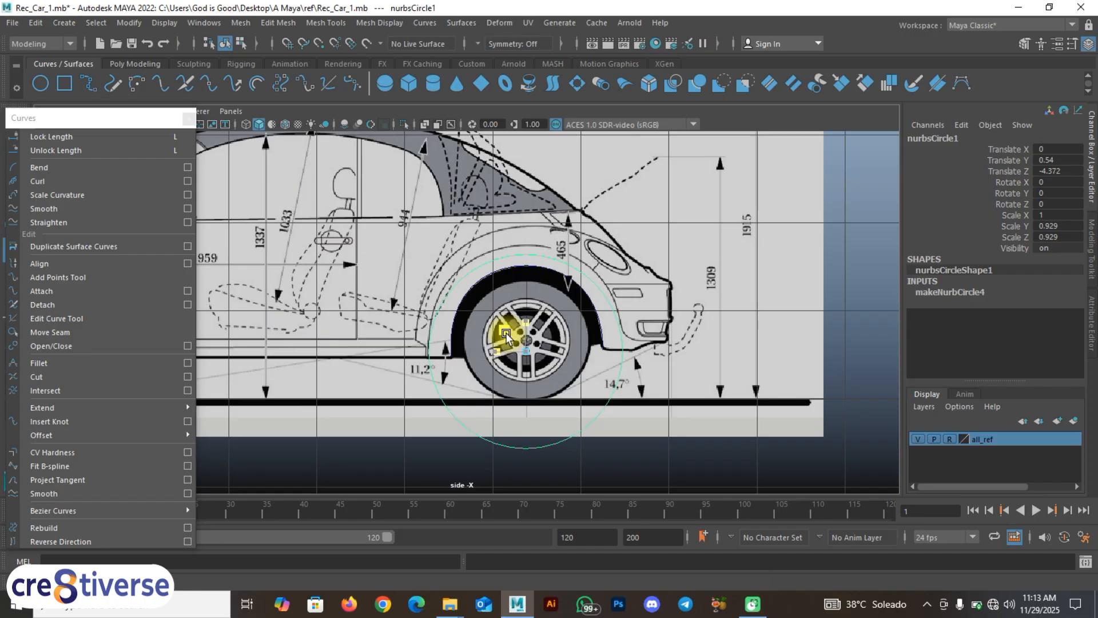
key("w")
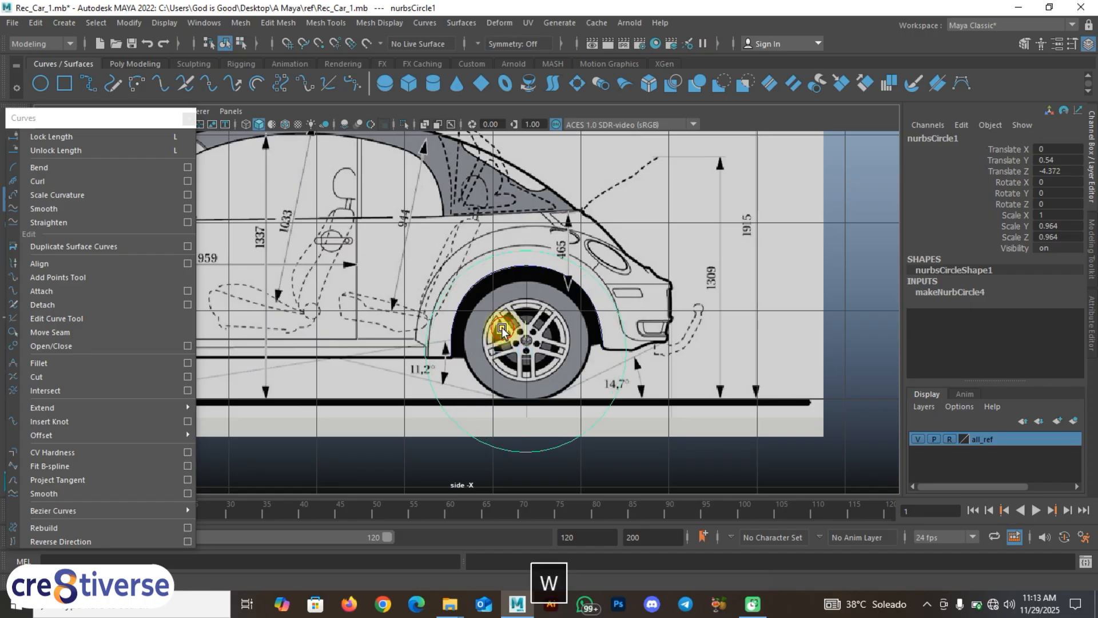
left_click_drag(507, 331, 503, 331)
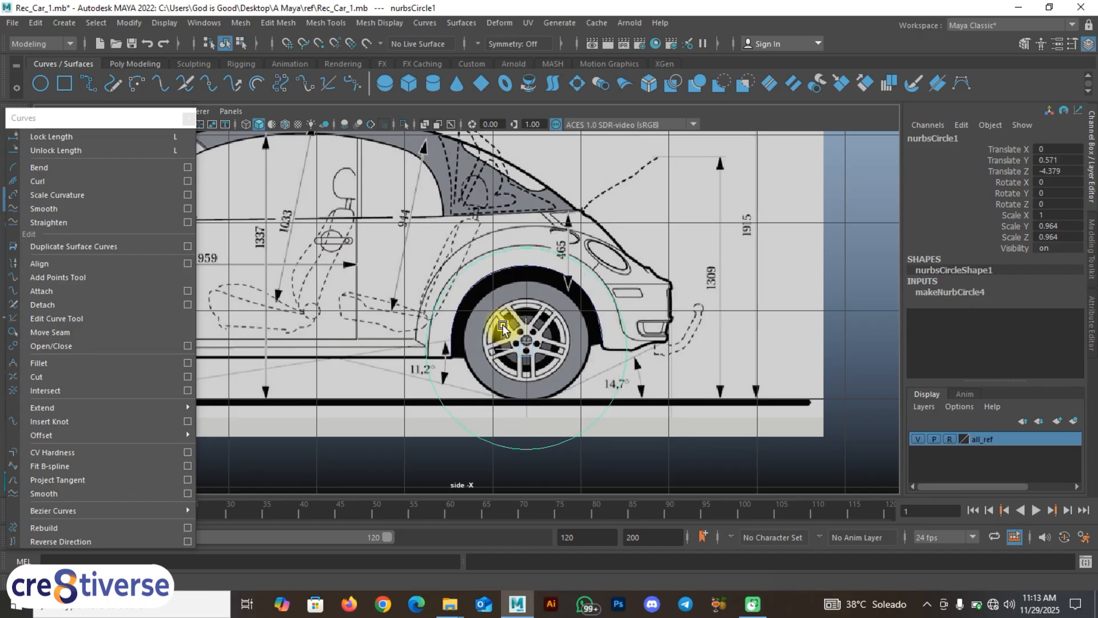
Step: Refine the circle to scale 0.93 on the wheel hub and mark a curve point at the sill
scroll(479, 353, "up", 5)
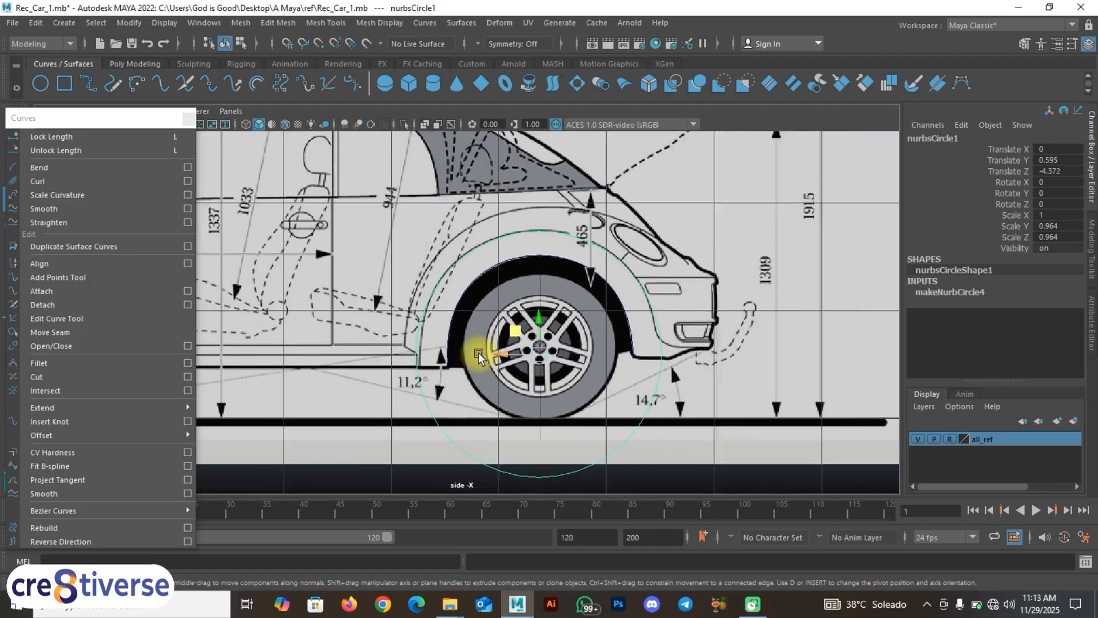
scroll(478, 355, "up", 3)
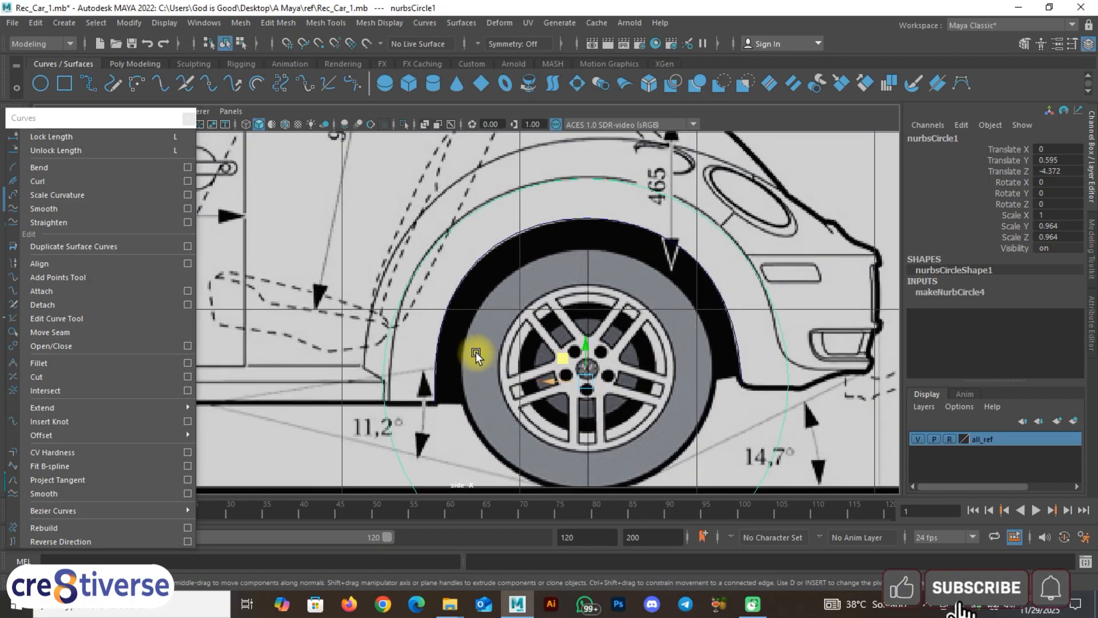
key("r")
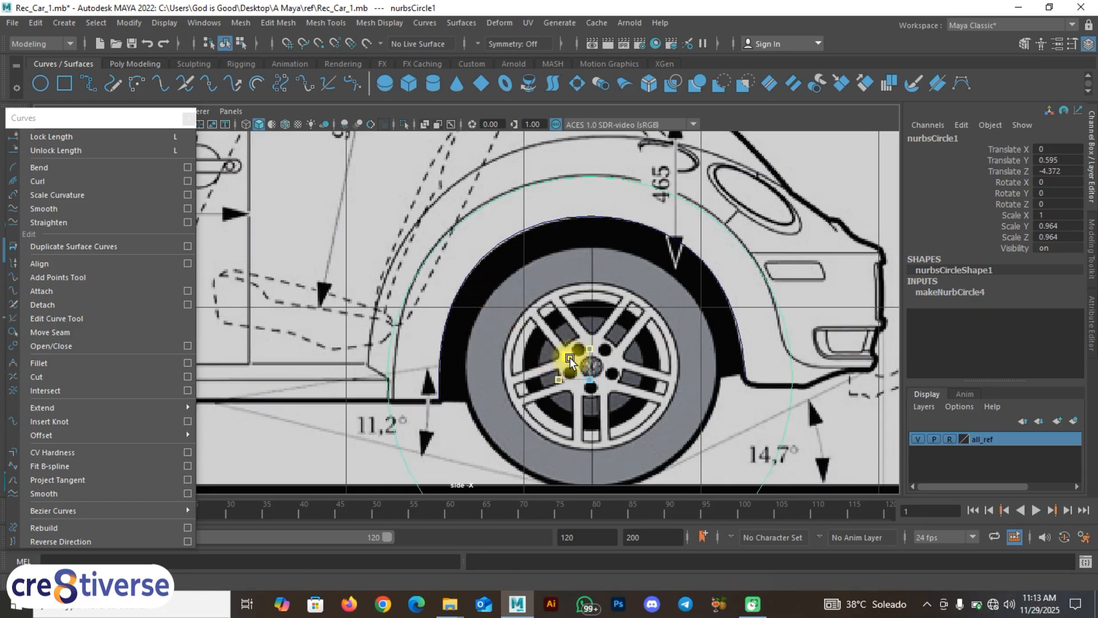
key("w")
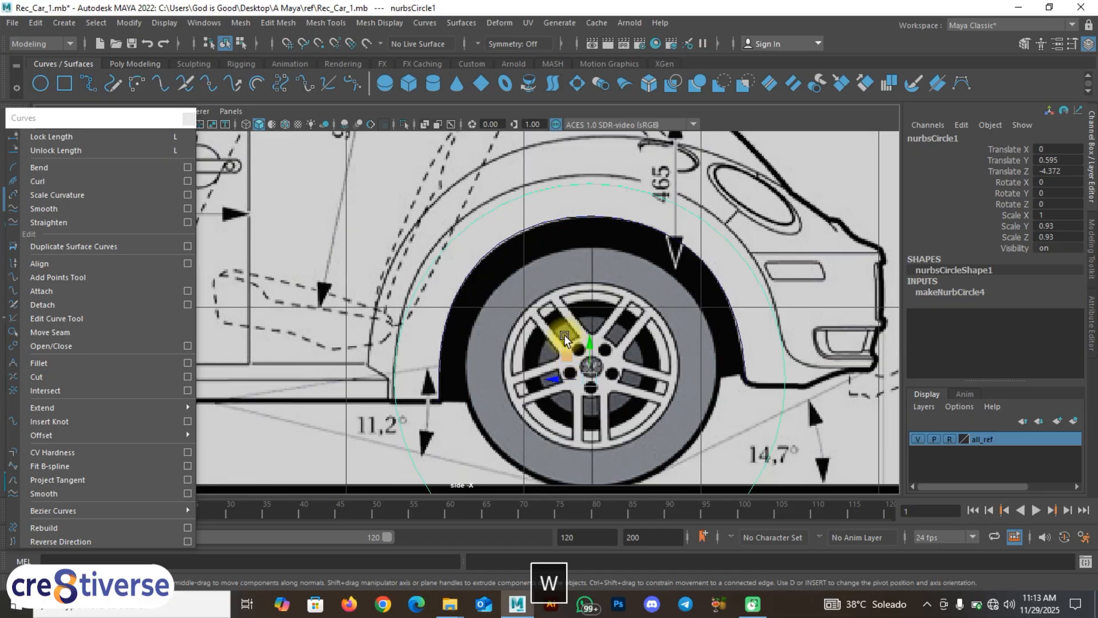
mouse_move(579, 343)
left_mouse_down()
mouse_move(571, 351)
mouse_move(571, 341)
left_mouse_up()
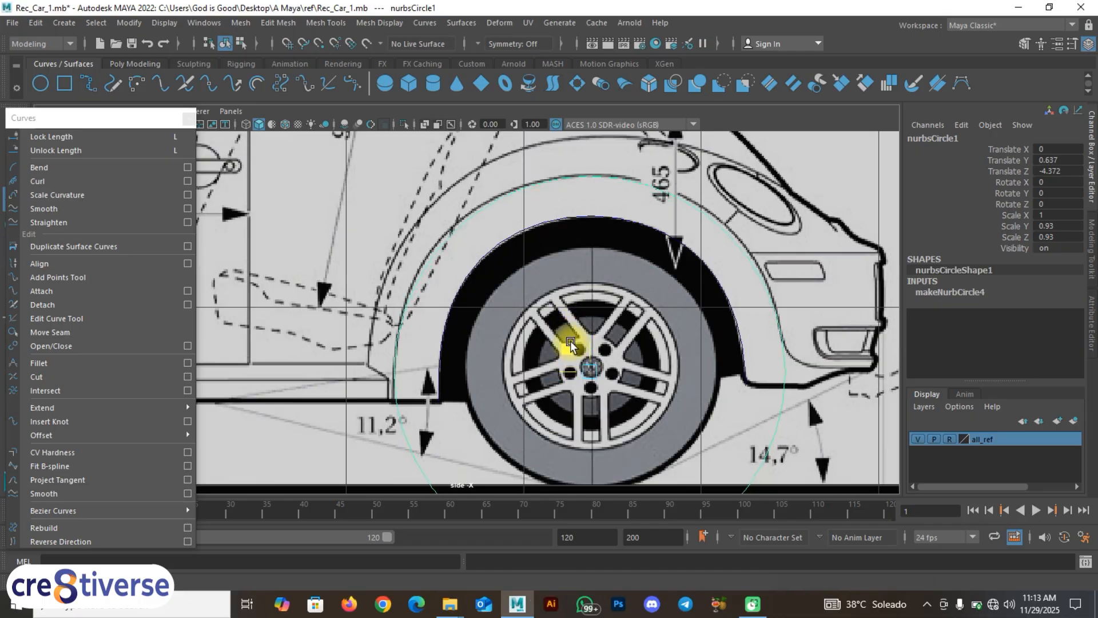
scroll(511, 375, "up", 1)
middle_click_drag(502, 383, 449, 369, "alt")
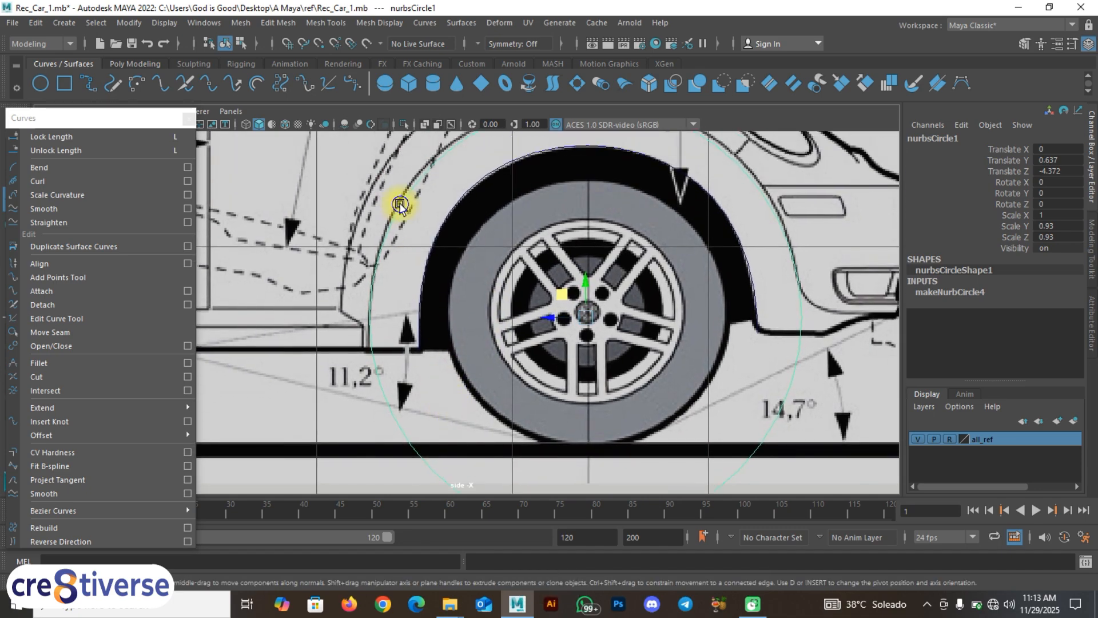
right_click_drag(401, 204, 394, 158)
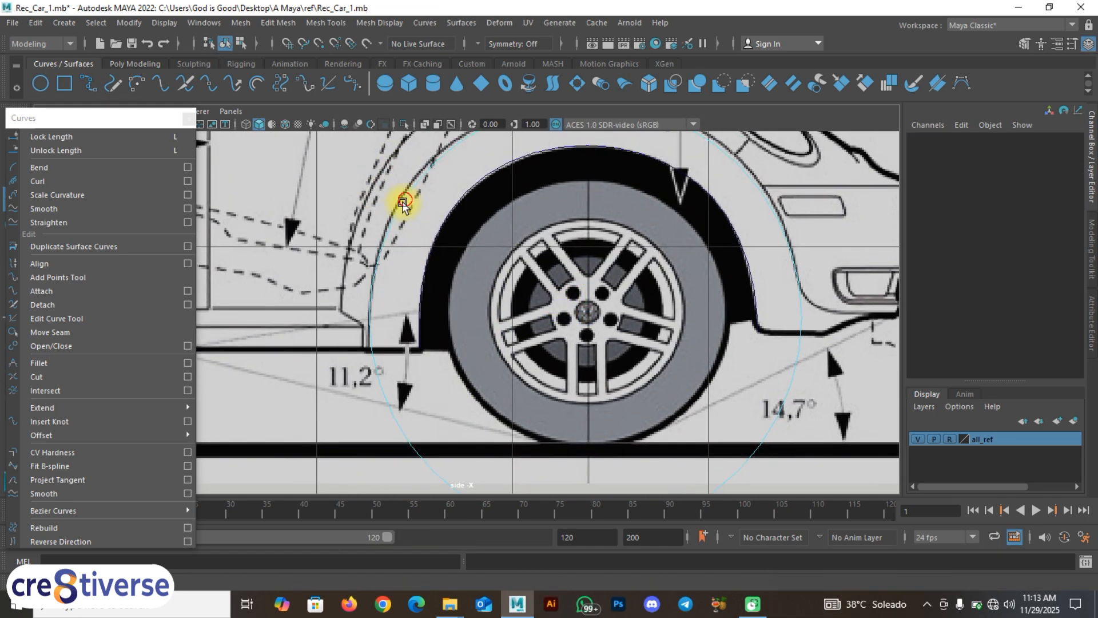
left_click(382, 345)
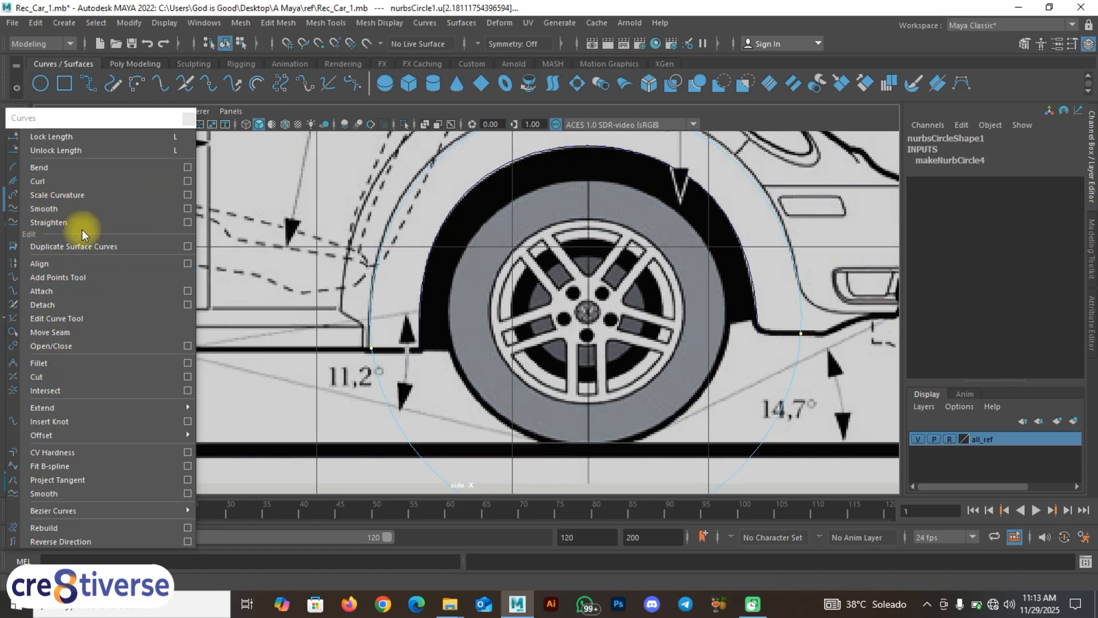
Step: Detach the circle at the marked points, delete the lower piece, and show detachedCurve4's control points
left_click(67, 306)
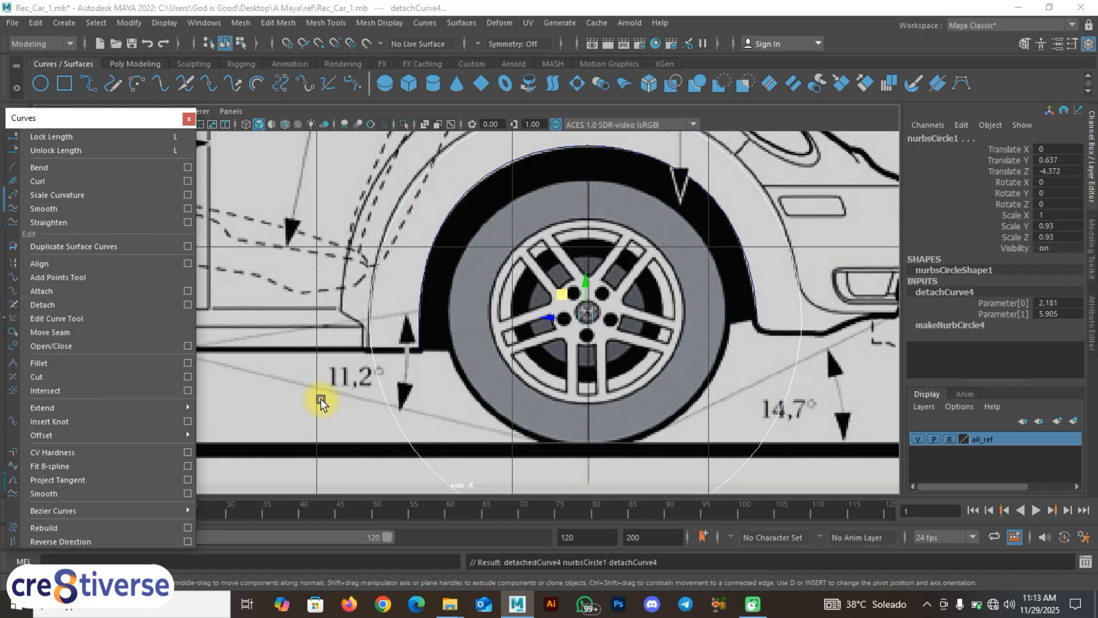
left_click(424, 435)
key("BackSpace")
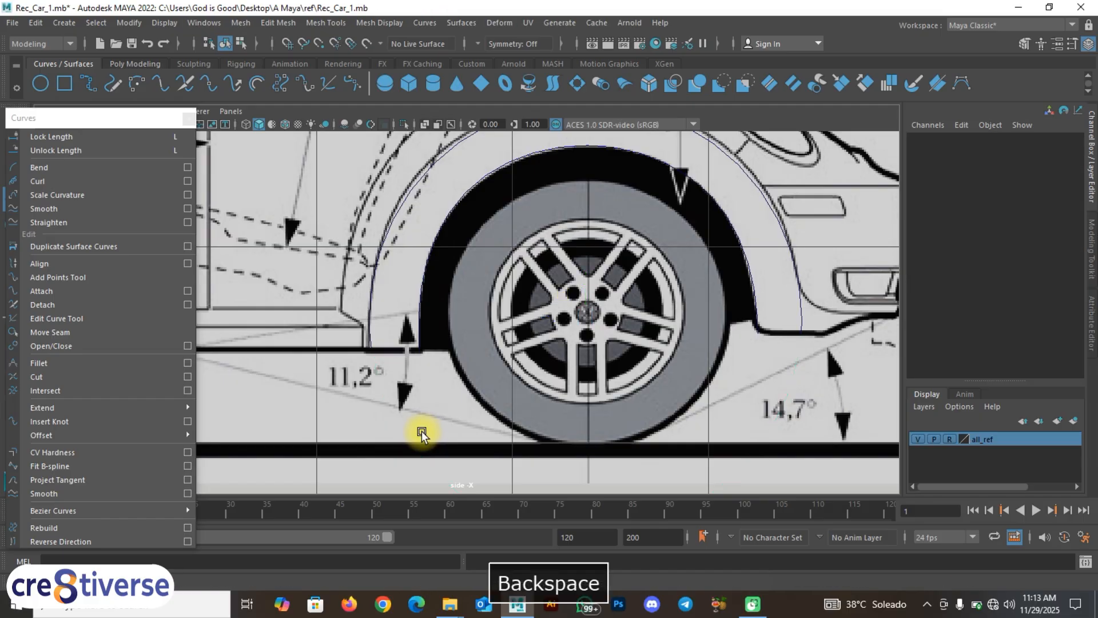
scroll(402, 267, "up", 2)
middle_click_drag(389, 280, 363, 371, "alt")
left_click(381, 243)
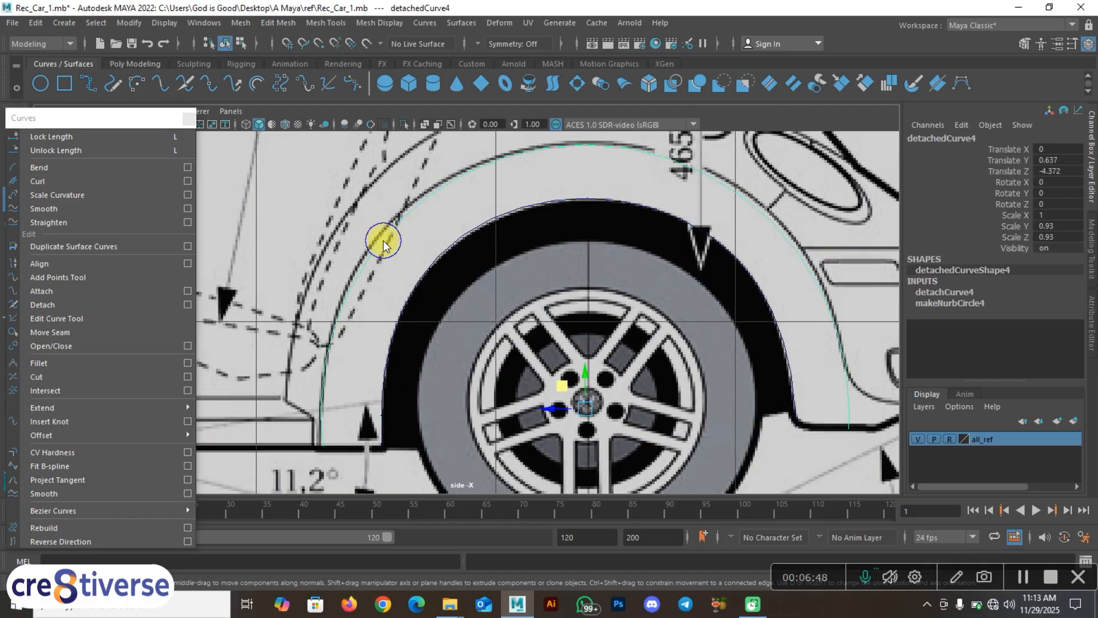
right_click_drag(381, 243, 329, 238)
Step: Pull control point 5 and the upper rear-arch point left onto the outline
scroll(364, 251, "up", 2)
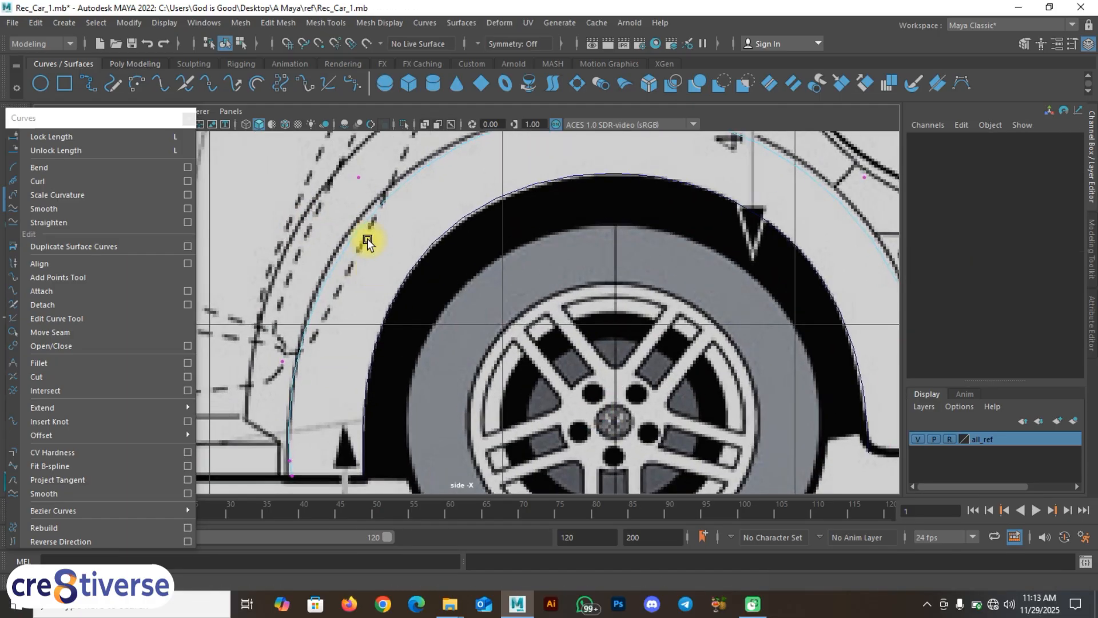
middle_click_drag(387, 240, 561, 279, "alt")
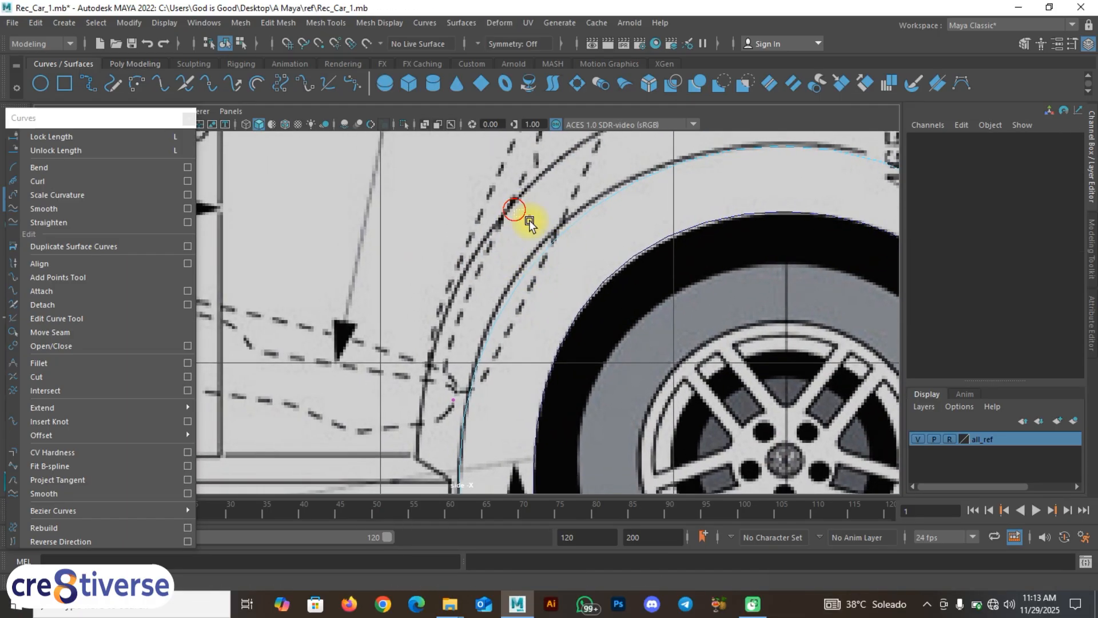
left_click_drag(529, 221, 546, 238)
middle_click_drag(504, 193, 498, 187)
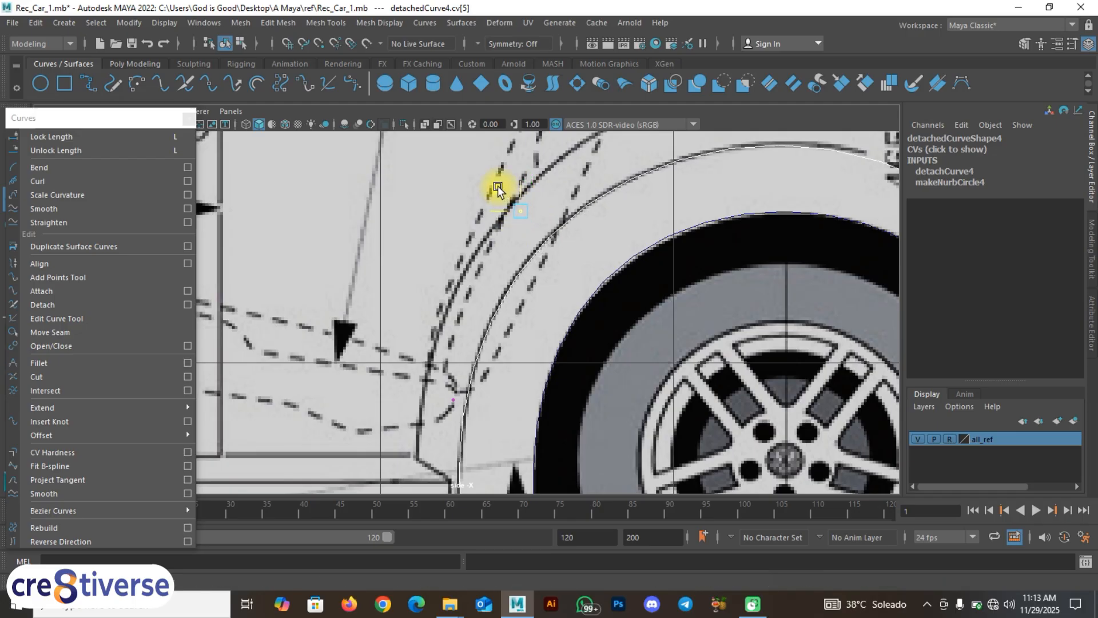
middle_click_drag(554, 354, 550, 212, "alt")
scroll(451, 375, "up", 2)
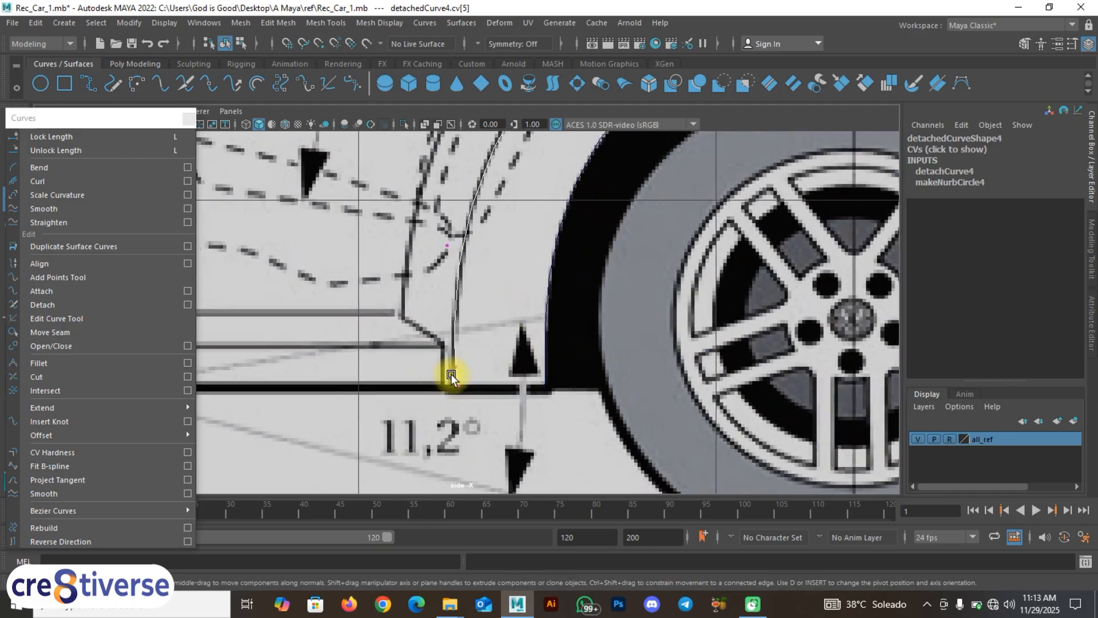
scroll(453, 376, "up", 2)
middle_click_drag(458, 378, 513, 319, "alt")
scroll(509, 324, "up", 2)
left_click_drag(536, 379, 479, 362)
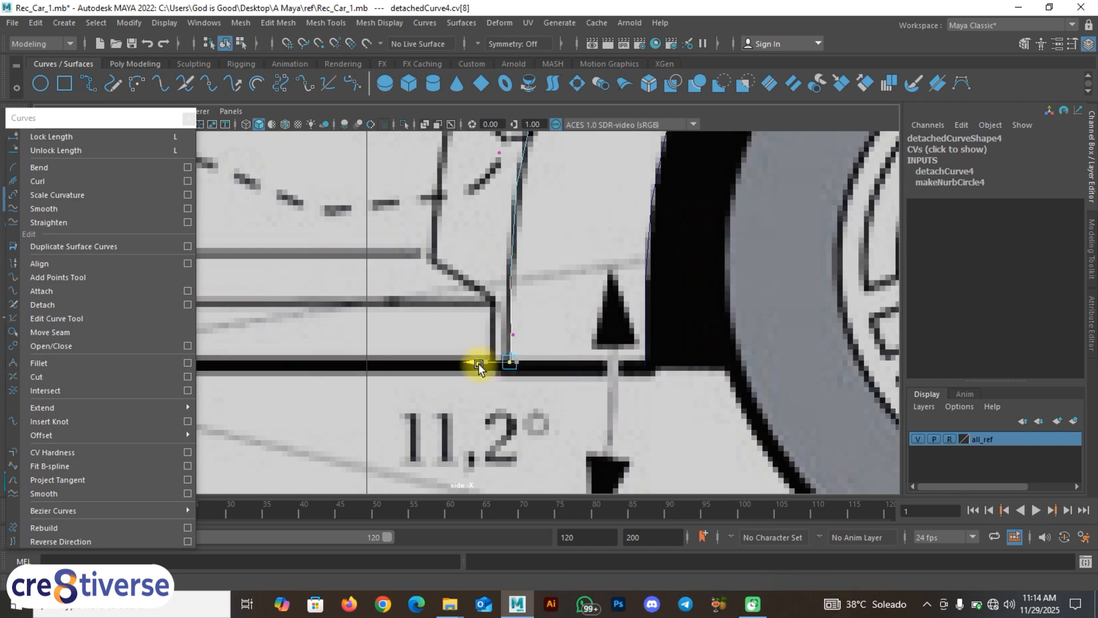
left_click_drag(537, 339, 497, 324)
left_click(530, 351)
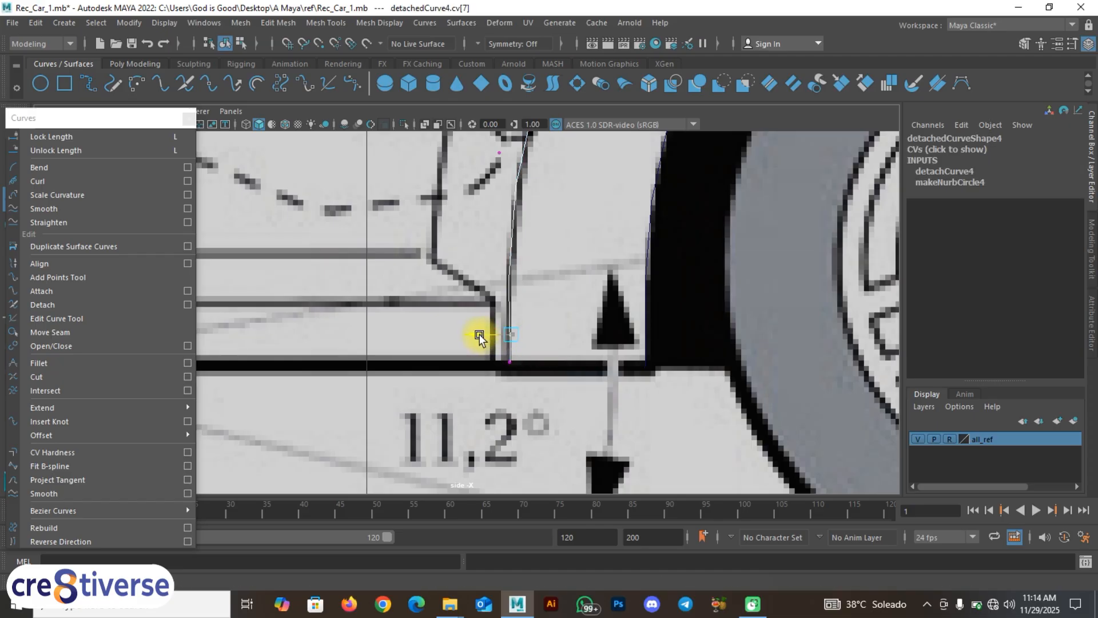
Step: Pull the upper arch point outward and raise the lower arch point onto the blueprint line
mouse_move(482, 339)
middle_mouse_down("alt")
mouse_move(376, 306)
mouse_move(475, 327)
middle_mouse_up("alt")
scroll(475, 324, "down", 8)
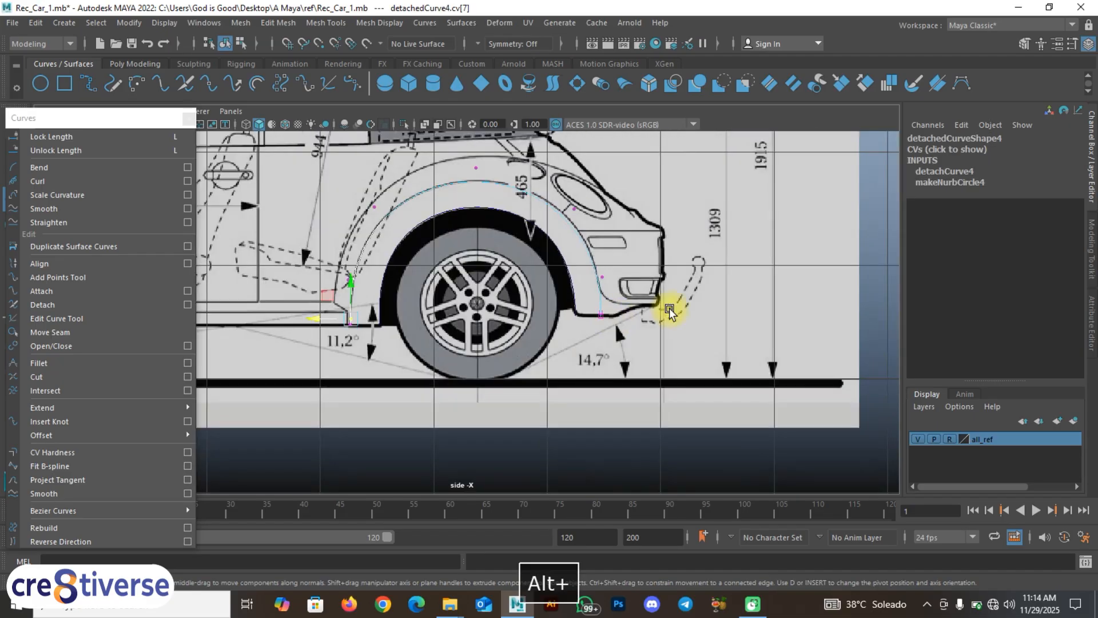
middle_click_drag(670, 309, 538, 346, "alt")
scroll(488, 368, "up", 4)
middle_click_drag(456, 352, 514, 357, "alt")
scroll(510, 337, "up", 3)
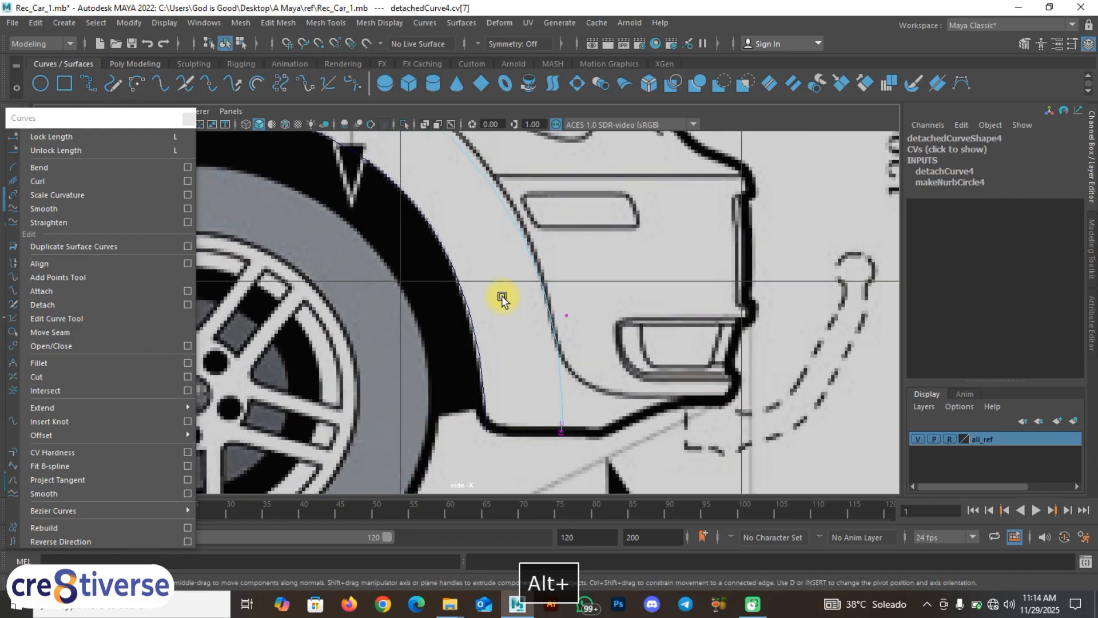
middle_click_drag(501, 294, 566, 462, "alt")
left_click_drag(538, 265, 594, 307)
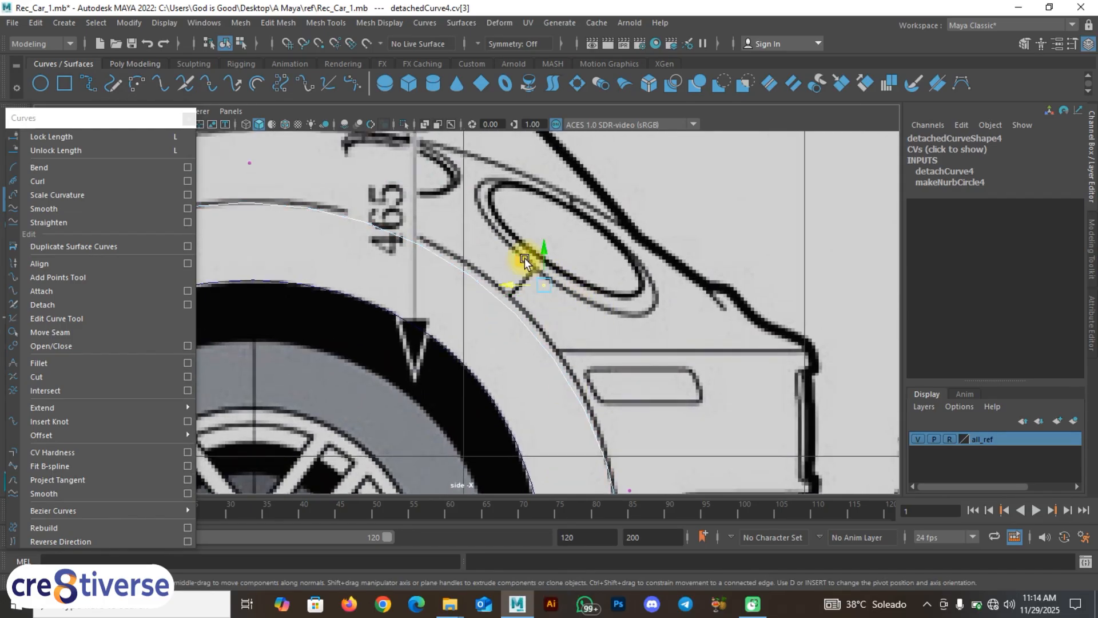
middle_click_drag(524, 259, 533, 253)
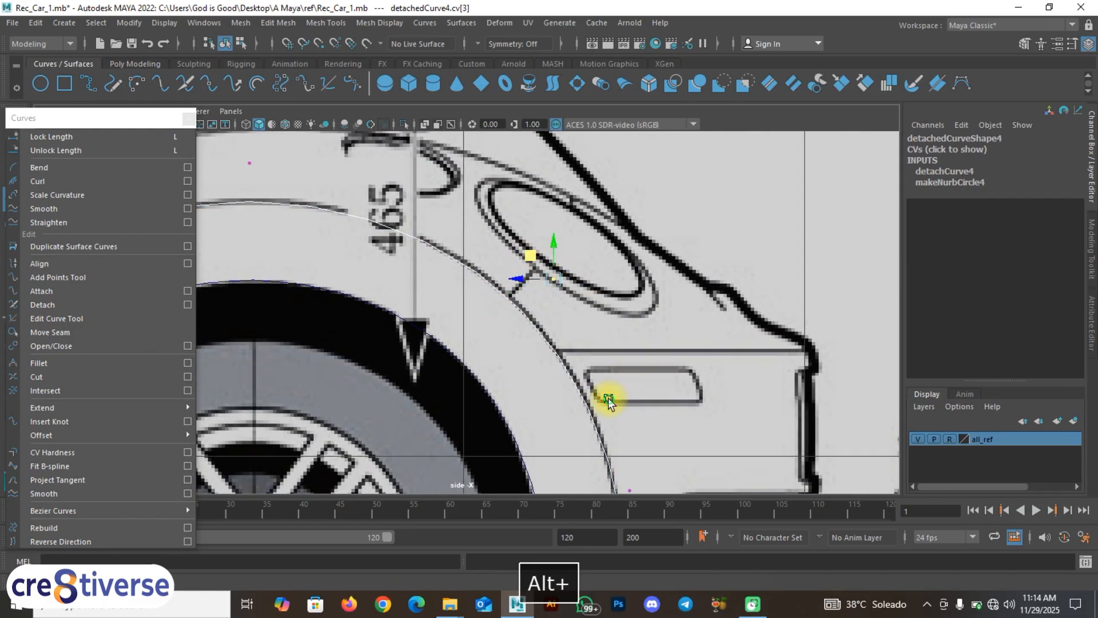
middle_click_drag(650, 490, 698, 291, "alt")
left_click_drag(696, 306, 628, 254)
middle_click_drag(650, 284, 651, 271)
Step: Slide the curve's lowest control point along the sill, then deselect and reframe the car
middle_click_drag(678, 376, 680, 307, "alt")
right_click_drag(679, 307, 688, 363, "alt")
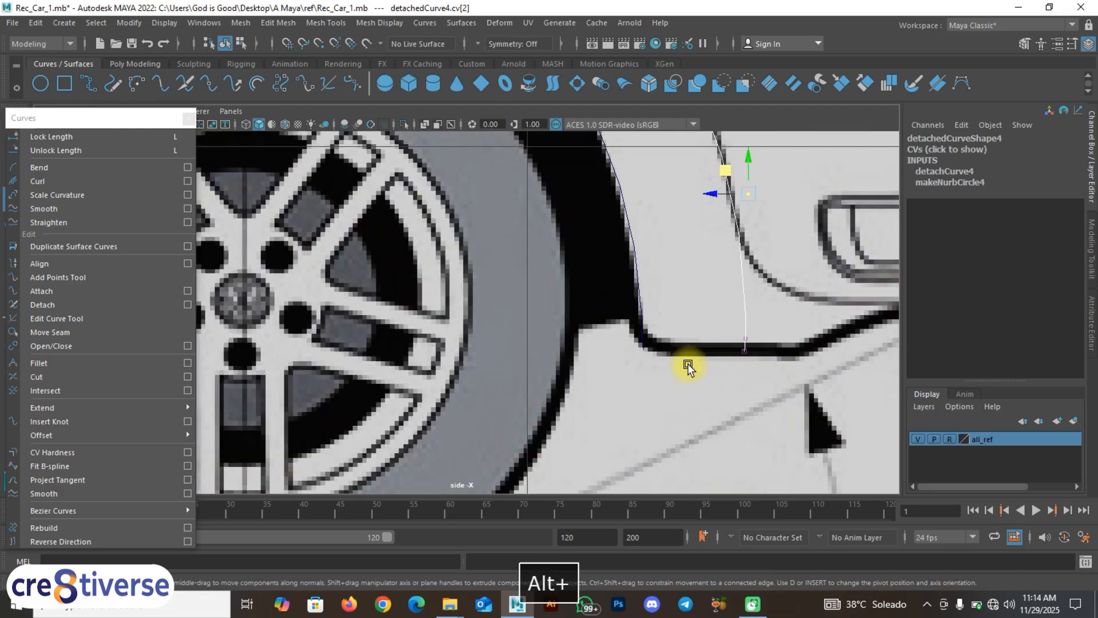
middle_click_drag(785, 346, 695, 325, "alt")
left_click_drag(696, 325, 626, 316)
scroll(640, 323, "up", 2)
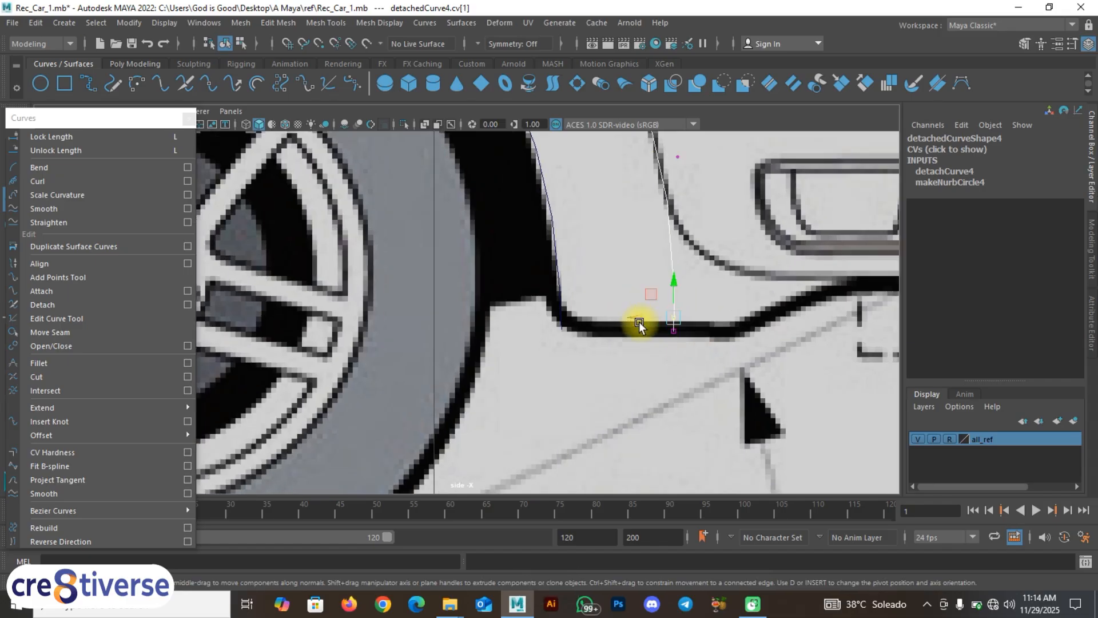
left_click_drag(721, 363, 677, 342)
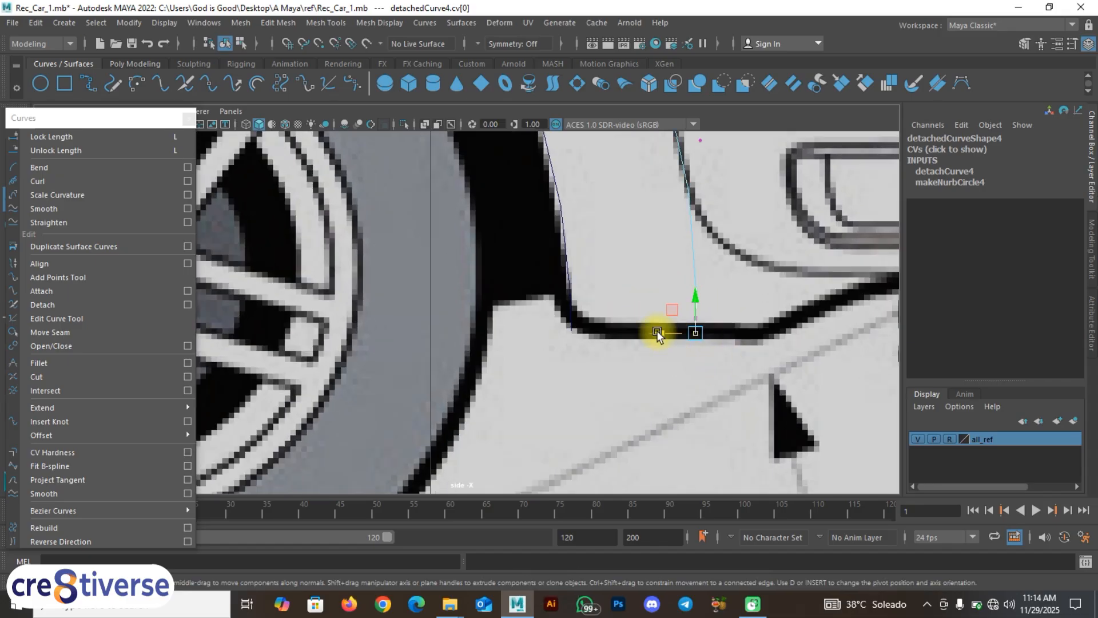
scroll(603, 313, "down", 5)
middle_click_drag(603, 314, 815, 329, "alt")
left_click(633, 383)
Step: Select each of the four front and rear wheel-arch curves in turn to check them
middle_click_drag(420, 359, 465, 400, "alt")
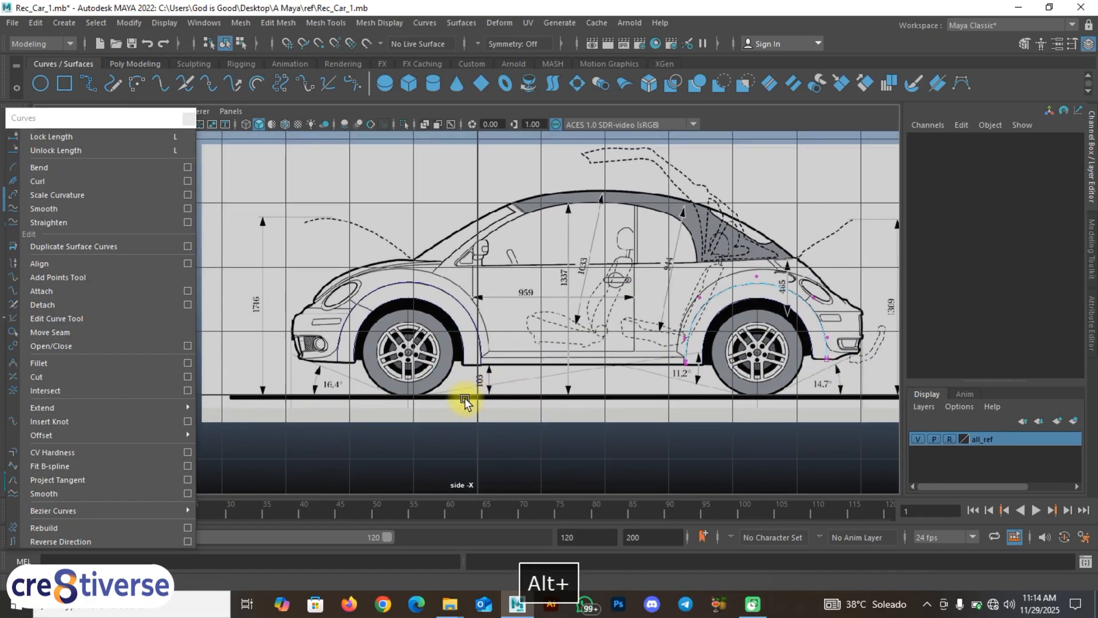
left_click(418, 303)
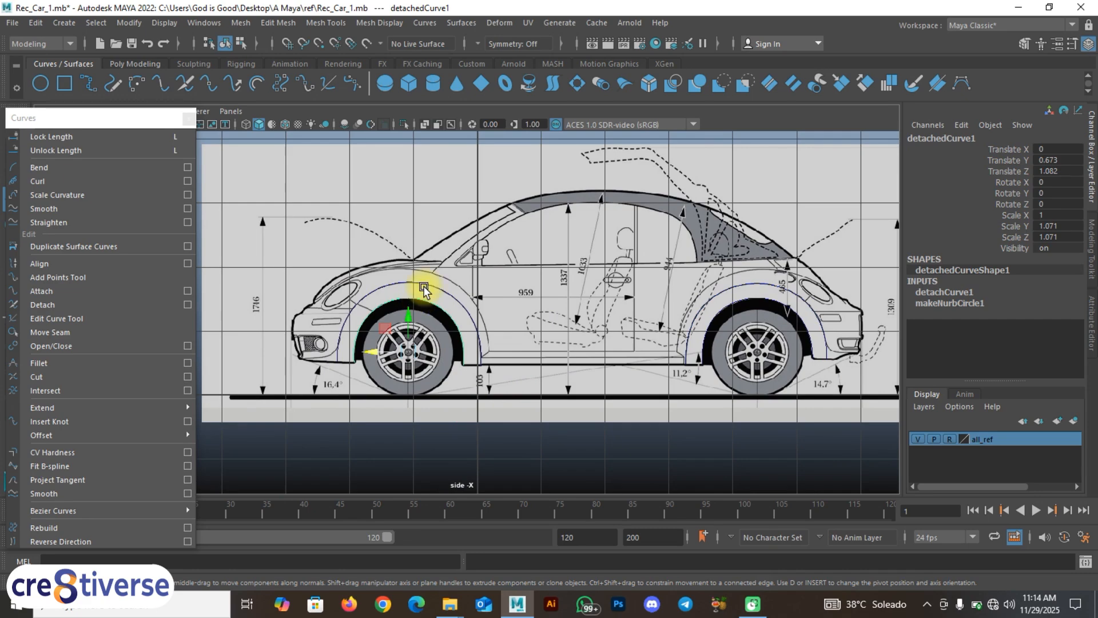
left_click(424, 289)
left_click(731, 305)
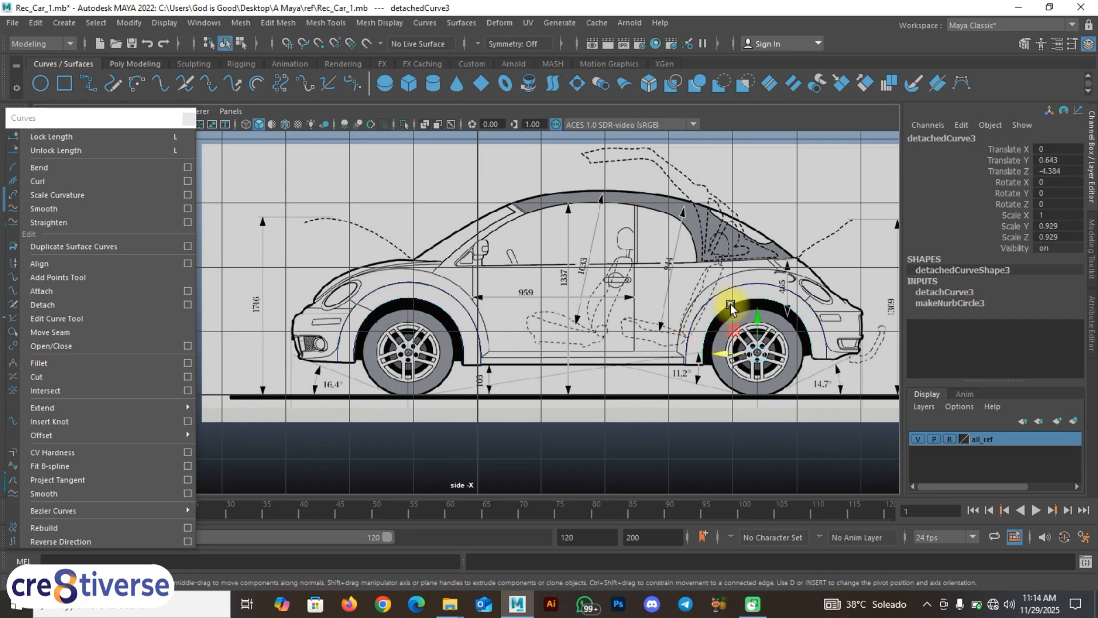
left_click(730, 287)
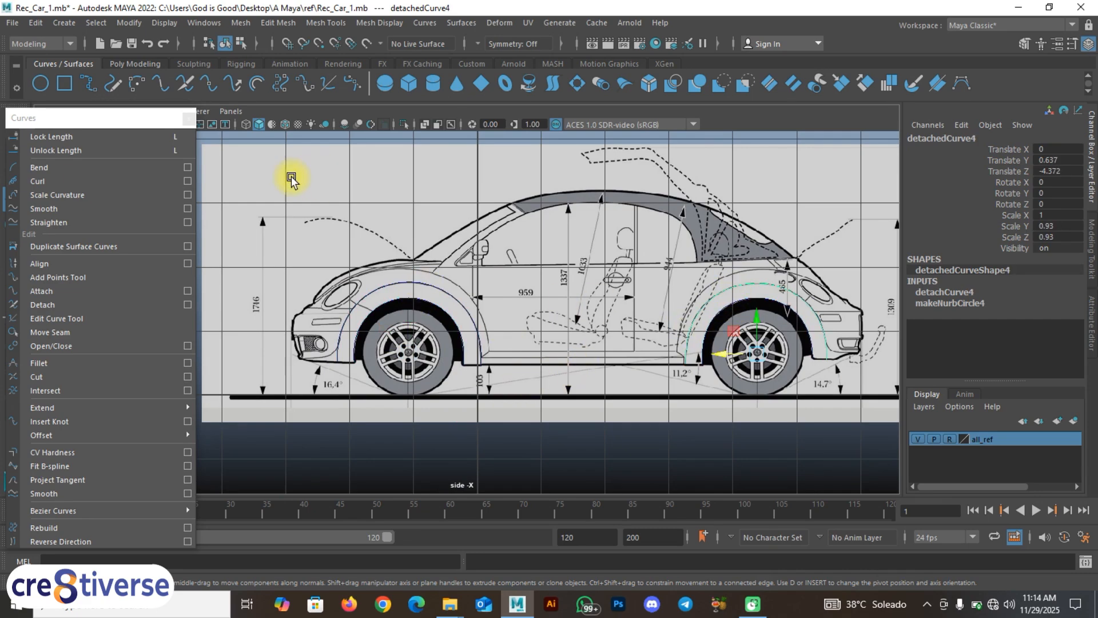
Step: Close the curve editing panel, clear the selection, and select detachedCurve1
left_click(188, 118)
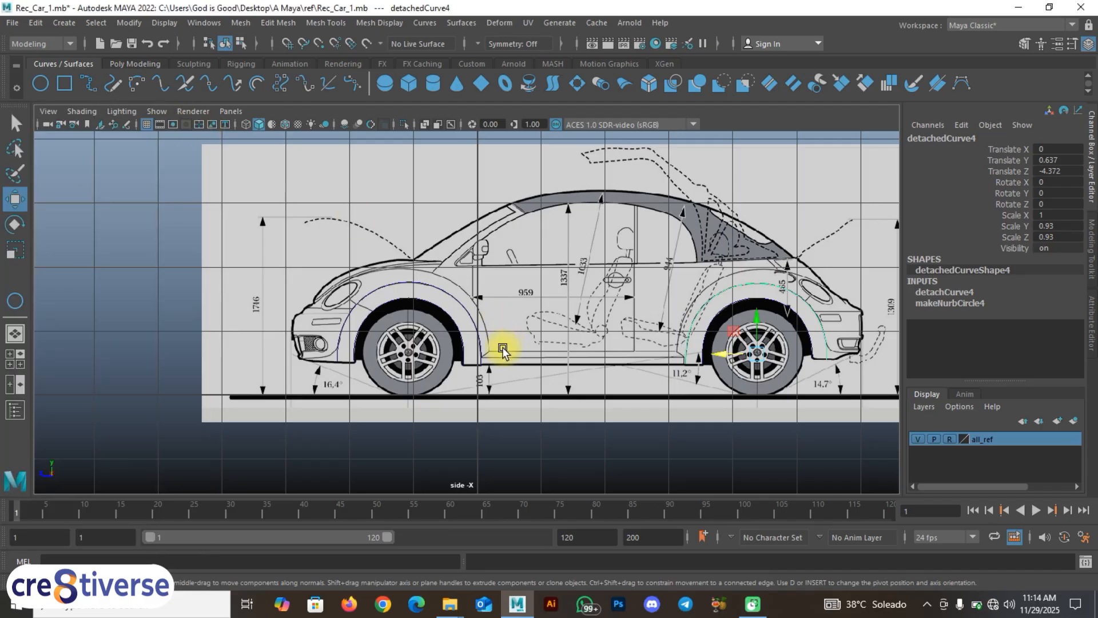
left_click(475, 401)
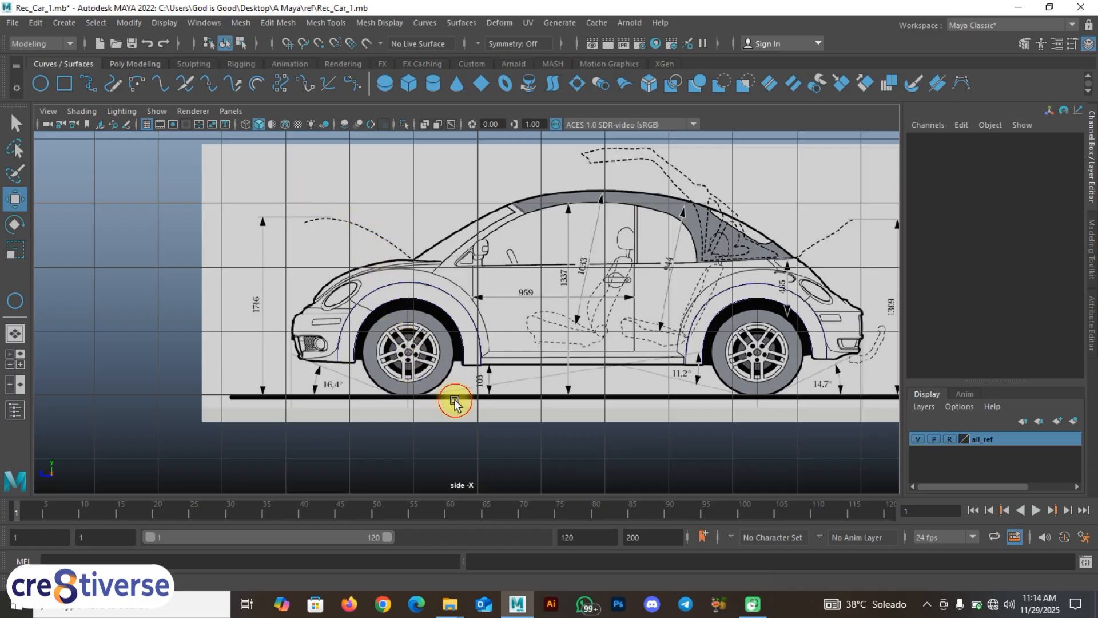
left_click(394, 302)
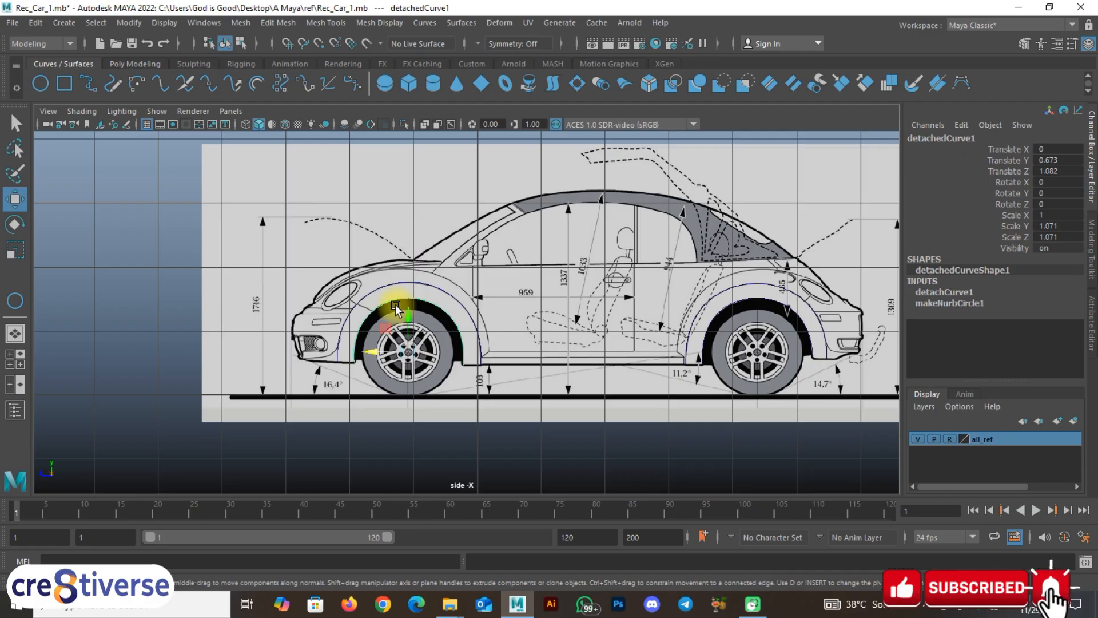
Step: Slide detachedCurve1 along X in the front view to Translate X 1.838, onto the fender edge
key("space")
key("alt")
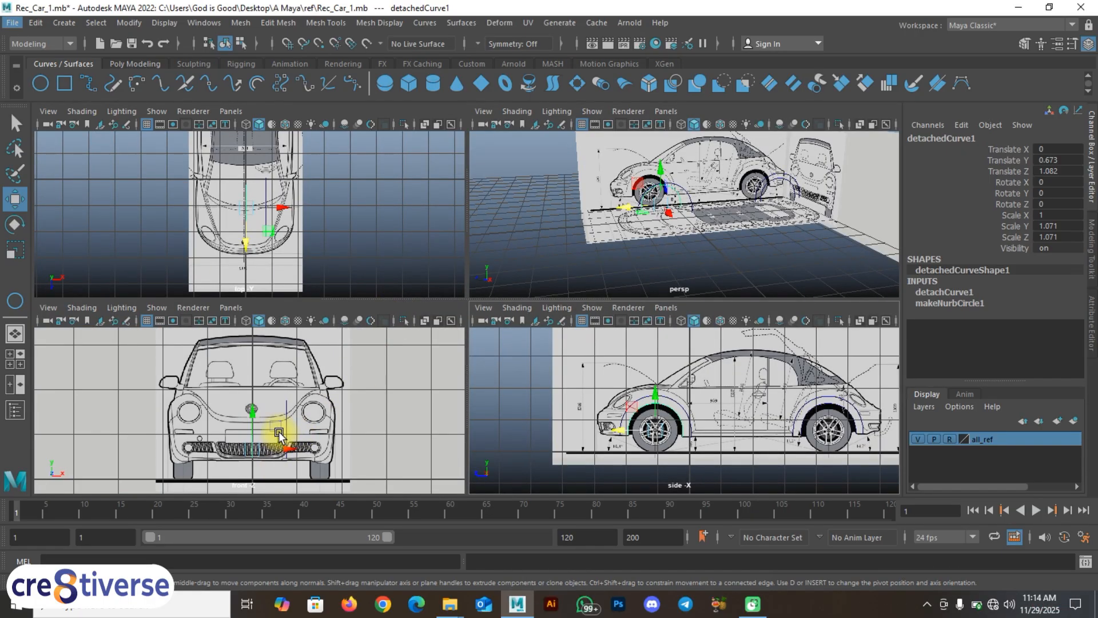
key("space")
scroll(378, 397, "up", 2)
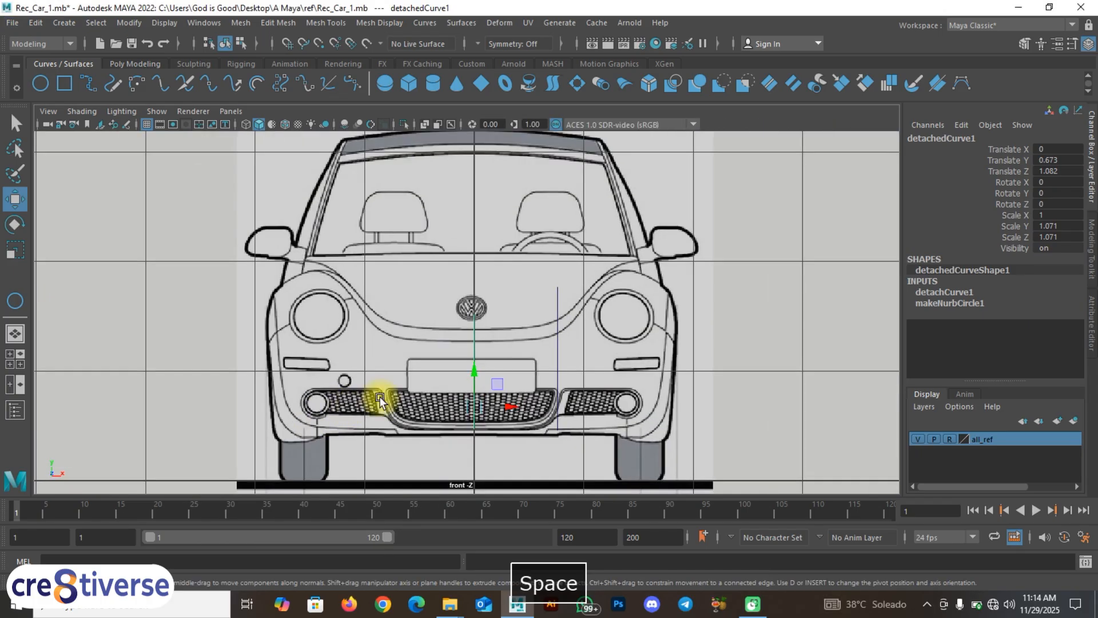
mouse_move(391, 377)
middle_mouse_down("alt")
mouse_move(334, 305)
mouse_move(345, 374)
middle_mouse_up("alt")
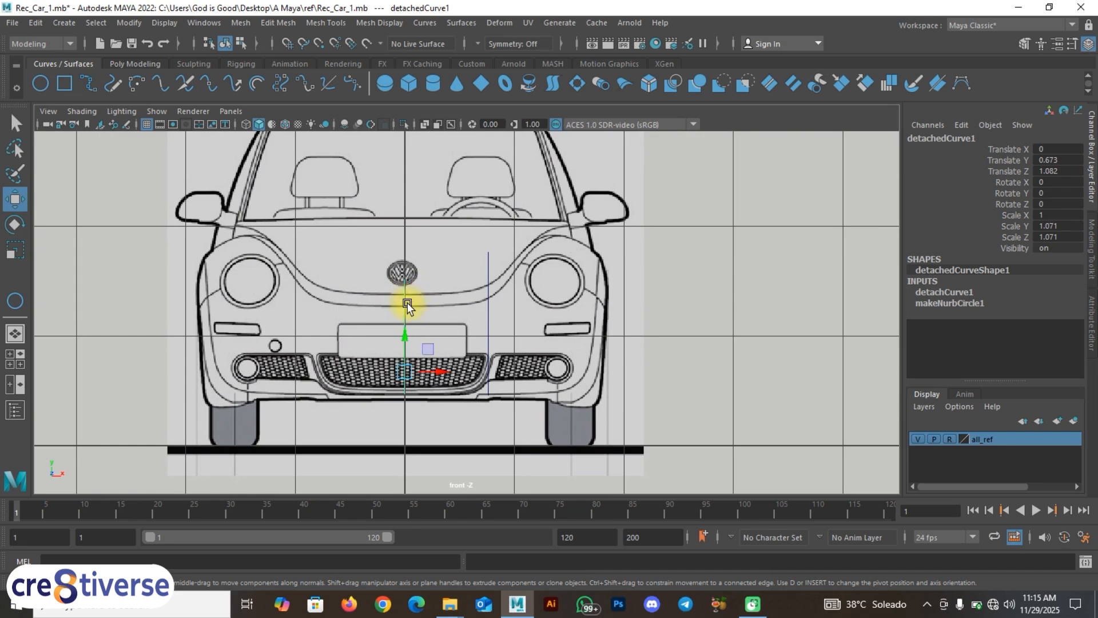
key("space")
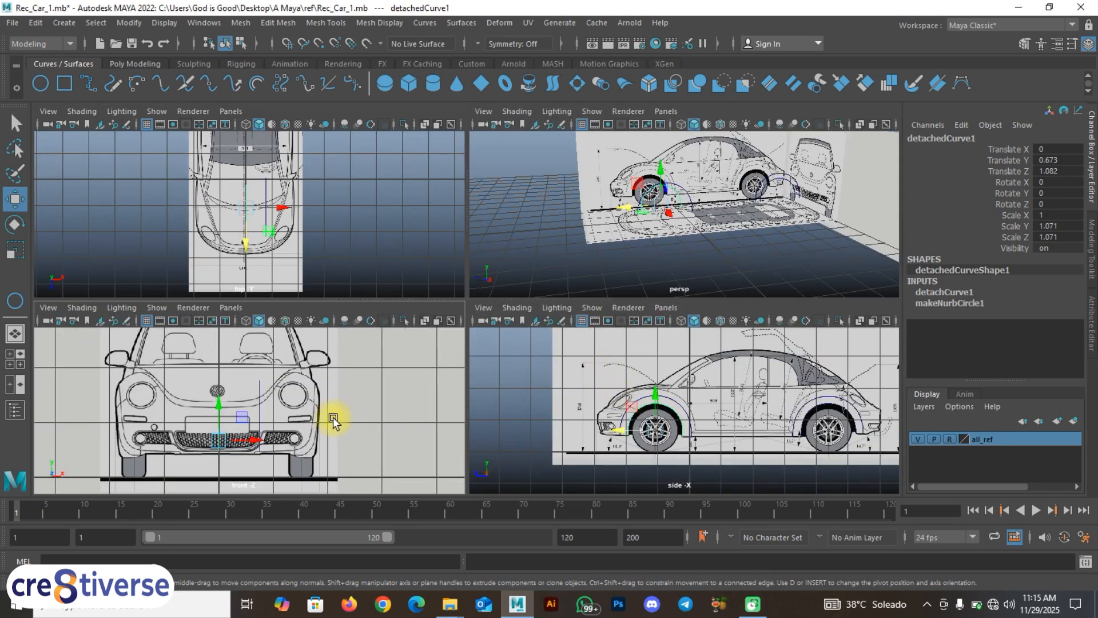
left_click_drag(252, 441, 331, 448)
key("space")
scroll(348, 400, "up", 3)
middle_click_drag(450, 372, 313, 363, "alt")
scroll(405, 380, "up", 1)
left_click_drag(500, 395, 505, 394)
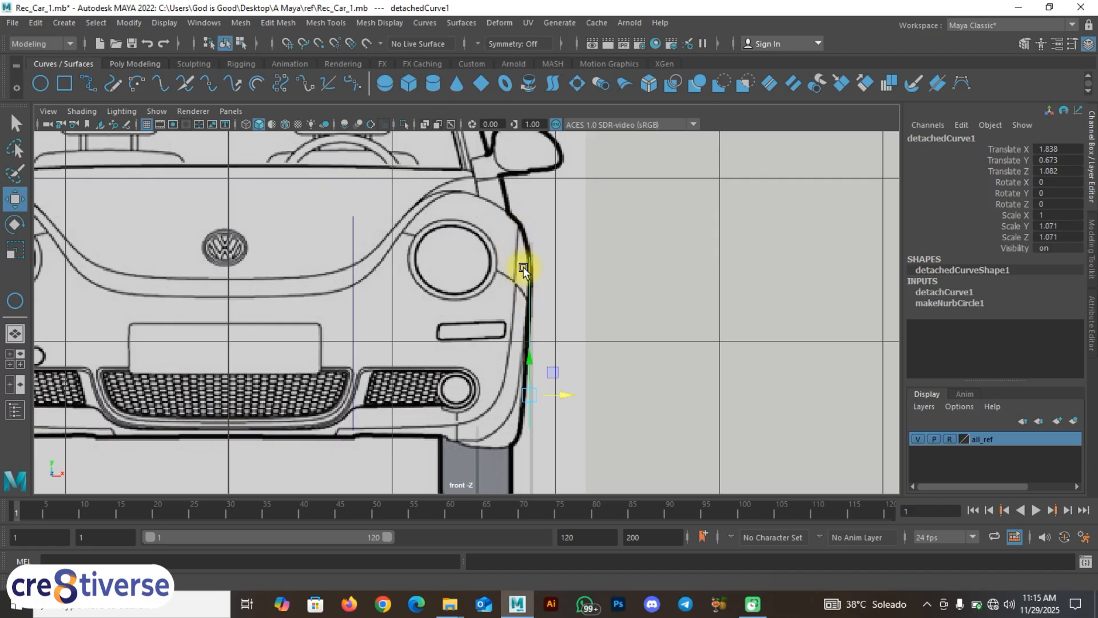
key("space")
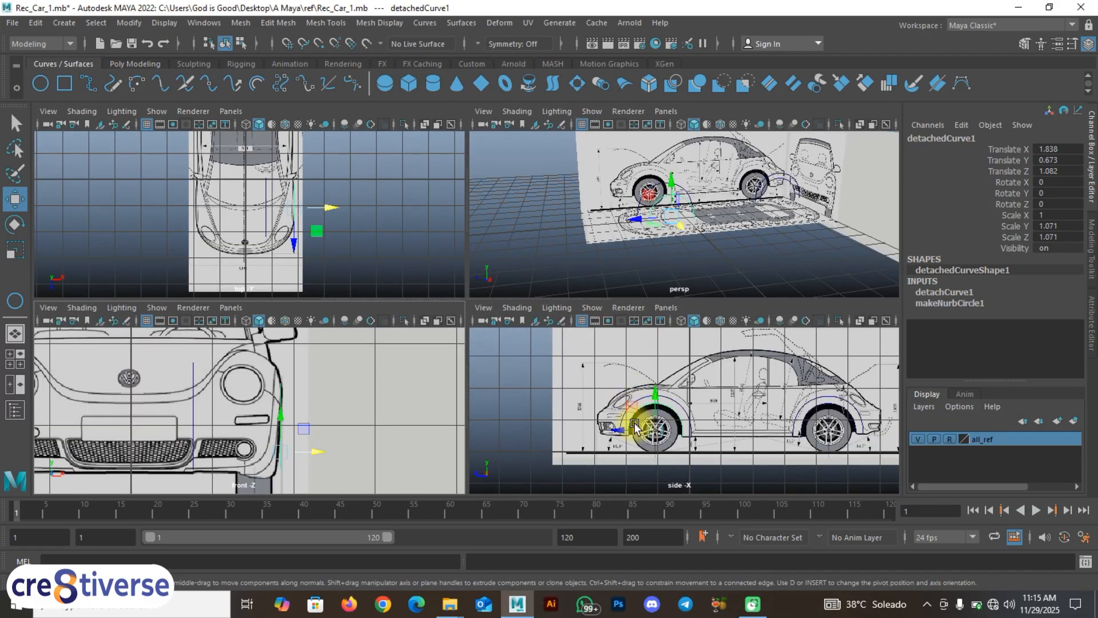
Step: Switch to a two-pane layout and turn the perspective pane into a side view zoomed on the front wheel
left_click(16, 385)
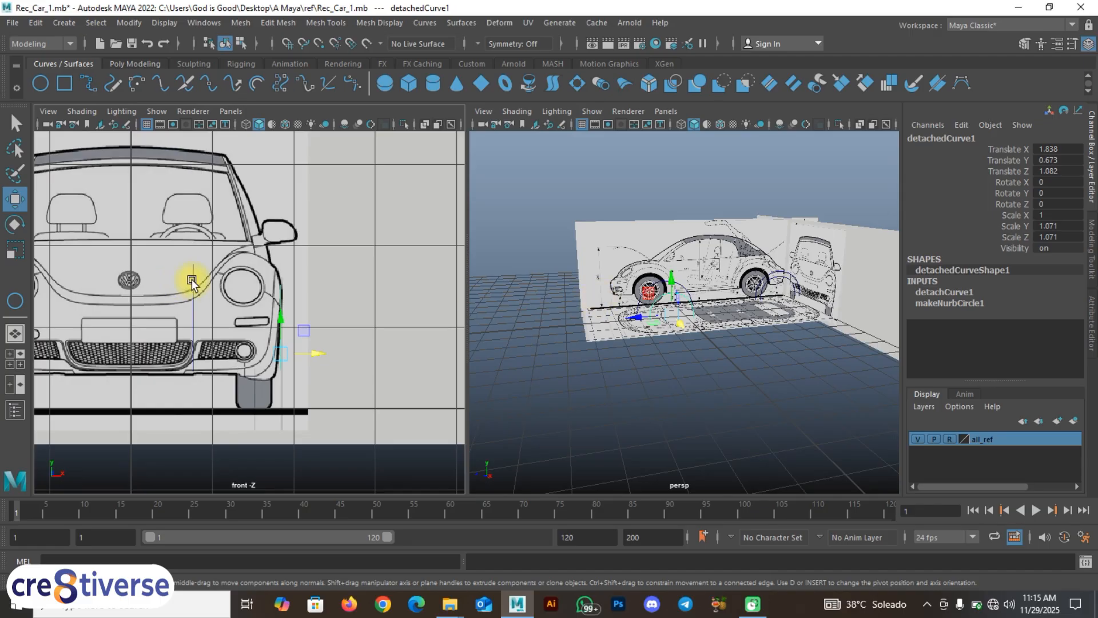
key("space")
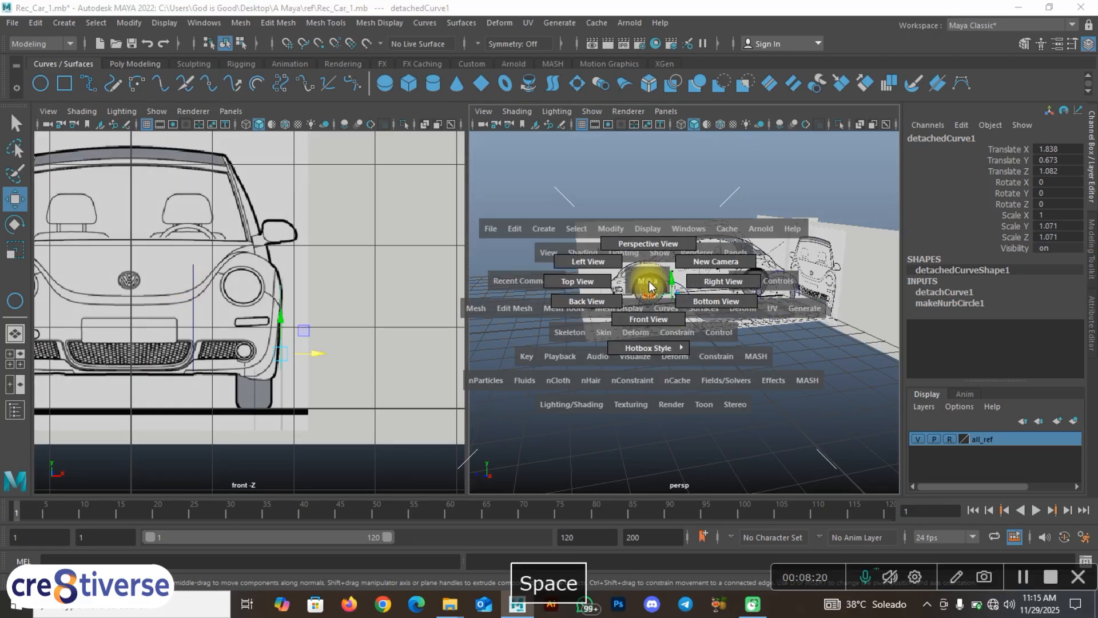
left_click_drag(650, 287, 702, 277)
scroll(607, 314, "up", 5)
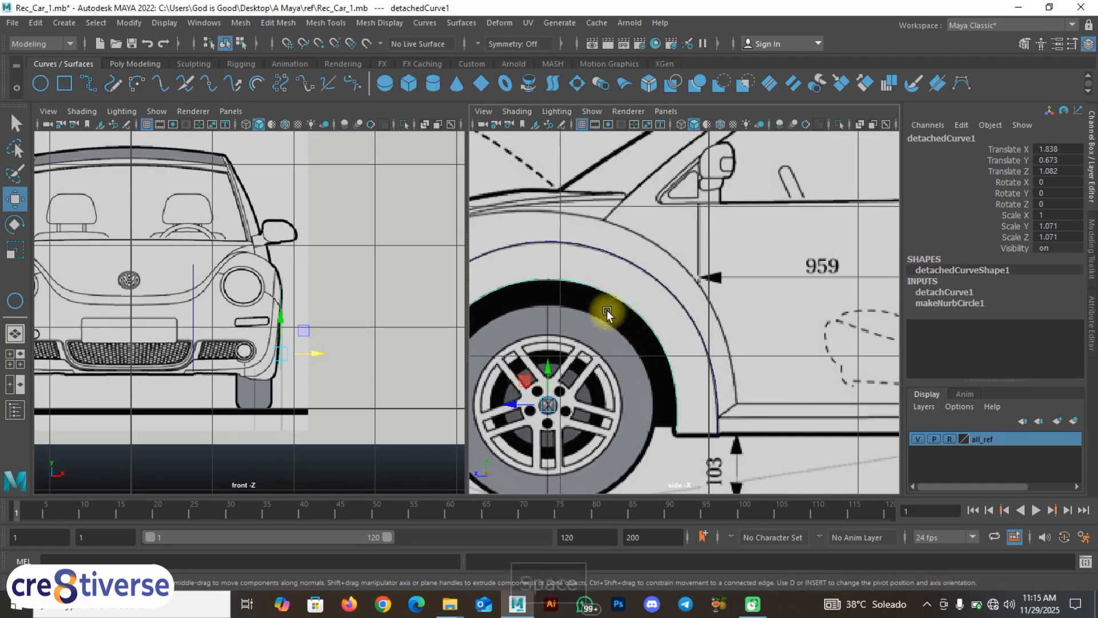
middle_click_drag(608, 314, 744, 318, "alt")
scroll(589, 332, "up", 2)
middle_click_drag(581, 336, 637, 298, "alt")
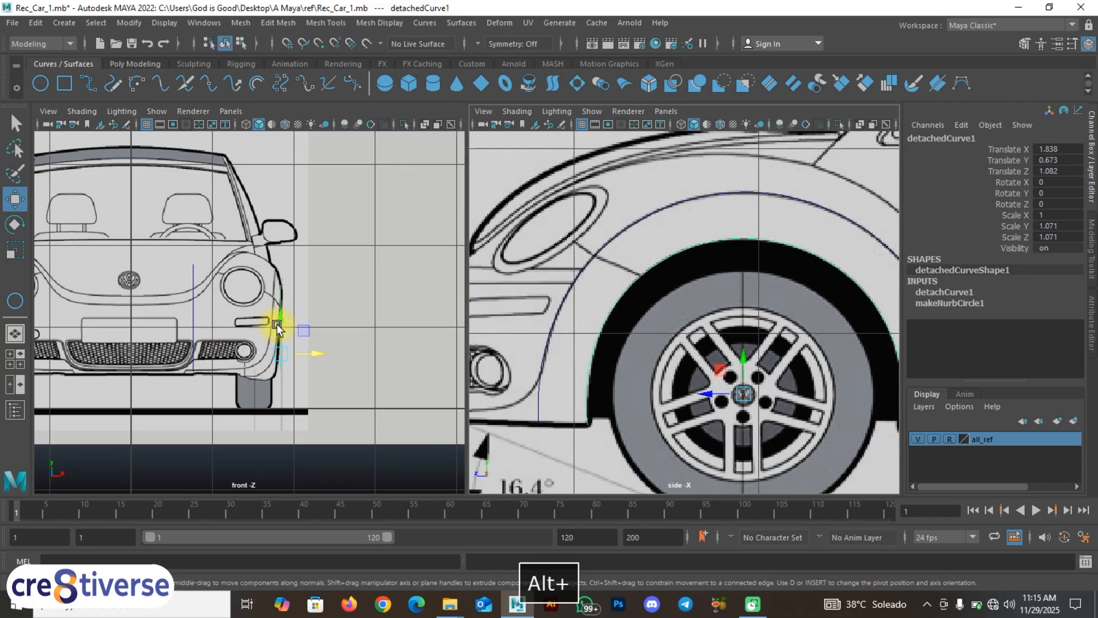
scroll(277, 326, "up", 6)
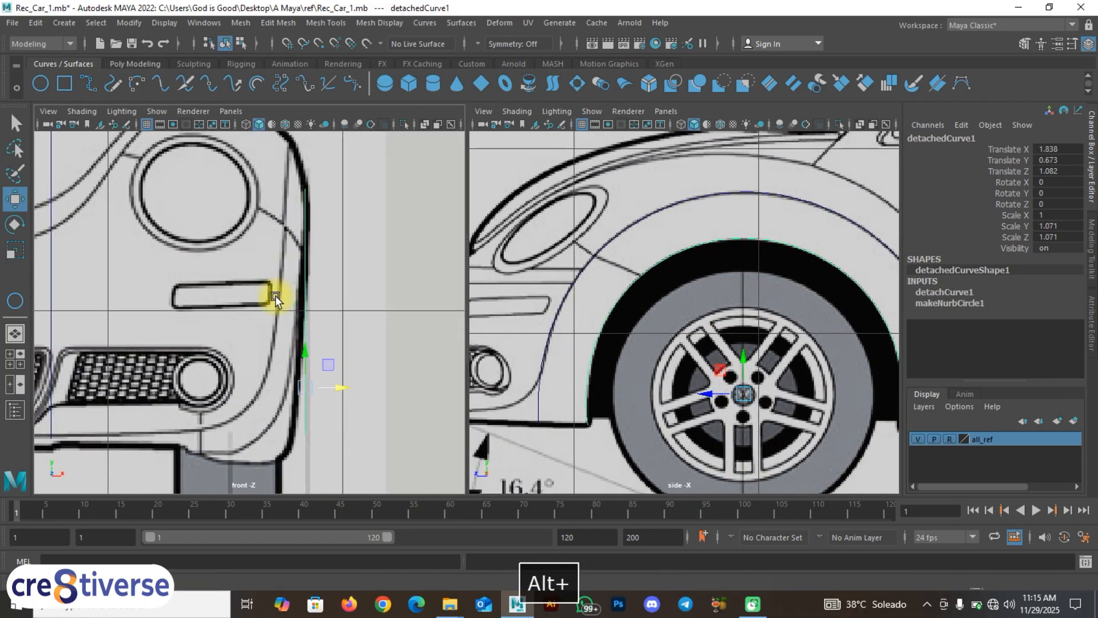
Step: Reselect the front wheel-arch curve and pan the front view across the headlight
left_click(633, 265)
left_click(640, 275)
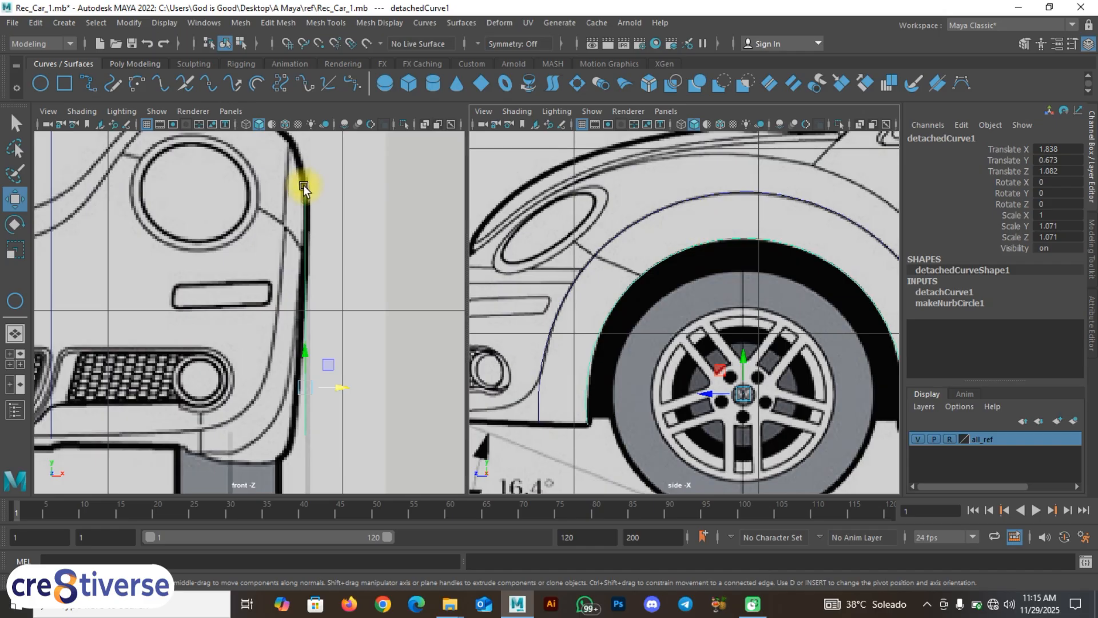
middle_click_drag(304, 183, 351, 196, "alt")
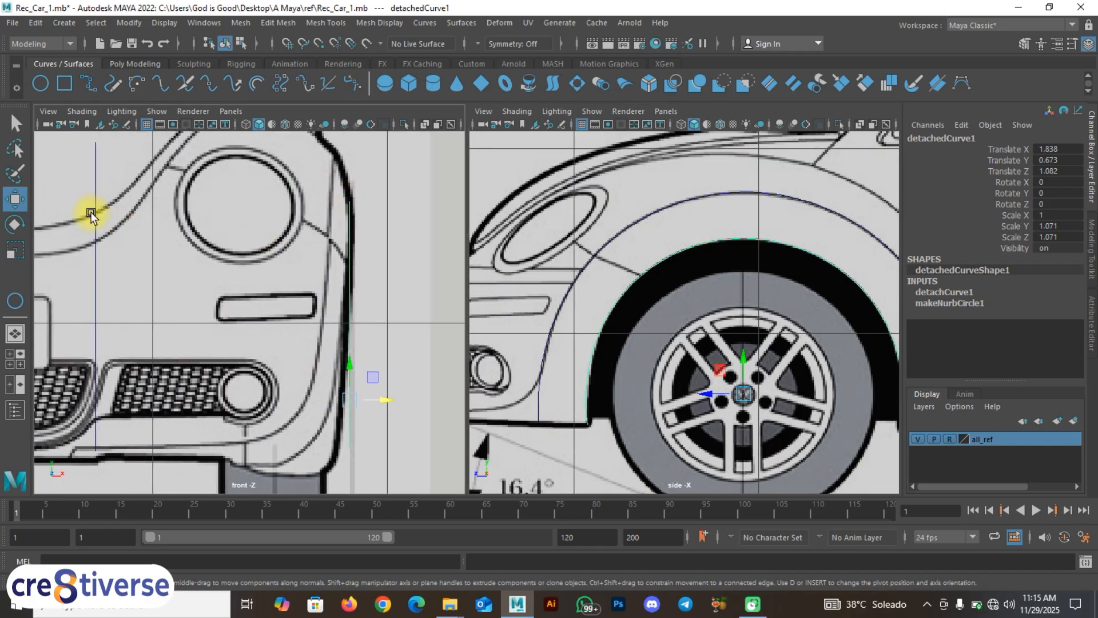
scroll(134, 216, "down", 5)
Step: Move detachedCurve2 outward along X to Translate X 1.761, onto the fender edge
left_click(666, 211)
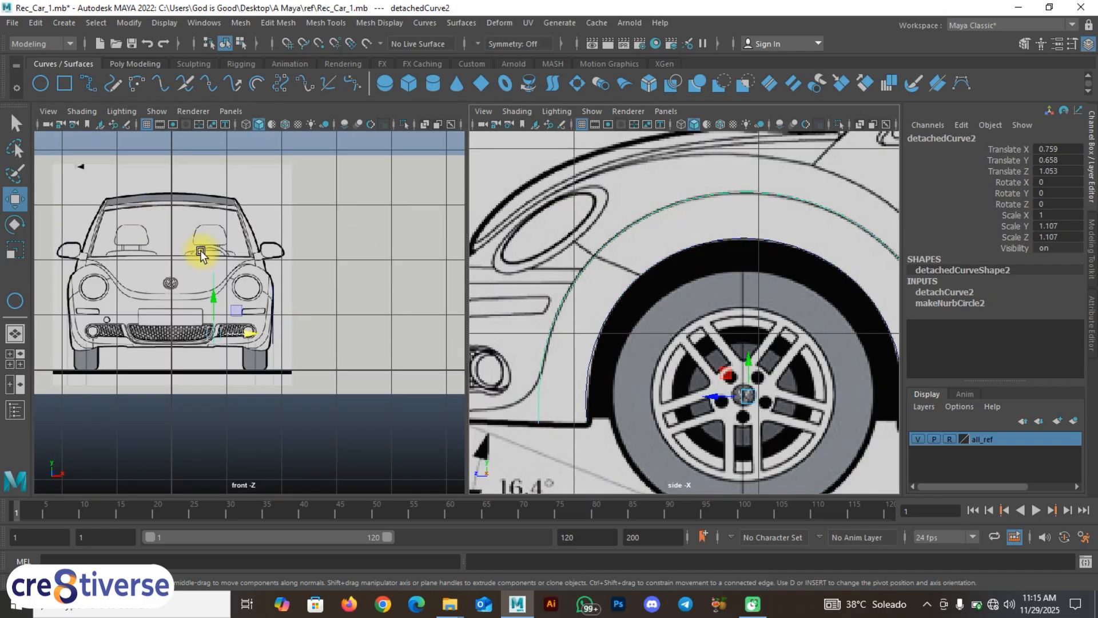
scroll(224, 283, "up", 5)
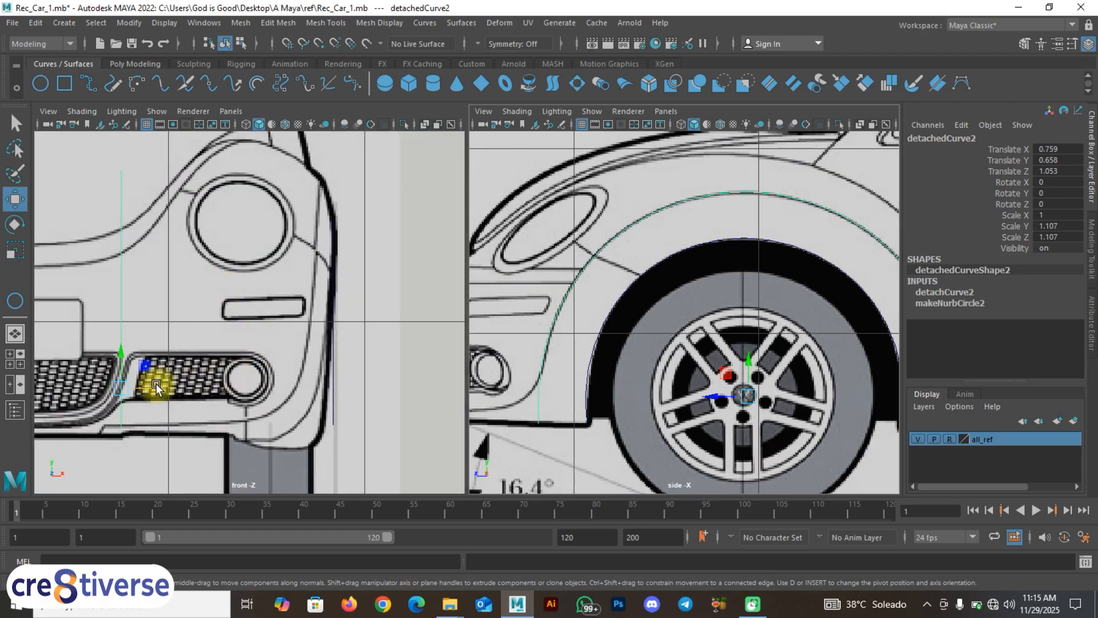
left_click_drag(151, 388, 324, 396)
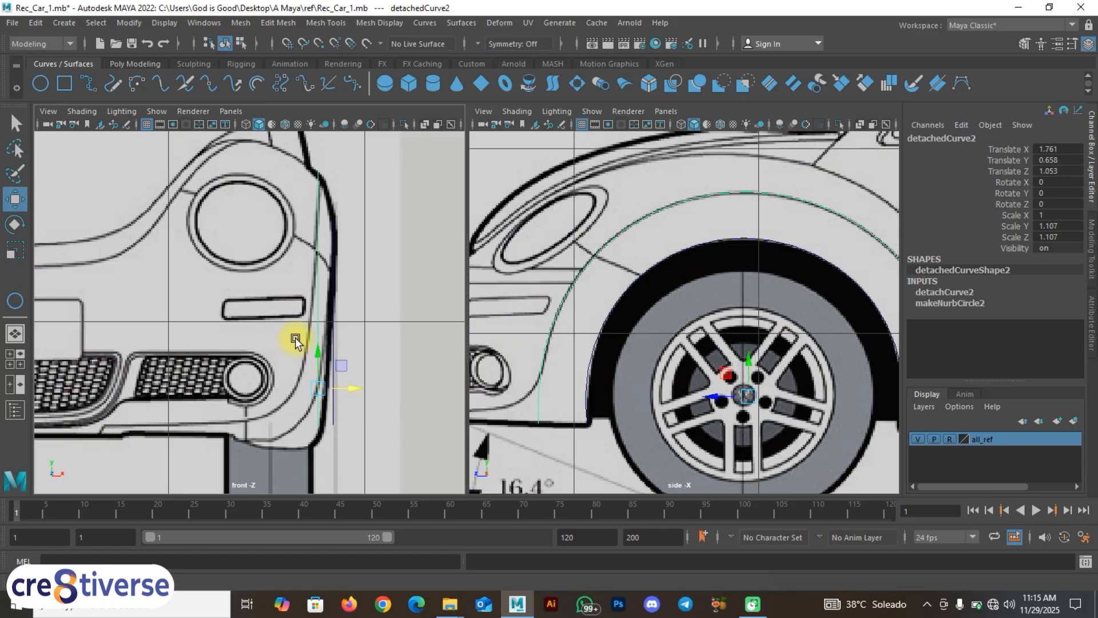
scroll(298, 334, "up", 4)
middle_click_drag(345, 299, 264, 382, "alt")
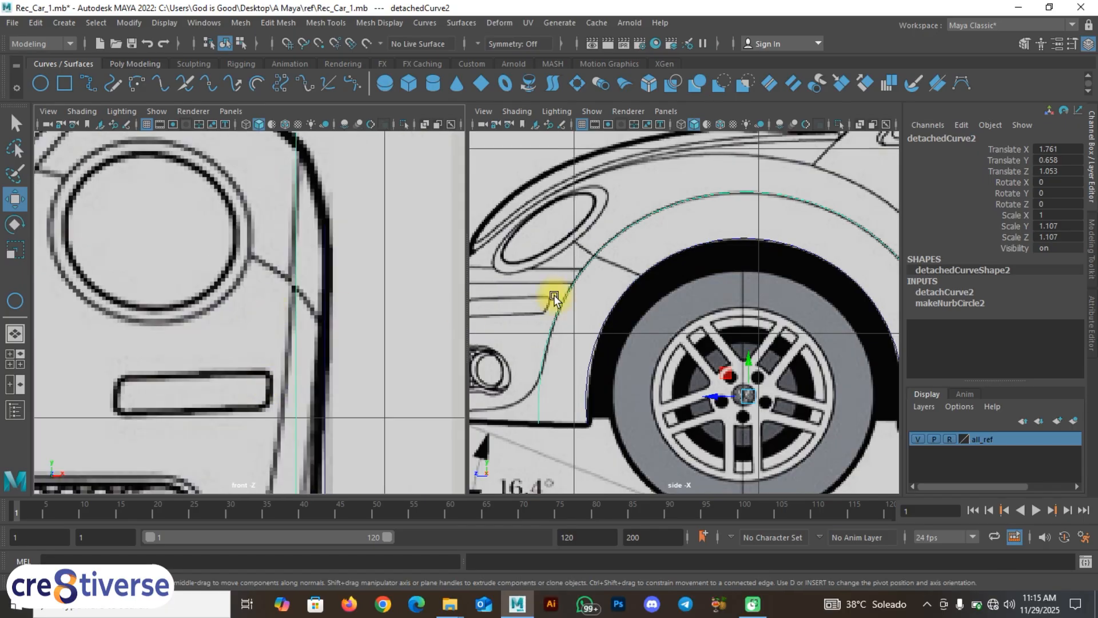
left_click(631, 284)
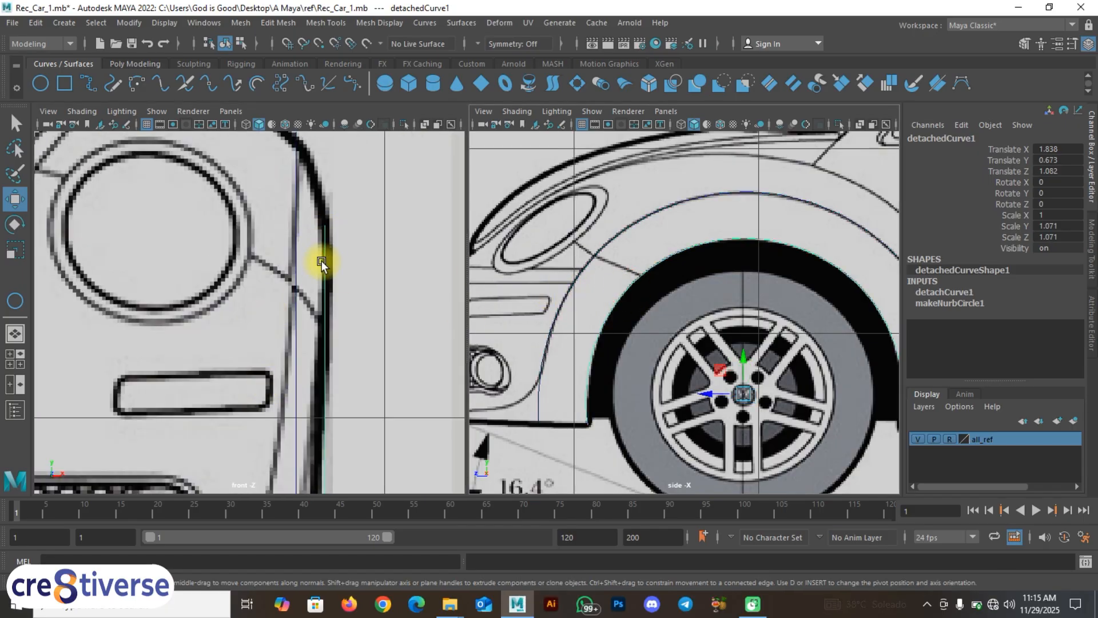
middle_click_drag(326, 269, 355, 248, "alt")
left_click(323, 249)
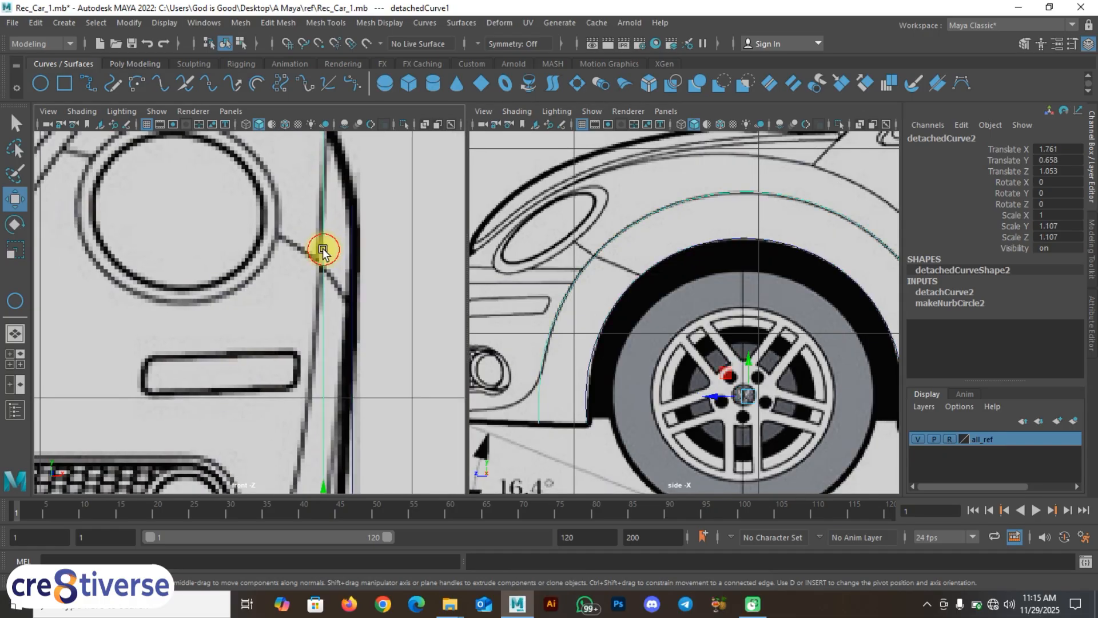
scroll(323, 252, "down", 10)
scroll(323, 252, "up", 15)
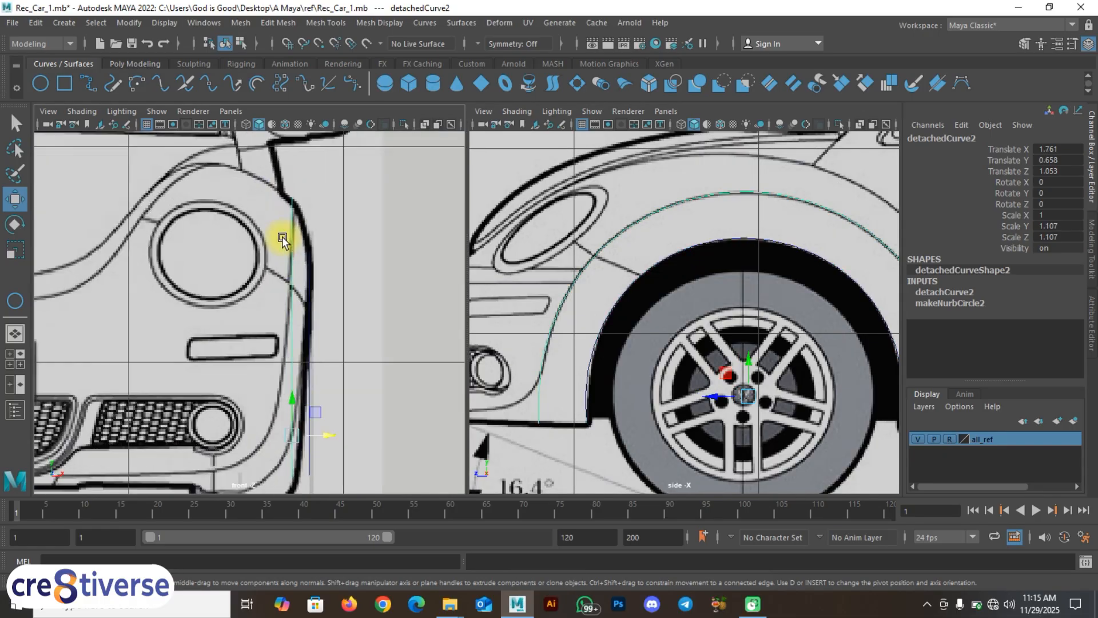
middle_click_drag(307, 193, 314, 238, "alt")
Step: Check the fender alignment in a maximized front view, then pan the side view to the rear wheel arch
key("space")
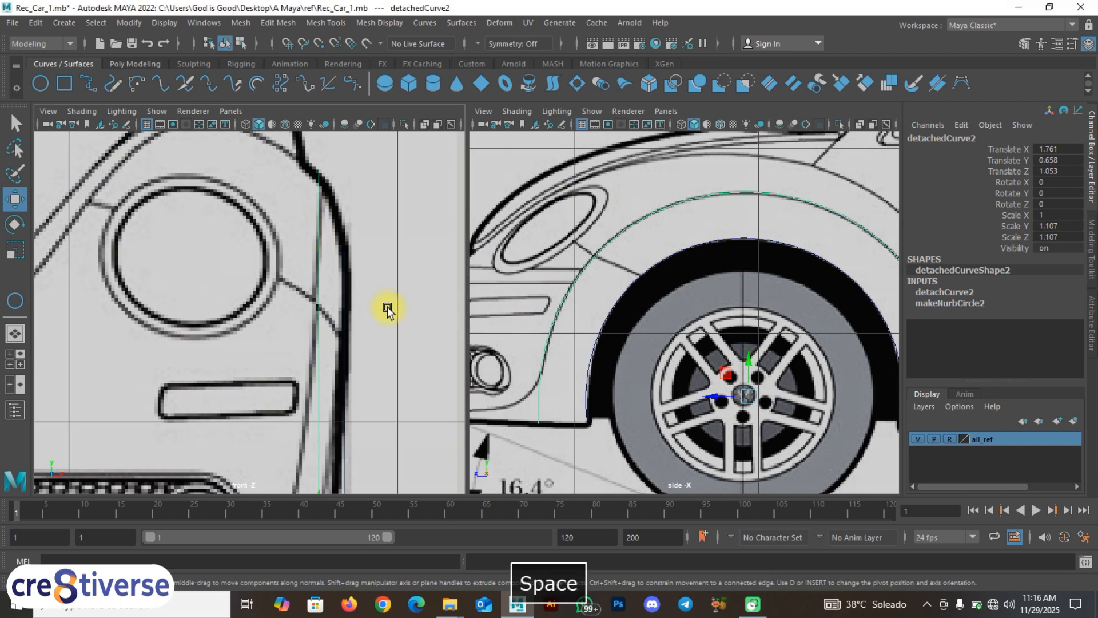
scroll(394, 316, "down", 10)
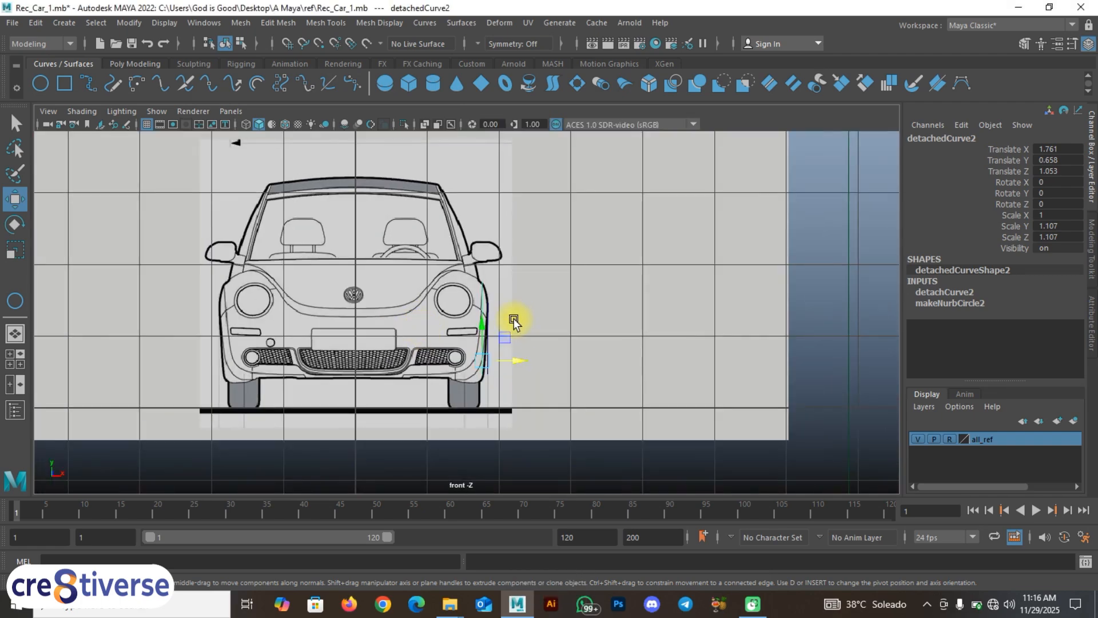
key("space")
middle_click_drag(839, 291, 687, 307, "alt")
middle_click_drag(829, 329, 628, 331, "alt")
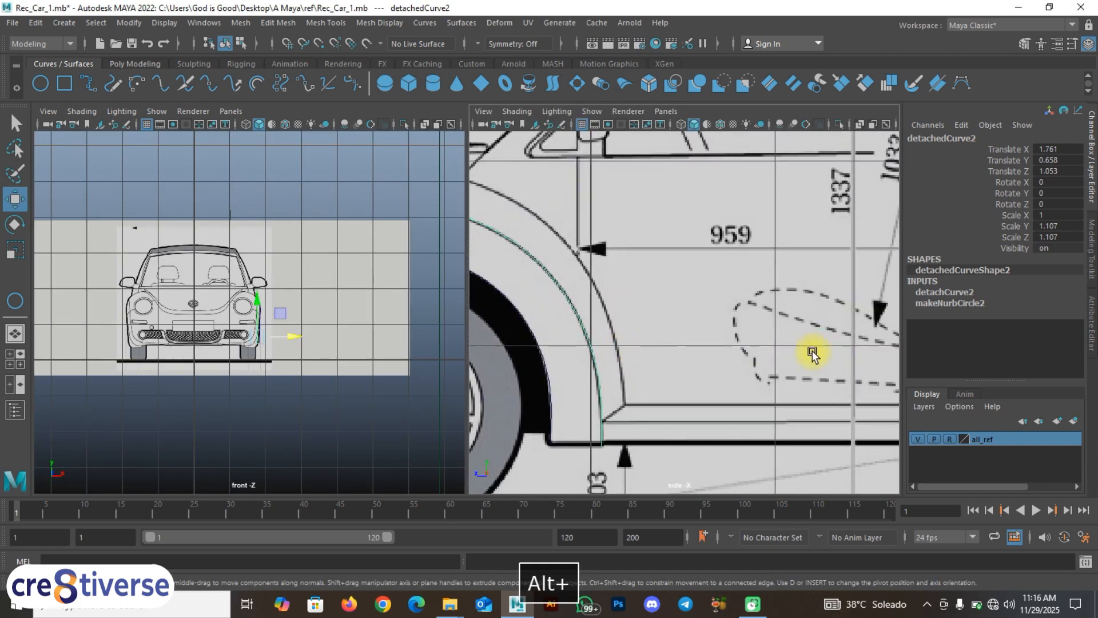
middle_click_drag(813, 355, 652, 349, "alt")
middle_click_drag(870, 343, 667, 336, "alt")
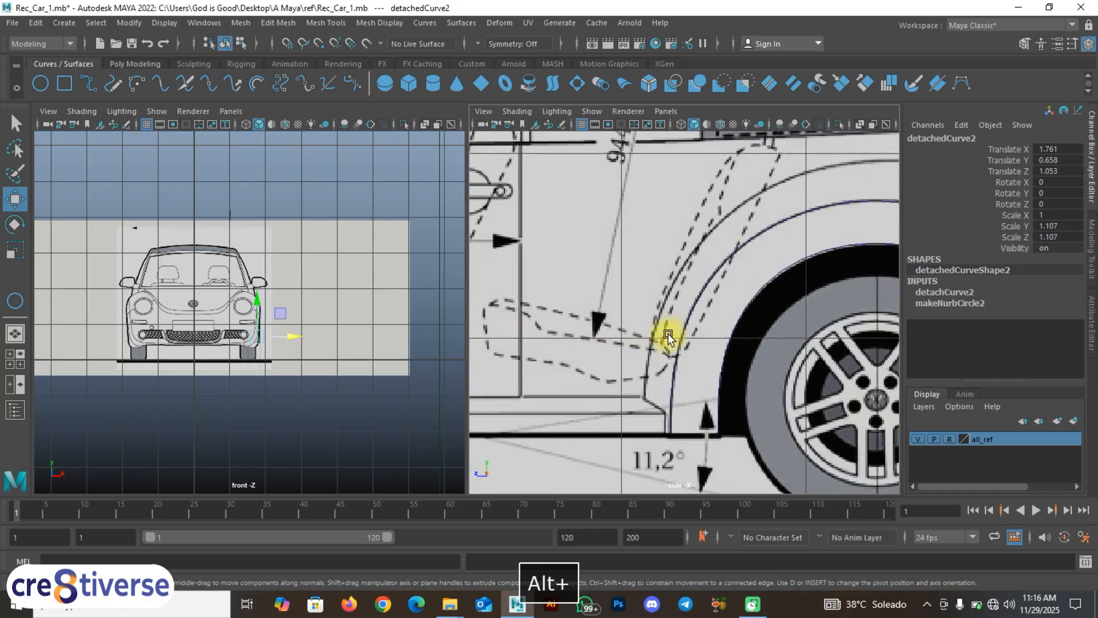
Step: Move detachedCurve3 to Translate X 1.841 and detachedCurve4 to 1.758 along the fender line
left_click(782, 286)
scroll(195, 341, "up", 5)
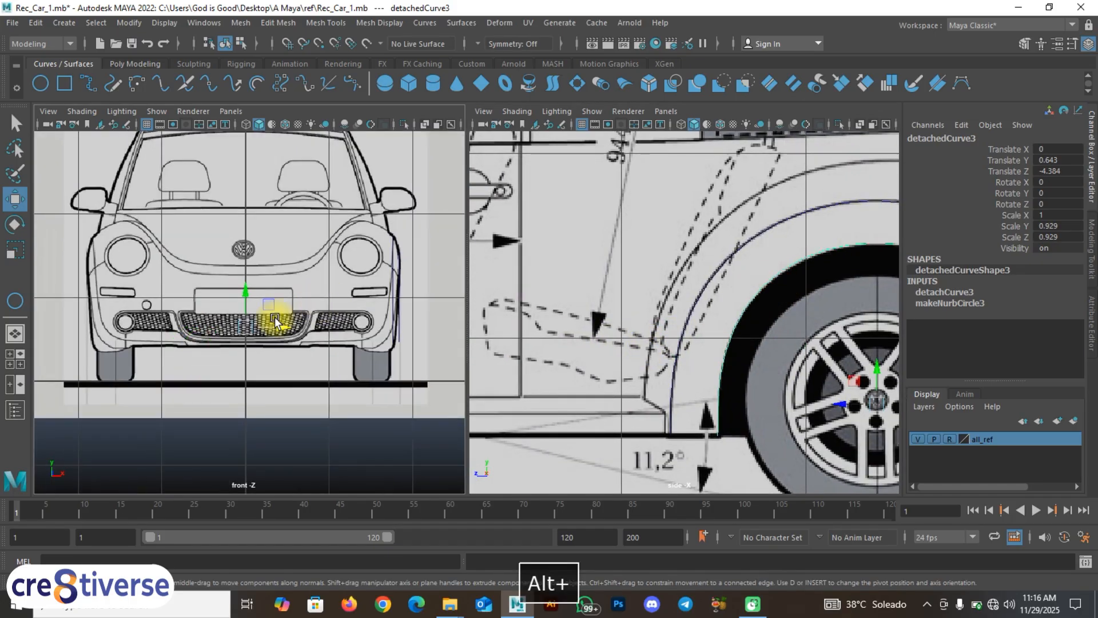
scroll(237, 325, "up", 4)
middle_click_drag(256, 330, 162, 347, "alt")
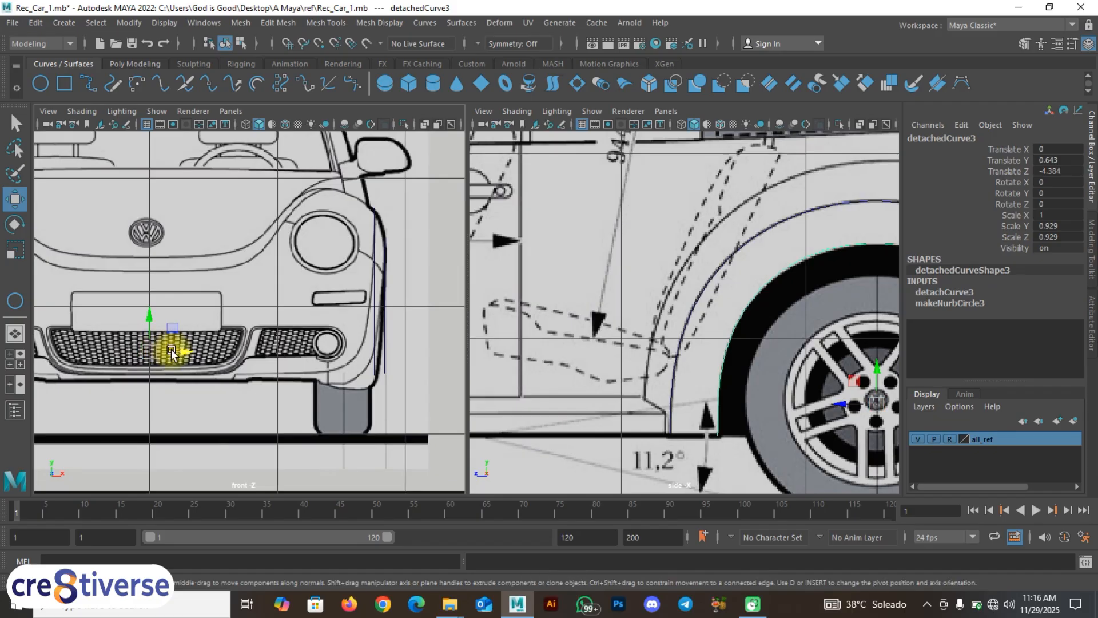
left_click_drag(188, 354, 423, 365)
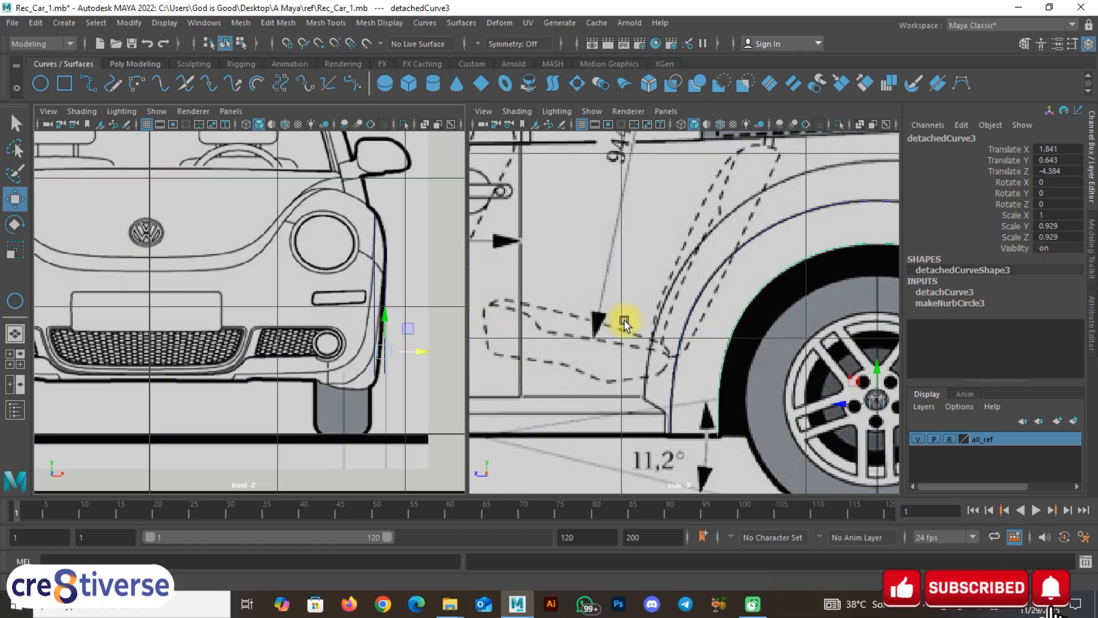
left_click(742, 251)
scroll(153, 343, "up", 2)
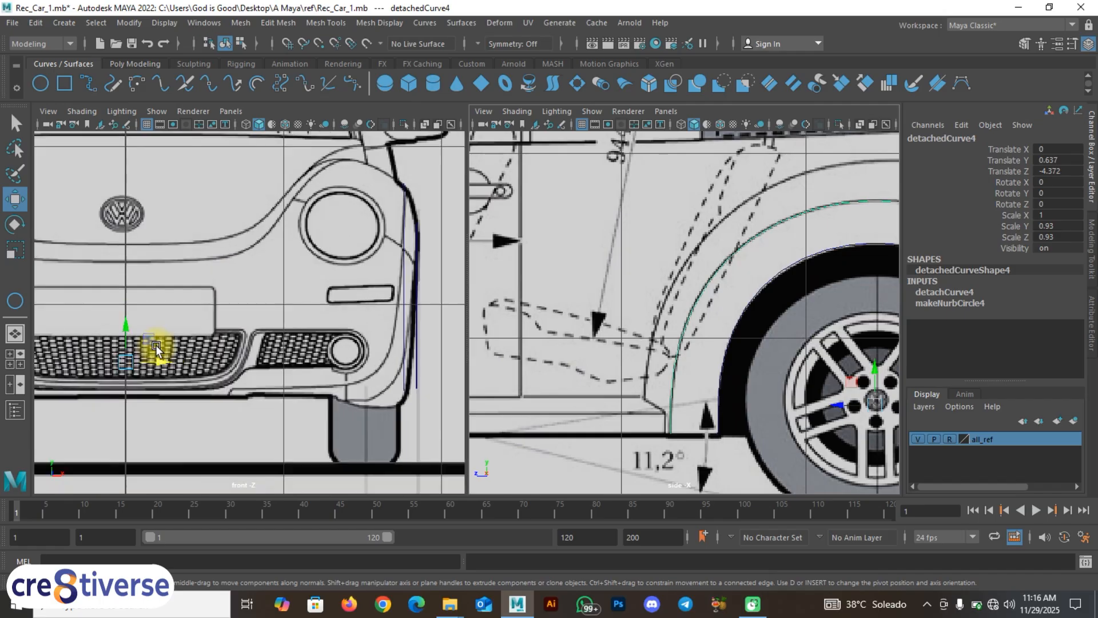
left_click_drag(162, 359, 432, 375)
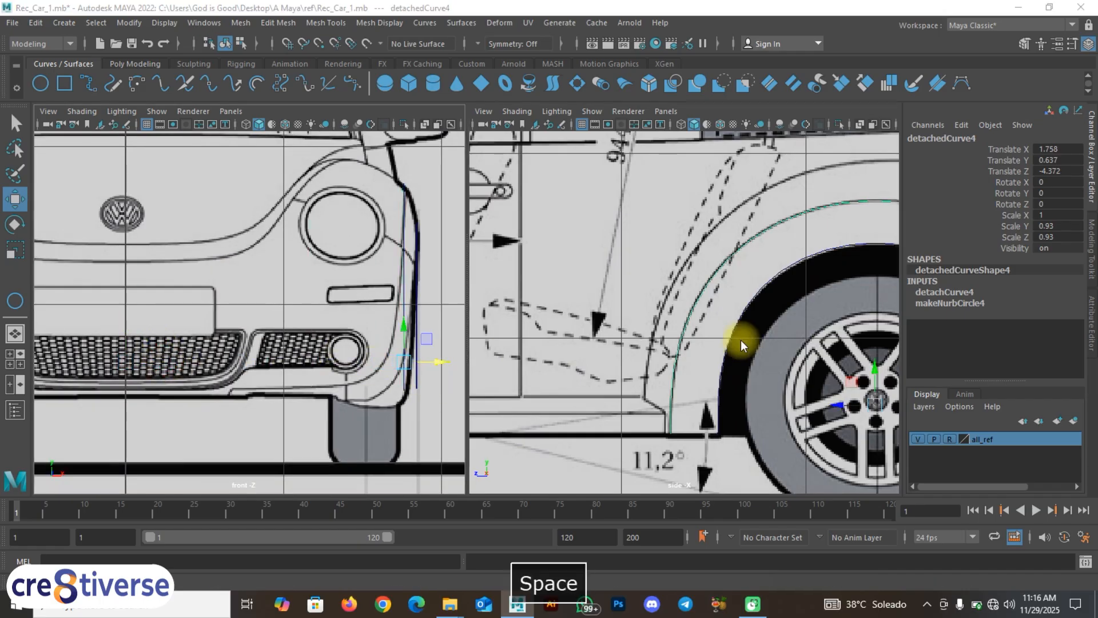
key("space")
scroll(507, 371, "down", 4)
scroll(502, 371, "up", 2)
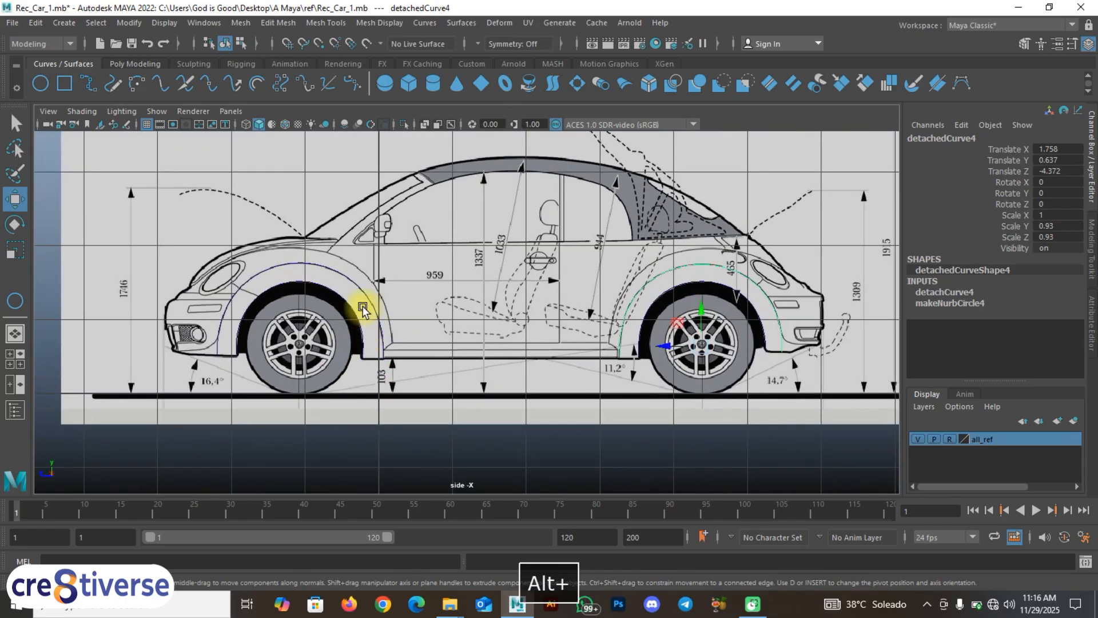
Step: Restore the split front/side views and inspect both front wheel-arch curves against the blueprint
left_click(368, 296)
key("space")
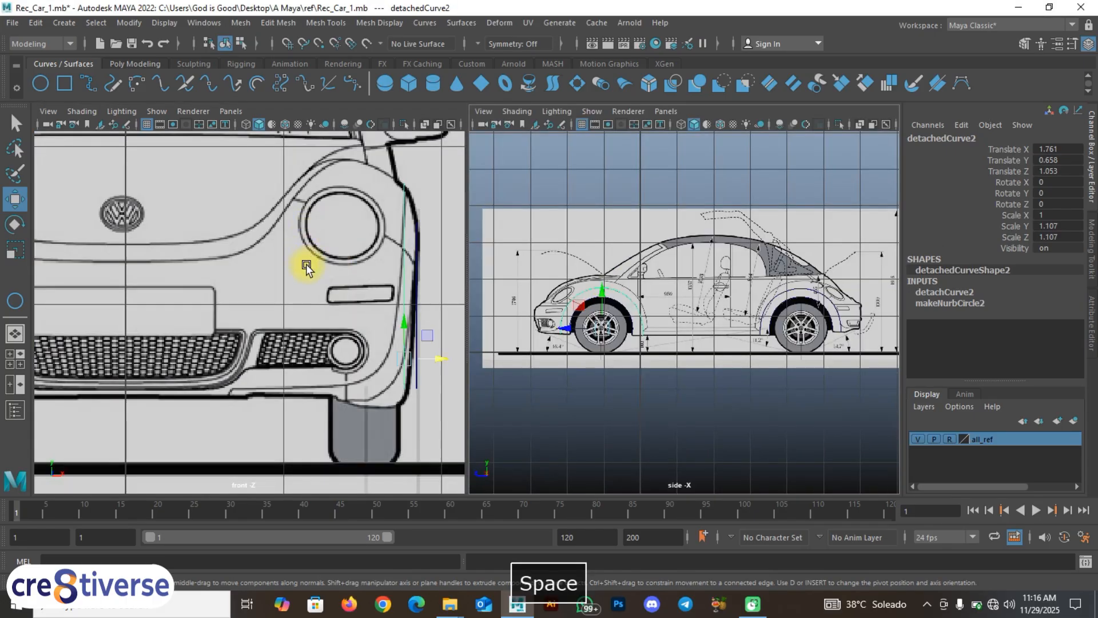
scroll(287, 274, "down", 4)
scroll(335, 323, "up", 8)
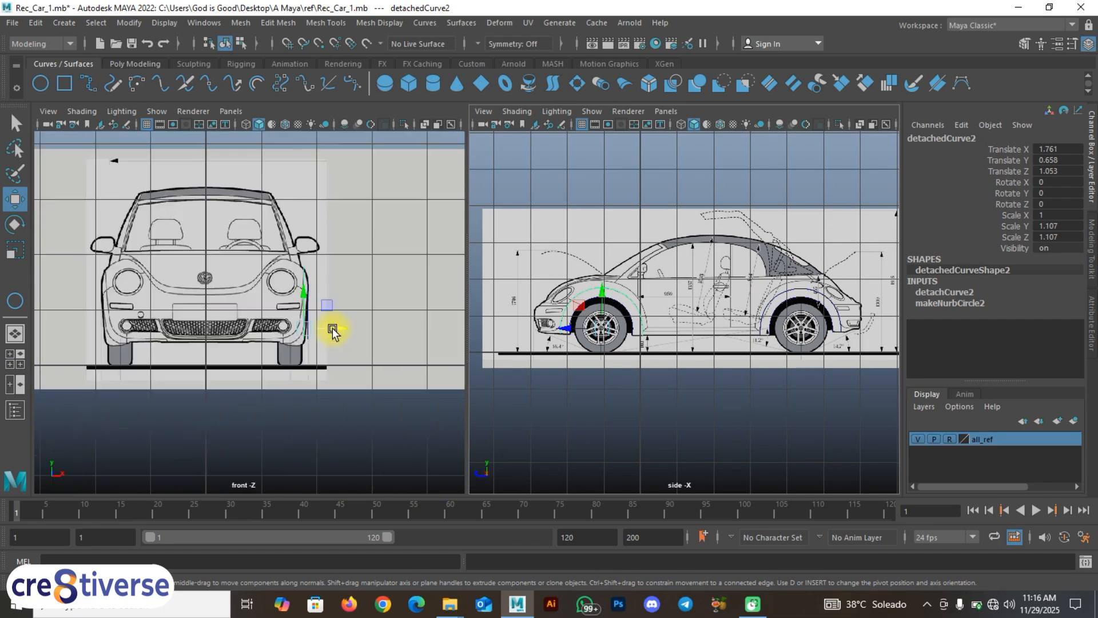
scroll(246, 343, "down", 7)
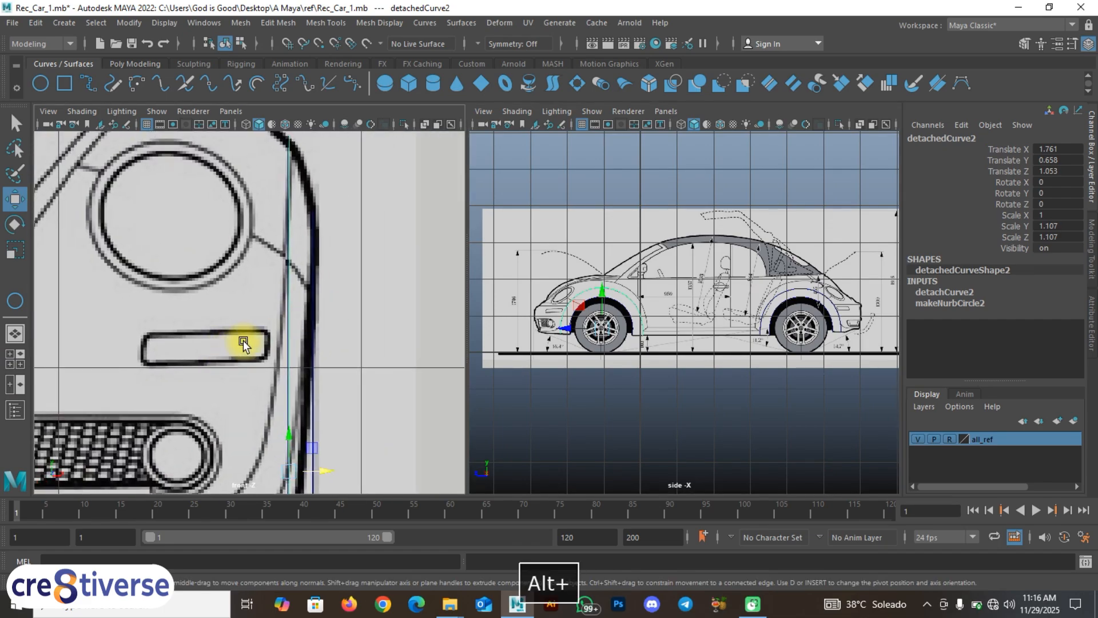
scroll(535, 323, "up", 6)
middle_click_drag(540, 321, 701, 320, "alt")
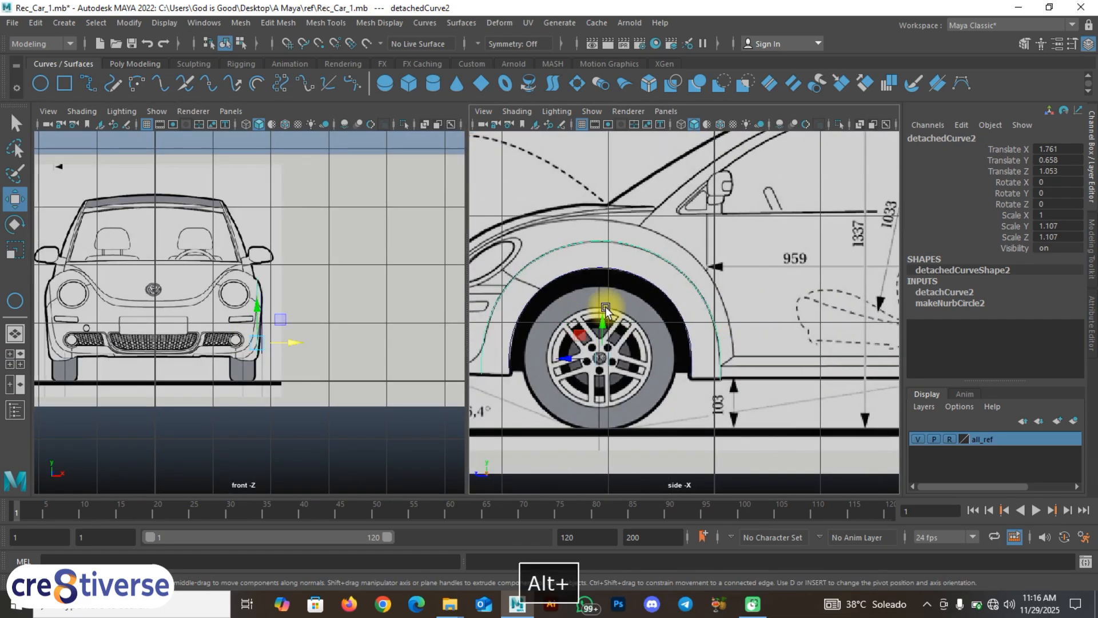
scroll(621, 326, "up", 4)
middle_click_drag(644, 341, 755, 365, "alt")
left_click(573, 333)
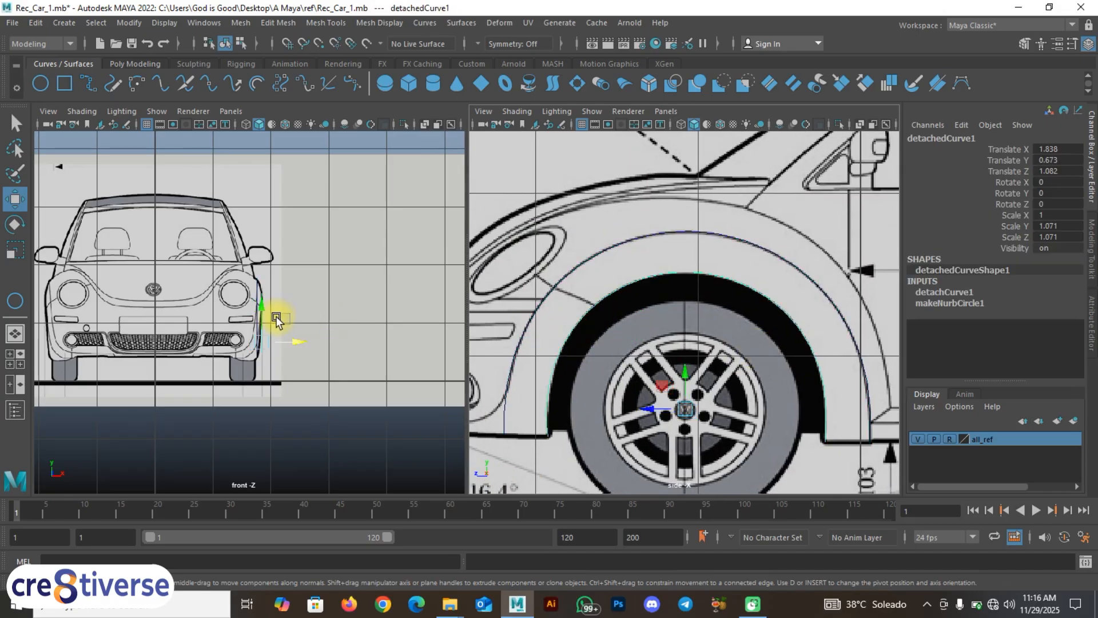
scroll(274, 334, "up", 4)
left_click(659, 236)
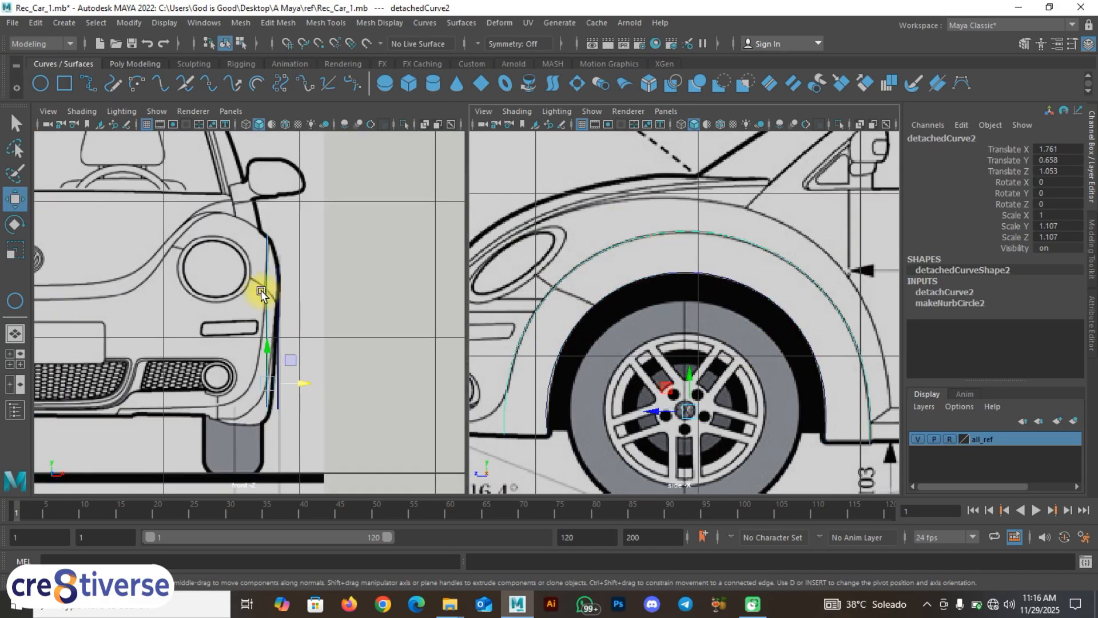
scroll(717, 299, "down", 6)
Step: Pan to the rear wheel and inspect the inner and outer rear wheel-arch curves
middle_click_drag(887, 316, 694, 323, "alt")
scroll(689, 309, "up", 3)
scroll(689, 312, "up", 3)
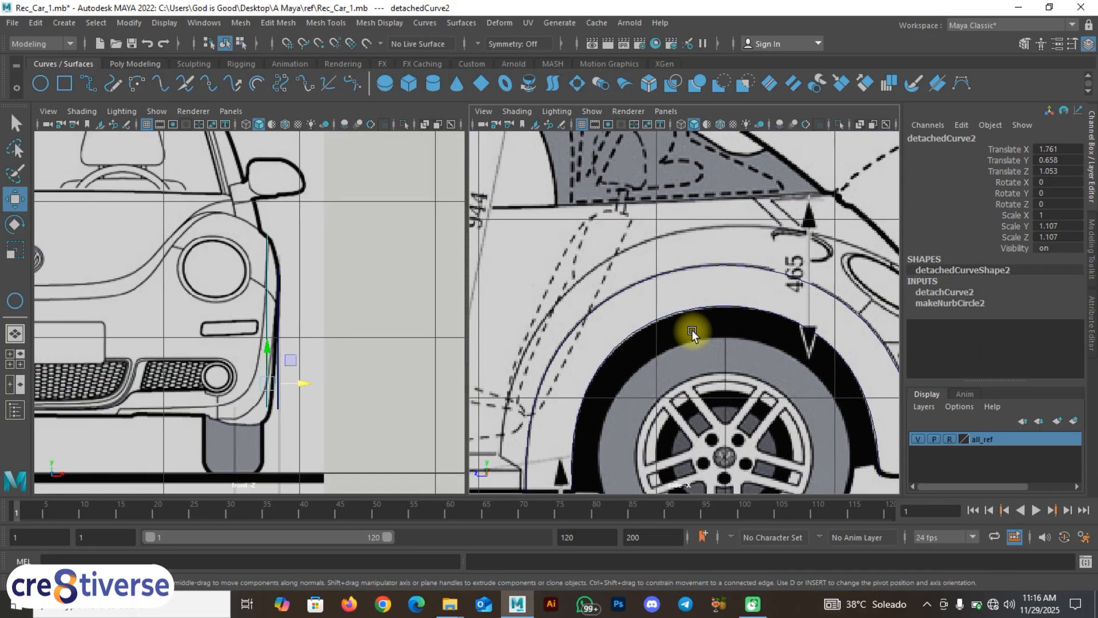
left_click(671, 315)
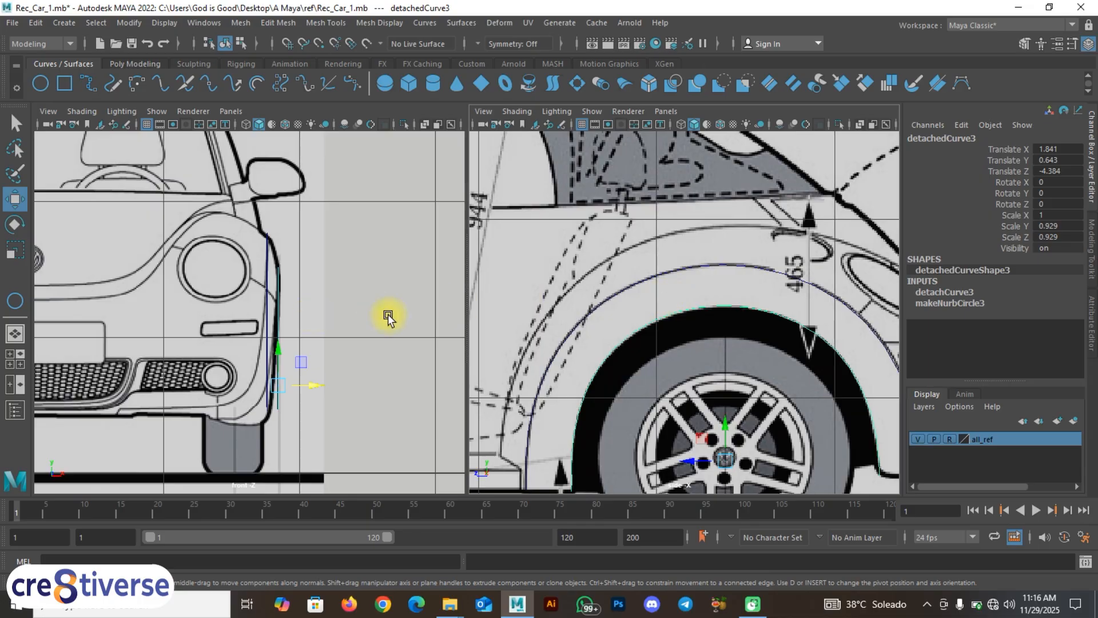
left_click(683, 267)
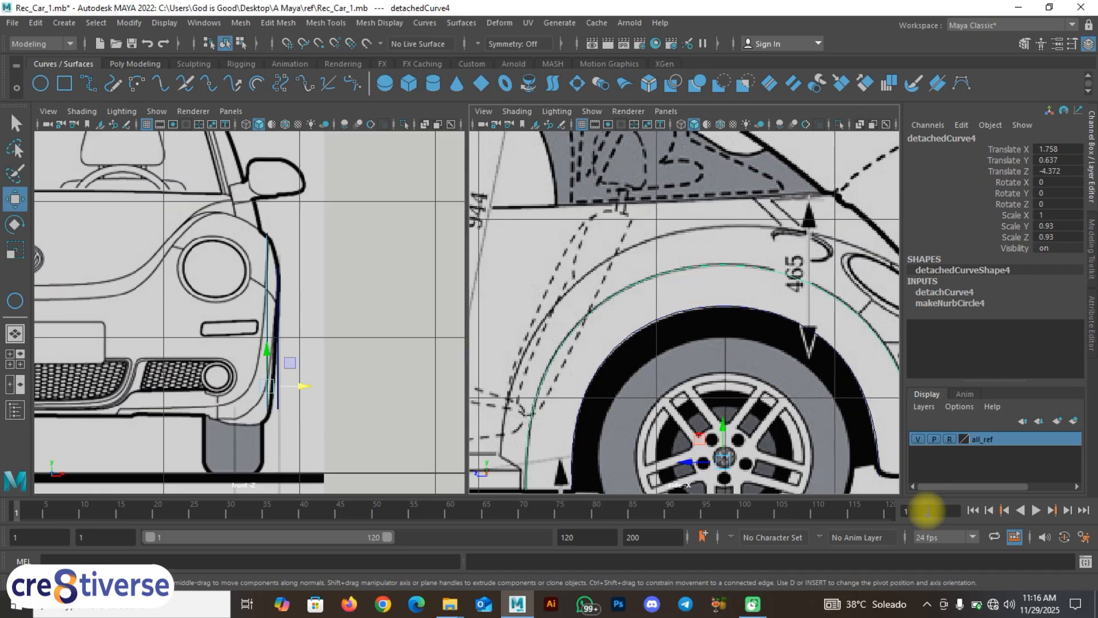
key("F9")
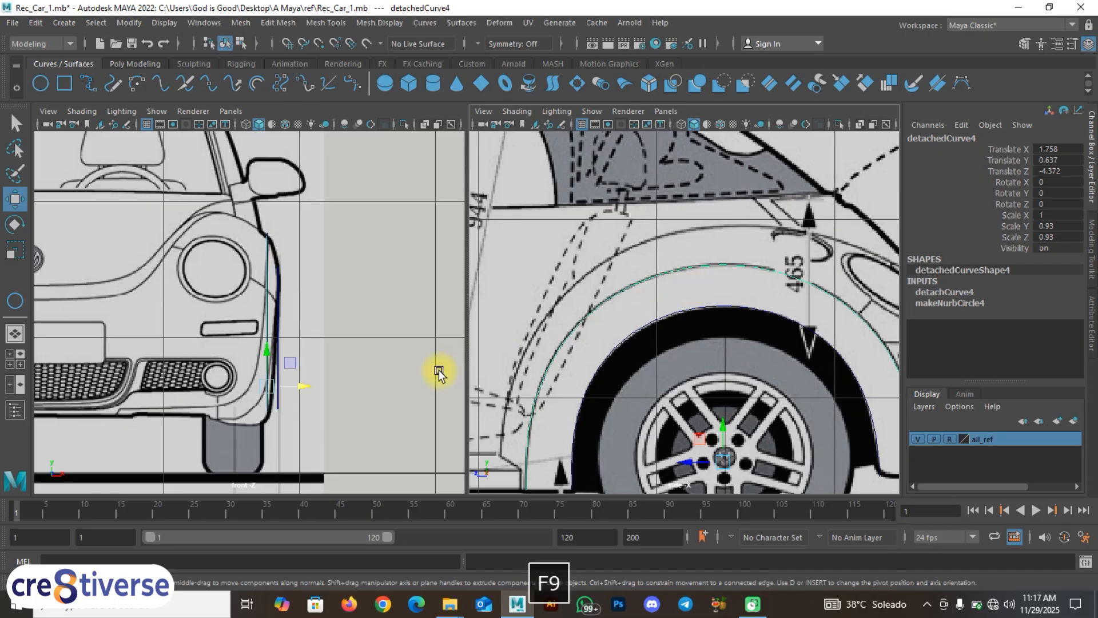
scroll(456, 360, "down", 8)
scroll(457, 360, "up", 2)
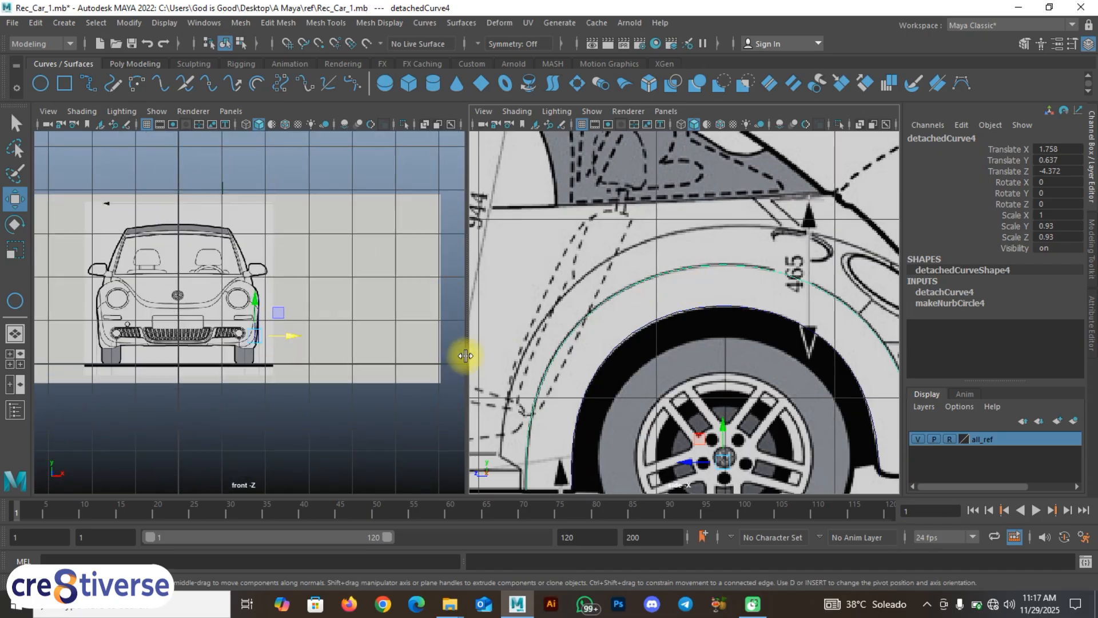
Step: Frame the whole car side and select the front and rear wheel-arch curves together
left_click(594, 347)
key("space")
scroll(563, 360, "down", 7)
scroll(573, 363, "up", 2)
middle_click_drag(298, 360, 396, 347, "alt")
scroll(480, 327, "up", 5)
scroll(395, 349, "down", 4)
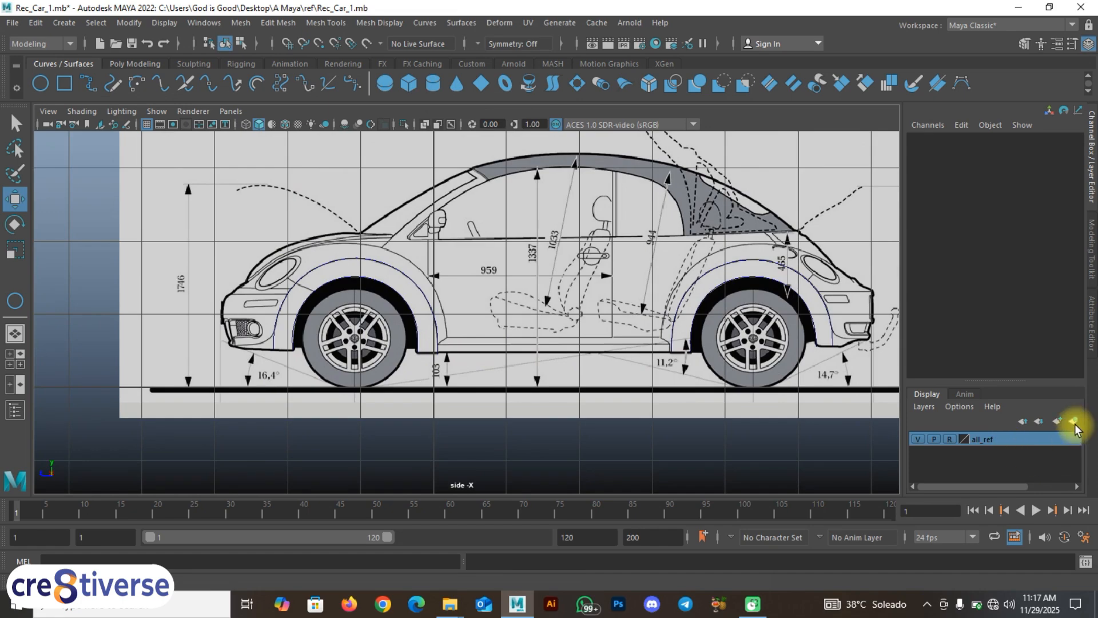
scroll(525, 352, "up", 3)
middle_click_drag(584, 353, 542, 353, "alt")
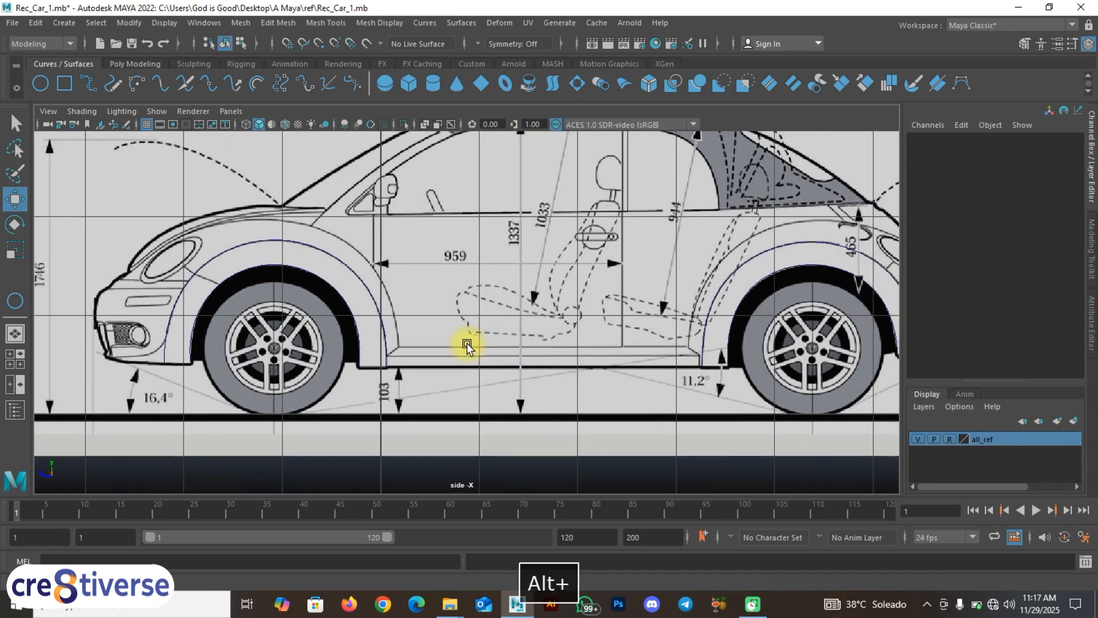
left_click(330, 286)
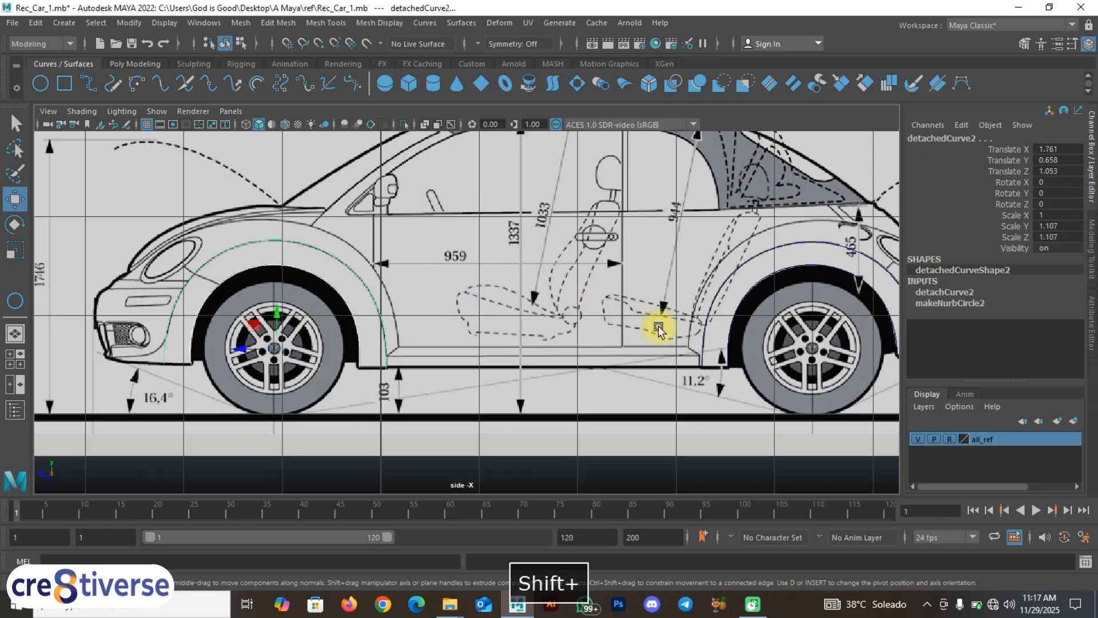
left_click(723, 299, "shift")
left_click(719, 291, "shift")
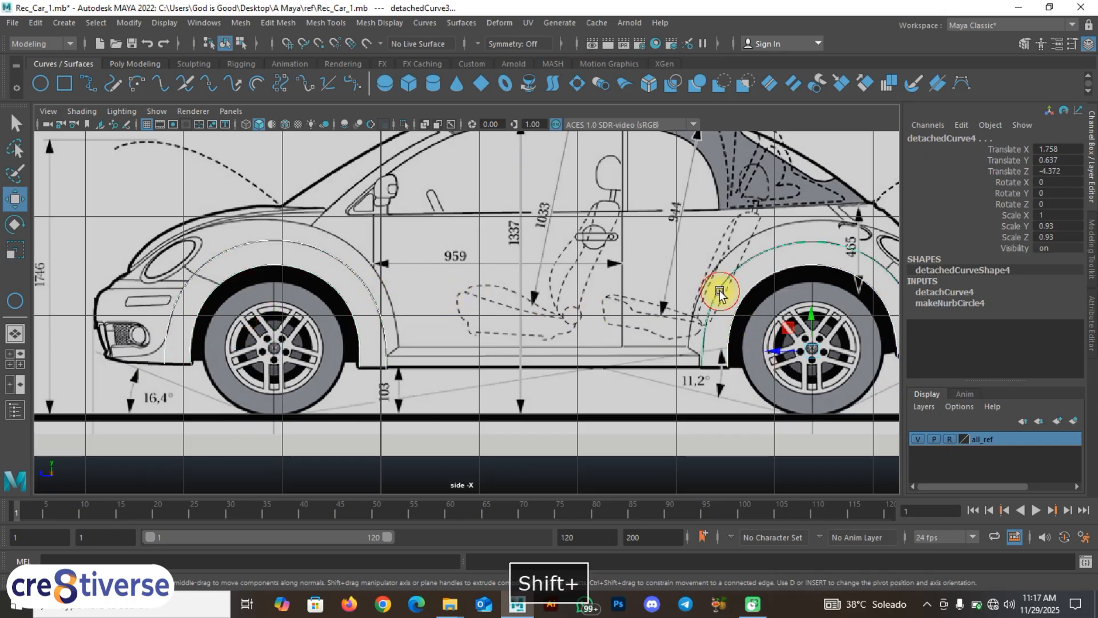
Step: Put the selected arch curves on a new display layer named 'curves'
left_click(1057, 423)
left_click(1075, 422)
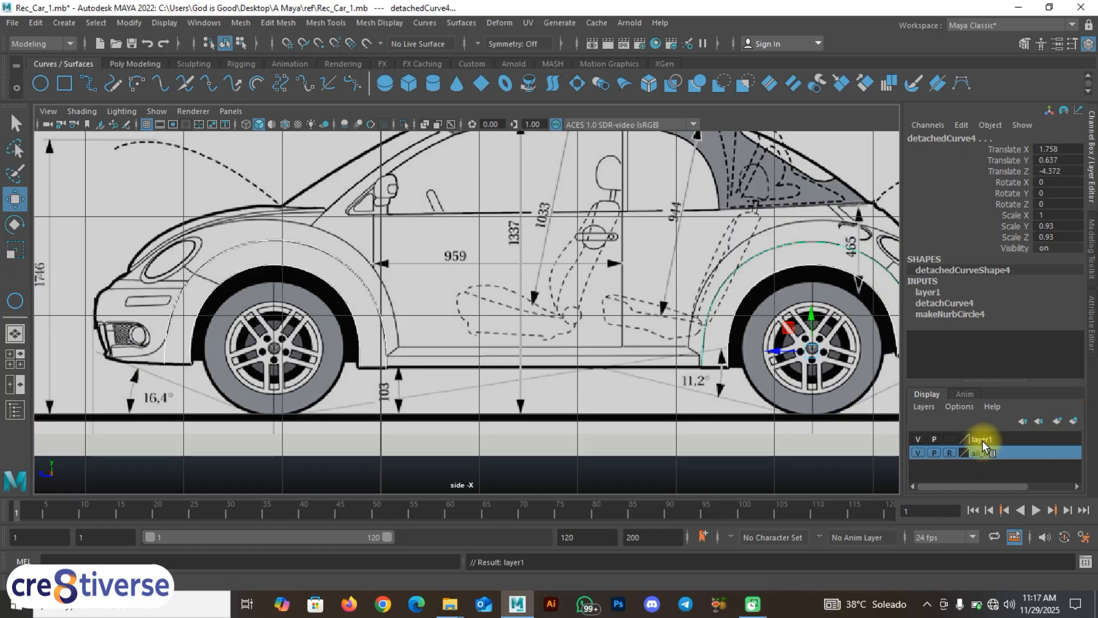
left_click(981, 441)
double_click(982, 441)
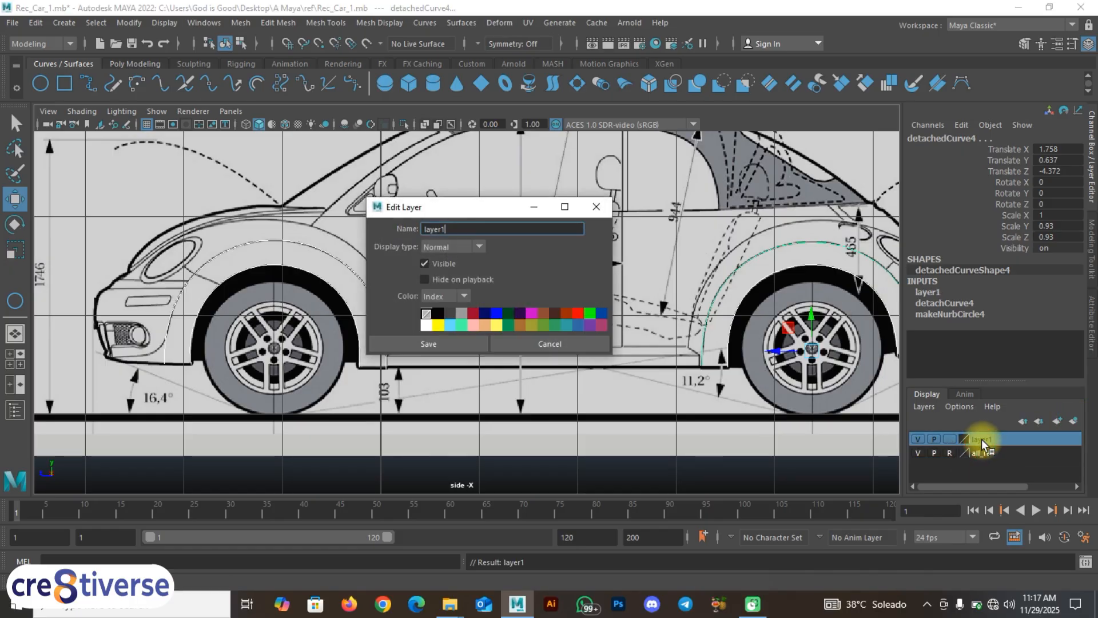
left_click_drag(473, 224, 403, 228)
type("curve")
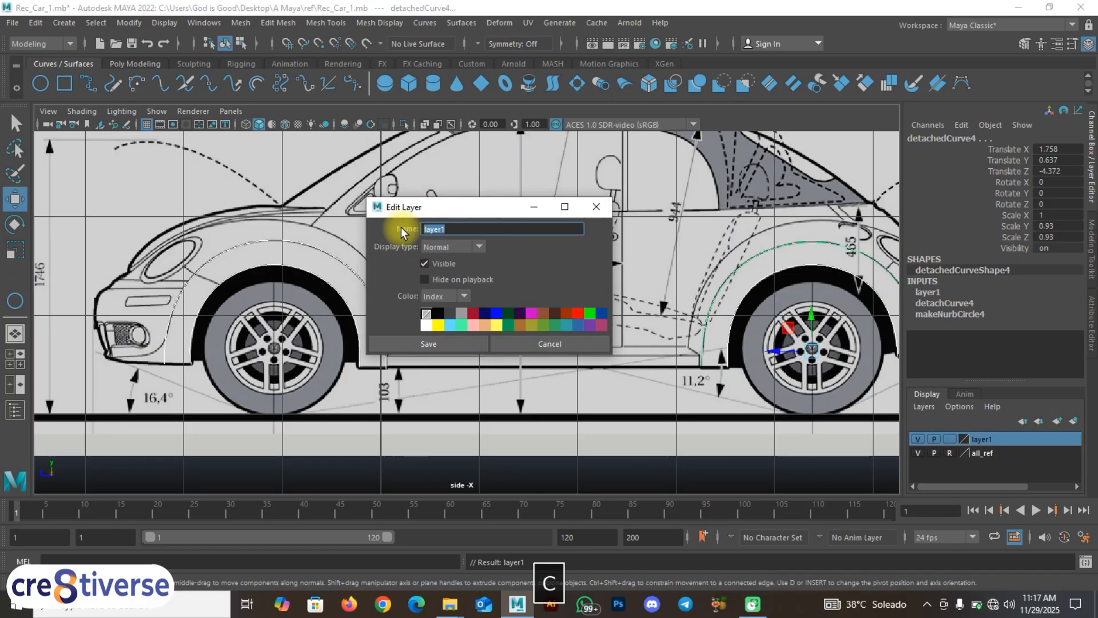
type("s")
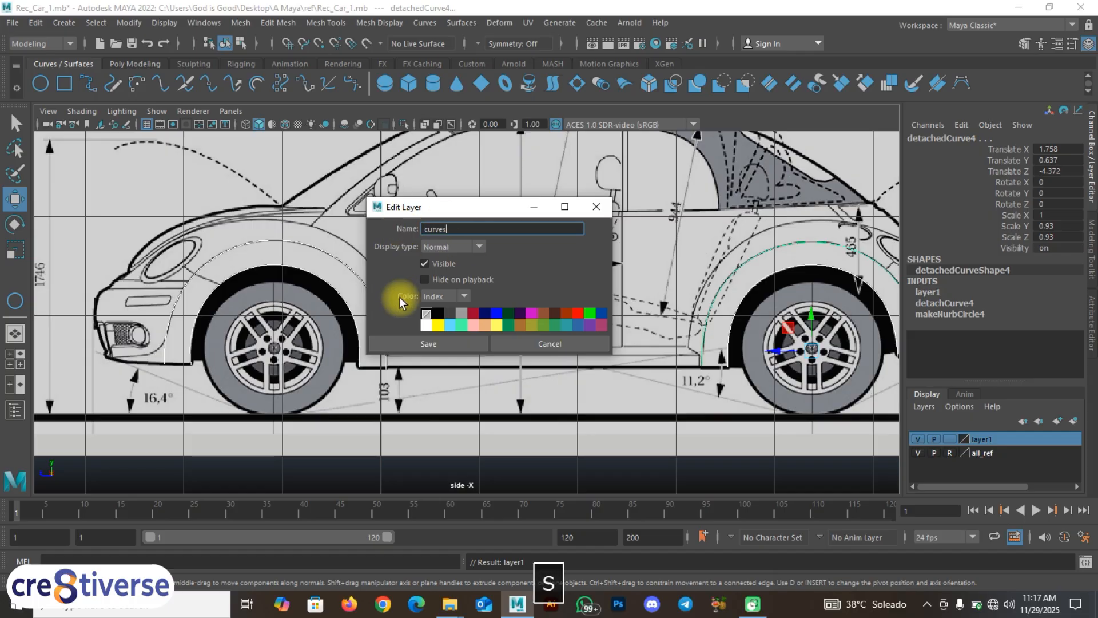
left_click(449, 345)
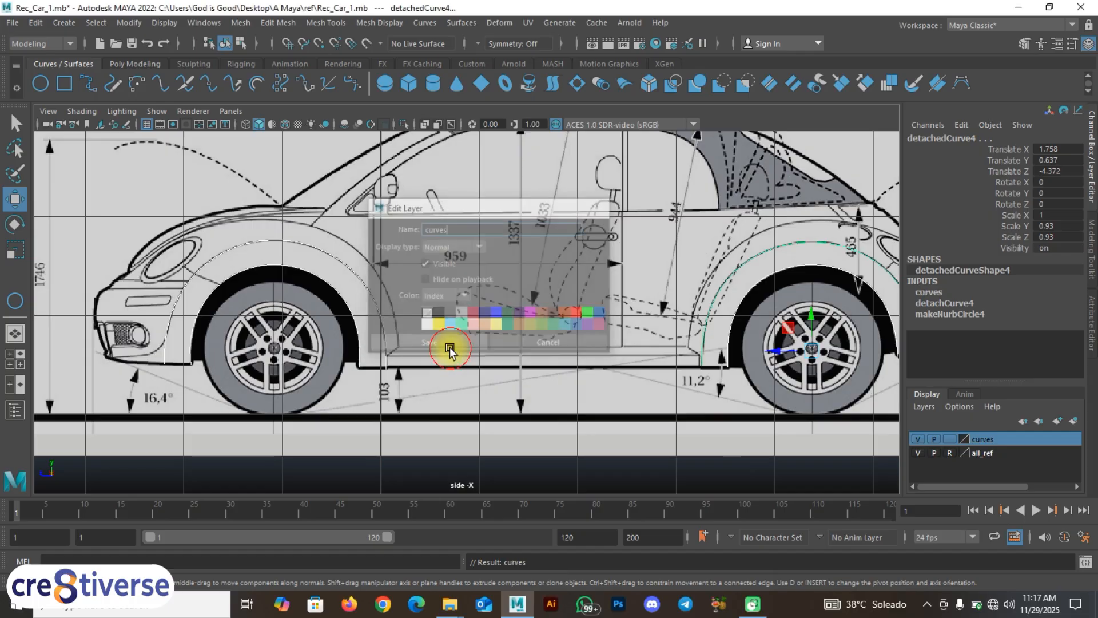
Step: Set the curves layer to reference display and deselect the curves
left_click(950, 440)
left_click(949, 439)
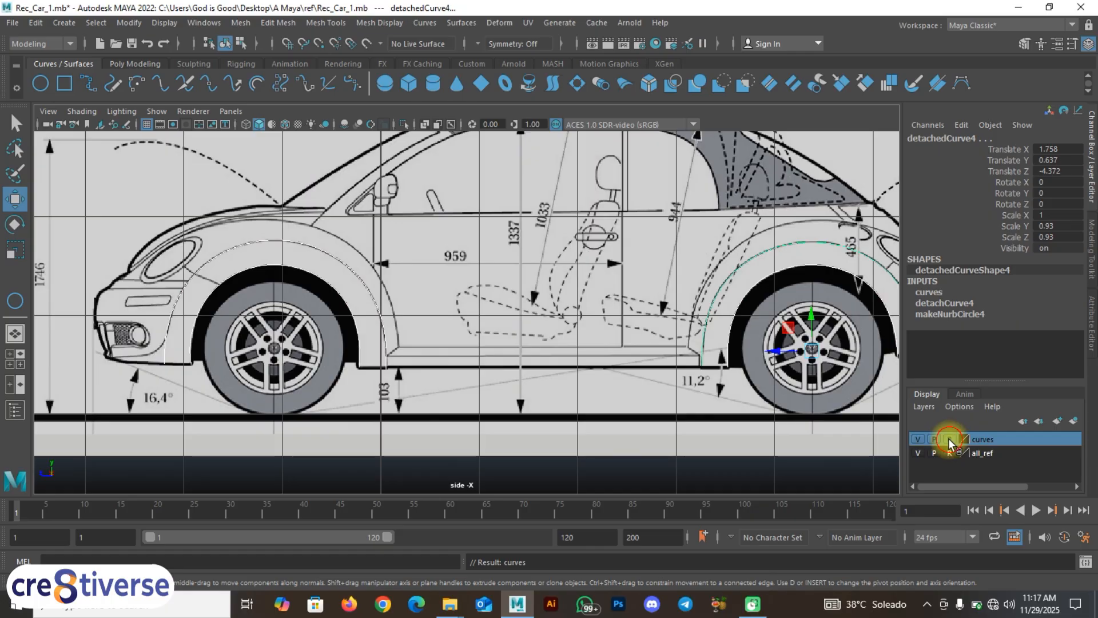
left_click(363, 369)
key("space")
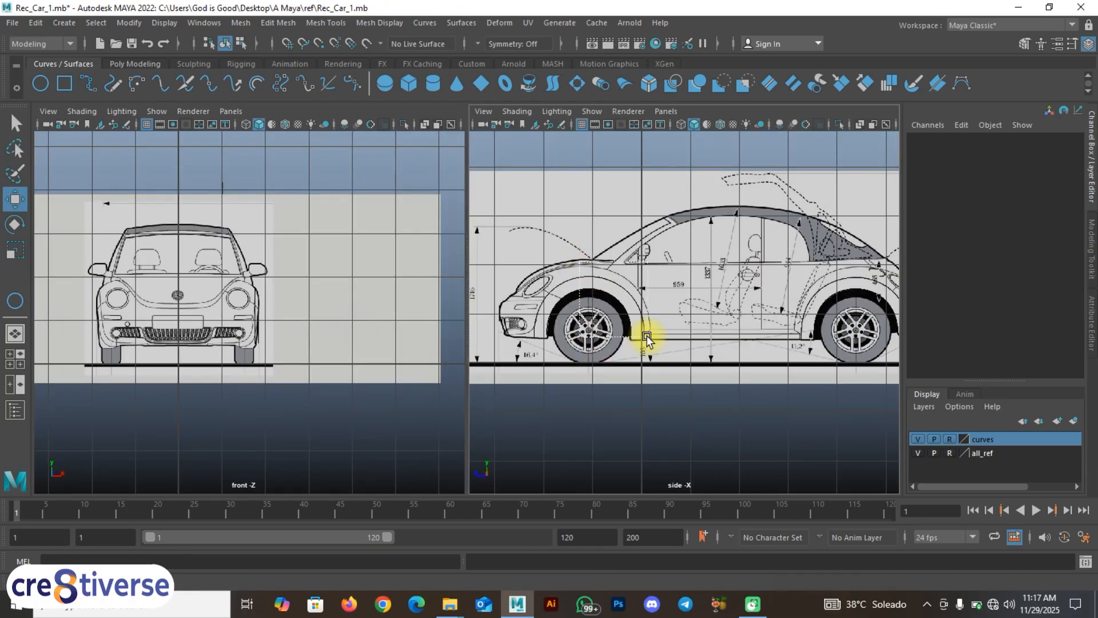
Step: Orbit the perspective view with the all_ref blueprints hidden to inspect the arch curves, then show them again
left_click(15, 361)
key("space")
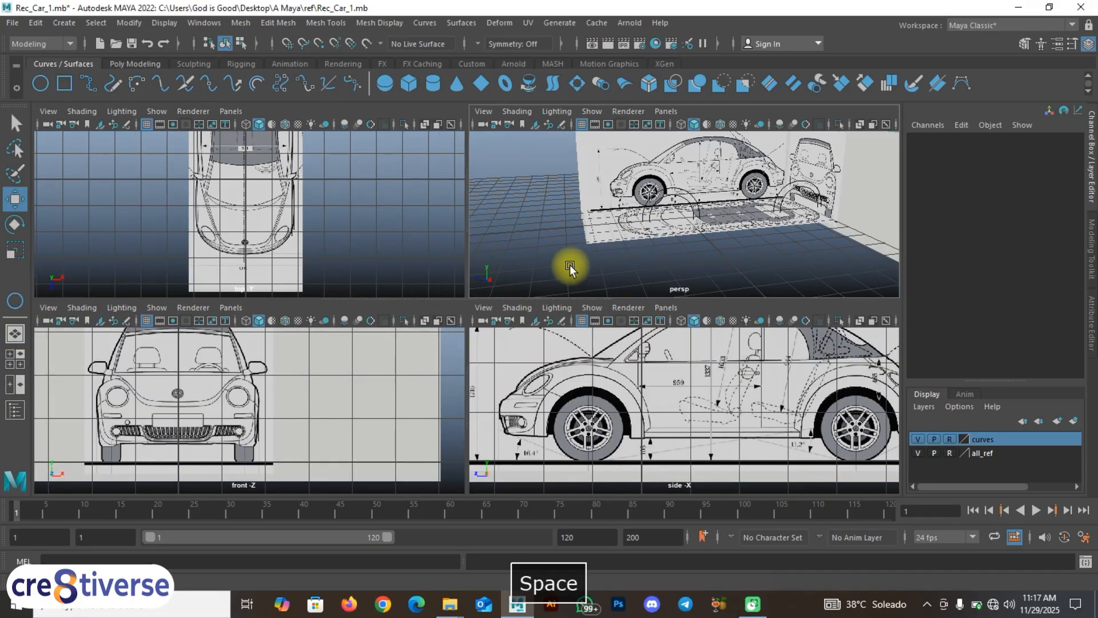
left_click_drag(408, 338, 465, 356, "alt")
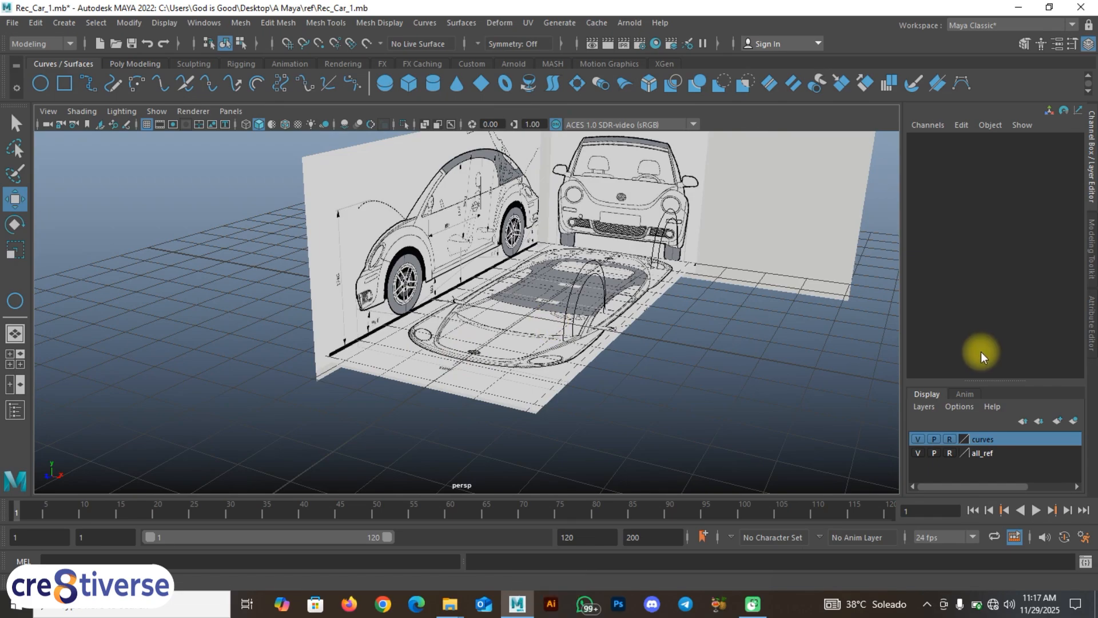
left_click(919, 452)
left_click_drag(603, 358, 515, 358, "alt")
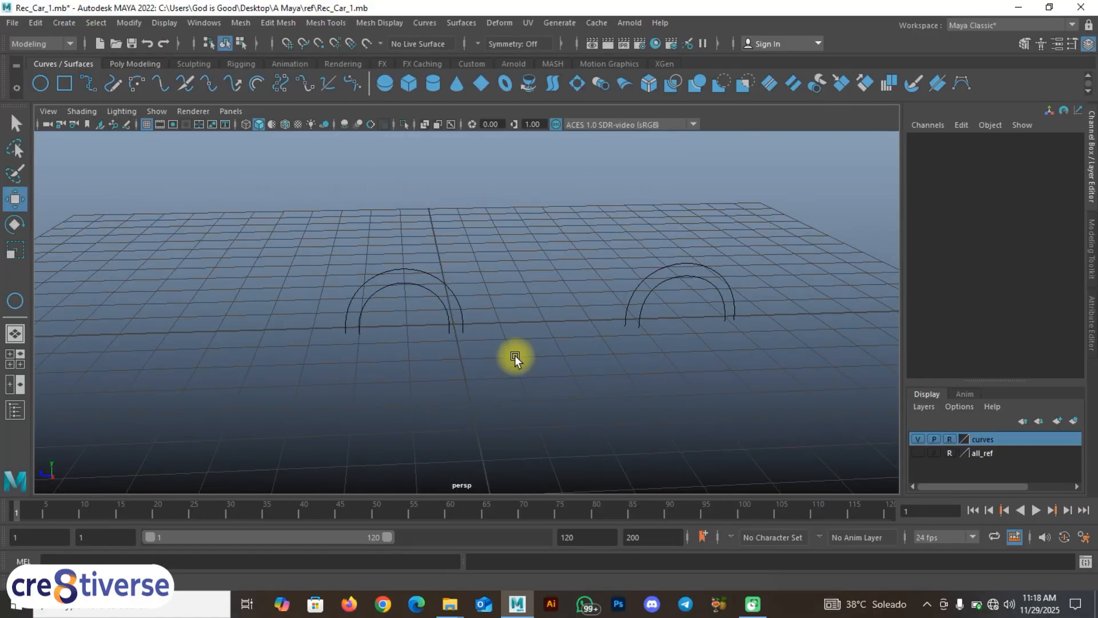
left_click(918, 452)
Step: Return to a maximized, zoomed-in side view of the car
key("space")
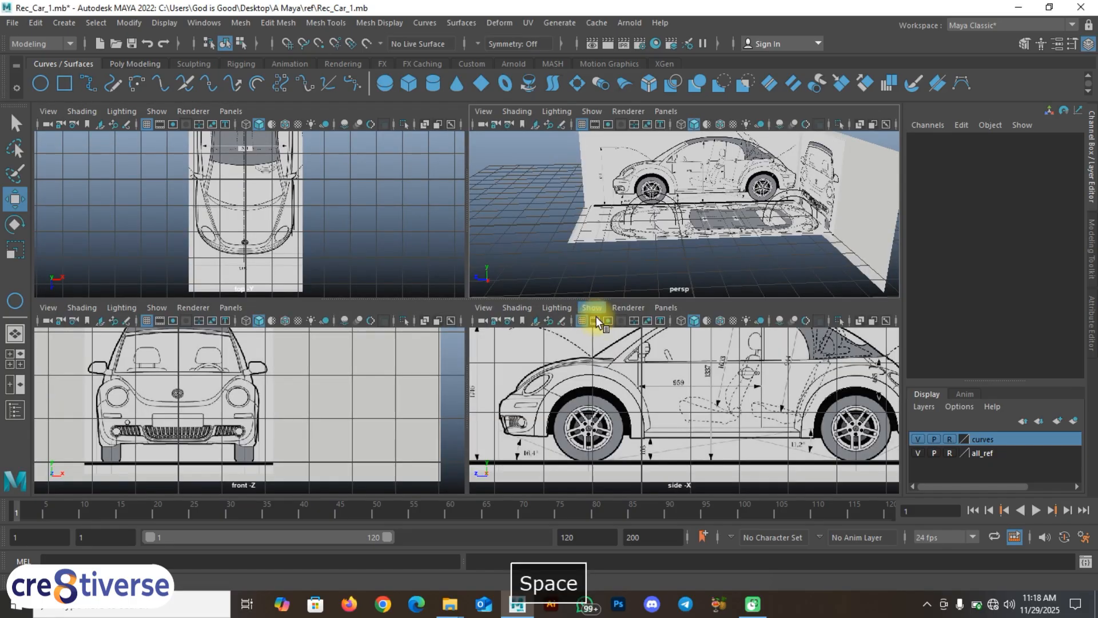
key("space")
scroll(521, 331, "up", 2)
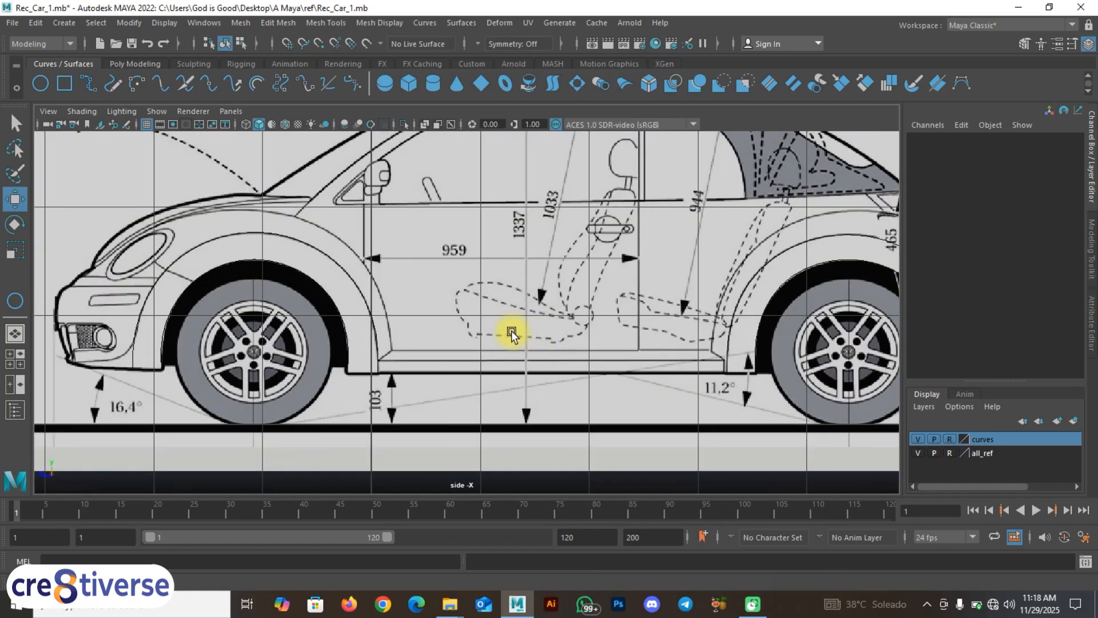
middle_click_drag(508, 331, 473, 377, "alt")
scroll(564, 376, "up", 1)
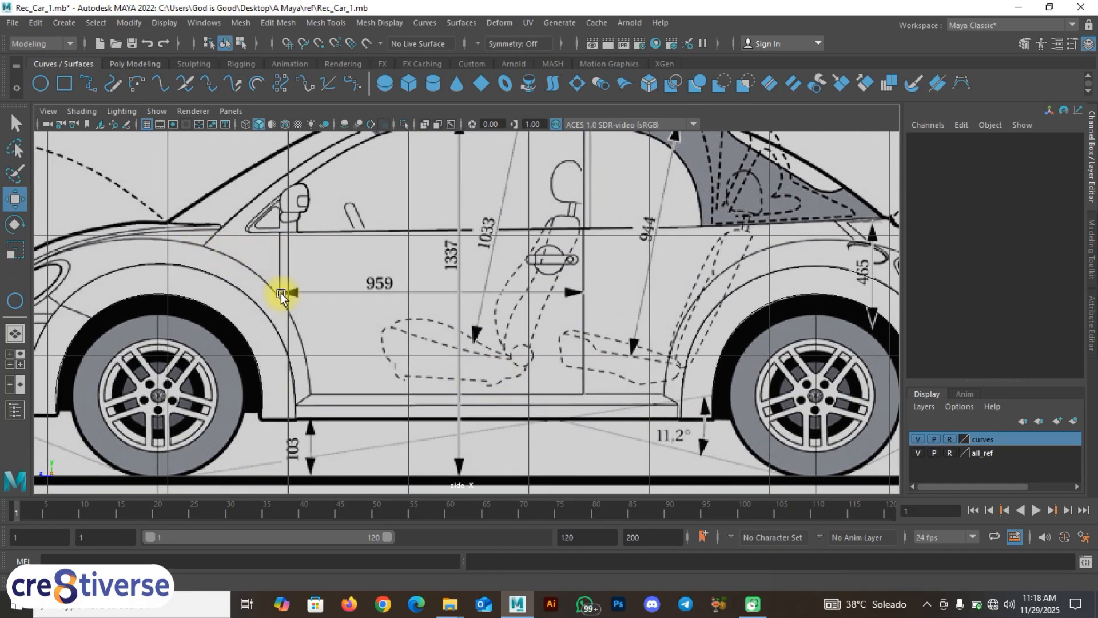
middle_click_drag(393, 311, 453, 323, "alt")
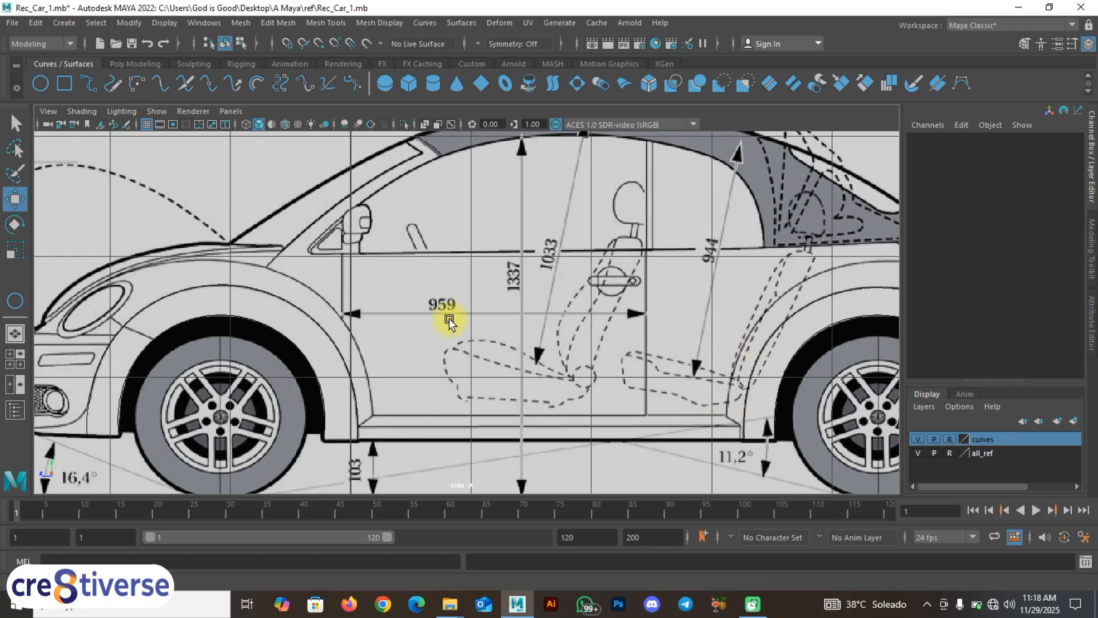
left_click(86, 83)
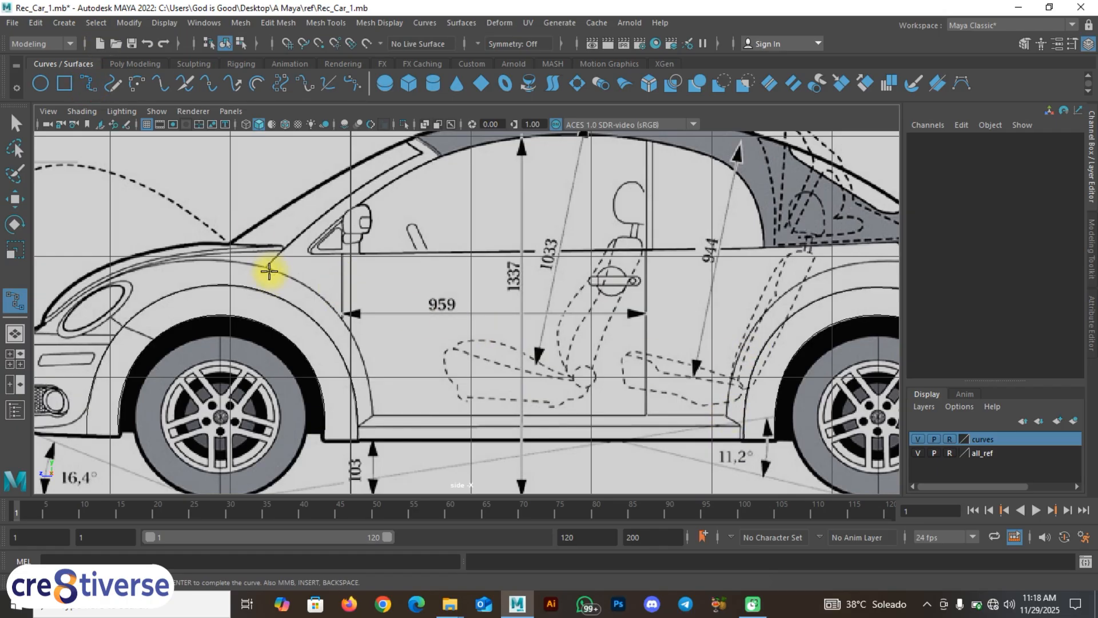
left_click(268, 266)
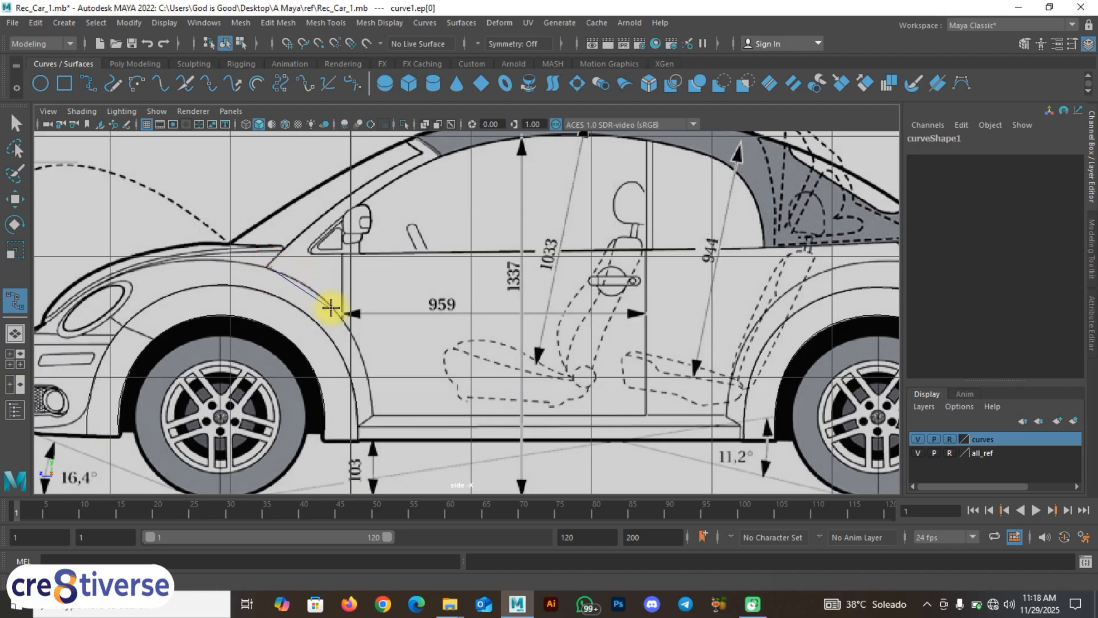
left_click_drag(331, 308, 366, 368)
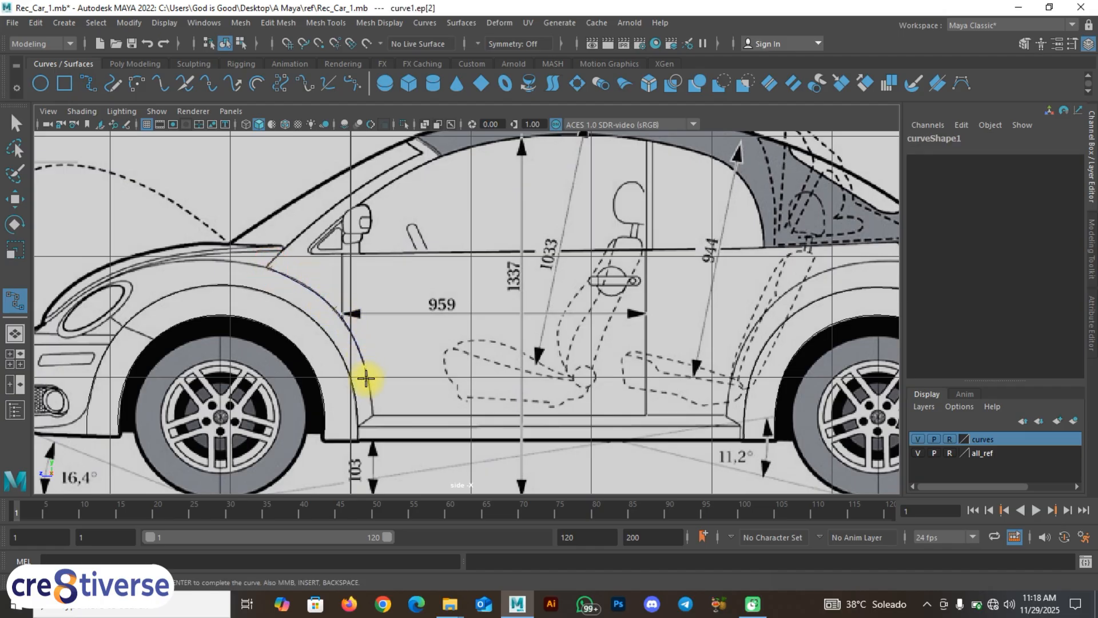
left_click(369, 389)
left_click(373, 417)
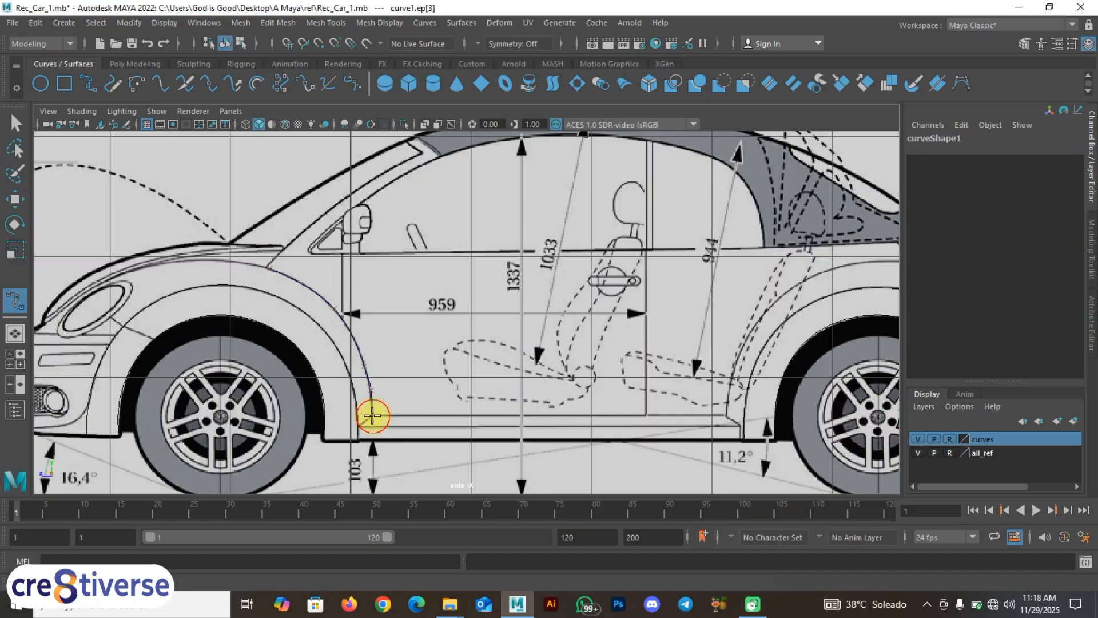
left_click(417, 417)
left_click(446, 418)
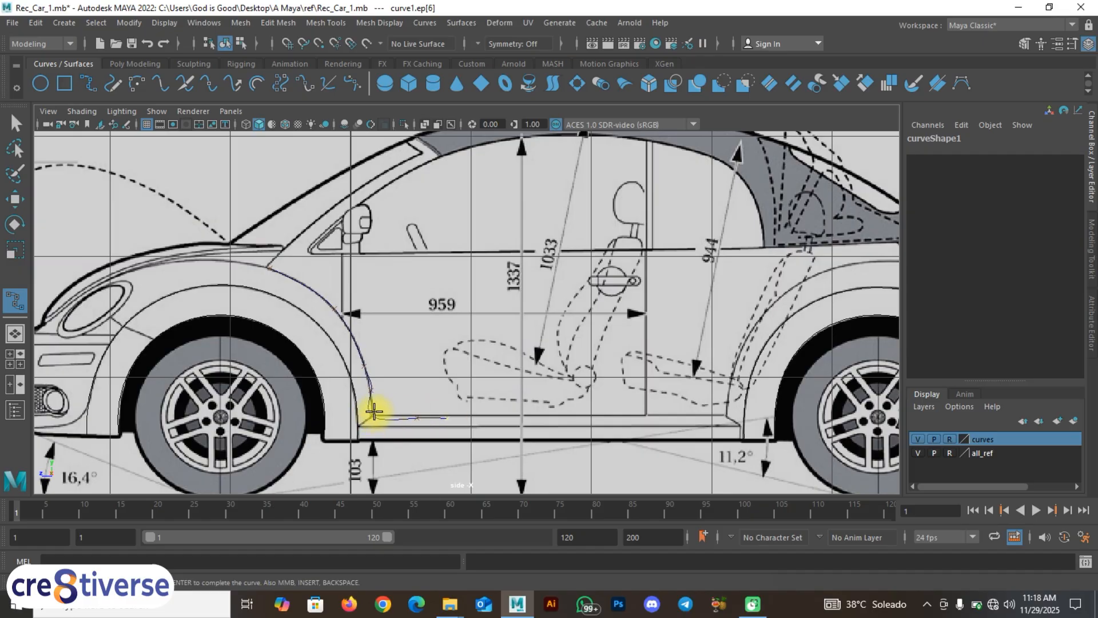
scroll(373, 417, "up", 3)
middle_click_drag(358, 447, 363, 407, "alt")
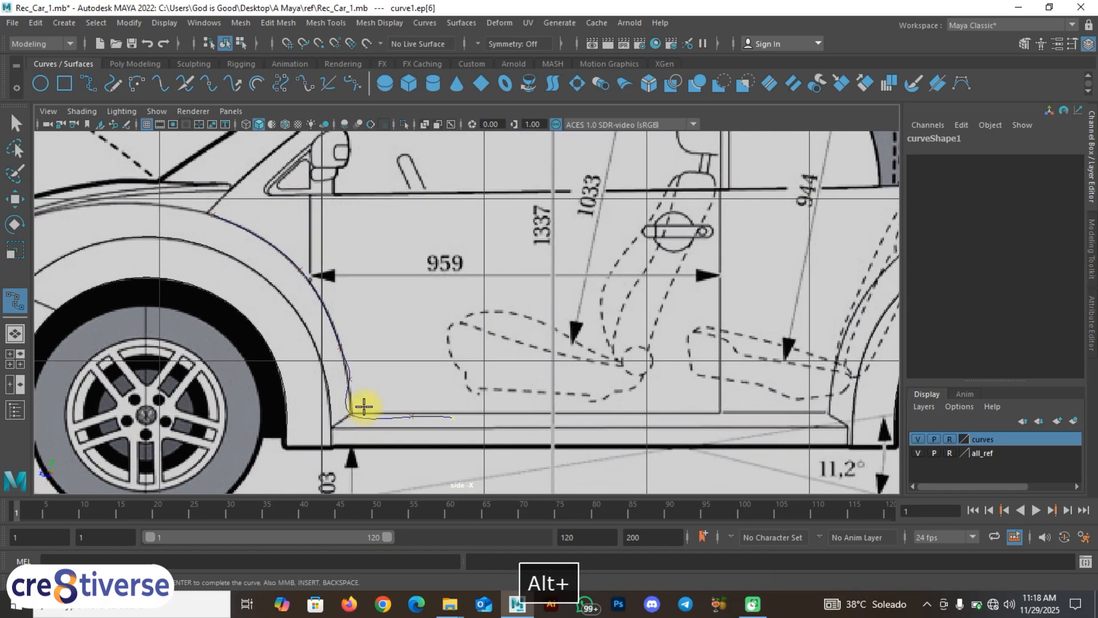
key("ctrl+z")
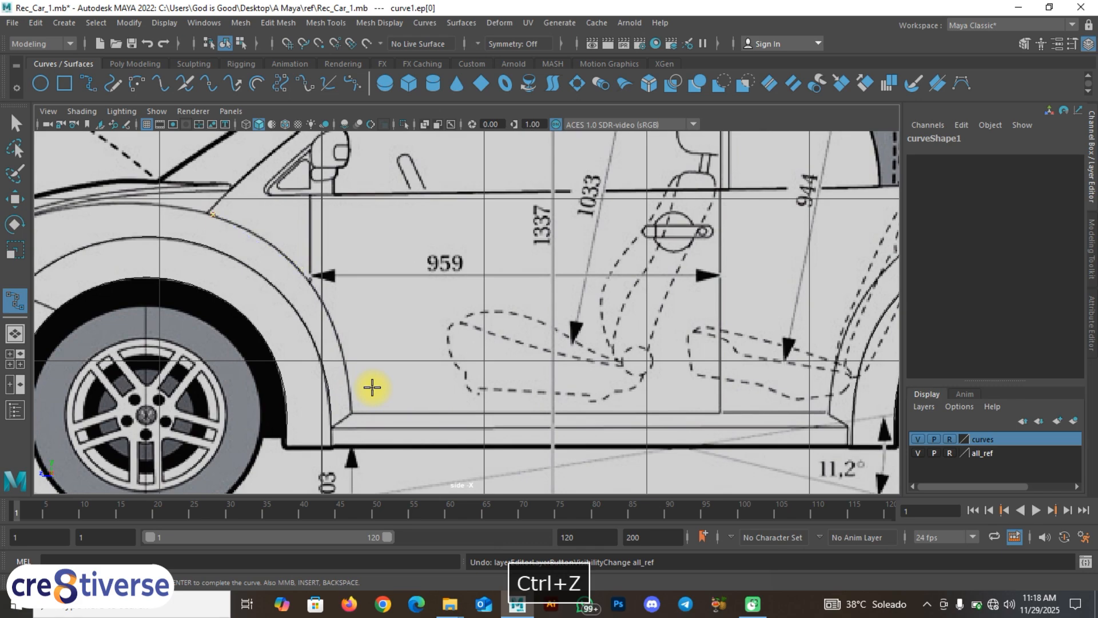
key("ctrl+z")
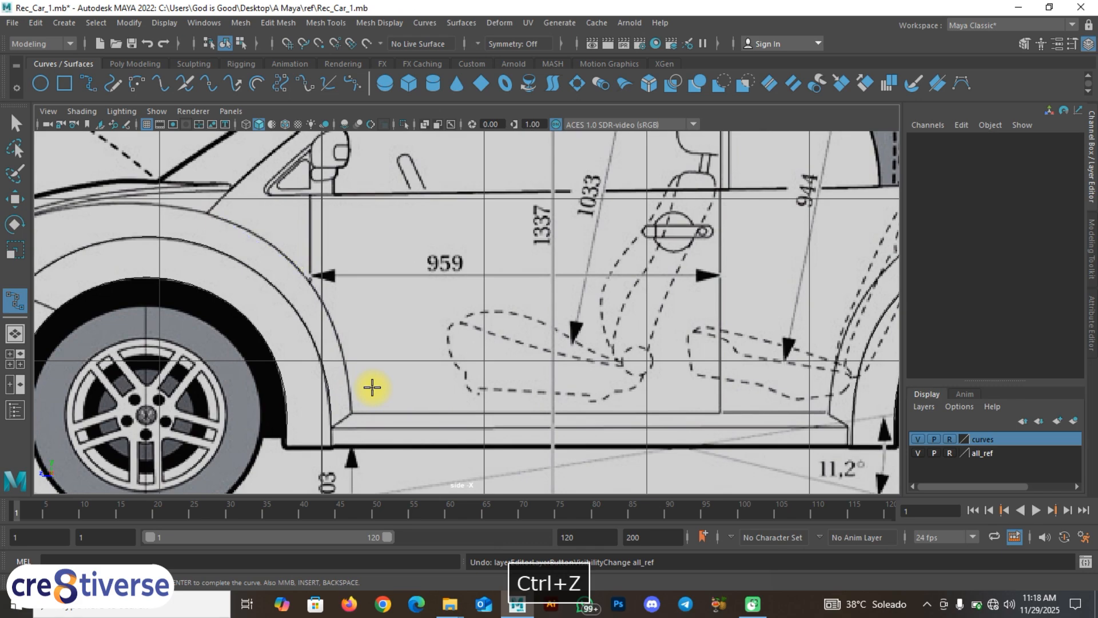
Step: Start a Bezier curve down the front fender line to the sill corner
left_click(353, 83)
scroll(203, 227, "up", 2)
middle_click_drag(222, 203, 323, 268, "alt")
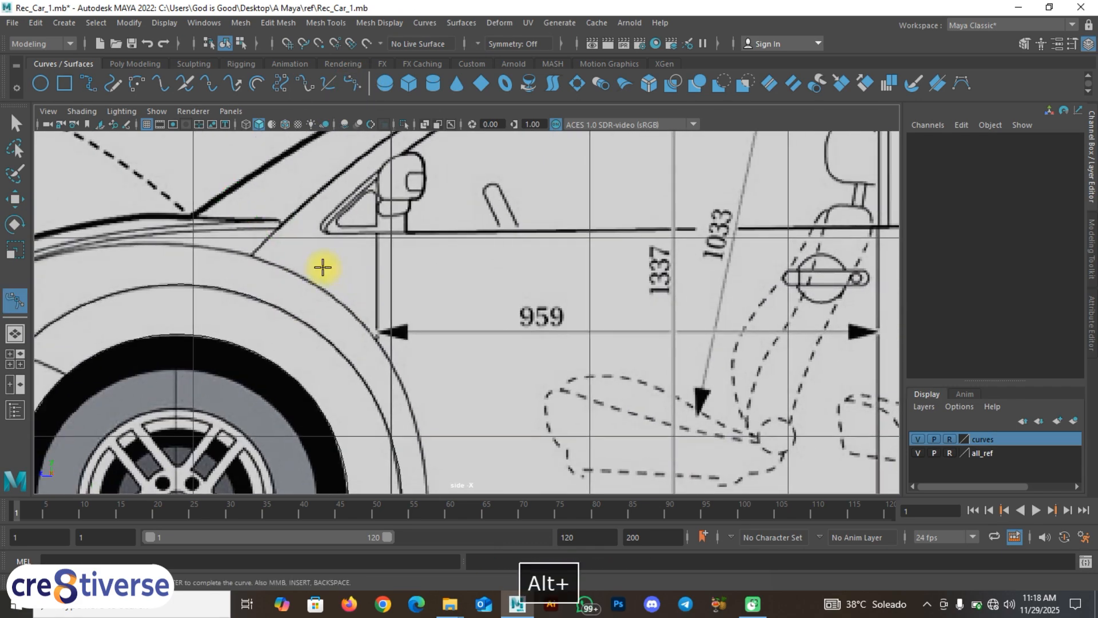
left_click(252, 256)
left_click(312, 281)
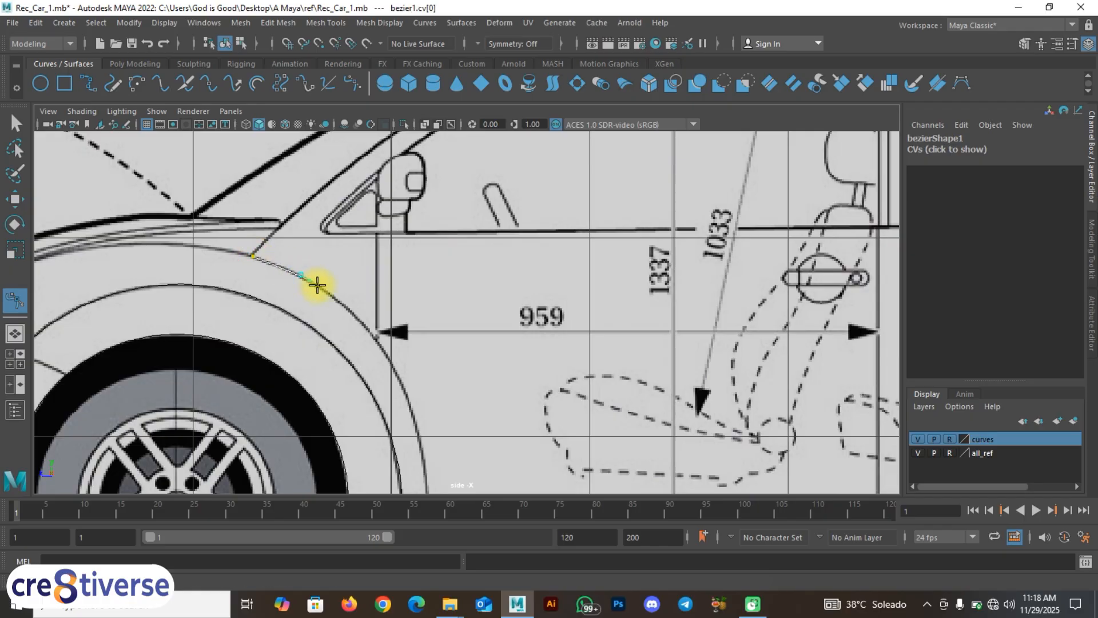
left_click(366, 329)
left_click(375, 337)
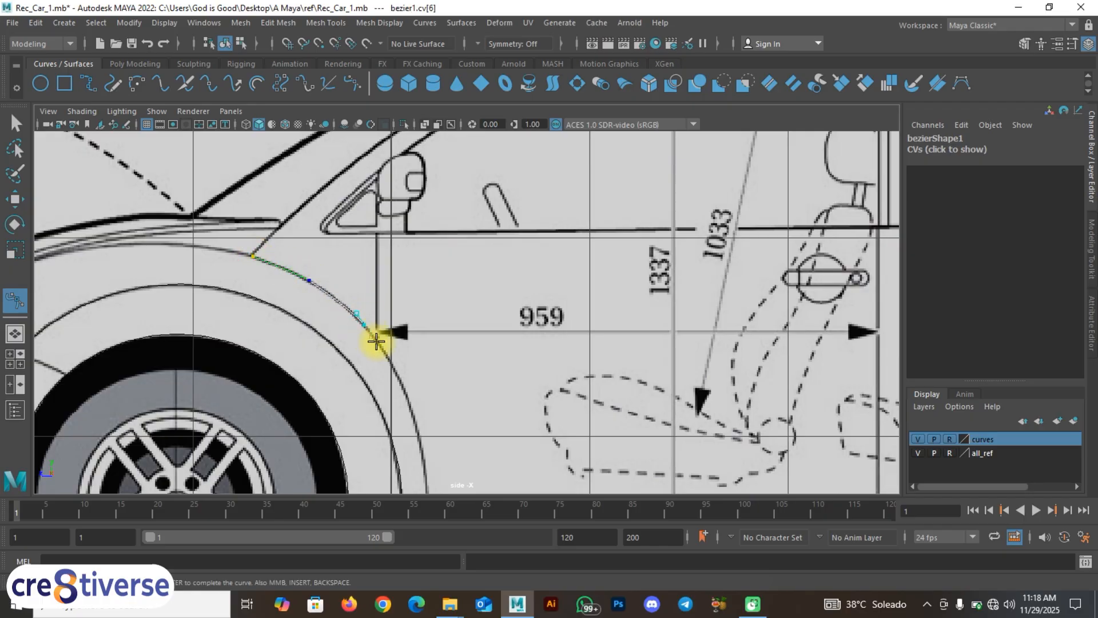
middle_click_drag(392, 326, 381, 302, "alt")
left_click(381, 304)
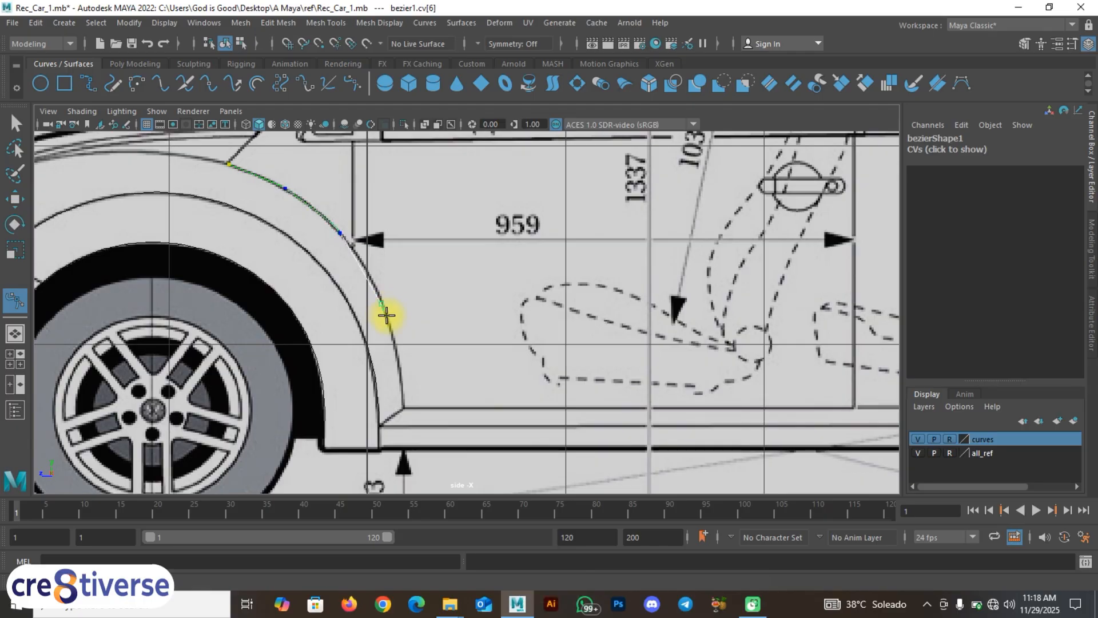
left_click(397, 373)
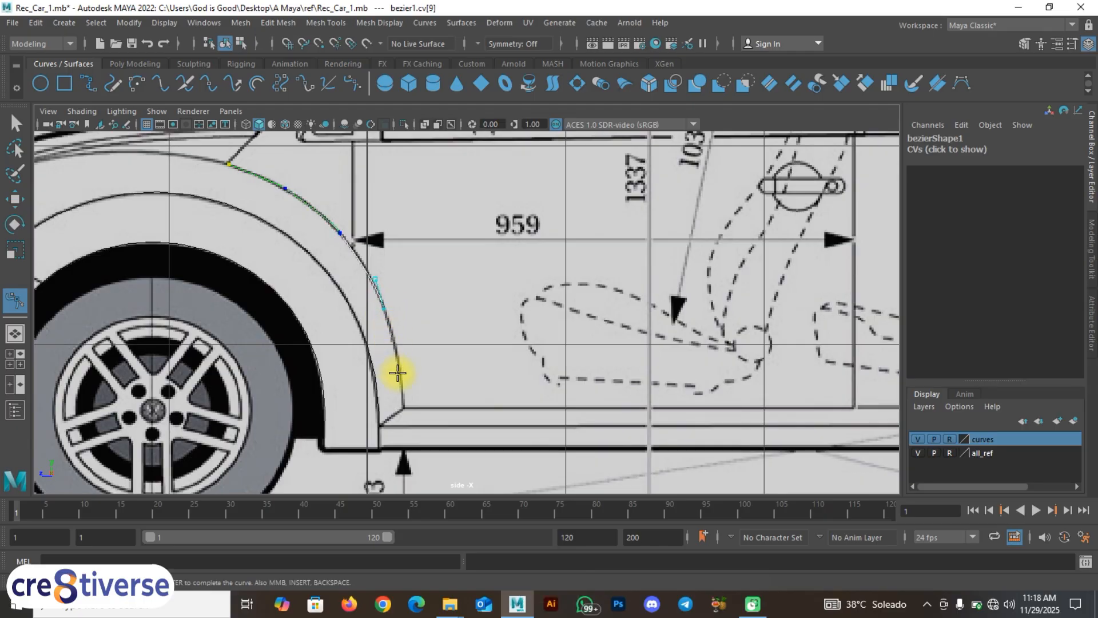
left_click(399, 373)
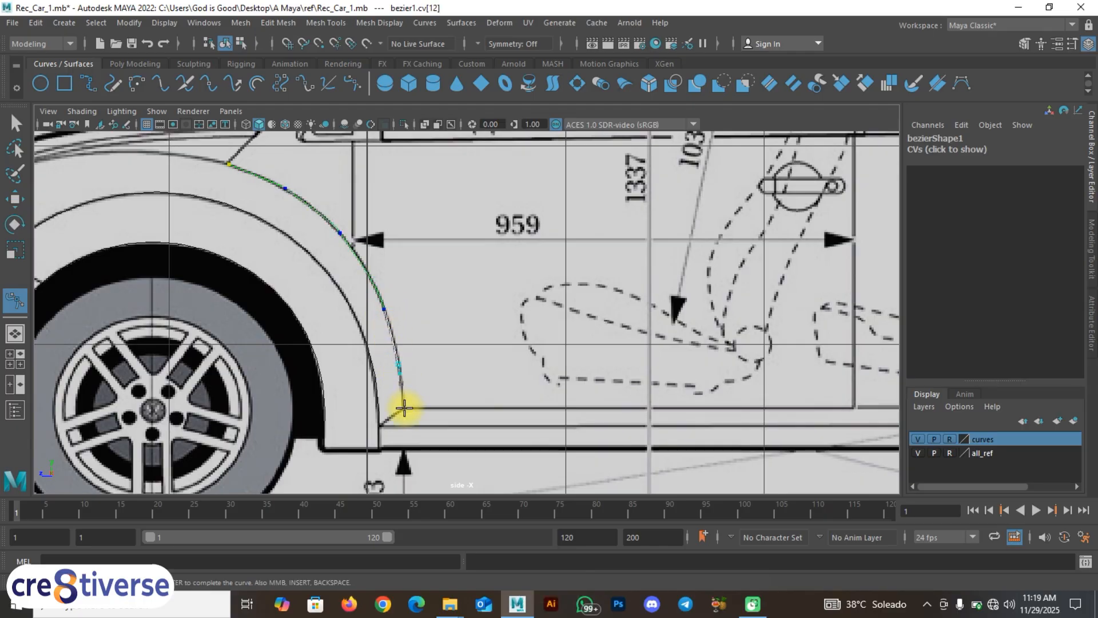
left_click(403, 408)
Step: Continue the Bezier curve along the door sill to the base of the rear wheel arch
middle_click_drag(518, 400, 361, 385, "alt")
left_click(498, 408)
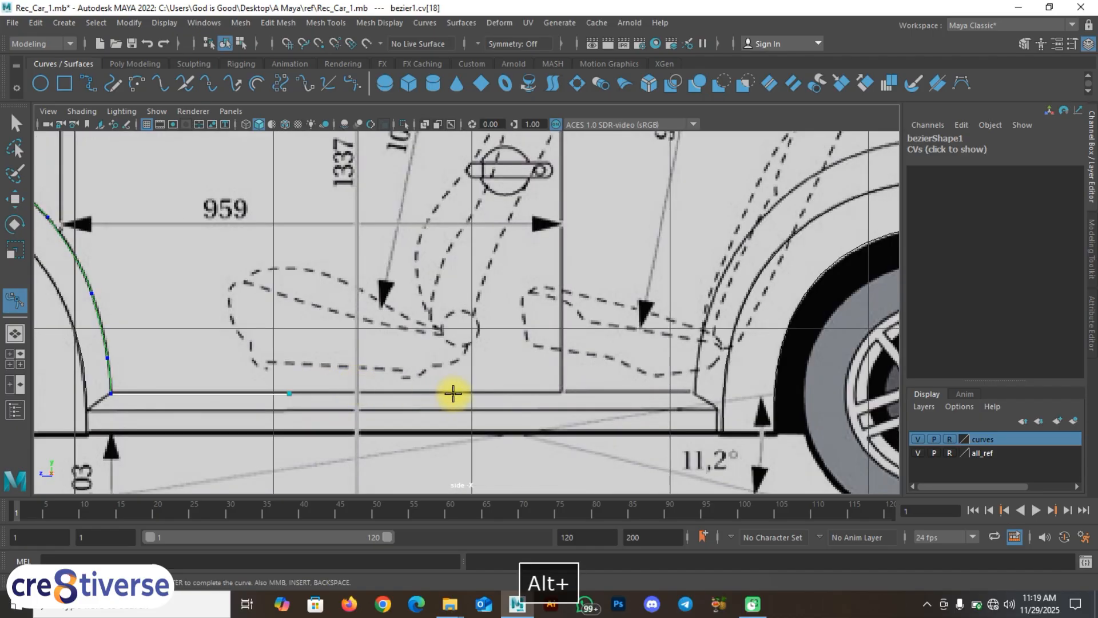
left_click(457, 394)
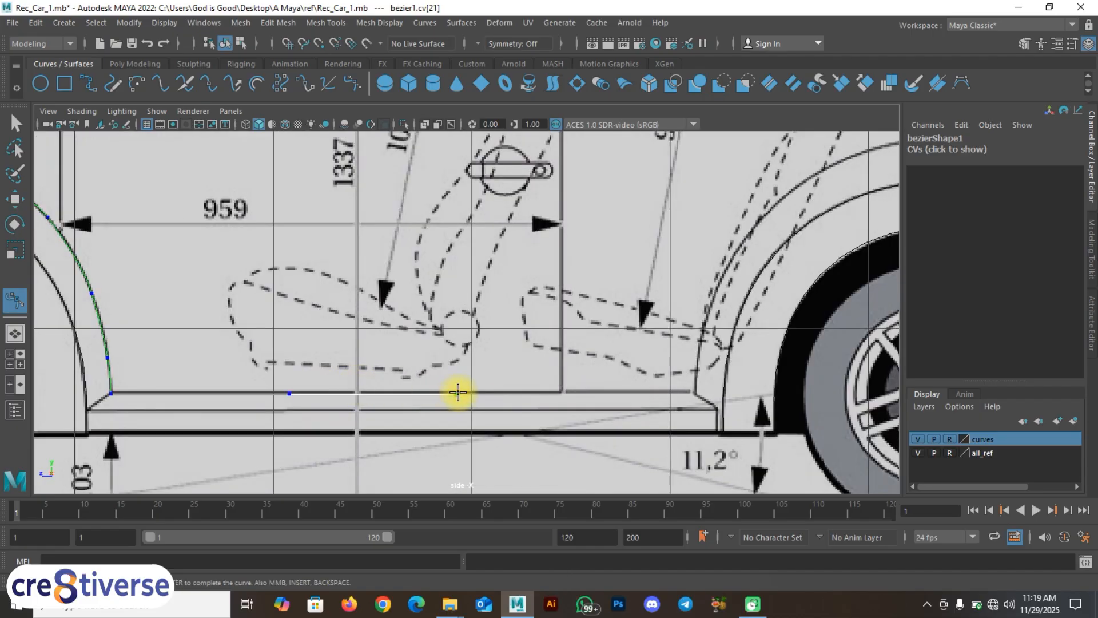
left_click(612, 393)
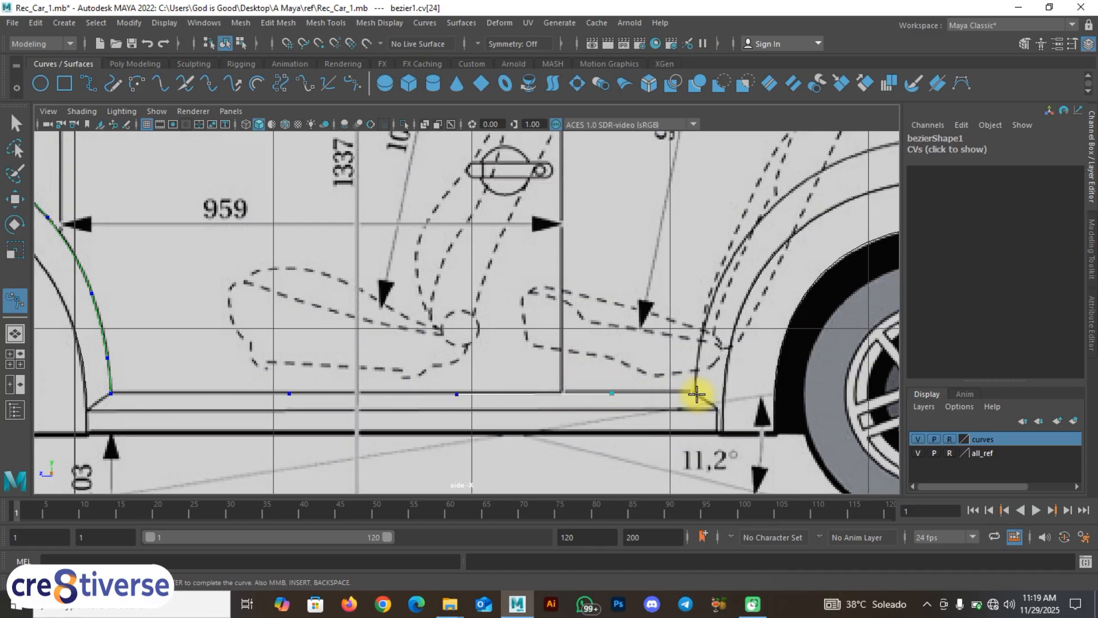
left_click(697, 393)
middle_click_drag(743, 318, 573, 365, "alt")
left_click(571, 351)
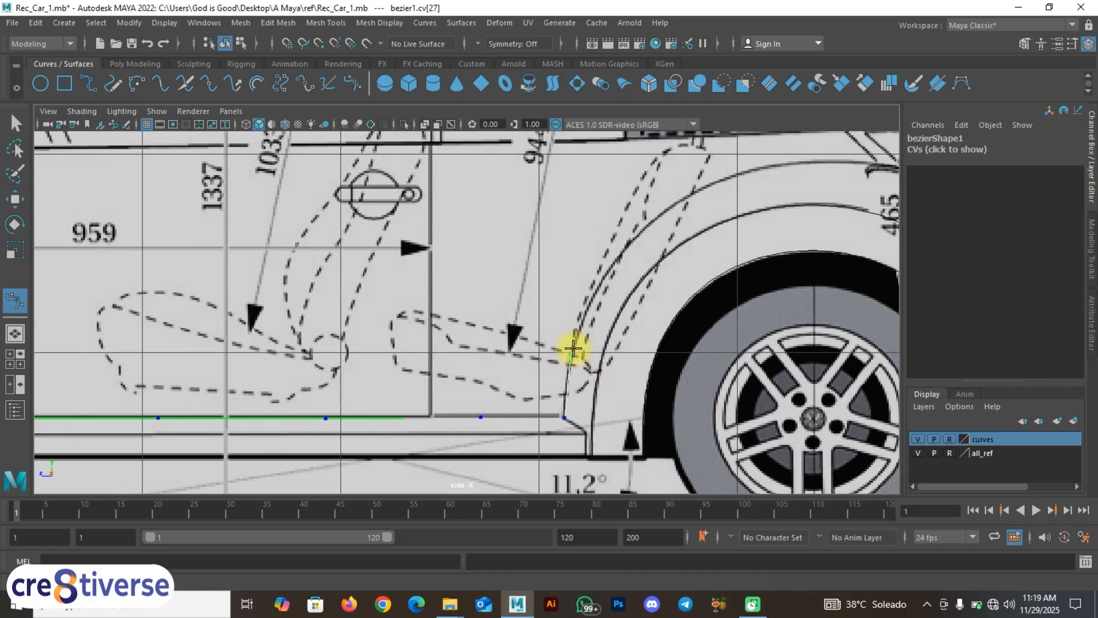
left_click_drag(575, 343, 575, 344)
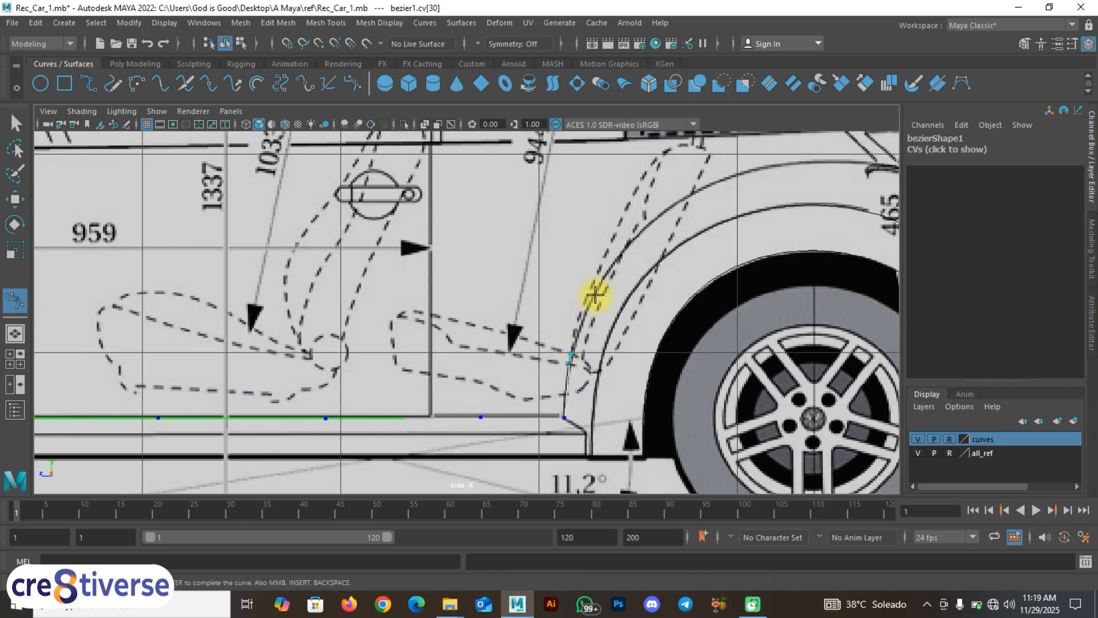
Step: Carry the Bezier curve up and over the wheel arch, then complete the curve
left_click(595, 294)
left_click_drag(600, 285, 610, 260)
middle_click_drag(643, 223, 507, 284, "alt")
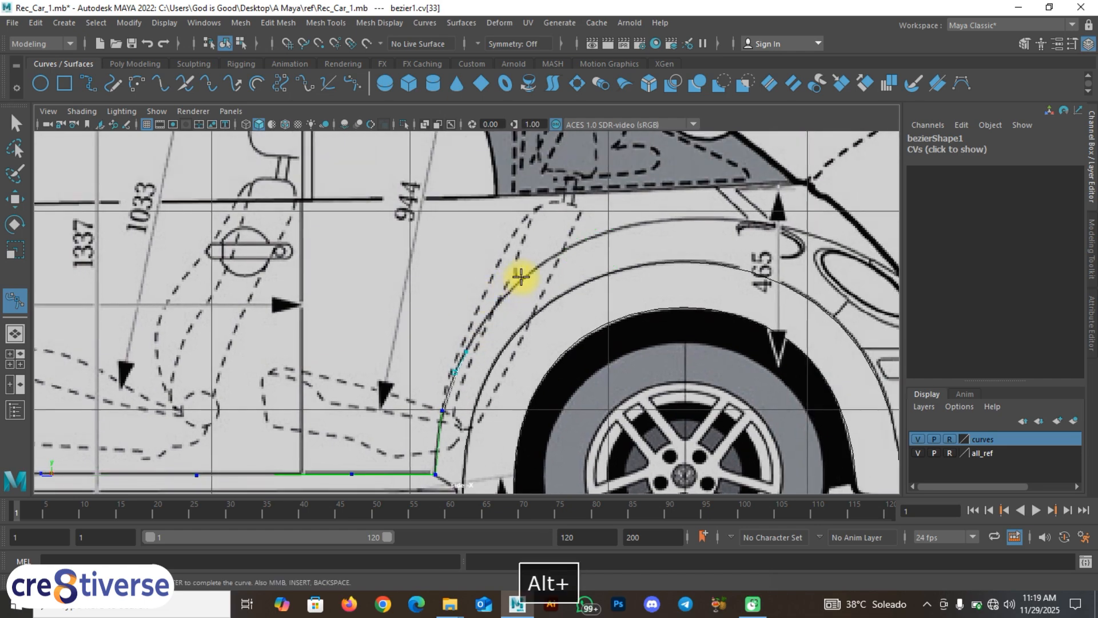
left_click_drag(525, 276, 538, 268)
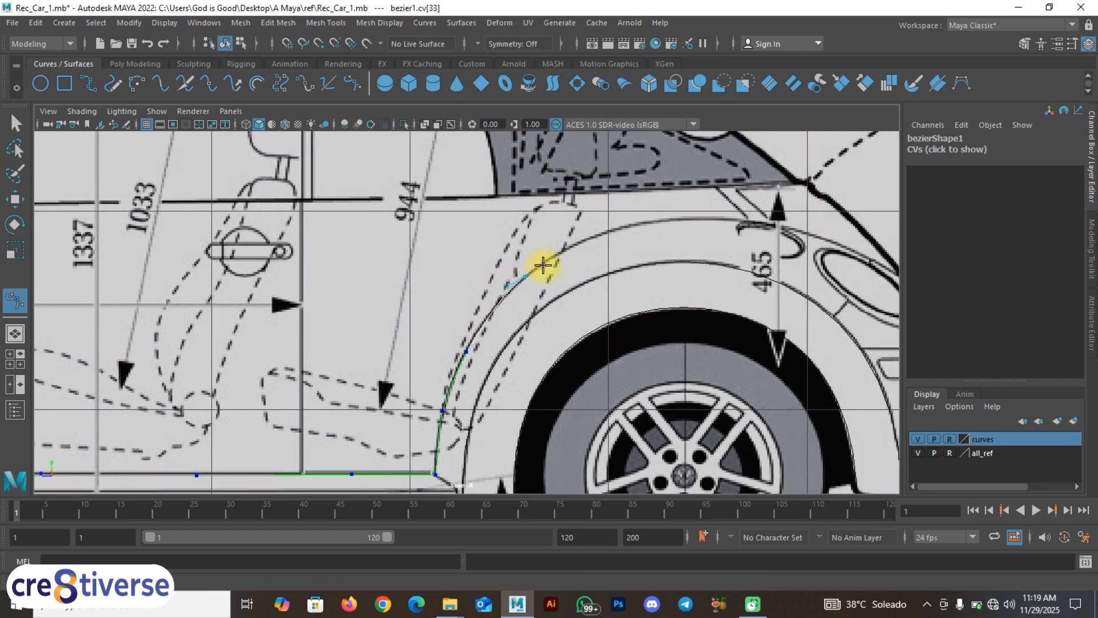
left_click(592, 236)
left_click_drag(609, 232, 628, 227)
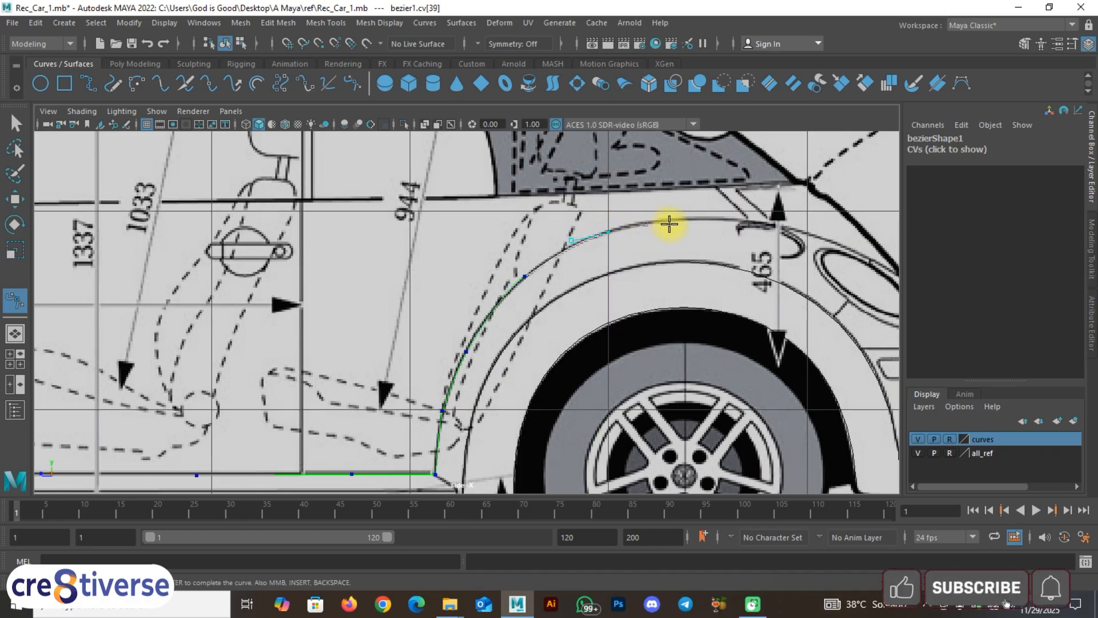
left_click_drag(681, 220, 710, 222)
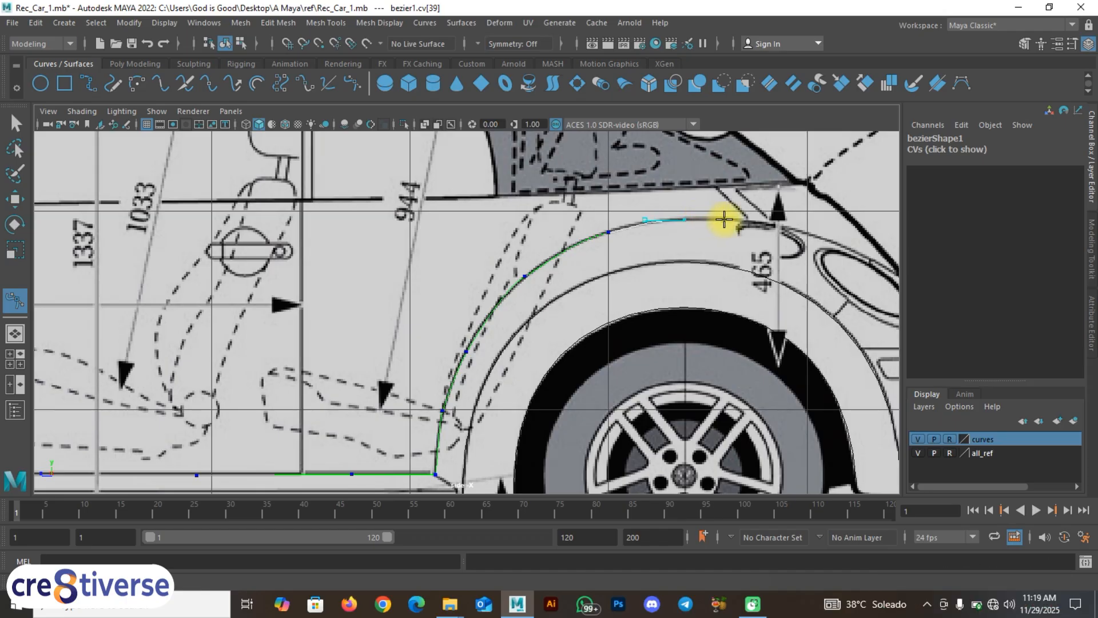
left_click(724, 219)
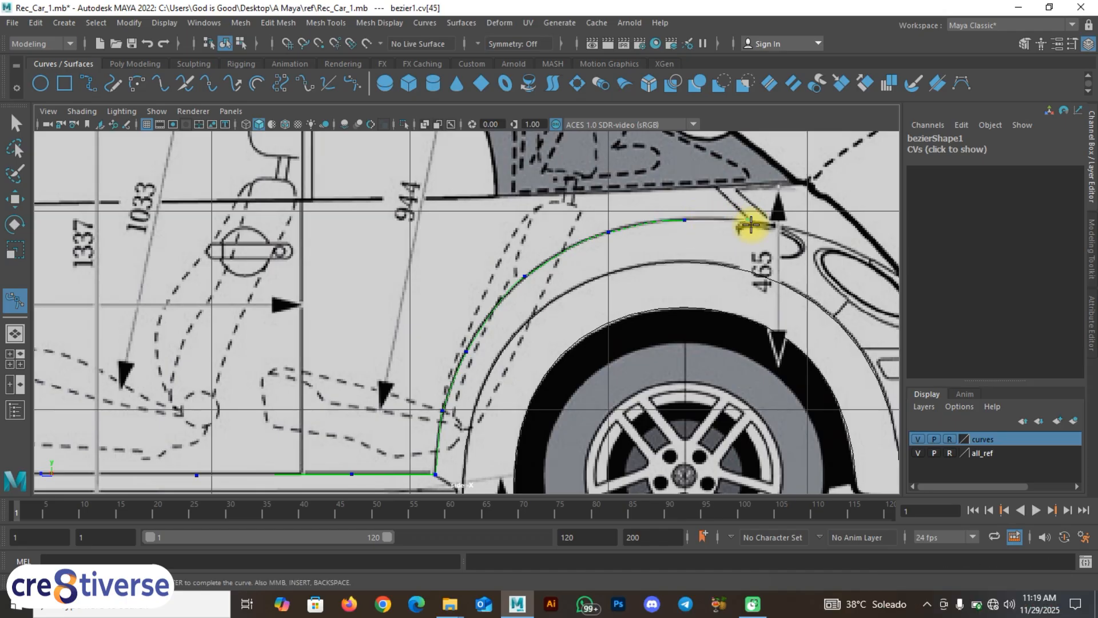
left_click(748, 226)
right_click_drag(748, 226, 754, 208)
right_click_drag(664, 252, 422, 371, "alt")
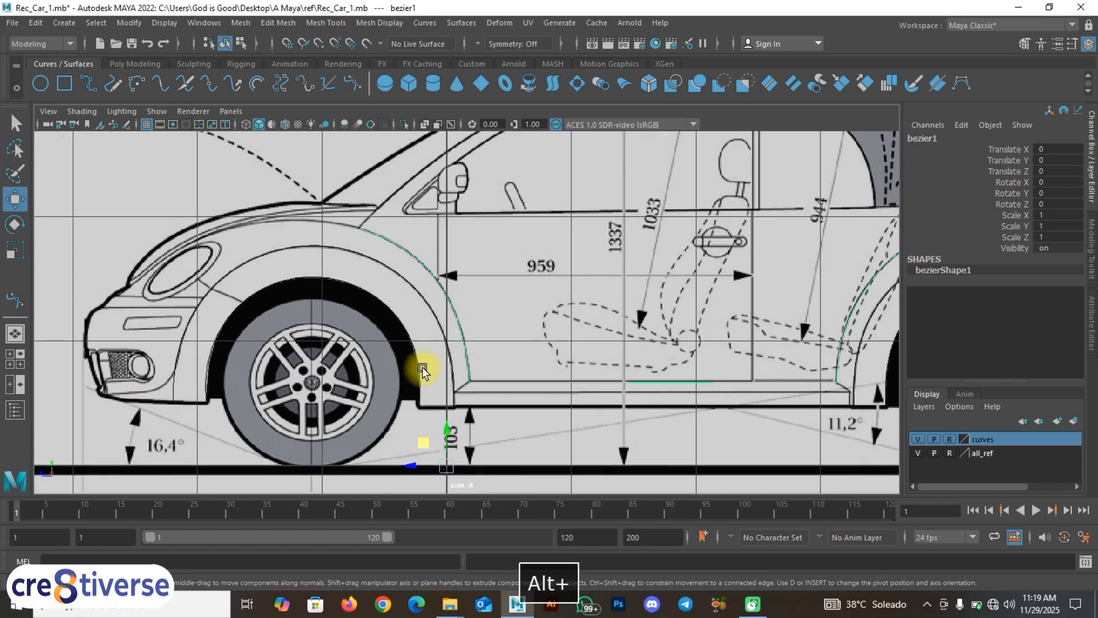
Step: Select bezier1 and slide it outward in the front view to Translate X 1.508
left_click(531, 339)
left_click(456, 323)
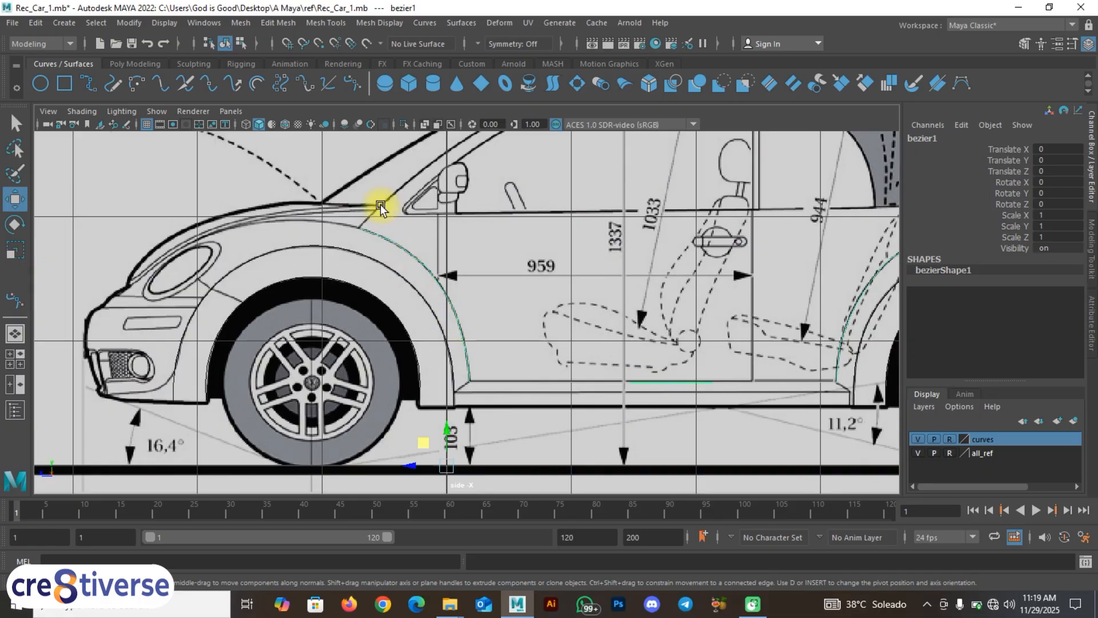
key("space")
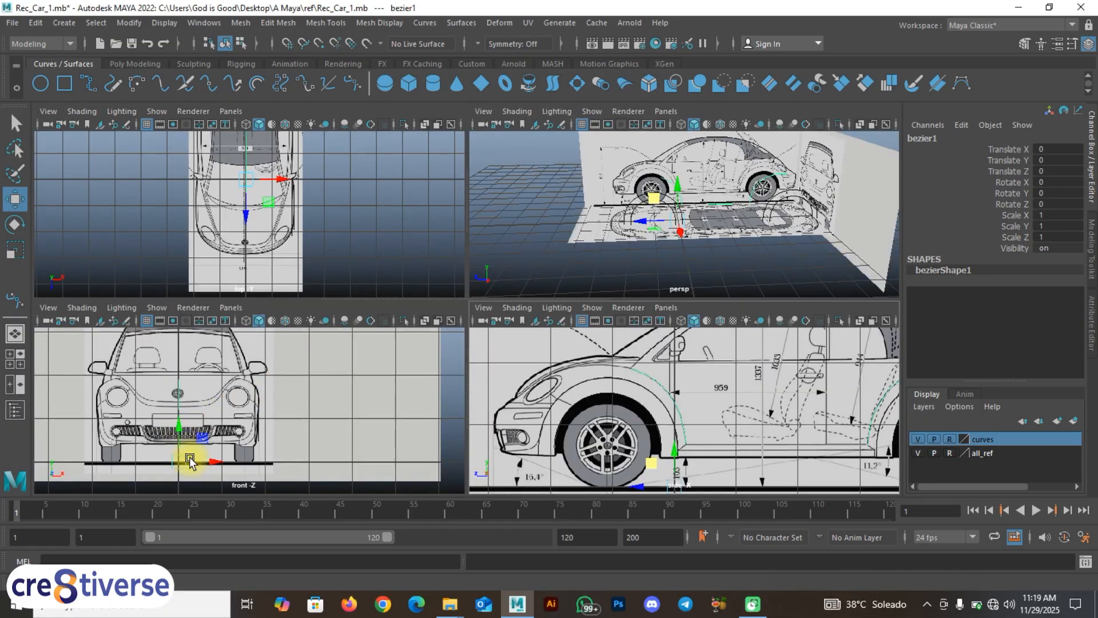
left_click_drag(190, 462, 198, 435)
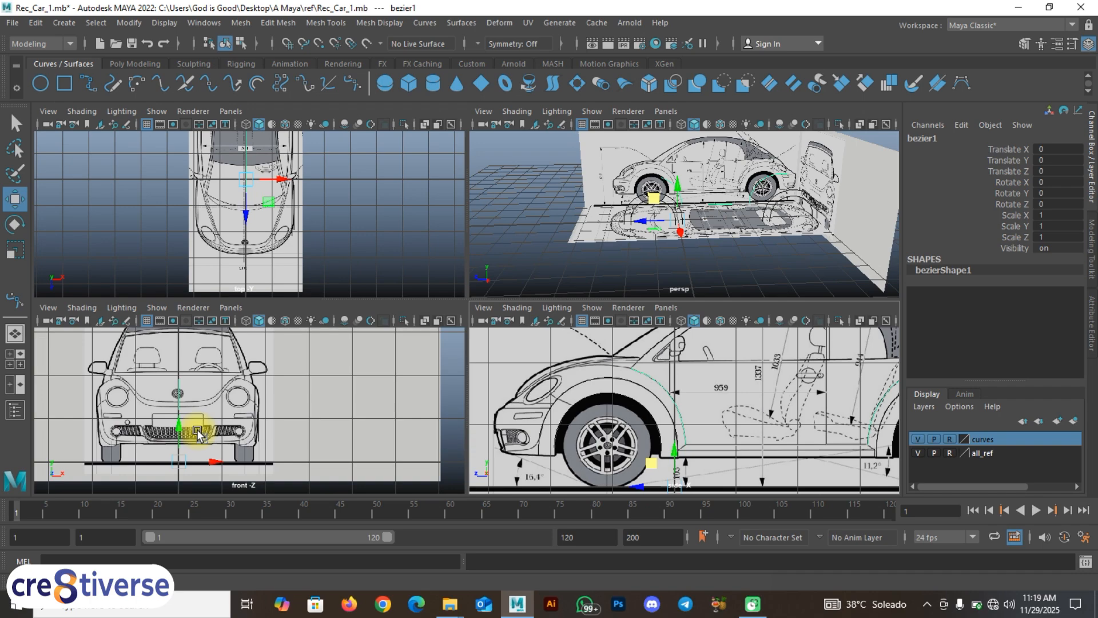
middle_click_drag(264, 216, 265, 240, "alt")
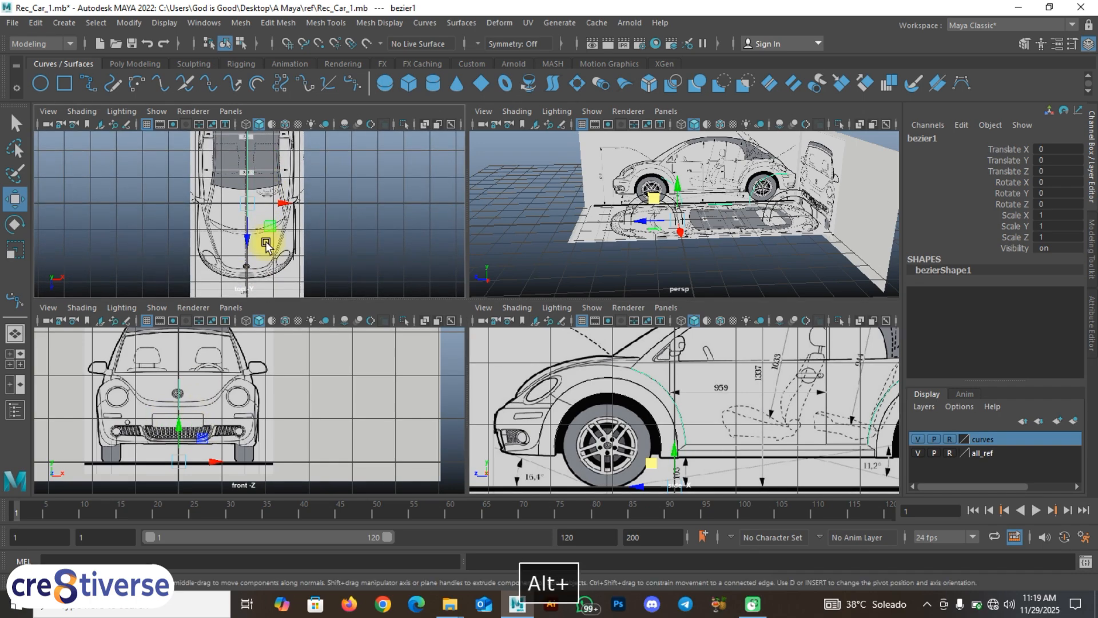
key("space")
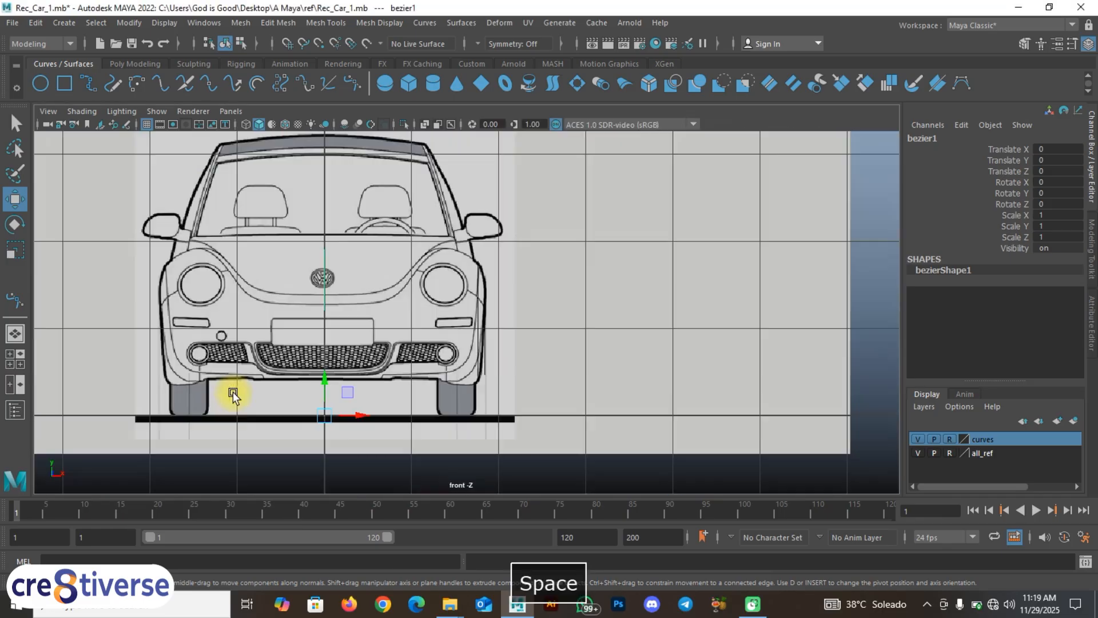
left_click_drag(329, 439, 338, 438)
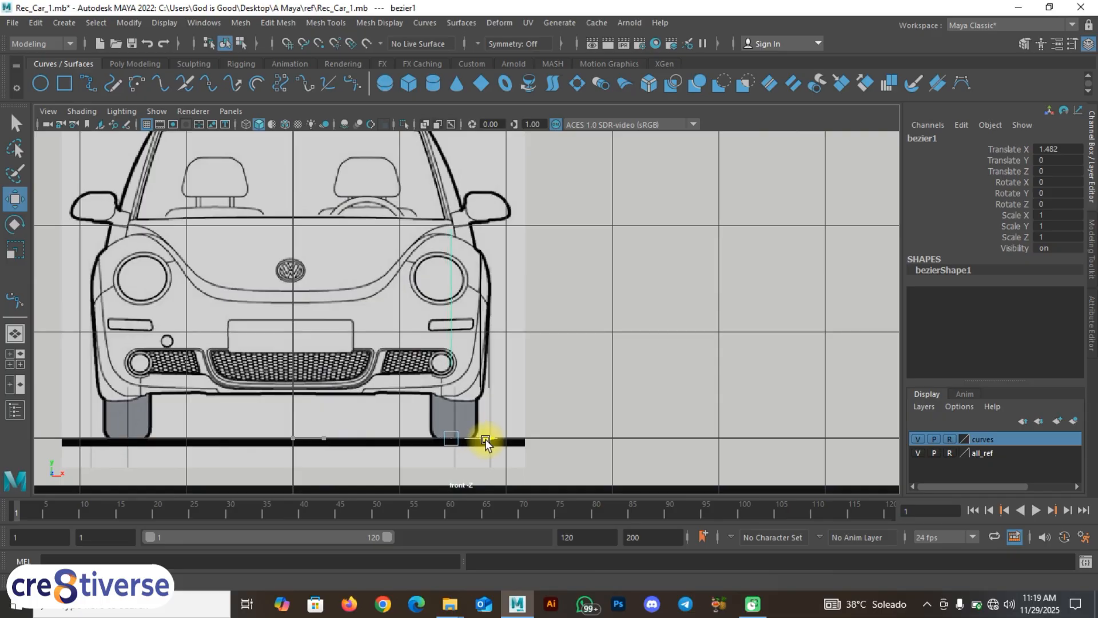
left_click_drag(487, 440, 488, 440)
Step: Zoom in on the fender in front view, then orbit the perspective view to check placement
scroll(451, 283, "up", 3)
middle_click_drag(448, 251, 441, 296, "alt")
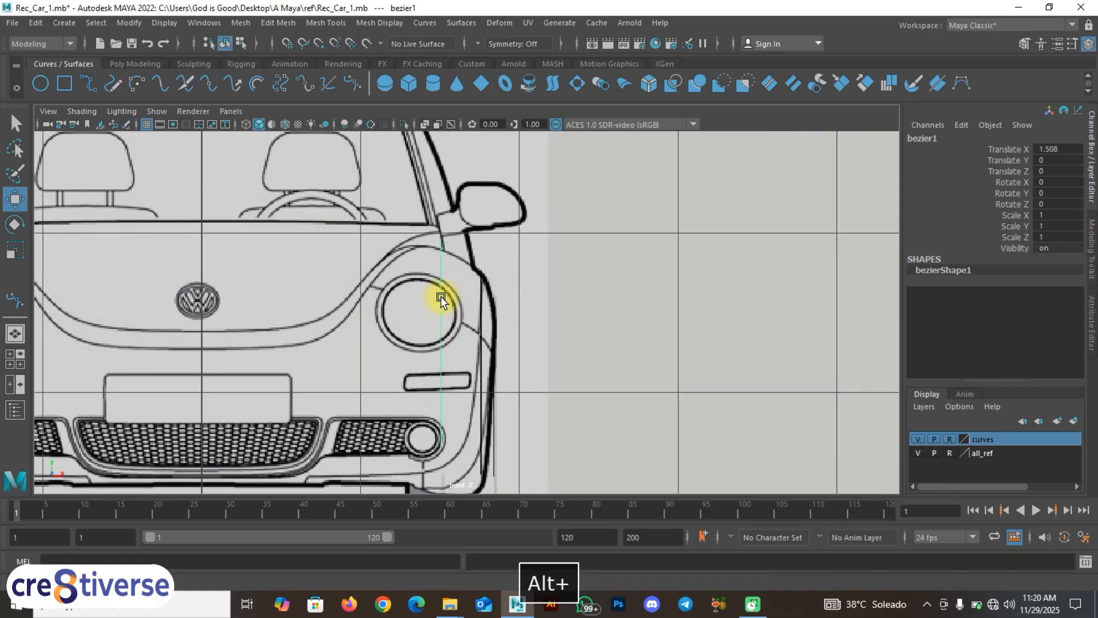
mouse_move(447, 379)
middle_mouse_down("alt")
mouse_move(441, 338)
mouse_move(444, 365)
middle_mouse_up("alt")
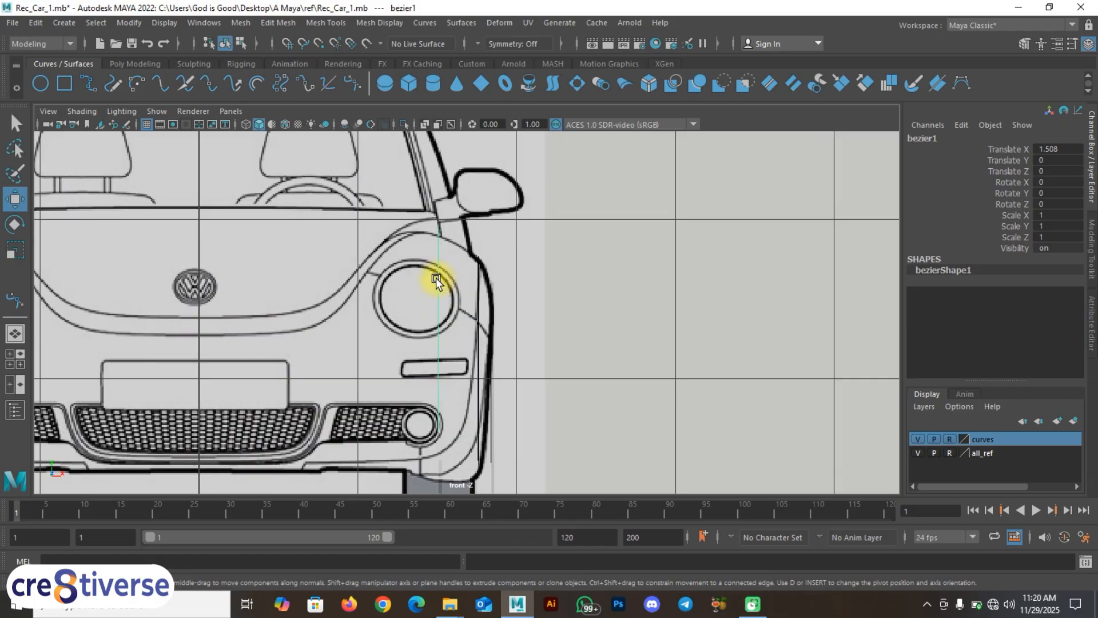
key("space")
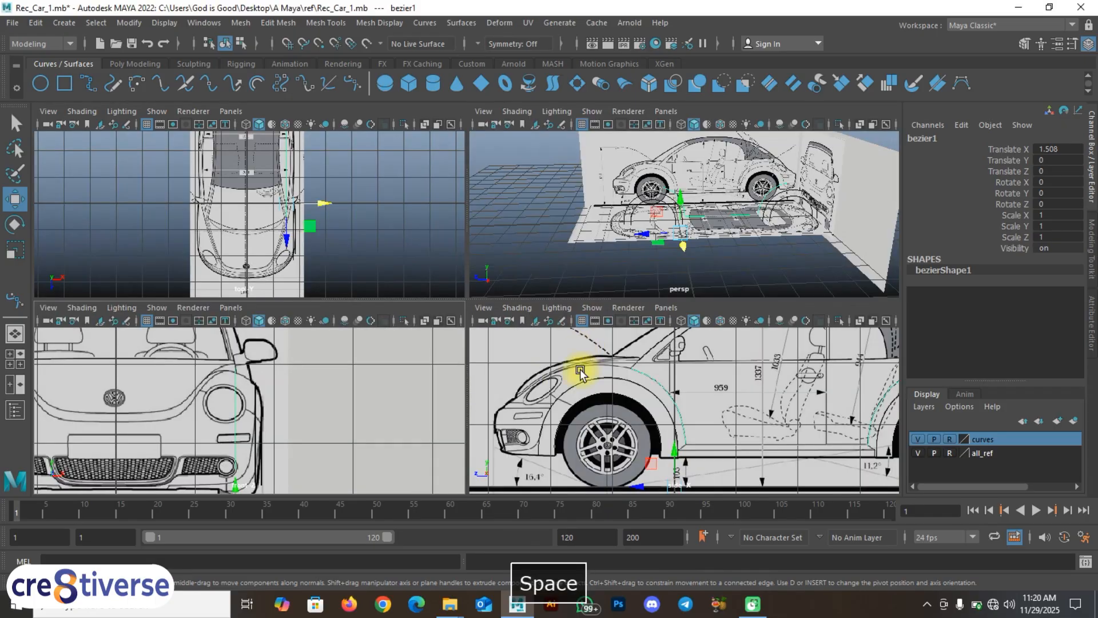
key("space")
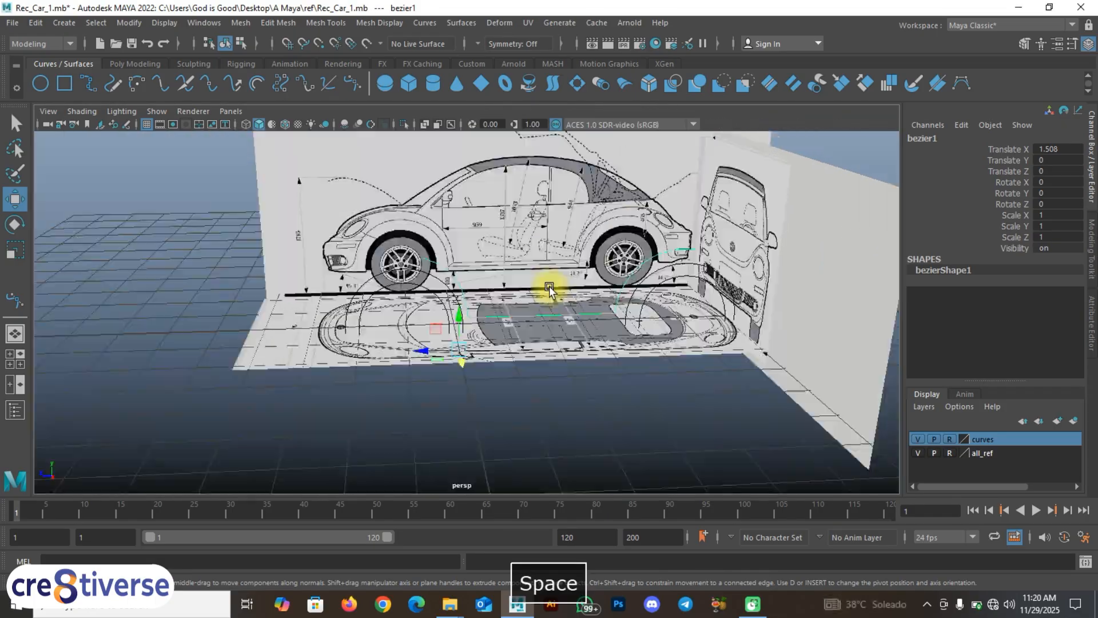
left_click_drag(466, 318, 490, 341, "alt")
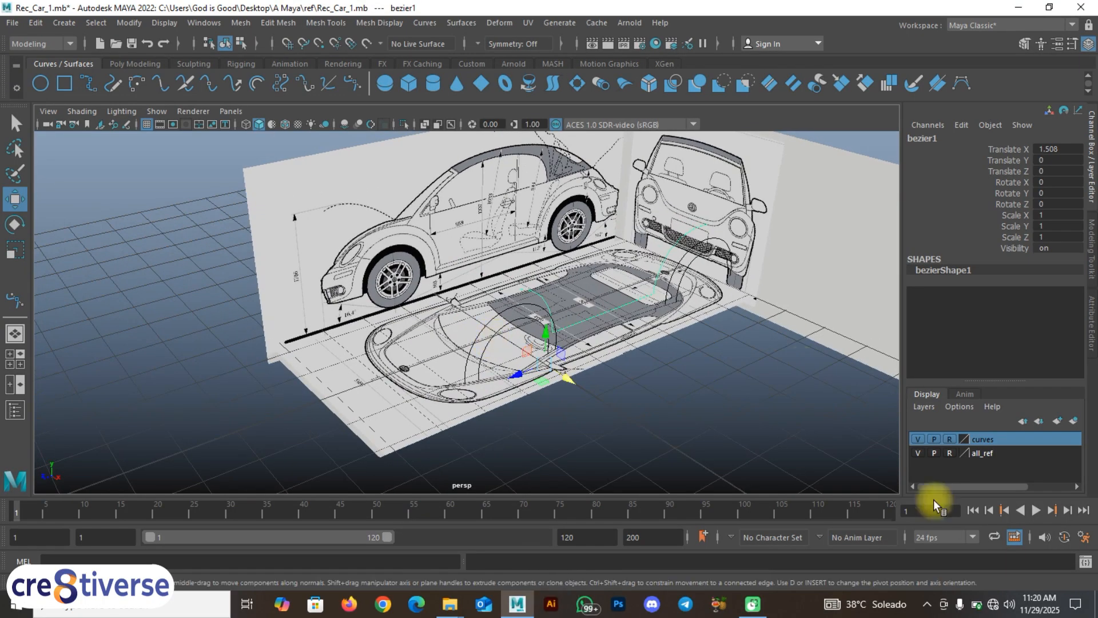
Step: Hide the all_ref blueprint layer to inspect the curves alone, then show it again in four views
left_click(917, 453)
left_click_drag(607, 423, 483, 410, "alt")
left_click(670, 427)
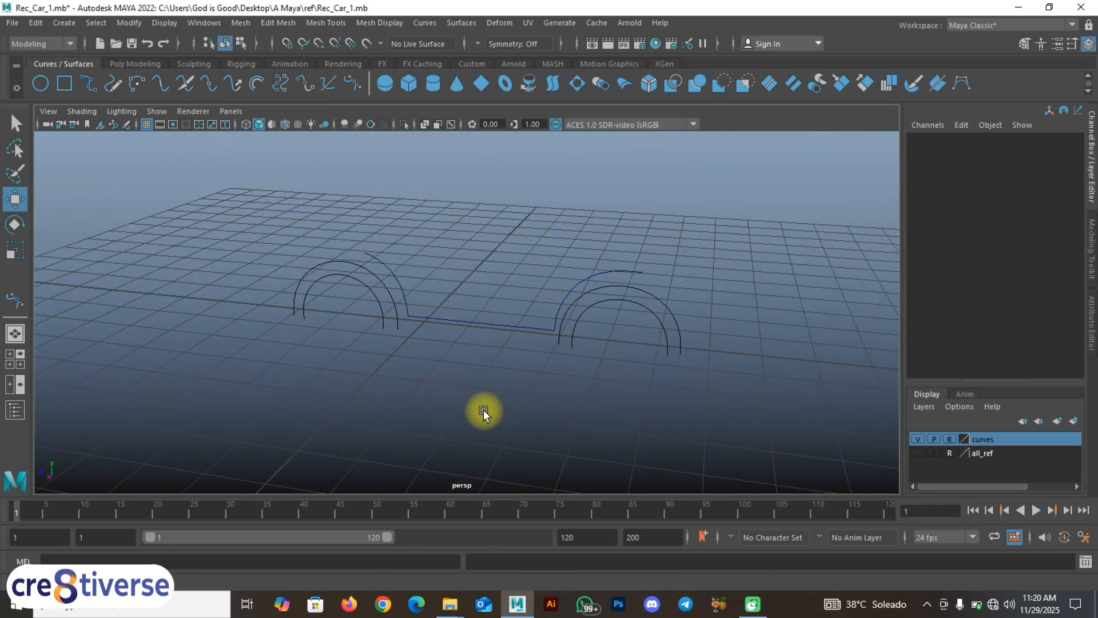
key("space")
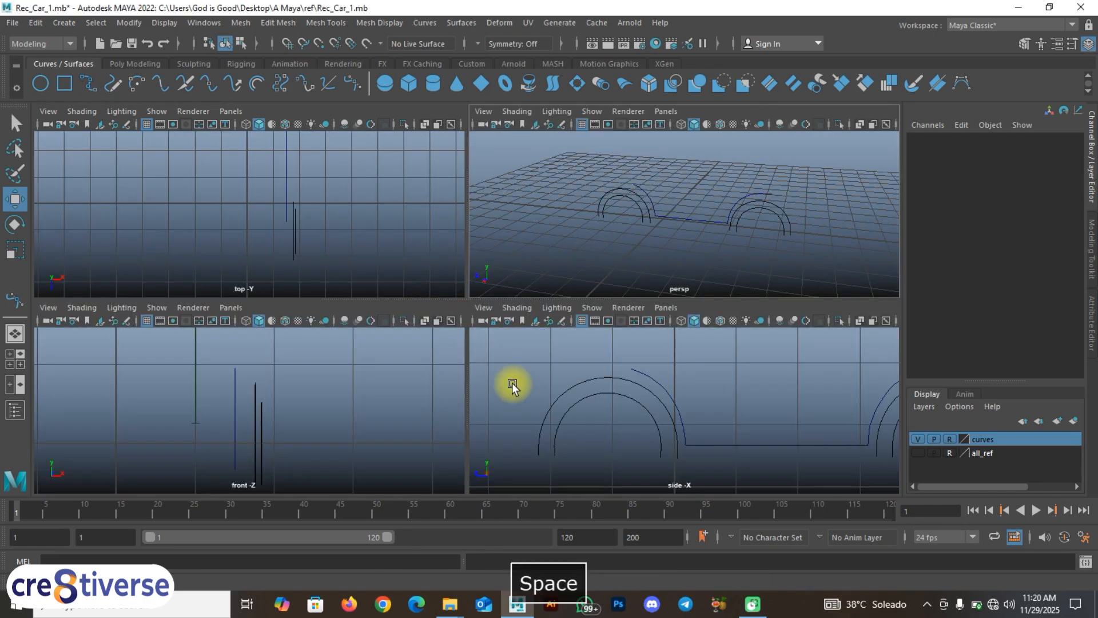
left_click(922, 455)
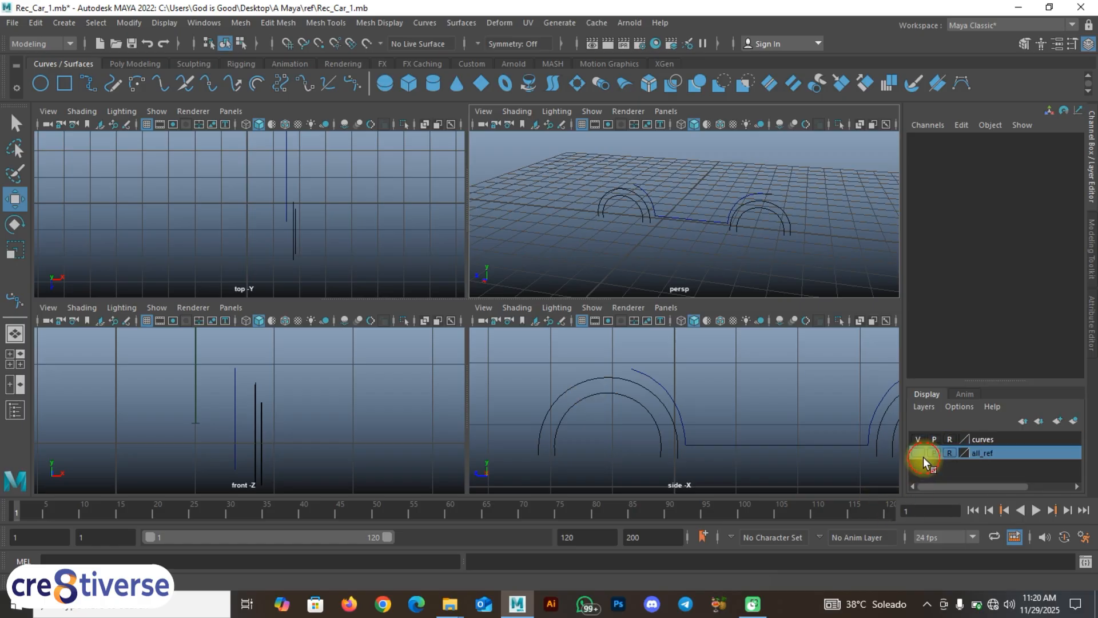
left_click(917, 452)
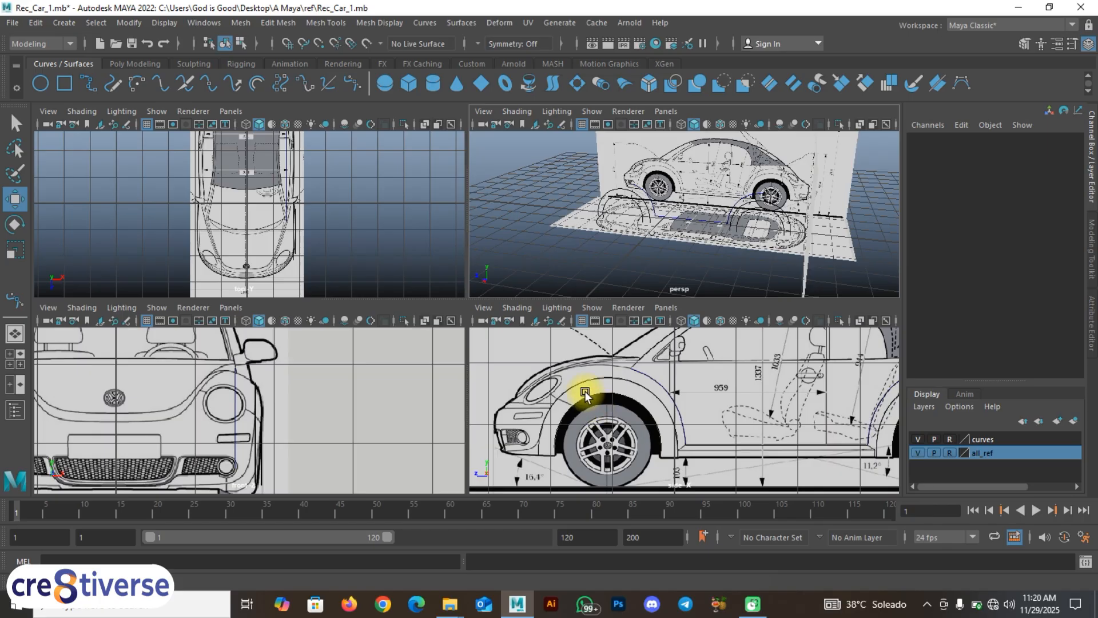
Step: Select the Bezier curve, frame the front fender, and pull a curve point onto the top-view outline
left_click(650, 378)
middle_click_drag(677, 400, 654, 427, "alt")
scroll(657, 412, "up", 3)
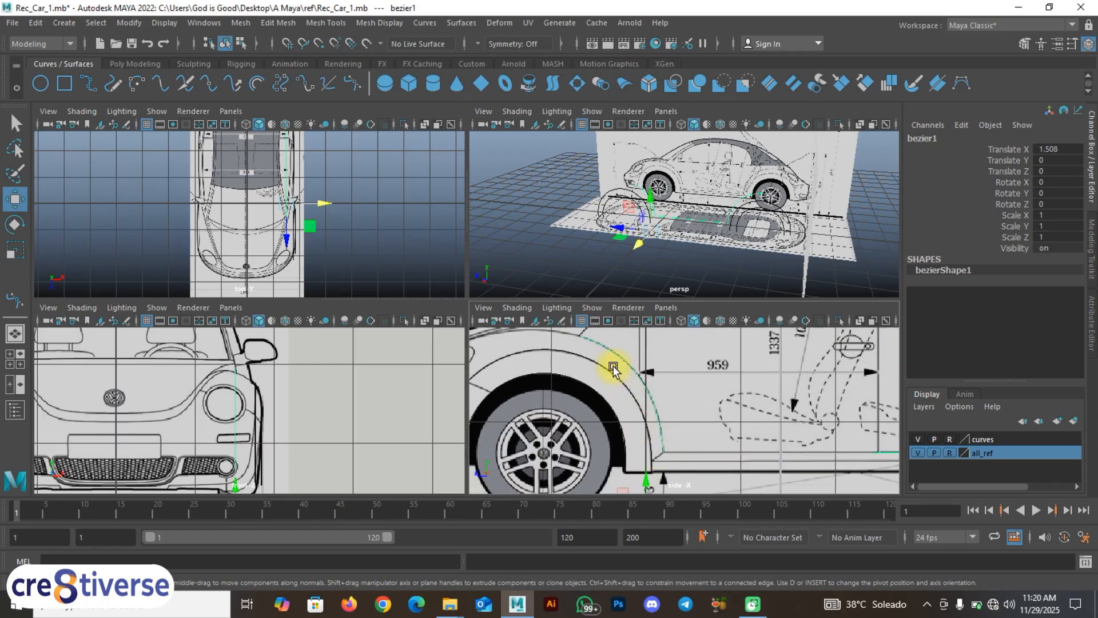
middle_click_drag(614, 369, 652, 378, "alt")
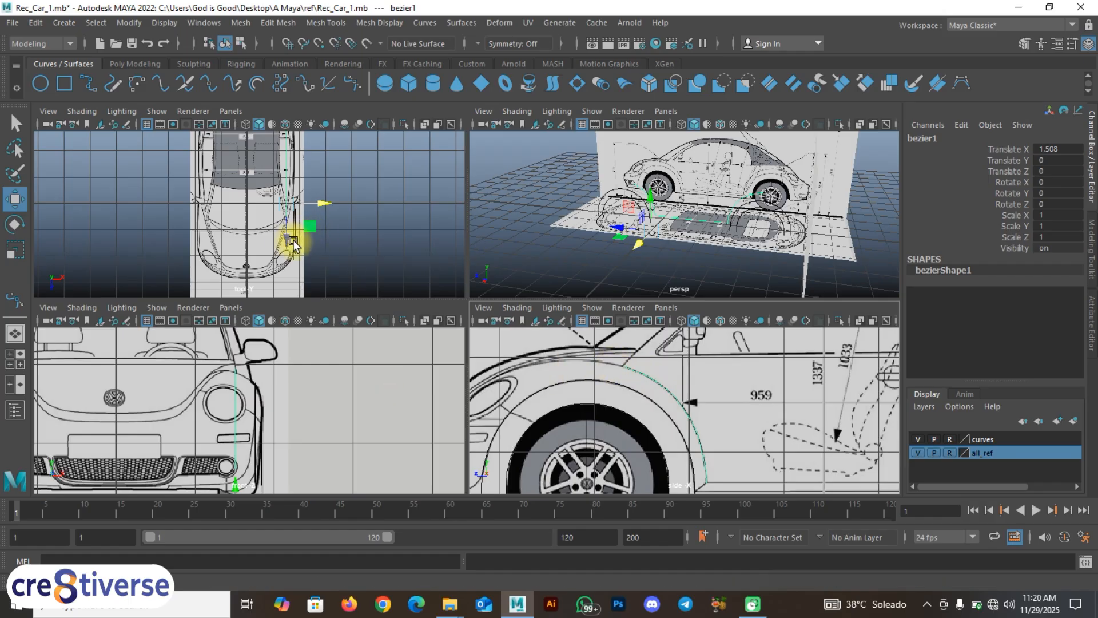
middle_click_drag(292, 240, 324, 220, "alt")
scroll(325, 216, "up", 3)
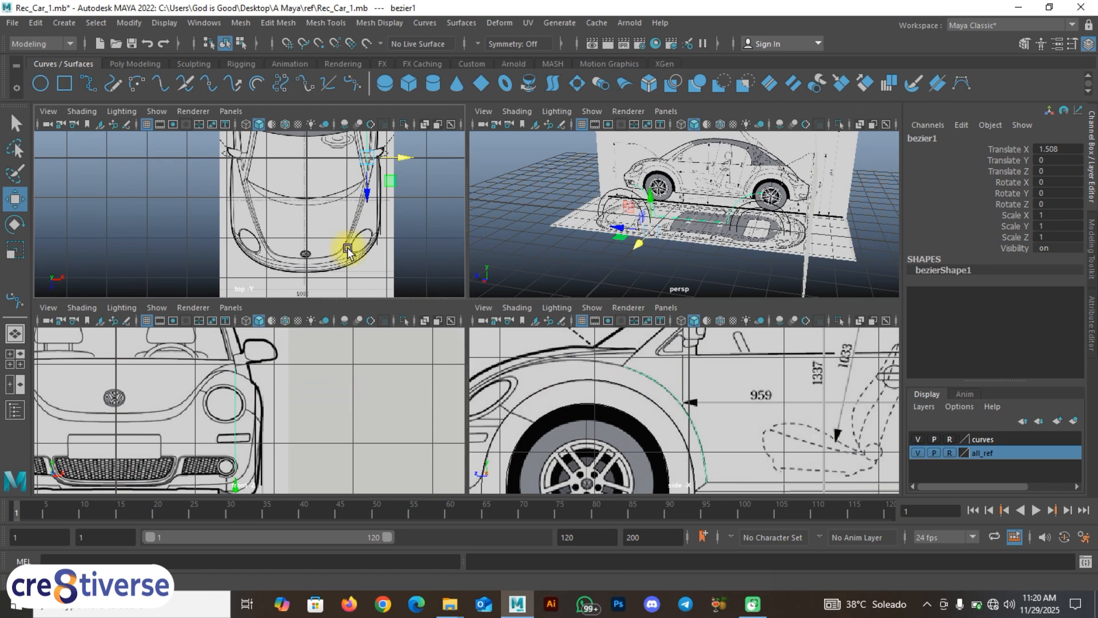
scroll(370, 174, "up", 2)
middle_click_drag(392, 189, 239, 215, "alt")
scroll(382, 222, "up", 3)
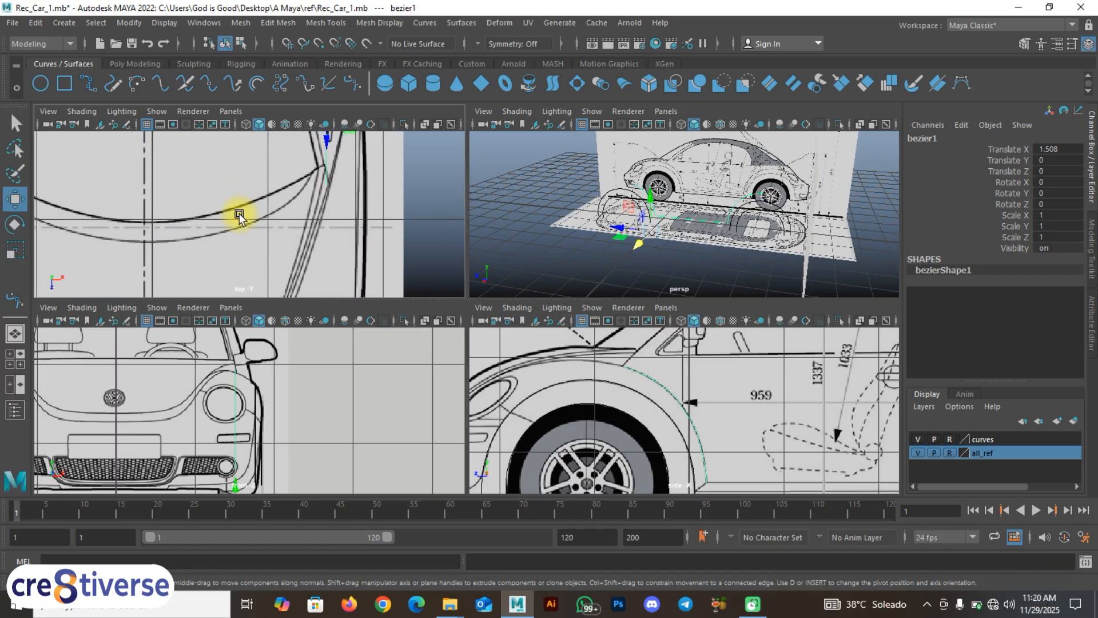
left_click_drag(330, 187, 321, 221)
middle_click_drag(291, 251, 331, 222, "alt")
Step: Set up a two-pane layout with top and front views framing the fender and headlight
left_click(13, 384)
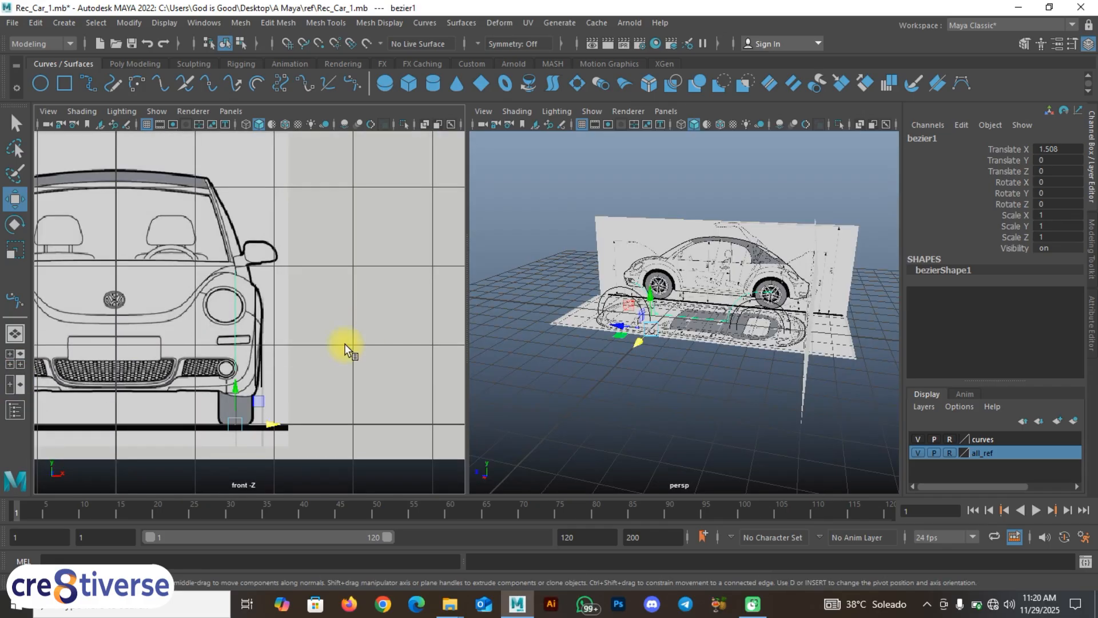
key("space")
left_click(280, 280)
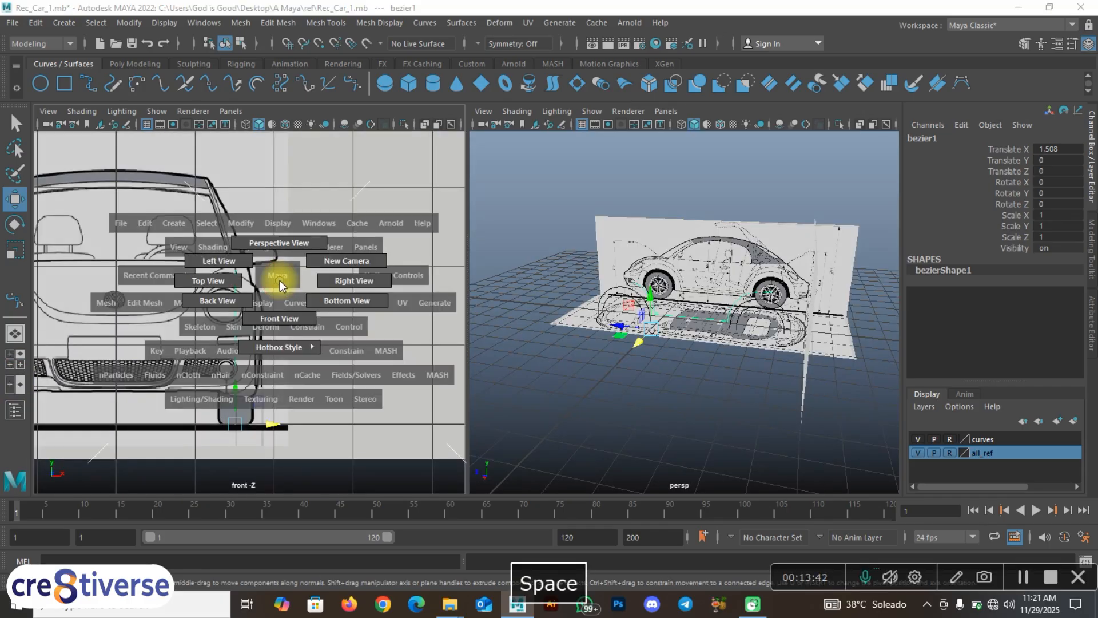
left_click_drag(279, 280, 223, 279)
key("space")
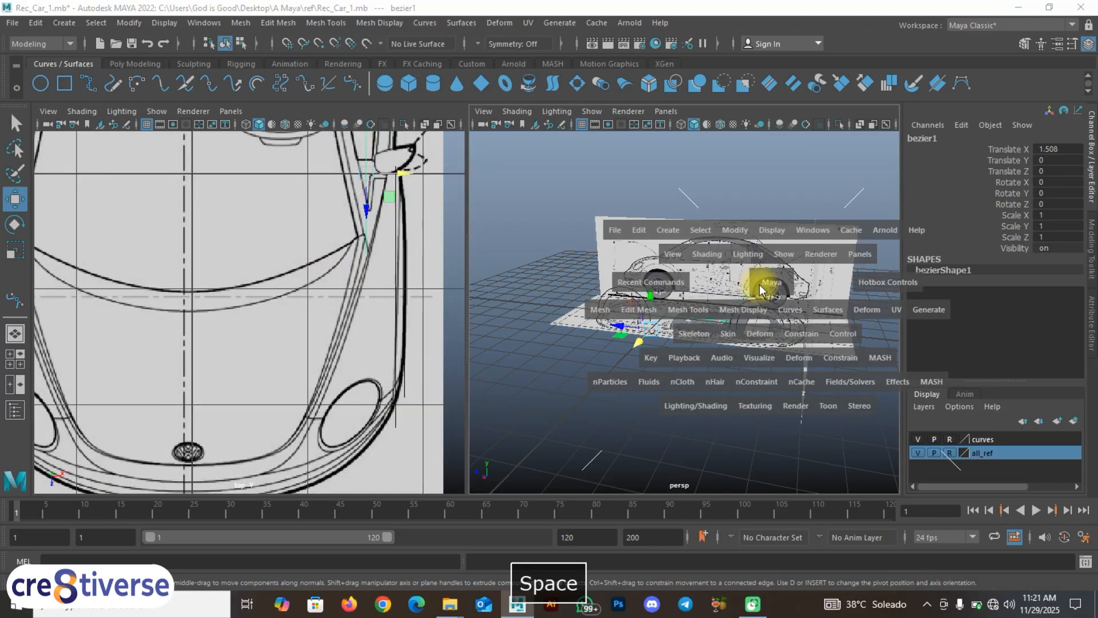
left_click(760, 283)
left_click_drag(761, 291, 772, 322)
scroll(642, 323, "up", 4)
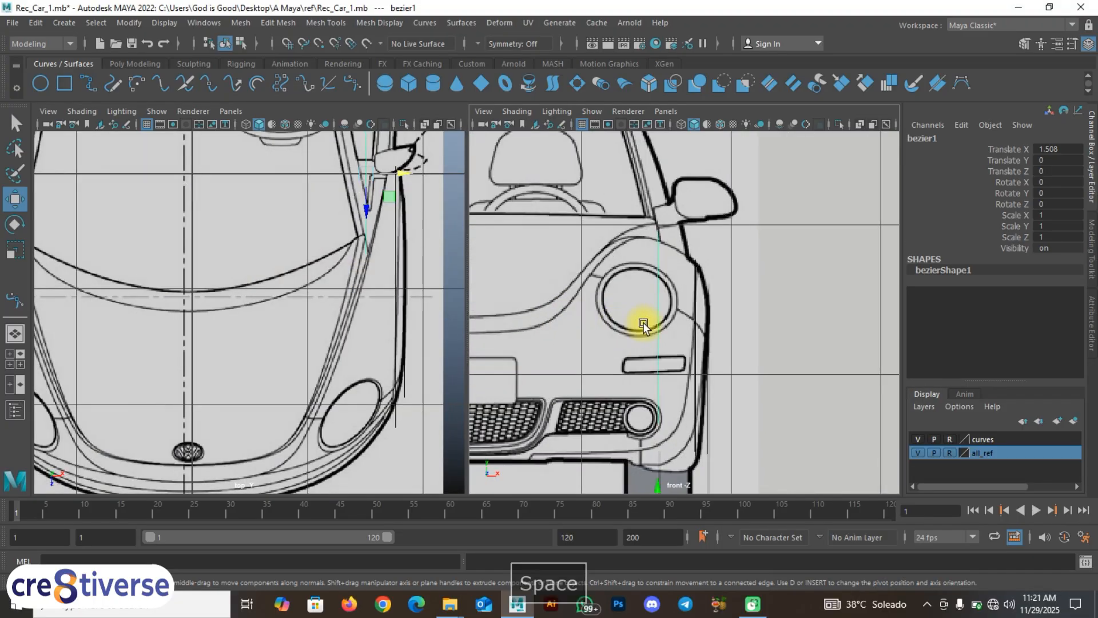
middle_click_drag(643, 323, 732, 348, "alt")
middle_click_drag(362, 311, 345, 244, "alt")
scroll(345, 266, "up", 2)
middle_click_drag(355, 201, 375, 213, "alt")
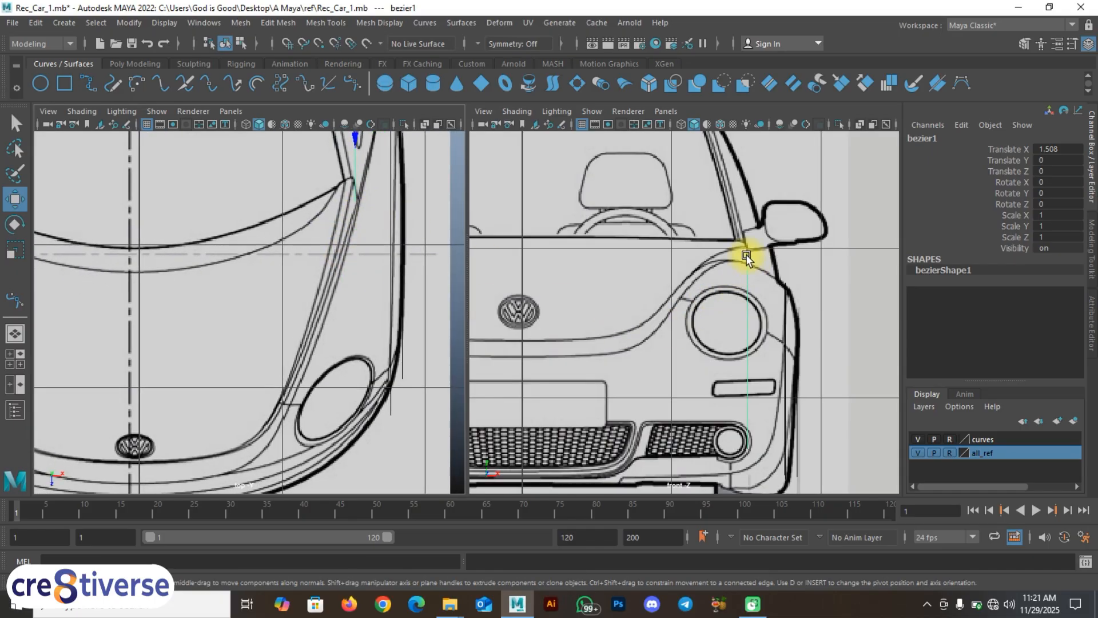
middle_click_drag(317, 262, 360, 236, "alt")
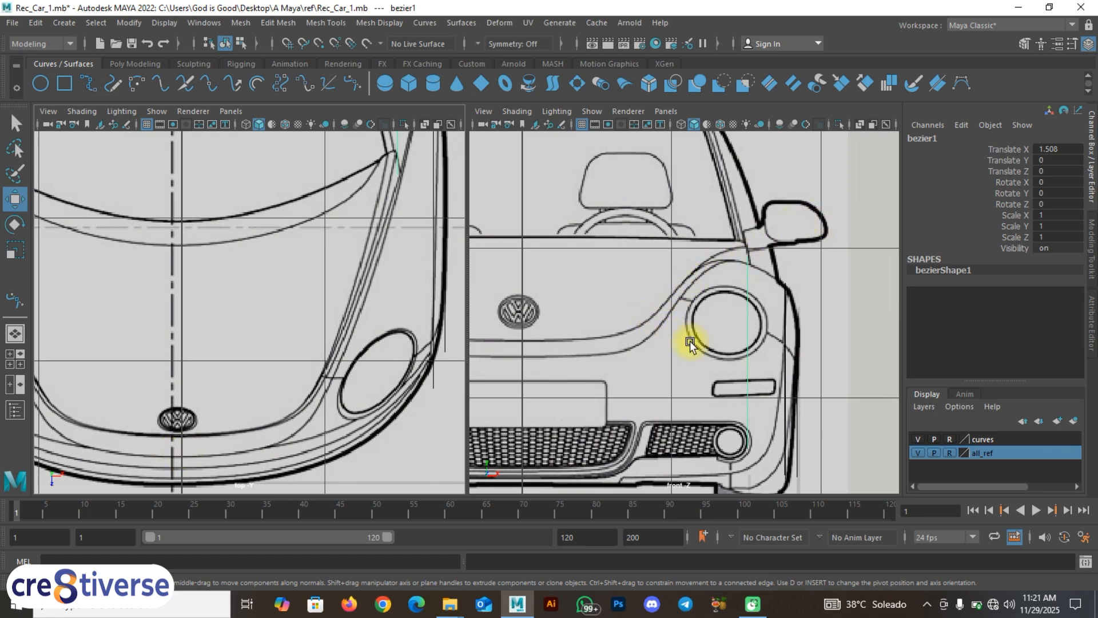
middle_click_drag(690, 341, 706, 328, "alt")
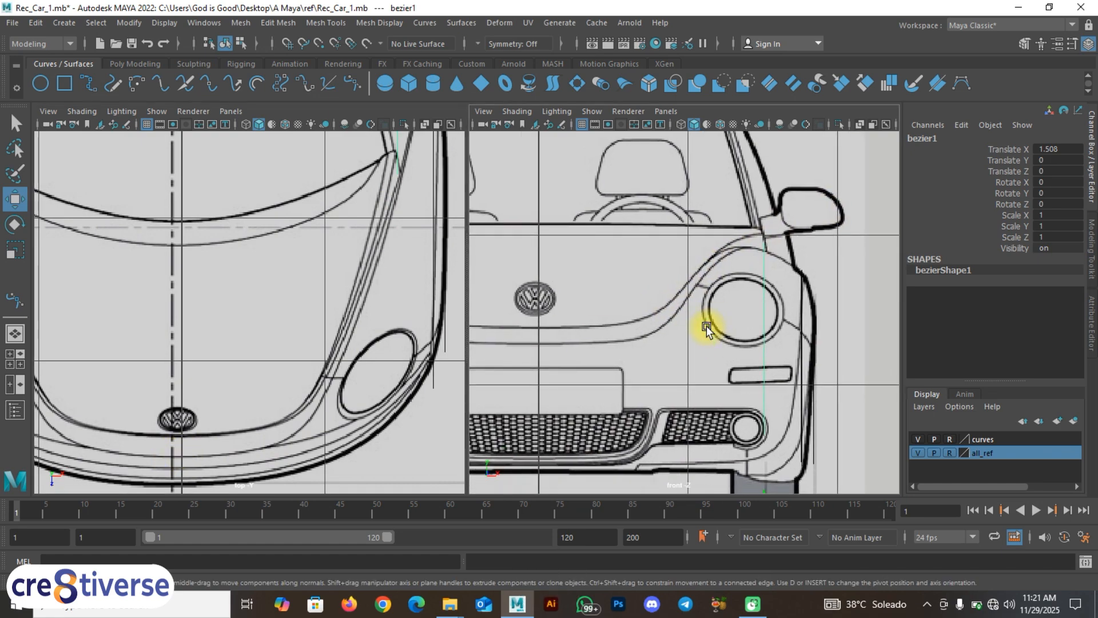
Step: Return to four views, clear the selection, and maximize the side view across the car
left_click(17, 360)
left_click(636, 380)
key("space")
middle_click_drag(637, 369, 578, 427, "alt")
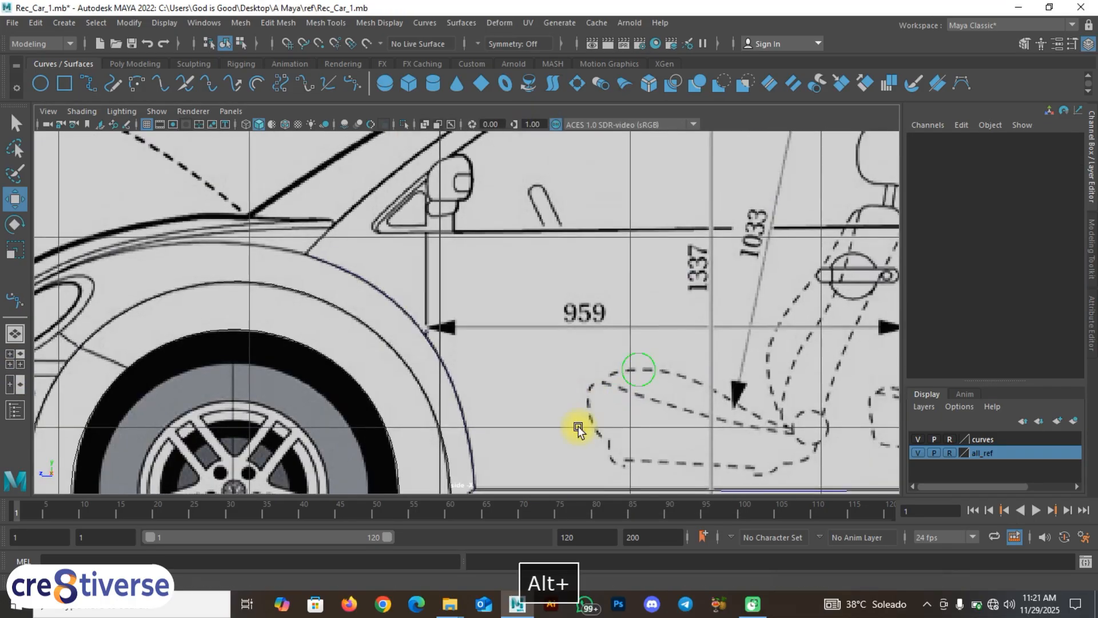
Step: Zoom and pan the side view until the car's side window fills it
scroll(583, 326, "down", 5)
middle_click_drag(635, 314, 487, 340, "alt")
scroll(487, 340, "up", 5)
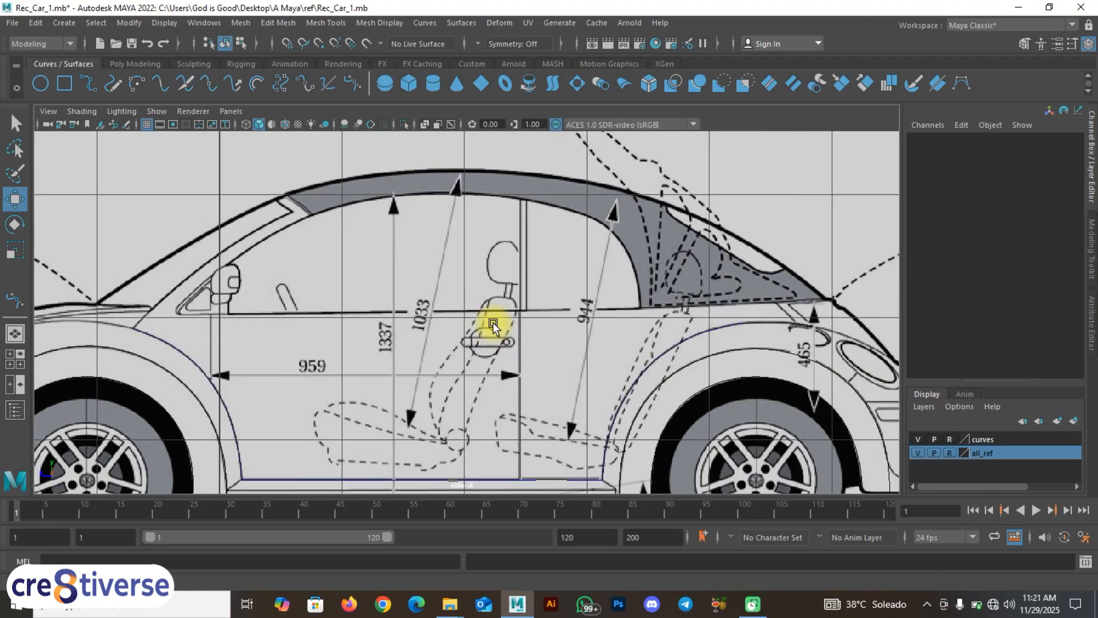
middle_click_drag(346, 332, 424, 347, "alt")
scroll(436, 335, "up", 1)
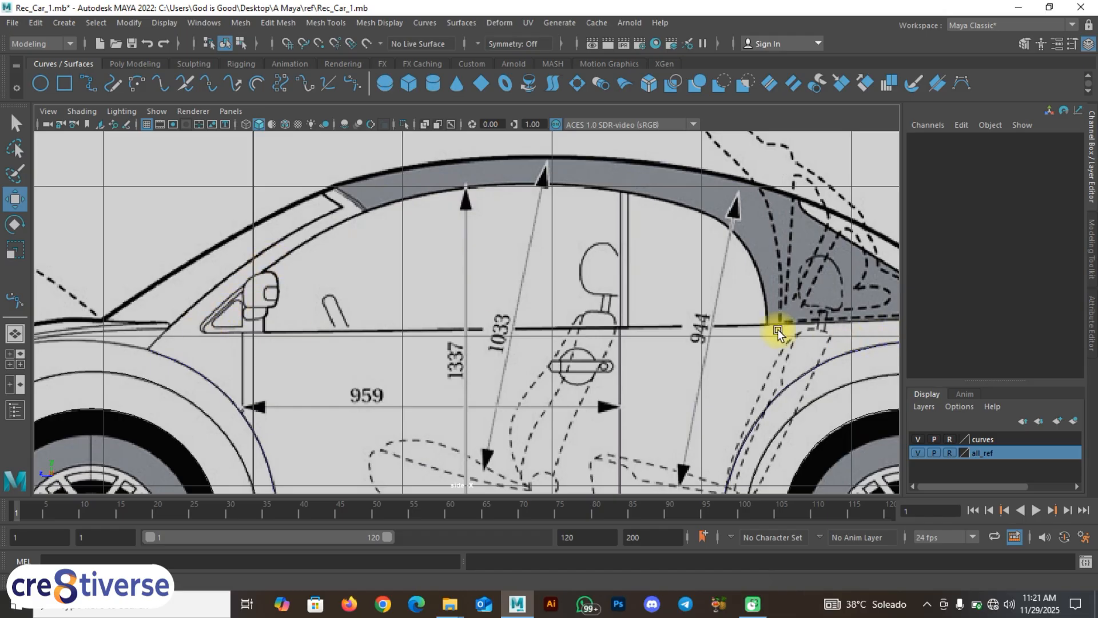
middle_click_drag(775, 327, 585, 302, "alt")
scroll(702, 342, "up", 1)
scroll(664, 324, "up", 1)
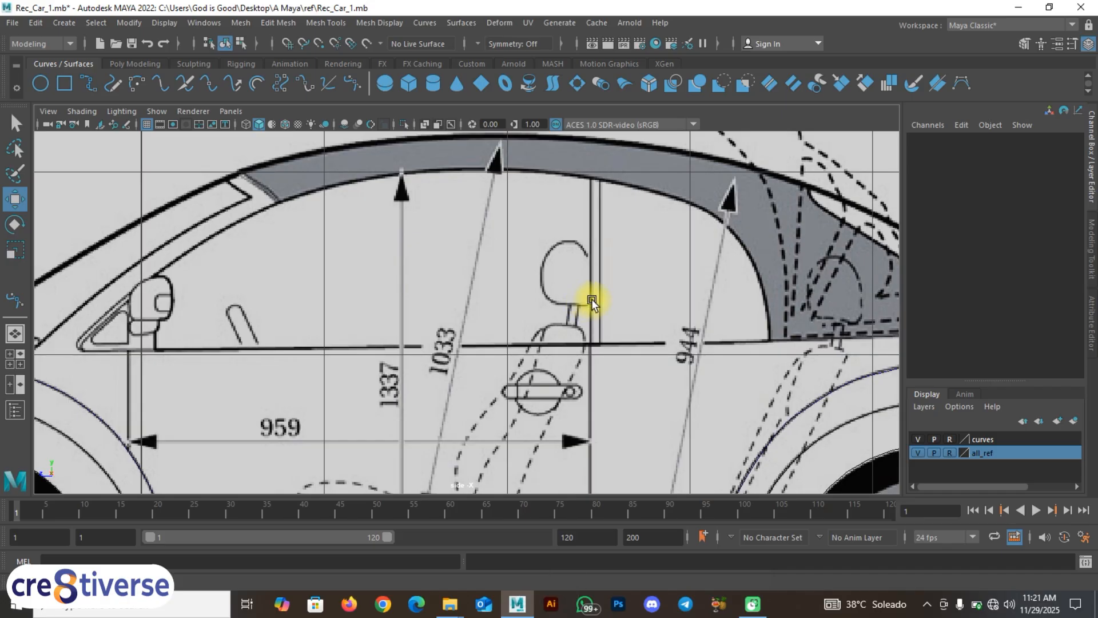
middle_click_drag(592, 298, 651, 325, "alt")
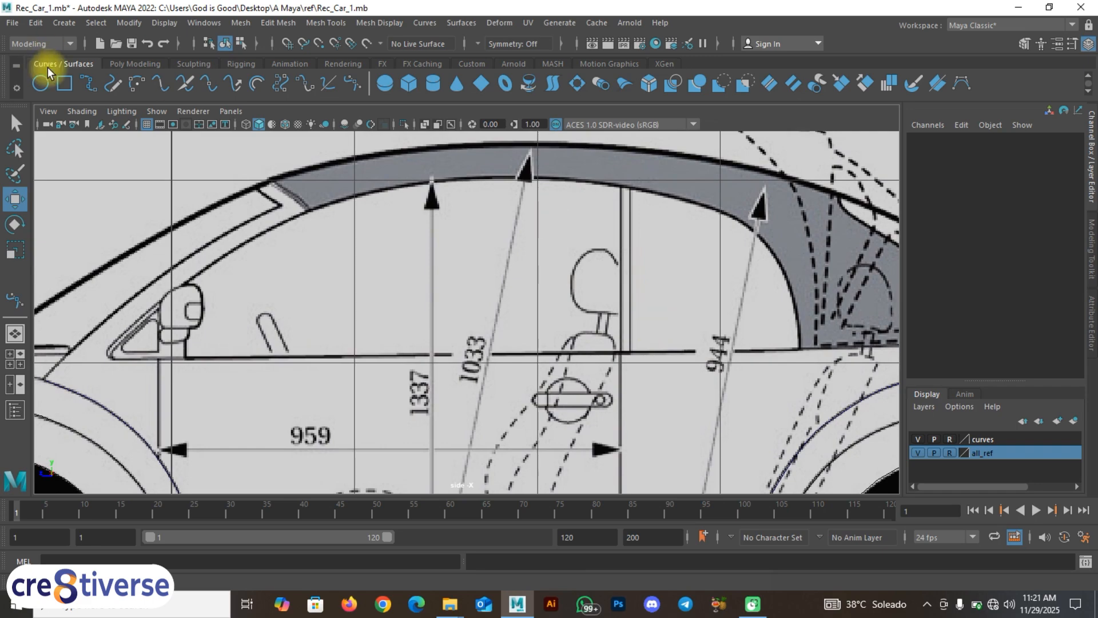
Step: Start an EP curve at the window's lower rear corner, tracing up the rear edge and along the top
left_click(89, 83)
right_click_drag(632, 303, 805, 321, "alt")
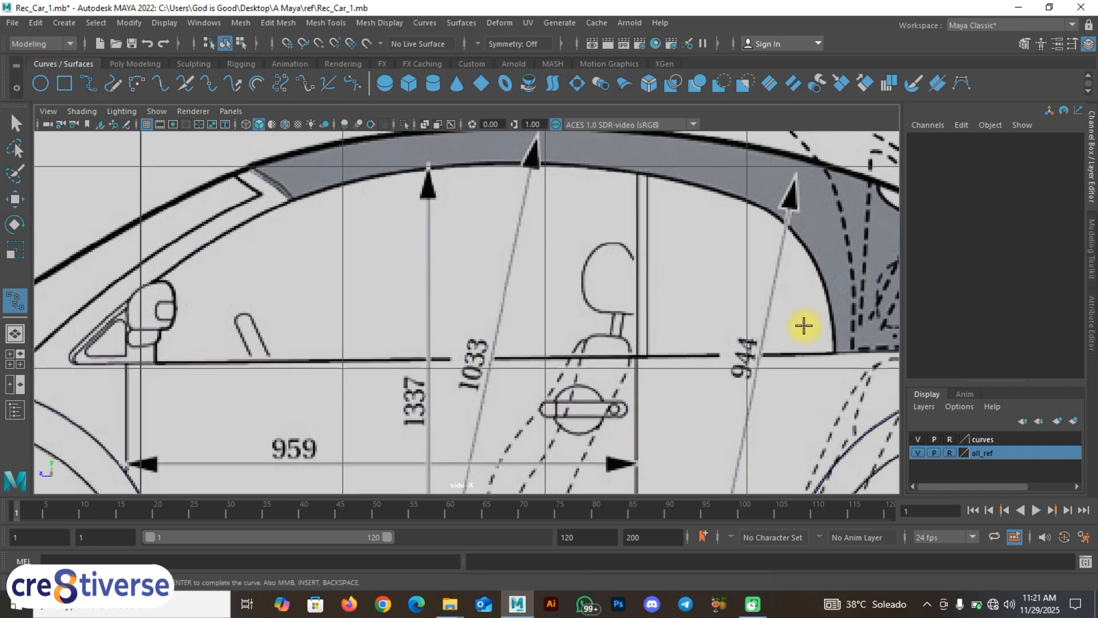
middle_click_drag(804, 321, 727, 331, "alt")
left_click(659, 311)
left_click(694, 249)
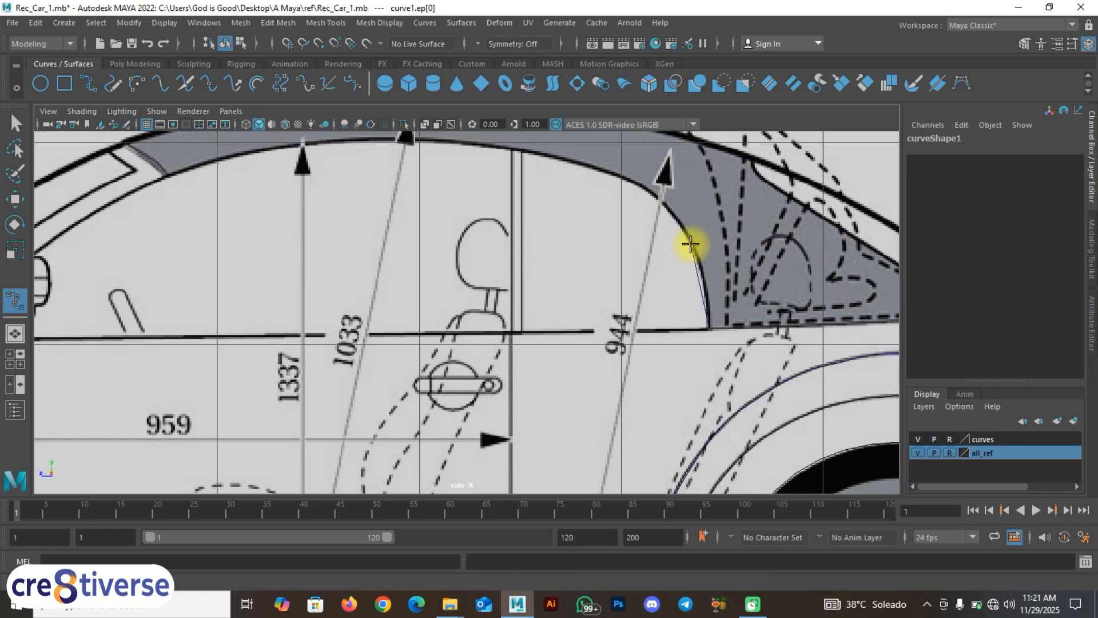
left_click(658, 199)
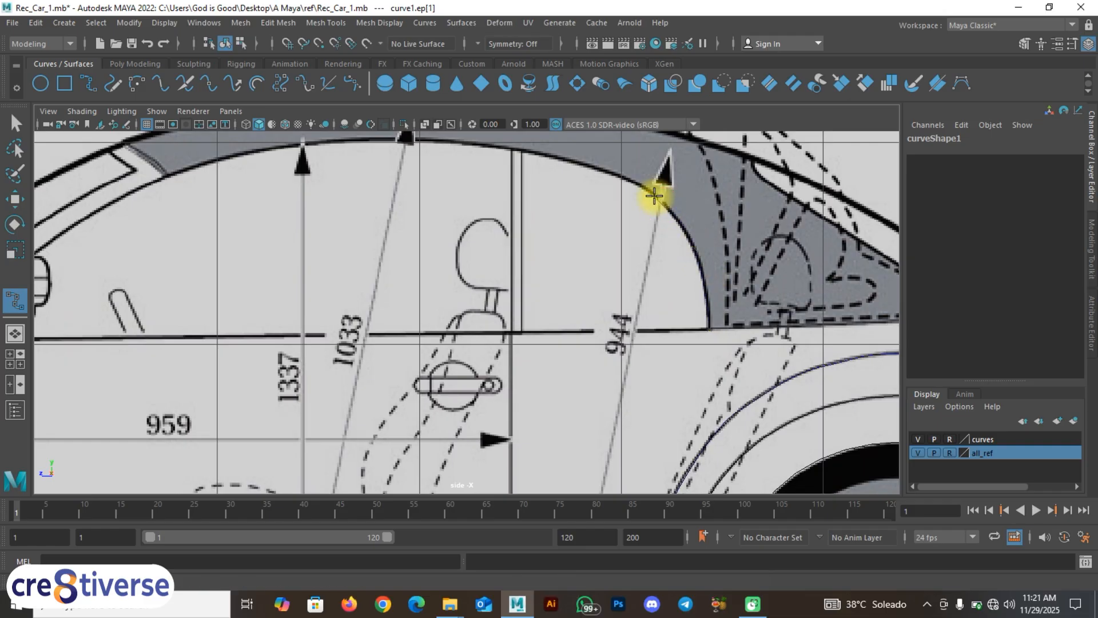
middle_click_drag(574, 162, 637, 240, "alt")
left_click(610, 218)
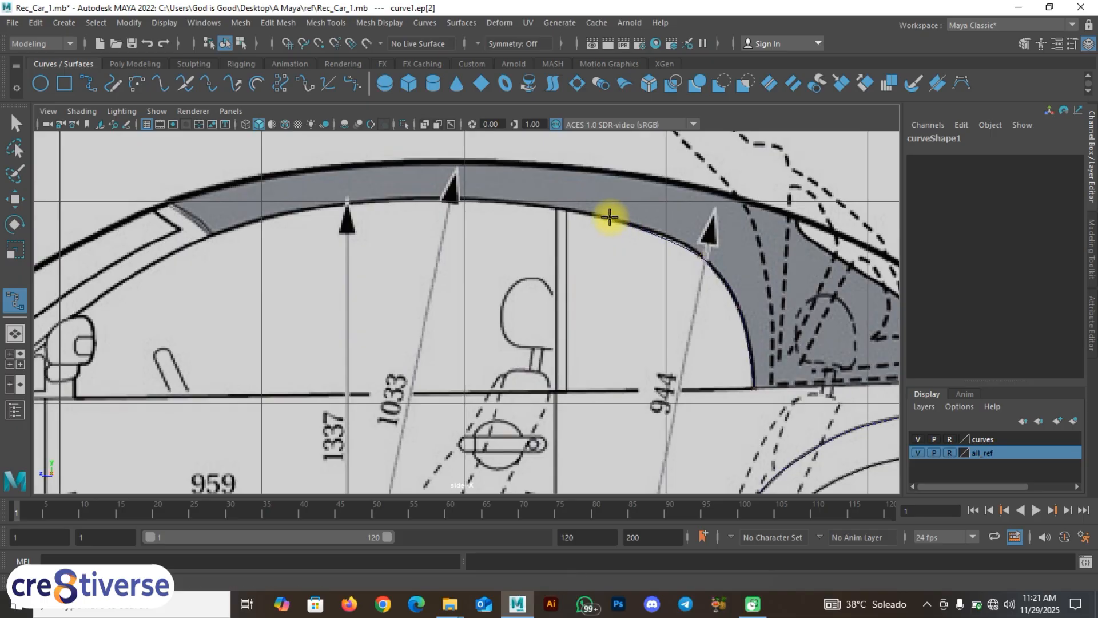
left_click(530, 202)
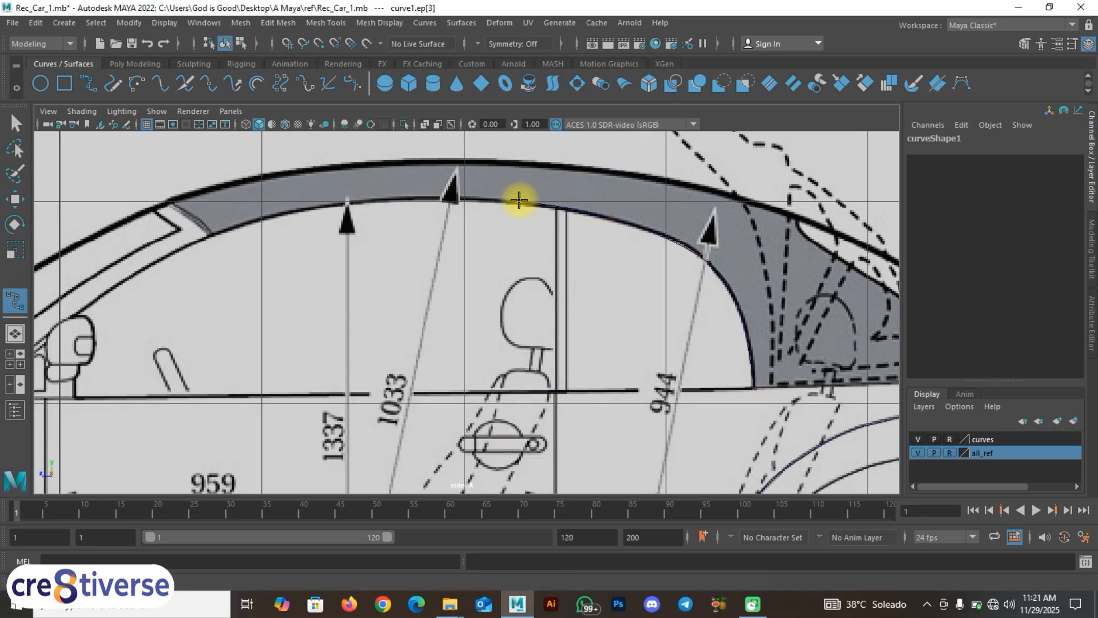
left_click(454, 195)
left_click(392, 200)
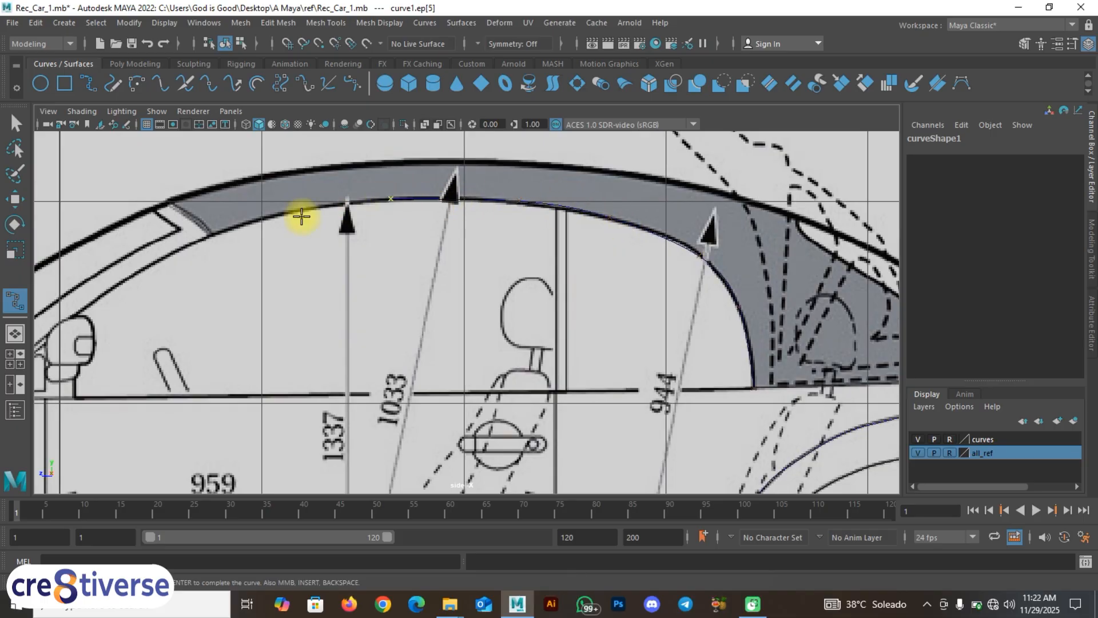
Step: Continue the curve from the window's front top corner down the windshield edge toward the mirror
middle_click_drag(282, 215, 537, 247, "alt")
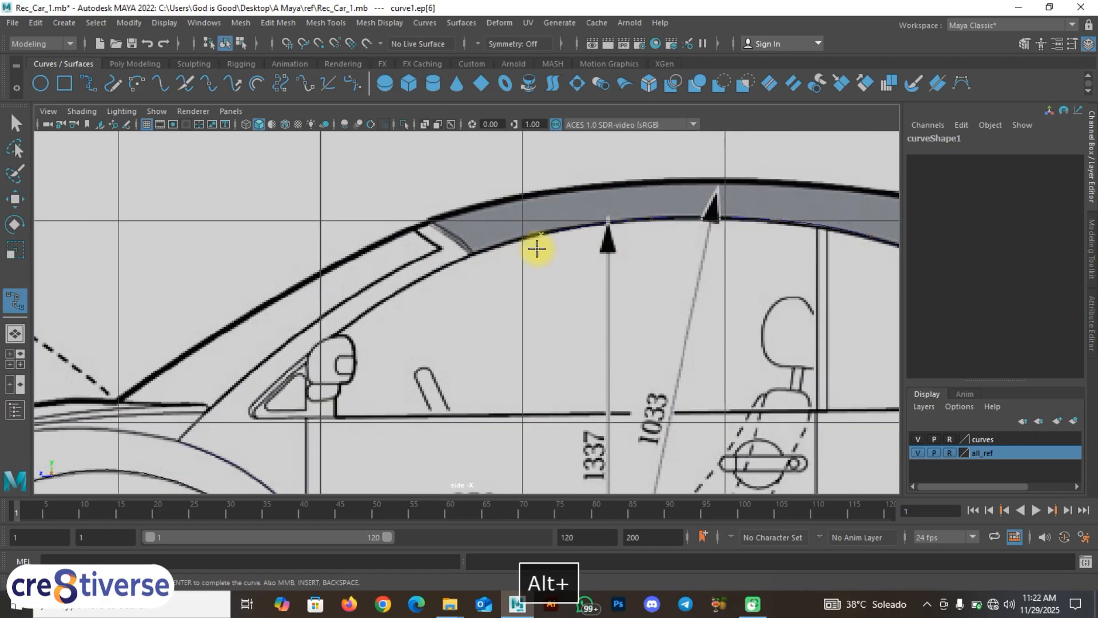
left_click(465, 256)
left_click_drag(467, 258, 459, 260)
left_click(449, 261)
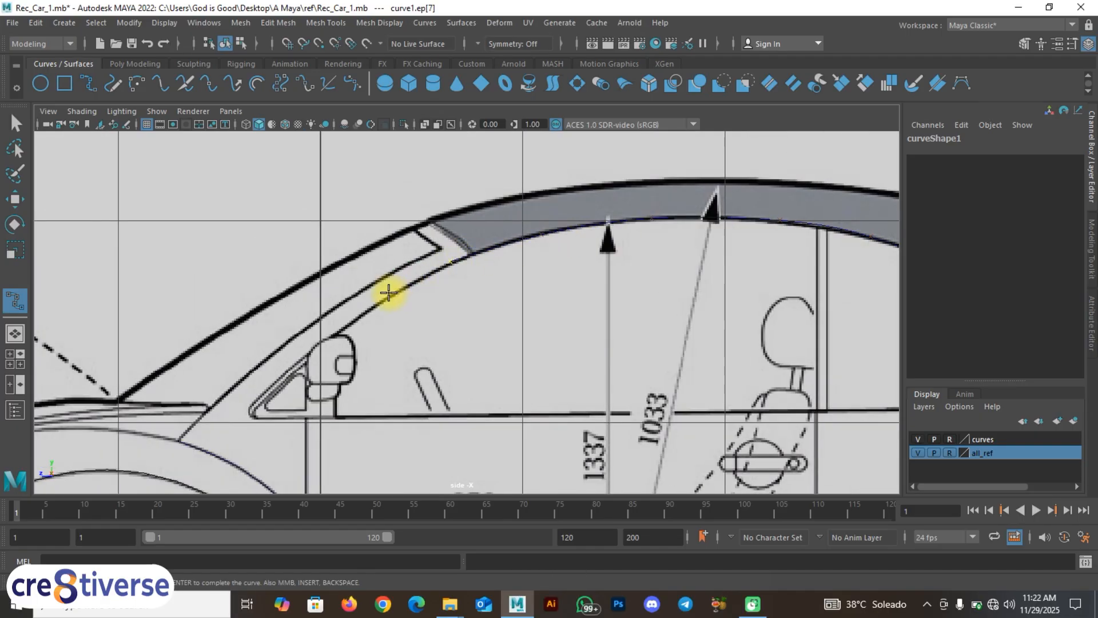
left_click_drag(388, 296, 383, 302)
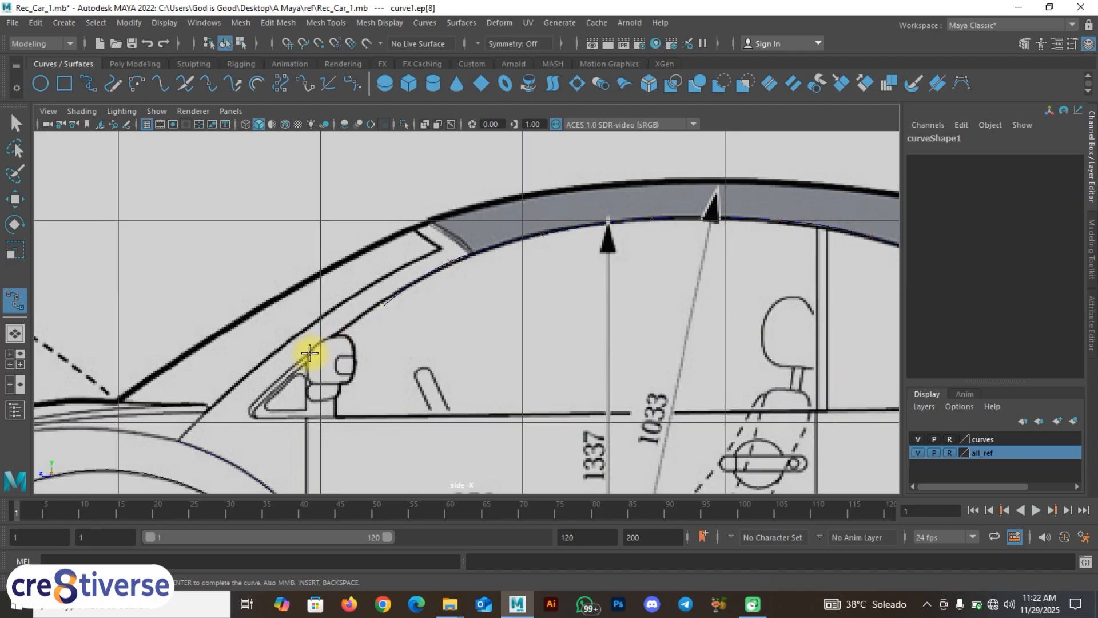
left_click_drag(308, 355, 303, 358)
left_click(276, 379)
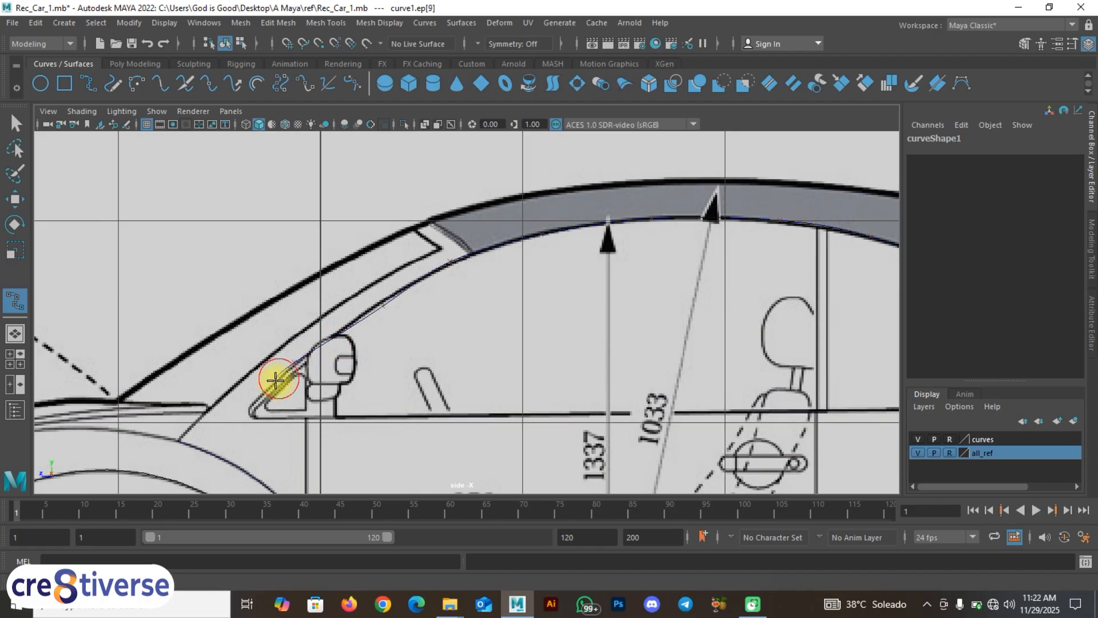
Step: Undo misplaced points, re-place them down the windshield to the mirror's lower corner, and finish curve1
key("ctrl+z")
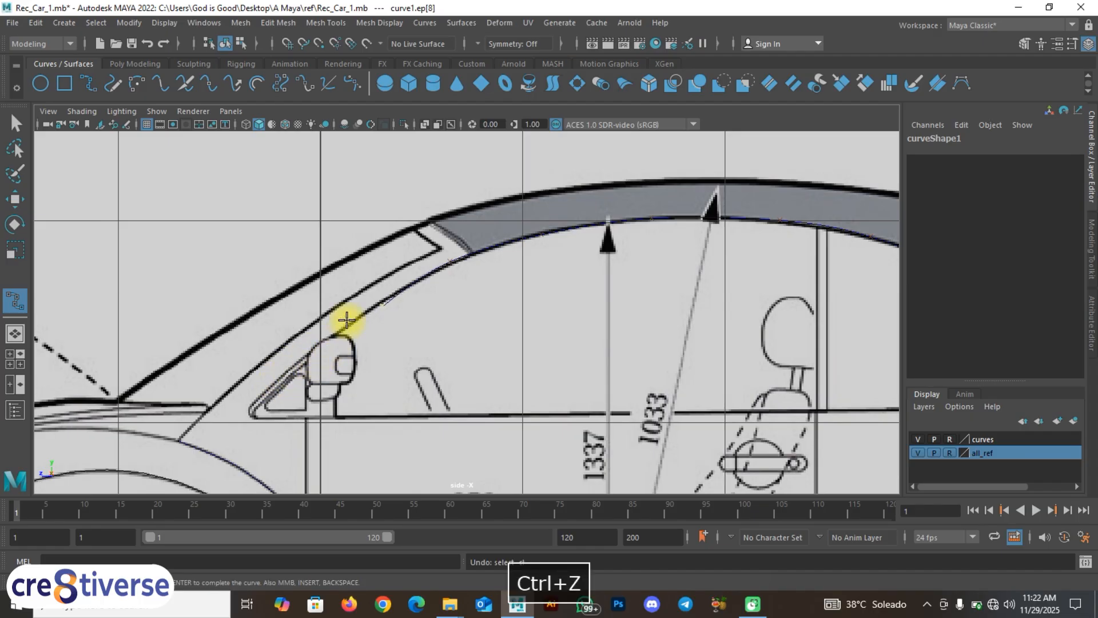
left_click(346, 325)
key("ctrl+z")
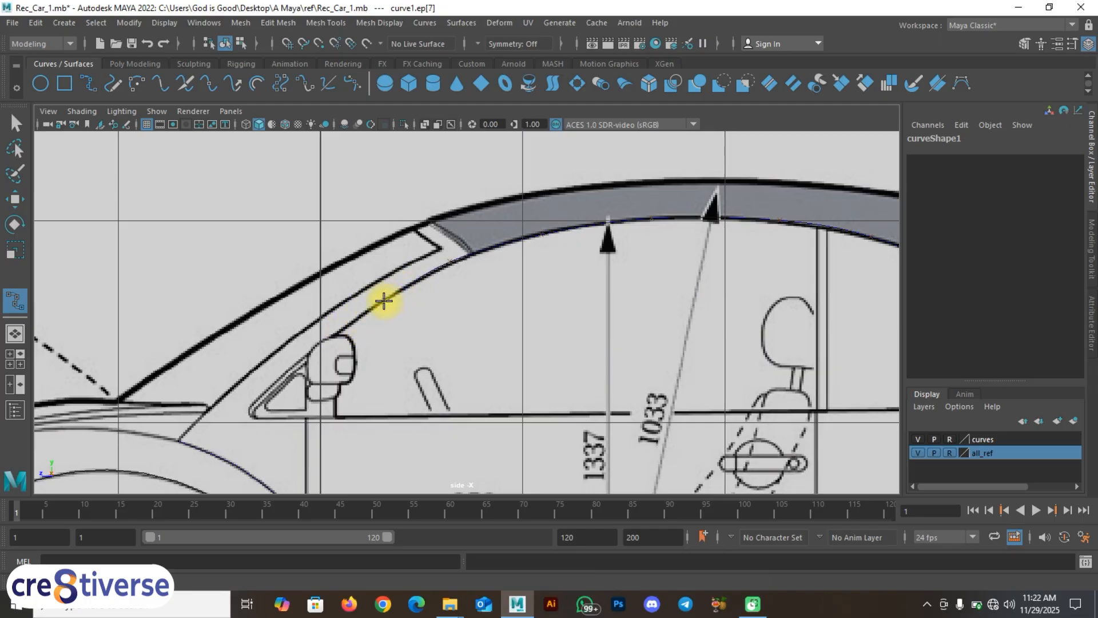
left_click(346, 325)
left_click(331, 338)
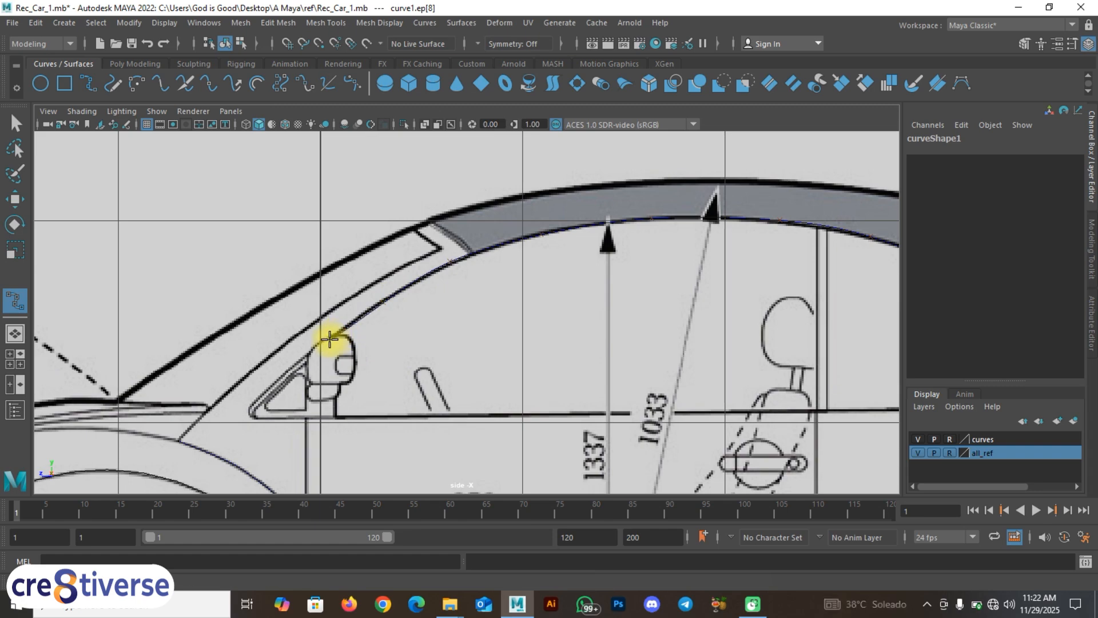
left_click(289, 369)
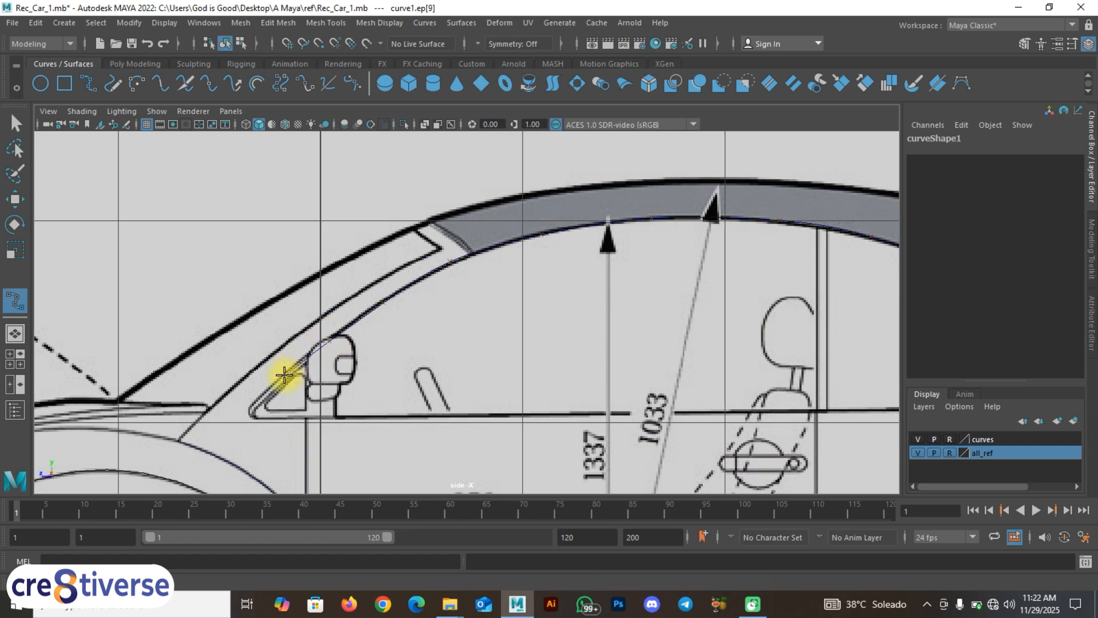
left_click(269, 392)
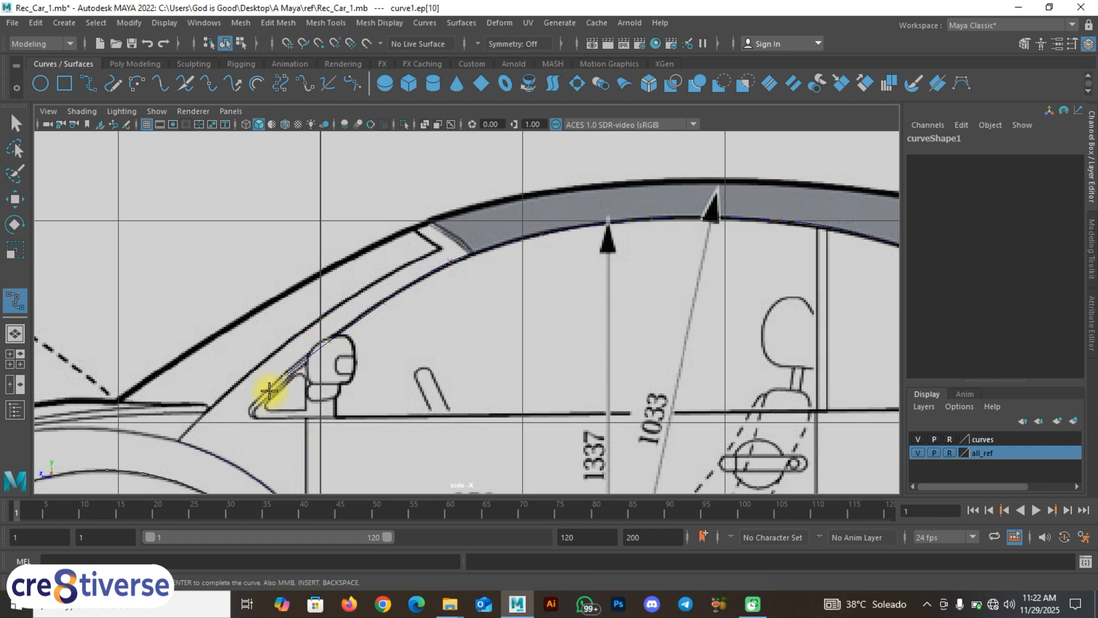
left_click(247, 414)
right_click_drag(302, 360, 344, 246)
key("w")
left_click(421, 364)
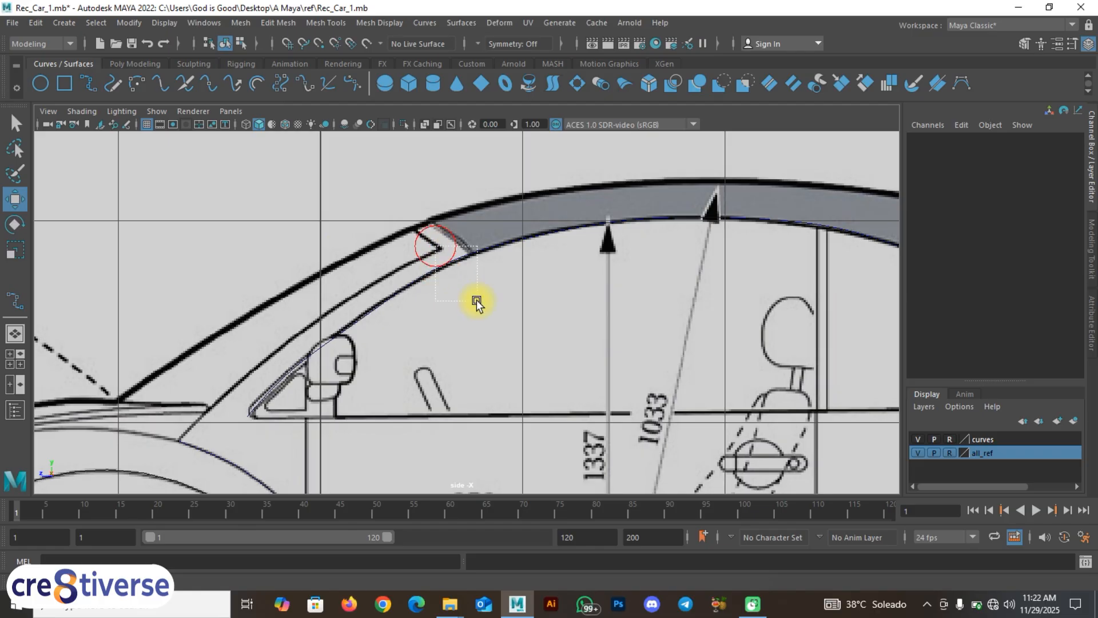
Step: Select curve1 and frame the whole window outline in the side view
left_click_drag(476, 300, 478, 260)
scroll(552, 307, "down", 4)
middle_click_drag(606, 350, 526, 348, "alt")
scroll(559, 341, "up", 2)
scroll(390, 359, "up", 2)
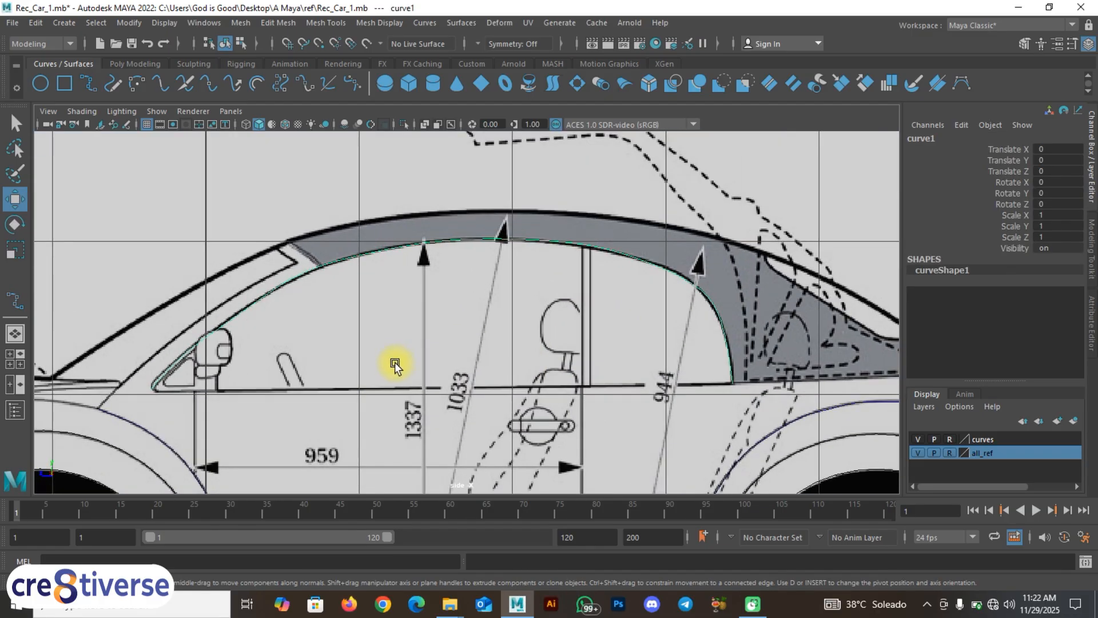
middle_click_drag(395, 363, 460, 368, "alt")
key("space")
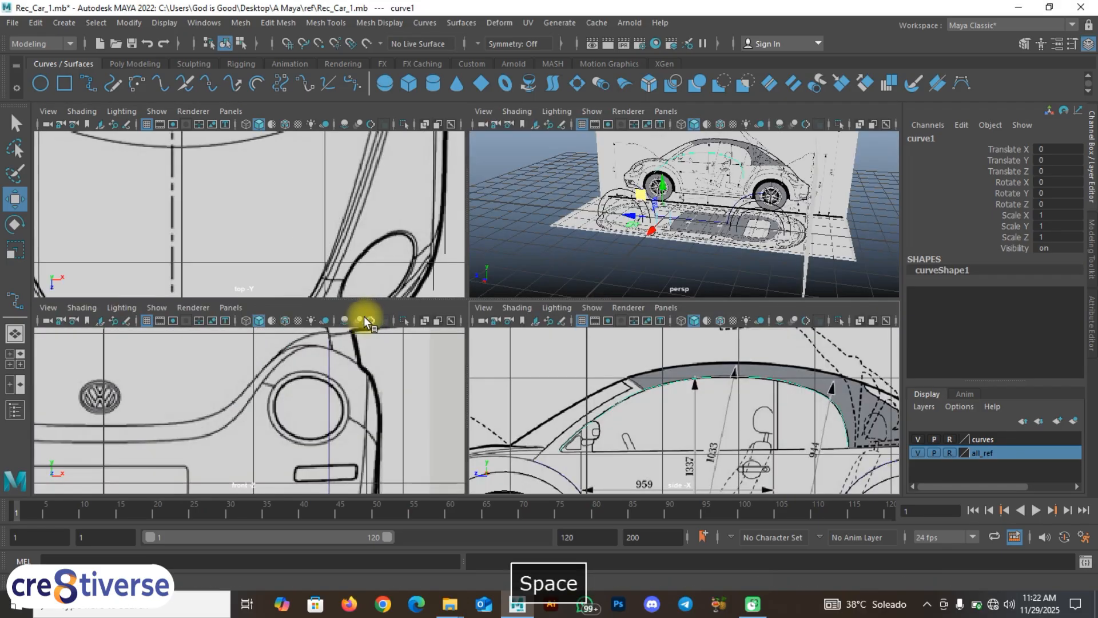
Step: In the maximized top view, slide curve1 outward to Translate X 1.179, then return to four views
key("space")
scroll(277, 226, "down", 6)
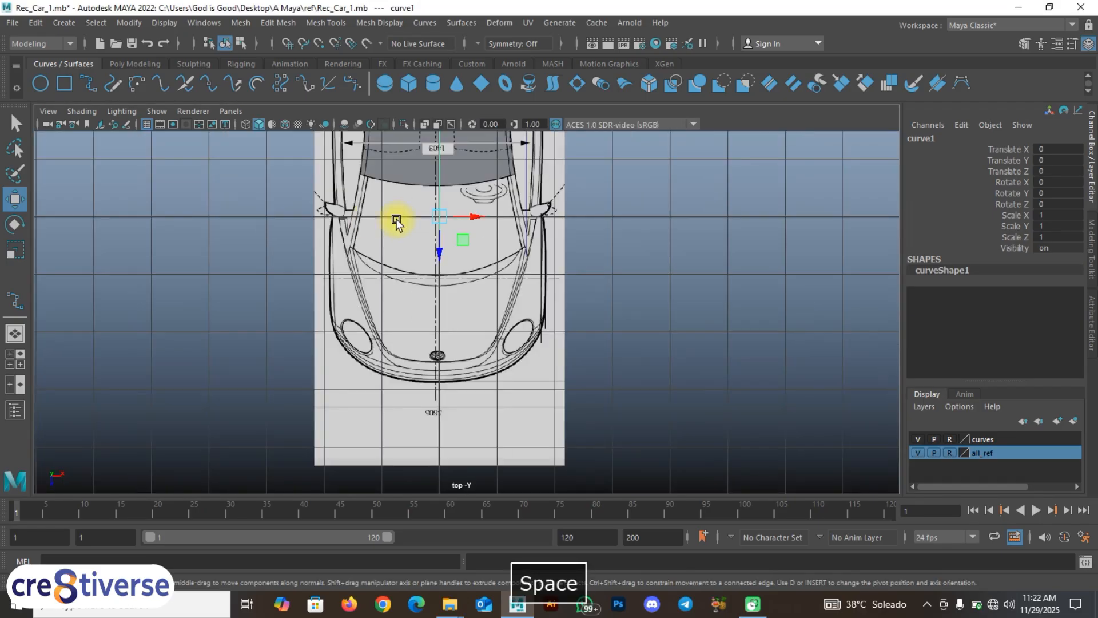
middle_click_drag(397, 221, 343, 372, "alt")
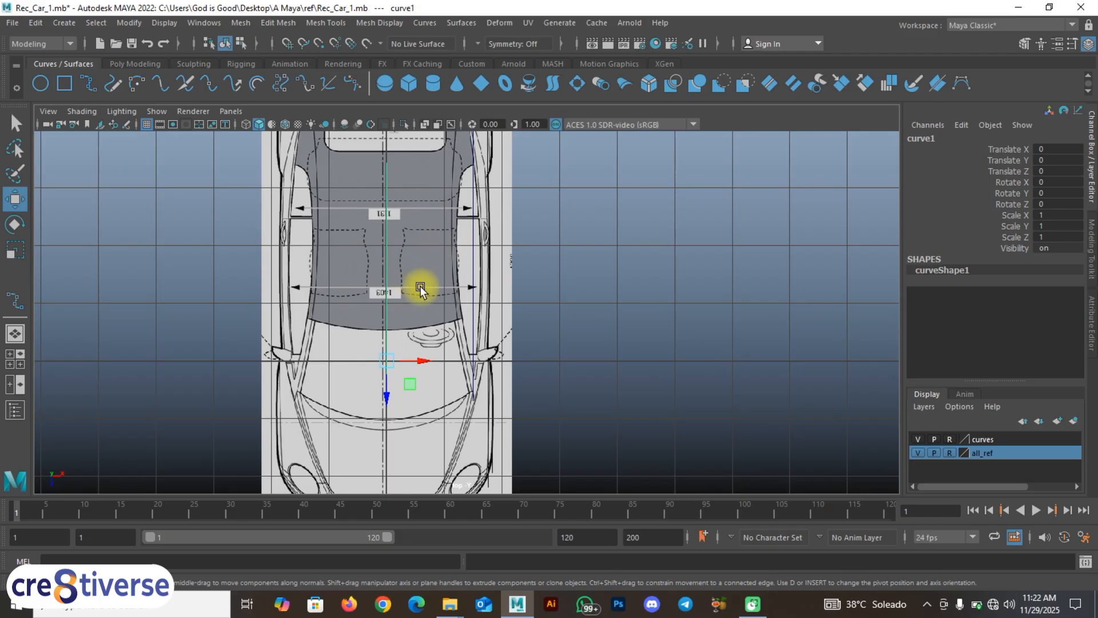
left_click_drag(426, 360, 488, 361)
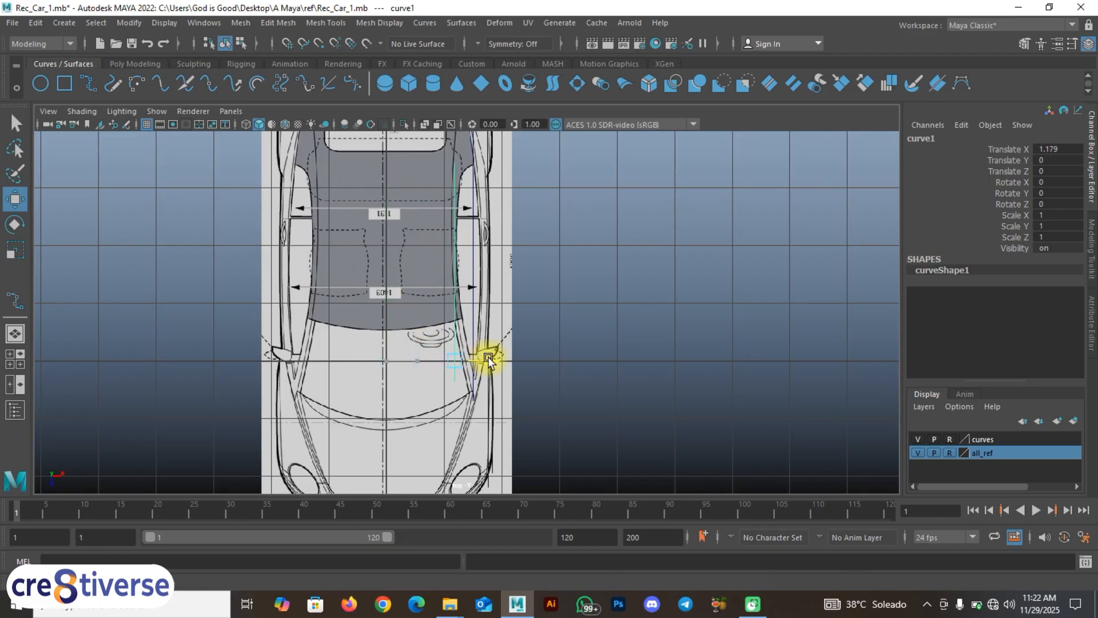
scroll(483, 274, "up", 5)
key("space")
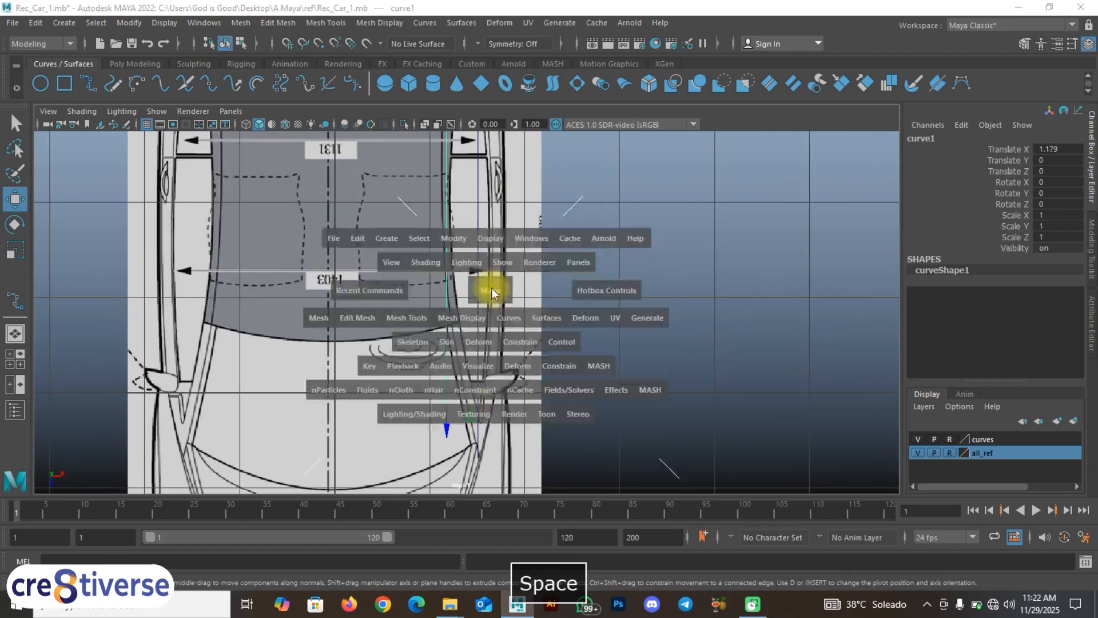
middle_click_drag(706, 393, 711, 380, "alt")
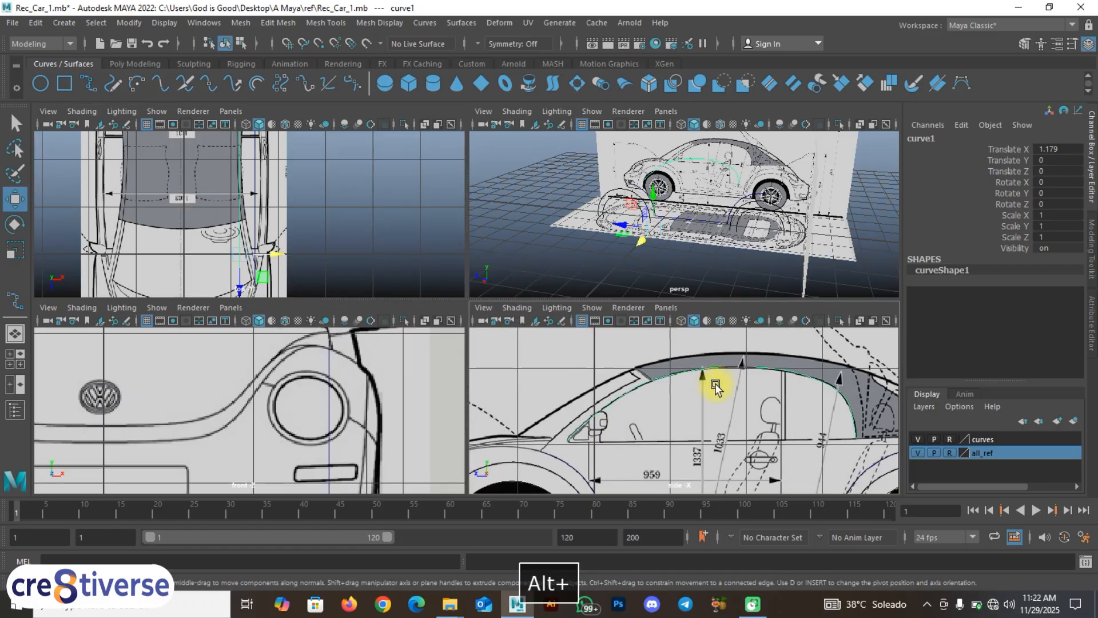
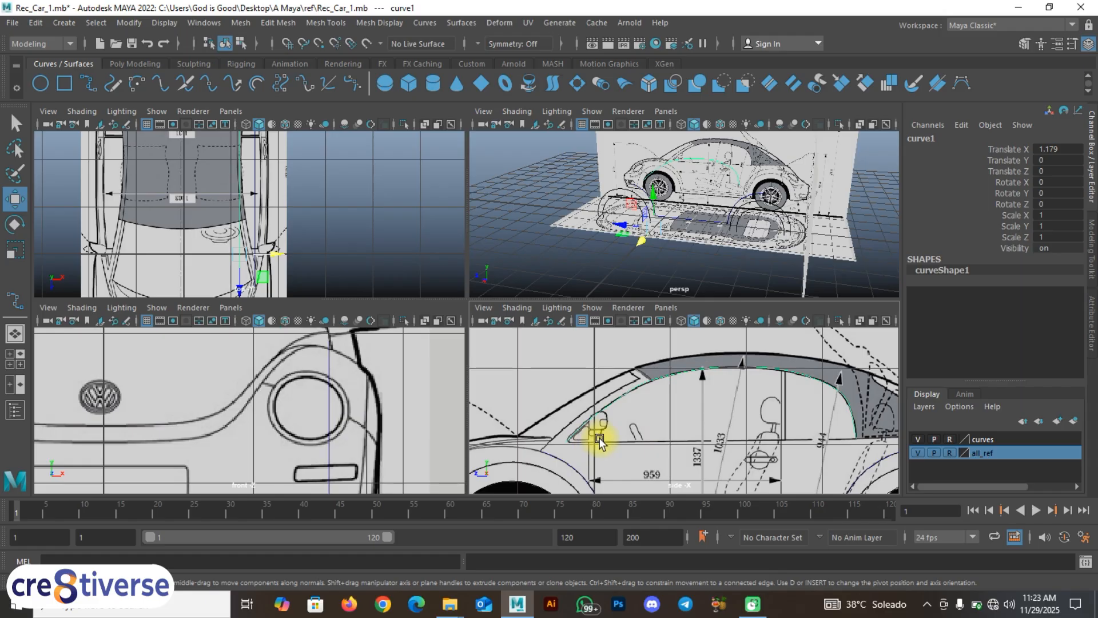
Step: Switch to a two-pane layout with Top View on the left and Right View on the right
left_click(15, 384)
key("space")
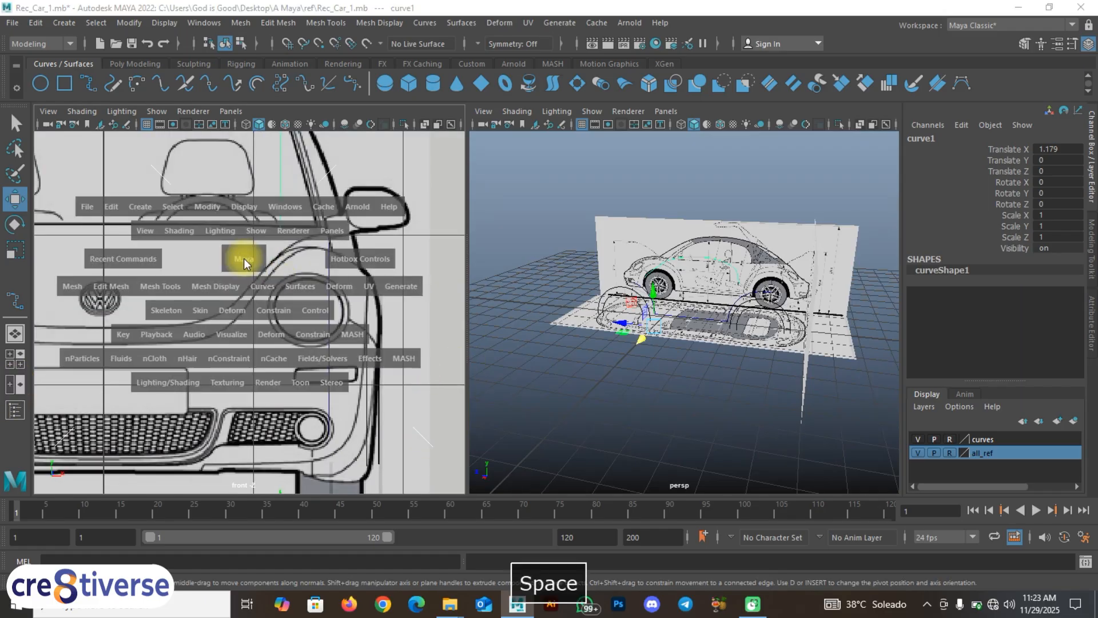
left_click_drag(244, 259, 174, 260)
key("space")
left_click_drag(726, 336, 727, 334)
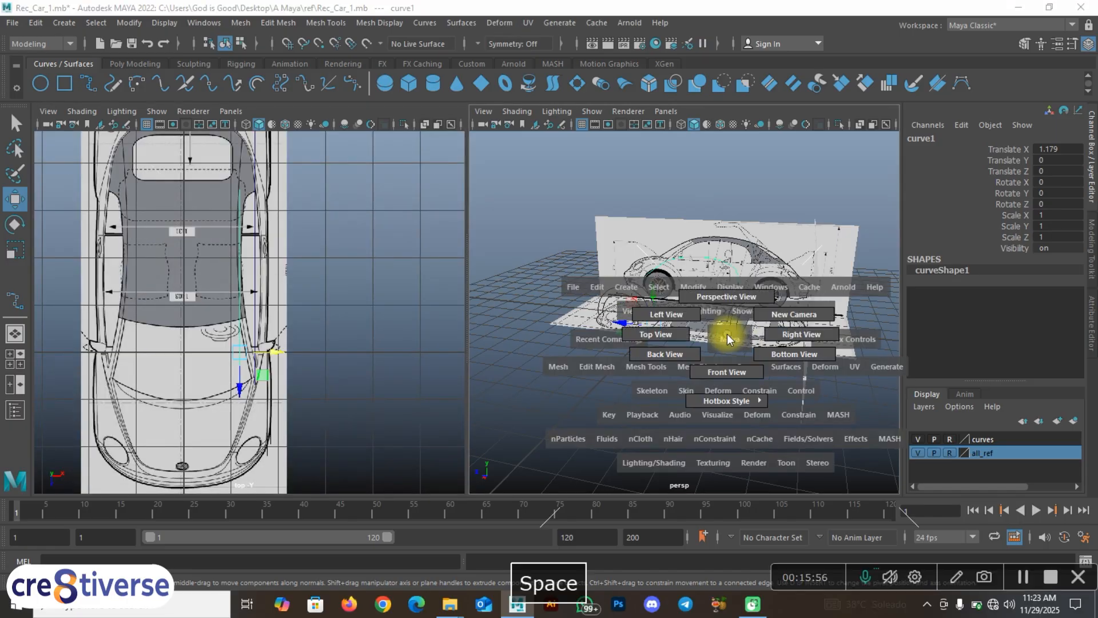
left_click_drag(805, 335, 805, 336)
Step: Frame the car outline in the top and side views, with curve1 in control-vertex mode
scroll(694, 351, "up", 5)
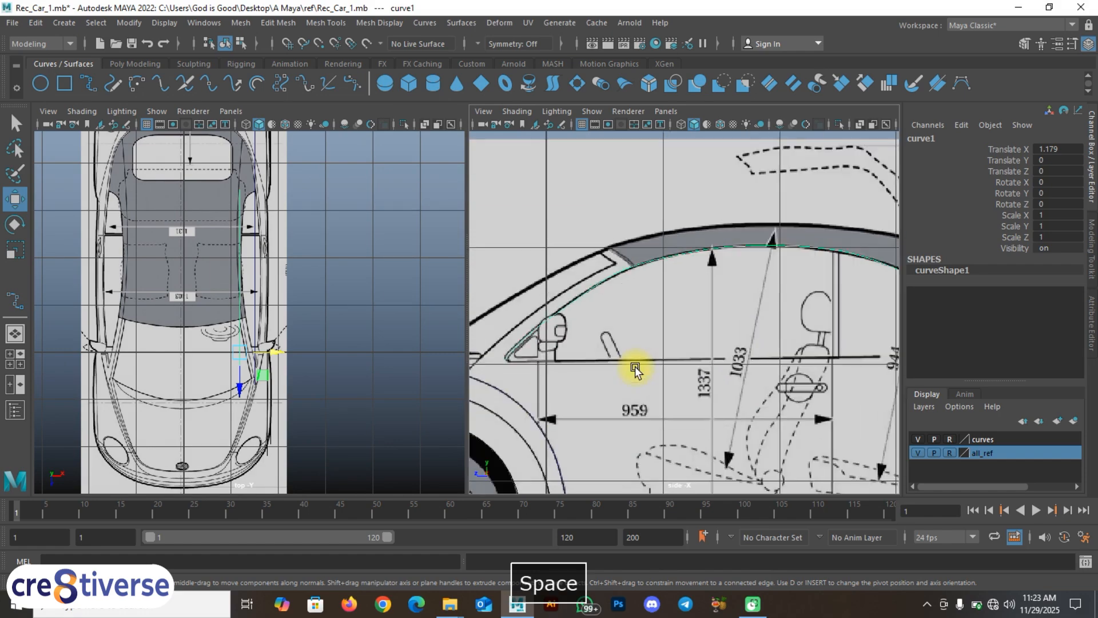
scroll(662, 349, "down", 5)
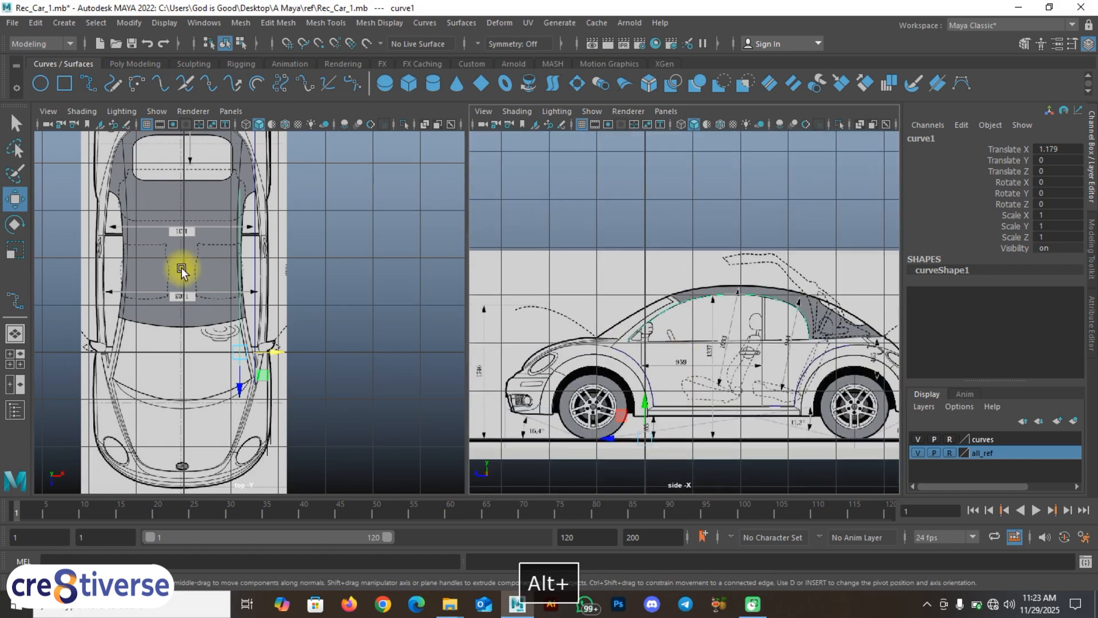
scroll(225, 277, "up", 3)
middle_click_drag(225, 278, 226, 324, "alt")
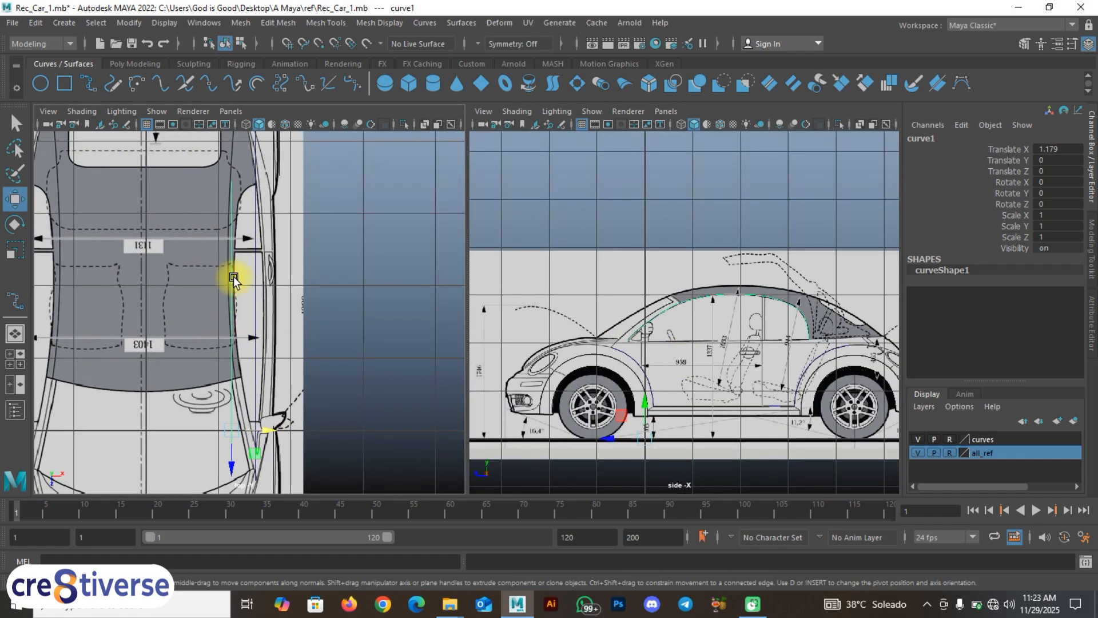
middle_click_drag(307, 189, 281, 243, "alt")
scroll(302, 391, "up", 3)
middle_click_drag(304, 350, 294, 316, "alt")
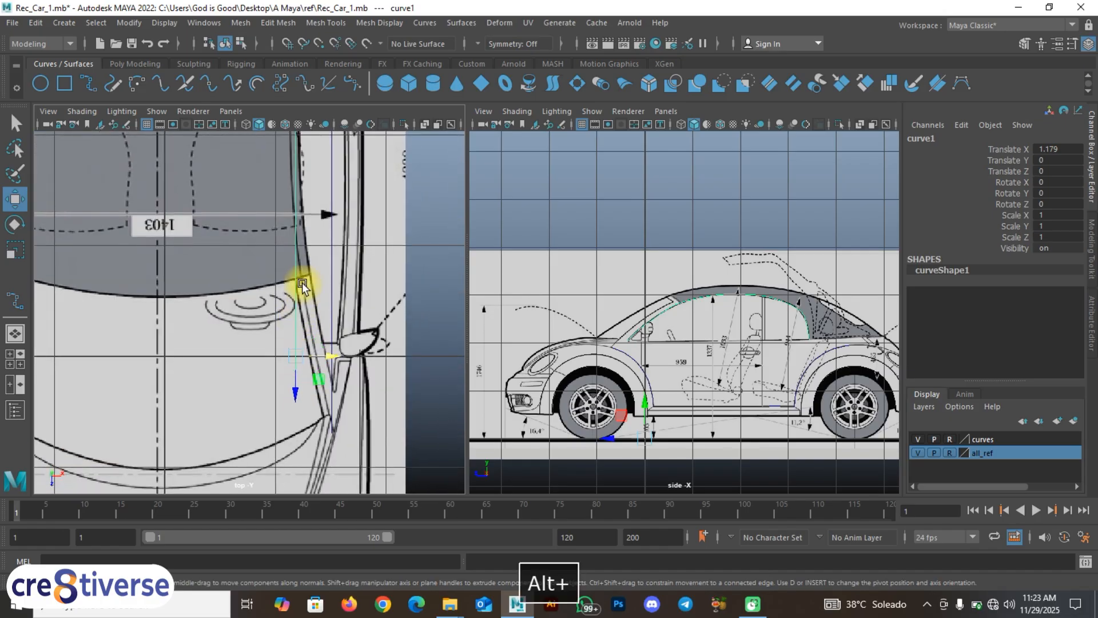
right_click_drag(296, 282, 234, 272)
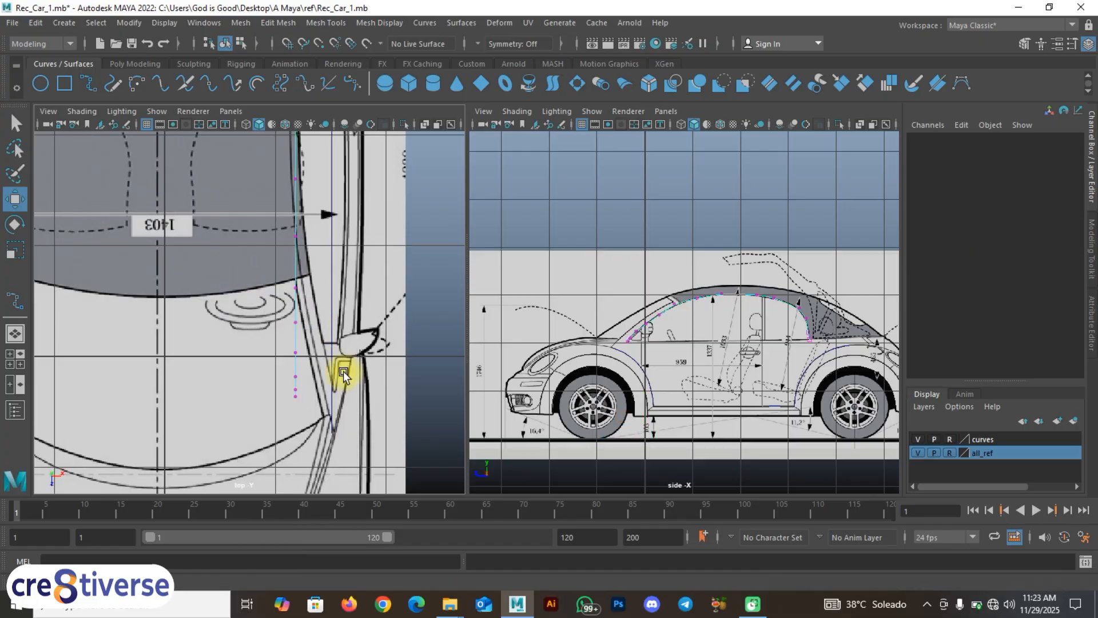
scroll(301, 395, "up", 3)
mouse_move(301, 394)
middle_mouse_down("alt")
mouse_move(265, 343)
mouse_move(240, 348)
mouse_move(294, 385)
mouse_move(293, 396)
middle_mouse_up("alt")
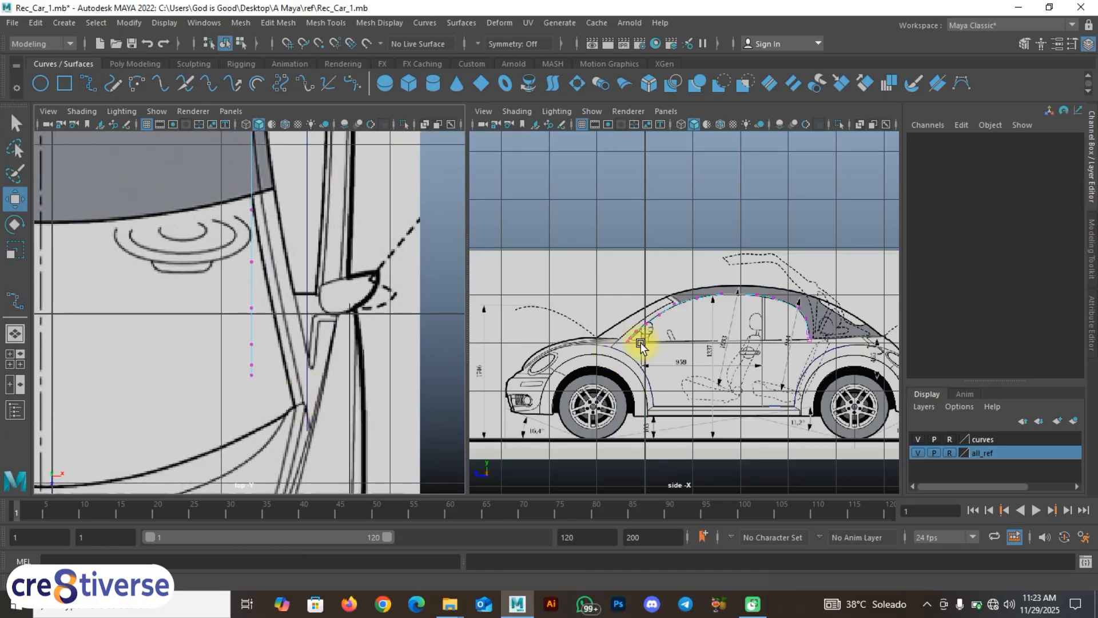
scroll(635, 343, "up", 2)
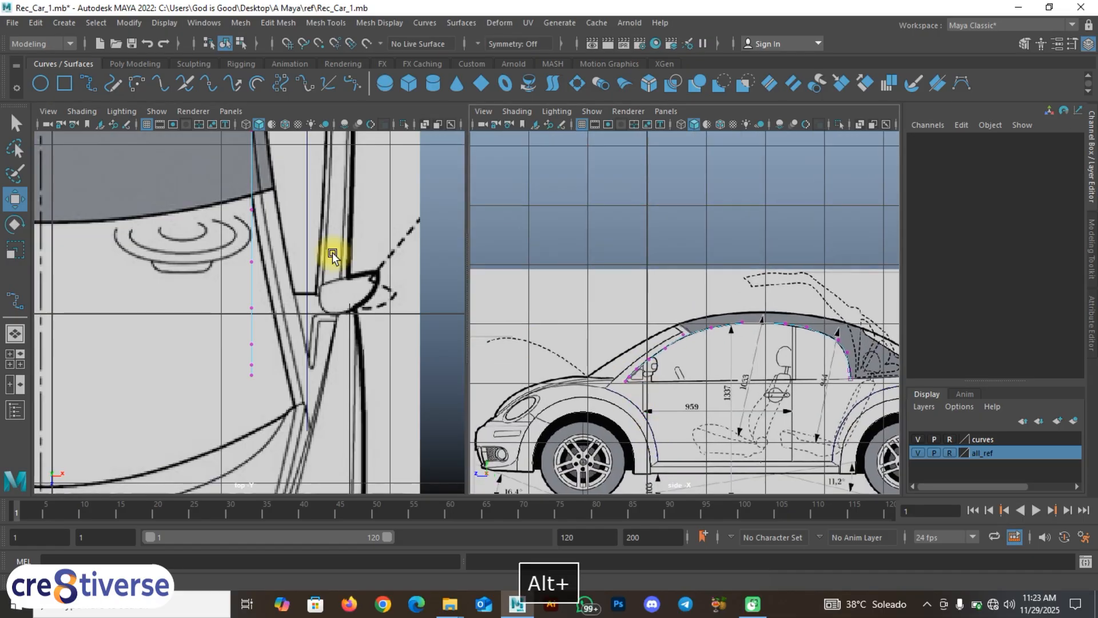
middle_click_drag(331, 253, 300, 318, "alt")
middle_click_drag(667, 355, 689, 311, "alt")
scroll(666, 389, "up", 2)
middle_click_drag(274, 298, 277, 312, "alt")
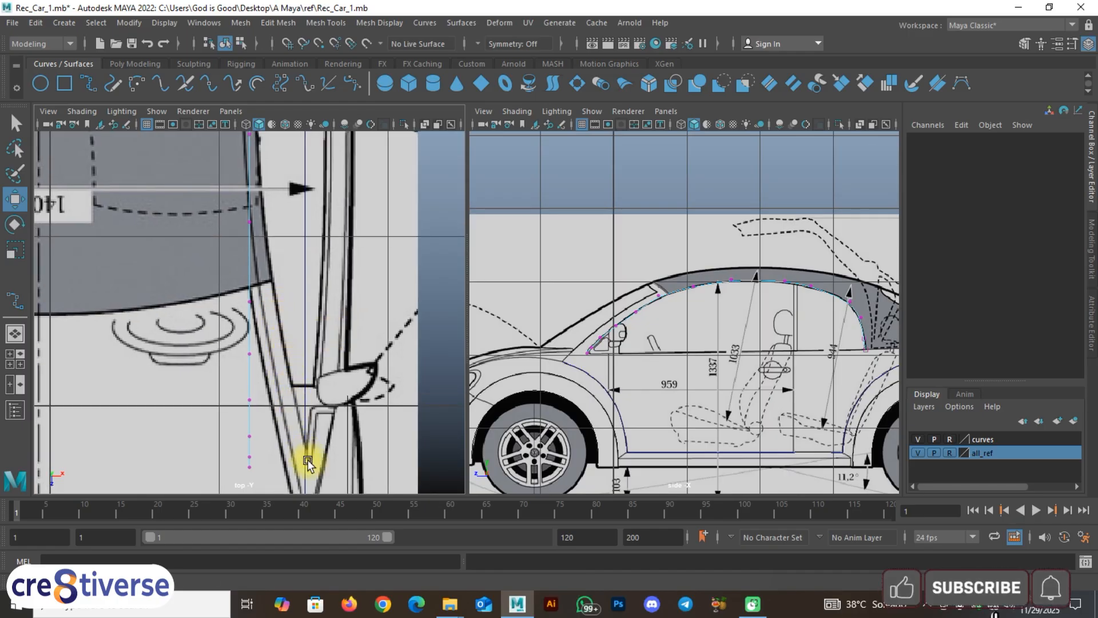
scroll(331, 324, "up", 2)
middle_click_drag(336, 282, 332, 407, "alt")
middle_click_drag(356, 252, 351, 394, "alt")
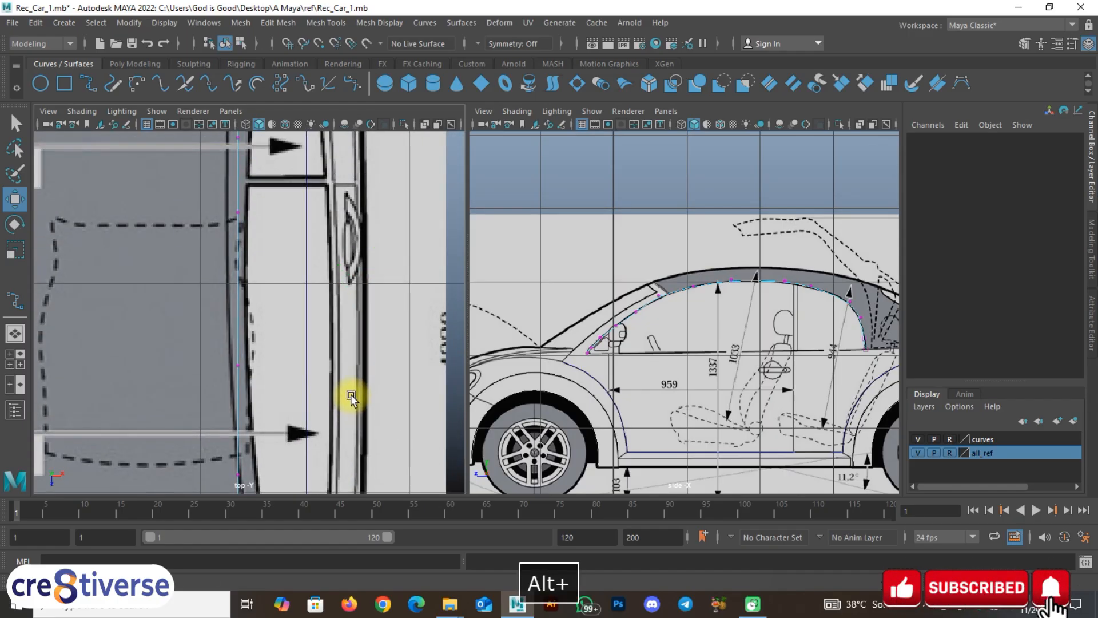
middle_click_drag(341, 308, 361, 211, "alt")
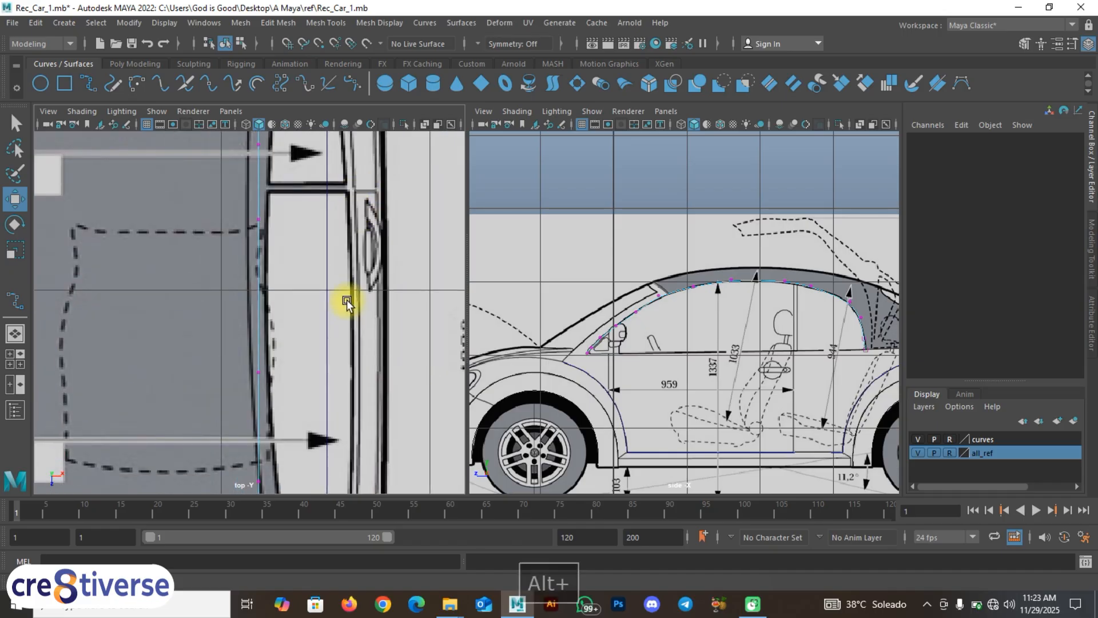
middle_click_drag(333, 274, 325, 204, "alt")
Step: Return curve1 to object mode, frame it, and move it right to Translate X 1.213
right_click_drag(255, 265, 307, 246)
key("f")
scroll(269, 311, "up", 3)
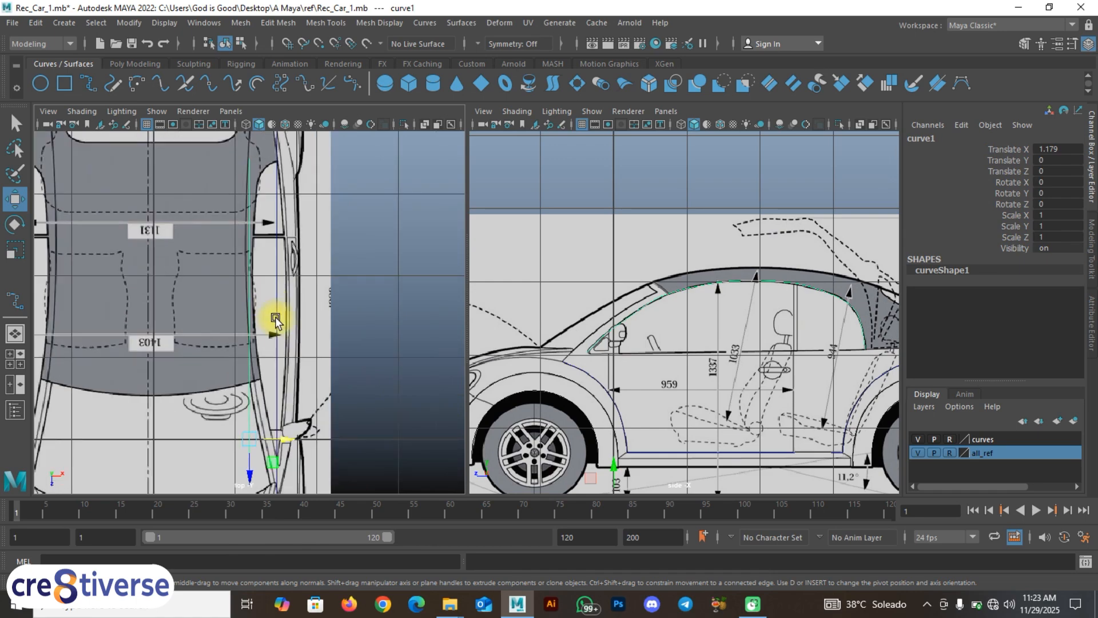
left_click_drag(290, 445, 294, 432)
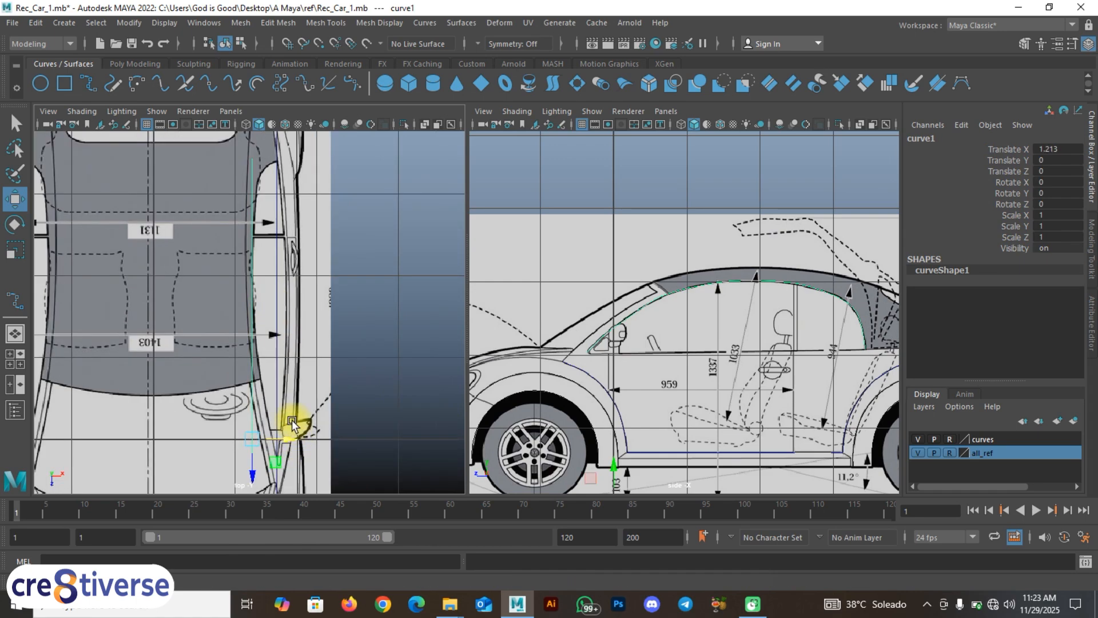
Step: Switch curve1 to control vertices and bring its lower vertices and the 1403 dimension into view
scroll(267, 269, "up", 2)
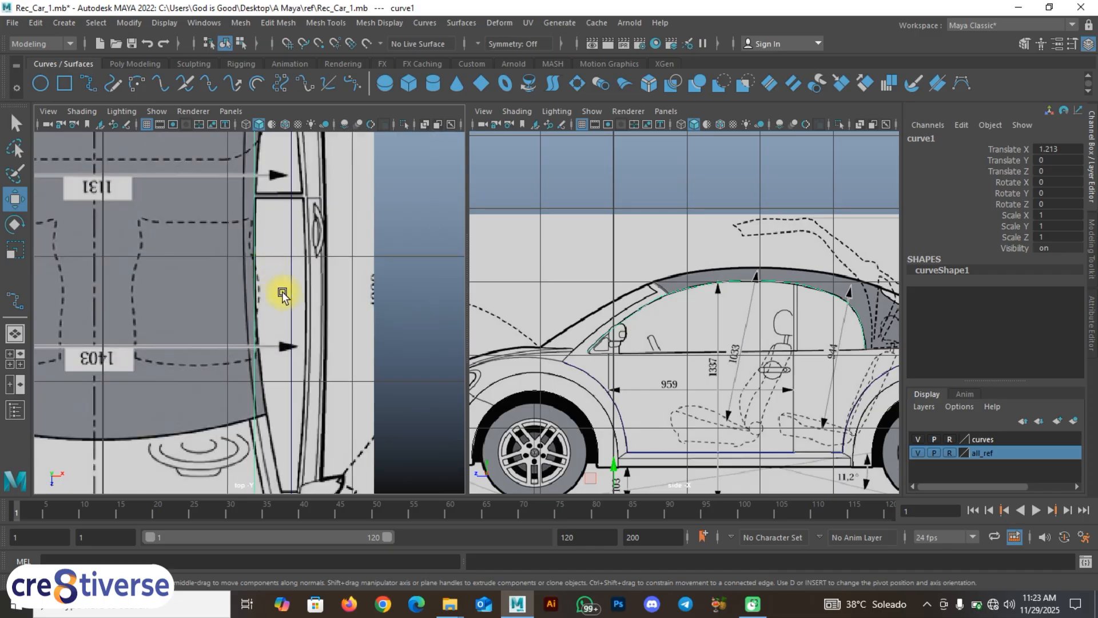
scroll(290, 338, "up", 2)
mouse_move(294, 355)
middle_mouse_down("alt")
mouse_move(292, 439)
mouse_move(311, 458)
middle_mouse_up("alt")
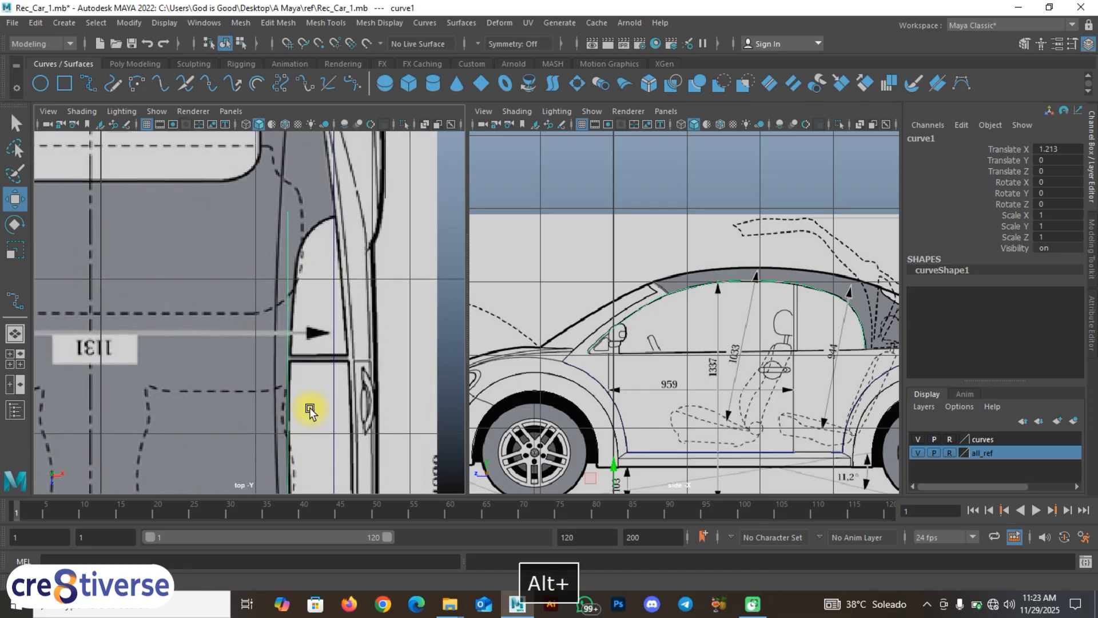
middle_click_drag(310, 410, 299, 203, "alt")
right_click_drag(285, 235, 196, 228)
middle_click_drag(269, 341, 246, 269, "alt")
scroll(258, 325, "up", 3)
middle_click_drag(258, 380, 260, 204, "alt")
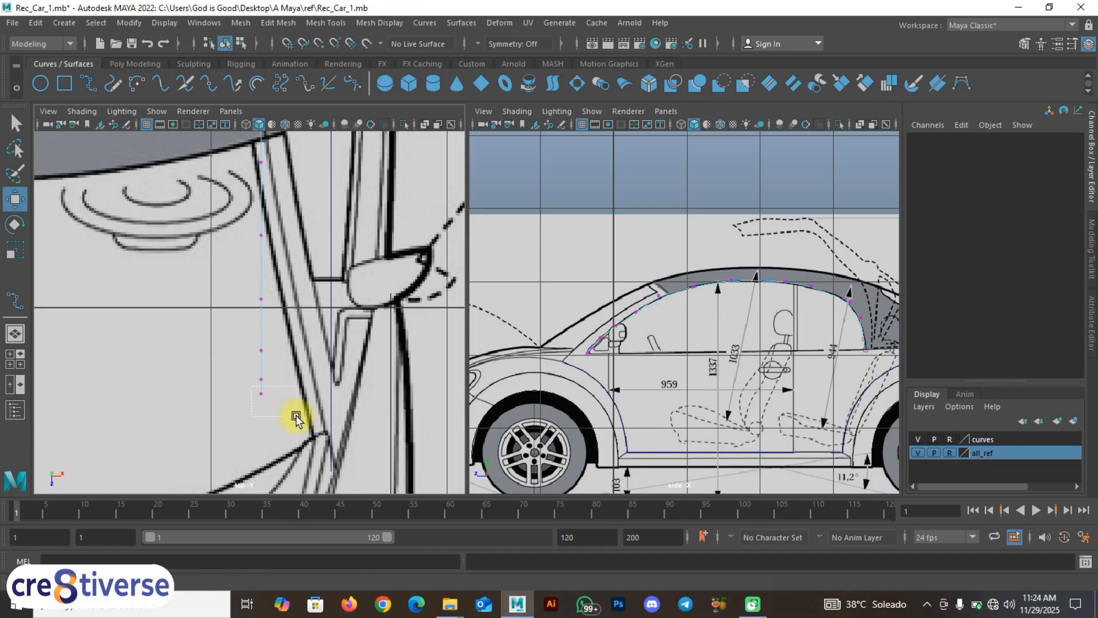
left_click_drag(252, 387, 356, 412)
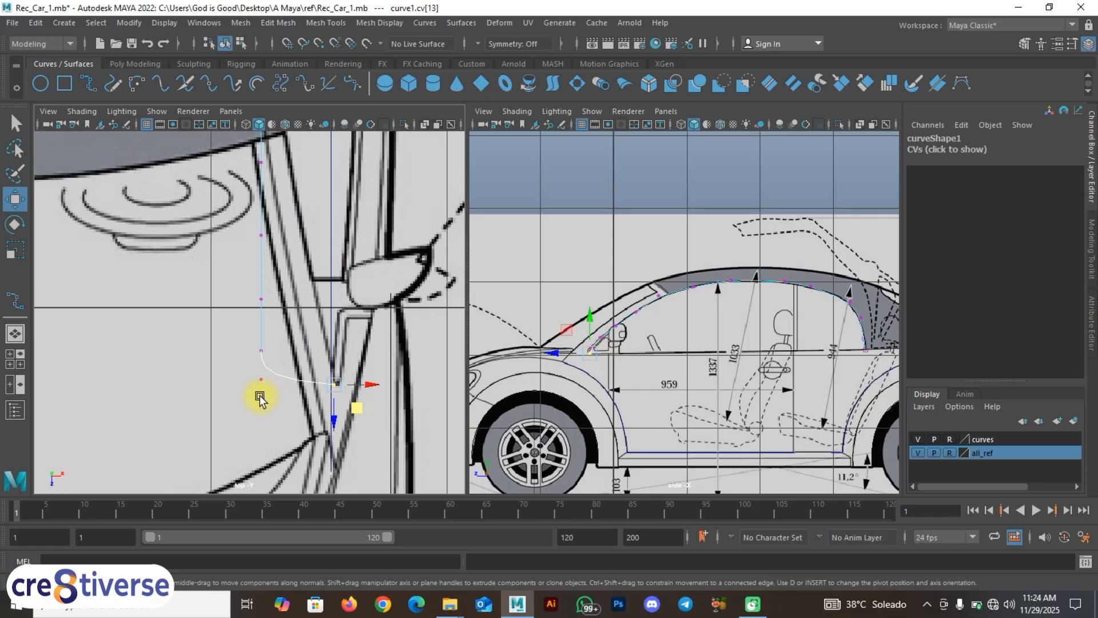
left_click(260, 350)
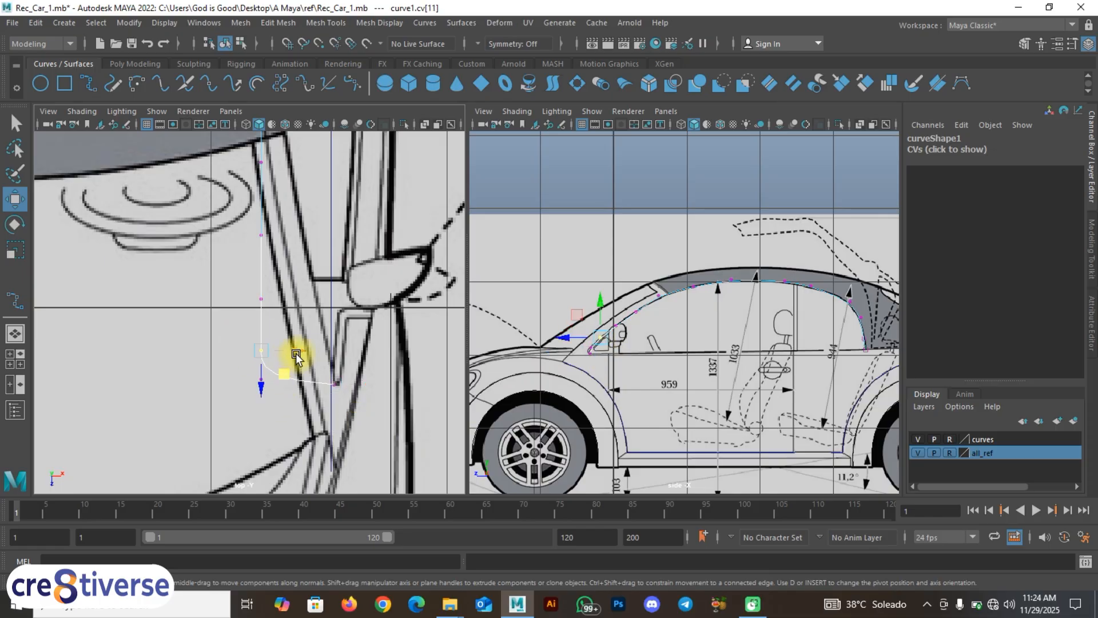
middle_click_drag(296, 356, 313, 353)
key("ctrl+z")
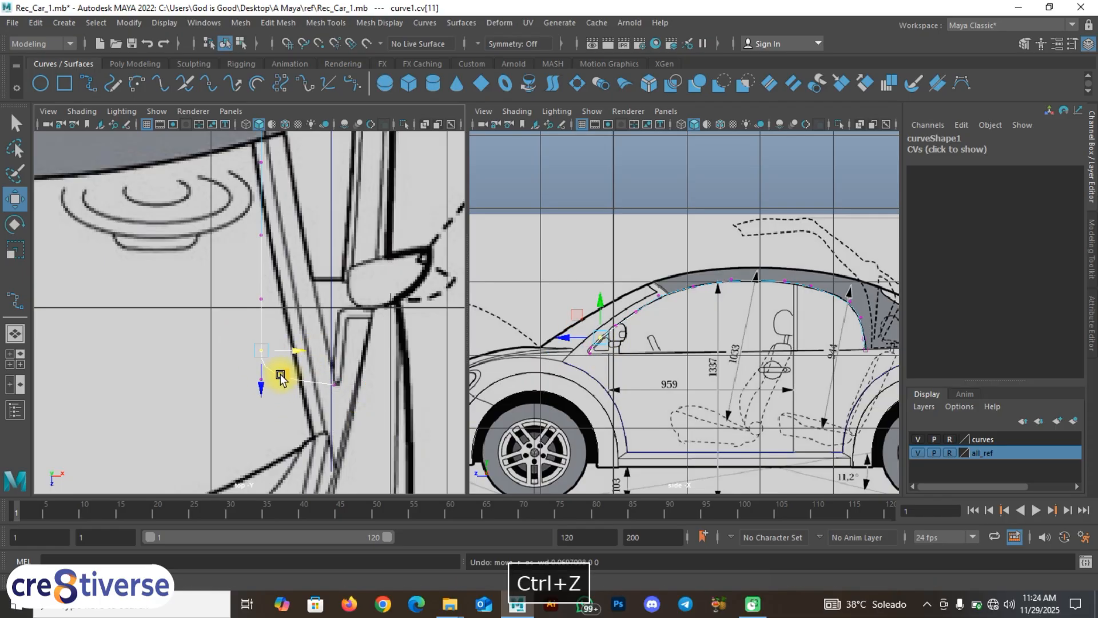
key("ctrl+z")
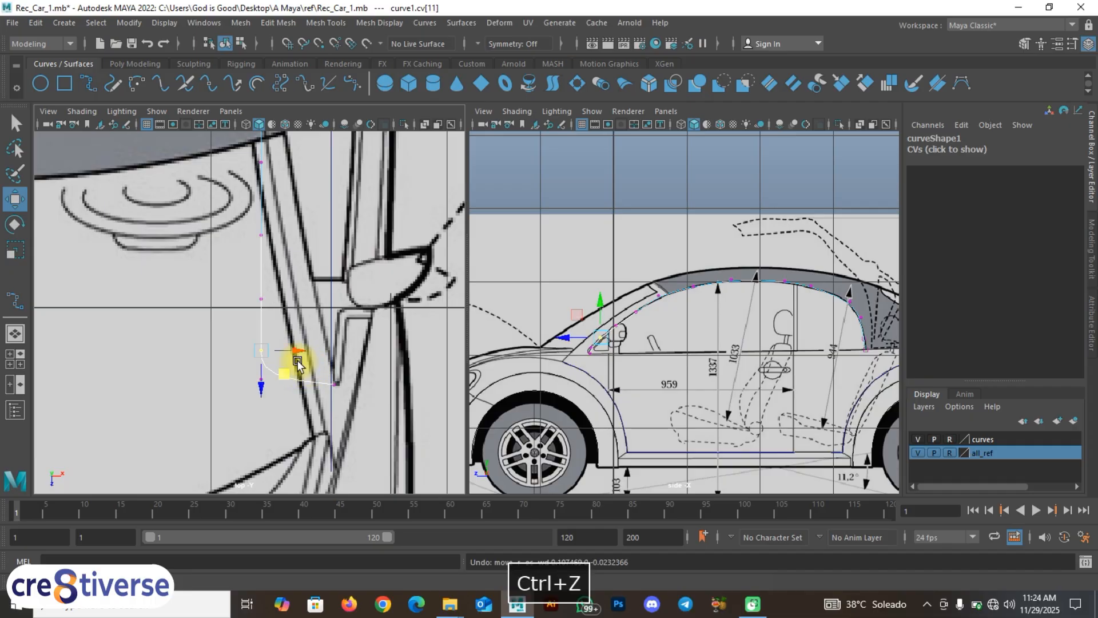
key("ctrl+z")
key("ctrl+z")
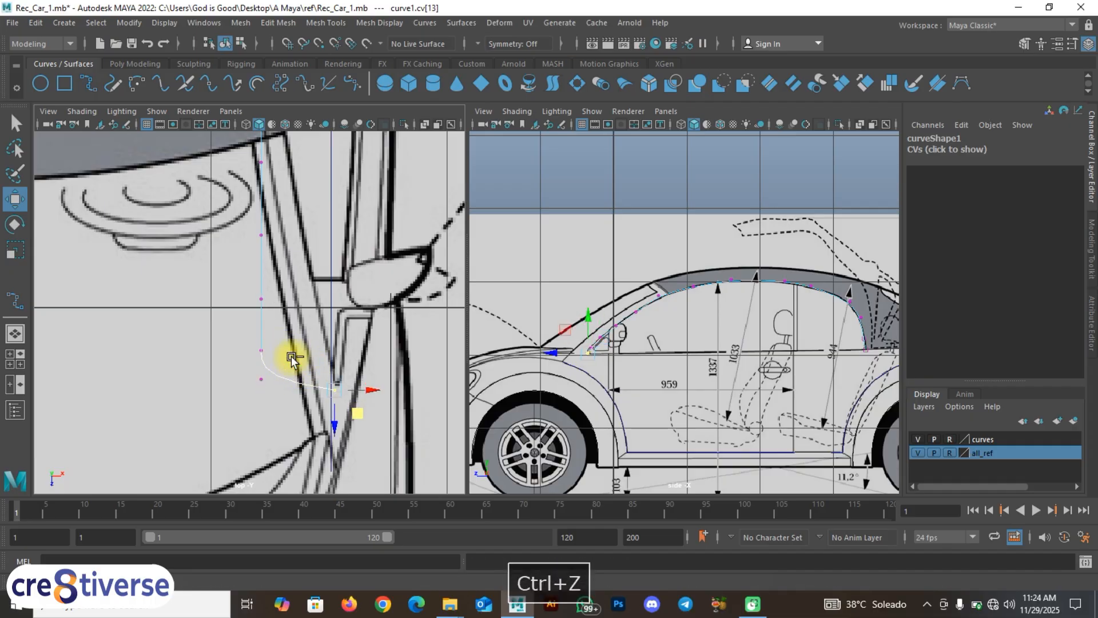
key("ctrl+z")
right_click_drag(257, 318, 283, 312)
scroll(278, 411, "up", 2)
middle_click_drag(279, 412, 369, 301, "alt")
middle_click_drag(295, 260, 300, 327, "alt")
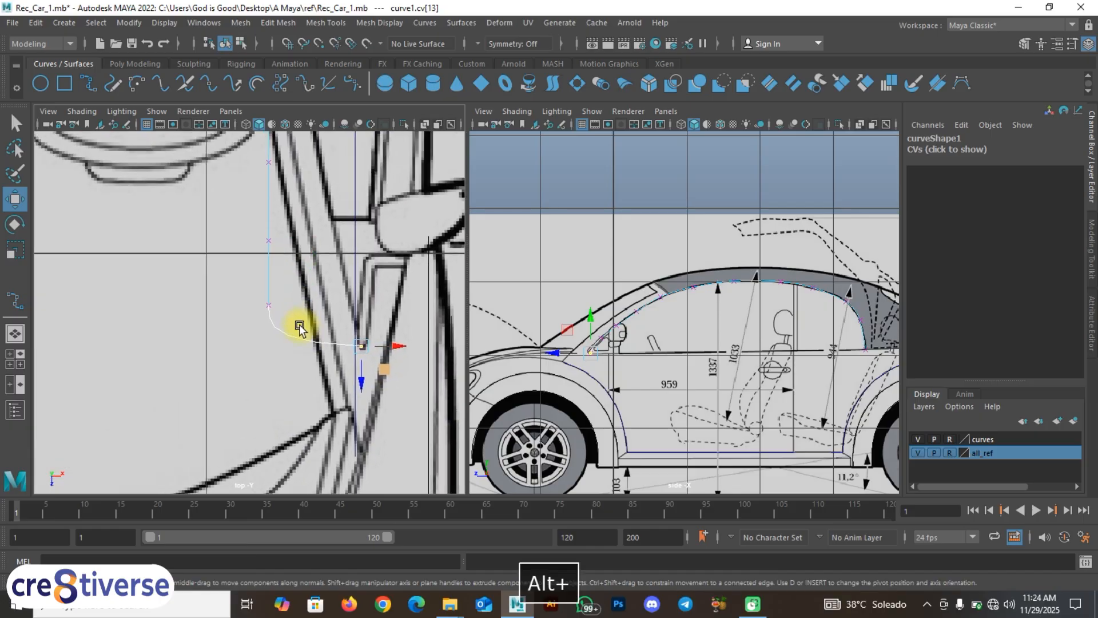
left_click_drag(298, 322, 306, 317)
middle_click_drag(296, 327, 364, 304)
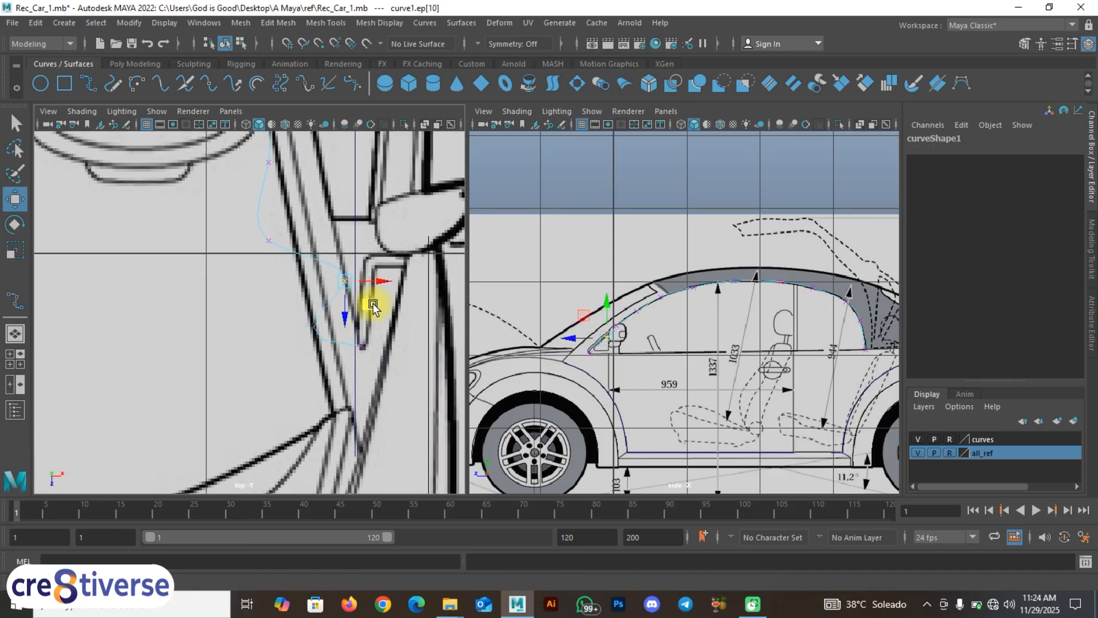
middle_click_drag(362, 341, 362, 434, "alt")
left_click_drag(252, 313, 307, 366)
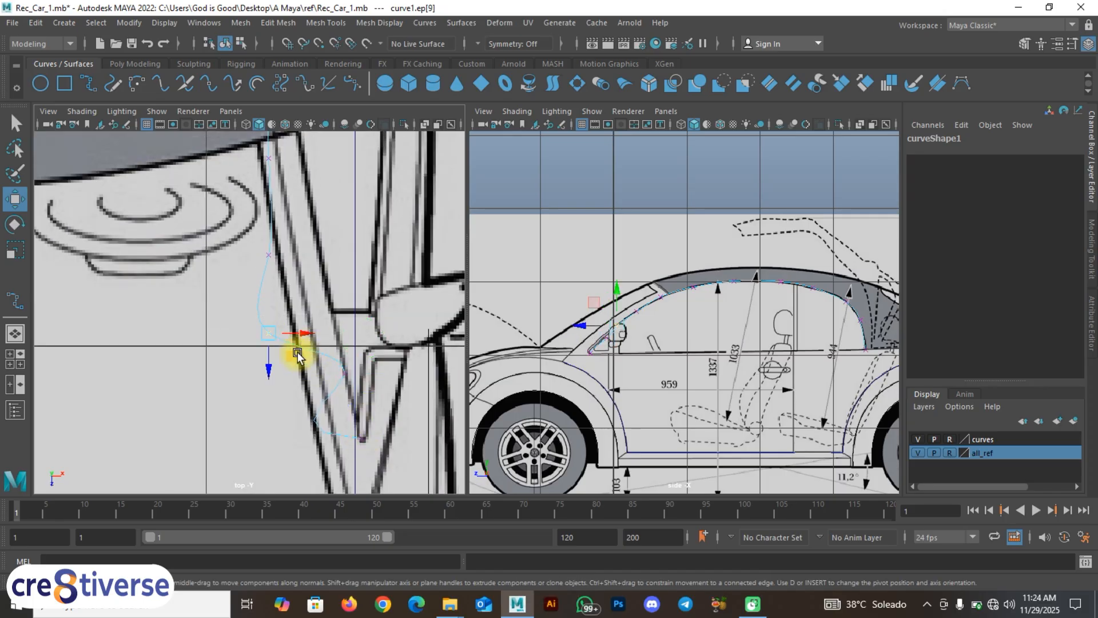
middle_click_drag(297, 355, 362, 415)
left_click_drag(287, 334, 357, 369)
middle_click_drag(330, 364, 321, 252)
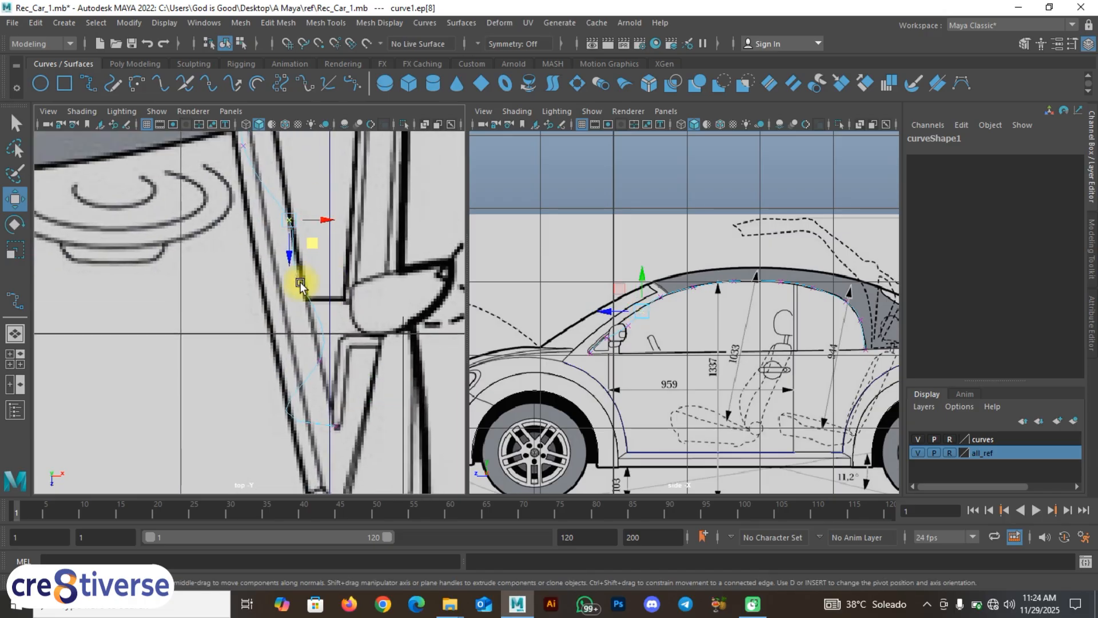
right_click(302, 267)
middle_click_drag(343, 437, 232, 348, "alt")
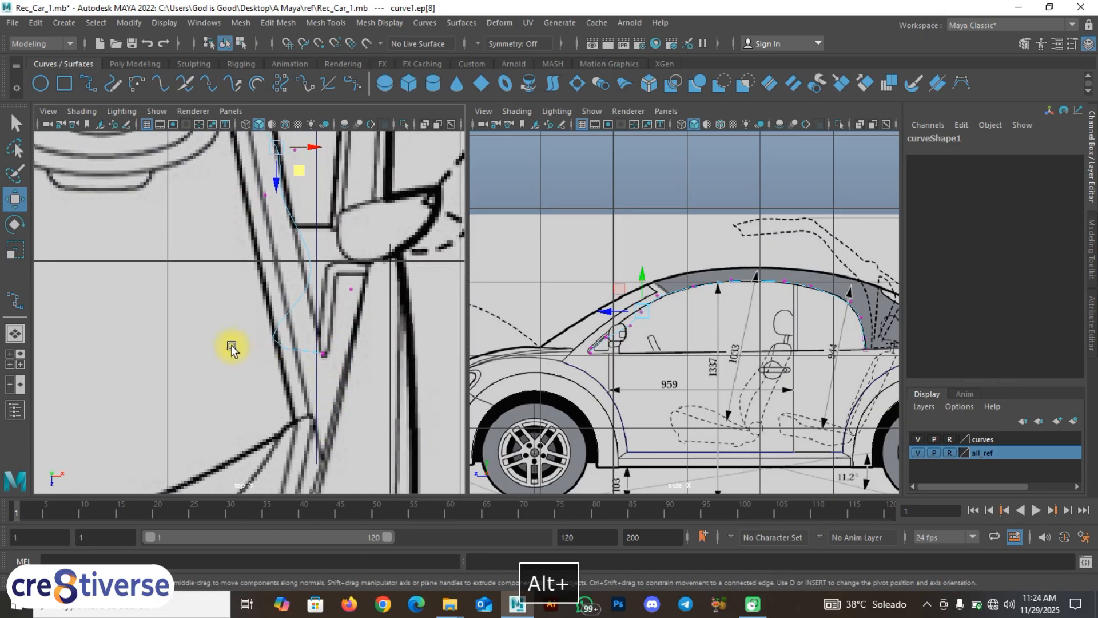
left_click_drag(276, 376, 284, 367)
middle_click_drag(258, 372, 327, 343)
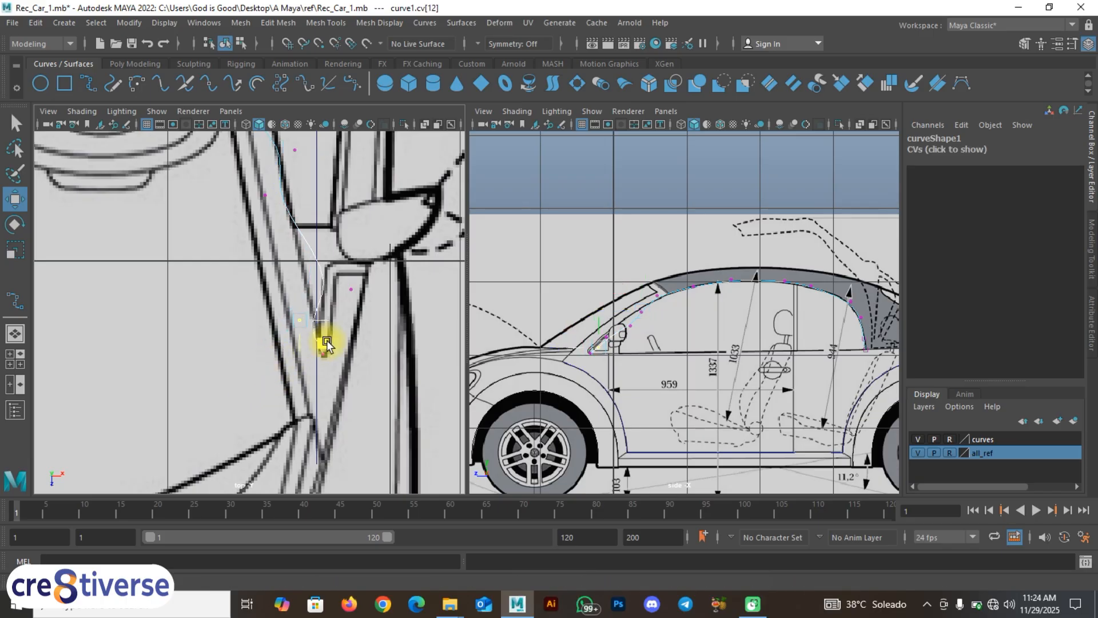
key("ctrl+z")
key("ctrl+z")
key("ctrl+z")
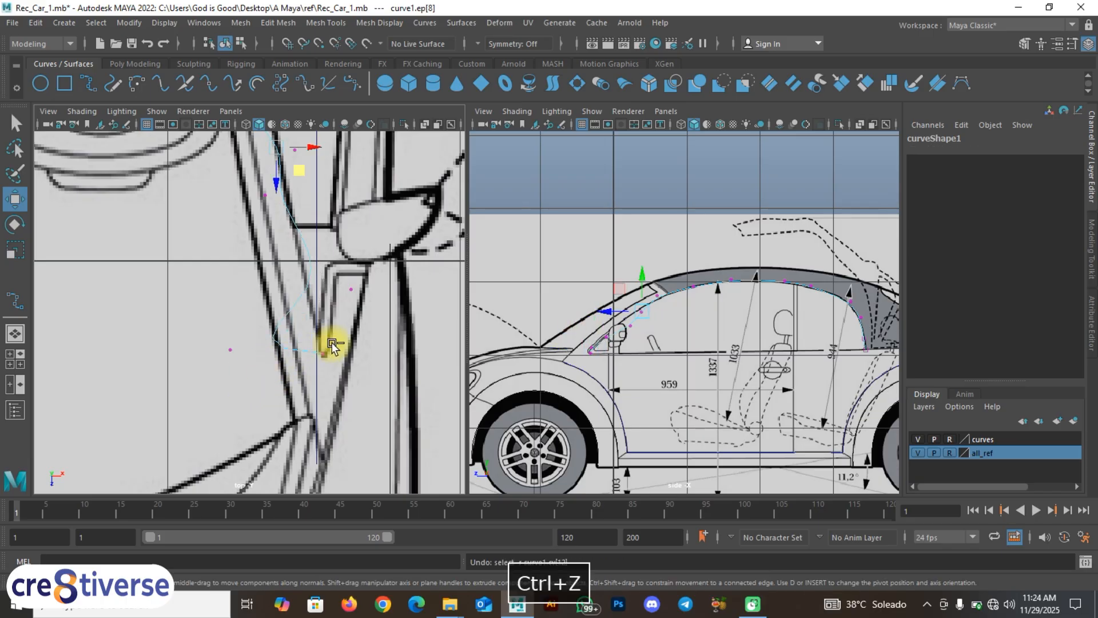
key("ctrl+z")
key("F9")
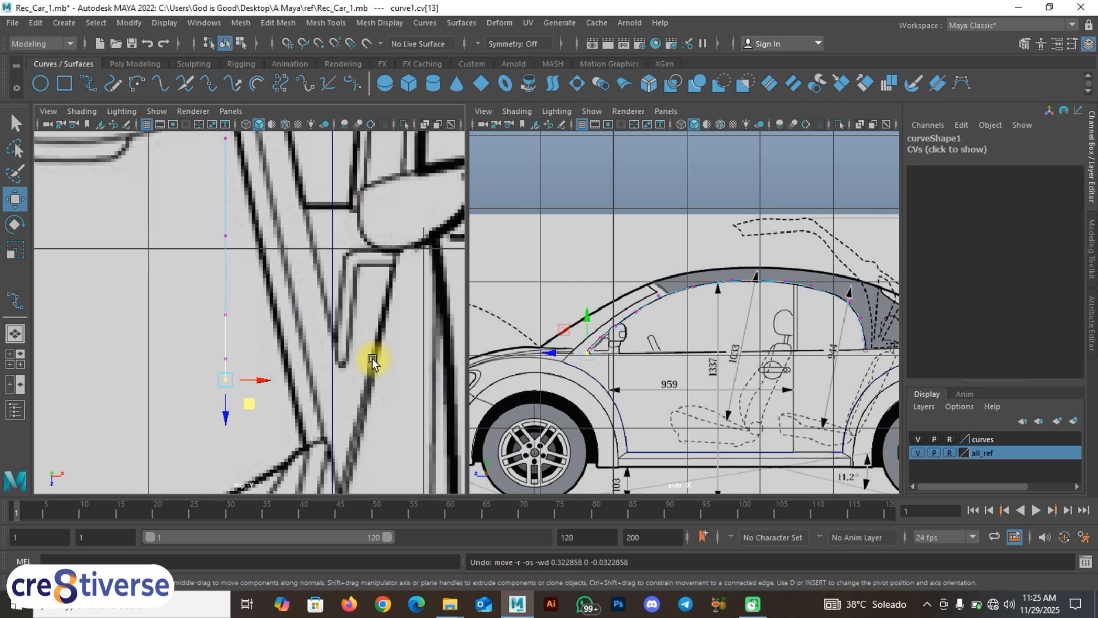
Step: Drag the end vertex and cv[11] right so the curve bends onto the top-view reference line
scroll(283, 407, "up", 3)
middle_click_drag(280, 366, 293, 332, "alt")
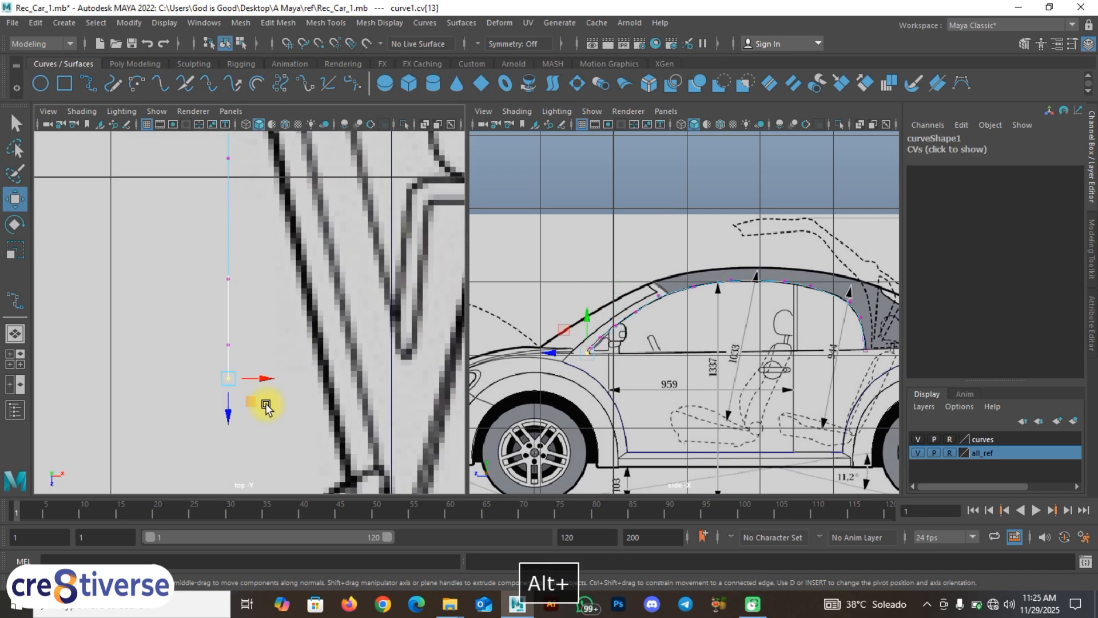
middle_click_drag(299, 406, 252, 398, "alt")
left_click_drag(207, 395, 381, 370)
middle_click_drag(271, 330, 270, 356, "alt")
left_click_drag(141, 282, 350, 265)
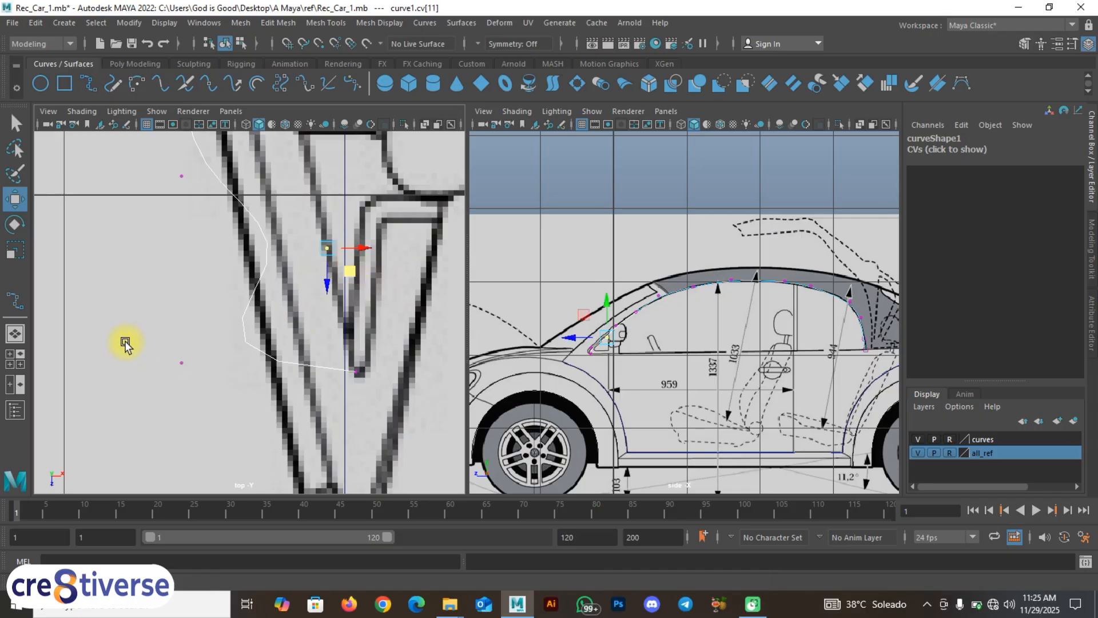
left_click_drag(127, 342, 358, 350)
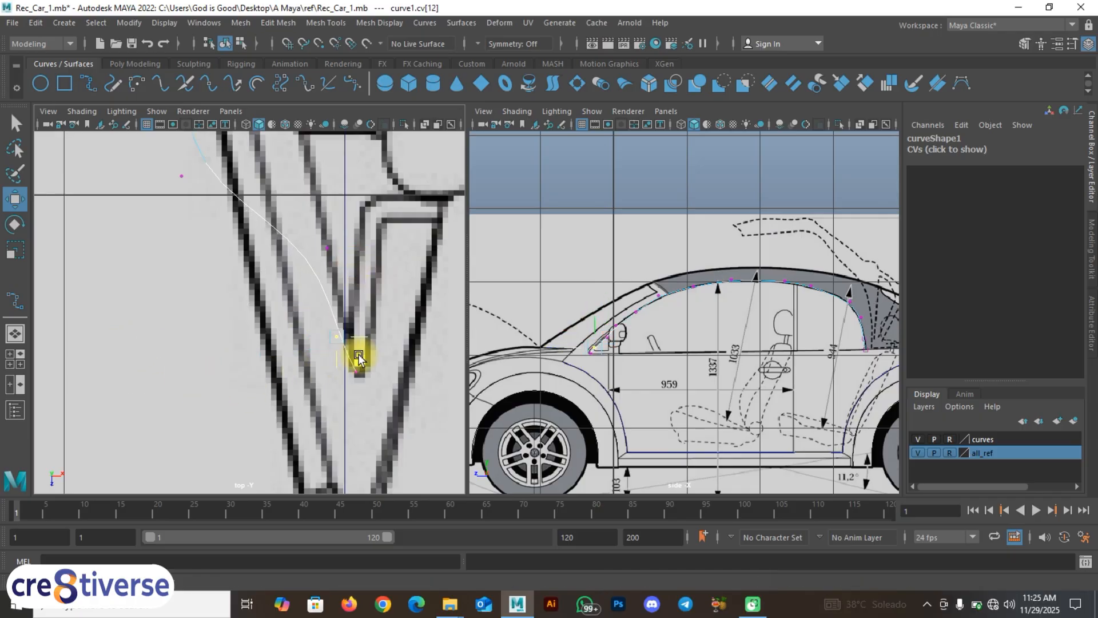
middle_click_drag(287, 277, 237, 404, "alt")
Step: Shift the next control points along the curve right onto the blueprint outline
middle_click_drag(249, 343, 204, 363, "alt")
scroll(212, 354, "down", 8)
scroll(215, 358, "up", 10)
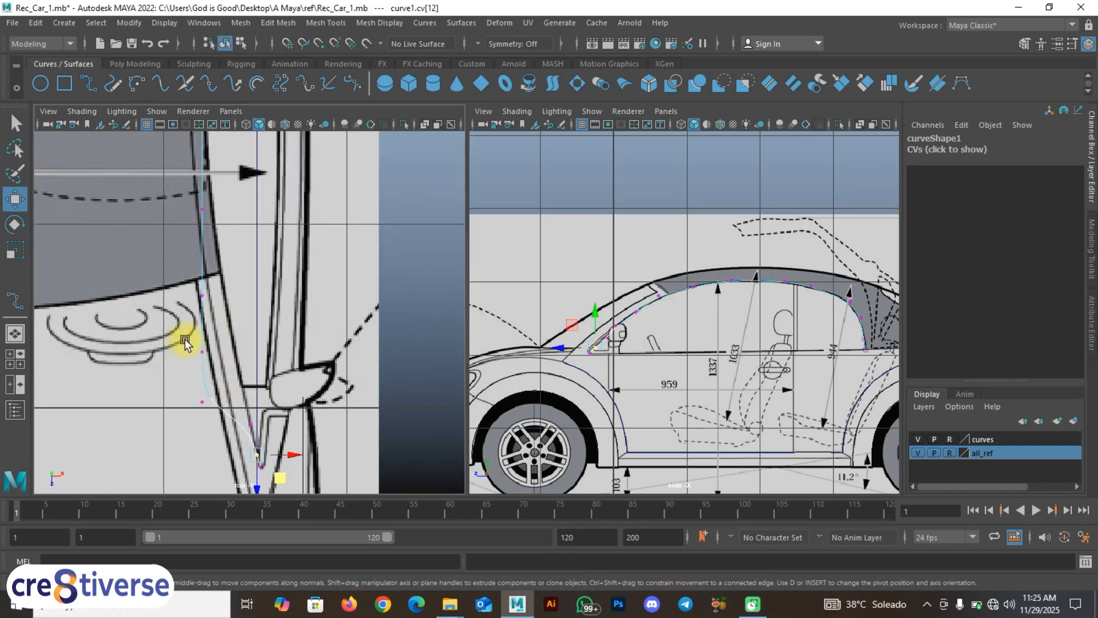
left_click_drag(184, 337, 241, 375)
middle_click_drag(229, 372, 260, 369)
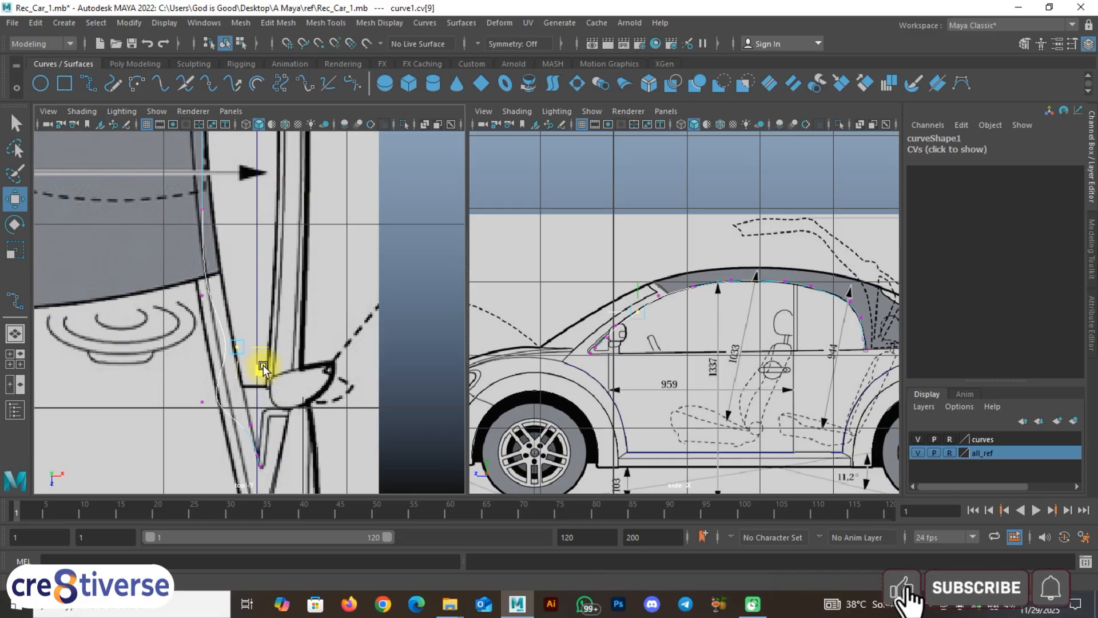
middle_click_drag(211, 247, 218, 361, "alt")
scroll(217, 360, "up", 2)
left_click_drag(174, 312, 224, 347)
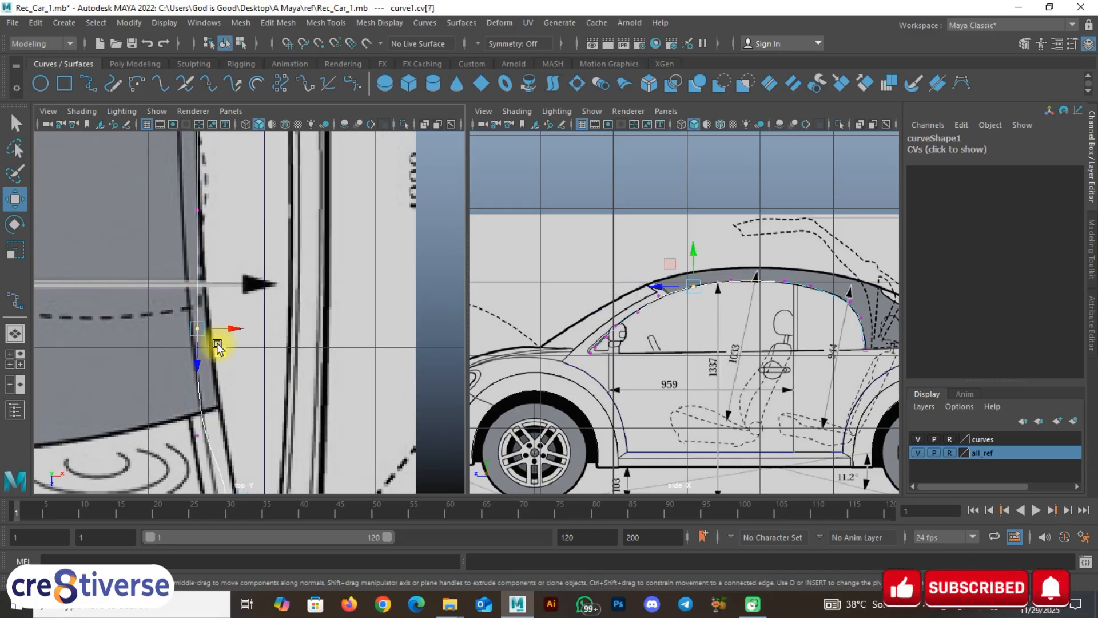
middle_click_drag(217, 345, 242, 209)
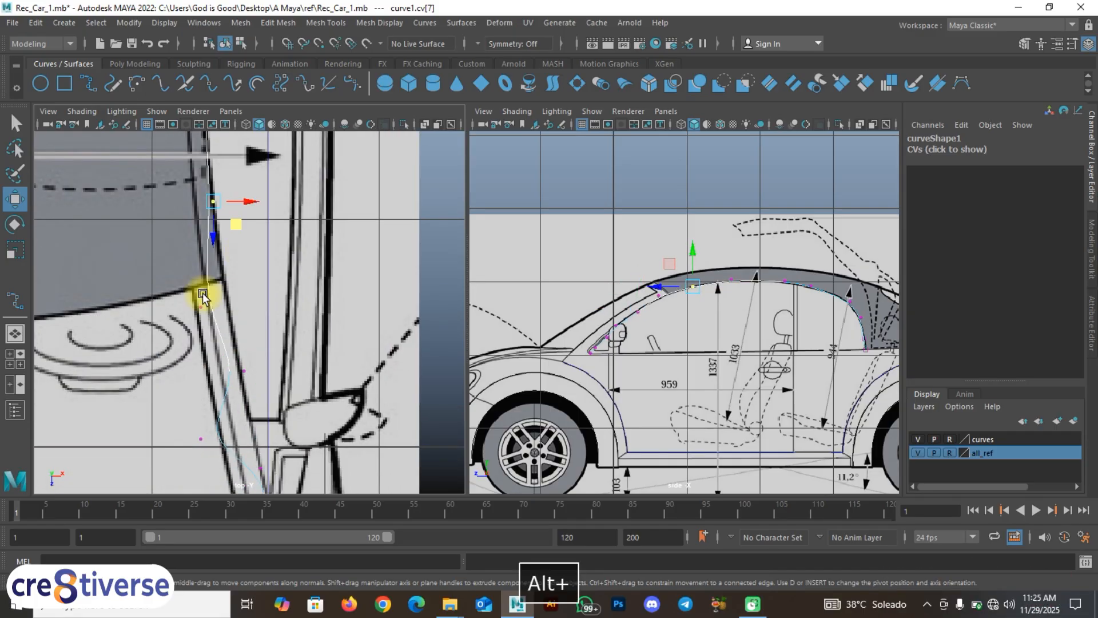
Step: Push the points further up the curve right to match the outline, then deselect
left_click_drag(177, 283, 236, 334)
middle_click_drag(227, 332, 180, 329)
left_click_drag(205, 333, 227, 342)
middle_click_drag(236, 334, 262, 423, "alt")
left_click_drag(249, 342, 235, 360)
scroll(238, 363, "up", 2)
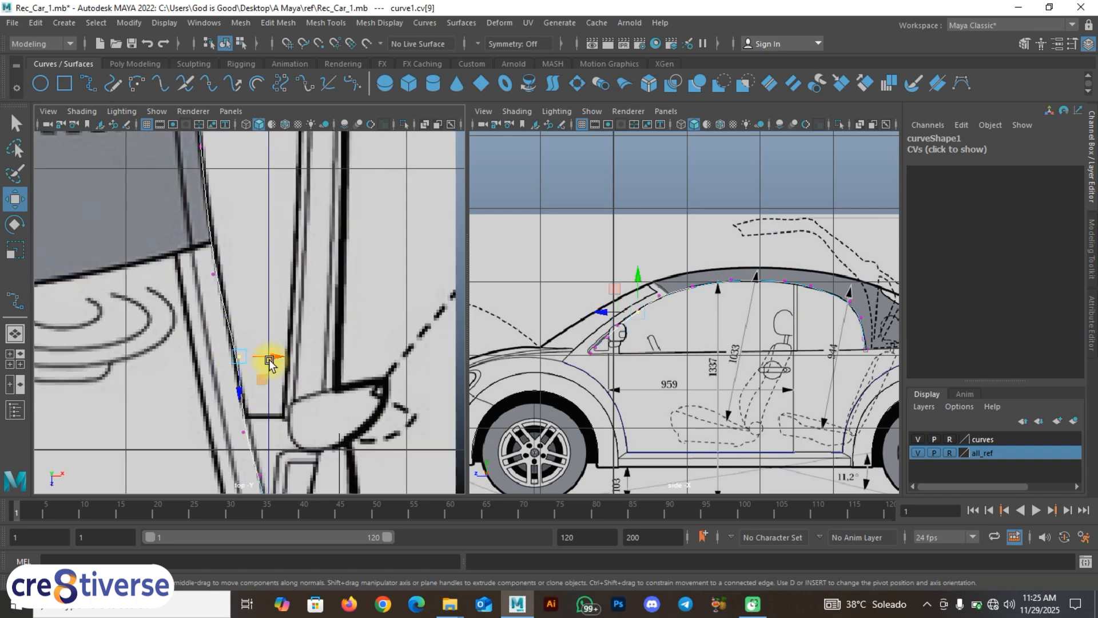
left_click(270, 362)
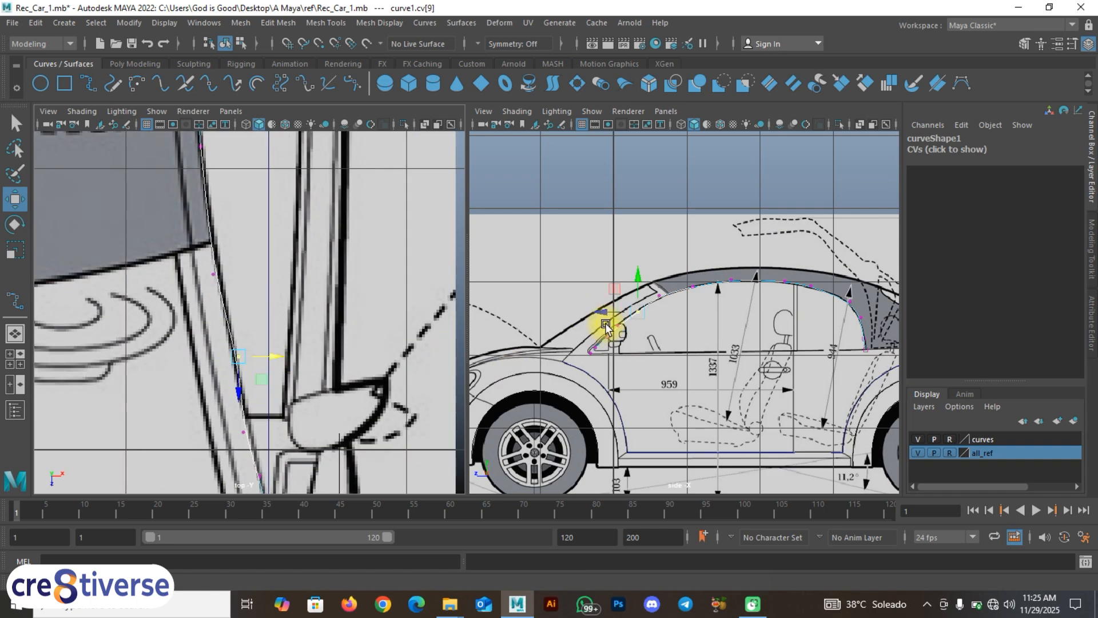
scroll(606, 327, "up", 3)
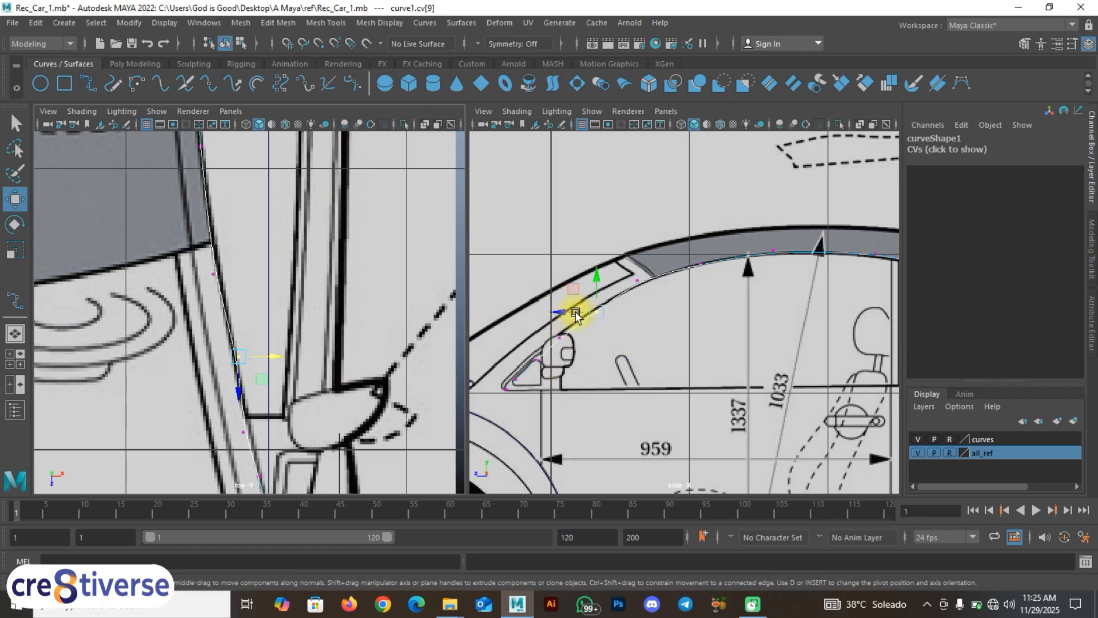
Step: Pull the curve's end point and second point onto the rounded corner outline in the top view
middle_click_drag(119, 246, 141, 375, "alt")
middle_click_drag(178, 206, 178, 400, "alt")
middle_click_drag(176, 255, 195, 449, "alt")
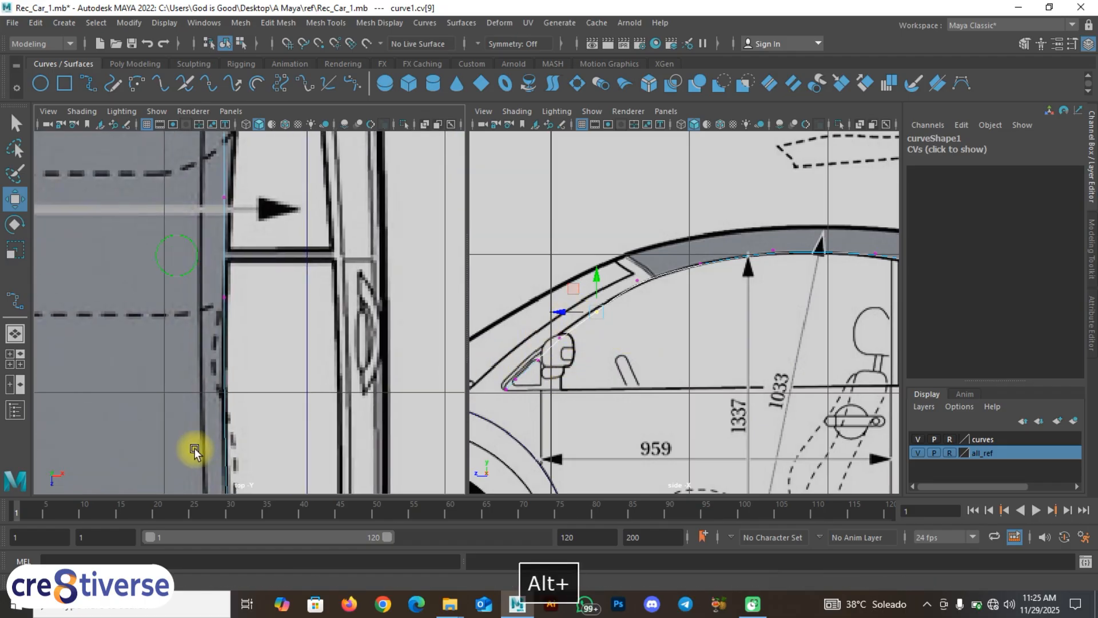
middle_click_drag(216, 319, 218, 426, "alt")
middle_click_drag(180, 240, 183, 430, "alt")
middle_click_drag(193, 346, 181, 316, "alt")
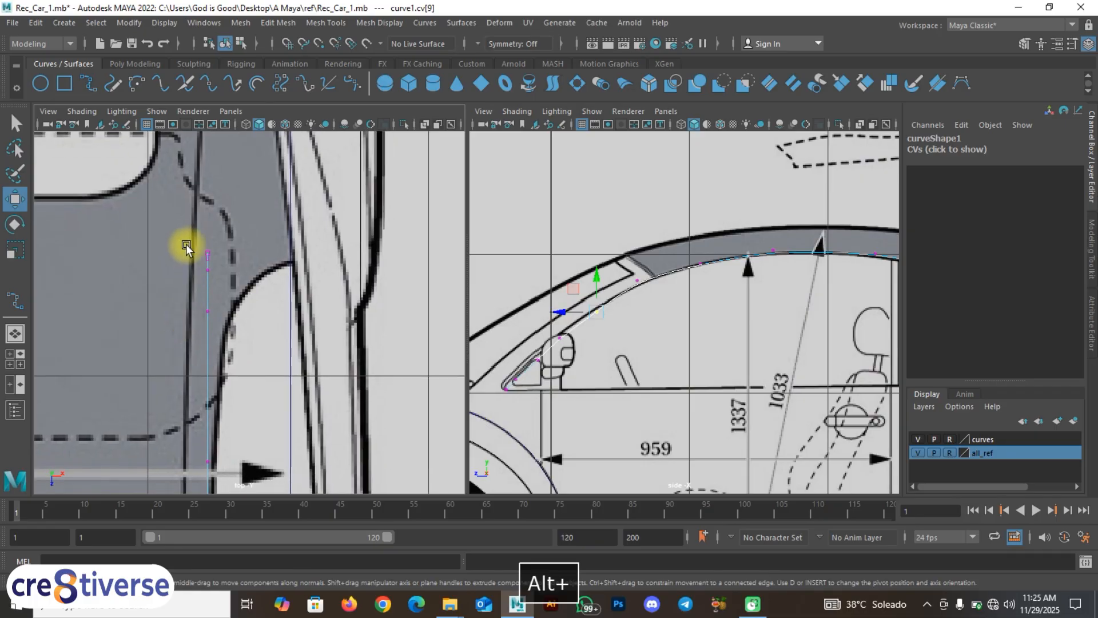
left_click_drag(205, 248, 303, 283)
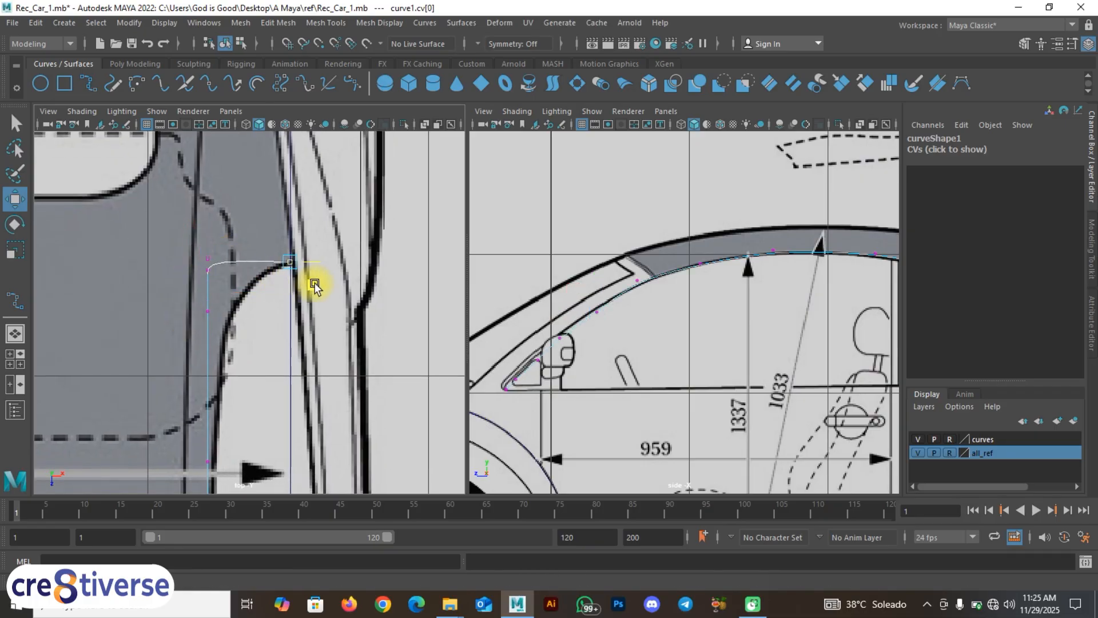
scroll(206, 275, "up", 2)
left_click_drag(179, 251, 262, 311)
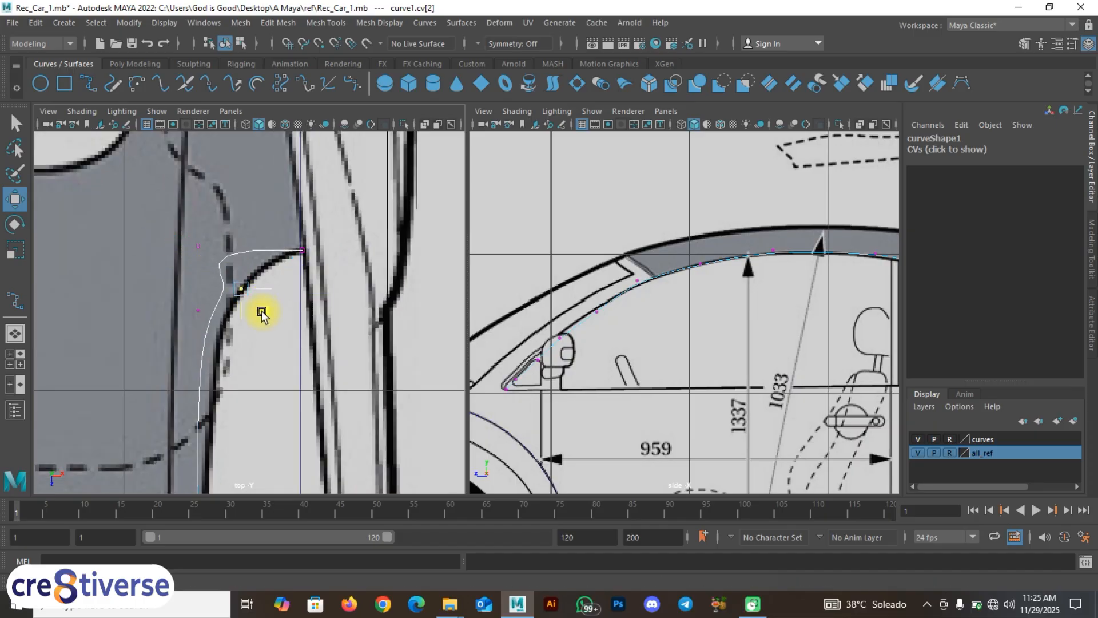
left_click_drag(175, 231, 264, 280)
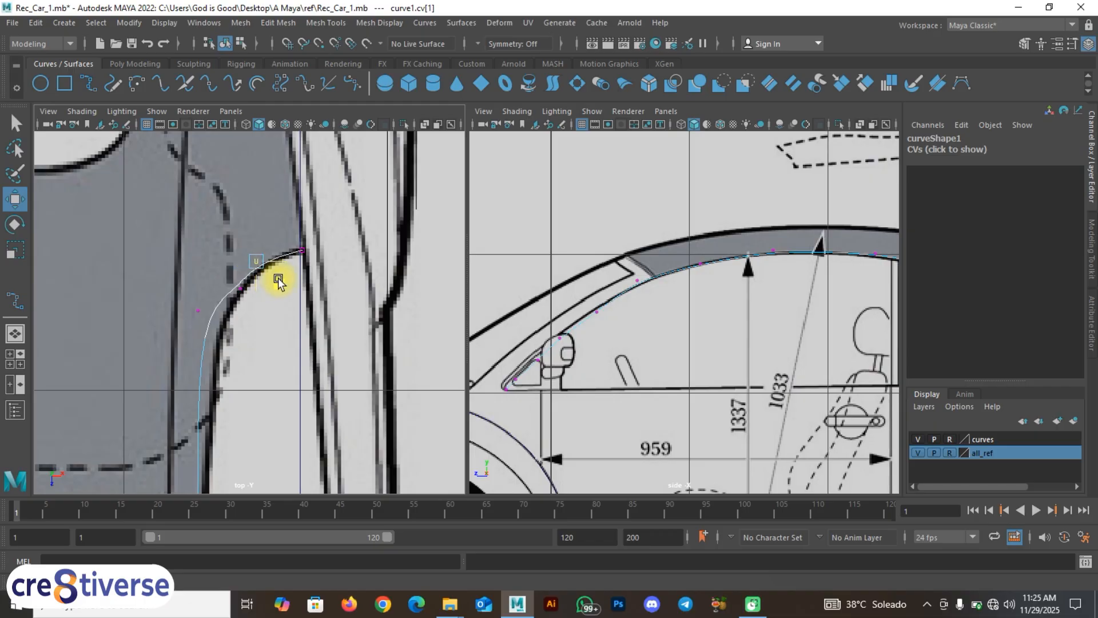
Step: Move the third and fourth control points to follow the rounded corner outline
middle_click_drag(250, 322, 309, 240, "alt")
left_click_drag(294, 189, 325, 241)
middle_click_drag(289, 281, 284, 255, "alt")
left_click_drag(261, 209, 300, 255)
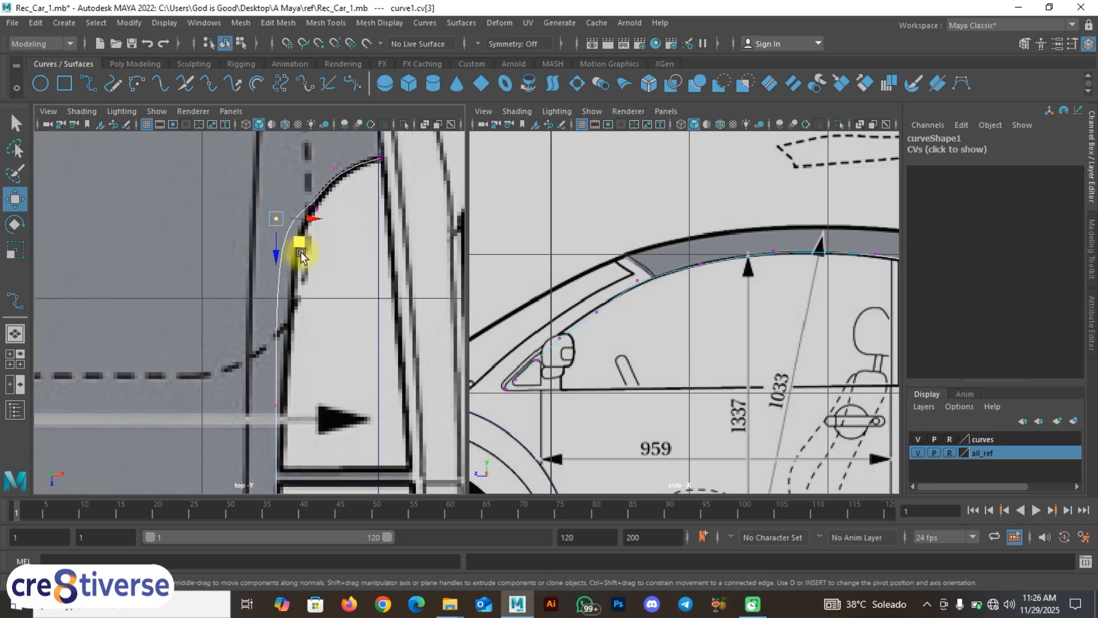
middle_click_drag(629, 336, 480, 331, "alt")
middle_click_drag(672, 327, 643, 330, "alt")
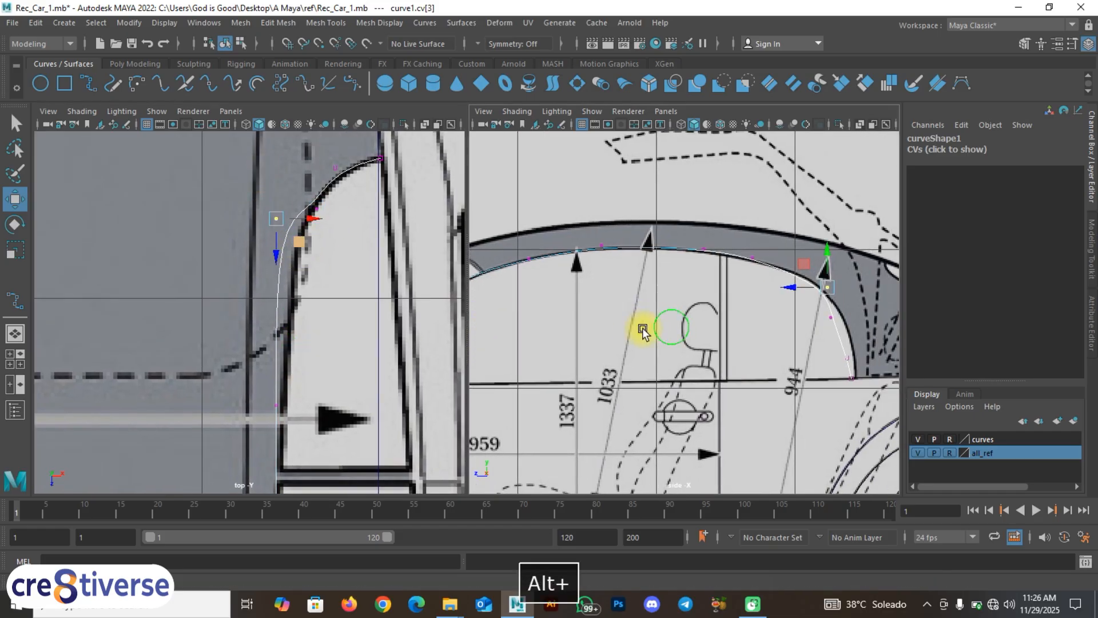
middle_click_drag(298, 243, 321, 266)
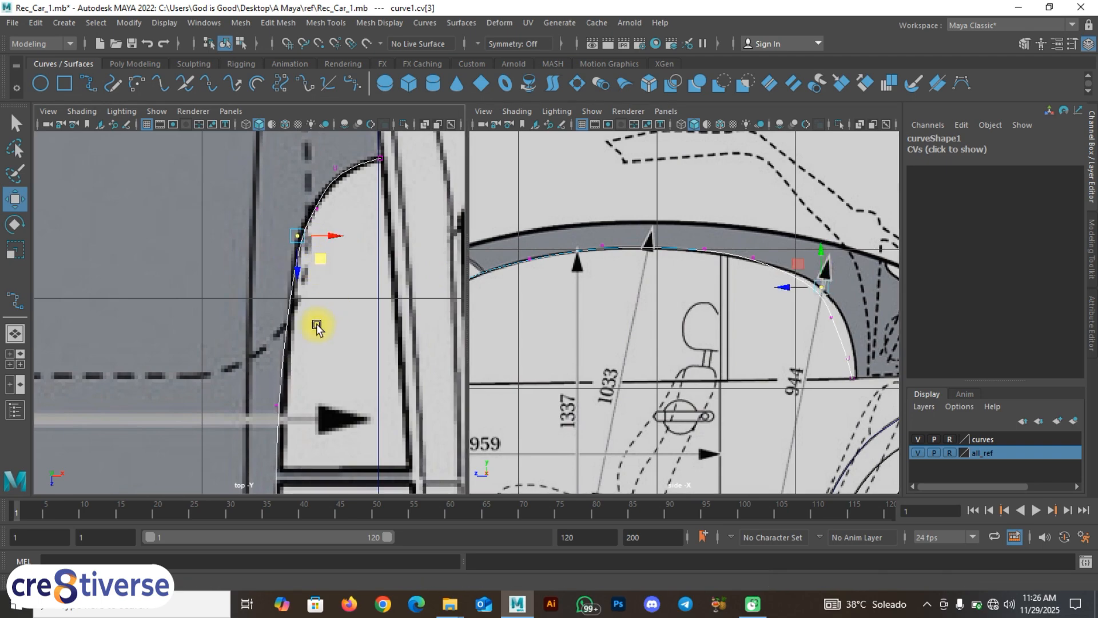
Step: Select the fifth control point and reframe the top view around the curve's front end
middle_click_drag(317, 318, 351, 123, "alt")
scroll(350, 264, "up", 2)
middle_click_drag(338, 291, 312, 350, "alt")
left_click_drag(296, 233, 339, 270)
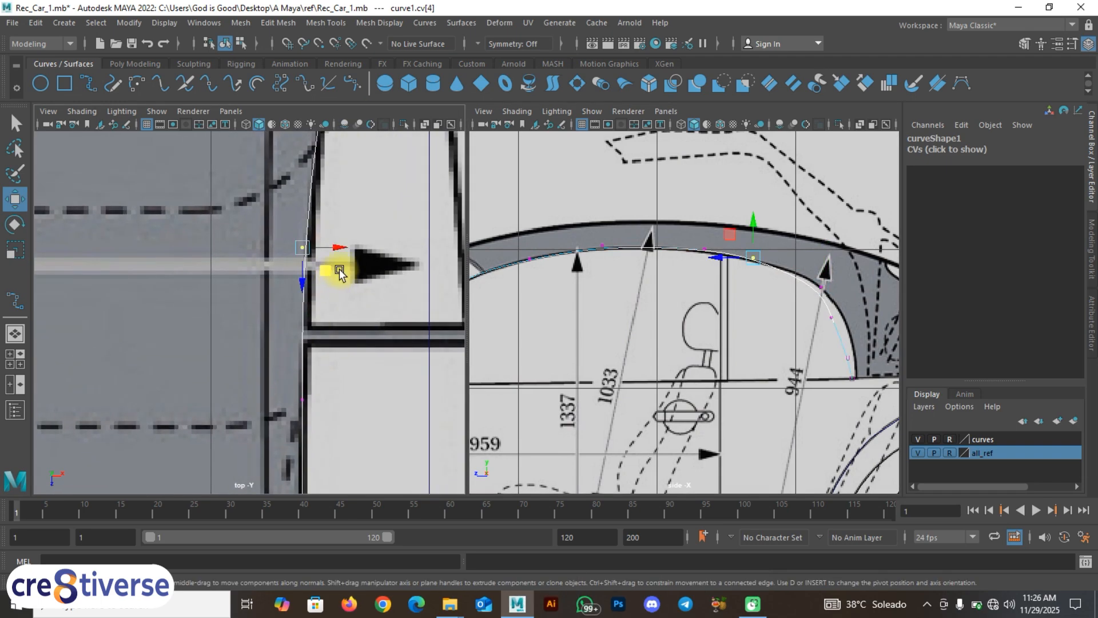
mouse_move(330, 273)
middle_mouse_down("alt")
mouse_move(314, 435)
mouse_move(298, 355)
mouse_move(298, 162)
middle_mouse_up("alt")
middle_click_drag(317, 410, 250, 194, "alt")
middle_click_drag(252, 296, 267, 179, "alt")
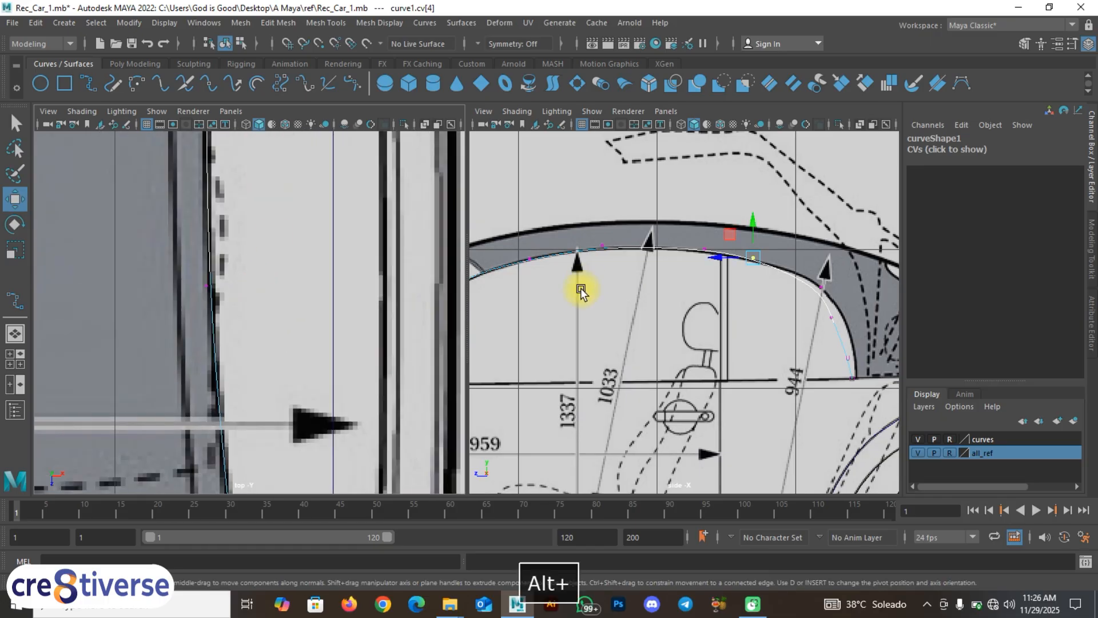
mouse_move(597, 302)
middle_mouse_down("alt")
mouse_move(706, 295)
mouse_move(688, 345)
middle_mouse_up("alt")
middle_click_drag(333, 212, 303, 367, "alt")
middle_click_drag(303, 252, 278, 408, "alt")
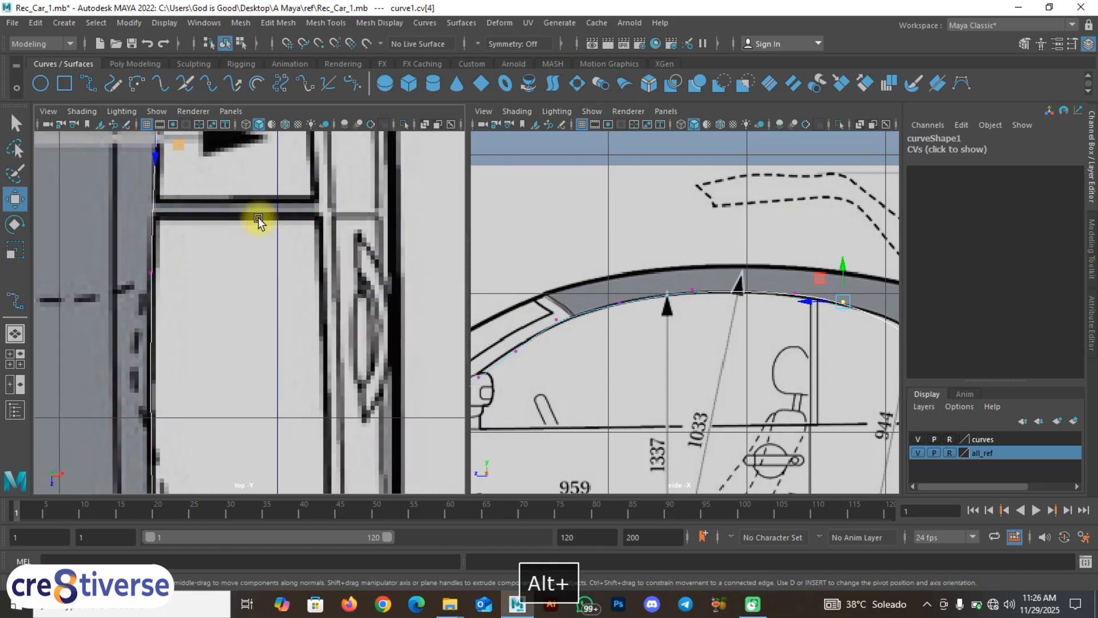
middle_click_drag(259, 221, 233, 401, "alt")
middle_click_drag(225, 277, 227, 401, "alt")
middle_click_drag(189, 269, 186, 346, "alt")
Step: In the side view, nudge the roof-line point so the curve follows the roof edge
middle_click_drag(671, 335, 552, 334, "alt")
middle_click_drag(711, 318, 641, 303, "alt")
scroll(712, 335, "up", 2)
middle_click_drag(722, 345, 682, 304, "alt")
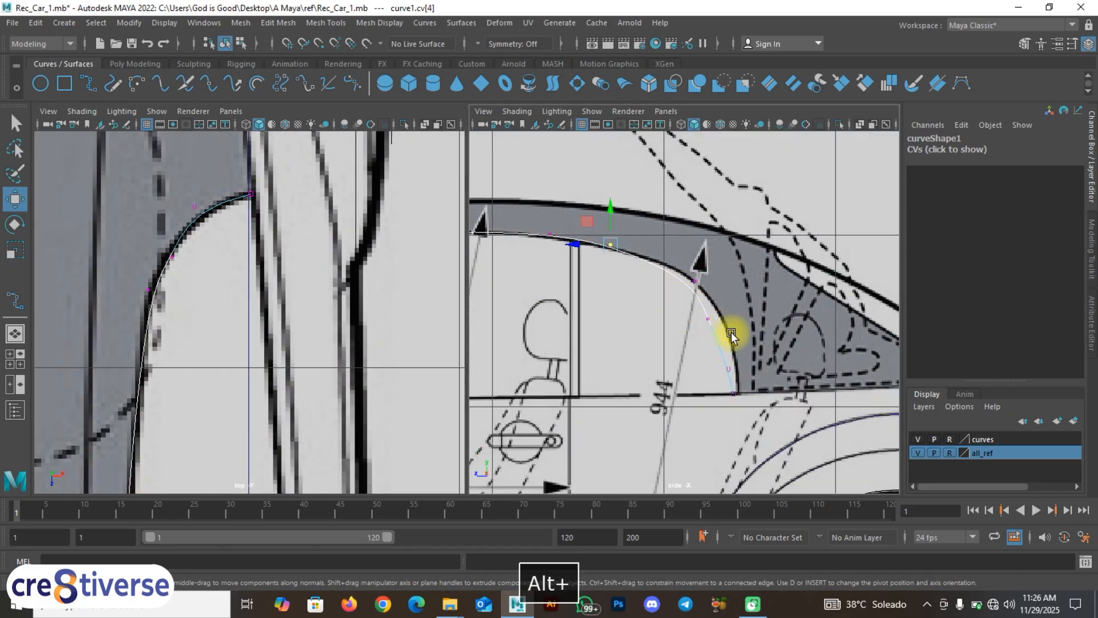
left_click(711, 317)
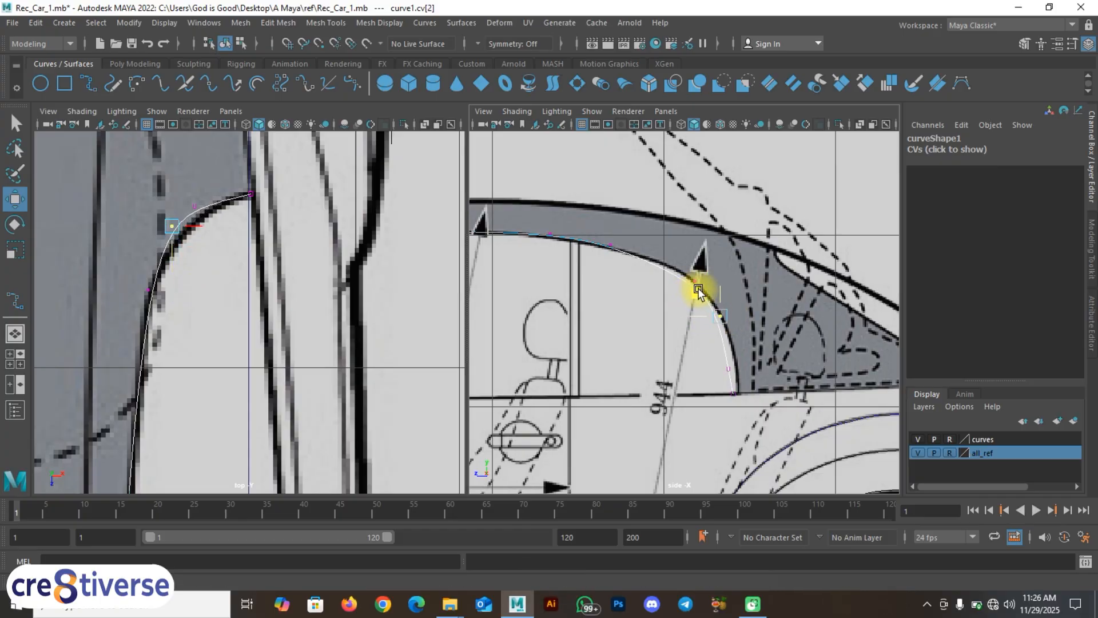
left_click(610, 245)
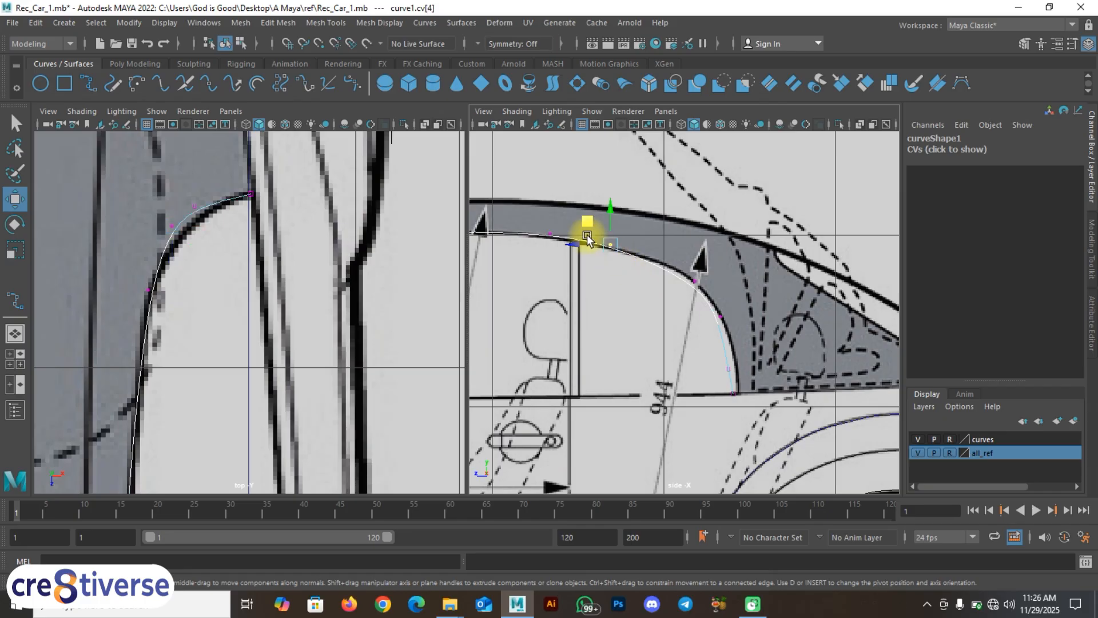
left_click_drag(584, 225, 587, 225)
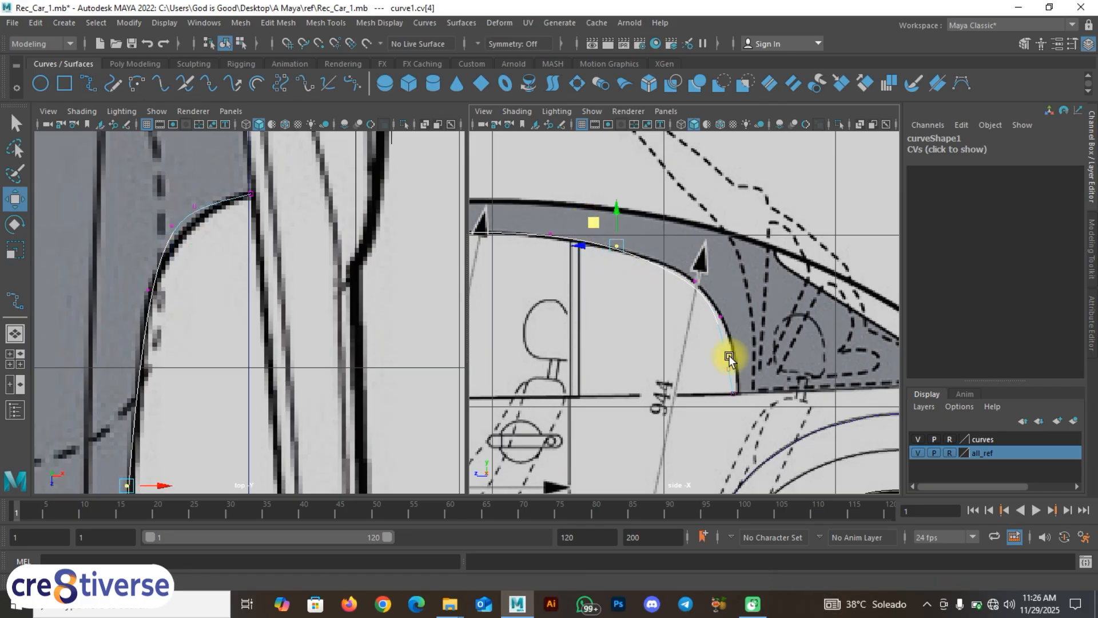
middle_click_drag(728, 356, 713, 318, "alt")
left_click_drag(739, 337, 737, 336)
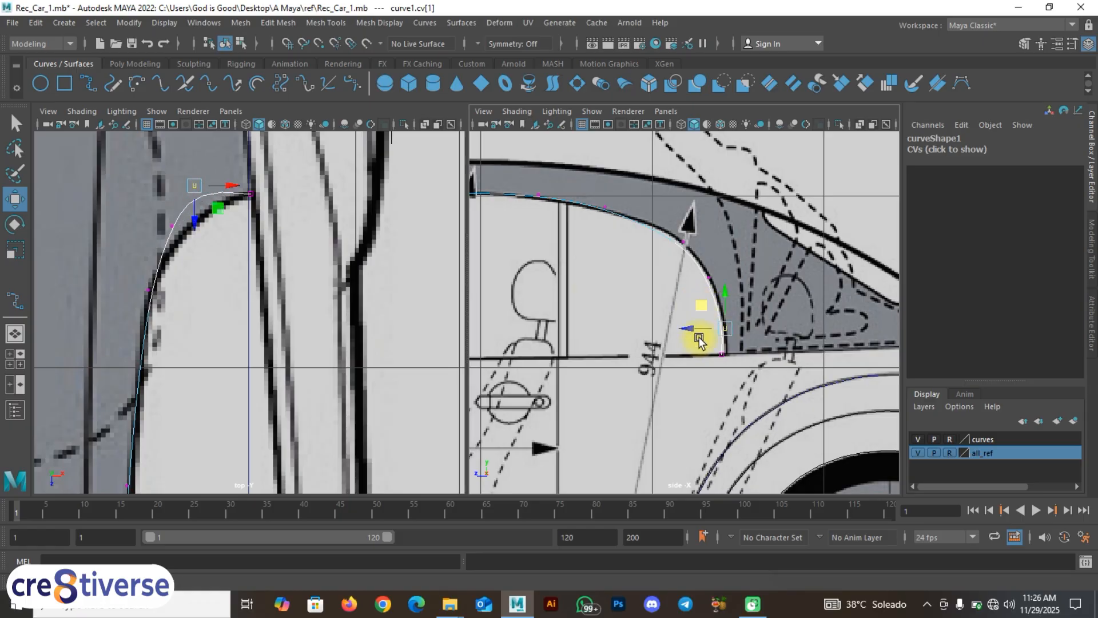
middle_click_drag(699, 341, 730, 337, "alt")
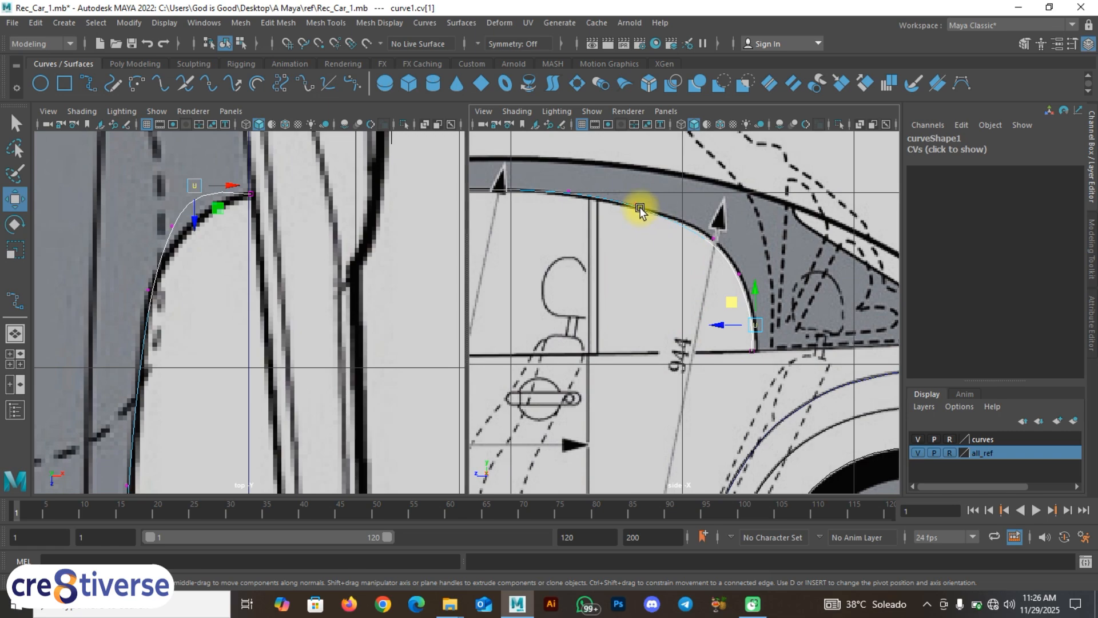
Step: Slide the curve's end point slightly right onto the beltline in the side view
middle_click_drag(246, 290, 295, 210, "alt")
scroll(237, 280, "down", 8)
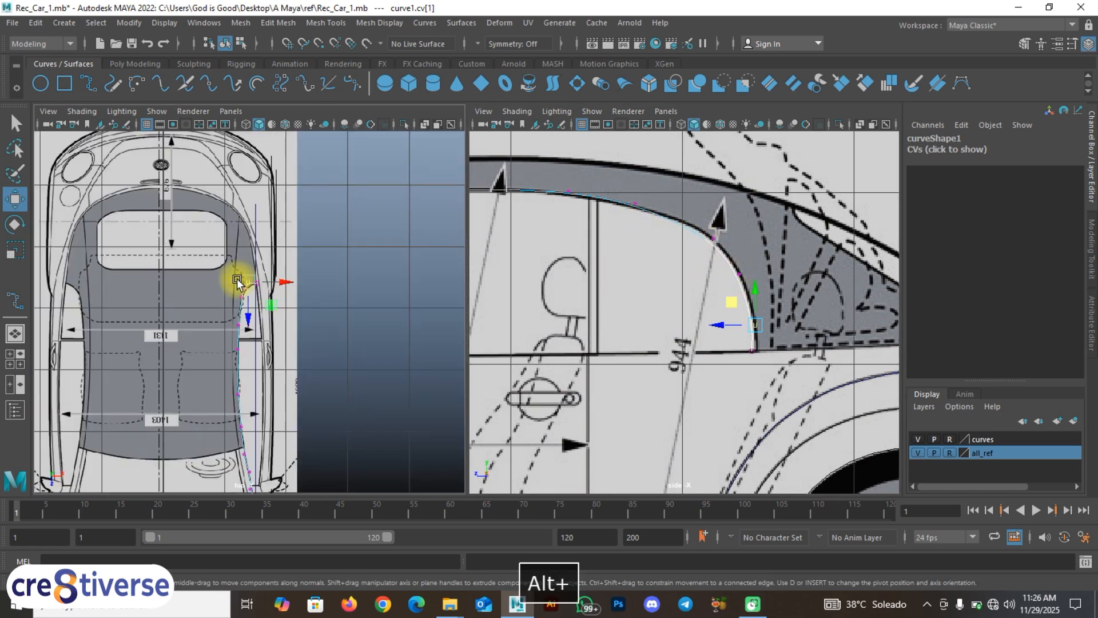
scroll(239, 292, "up", 4)
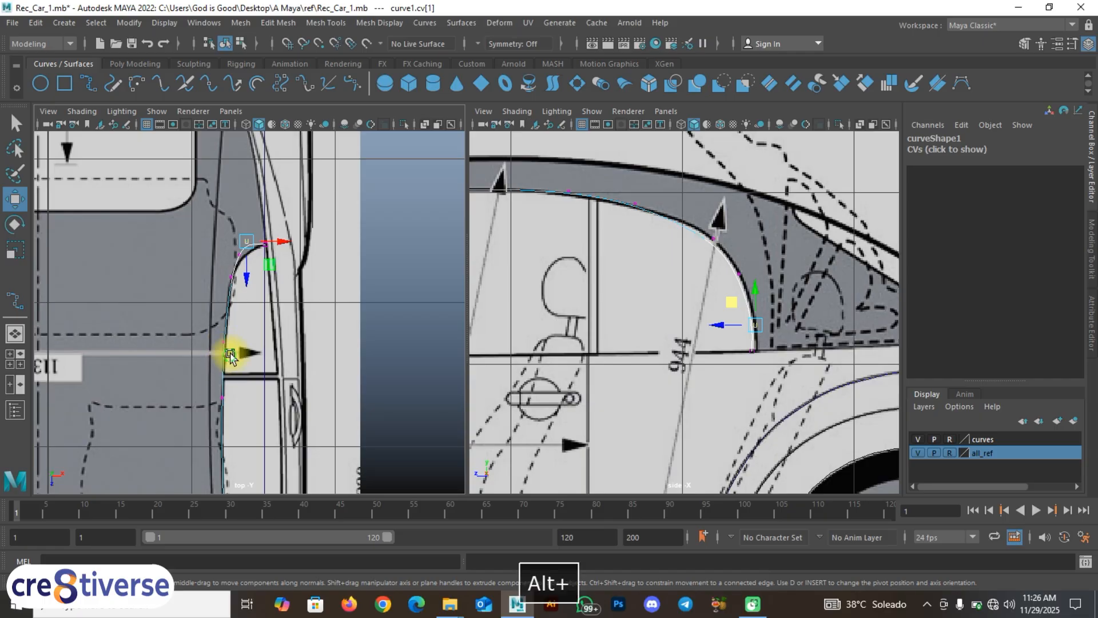
middle_click_drag(231, 355, 262, 275, "alt")
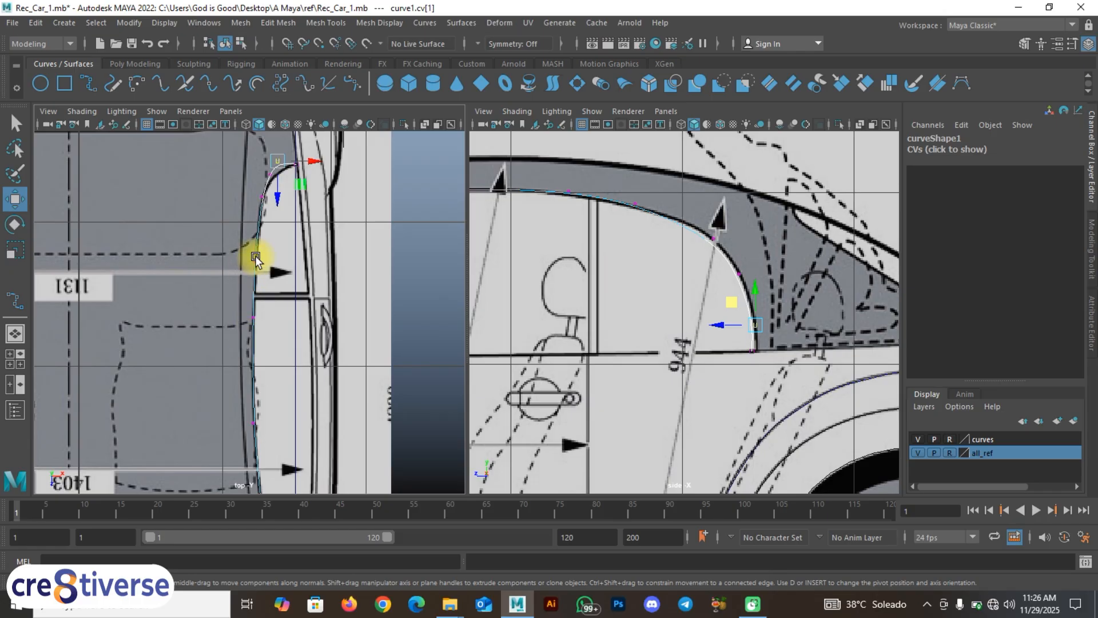
middle_click_drag(264, 253, 239, 306, "alt")
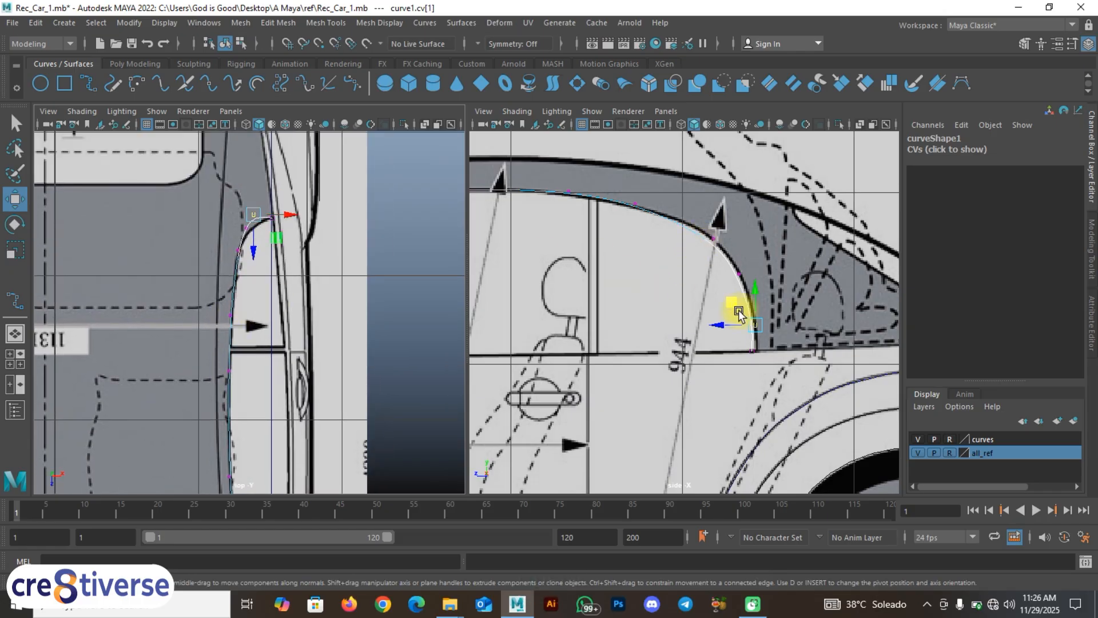
middle_click_drag(329, 188, 328, 208, "alt")
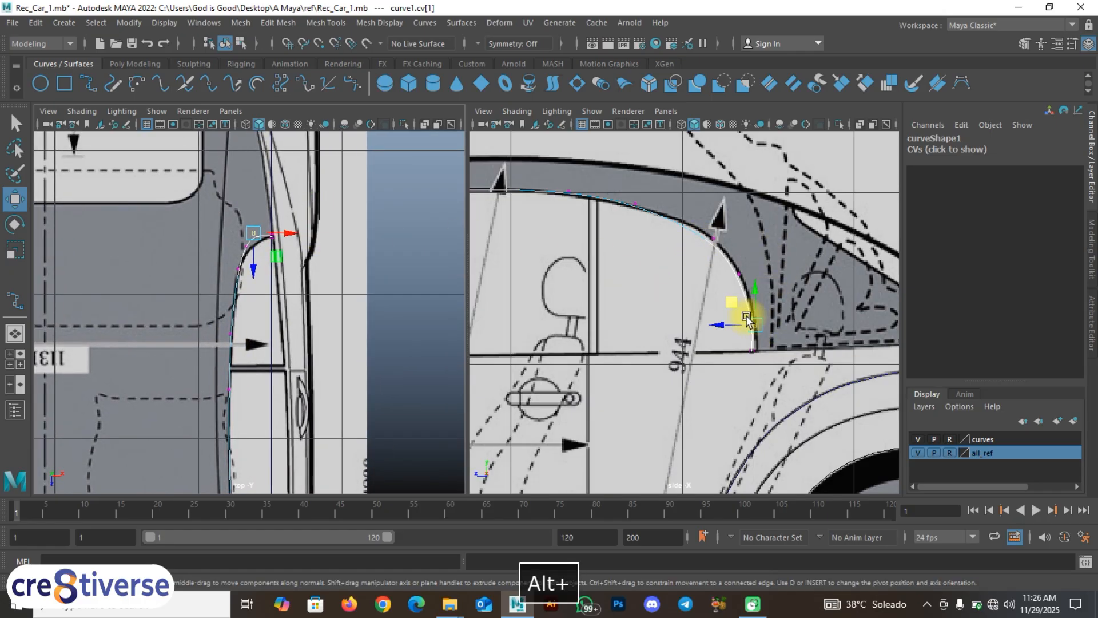
scroll(770, 346, "up", 4)
middle_click_drag(770, 362, 684, 306, "alt")
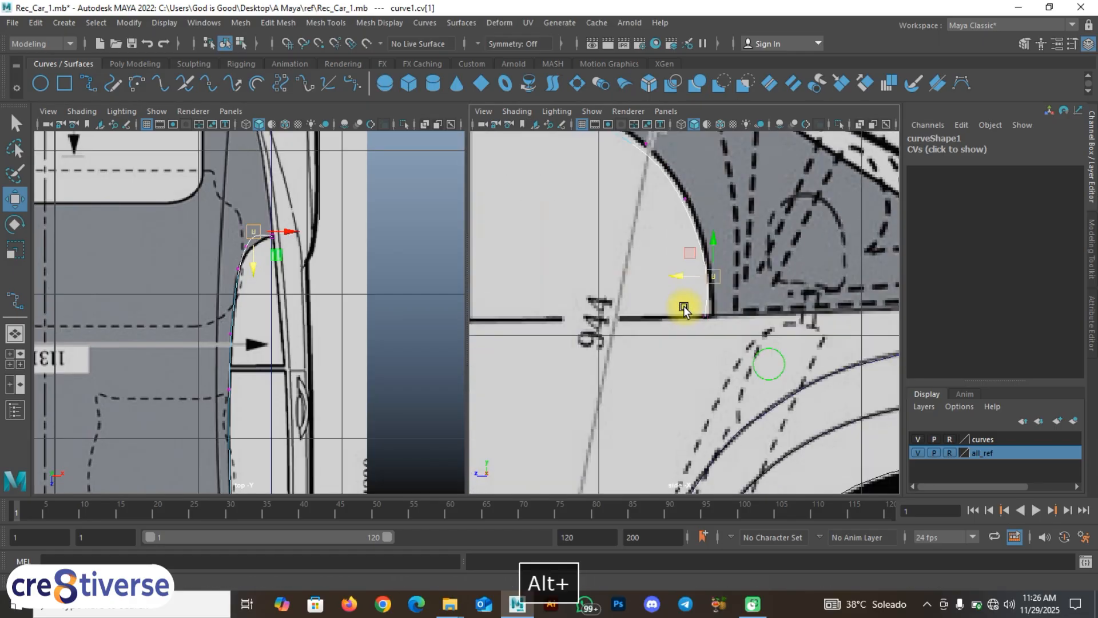
left_click(704, 320)
left_click_drag(673, 317, 678, 317)
Step: Nudge curve1.cv[2] slightly so the pillar points follow the curved pillar outline
middle_click_drag(677, 201, 710, 333, "alt")
mouse_move(660, 261)
left_mouse_down()
mouse_move(691, 301)
mouse_move(664, 279)
mouse_move(659, 254)
left_mouse_up()
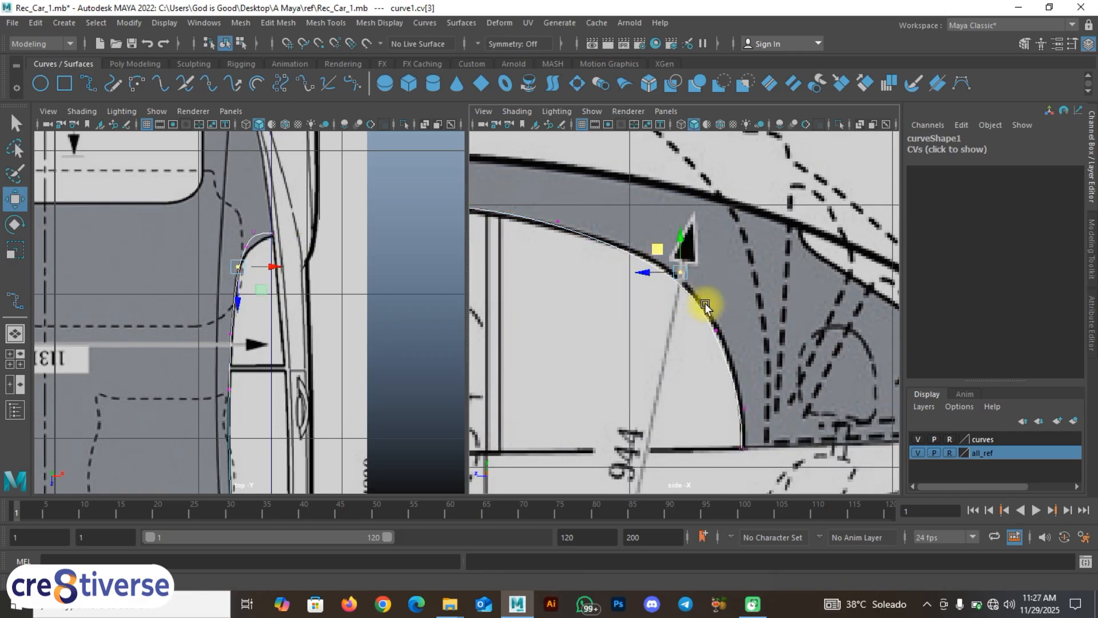
left_click_drag(748, 345, 696, 310)
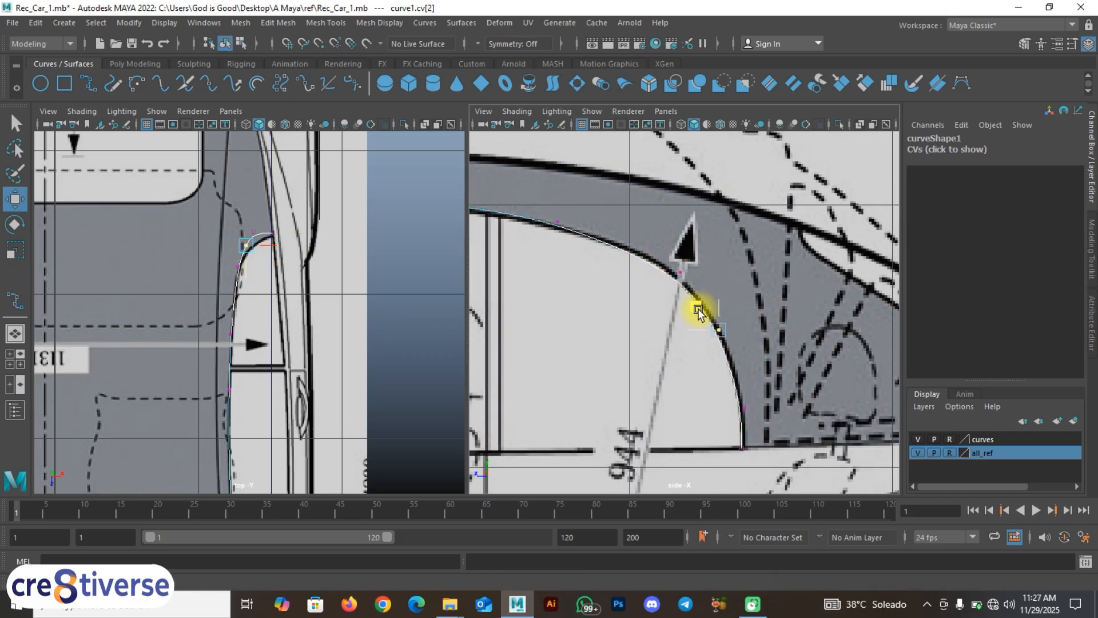
middle_click_drag(698, 307, 743, 262, "alt")
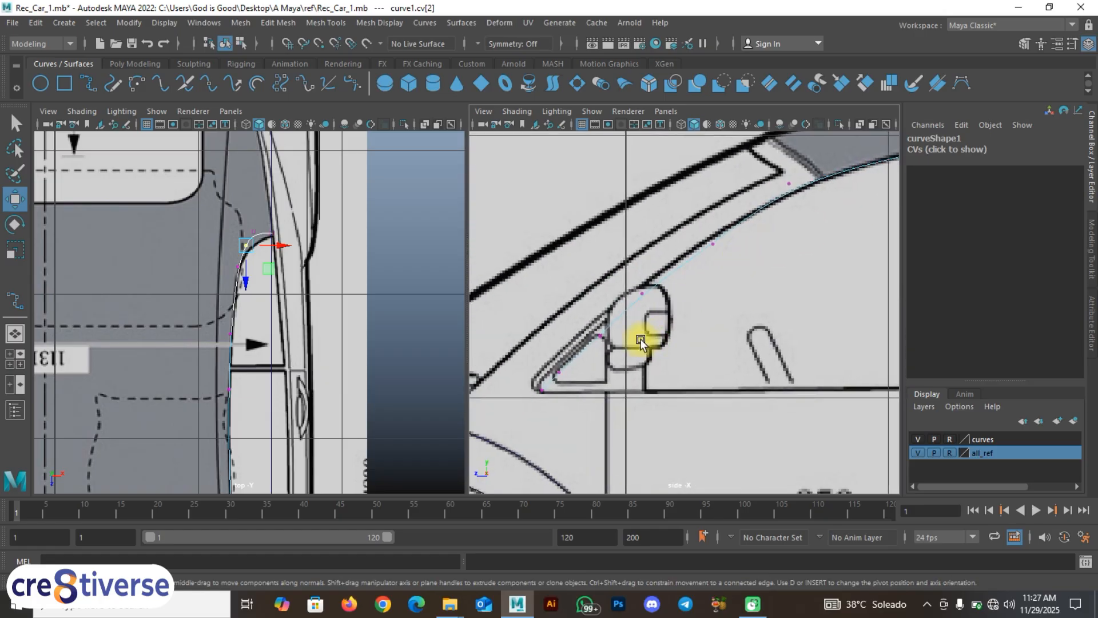
Step: Pull the point at the front window's lower corner up-left onto the side-view window line
scroll(640, 340, "up", 3)
middle_click_drag(563, 321, 655, 294, "alt")
middle_click_drag(265, 349, 238, 240, "alt")
middle_click_drag(244, 420, 192, 167, "alt")
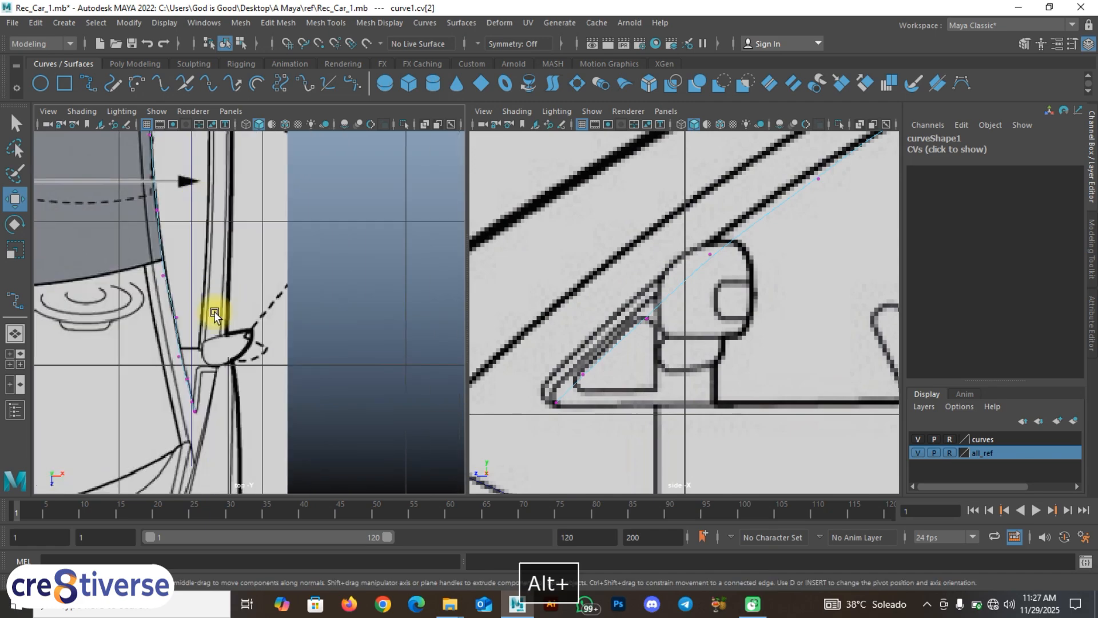
scroll(191, 346, "up", 2)
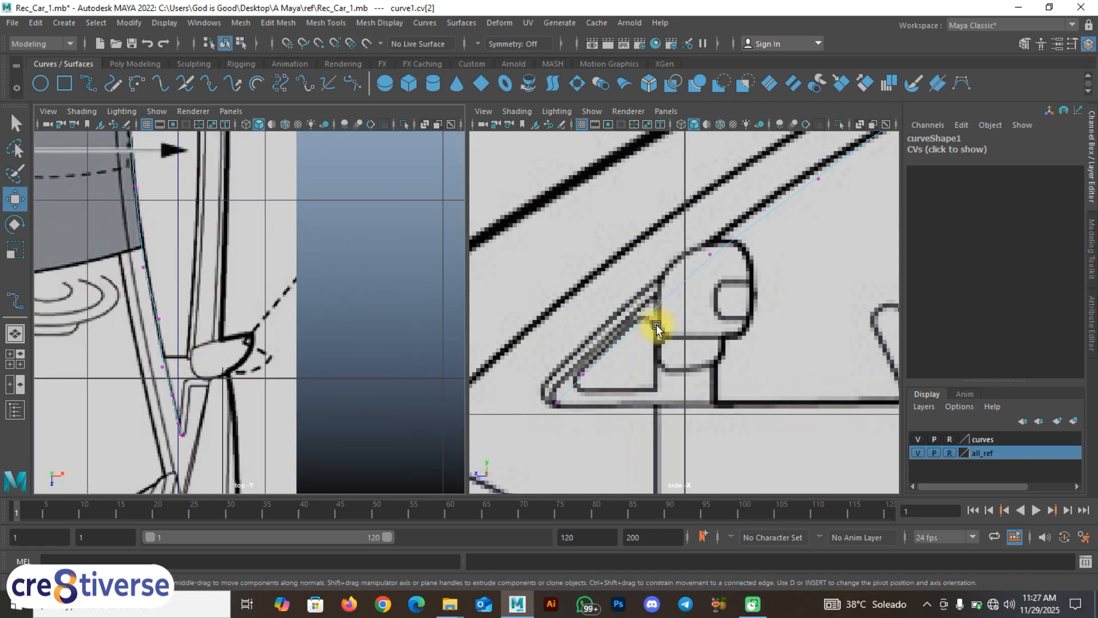
left_click(625, 290)
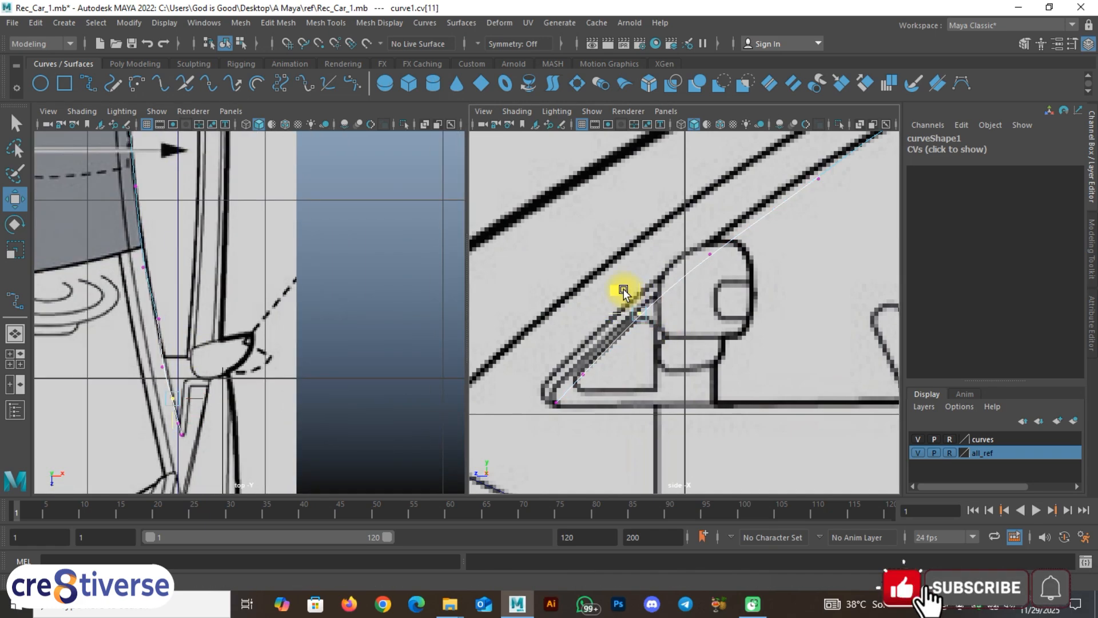
left_click_drag(600, 392, 569, 363)
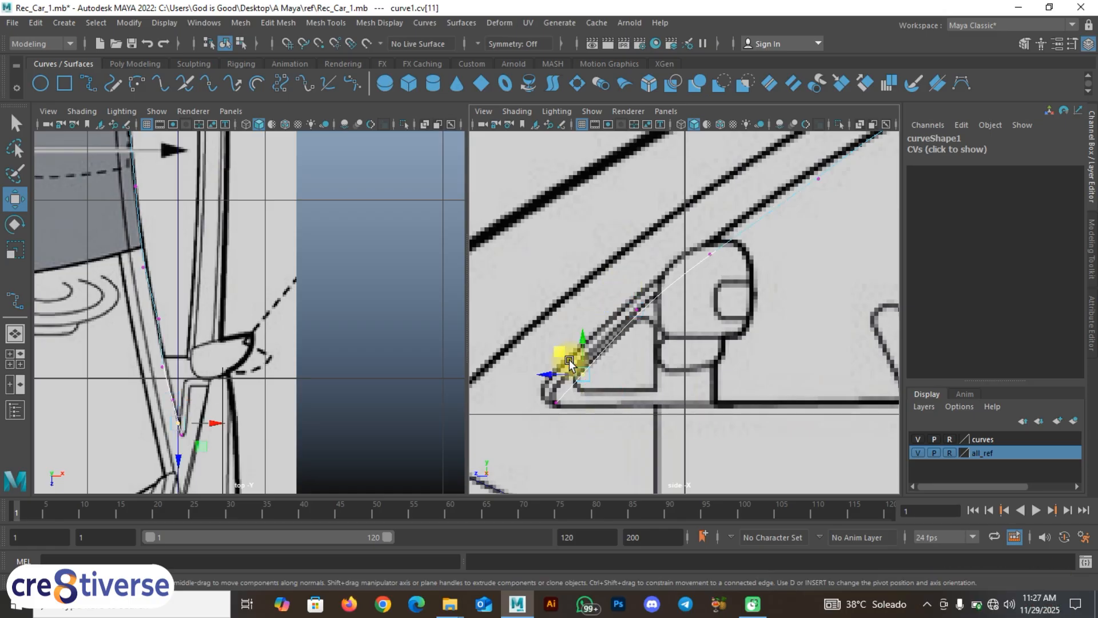
middle_click_drag(563, 358, 560, 350)
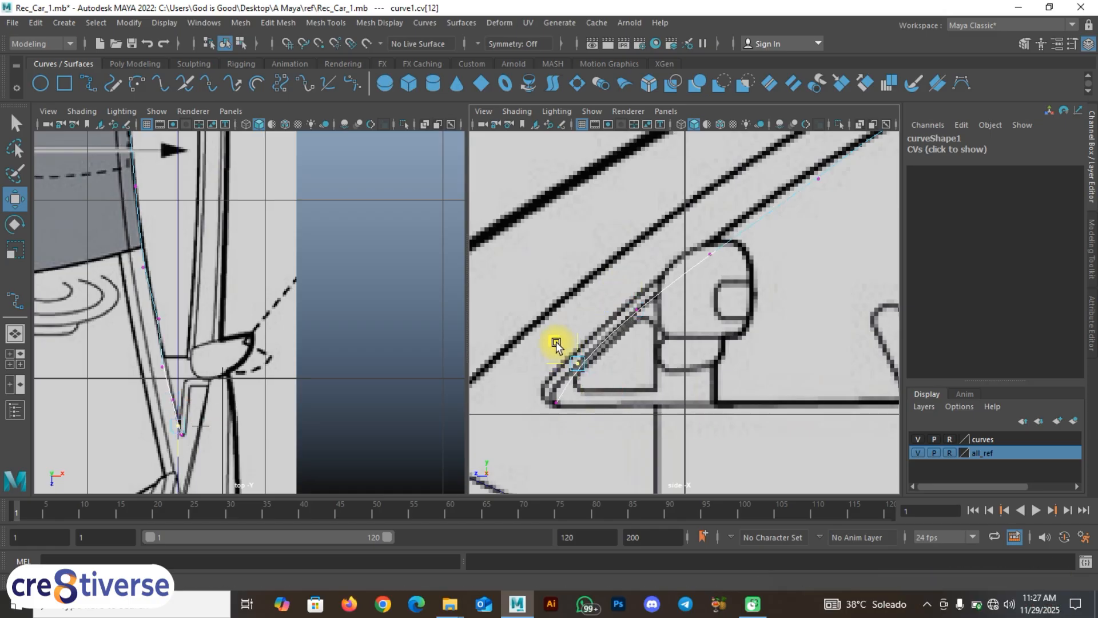
left_click_drag(557, 343, 555, 341)
left_click_drag(574, 420, 536, 380)
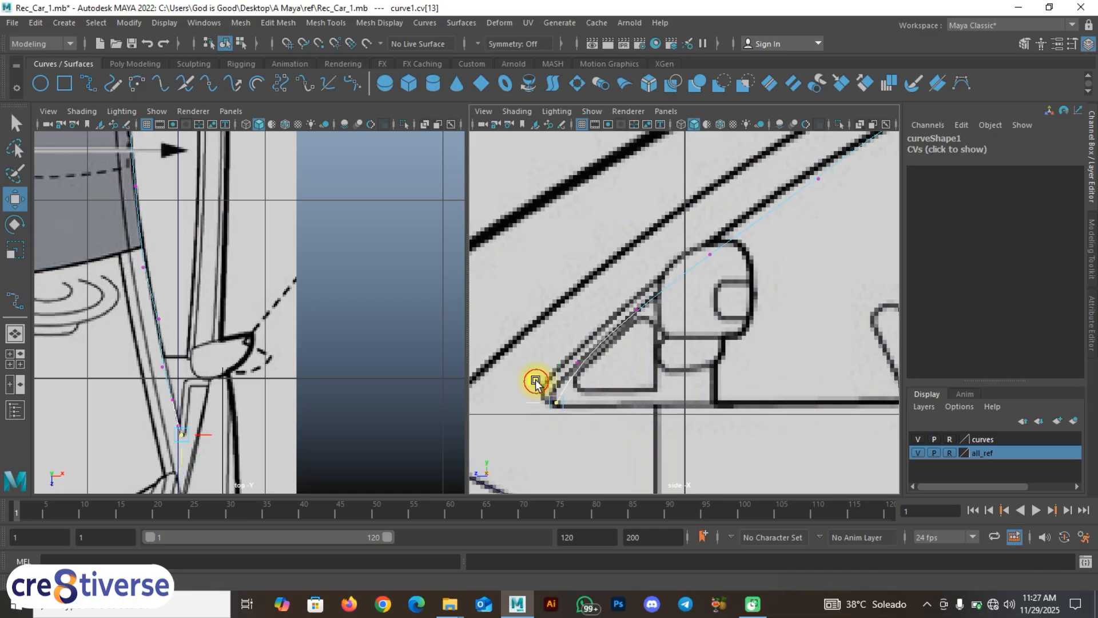
Step: Move the next points along the curve onto the front window and pillar outline
middle_click_drag(756, 279, 690, 355, "alt")
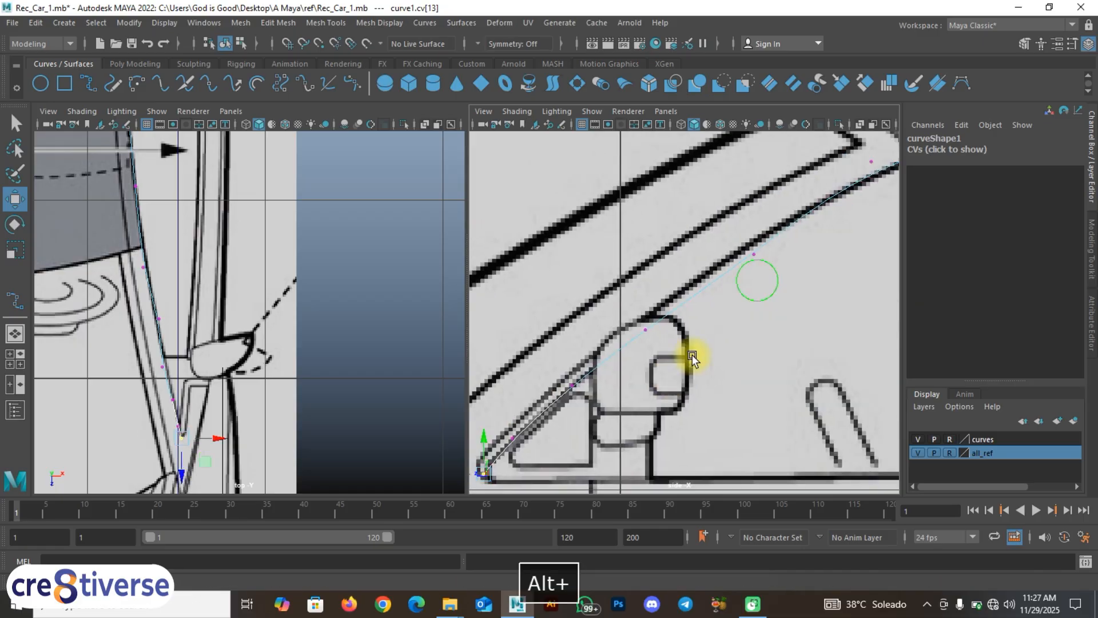
left_click_drag(671, 352, 613, 295)
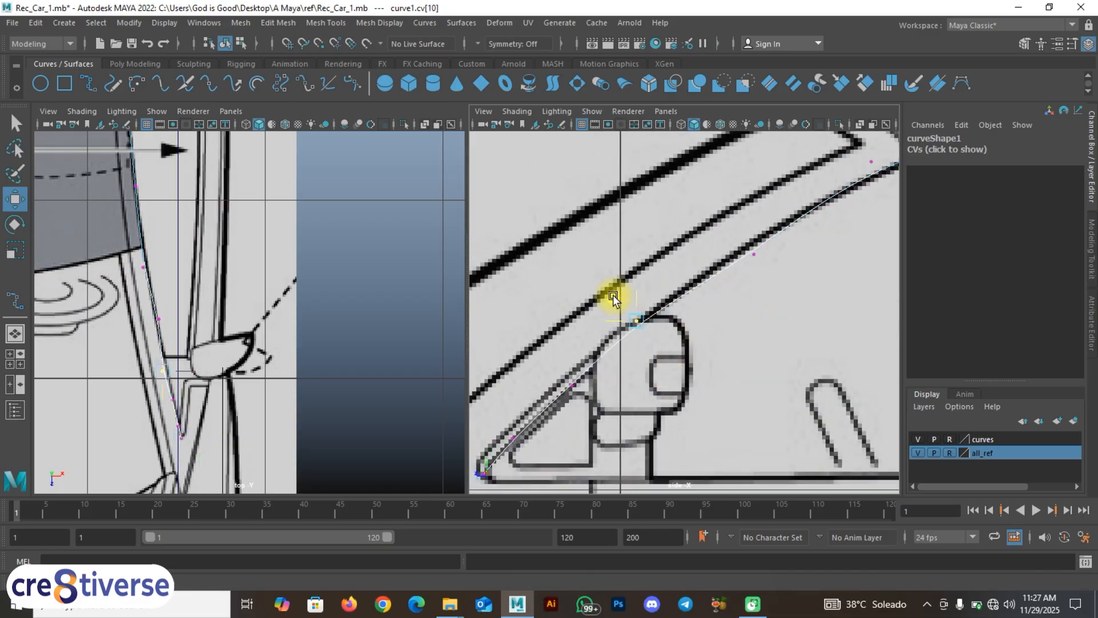
middle_click_drag(821, 266, 661, 346, "alt")
left_click_drag(615, 302, 610, 292)
mouse_move(731, 218)
left_mouse_down()
mouse_move(768, 254)
mouse_move(733, 219)
left_mouse_up()
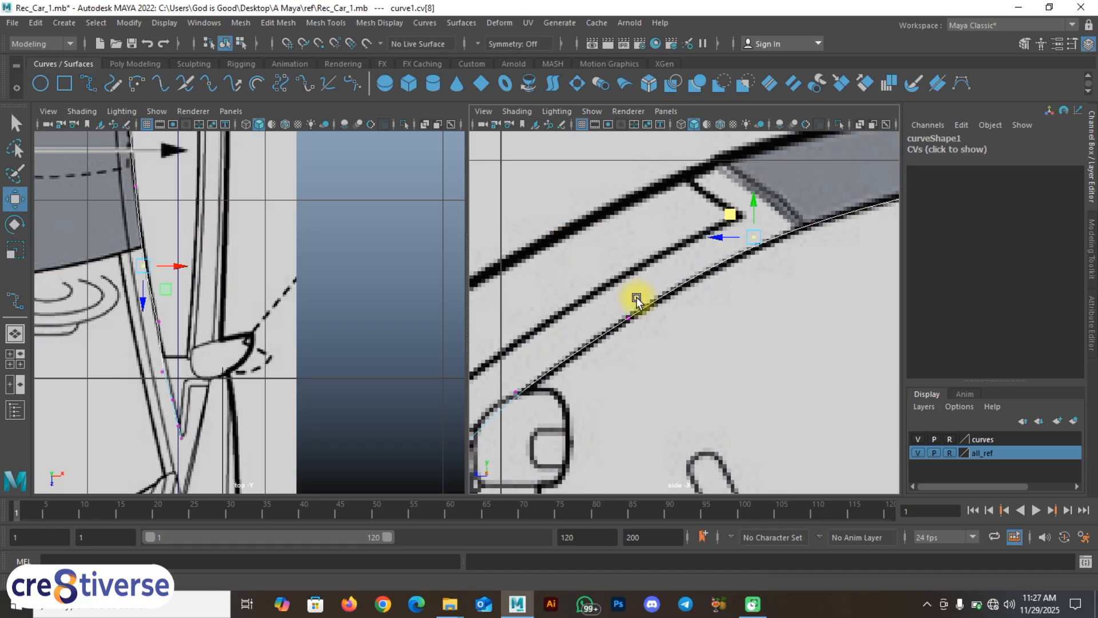
Step: Locate the edited point in the top view and select its neighbouring control vertex
middle_click_drag(282, 309, 355, 421, "alt")
mouse_move(318, 284)
middle_mouse_down("alt")
mouse_move(328, 431)
mouse_move(318, 391)
middle_mouse_up("alt")
middle_click_drag(280, 276, 287, 321, "alt")
middle_click_drag(303, 362, 309, 117, "alt")
middle_click_drag(307, 490, 293, 377, "alt")
scroll(251, 401, "up", 2)
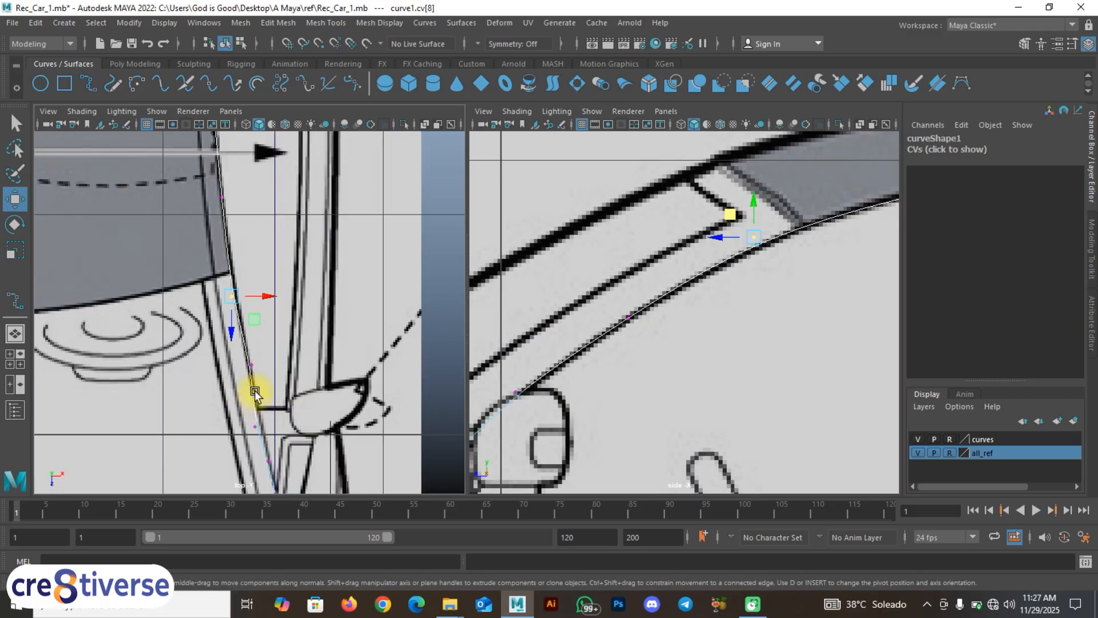
left_click_drag(231, 360, 273, 389)
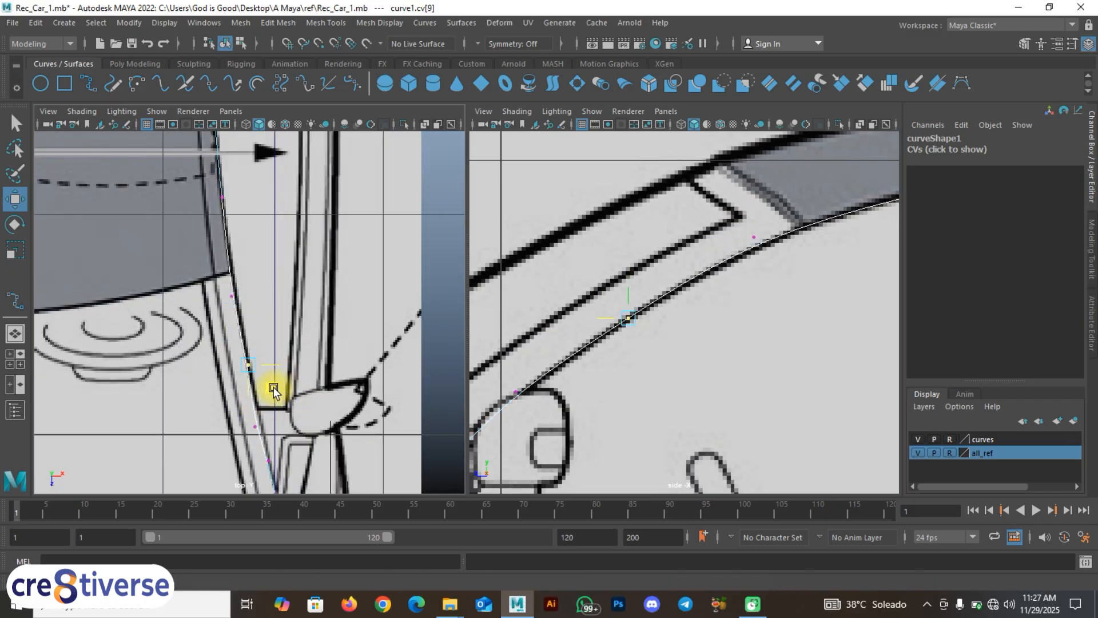
scroll(648, 362, "down", 5, "alt")
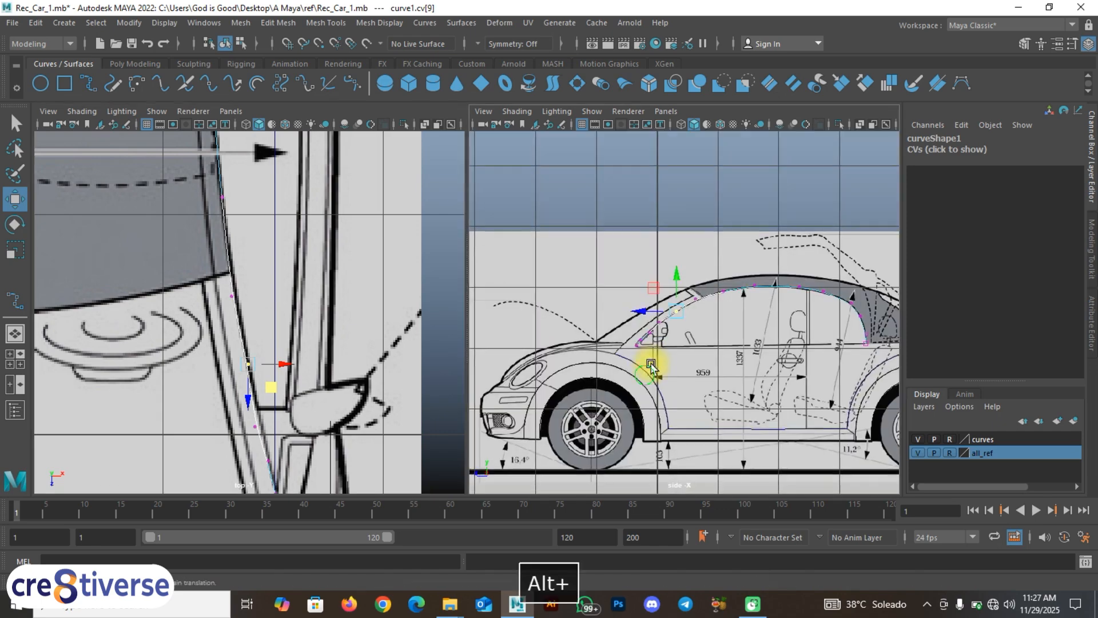
Step: Switch curve1 from point editing to object mode and deselect it
scroll(577, 351, "up", 1, "alt")
key("space")
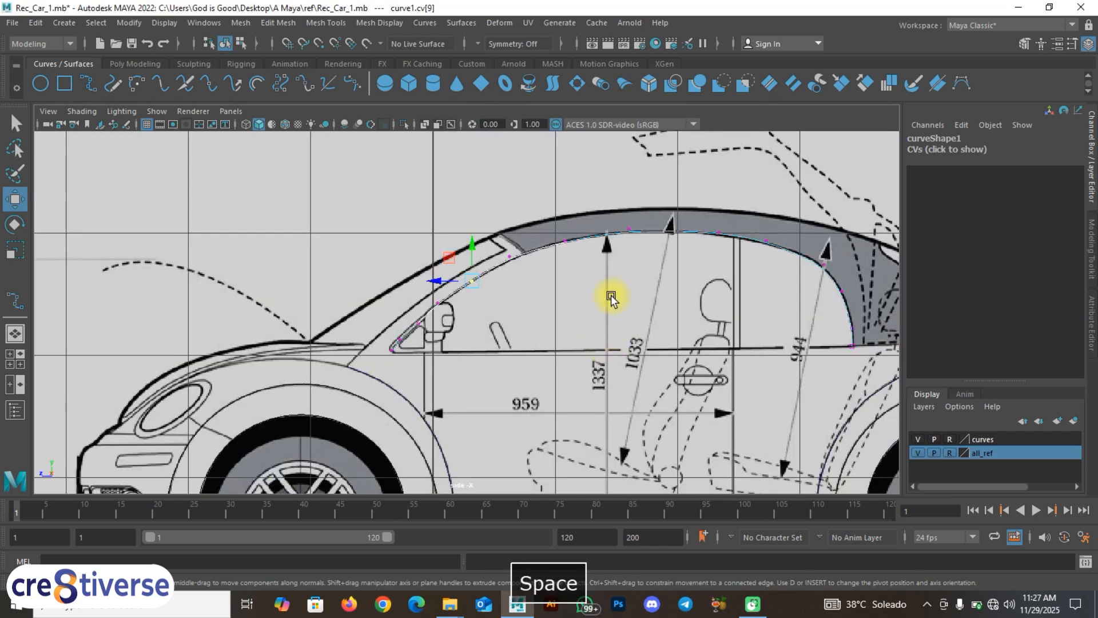
right_click_drag(611, 297, 625, 256)
left_click(451, 252)
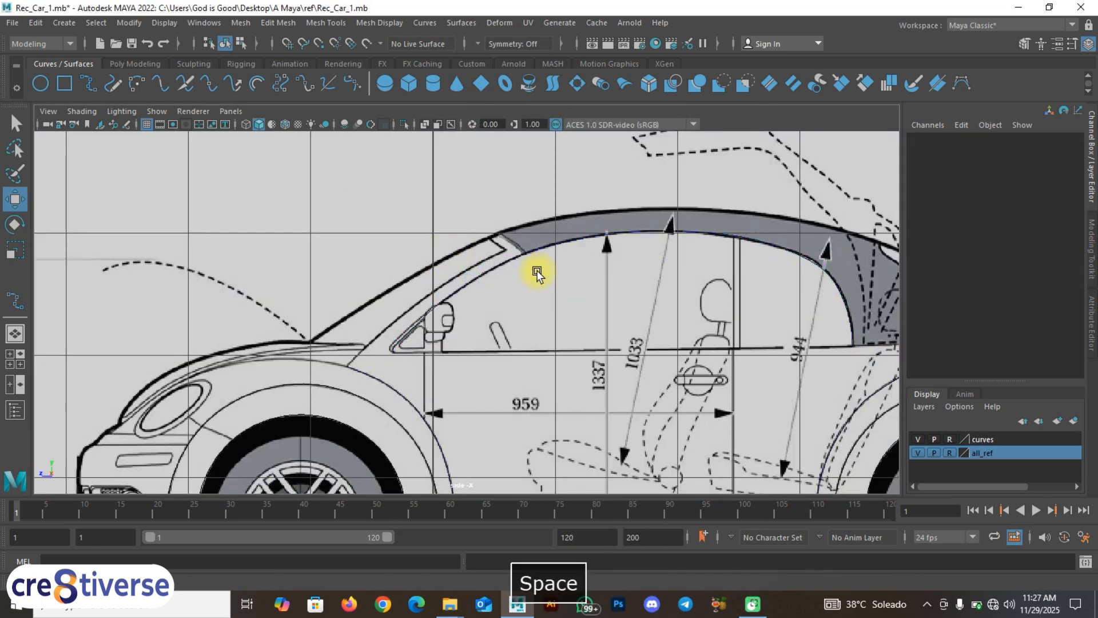
key("space")
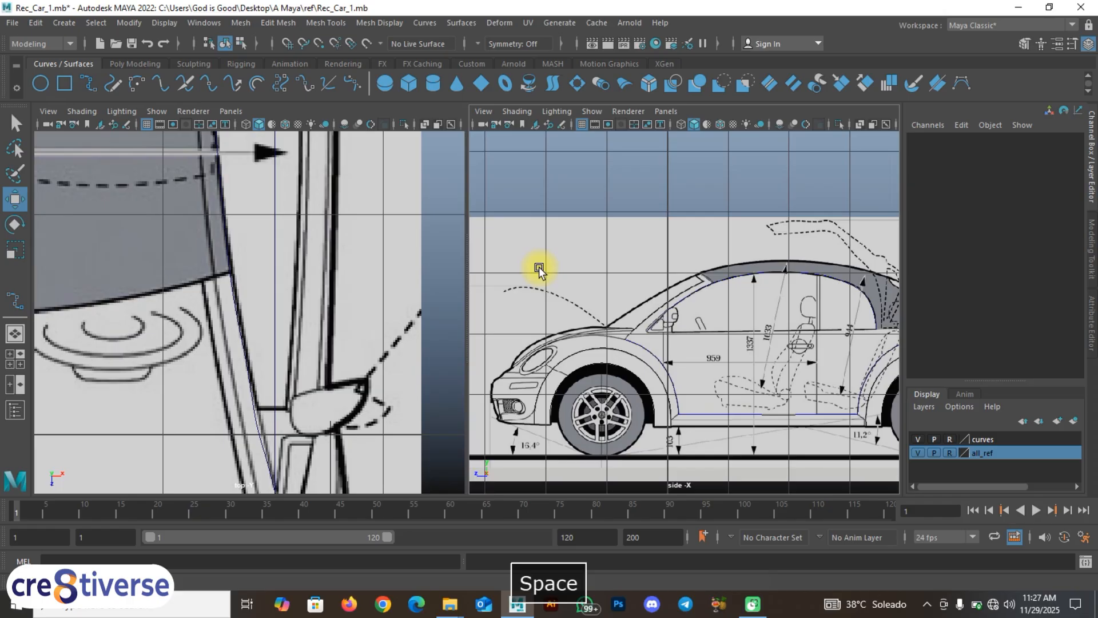
Step: Hide the all_ref blueprint layer and orbit the perspective view to inspect the traced curves alone
left_click(15, 363)
key("space")
left_click_drag(584, 262, 658, 258, "alt")
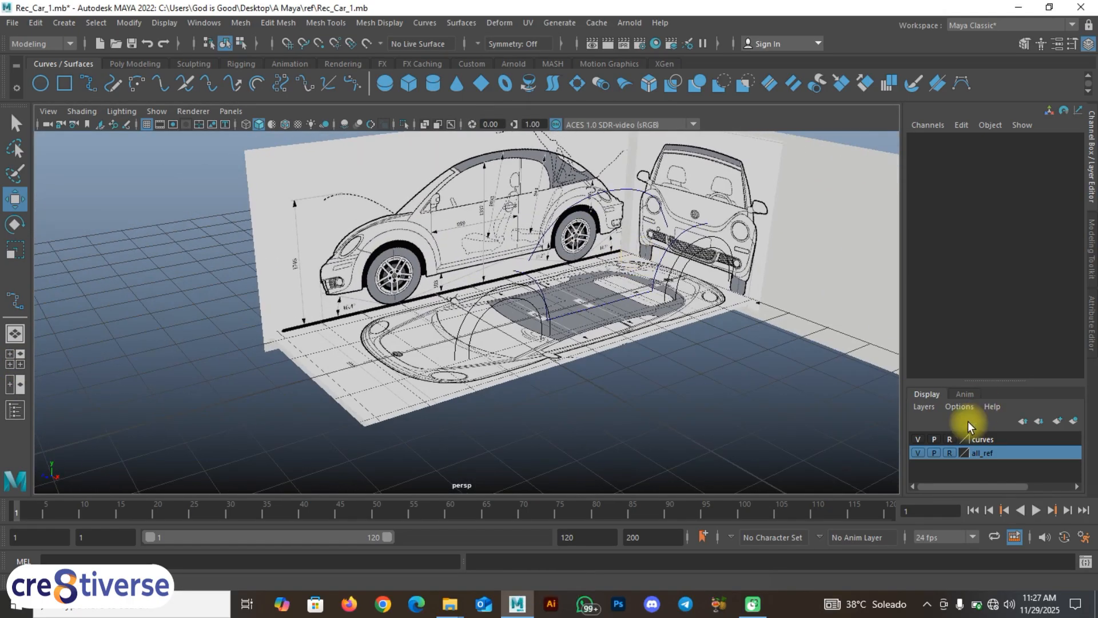
left_click(917, 452)
left_click_drag(646, 386, 519, 376, "alt")
key("space")
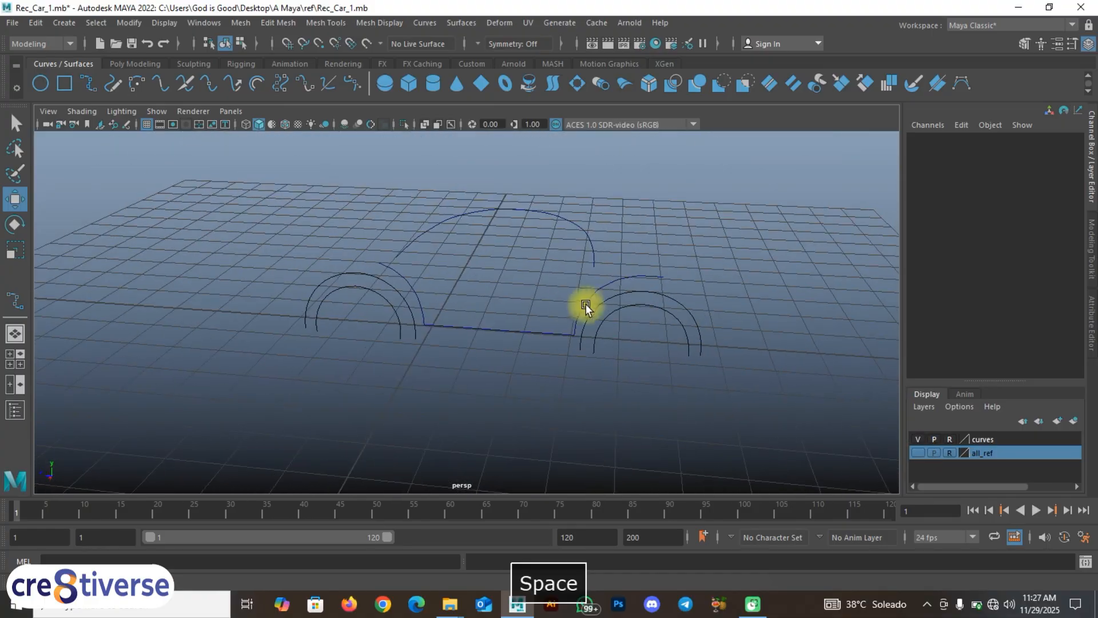
Step: Show the all_ref blueprints again and select the window curve in a maximized side view
left_click(917, 452)
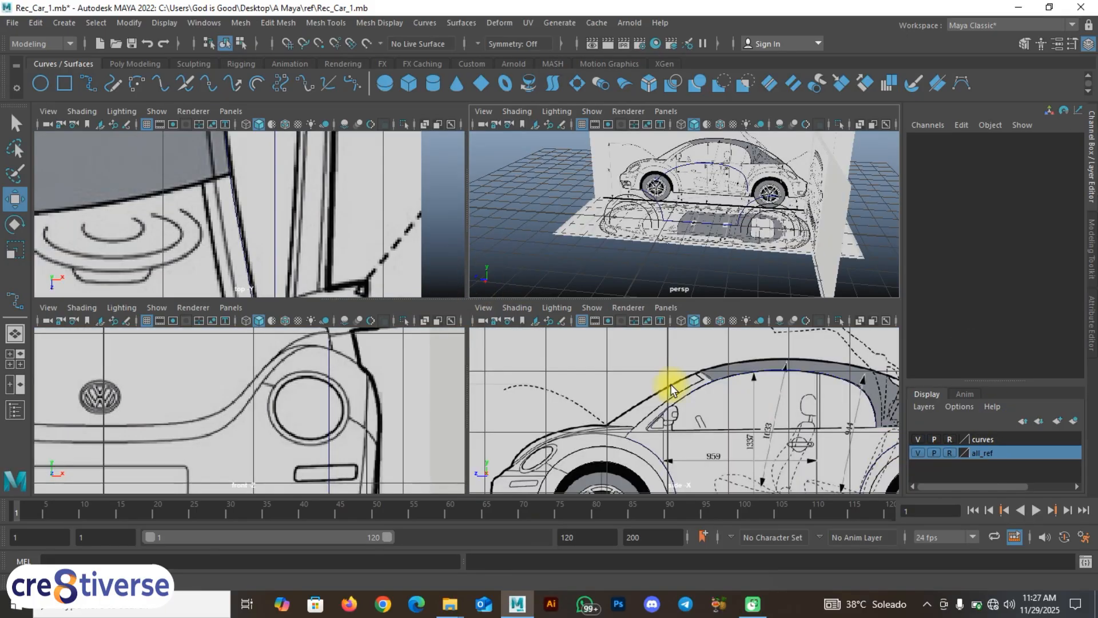
key("space")
middle_click_drag(589, 373, 521, 357, "alt")
scroll(473, 303, "up", 1)
left_click(511, 235)
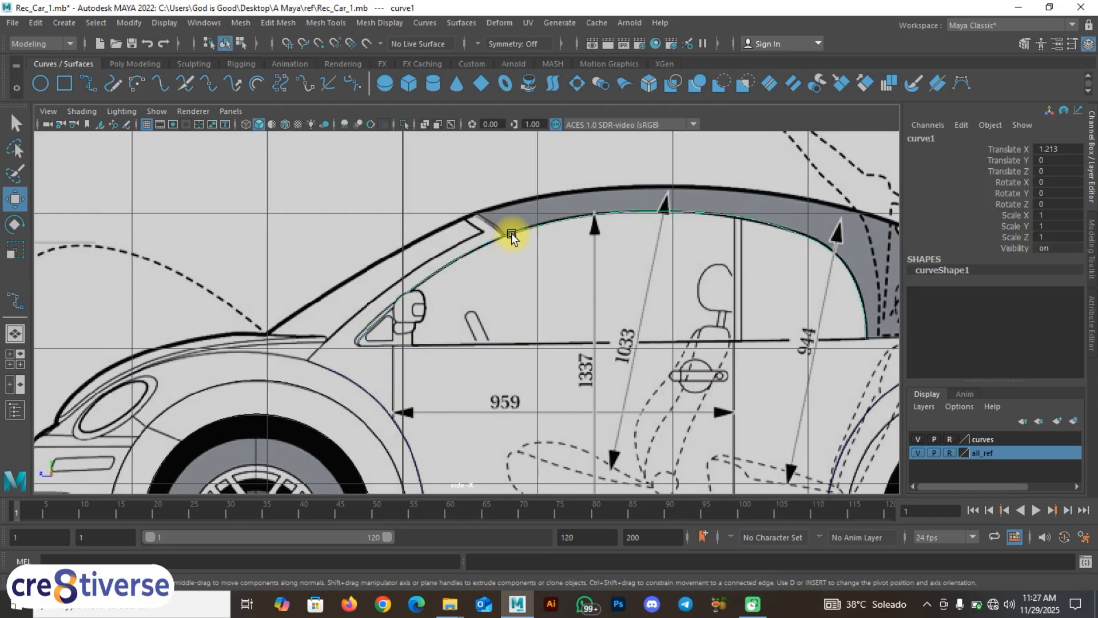
middle_click_drag(533, 231, 443, 242, "alt")
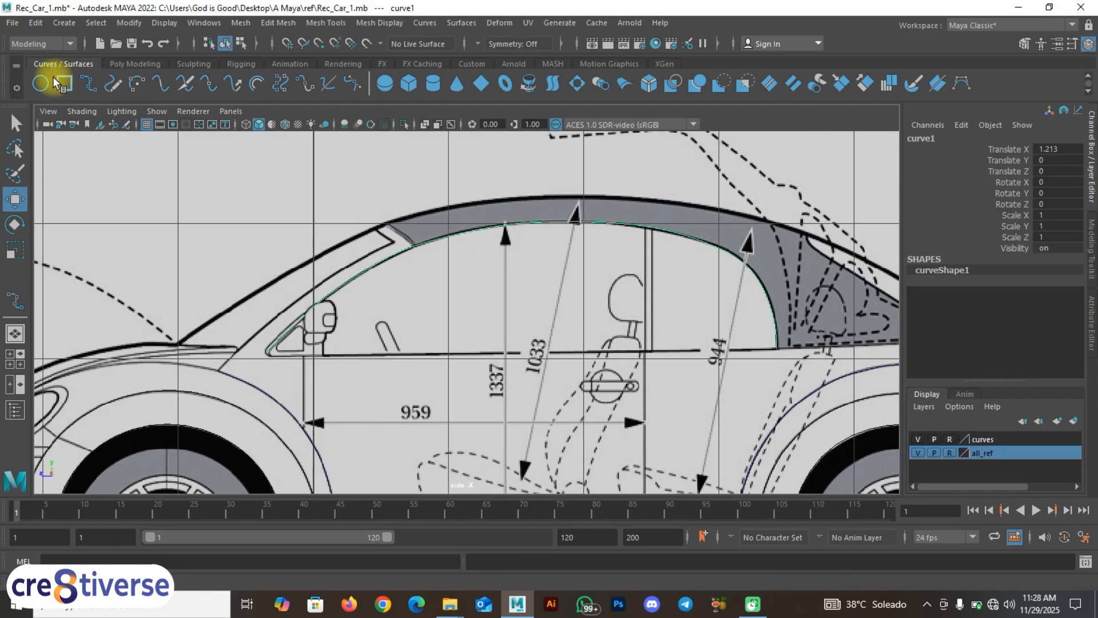
Step: Draw an EP curve snapped from the window curve, along the sill, to the rear pillar base
left_click(89, 81)
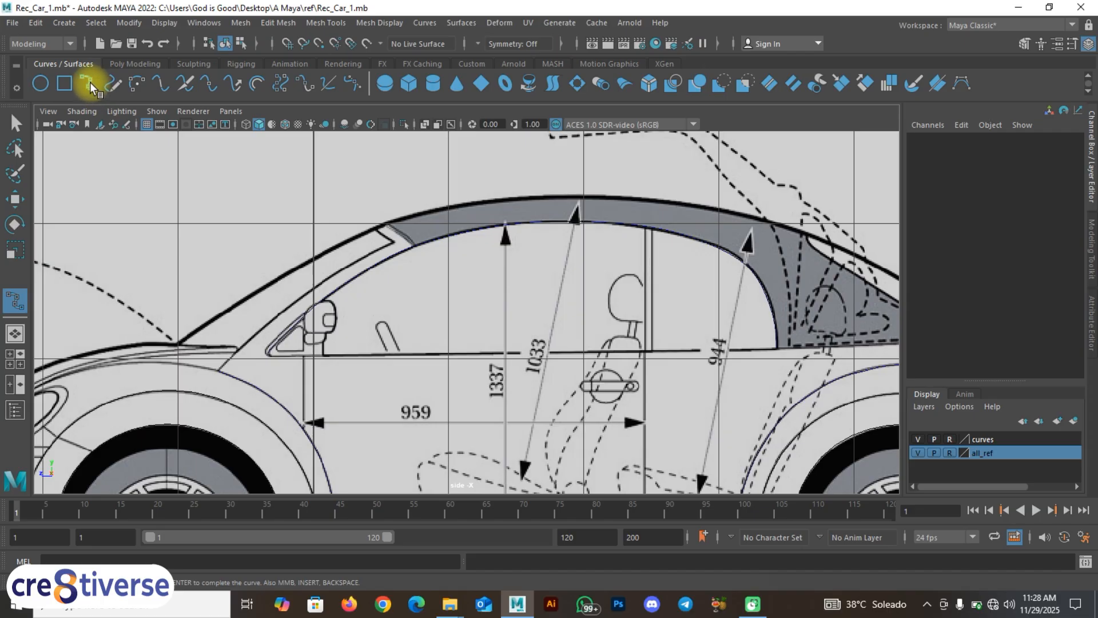
key("c")
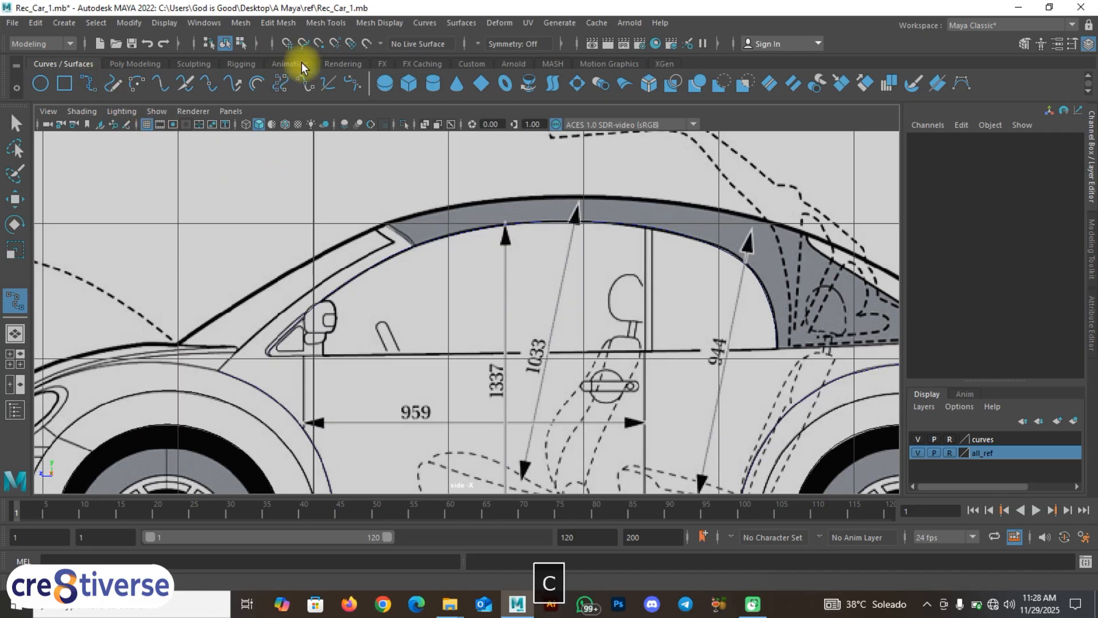
key("c")
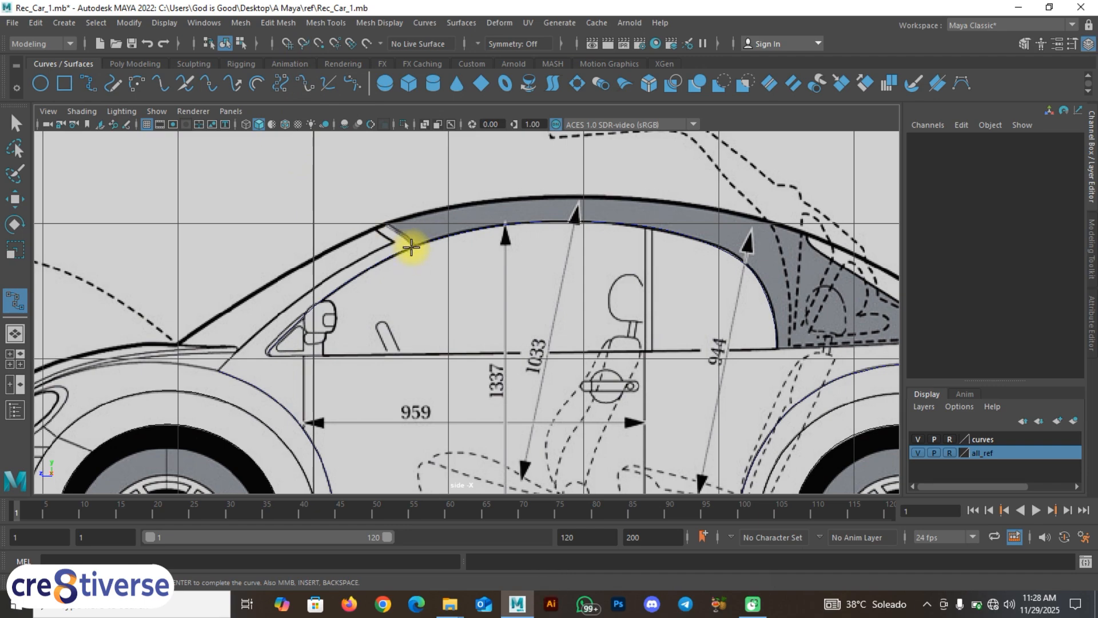
key("c")
left_click_drag(410, 248, 367, 293)
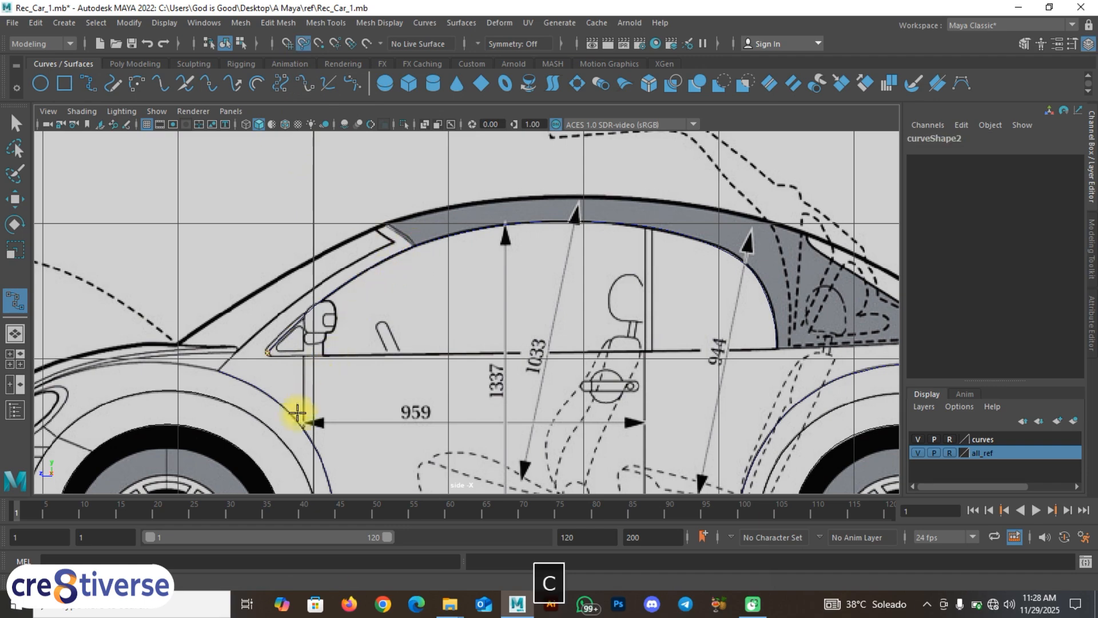
left_click_drag(297, 412, 321, 382)
left_click_drag(395, 362, 407, 356)
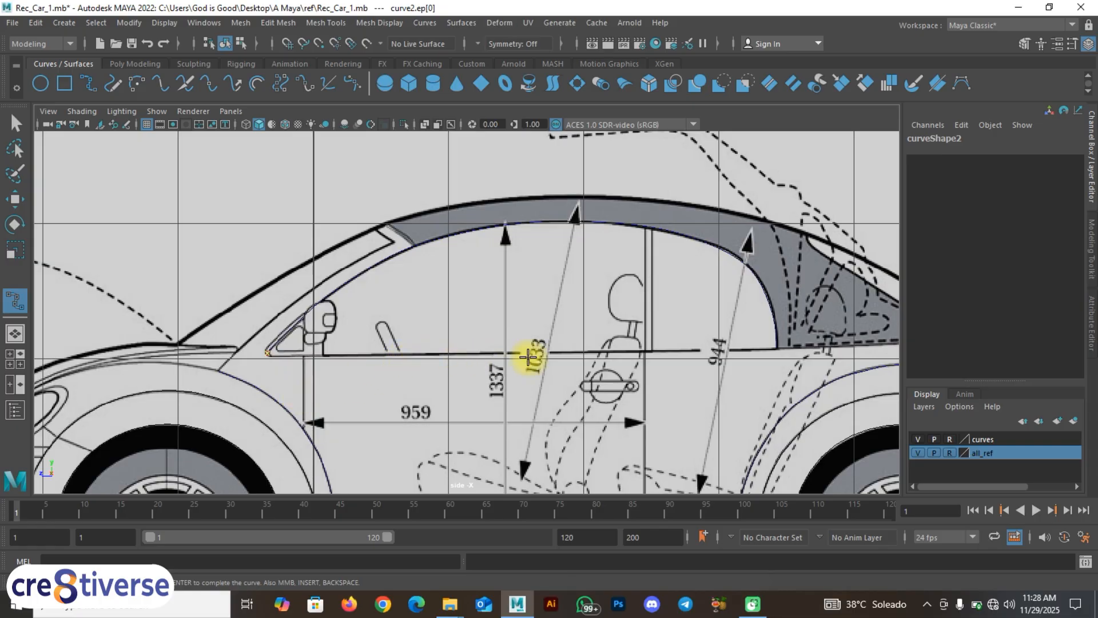
left_click_drag(528, 357, 713, 351)
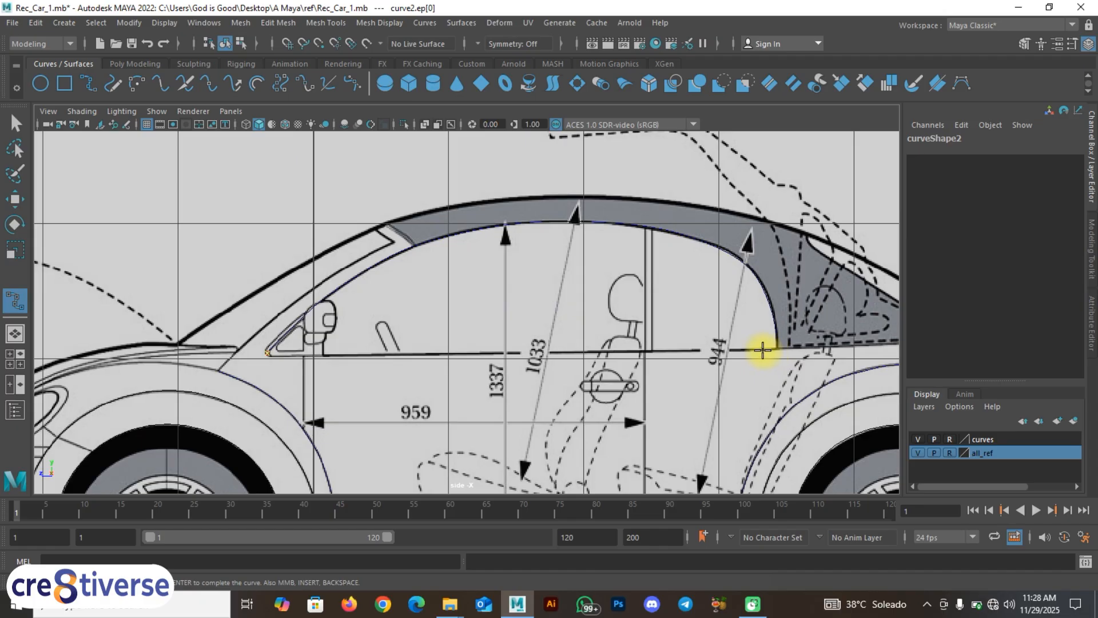
left_click(664, 352, "shift")
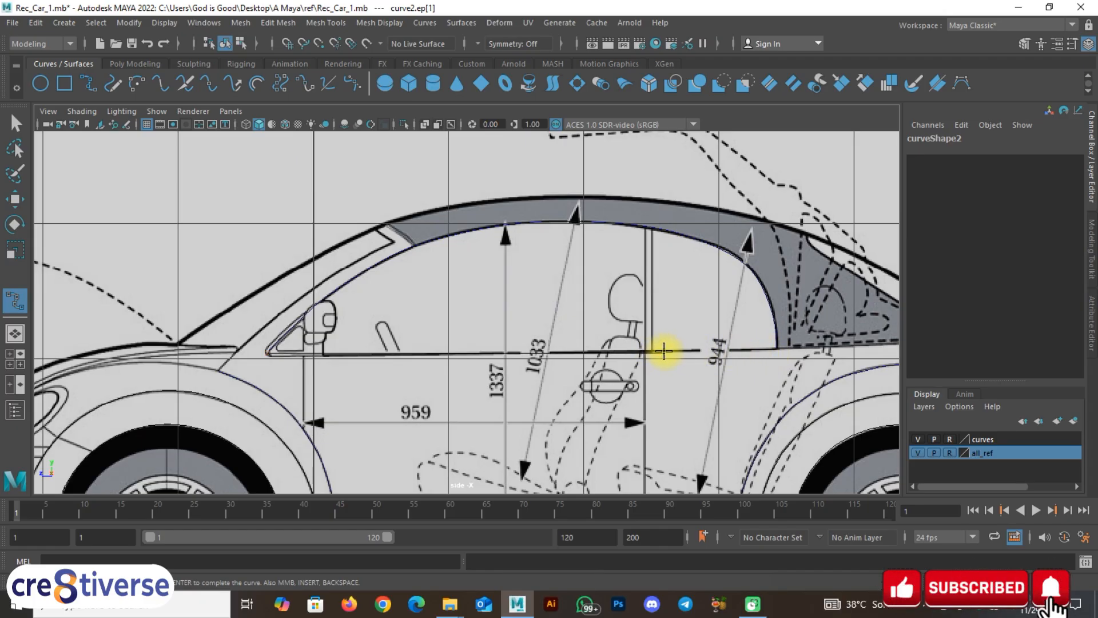
key("c")
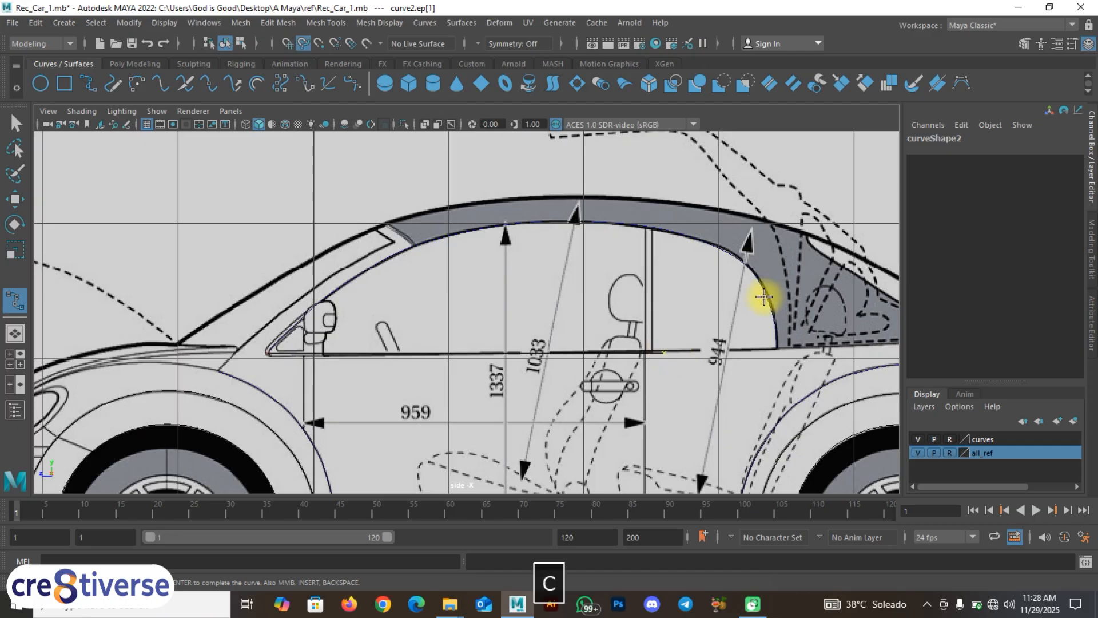
left_click_drag(768, 294, 801, 387)
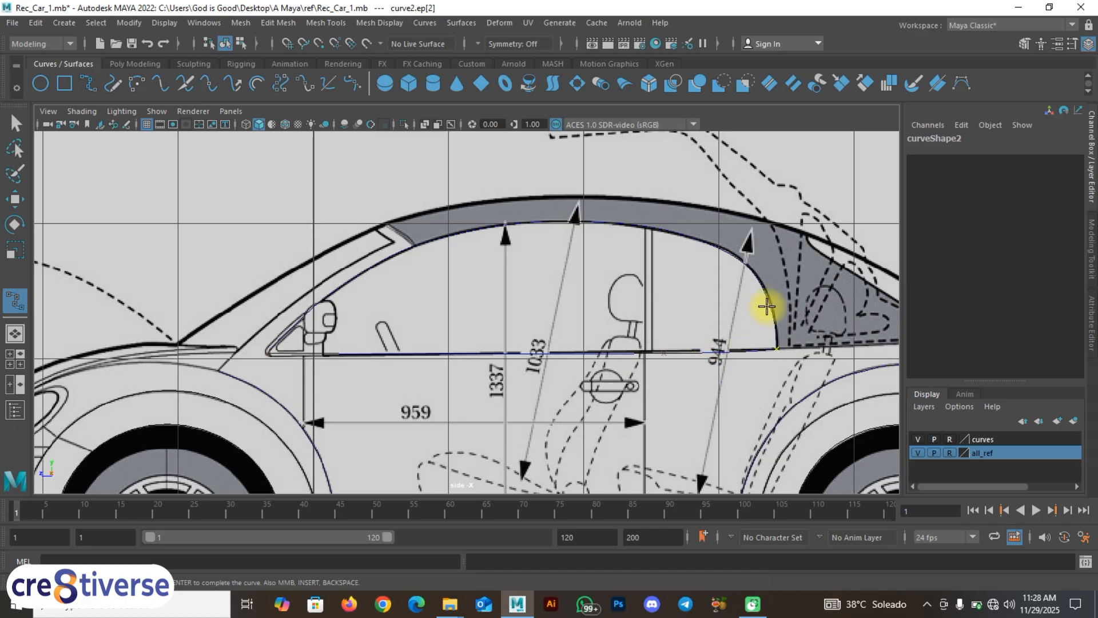
right_click_drag(490, 257, 506, 233)
Step: Complete the beltline curve and clear the selection in the enlarged perspective view
key("space")
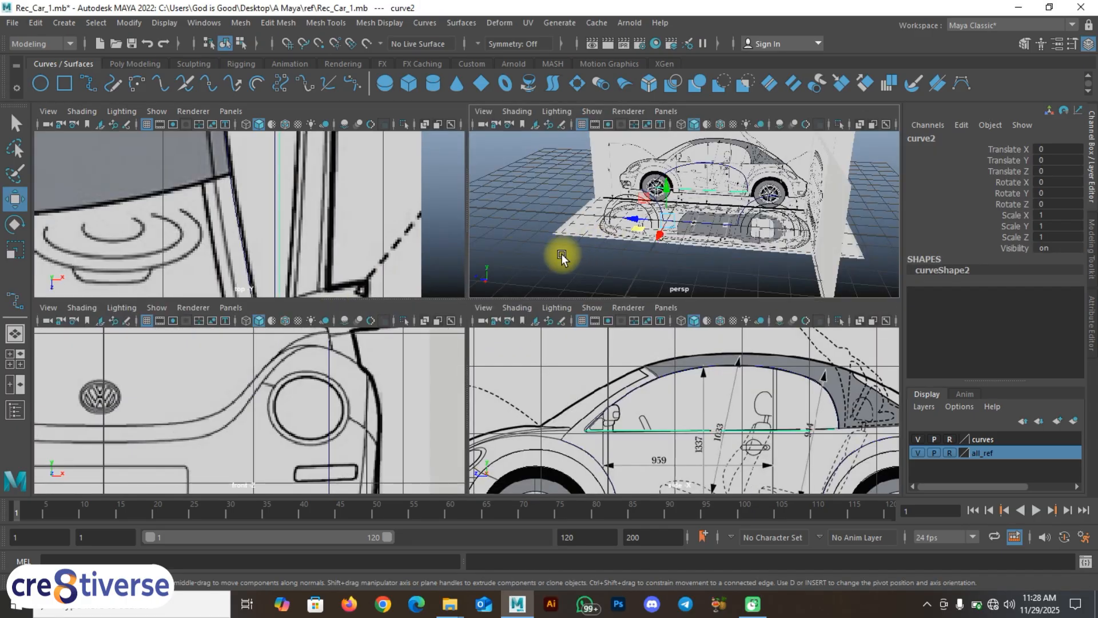
key("space")
left_click_drag(562, 254, 387, 298)
key("space")
left_click(539, 277)
key("space")
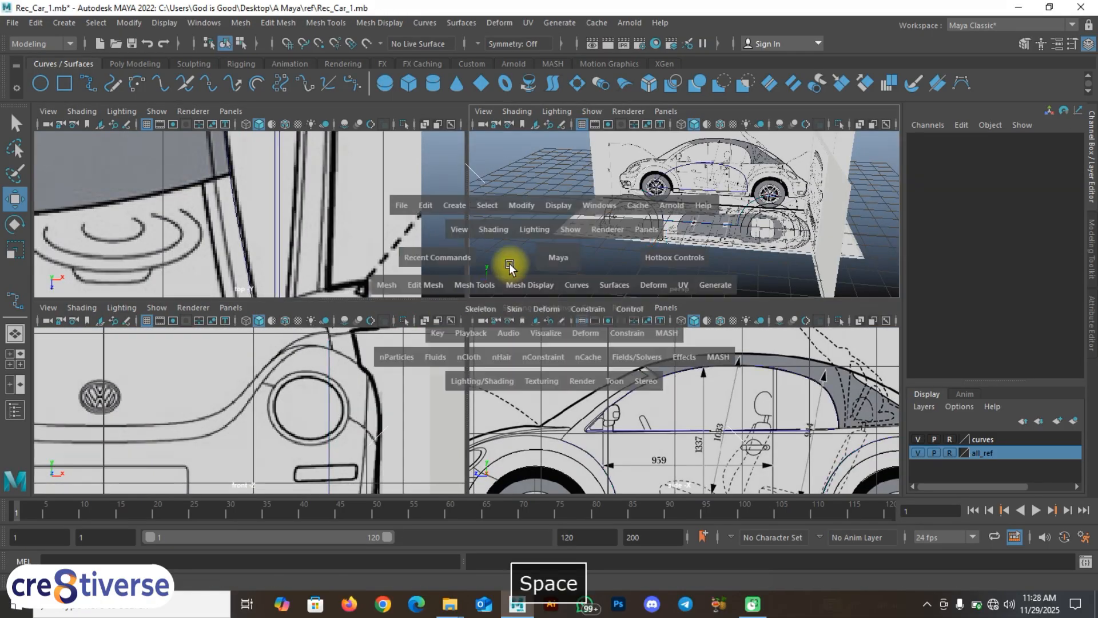
left_click_drag(457, 289, 503, 299, "alt")
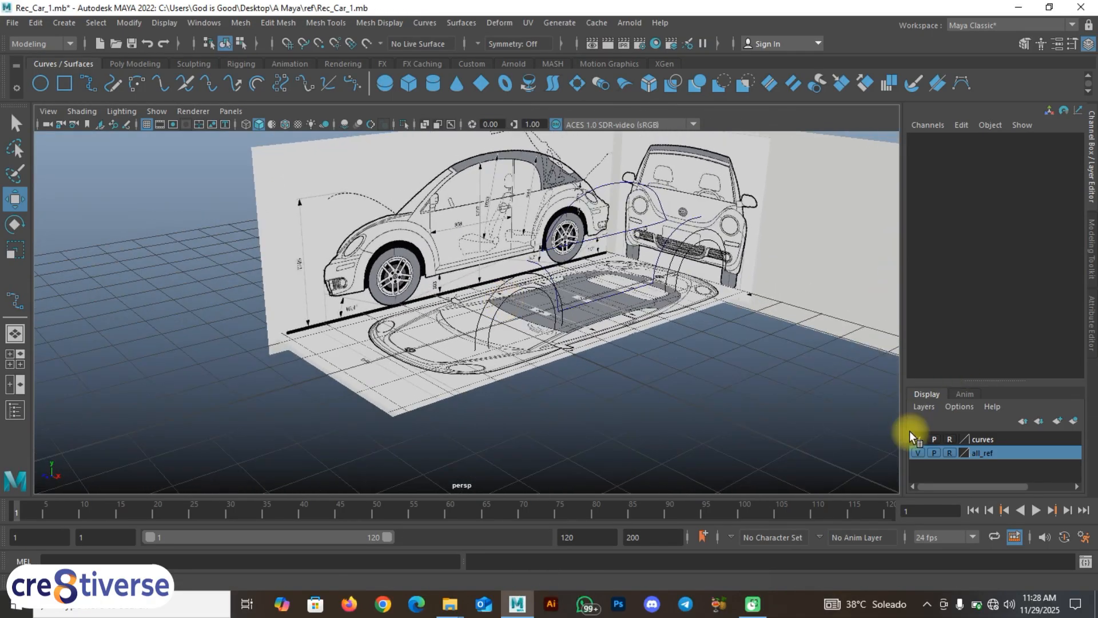
Step: Hide the blueprints to check the curves, then show them again and switch to the side view
left_click(918, 452)
left_click_drag(651, 374, 625, 384, "alt")
key("space")
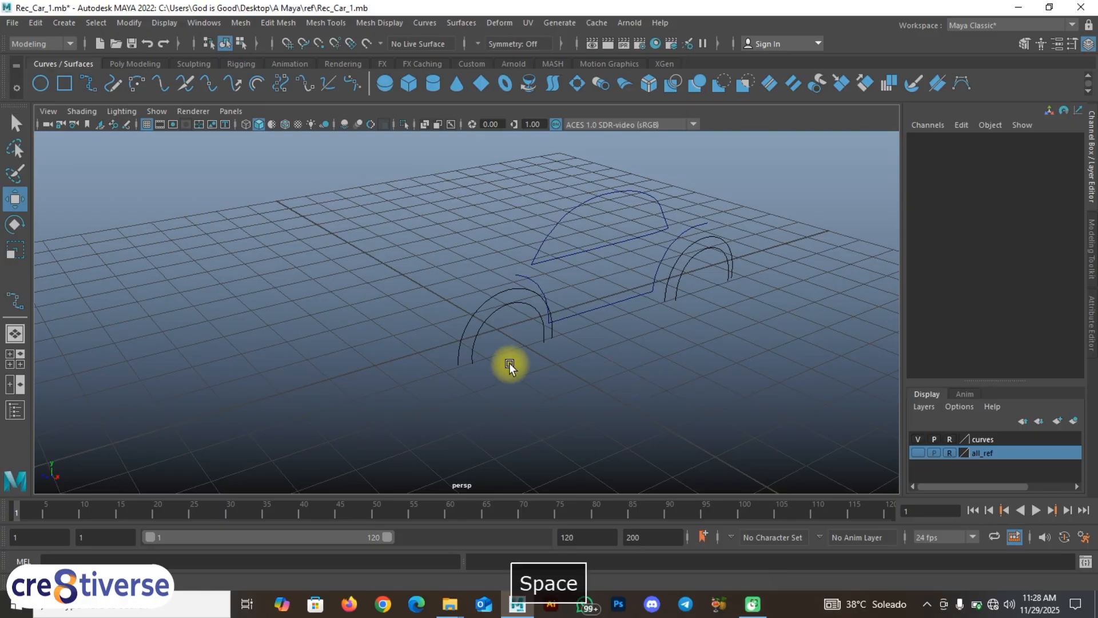
left_click(918, 452)
key("space")
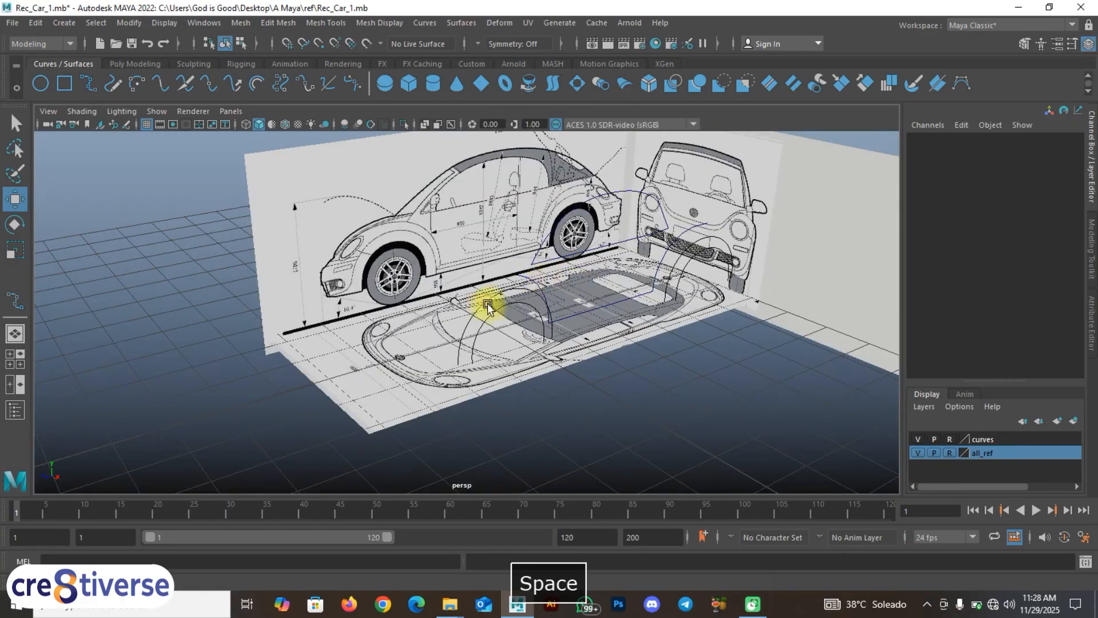
left_click_drag(488, 301, 448, 322, "alt")
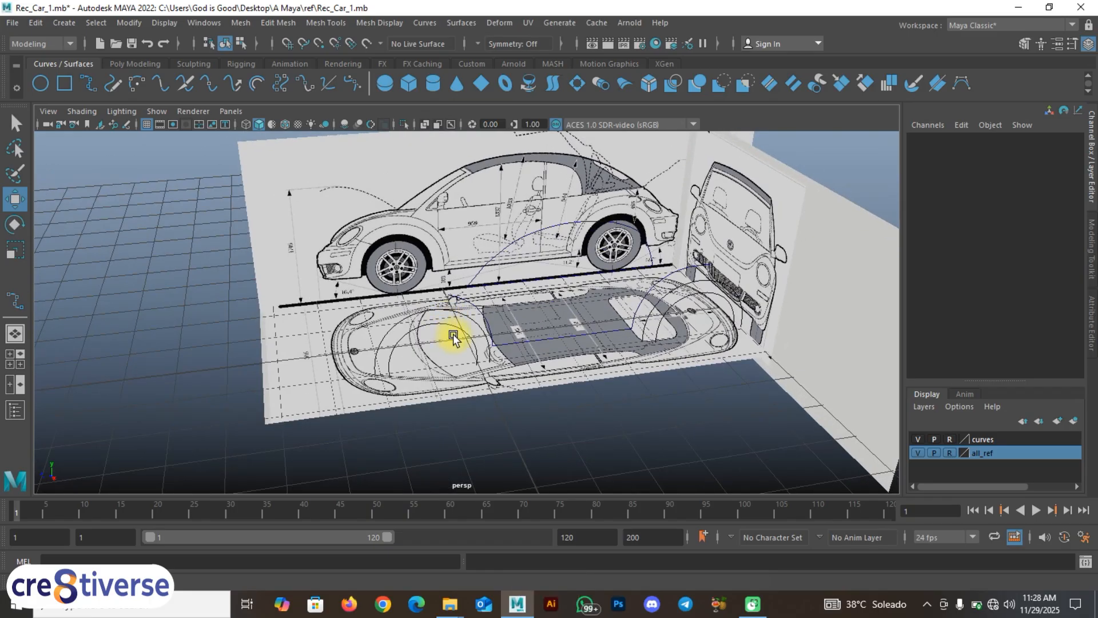
key("F9")
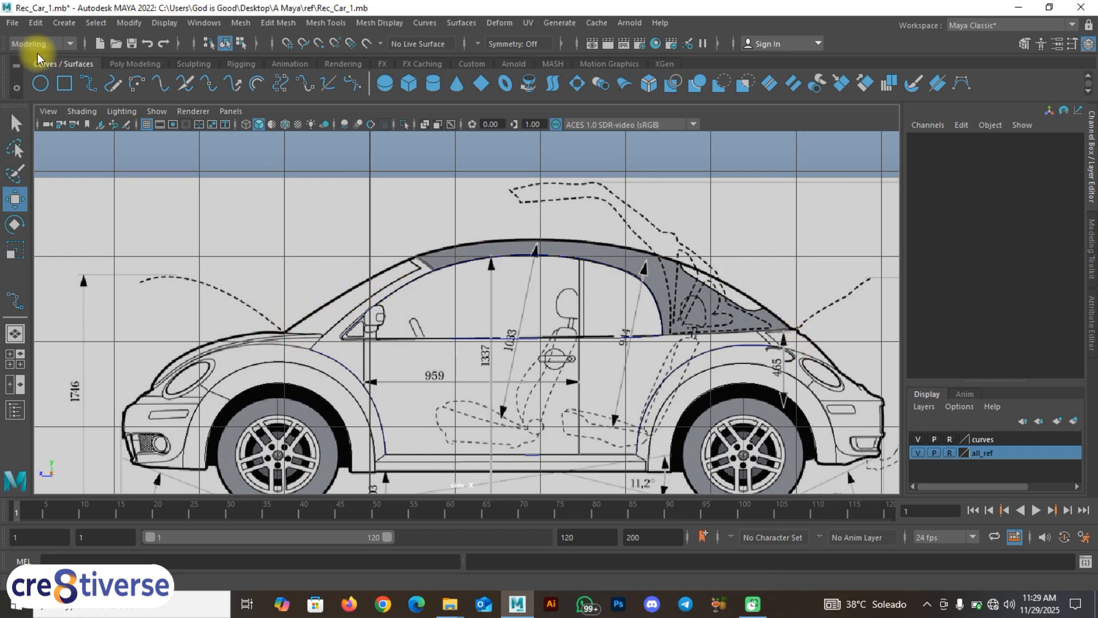
Step: Start a new EP curve where the roof meets the rear deck
left_click(84, 86)
scroll(797, 332, "up", 3)
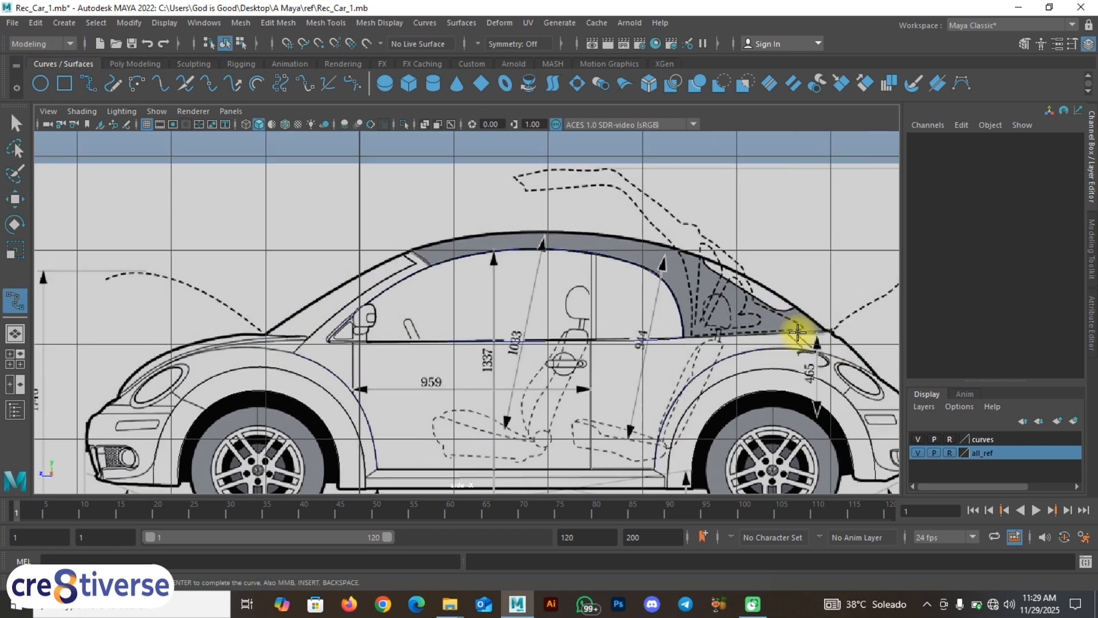
middle_click_drag(718, 309, 387, 281, "alt")
scroll(577, 298, "up", 1)
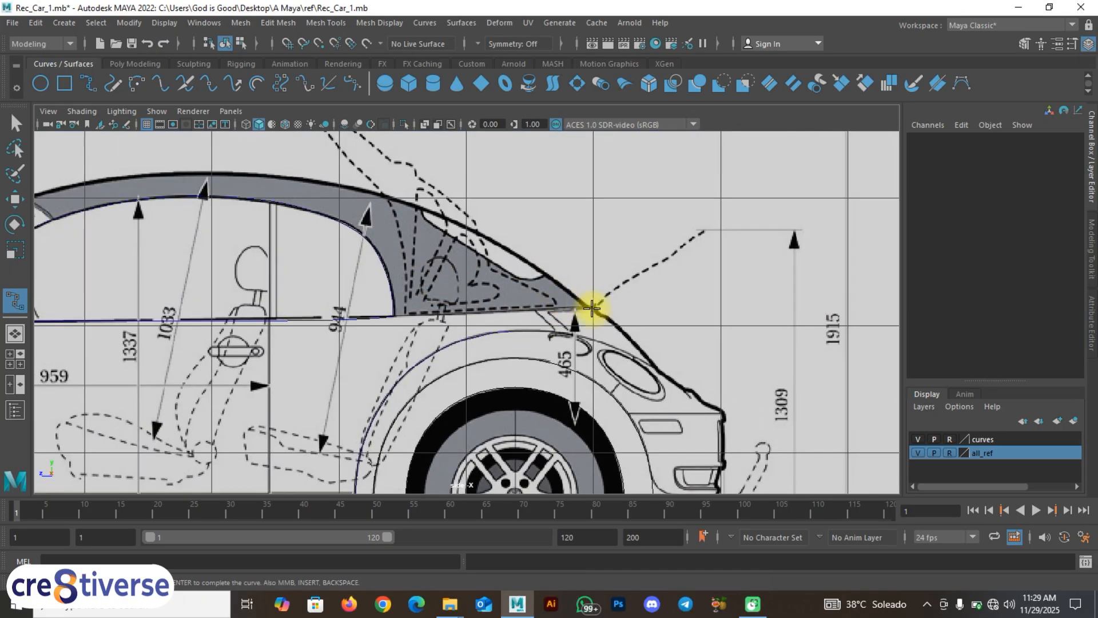
scroll(592, 308, "up", 2)
left_click(627, 304)
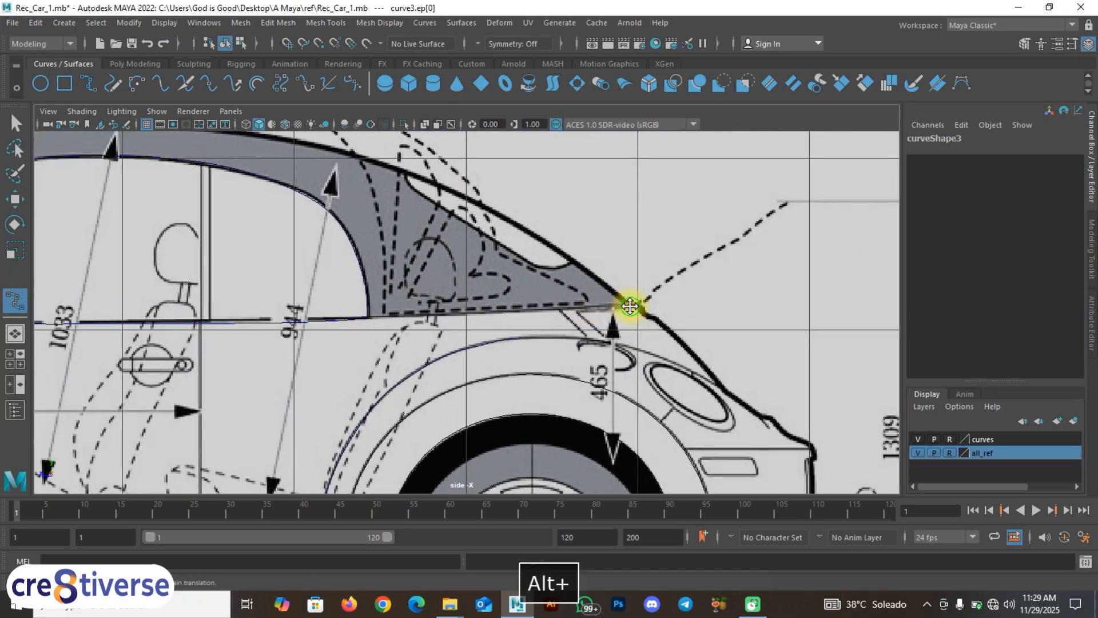
middle_click_drag(633, 303, 768, 321, "alt")
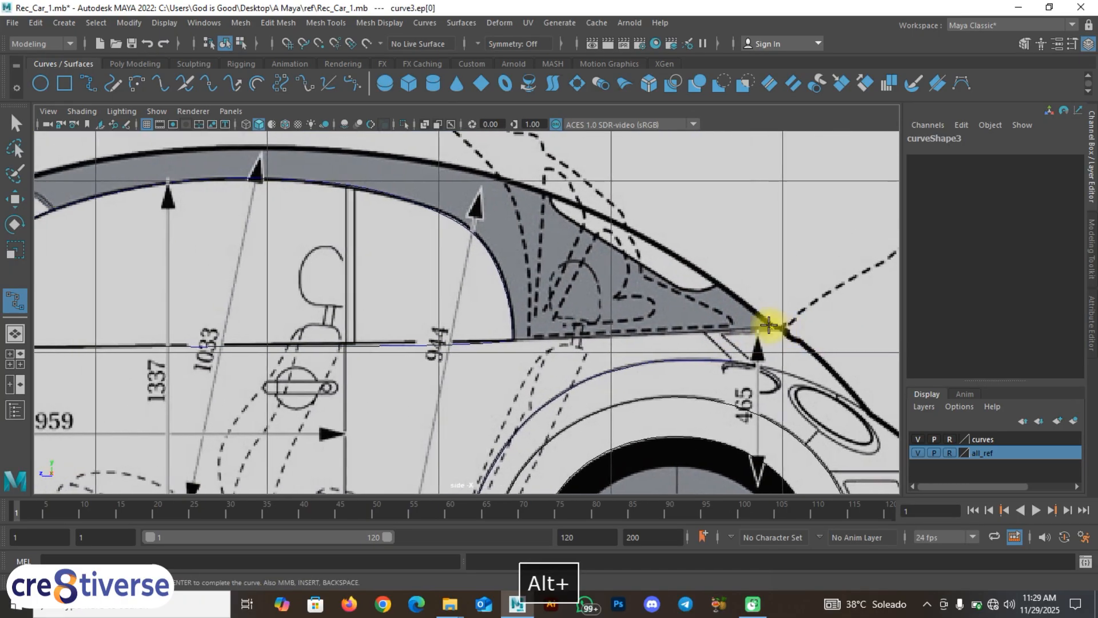
Step: Add points over the roof slope and down the windshield to its base, then finish the curve
left_click(644, 238)
left_click(503, 178)
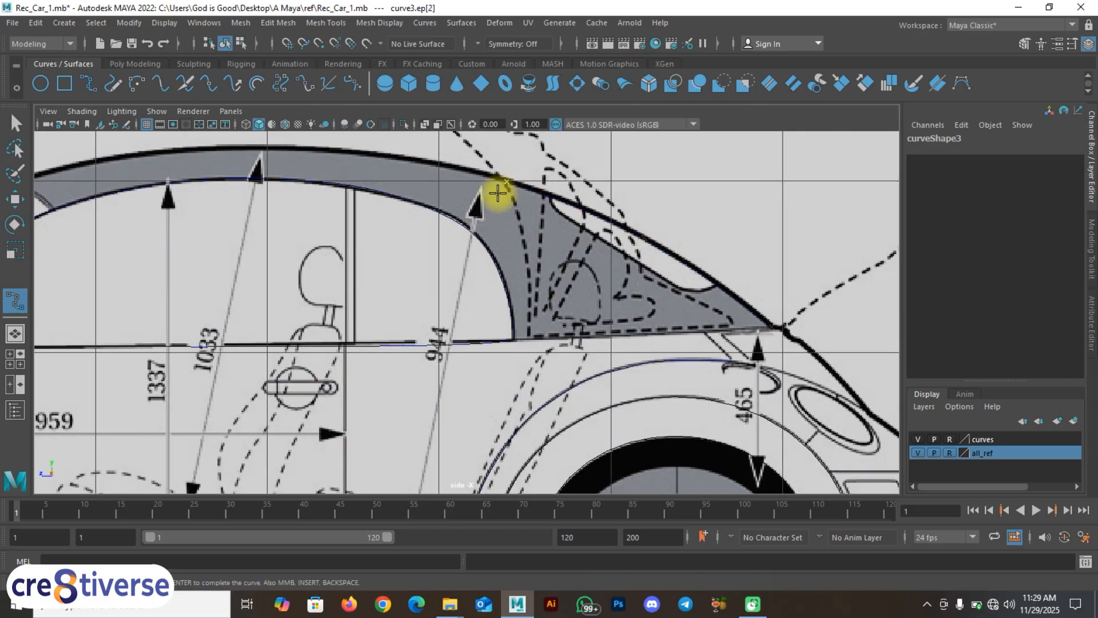
middle_click_drag(498, 191, 794, 312, "alt")
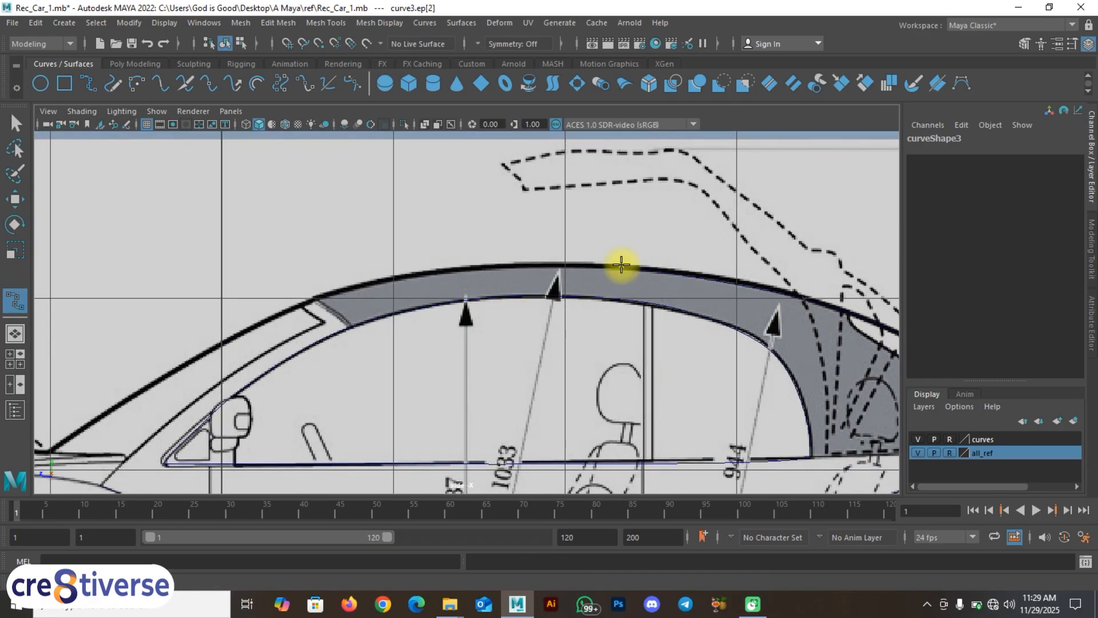
left_click(438, 271)
middle_click_drag(335, 311, 634, 297, "alt")
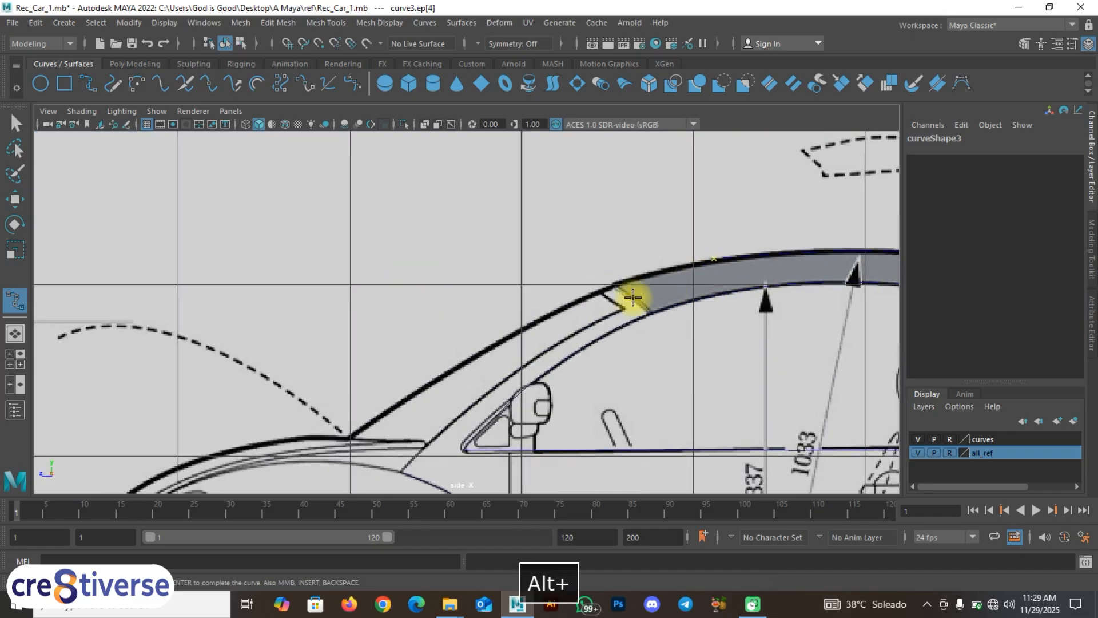
left_click(581, 300)
left_click(544, 316)
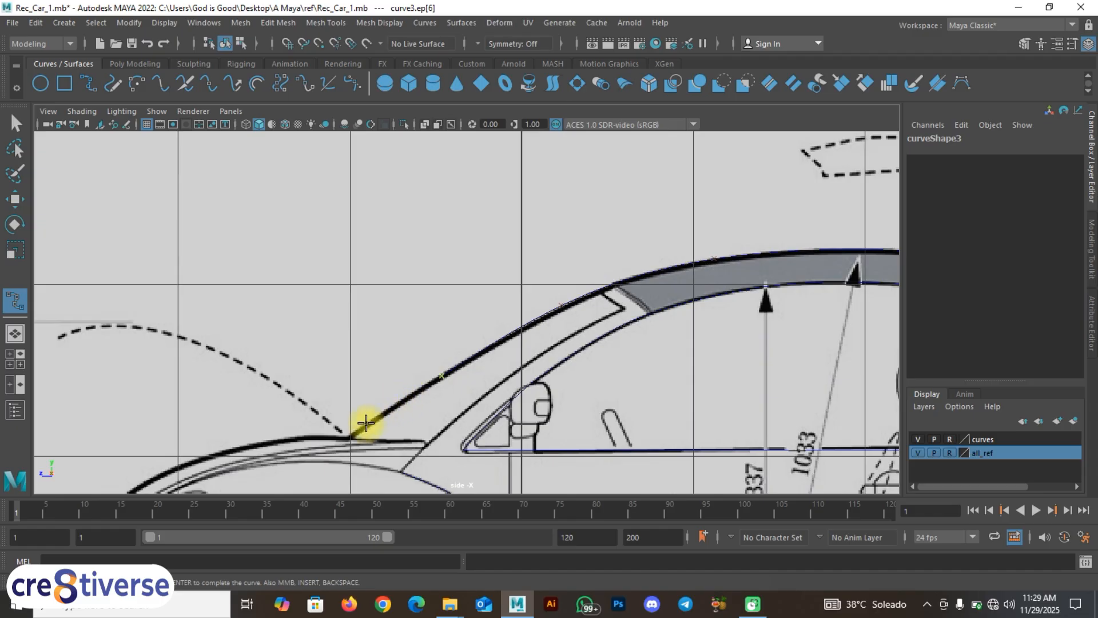
middle_click_drag(349, 438, 259, 355, "alt")
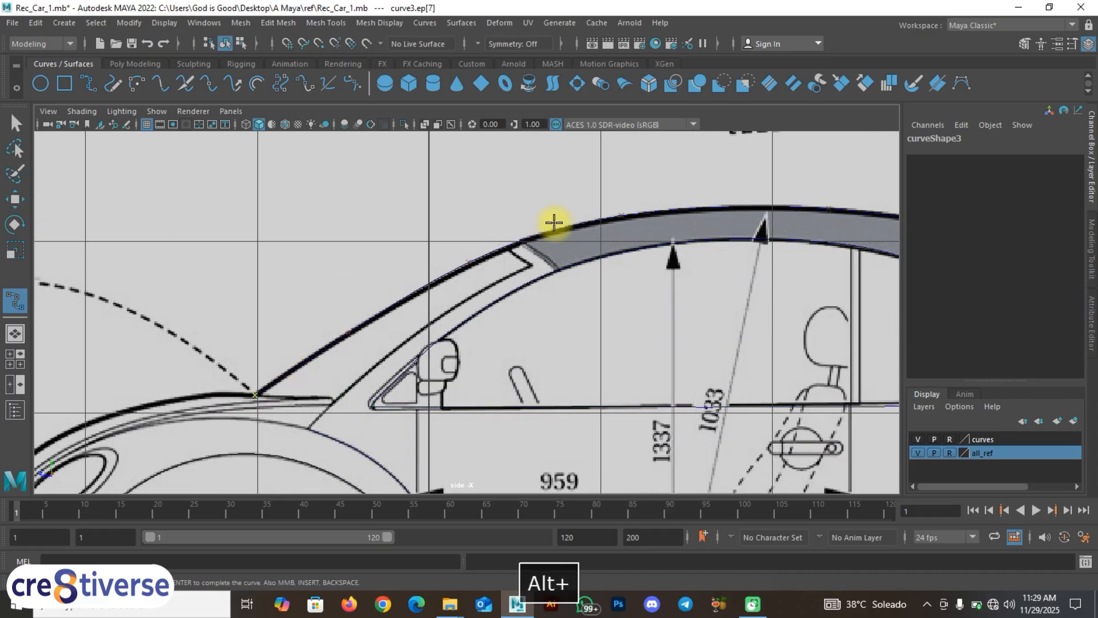
right_click_drag(552, 233, 579, 194)
Step: Complete the roof curve with the Move tool active and return to the four-view layout
key("w")
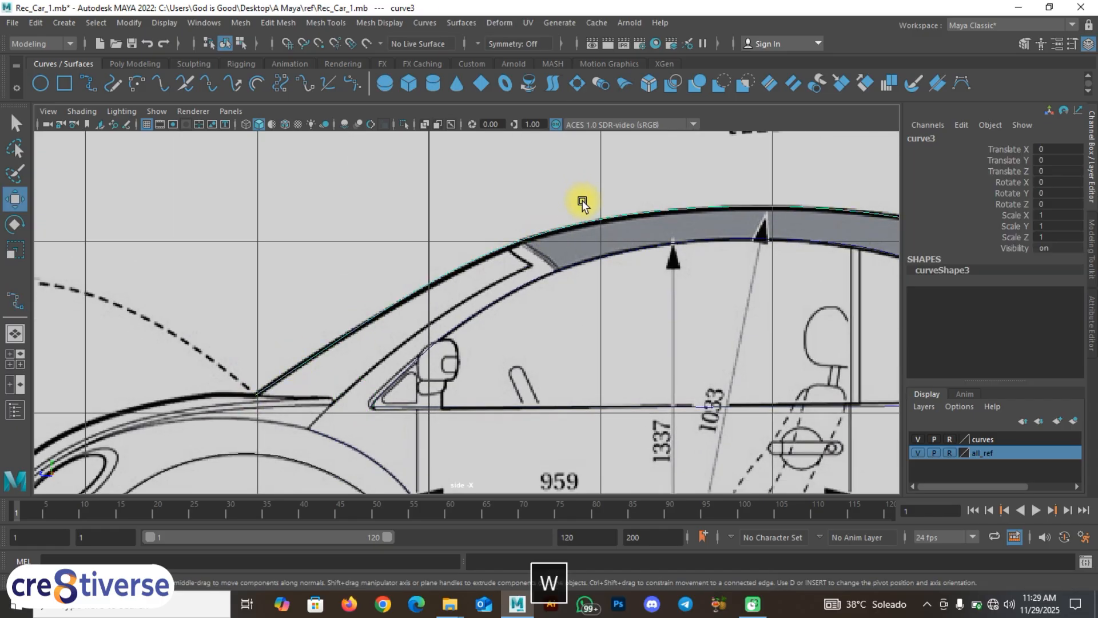
scroll(624, 261, "down", 5)
left_click_drag(637, 275, 738, 287, "alt")
key("space")
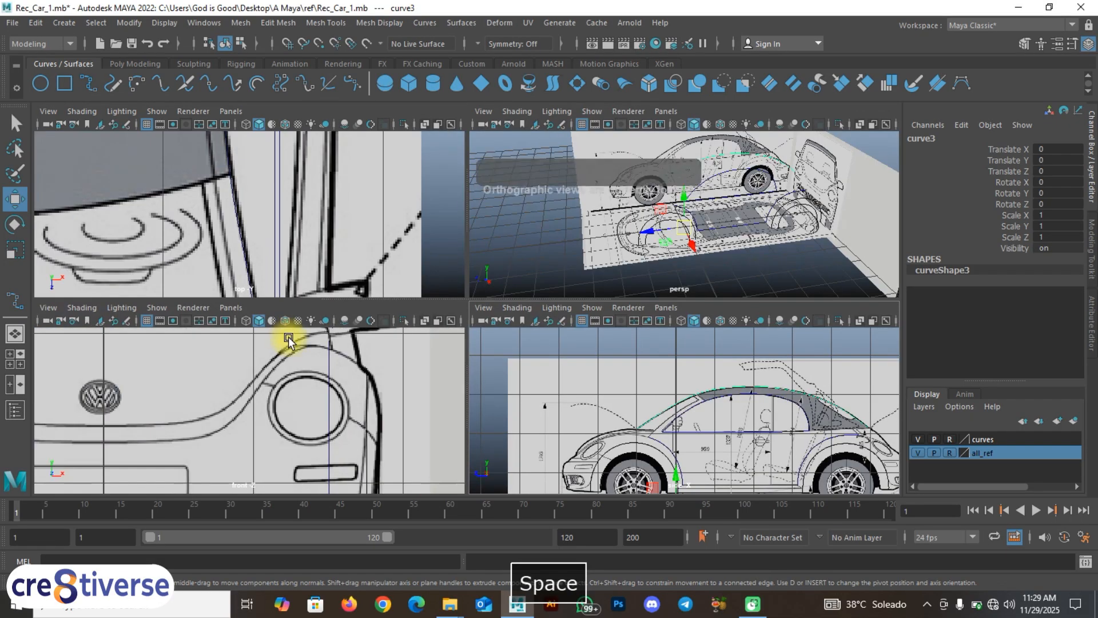
Step: Pan and zoom the top view to center on the car's hood and nose
scroll(278, 232, "down", 7)
middle_click_drag(266, 222, 452, 297, "alt")
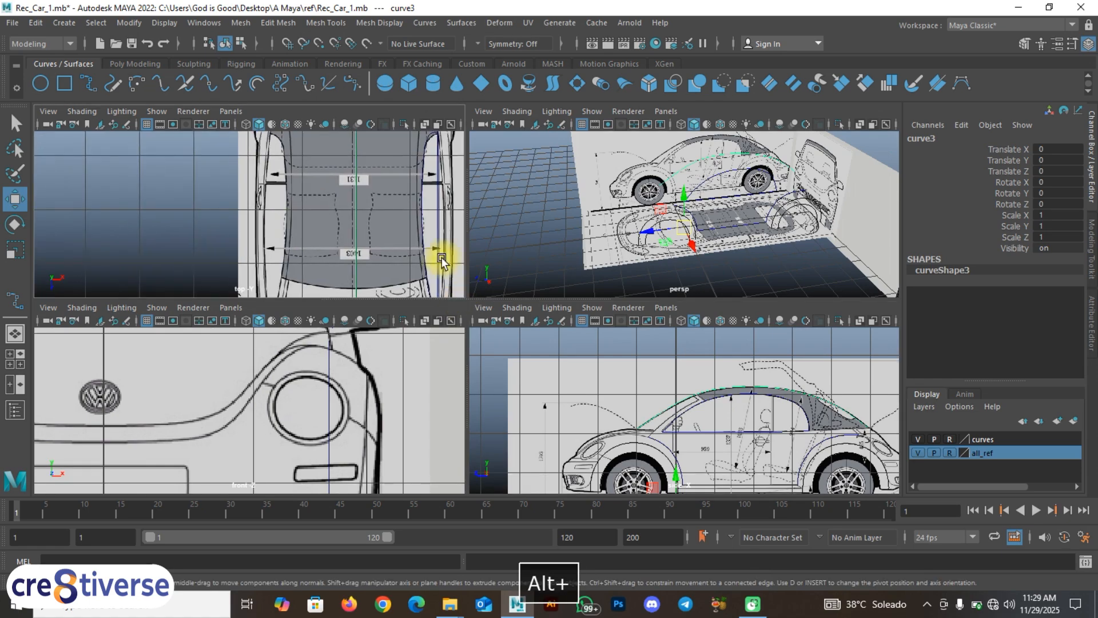
scroll(438, 264, "up", 1)
middle_click_drag(420, 228, 409, 153, "alt")
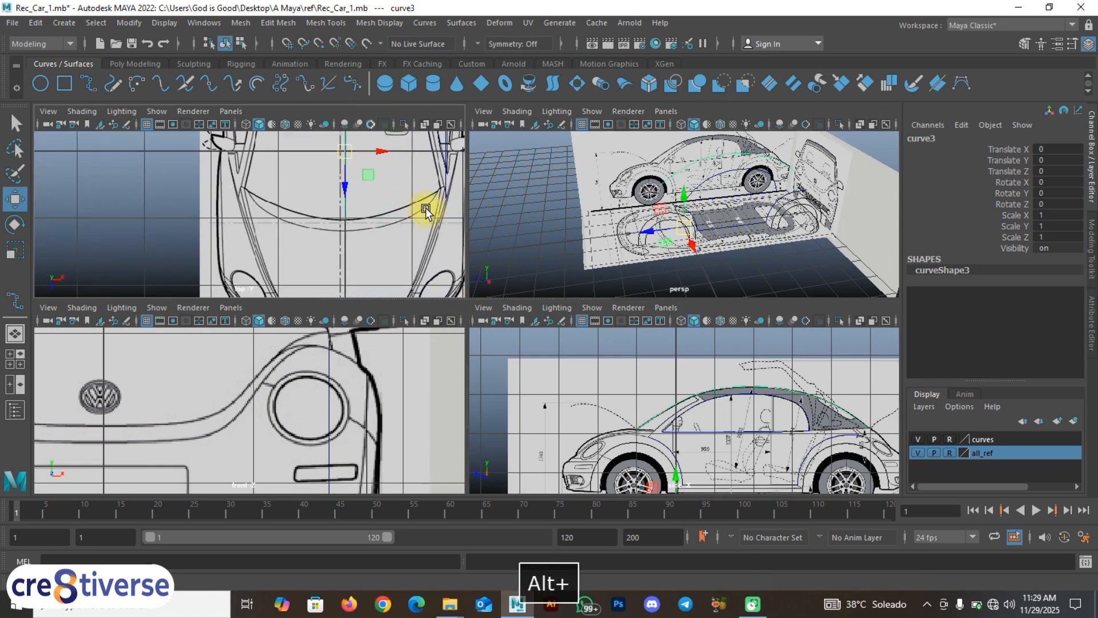
middle_click_drag(426, 270, 379, 177, "alt")
middle_click_drag(300, 220, 385, 248, "alt")
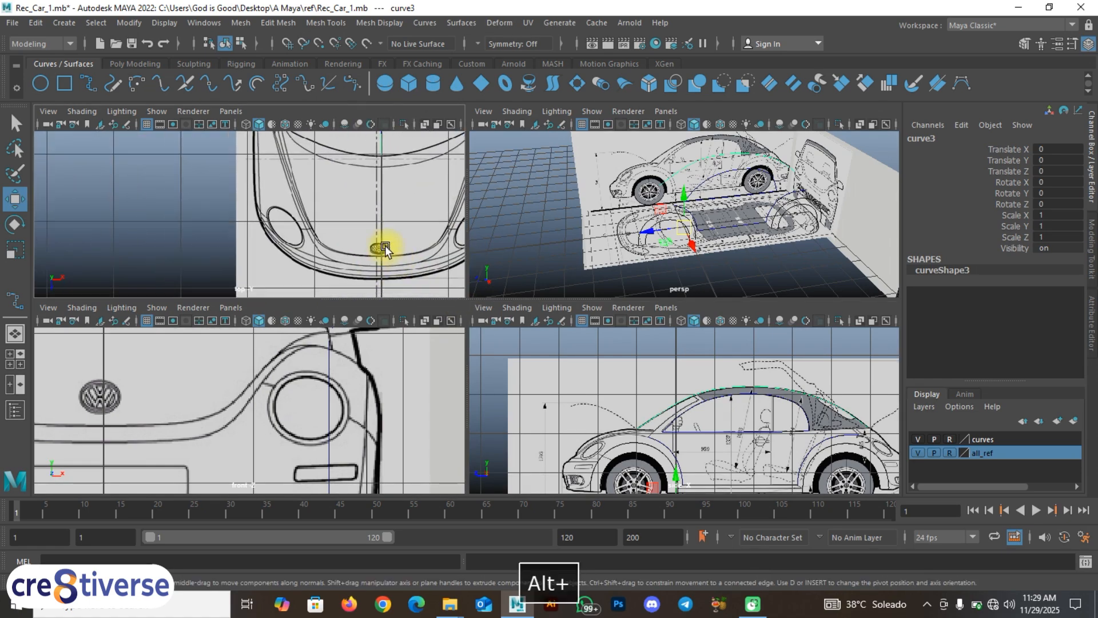
scroll(382, 252, "down", 5)
middle_click_drag(341, 151, 361, 236, "alt")
scroll(343, 240, "up", 9)
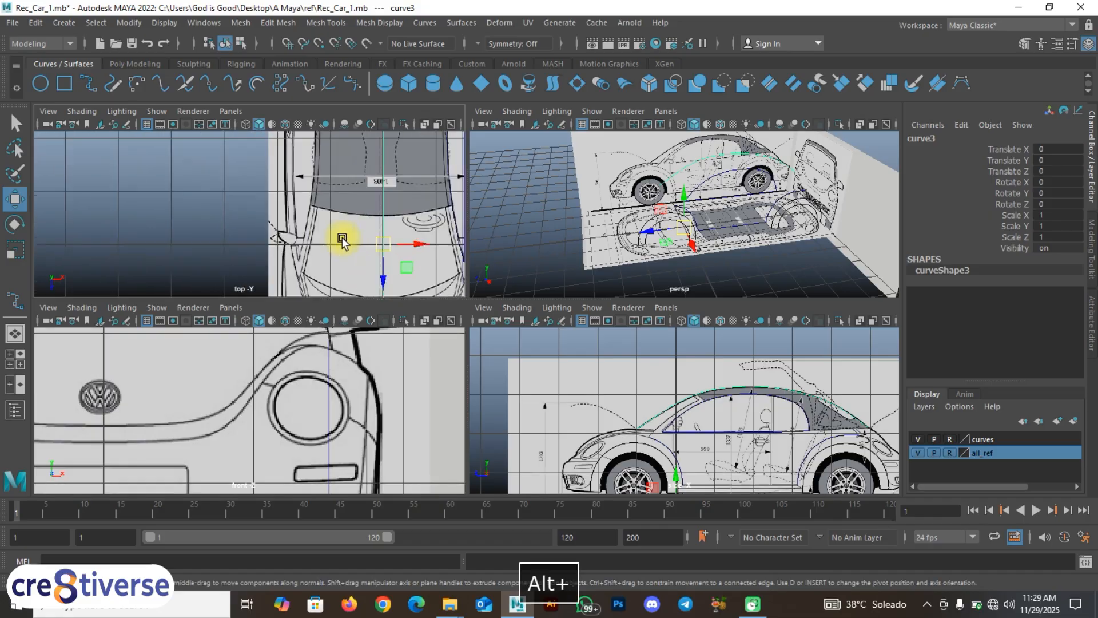
middle_click_drag(444, 274, 334, 216, "alt")
middle_click_drag(417, 245, 333, 248, "alt")
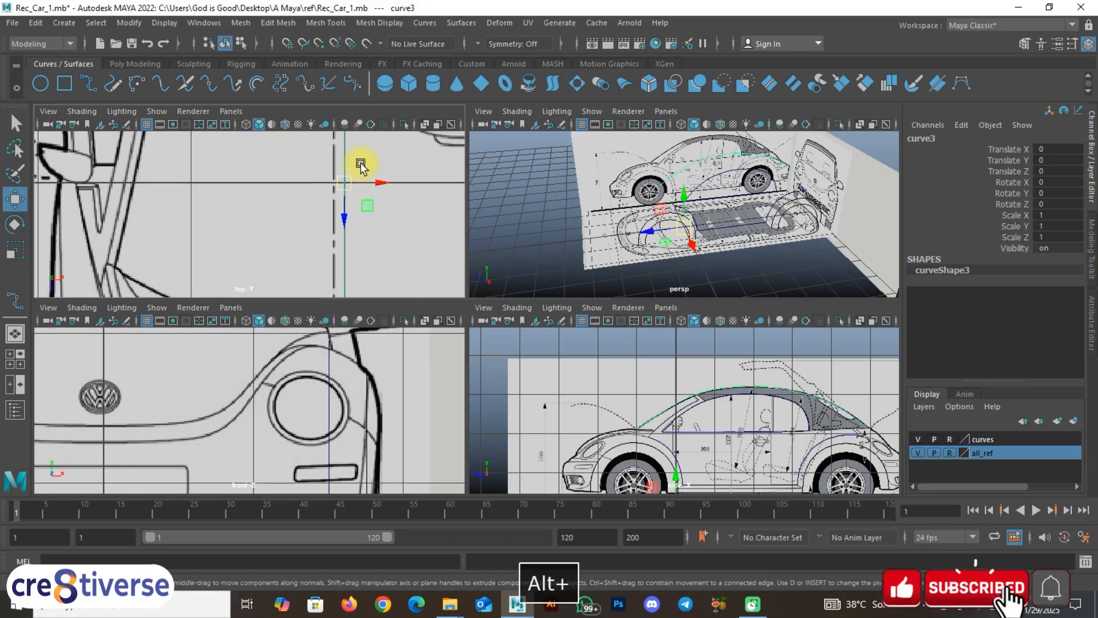
scroll(348, 197, "down", 6)
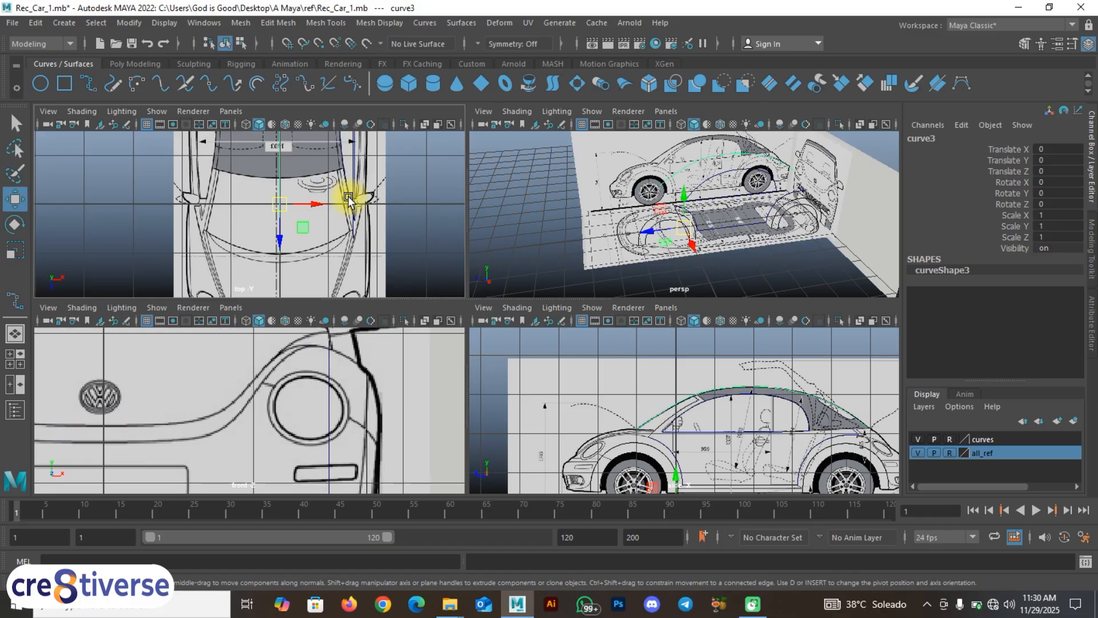
scroll(309, 223, "up", 1)
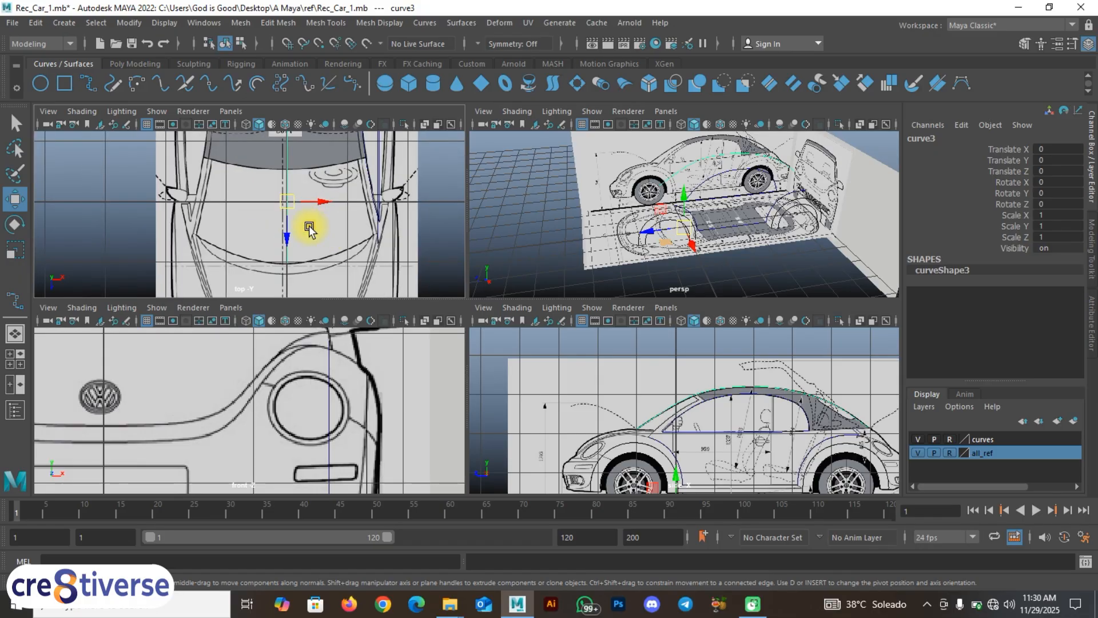
middle_click_drag(314, 226, 345, 269, "alt")
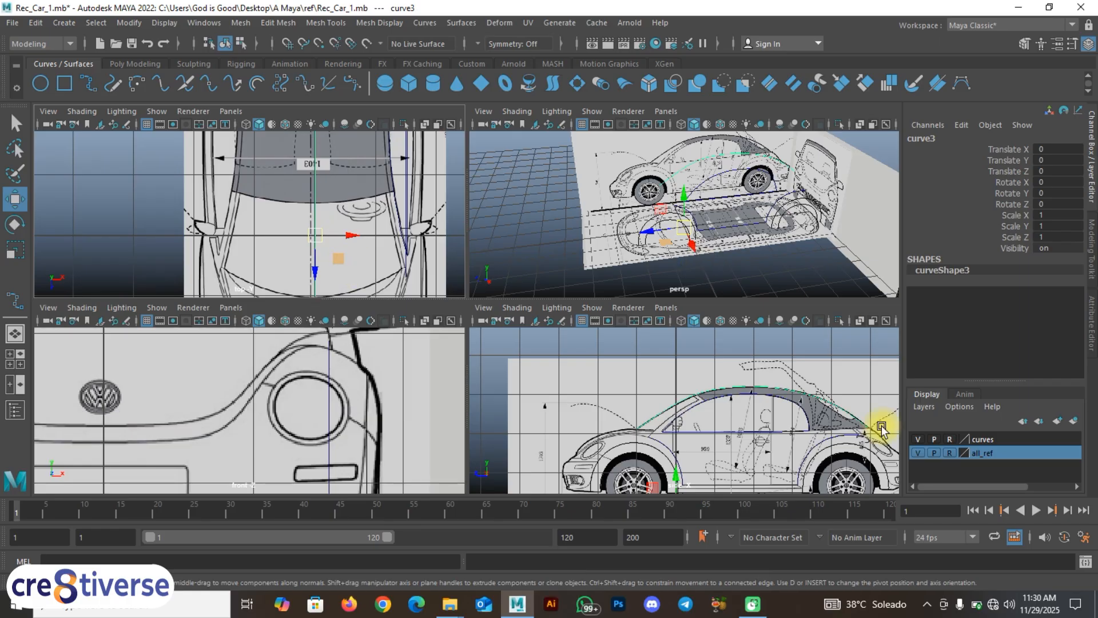
Step: Hide the blueprints and orbit the perspective view to see the curves edge-on
left_click(918, 453)
key("space")
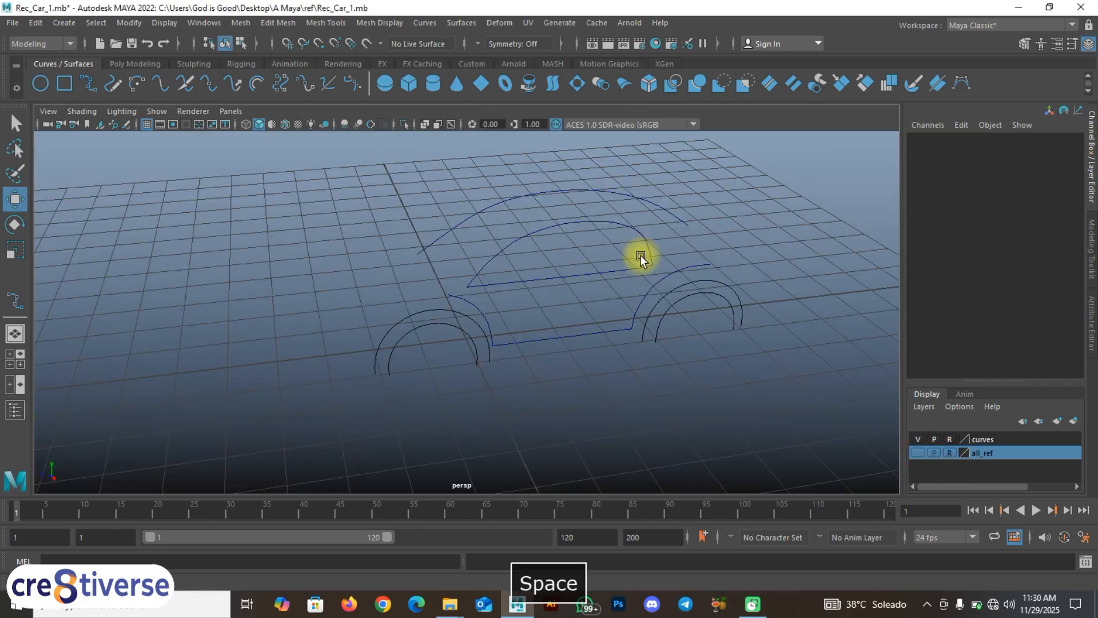
mouse_move(640, 255)
left_mouse_down("alt")
mouse_move(689, 277)
mouse_move(730, 263)
mouse_move(623, 252)
left_mouse_up("alt")
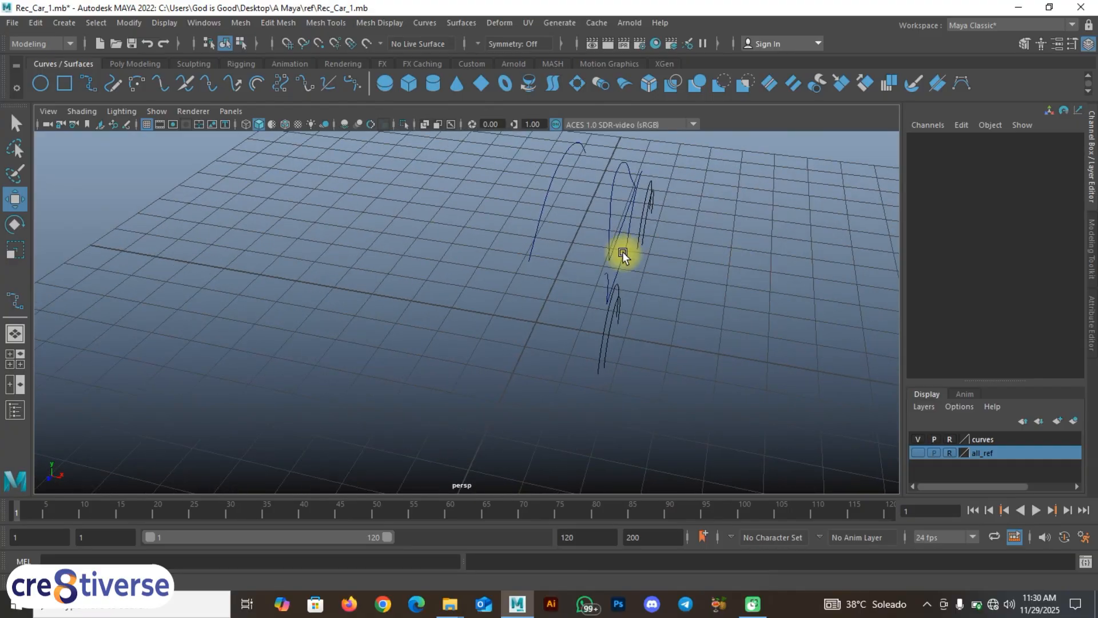
left_click_drag(534, 238, 498, 238, "alt")
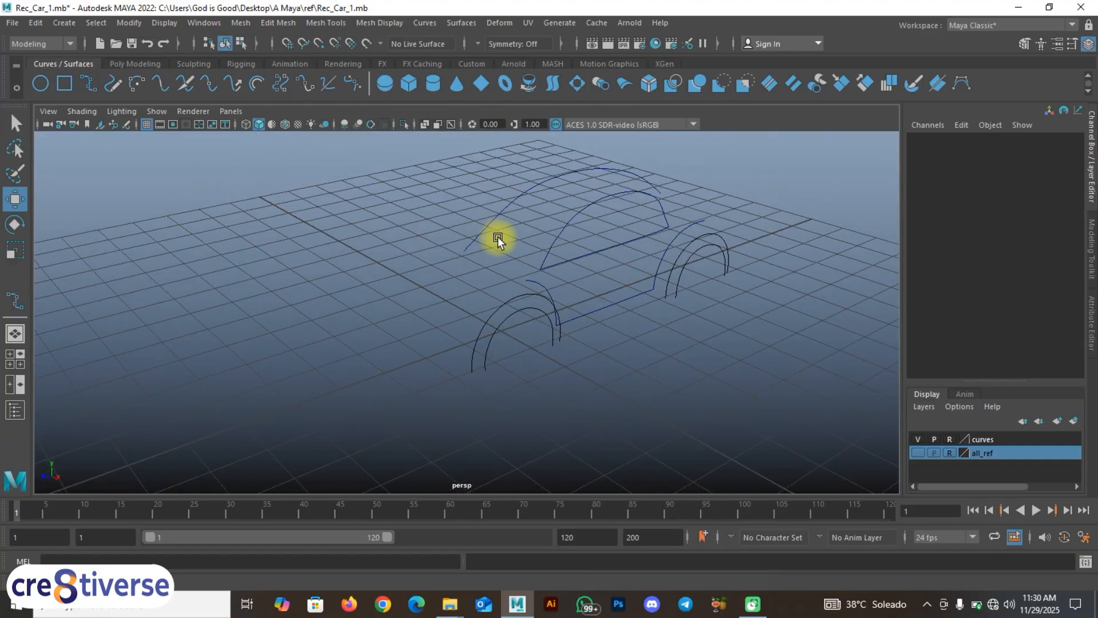
key("space")
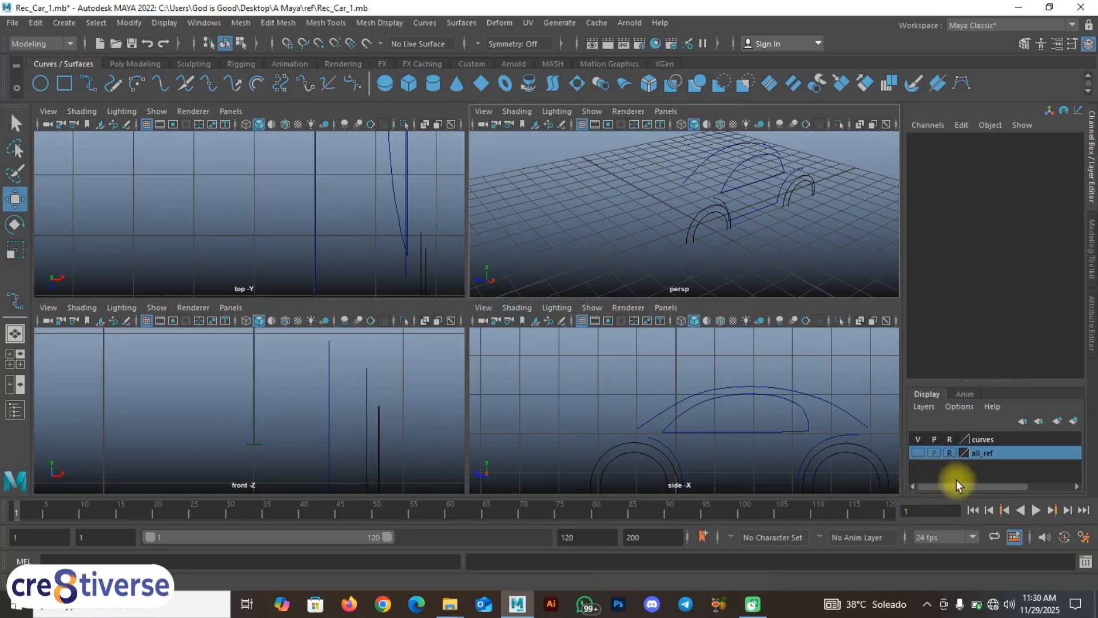
Step: Show the blueprints again and frame the hood and front fender in a maximized side view
left_click(918, 453)
key("space")
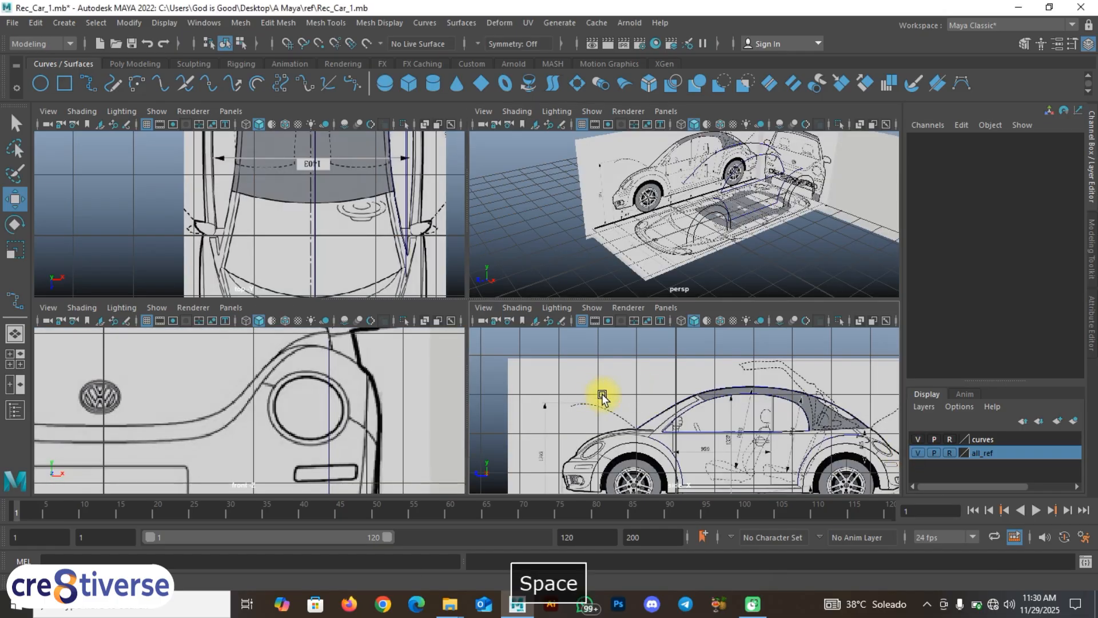
middle_click_drag(663, 392, 730, 341, "alt")
scroll(456, 347, "up", 1)
scroll(432, 314, "up", 6)
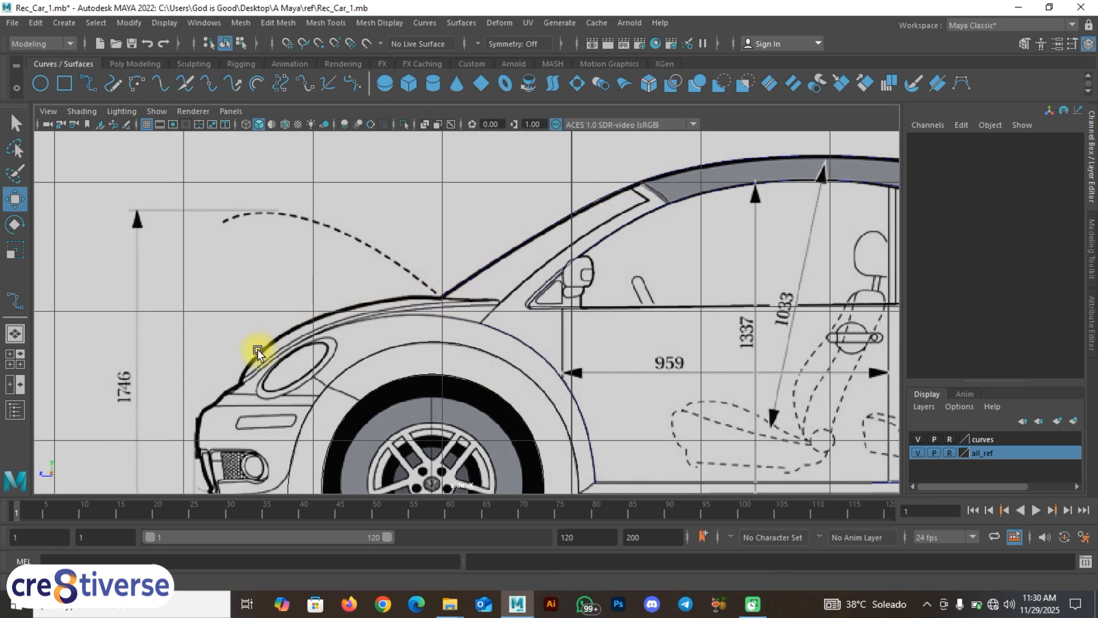
middle_click_drag(406, 363, 397, 341, "alt")
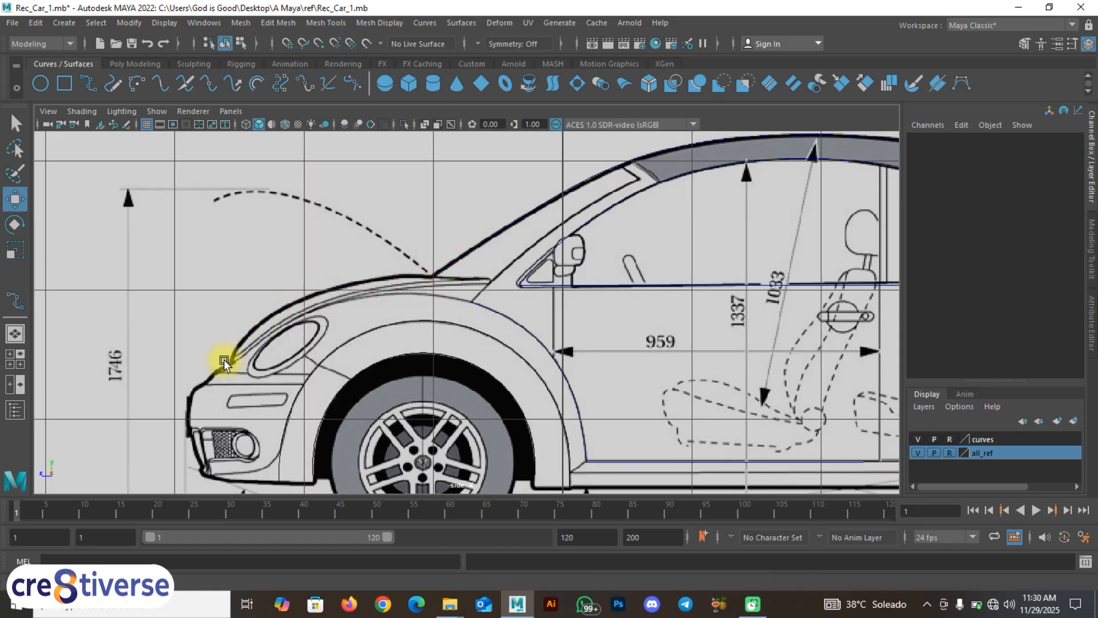
Step: Start a new EP curve snapped onto the existing body curve at the hood's rear edge
left_click(95, 80)
key("c")
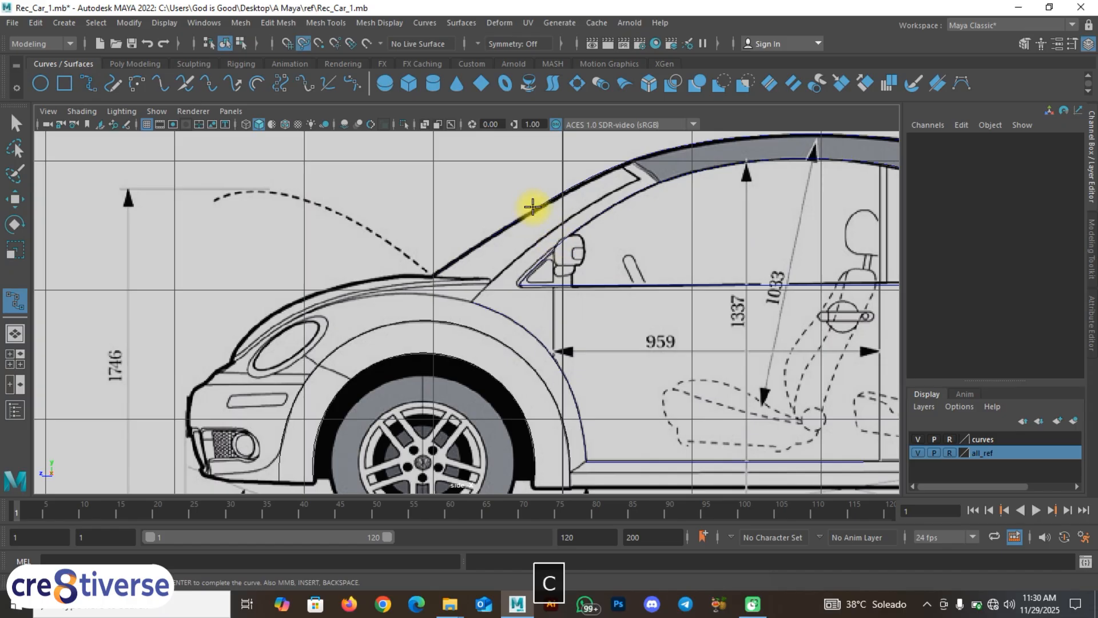
left_click(539, 204)
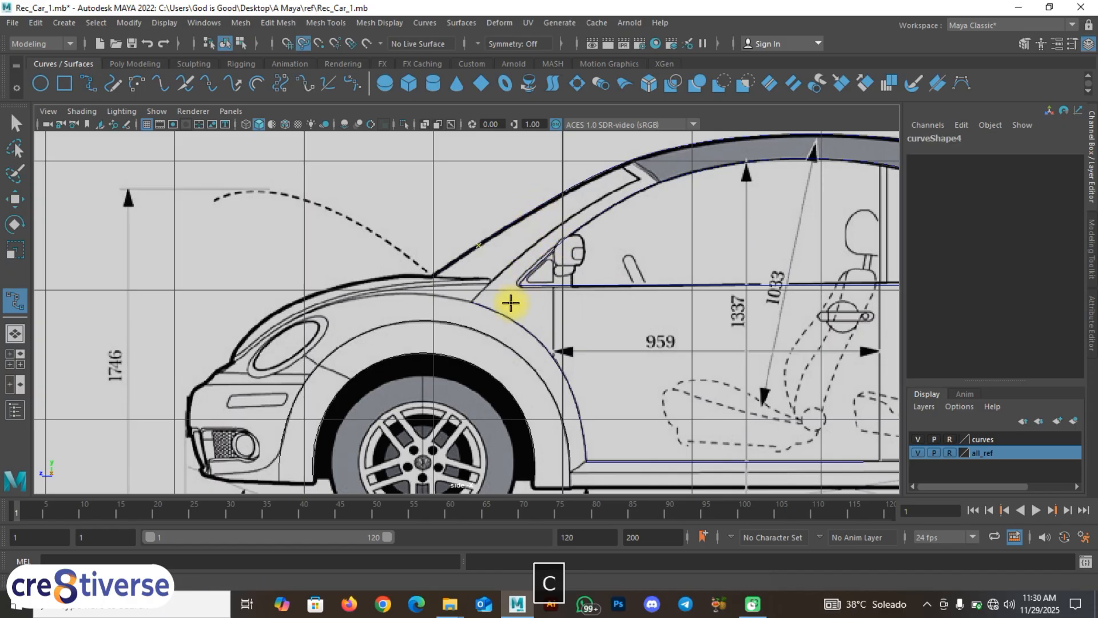
left_click_drag(482, 359, 435, 396)
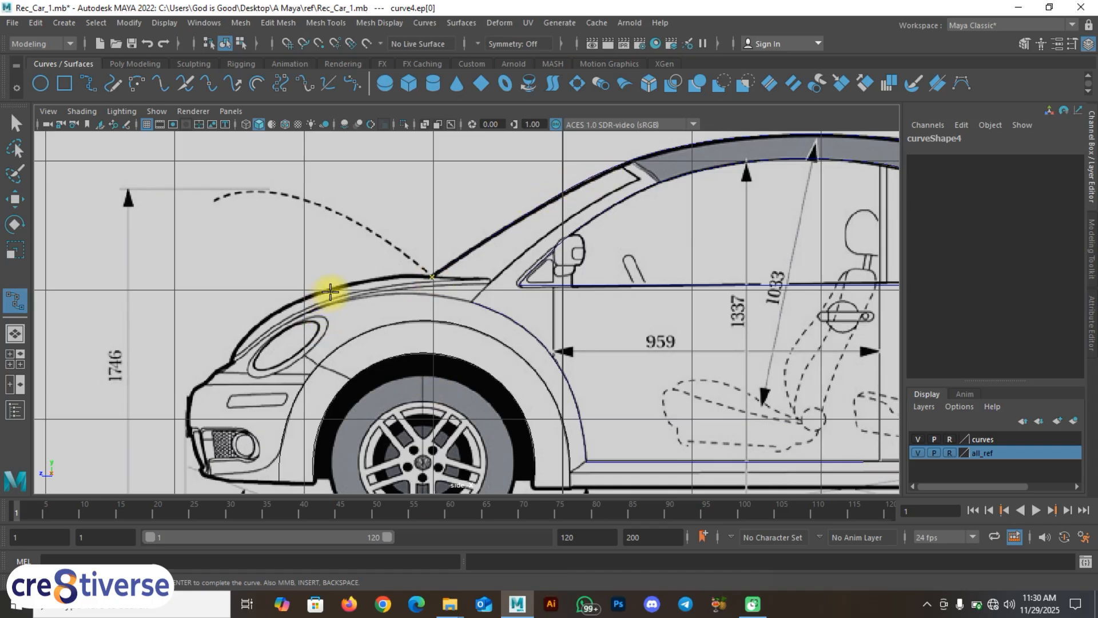
scroll(321, 303, "up", 1)
middle_click_drag(320, 304, 517, 298, "alt")
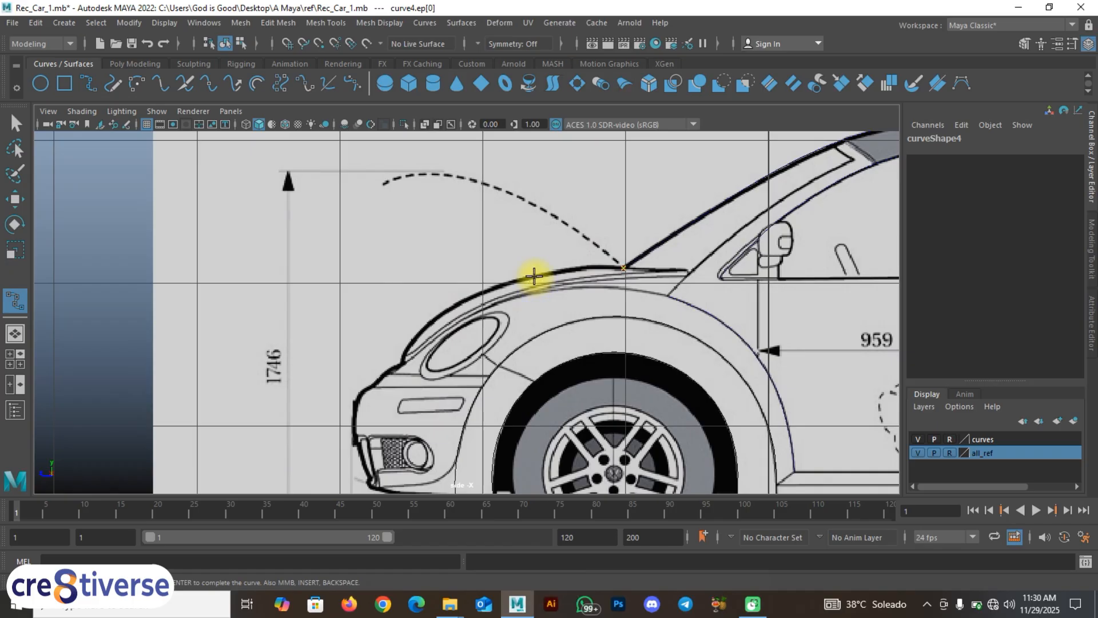
Step: Add six points down the hood line to its front edge
left_click(528, 279)
left_click(470, 297)
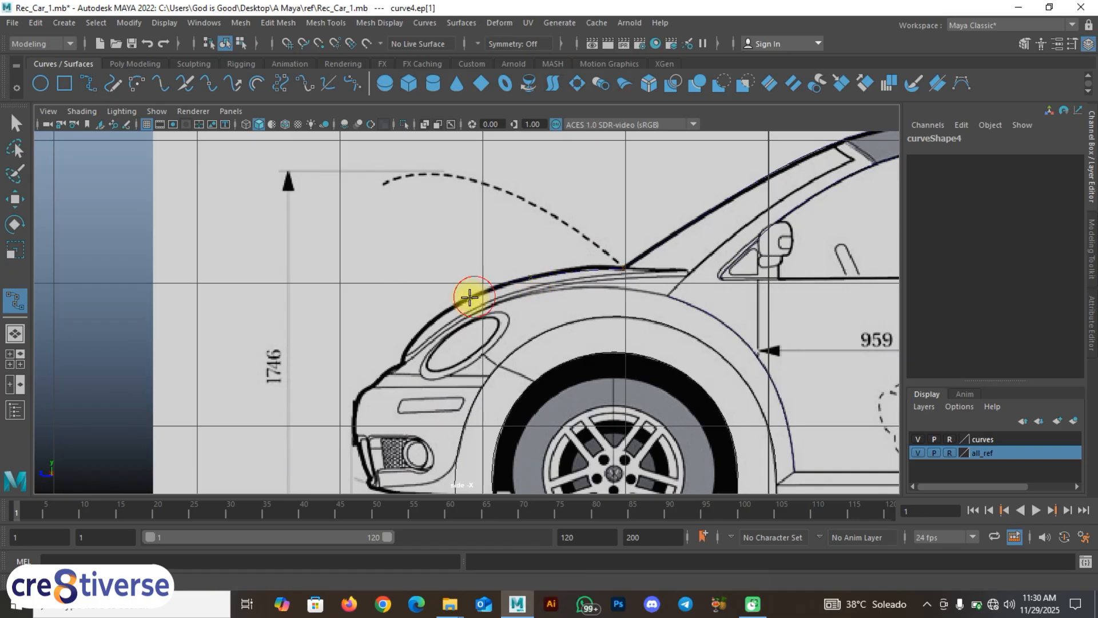
left_click(445, 309)
left_click(430, 317)
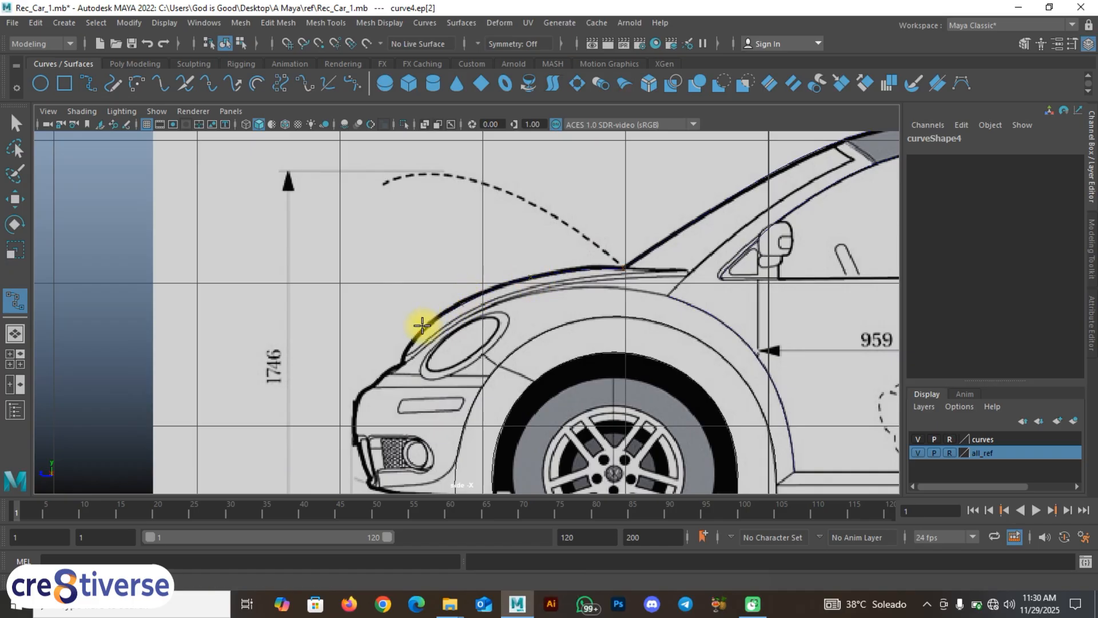
left_click(412, 344)
left_click(401, 362)
scroll(395, 373, "up", 3)
middle_click_drag(387, 380, 468, 322, "alt")
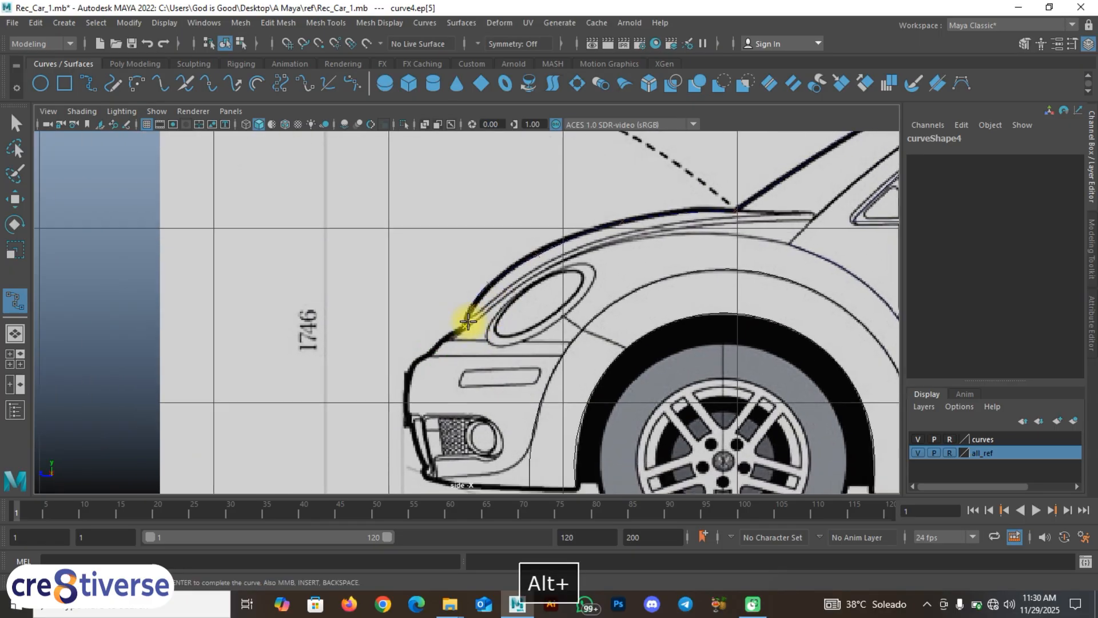
Step: Continue past the headlight down the bumper, undoing one misplaced point, to the bumper's lower corner
left_click(447, 340)
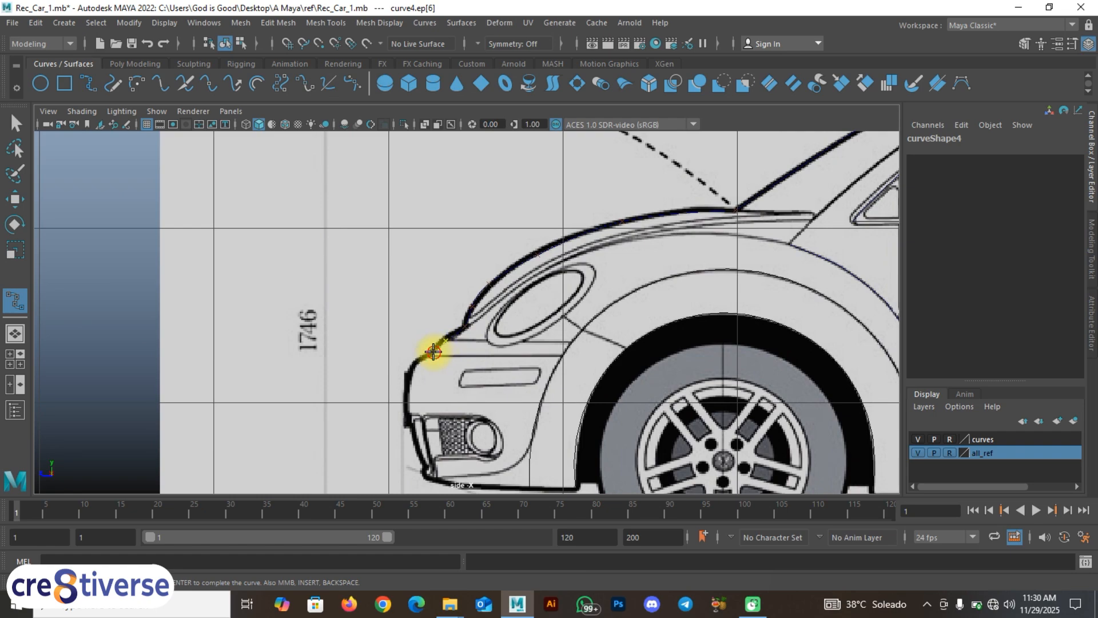
left_click(434, 352)
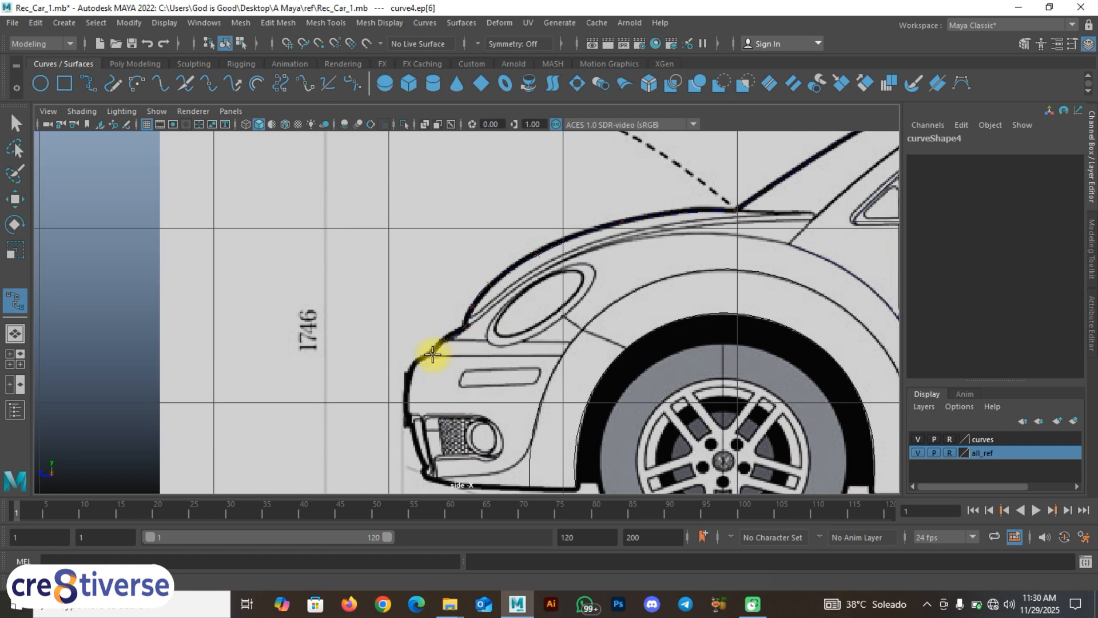
left_click(407, 376)
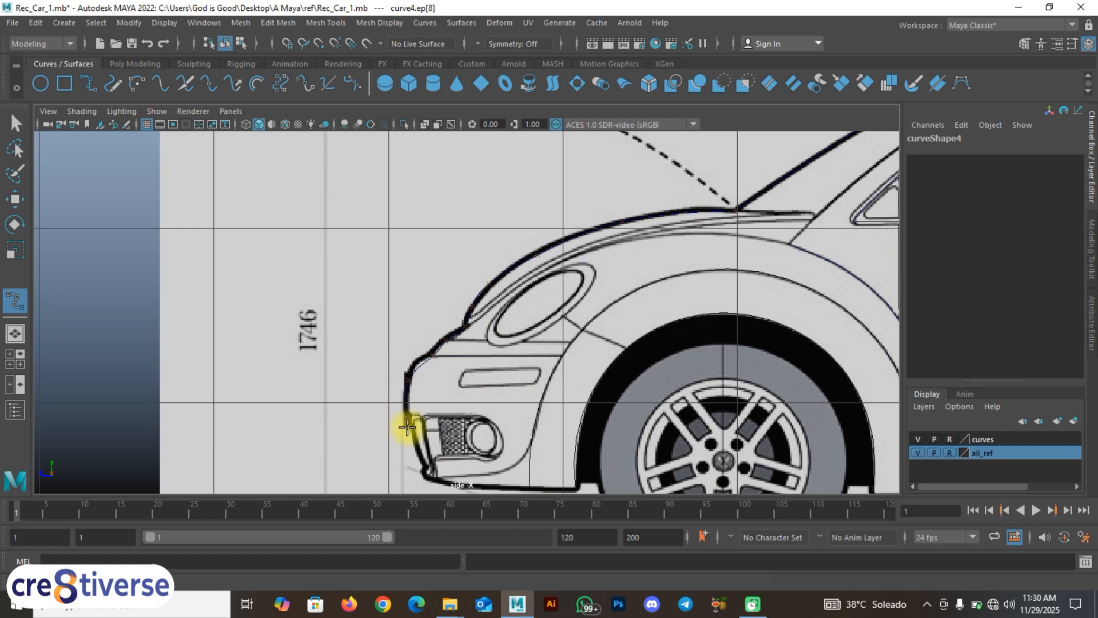
key("ctrl+z")
scroll(417, 368, "up", 3)
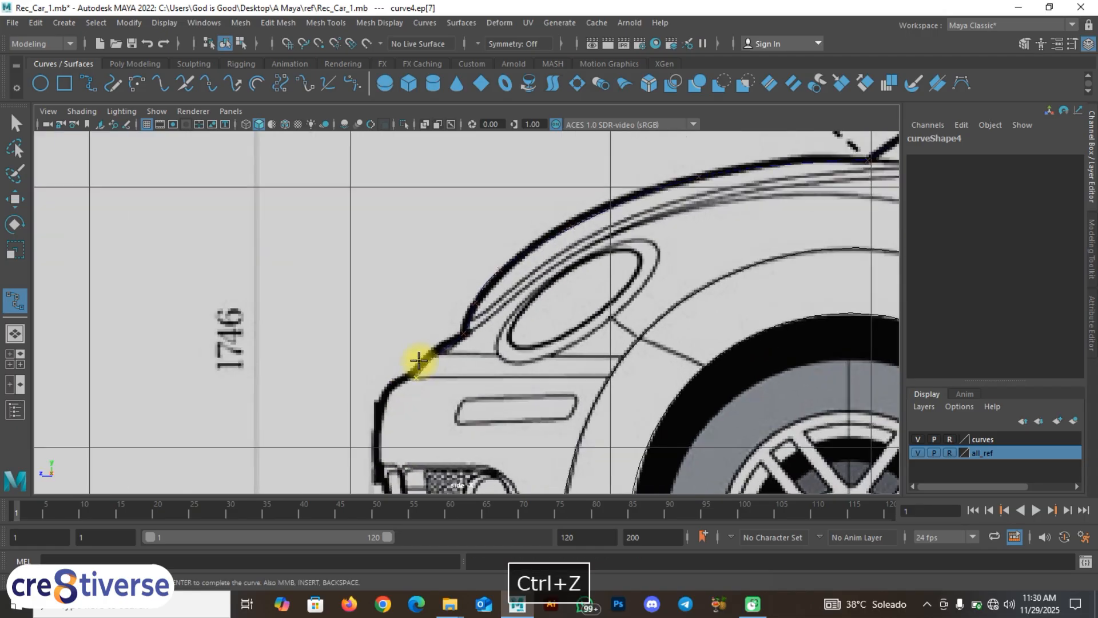
middle_click_drag(417, 363, 495, 238, "alt")
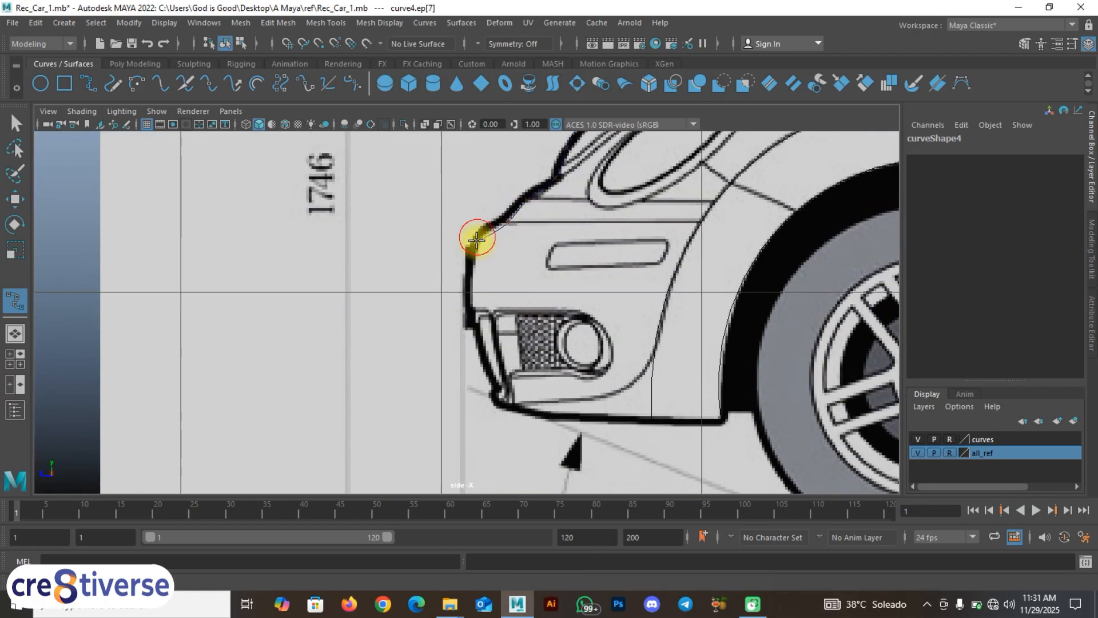
left_click(468, 266)
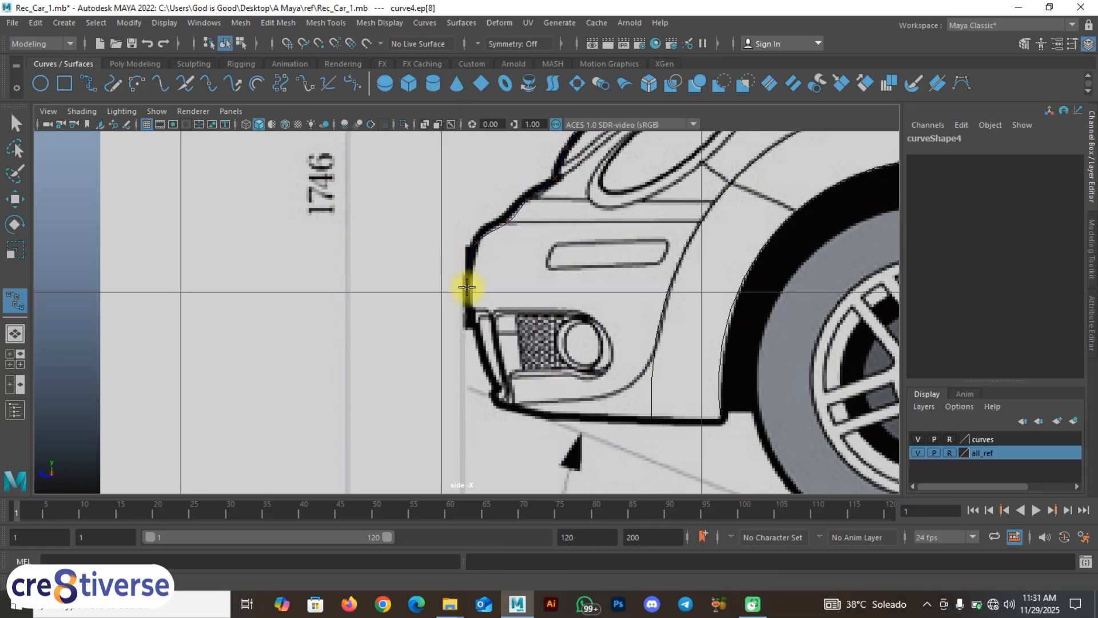
left_click(469, 309)
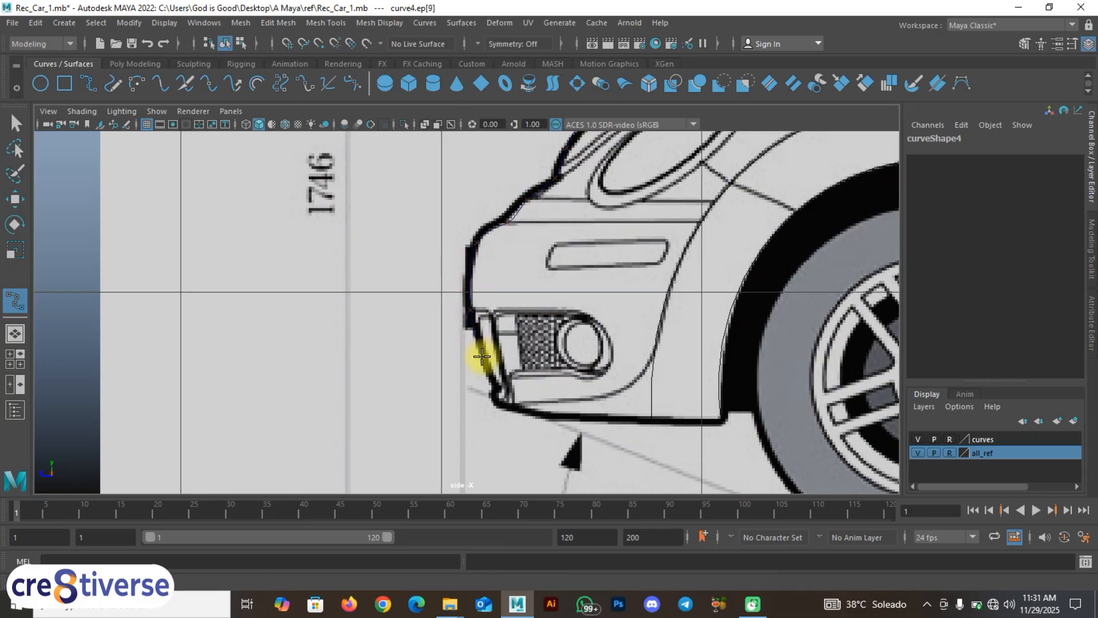
left_click(483, 359)
left_click(492, 385)
left_click(488, 410)
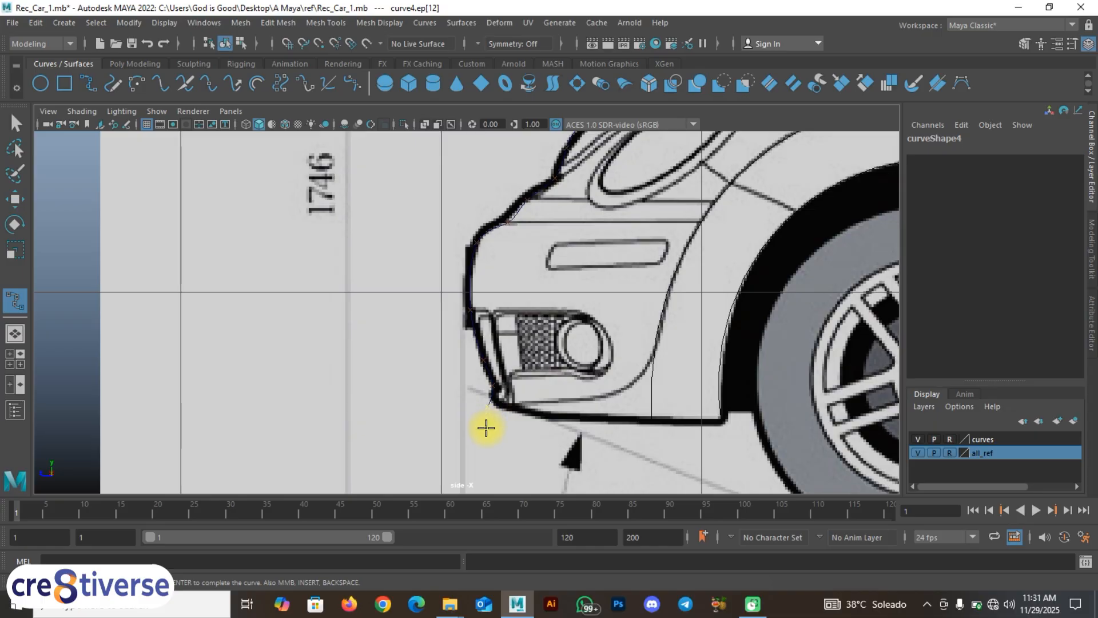
Step: Finish the curve in object mode with the Move tool, and show all four views
left_click(488, 422, "shift")
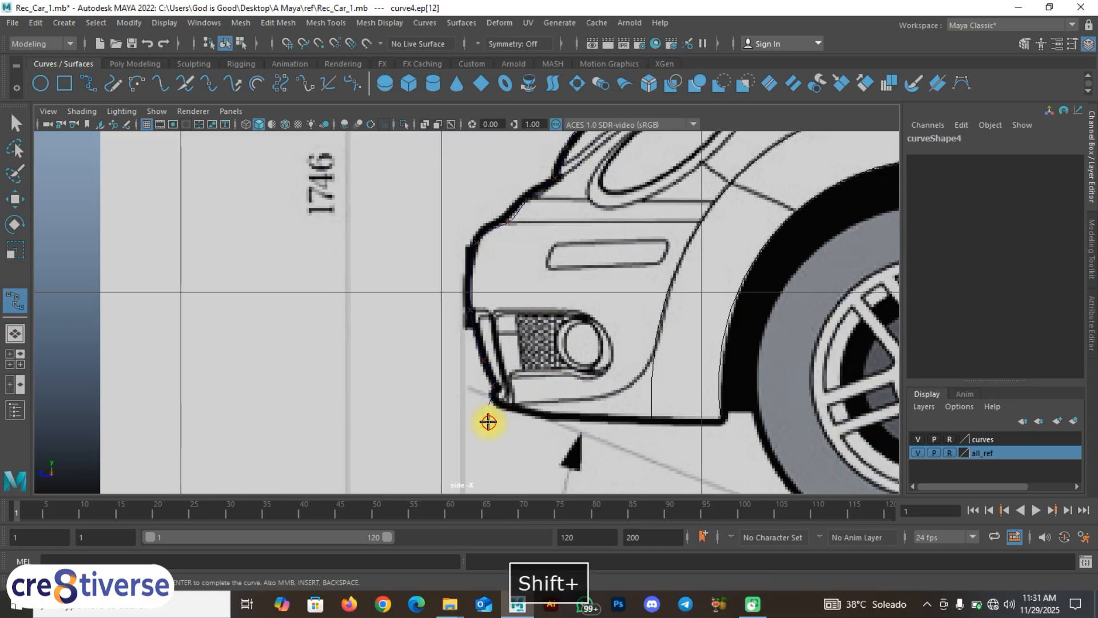
right_click(488, 422)
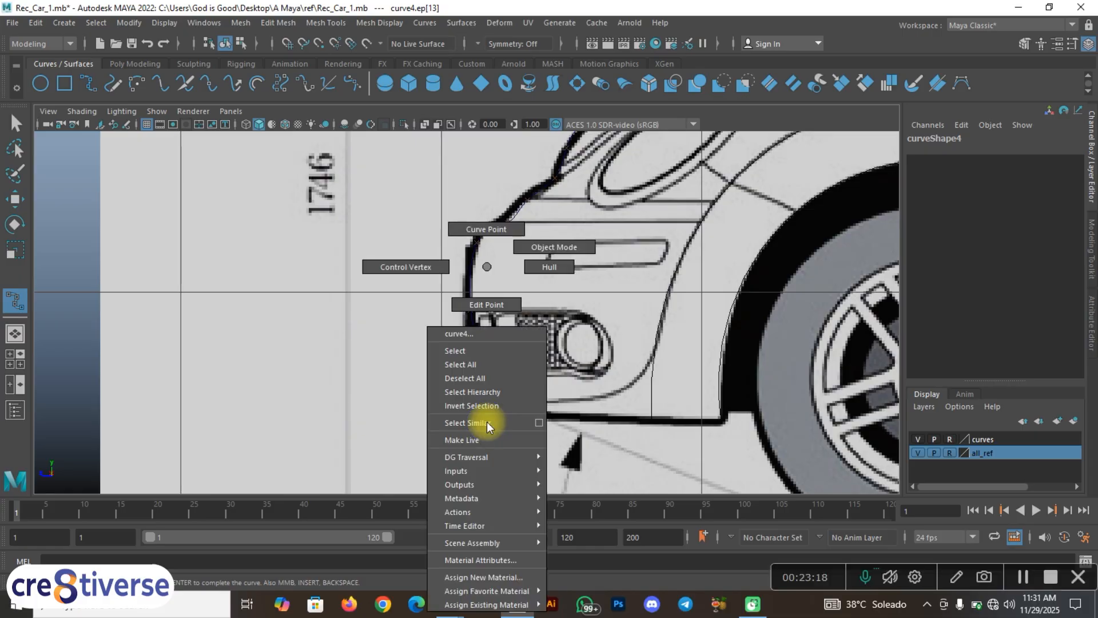
left_click(544, 247)
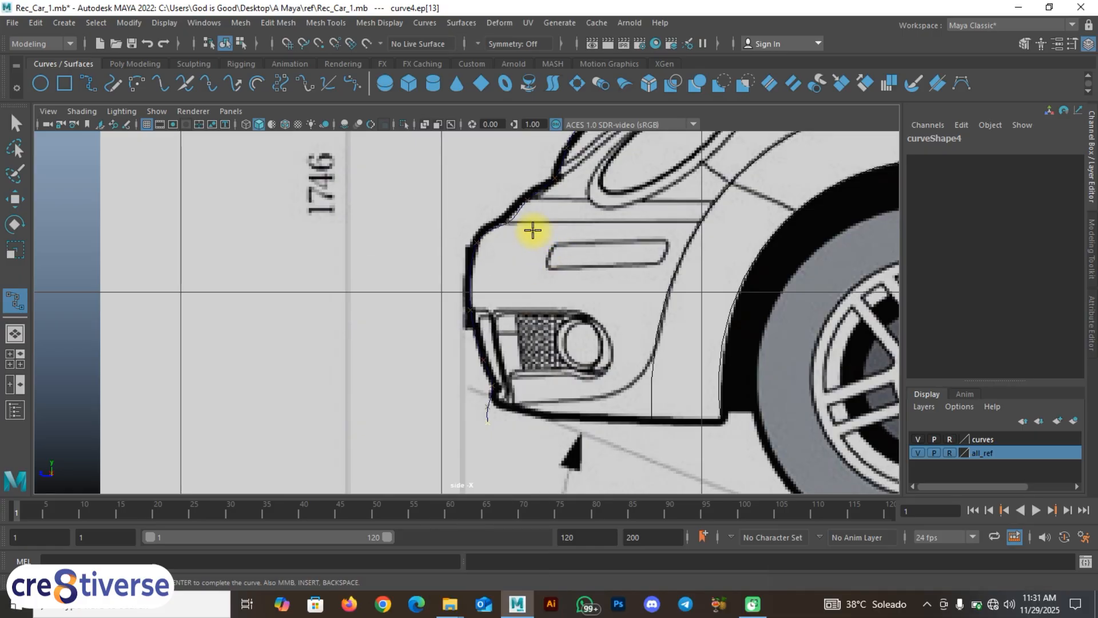
key("w")
scroll(507, 243, "down", 5)
key("space")
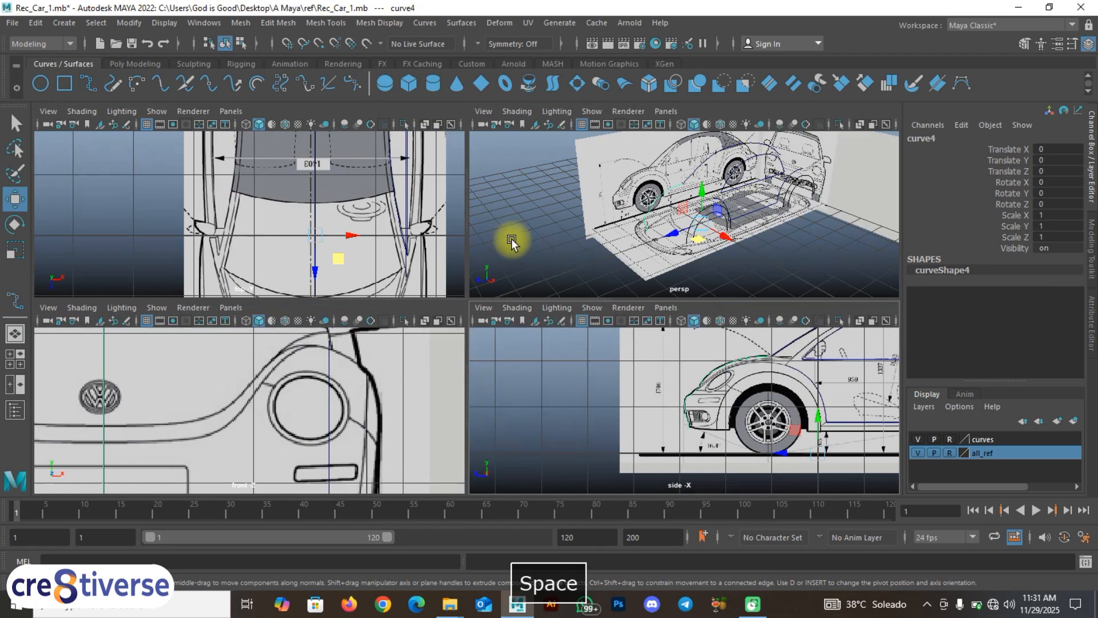
left_click(918, 453)
left_click(741, 240)
key("space")
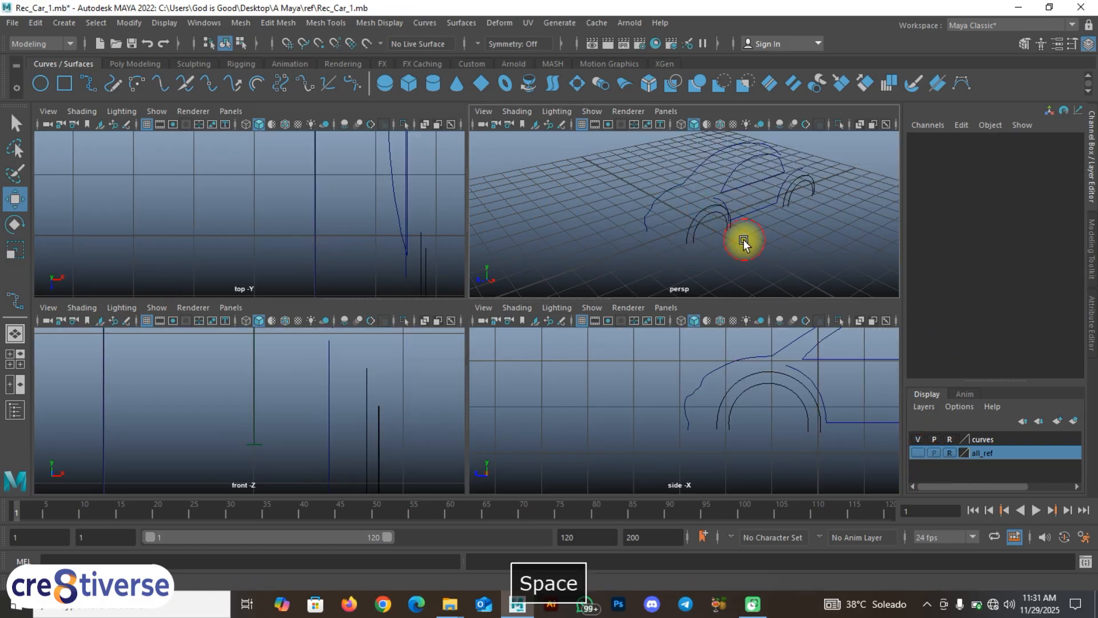
left_click_drag(576, 280, 600, 294, "alt")
left_click_drag(602, 304, 528, 267, "alt")
key("space")
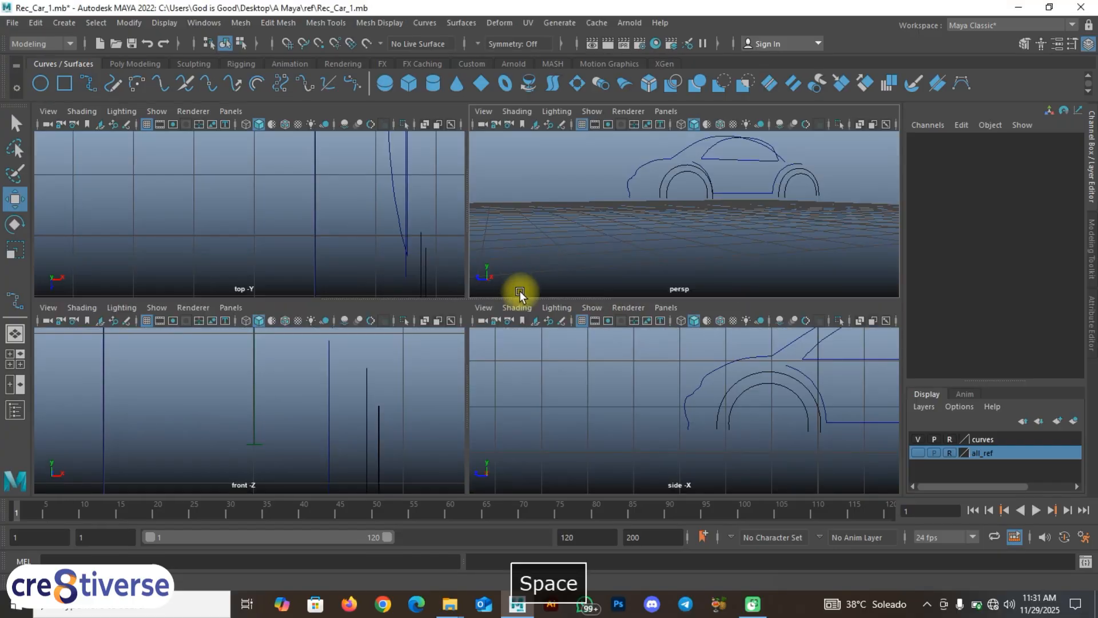
left_click(919, 453)
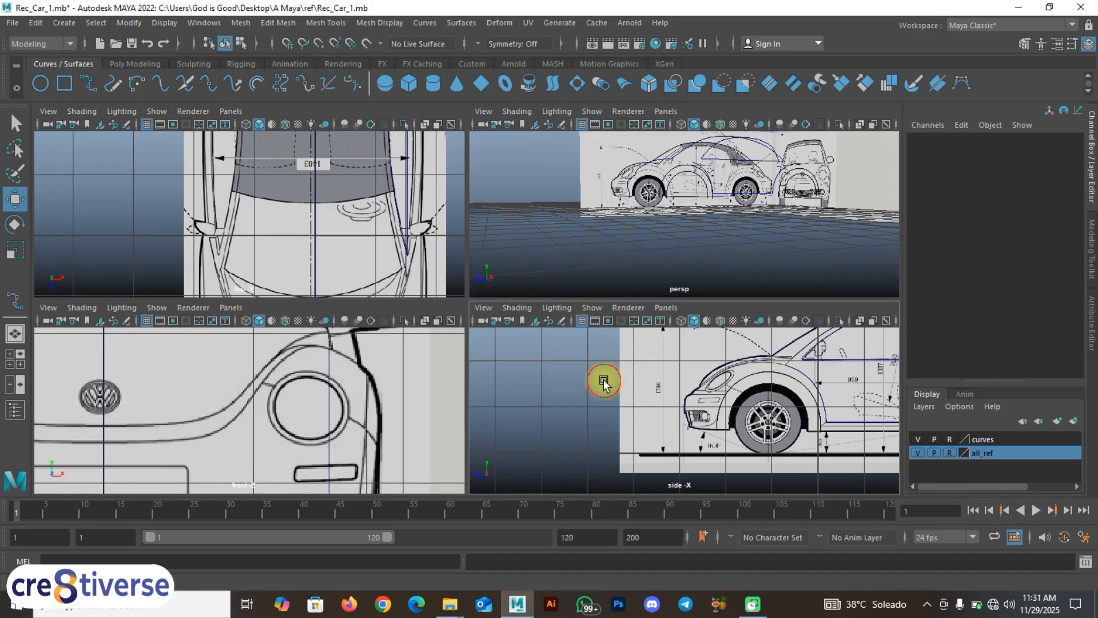
key("space")
scroll(625, 273, "up", 1)
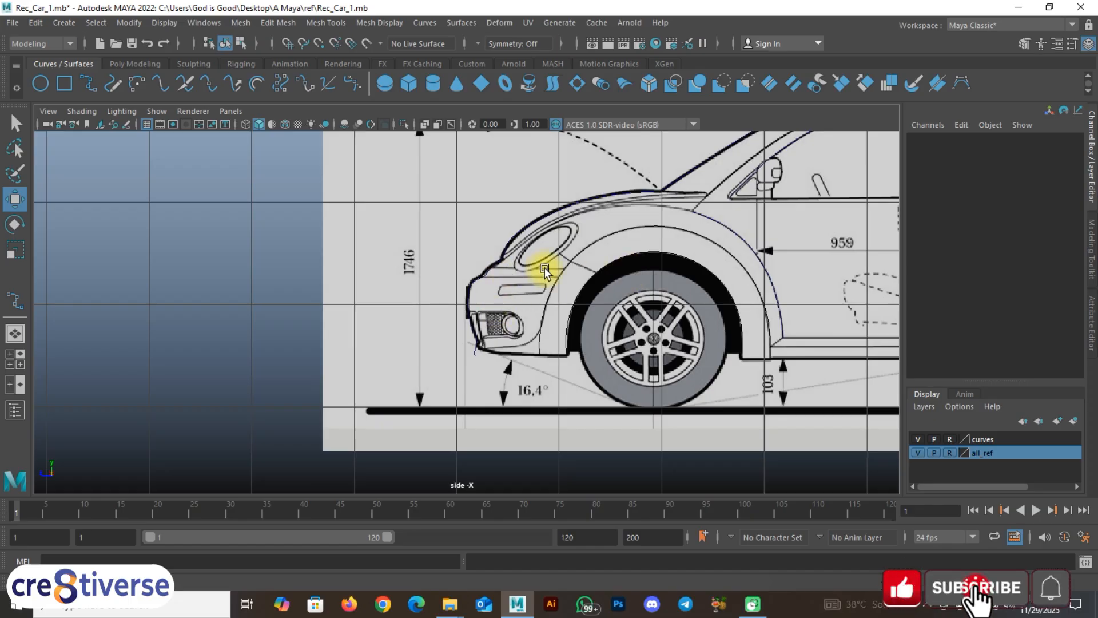
middle_click_drag(605, 238, 503, 277, "alt")
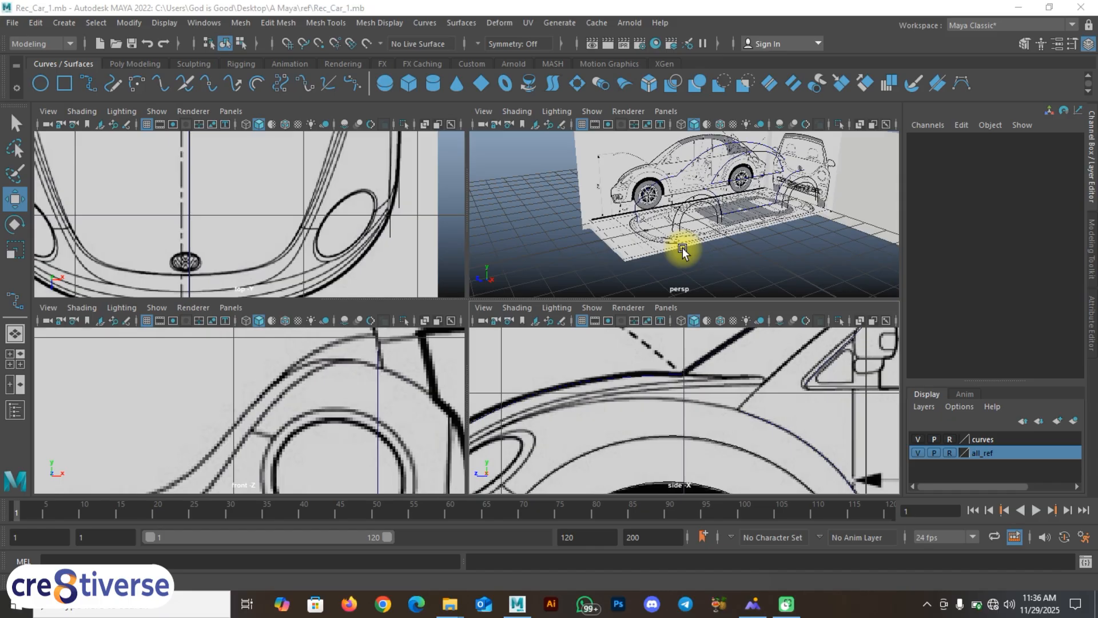
key("space")
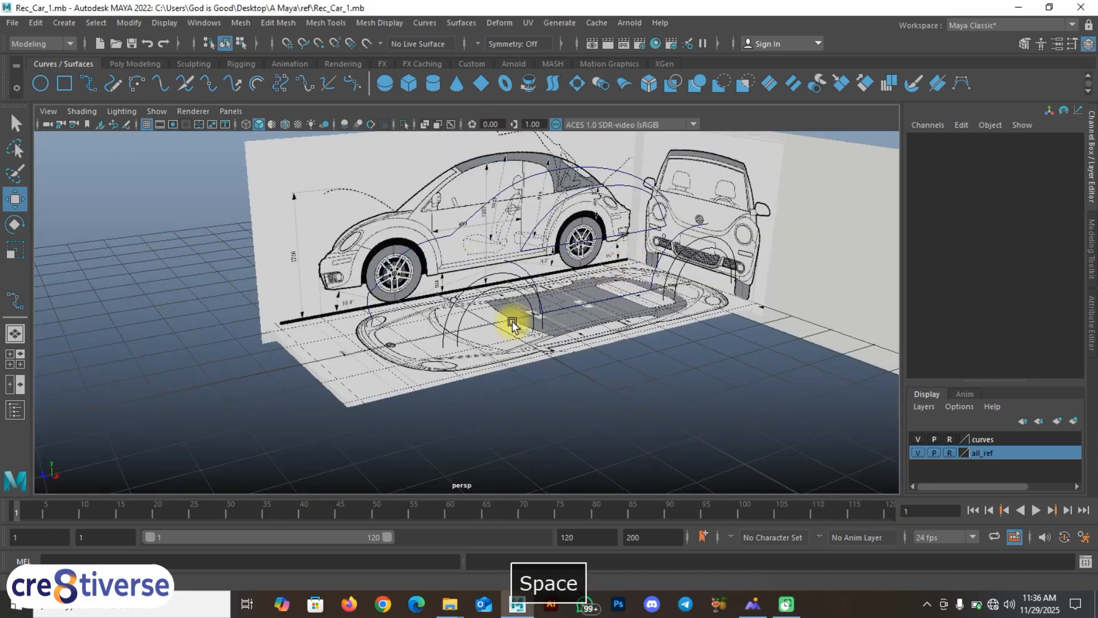
key("space")
key("space")
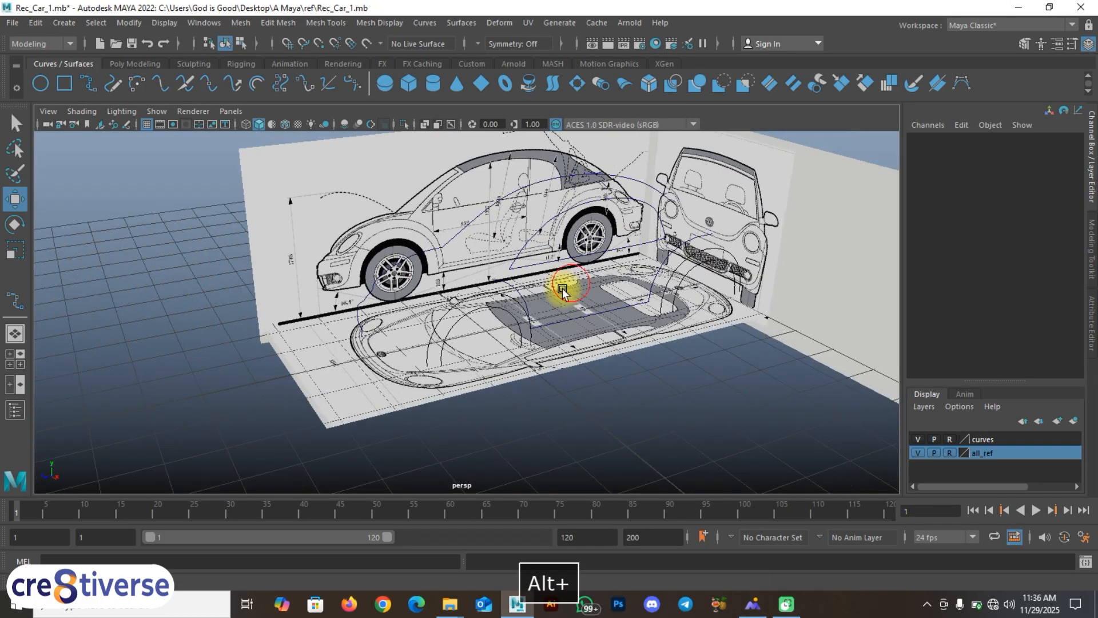
left_click(918, 453)
left_click_drag(715, 427, 458, 362, "alt")
left_click(919, 453)
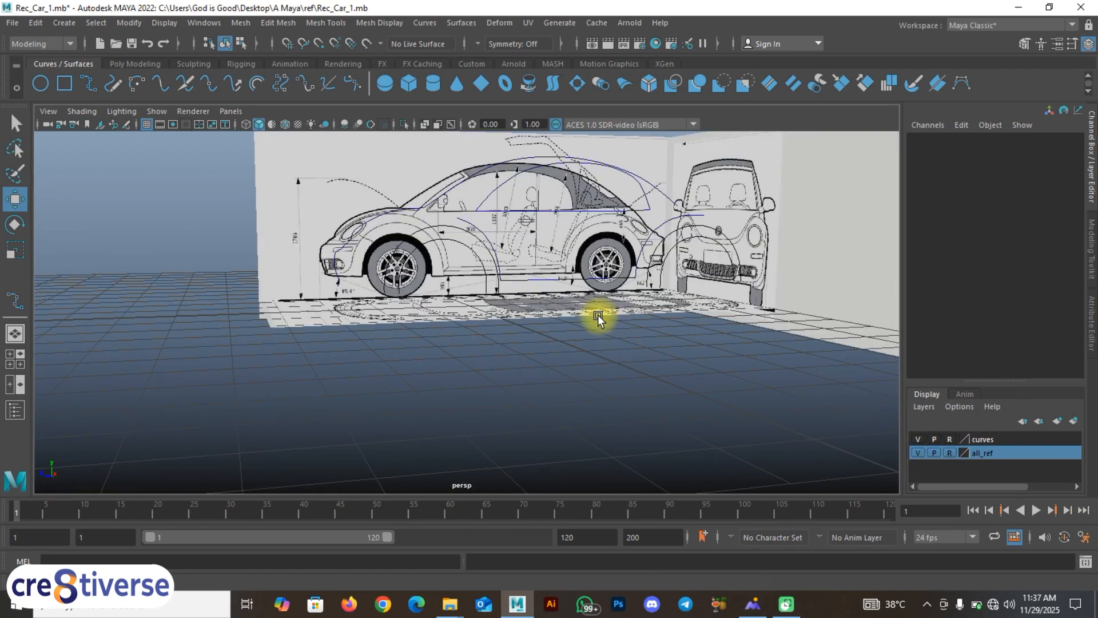
key("space")
middle_click_drag(622, 426, 670, 421, "alt")
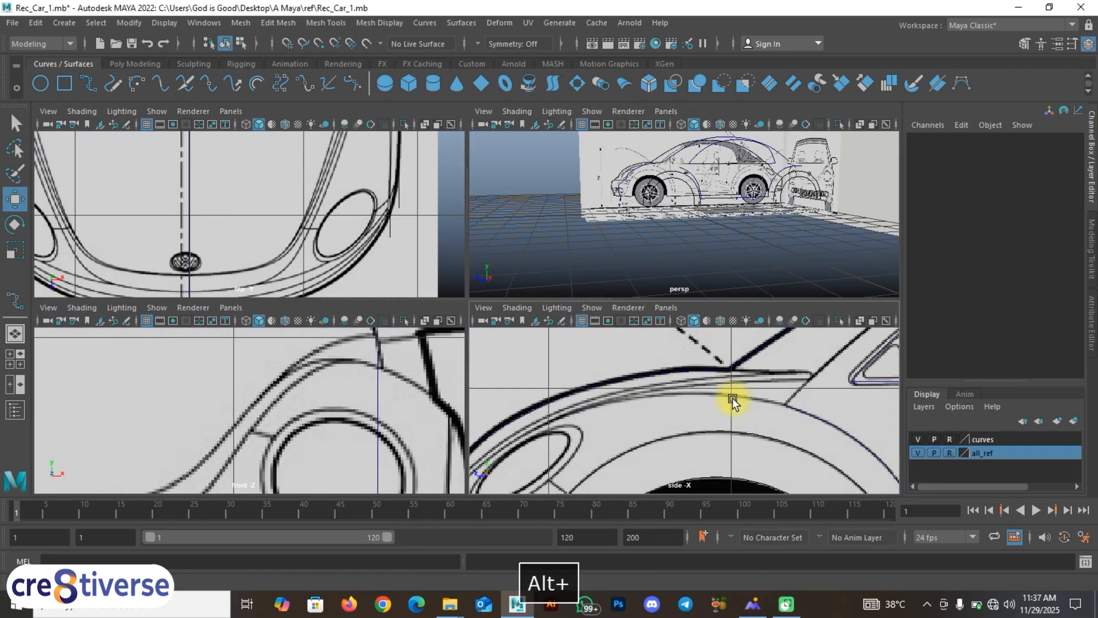
Step: Select the wheel-arch curve and frame the wheel arch and front fender across the views
middle_click_drag(781, 404, 668, 398, "alt")
left_click(738, 430)
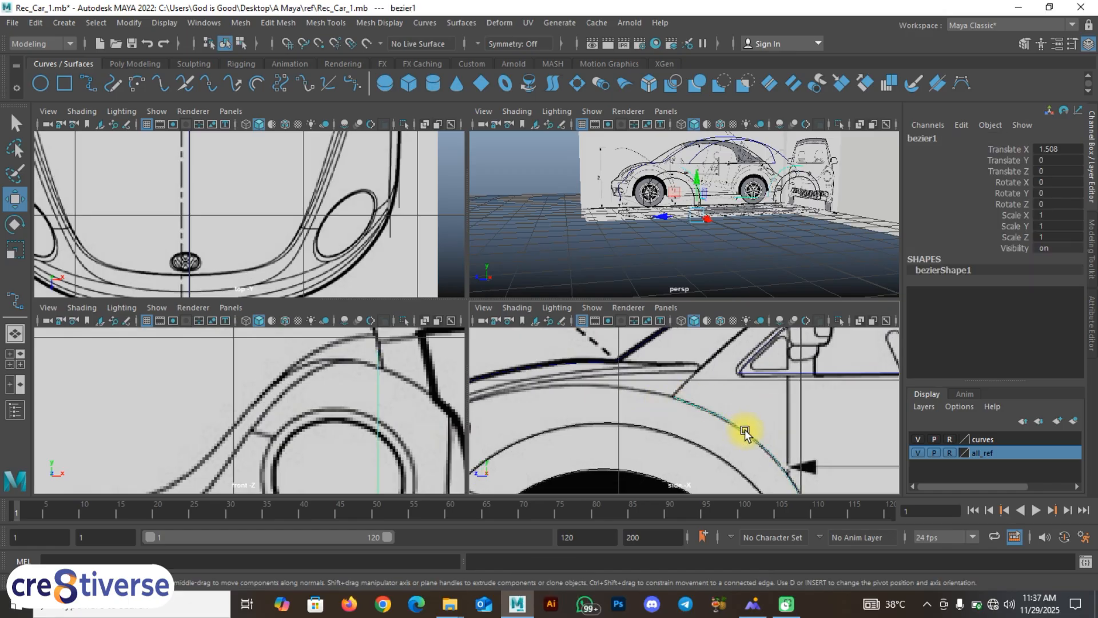
middle_click_drag(373, 169, 409, 204, "alt")
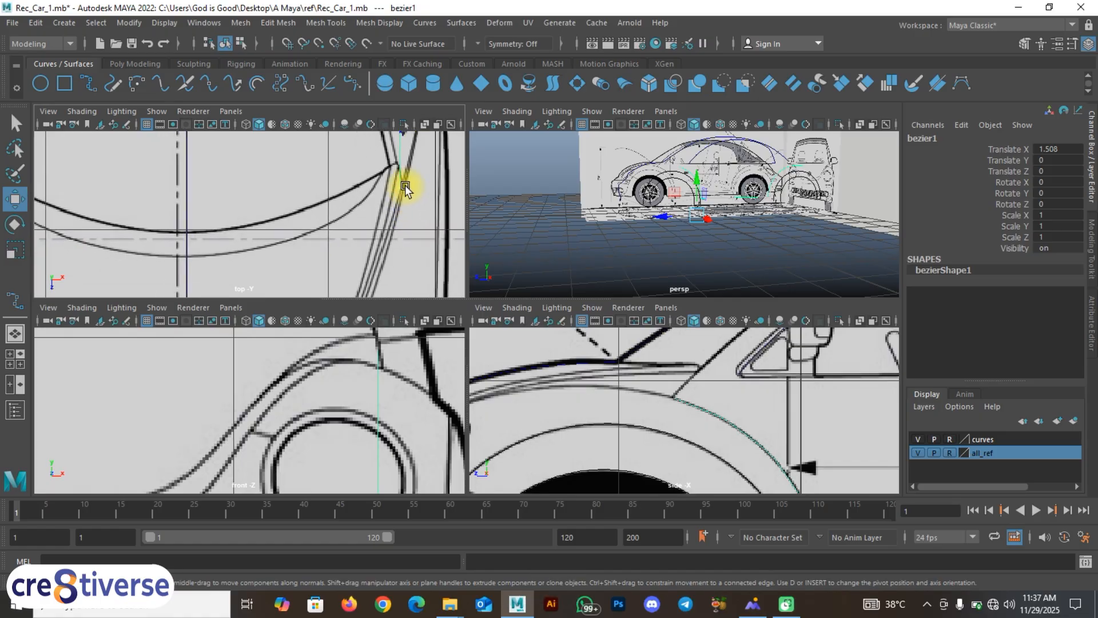
middle_click_drag(392, 245, 367, 217, "alt")
mouse_move(706, 399)
middle_mouse_down("alt")
mouse_move(746, 395)
mouse_move(707, 417)
mouse_move(809, 385)
middle_mouse_up("alt")
middle_click_drag(657, 410, 719, 399, "alt")
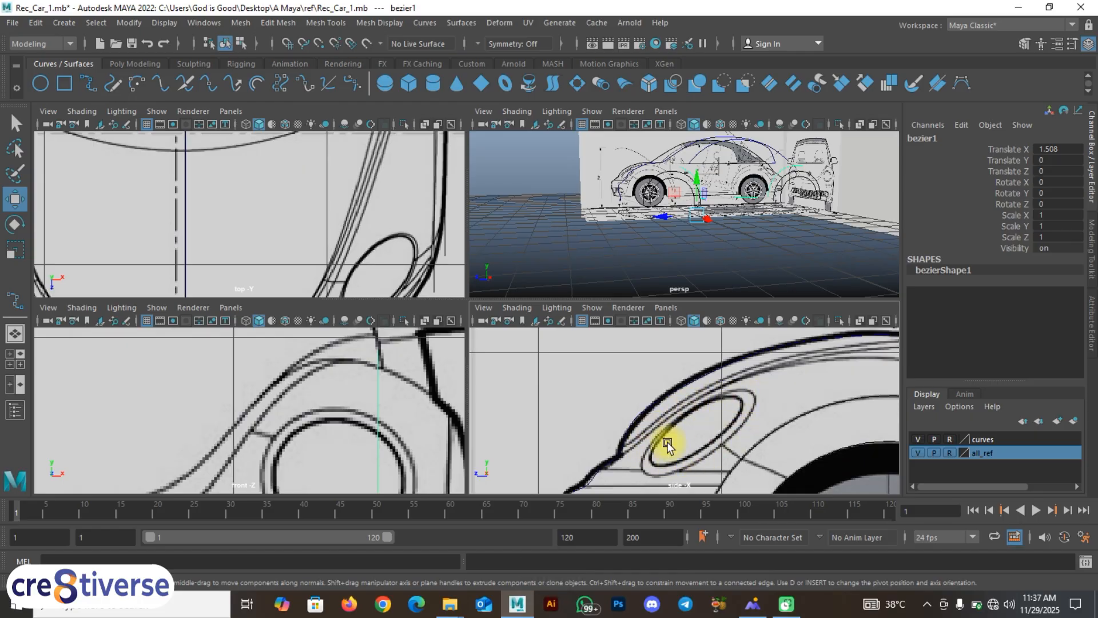
middle_click_drag(350, 425, 453, 369, "alt")
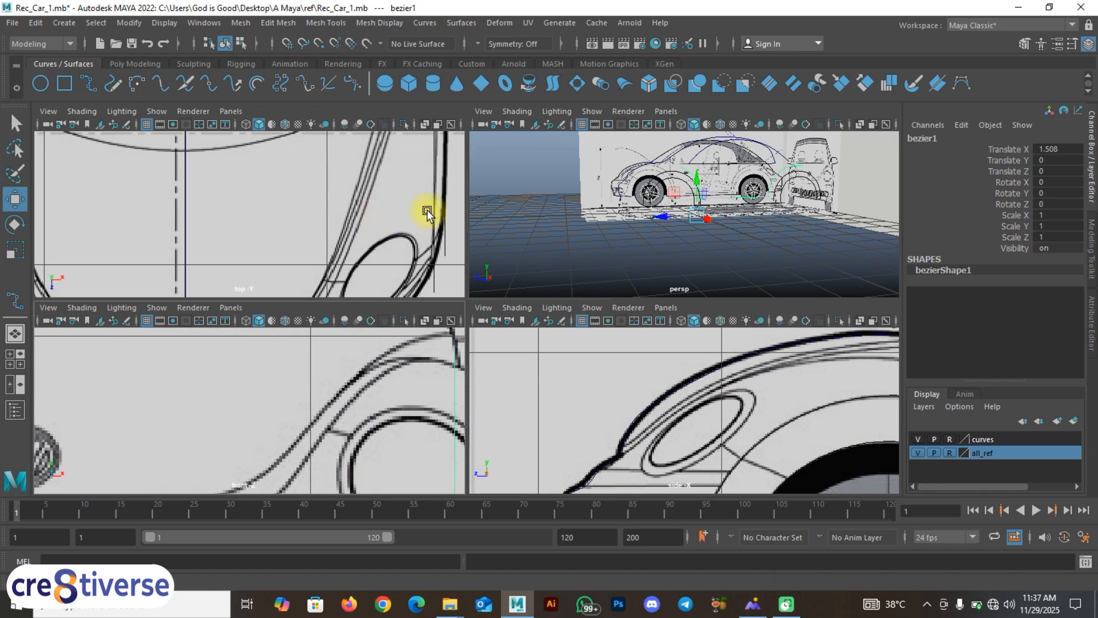
middle_click_drag(749, 390, 564, 407, "alt")
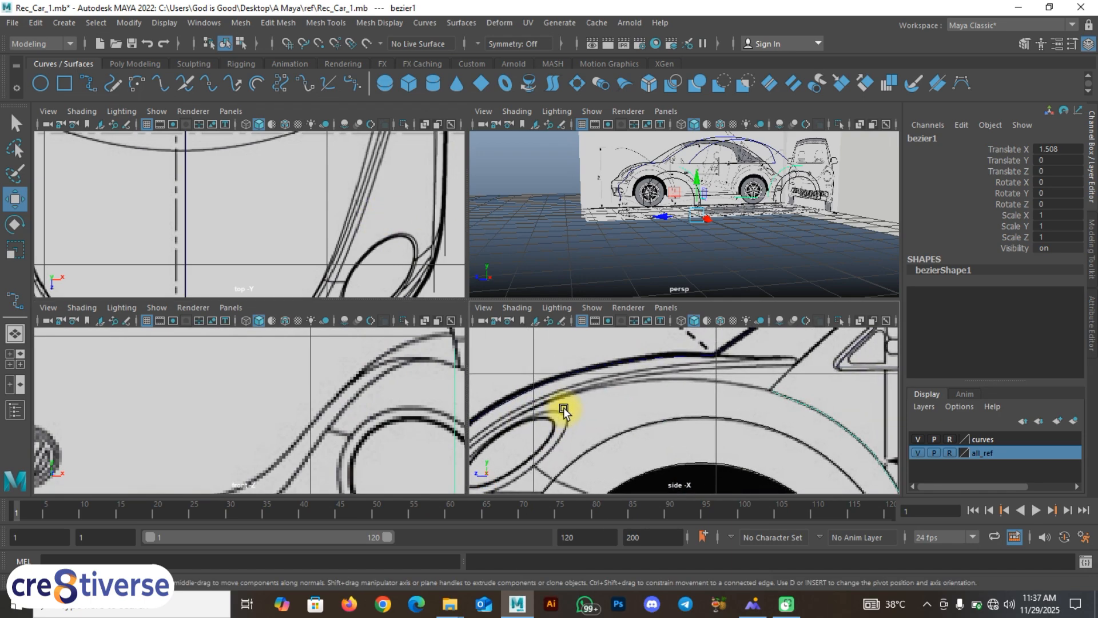
Step: Start a new EP curve snapped onto the existing body curve
key("c")
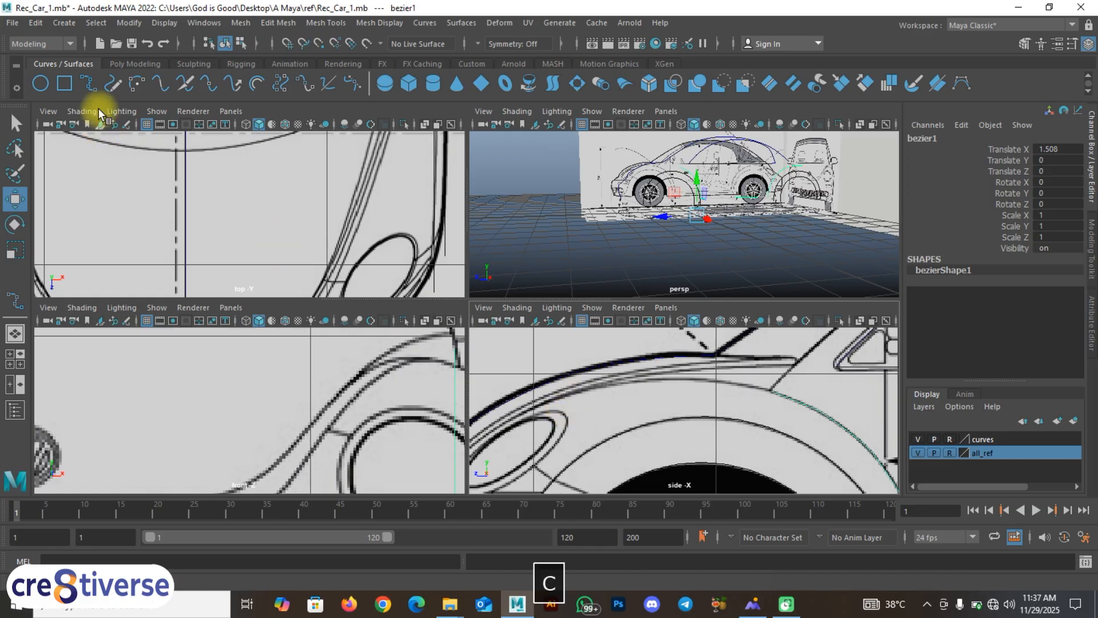
left_click(87, 88)
key("c")
left_click(770, 391)
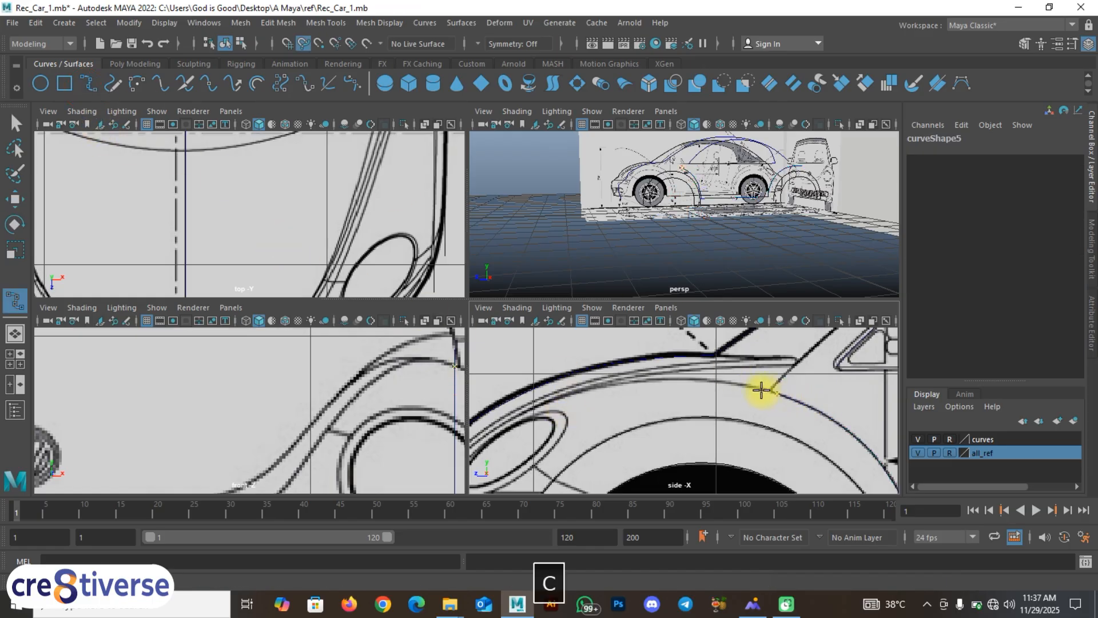
middle_click_drag(380, 191, 400, 307, "alt")
middle_click_drag(406, 214, 431, 189, "alt")
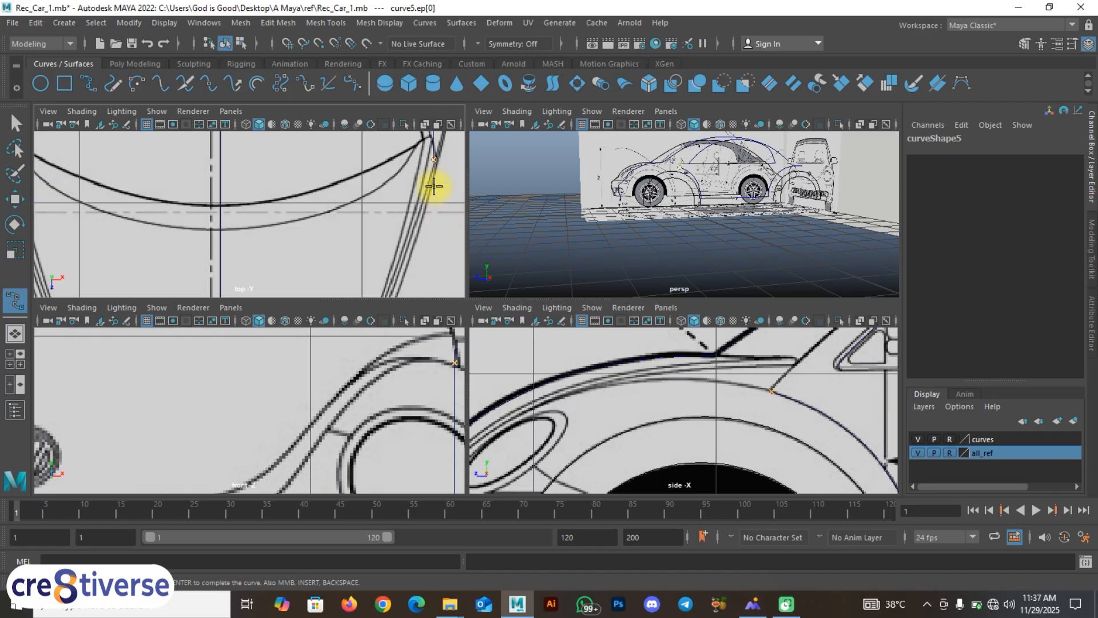
Step: Add four points along the fender line in the top view
left_click(432, 191)
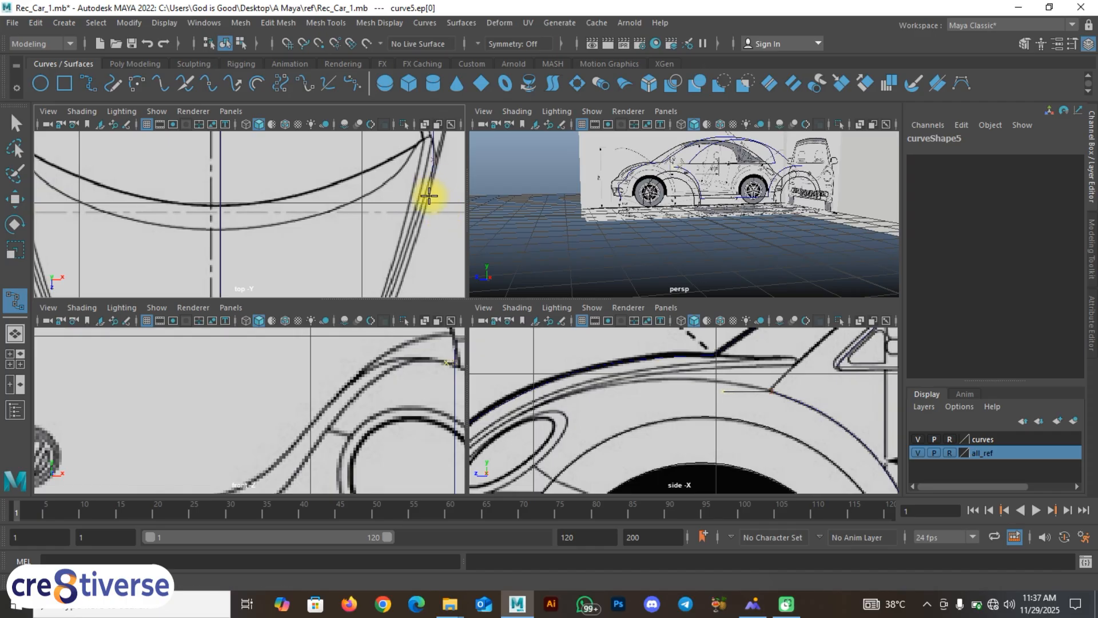
left_click(429, 196)
left_click(416, 240)
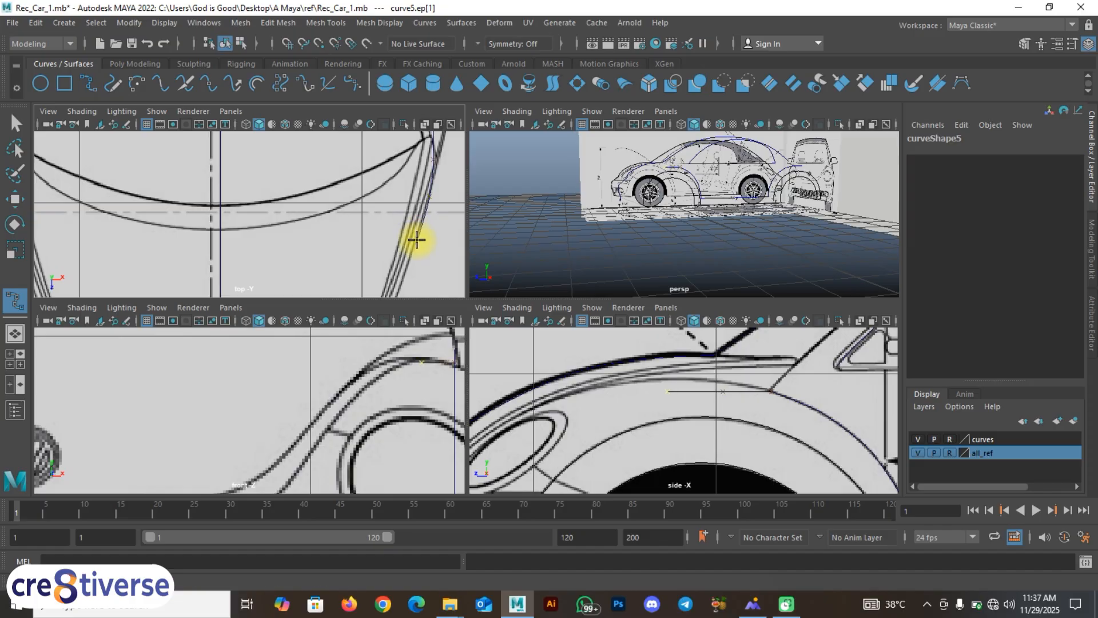
left_click(415, 245)
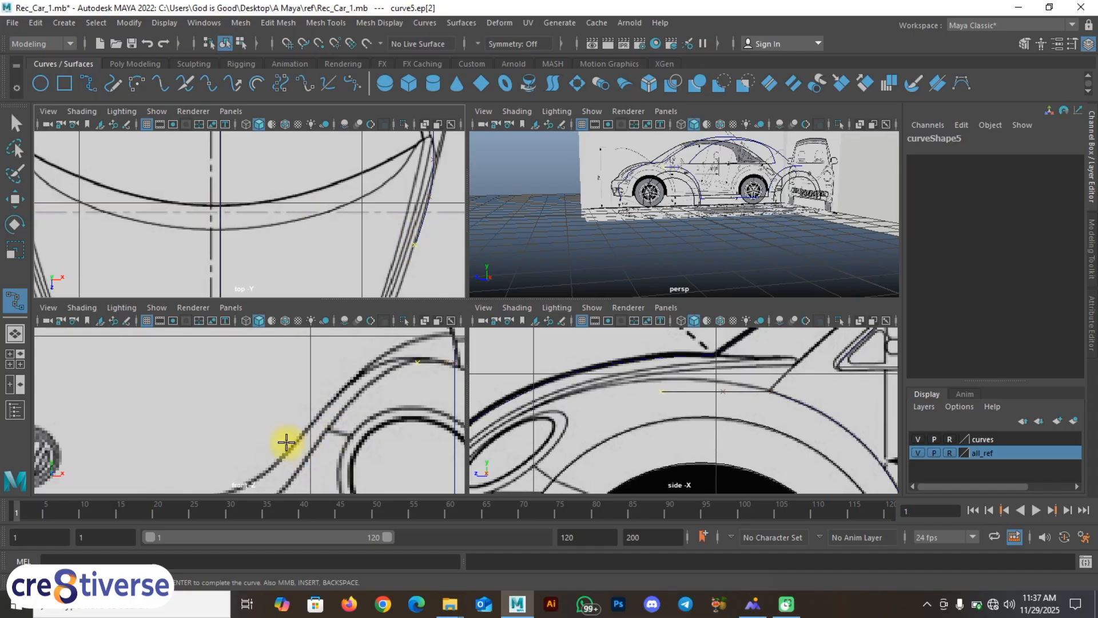
left_click(20, 385)
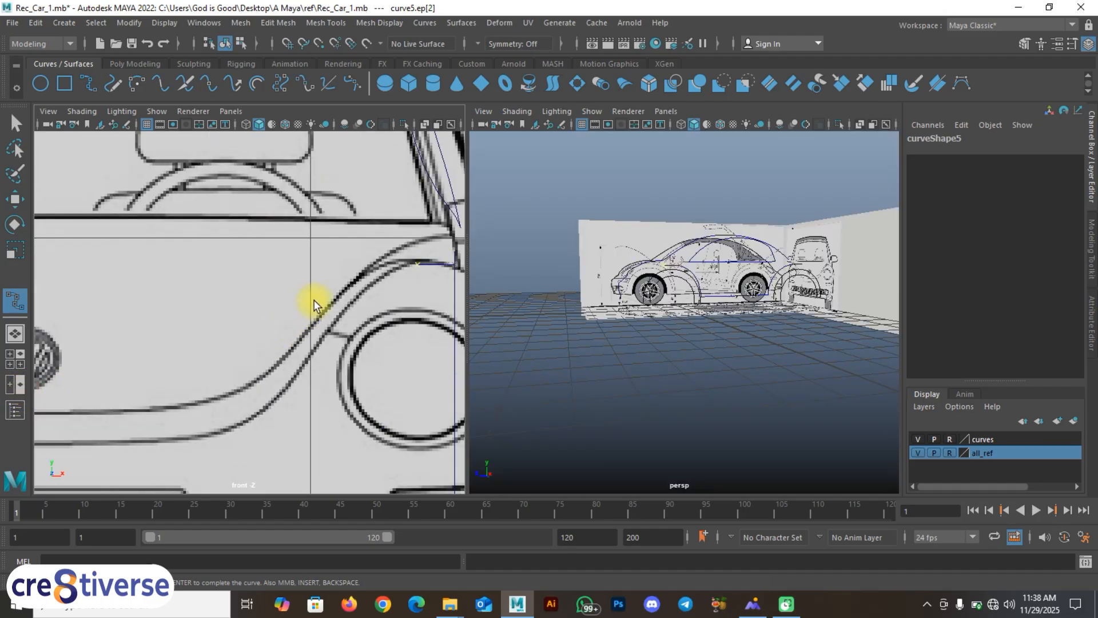
Step: Switch the right pane to the top view, zoom to the fender, and undo a stray point
key("space")
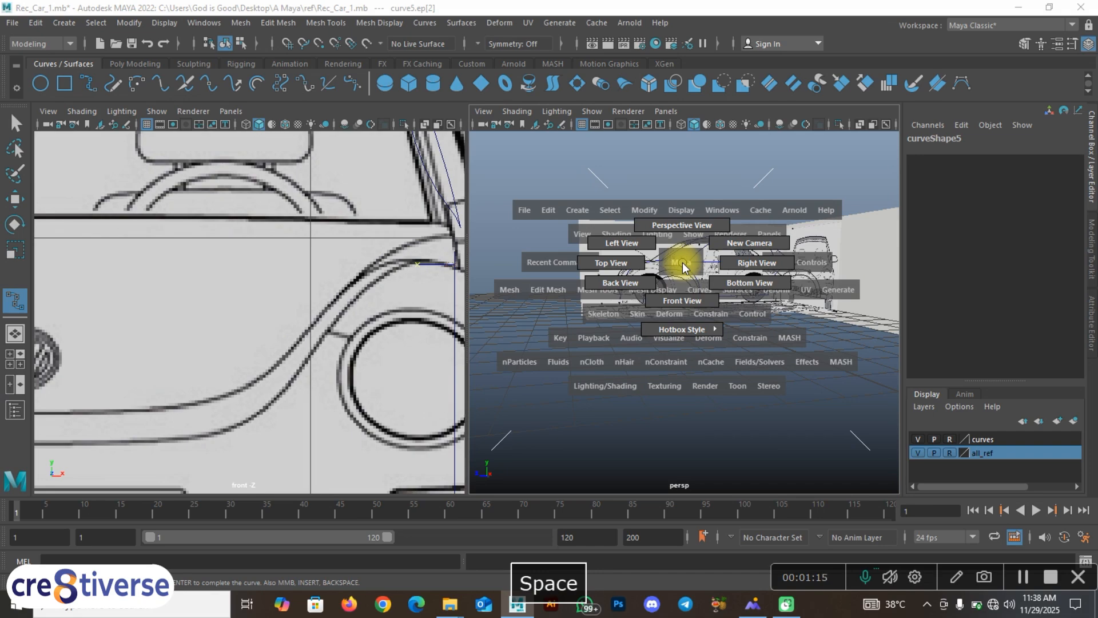
left_click_drag(652, 252, 633, 266)
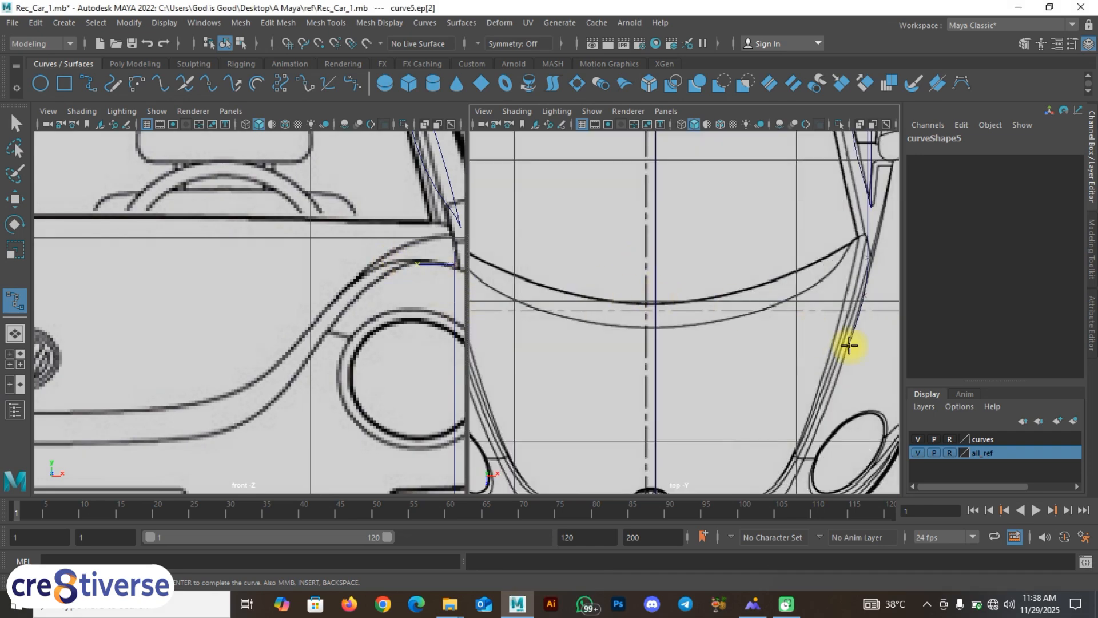
right_click_drag(850, 345, 785, 276, "alt")
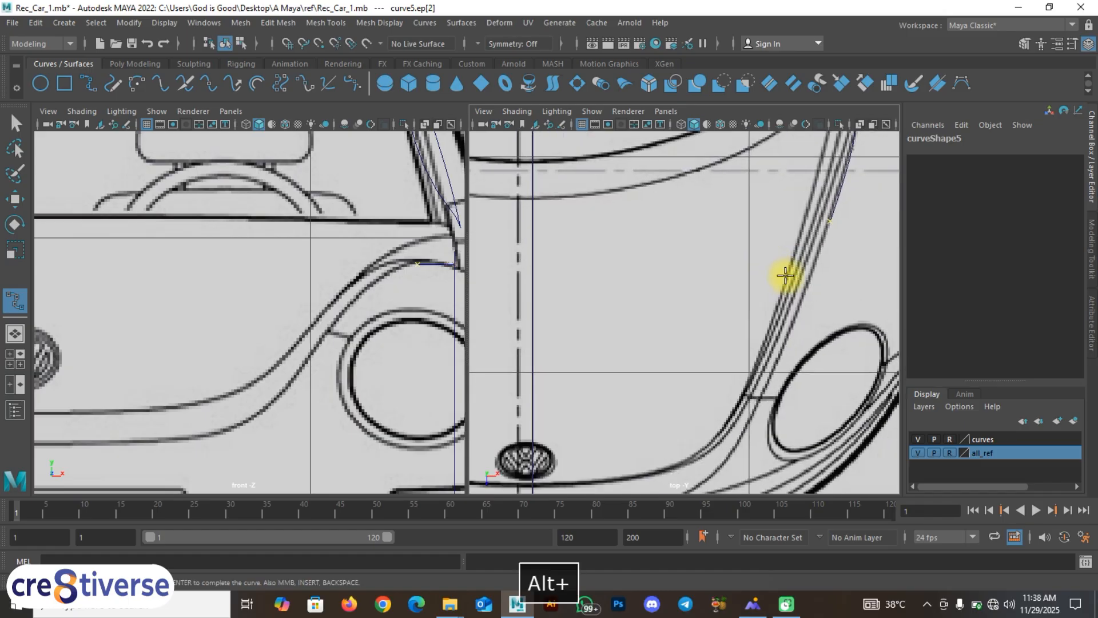
left_click_drag(379, 278, 375, 281)
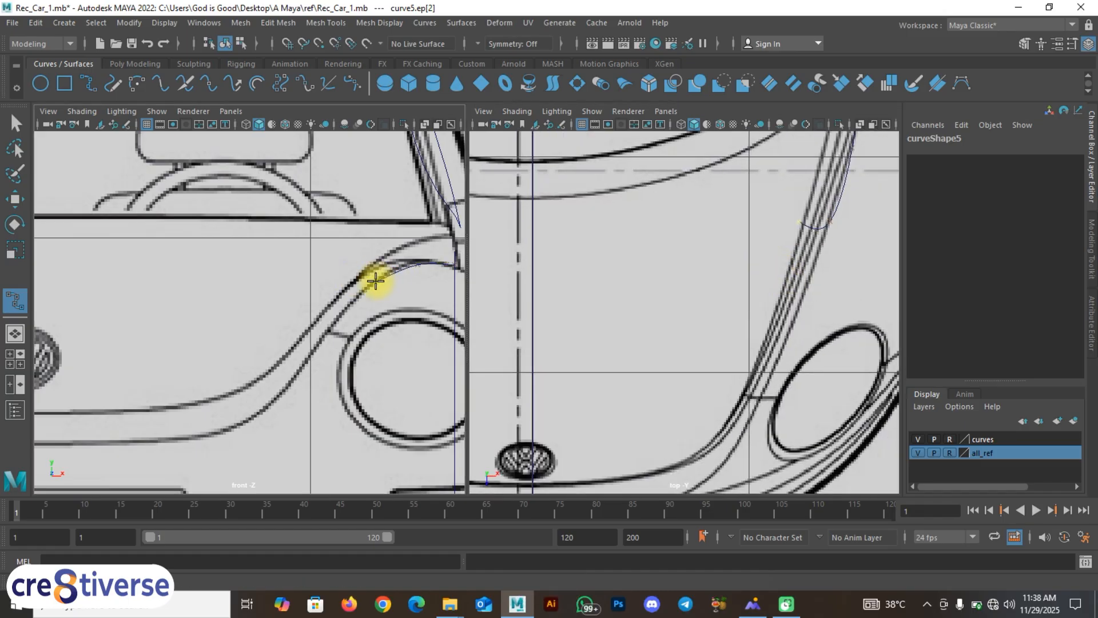
left_click(414, 276)
key("ctrl+z")
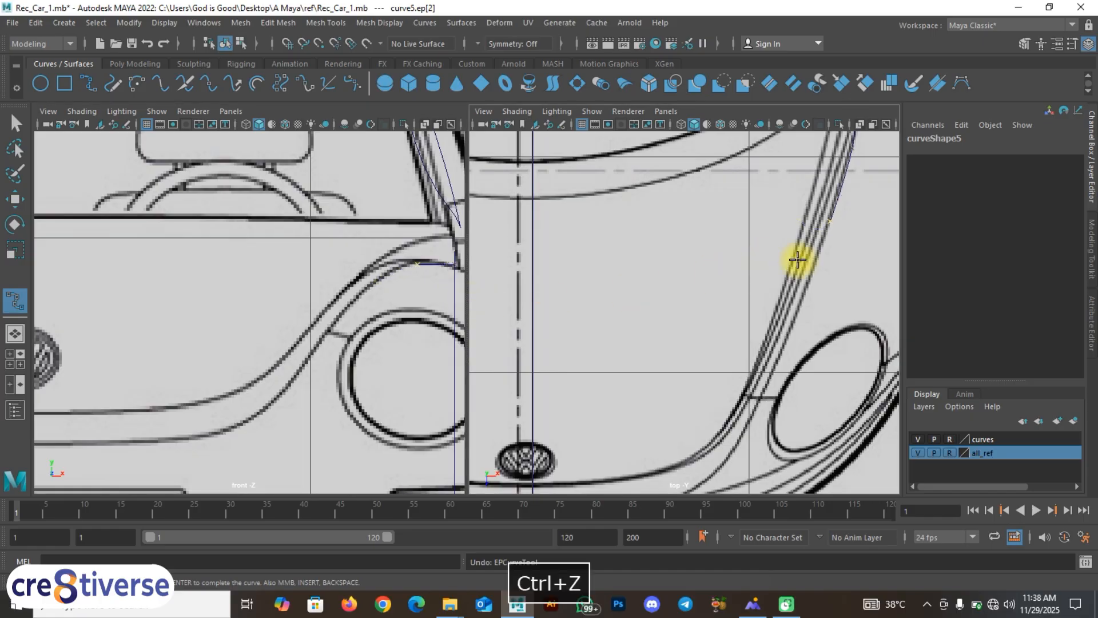
Step: Add EP points down the fender line toward the bumper, undoing the last misplaced one
left_click(817, 255)
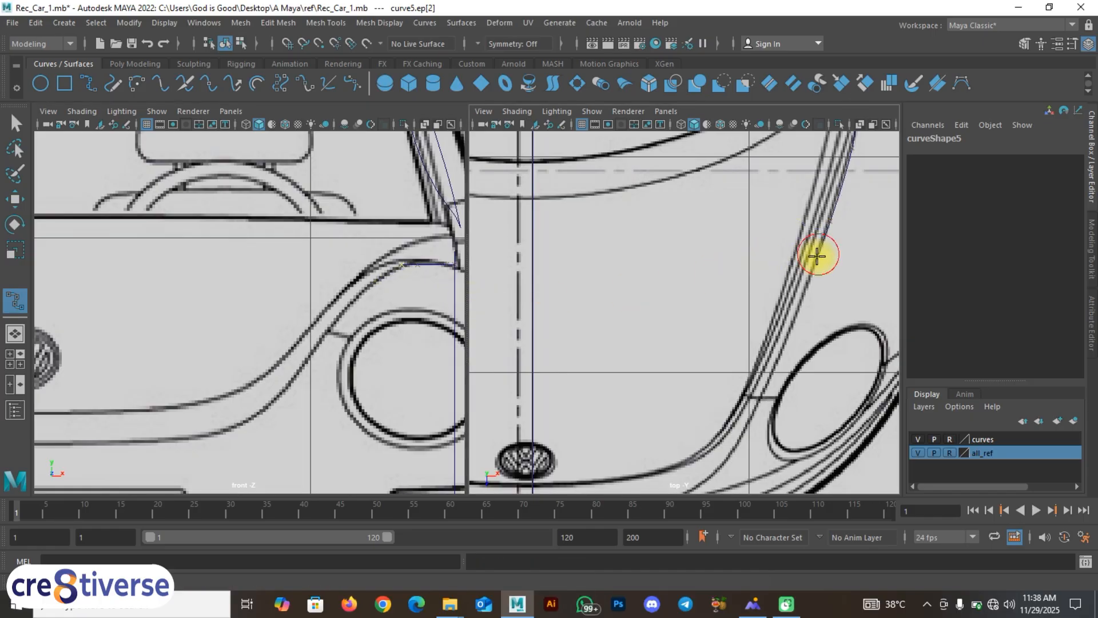
middle_click_drag(814, 262, 830, 213, "alt")
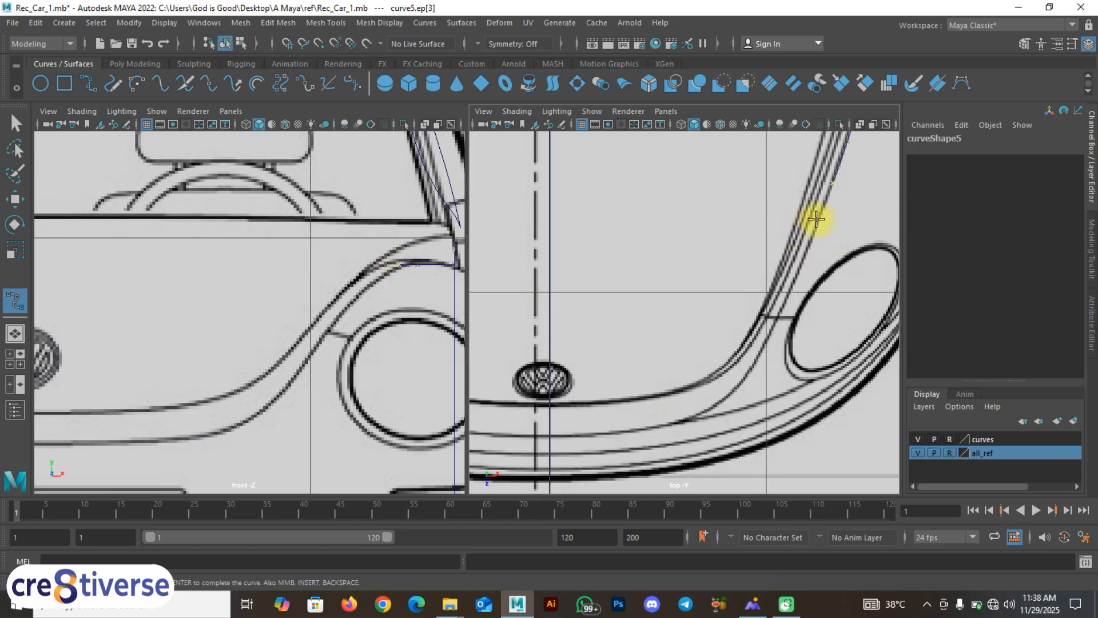
left_click(818, 224)
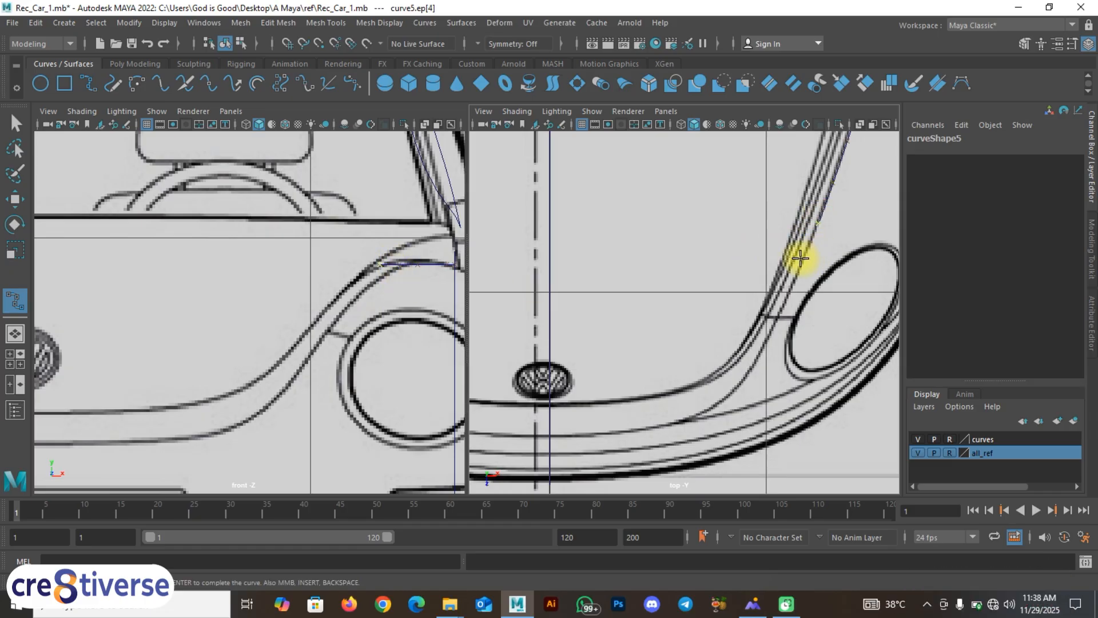
left_click(801, 263)
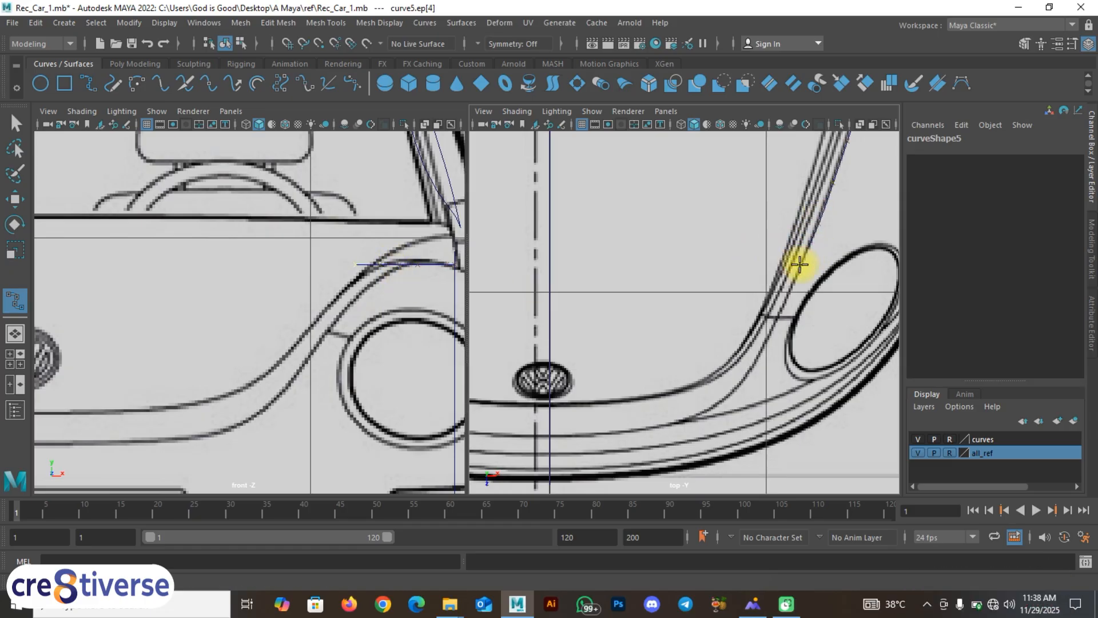
left_click(781, 312)
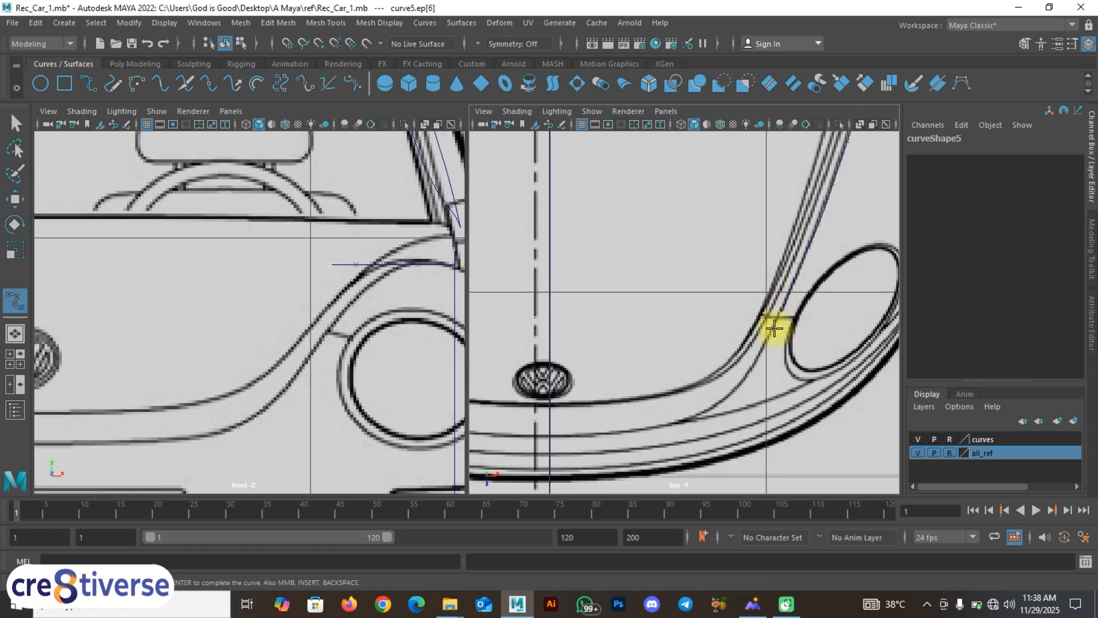
left_click(761, 356)
key("ctrl+z")
Step: Continue the curve from where fender meets bumper along the bumper line toward the centerline
middle_click_drag(753, 363, 796, 292, "alt")
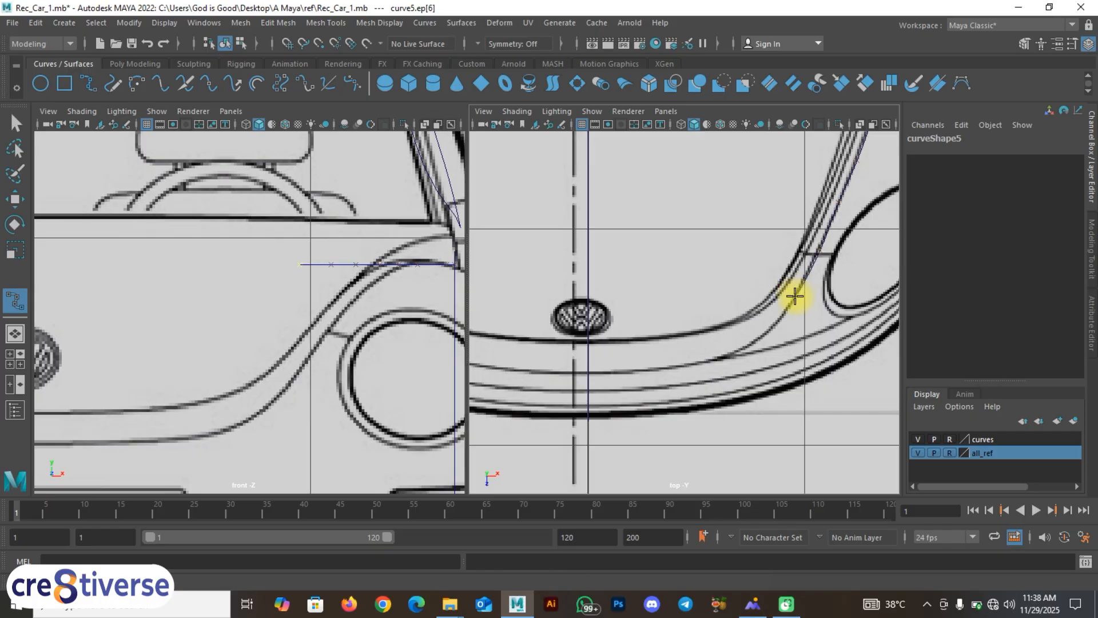
left_click(767, 336)
left_click(748, 345)
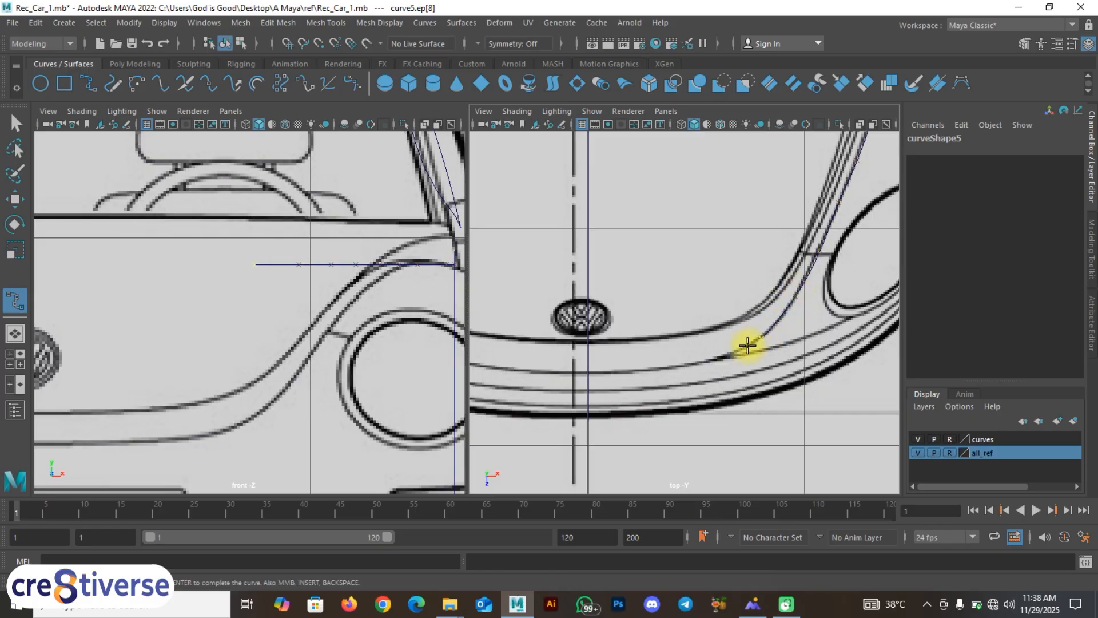
left_click(711, 362)
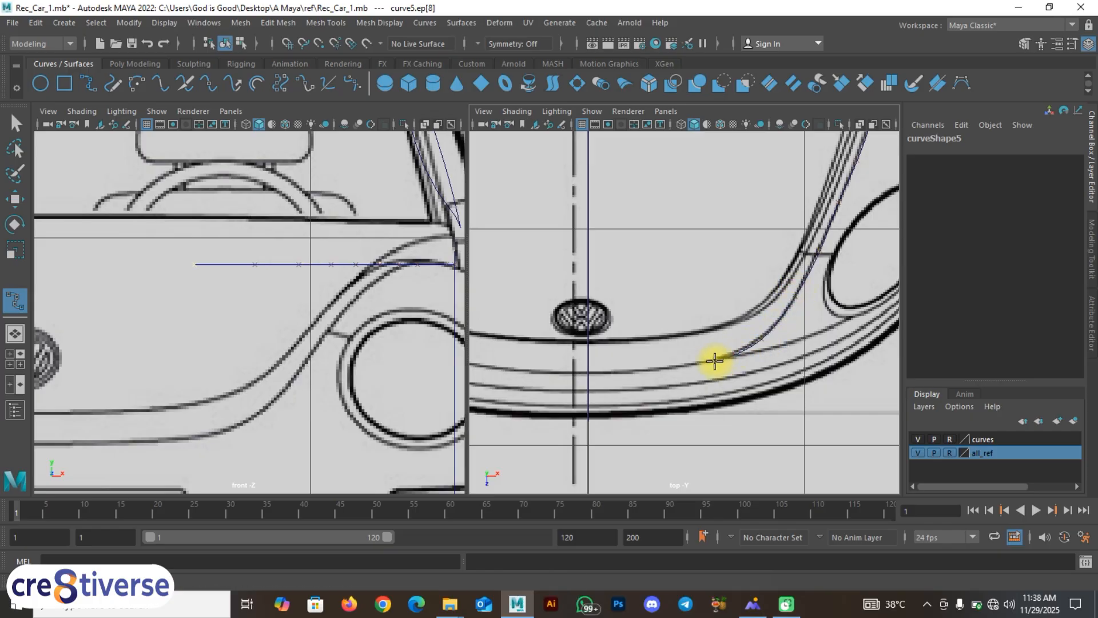
left_click(640, 371)
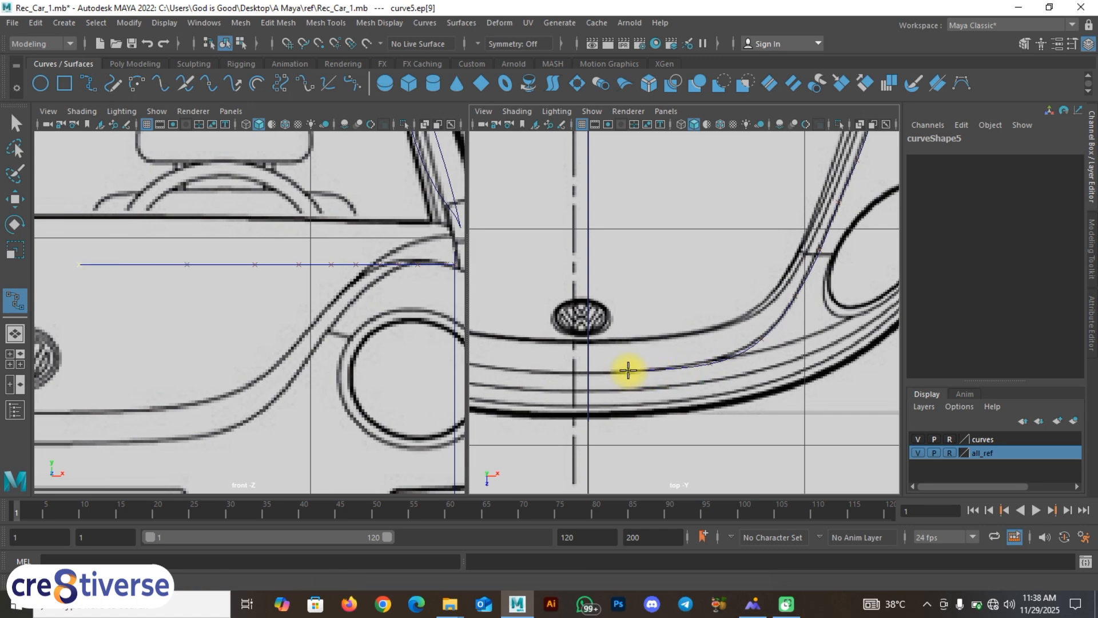
left_click(617, 371)
Step: With grid snapping on, end the curve on the centerline and finish it
key("x")
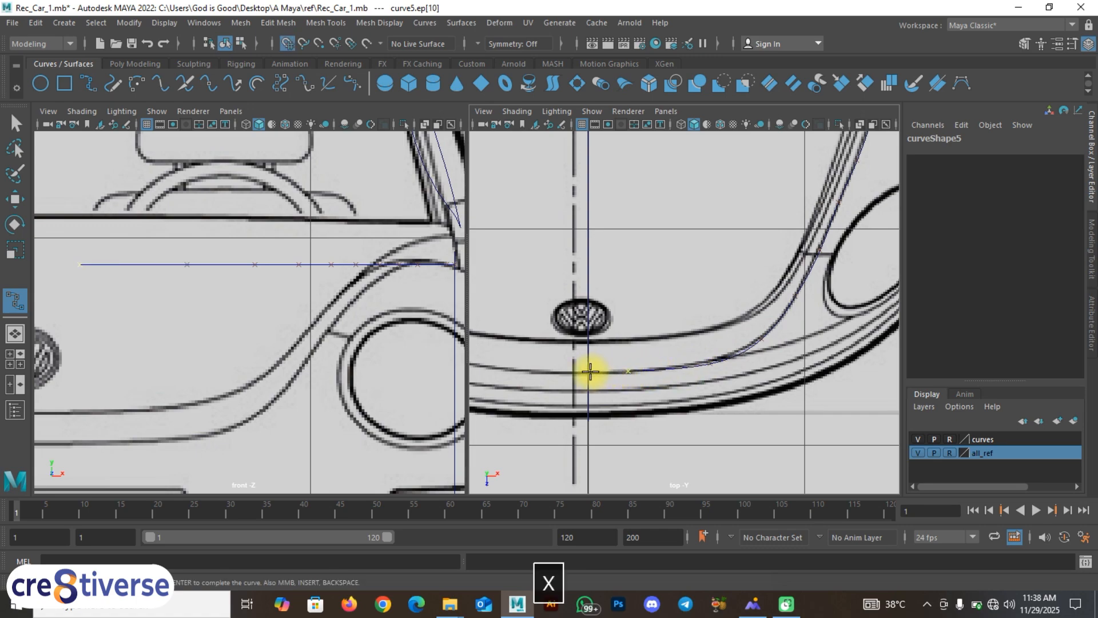
left_click(588, 373)
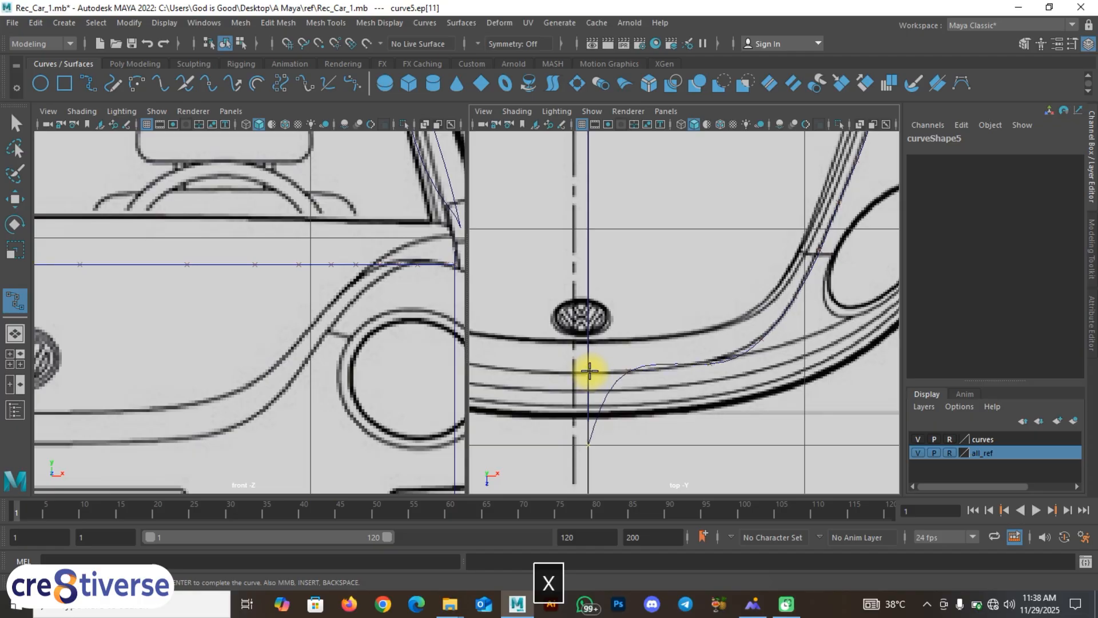
key("ctrl+z")
left_click(592, 373)
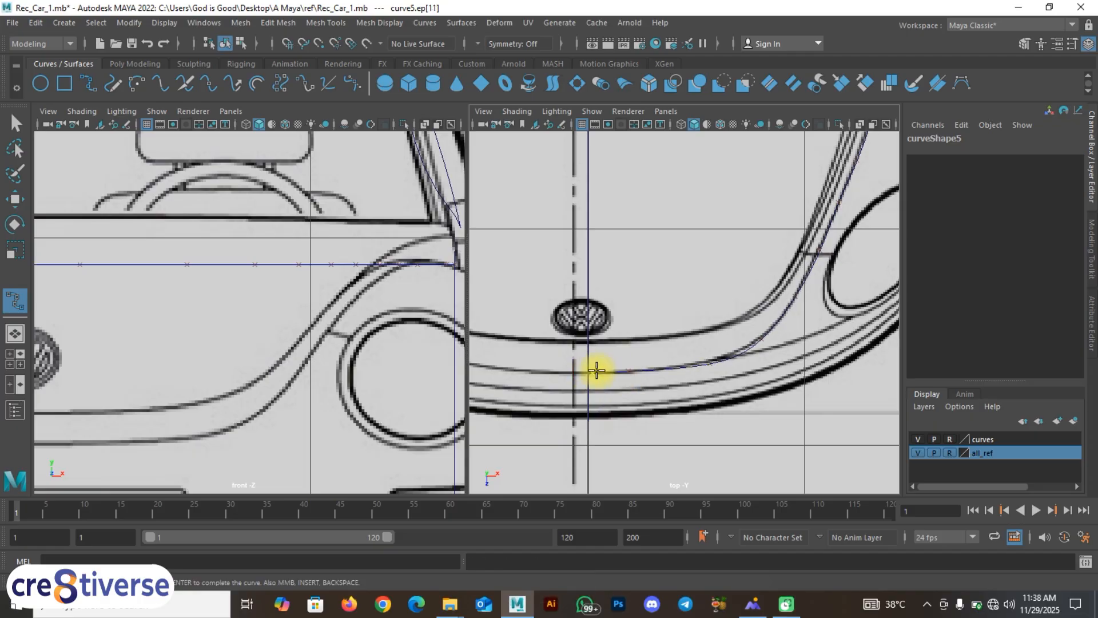
key("w")
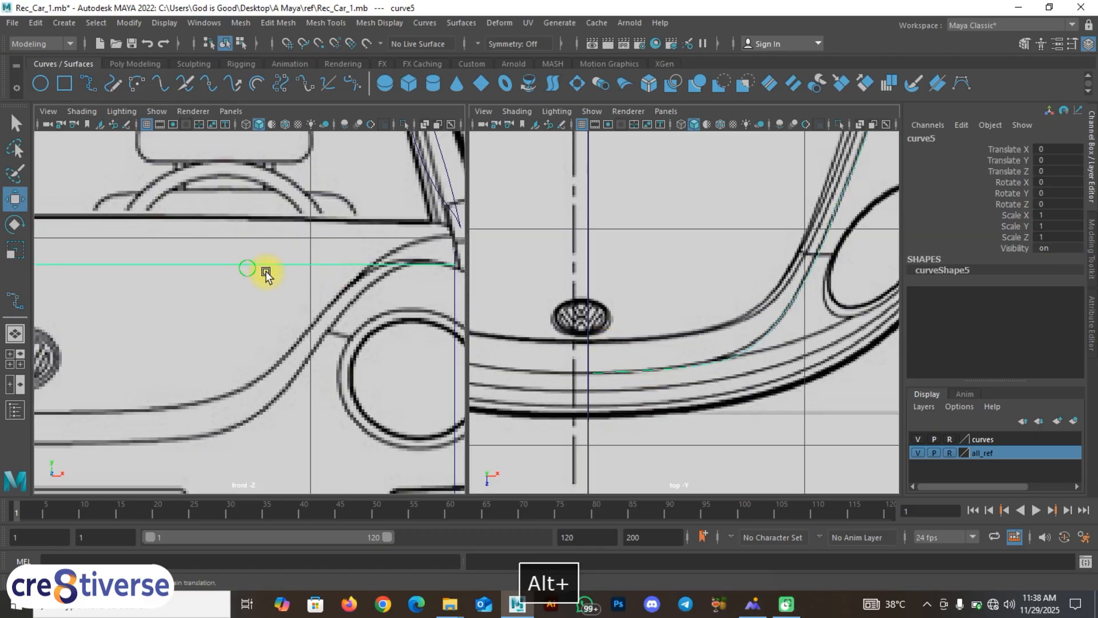
middle_click_drag(262, 269, 351, 309, "alt")
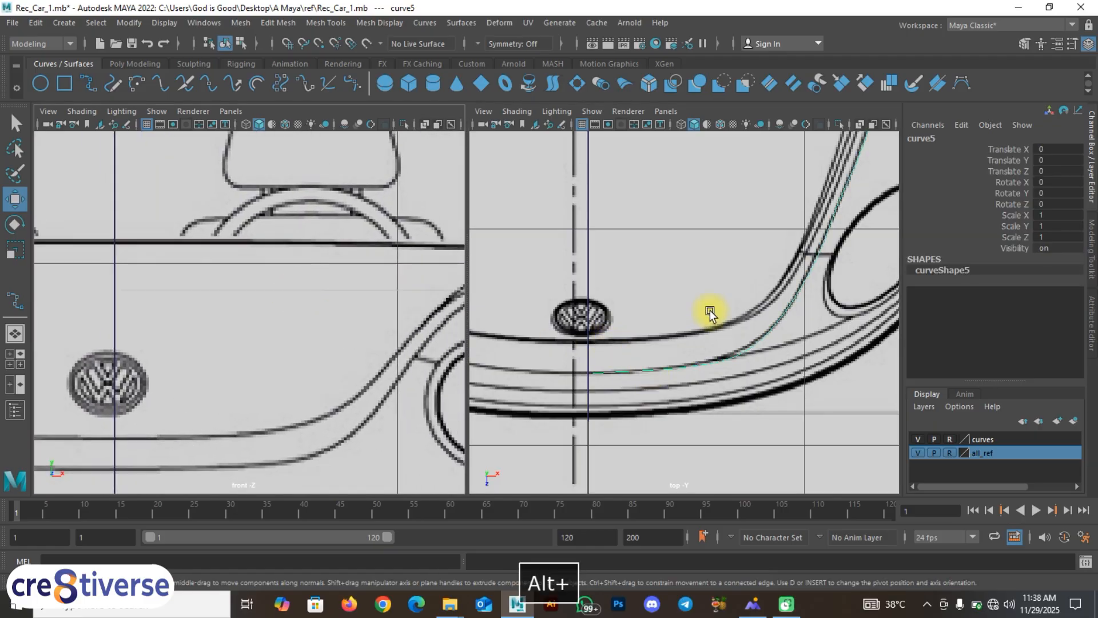
key("space")
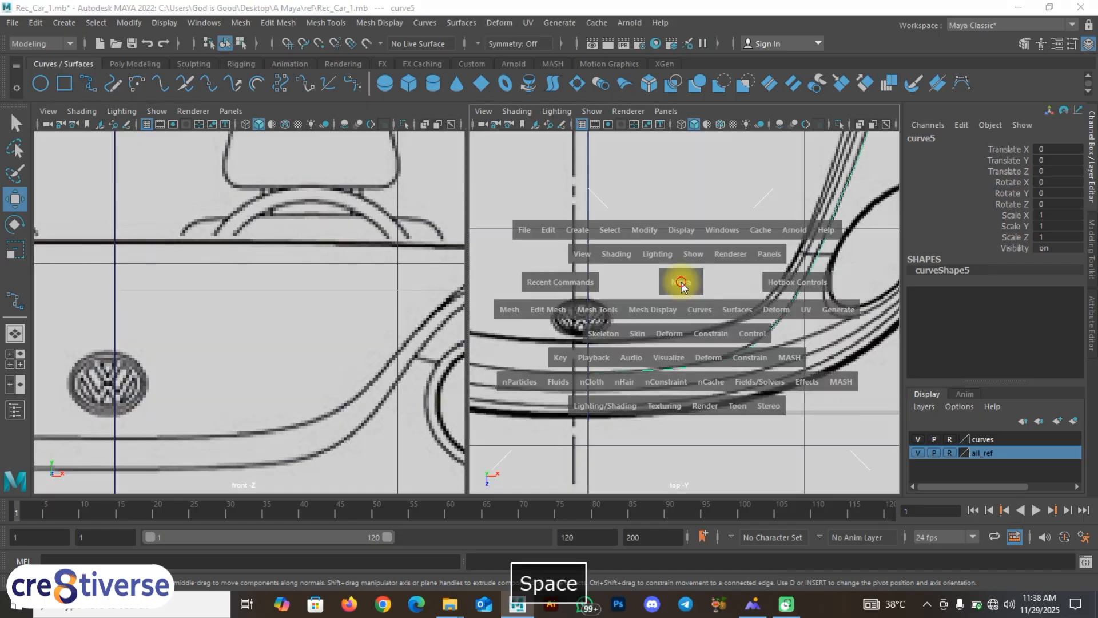
left_click_drag(683, 282, 685, 229)
left_click_drag(646, 355, 595, 338, "alt")
left_click(918, 452)
left_click(656, 376)
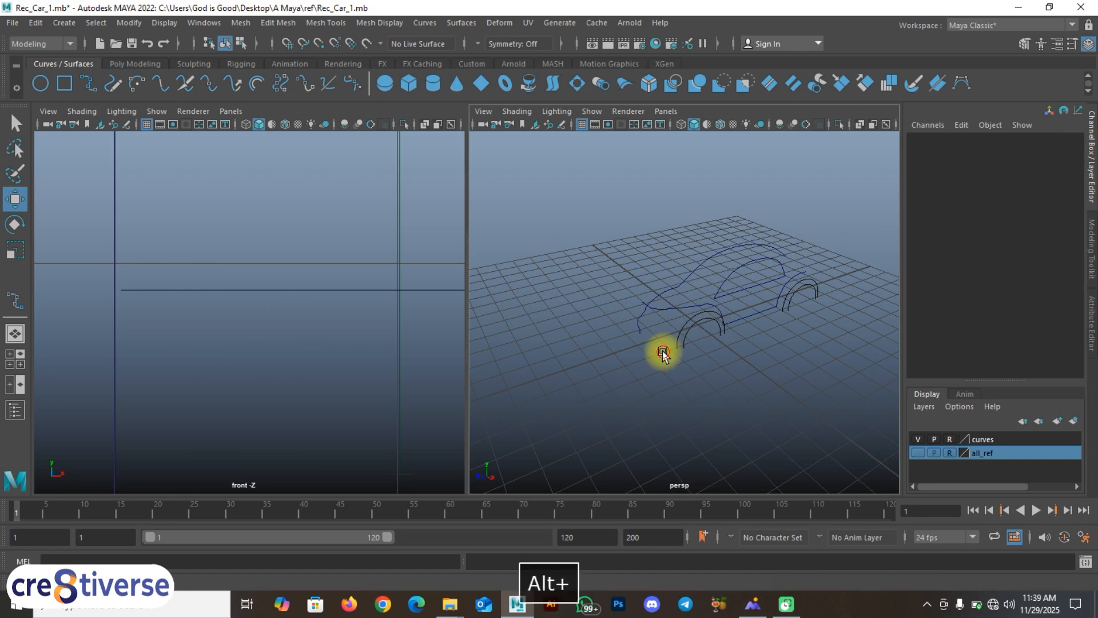
left_click_drag(662, 351, 601, 316, "alt")
key("space")
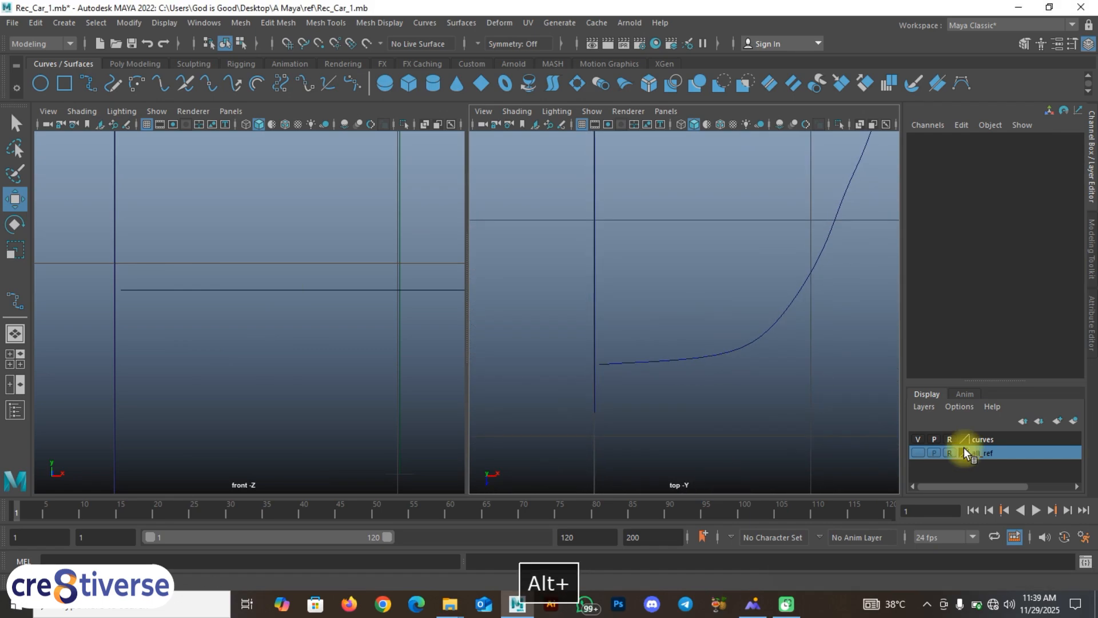
left_click(918, 453)
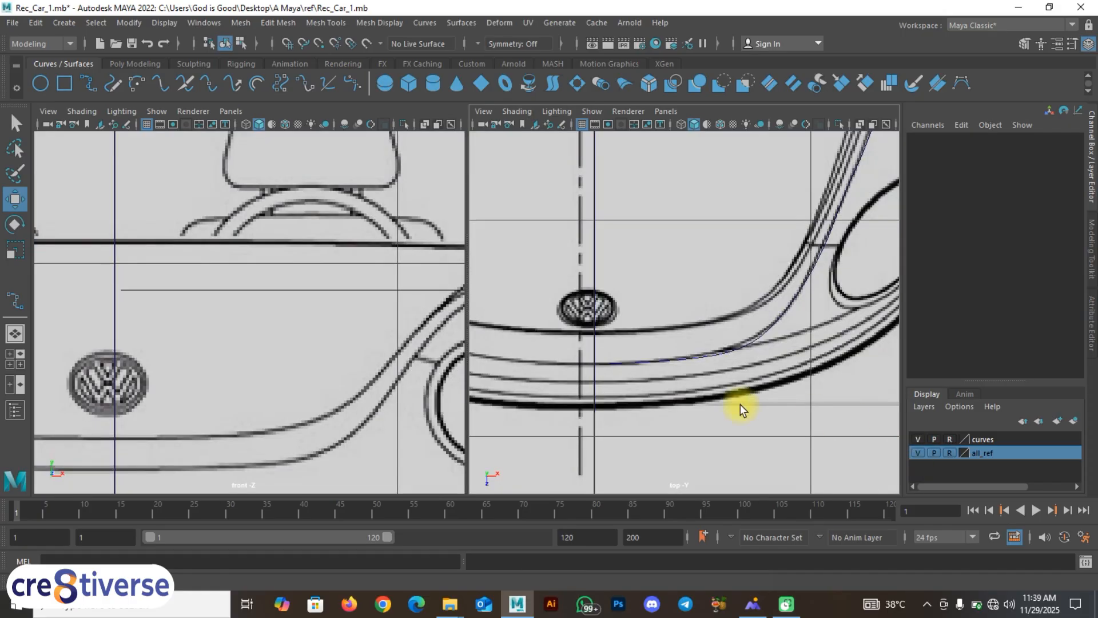
left_click(733, 347)
middle_click_drag(809, 301, 698, 452, "alt")
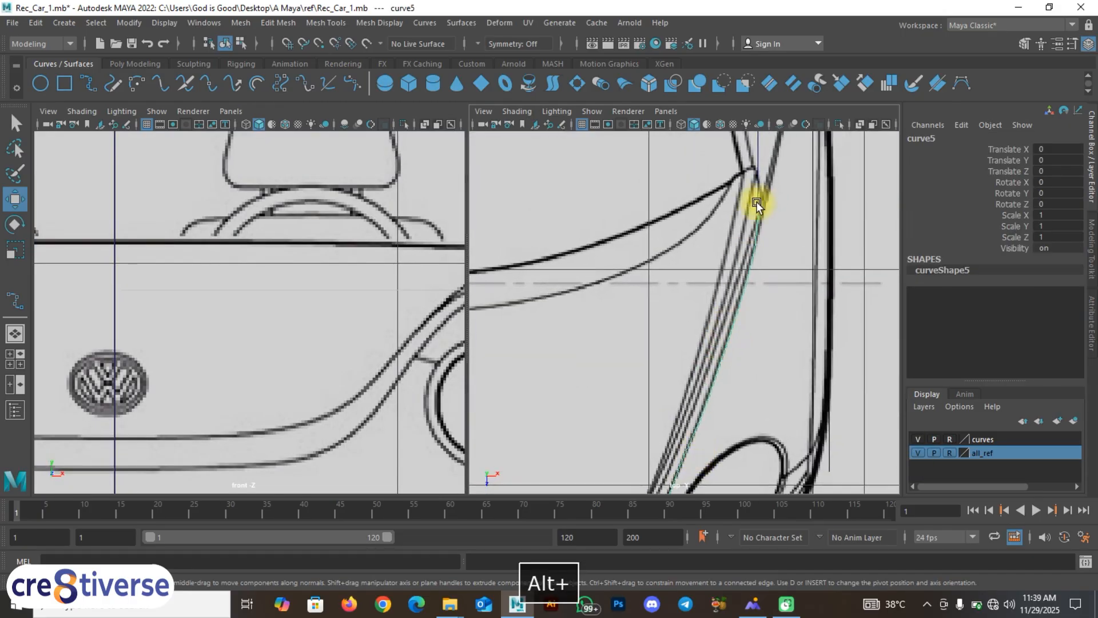
Step: Show curve5's control vertices and trial-move the first two, then undo the move
middle_click_drag(757, 201, 664, 282, "alt")
right_click_drag(672, 278, 632, 268)
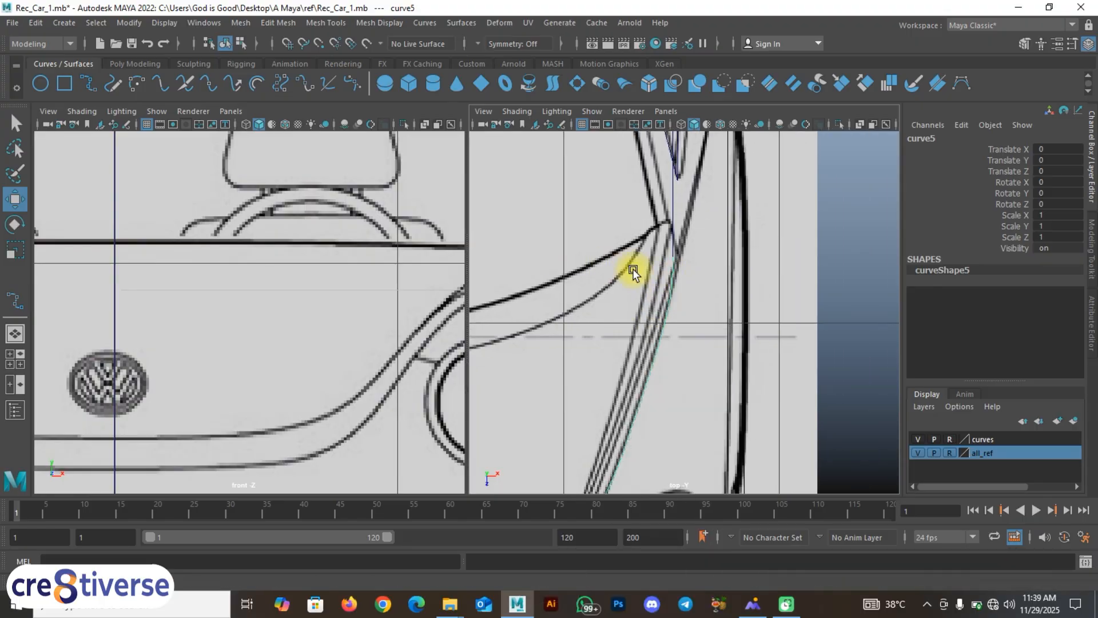
scroll(669, 252, "up", 2)
middle_click_drag(658, 250, 665, 289, "alt")
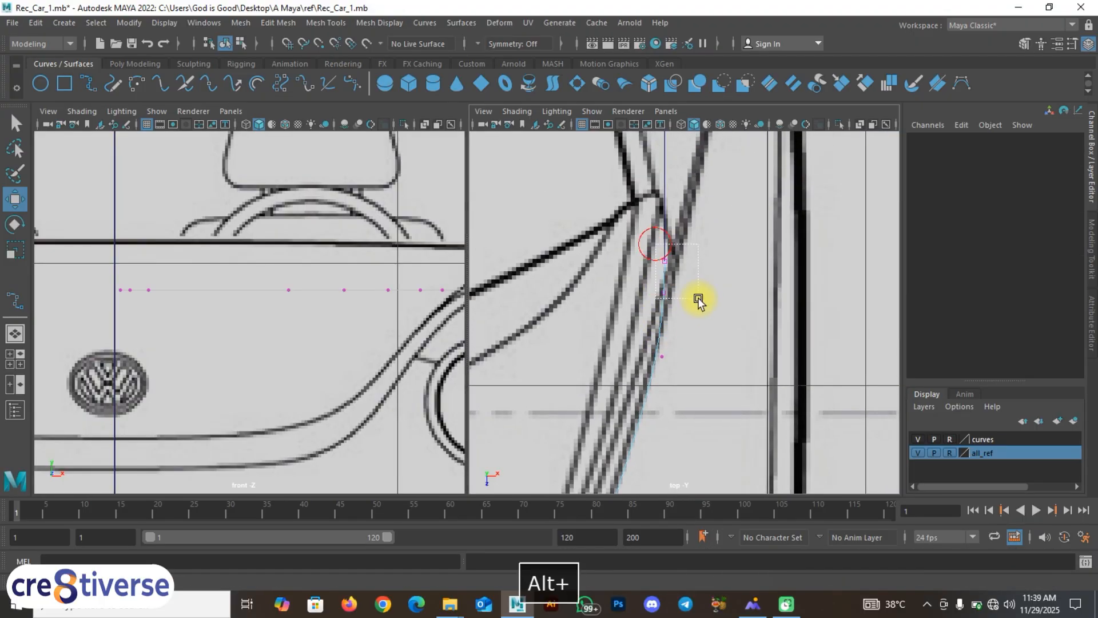
left_click_drag(698, 298, 733, 281)
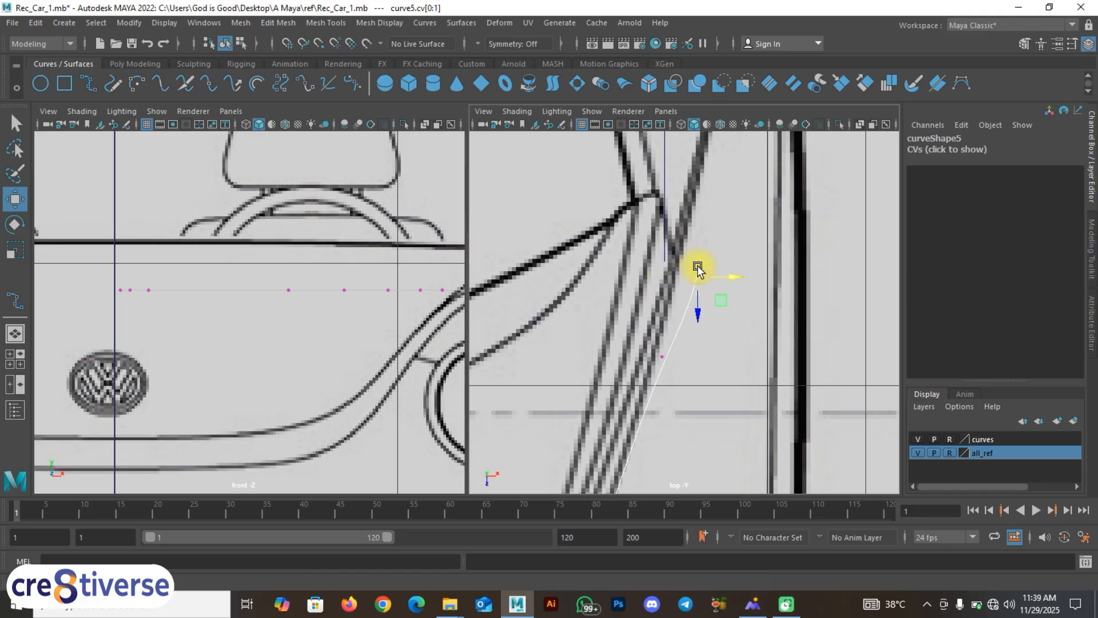
key("ctrl+z")
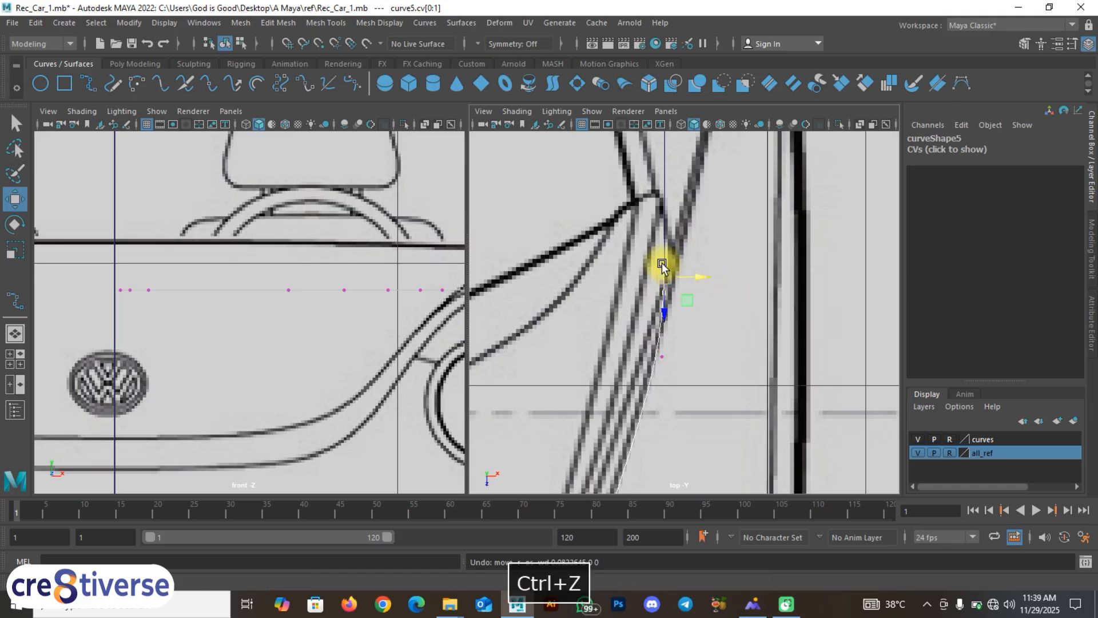
Step: Select the third control vertex, try moving it, and undo the move
scroll(661, 262, "up", 2)
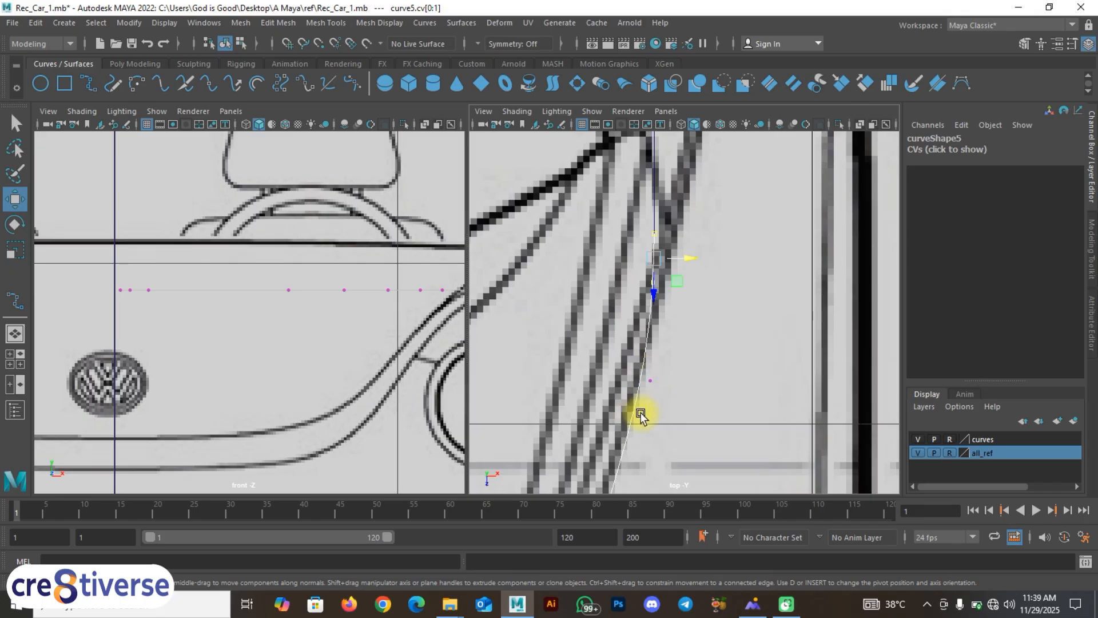
middle_click_drag(654, 343, 691, 309, "alt")
left_click(688, 317)
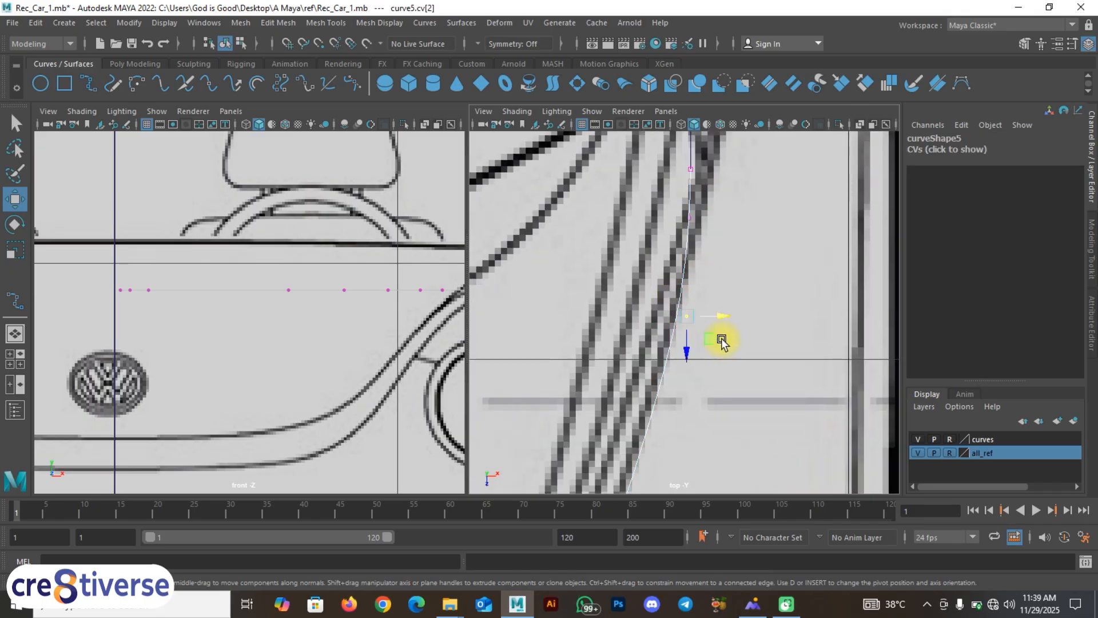
middle_click_drag(818, 358, 835, 359)
key("ctrl+z")
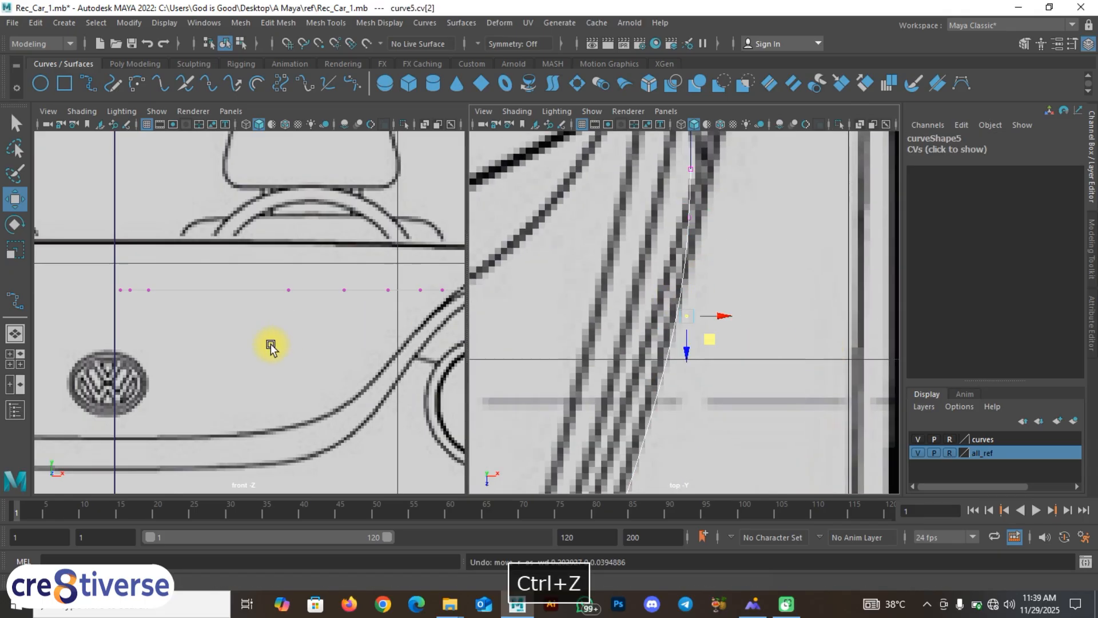
middle_click_drag(271, 346, 336, 297, "alt")
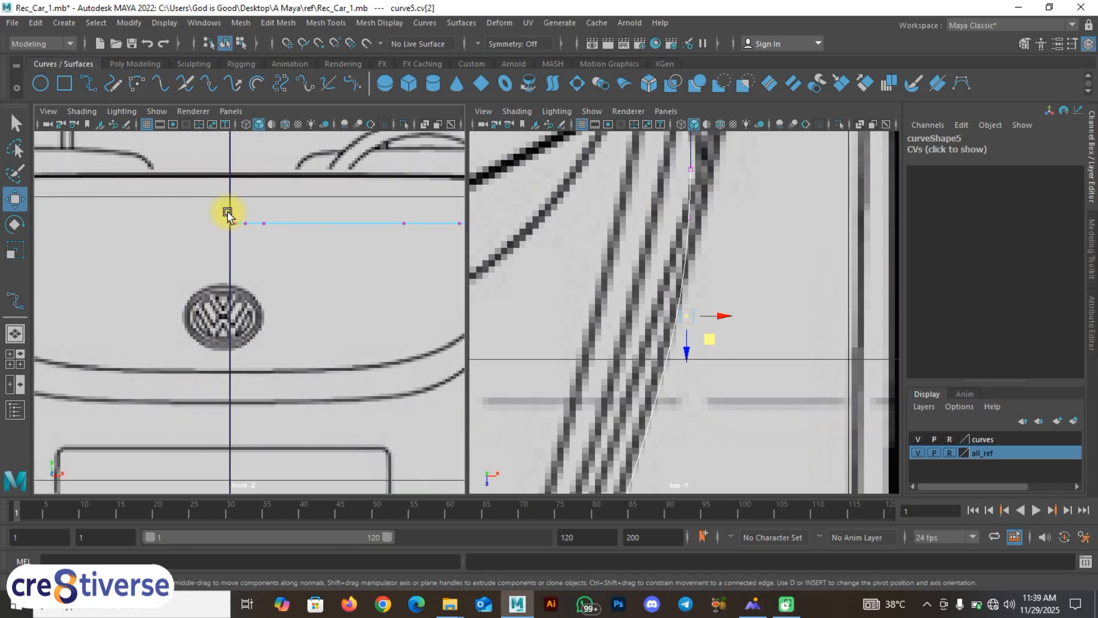
Step: Select the curve's last control vertex and frame the badge and centerline in the top view
left_click_drag(226, 210, 240, 234)
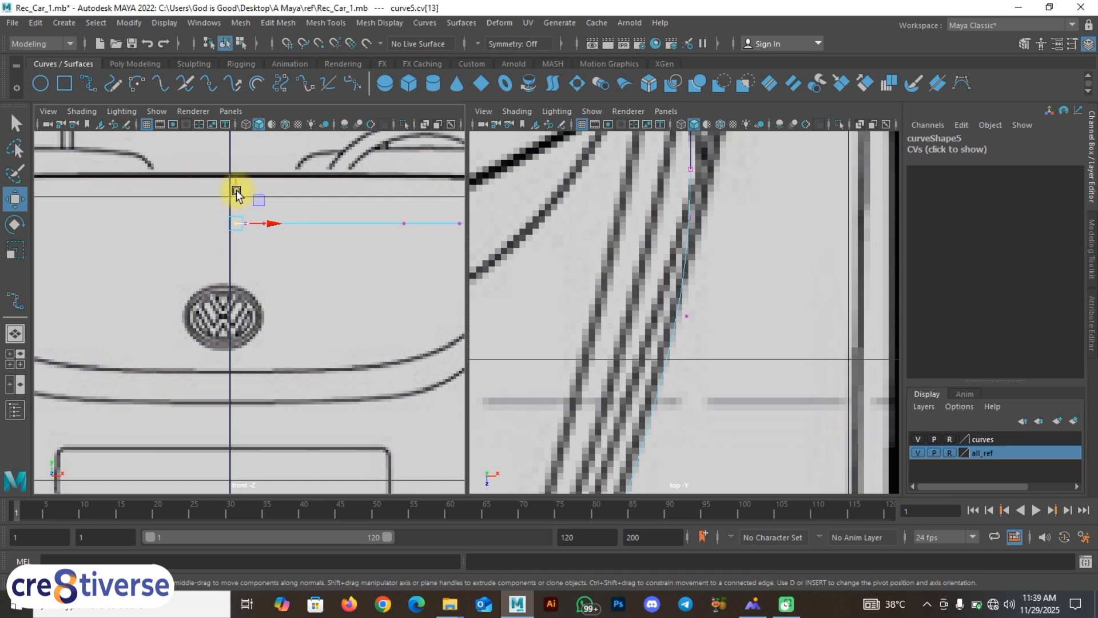
middle_click_drag(707, 438, 894, 101, "alt")
middle_click_drag(753, 307, 853, 291, "alt")
scroll(746, 344, "down", 10)
scroll(677, 346, "up", 5)
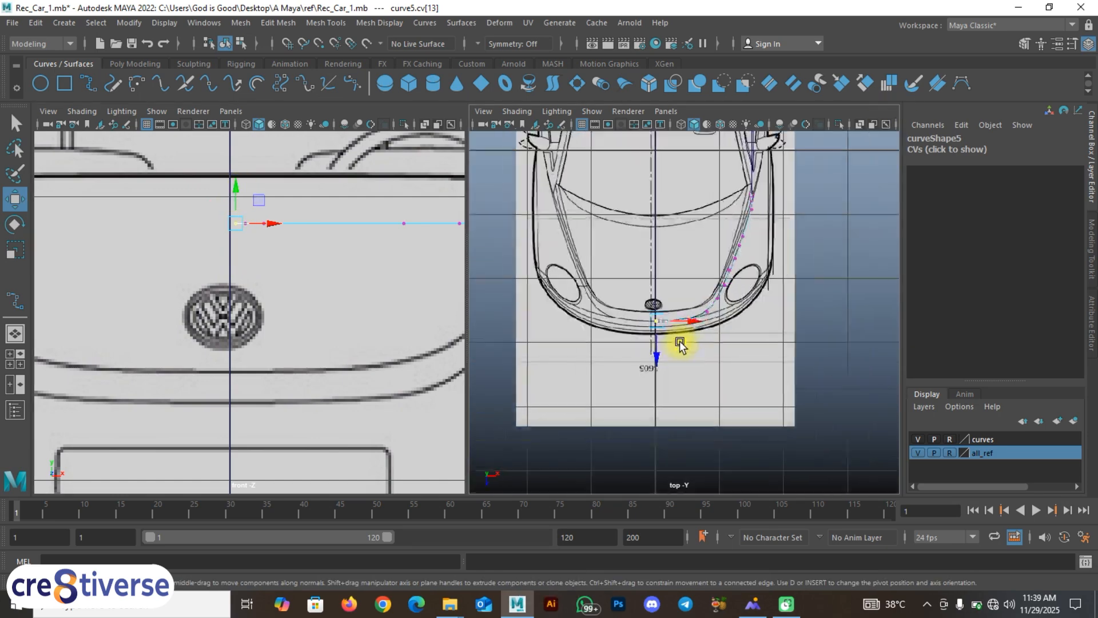
scroll(675, 346, "up", 8)
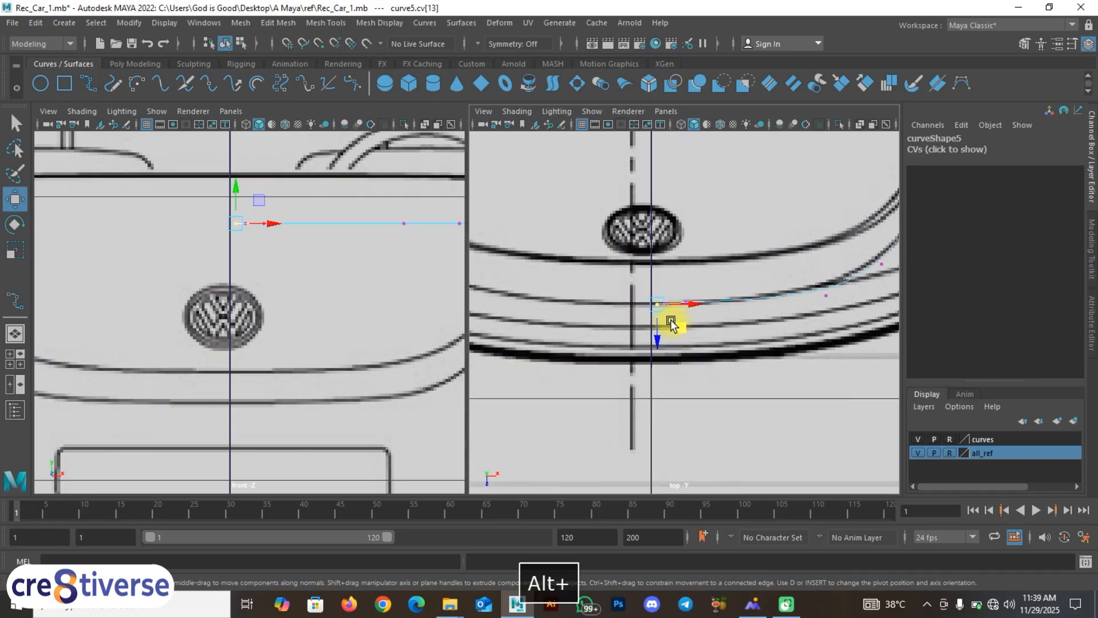
middle_click_drag(660, 315, 623, 311, "alt")
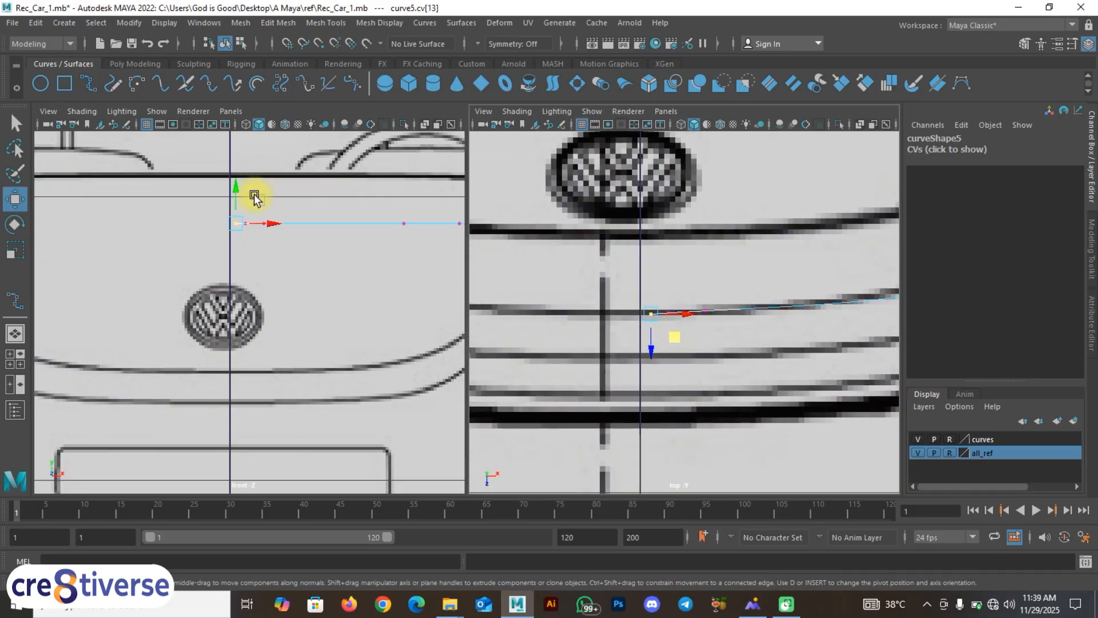
Step: Lower the end vertex onto the bumper line and select the next vertex along the curve
left_click_drag(237, 194, 224, 268)
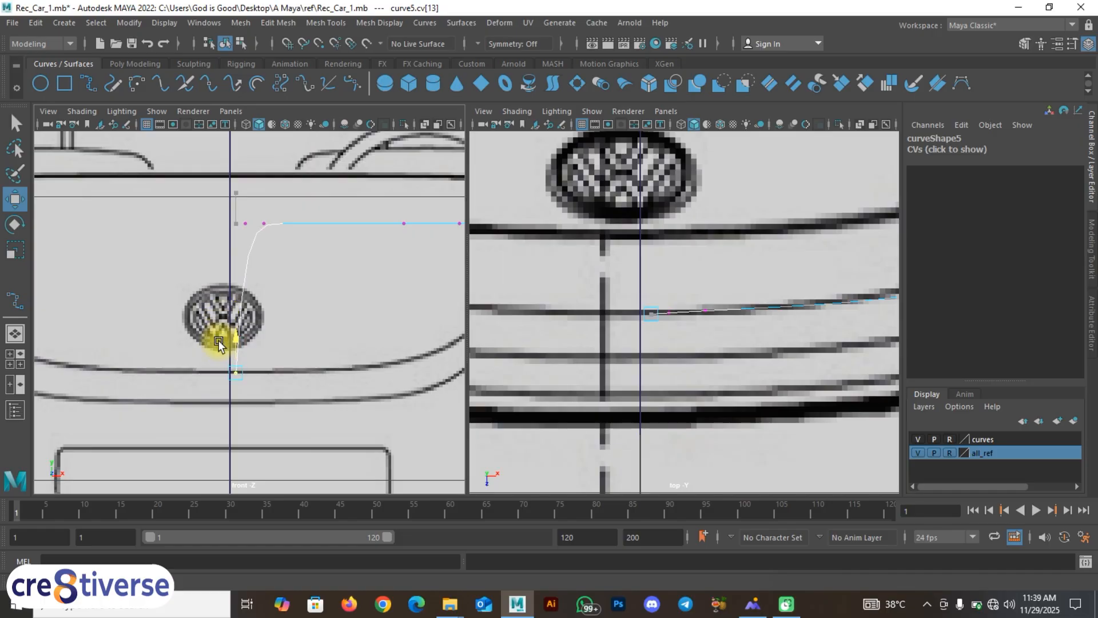
left_click_drag(219, 341, 219, 338)
left_click_drag(253, 210, 313, 346)
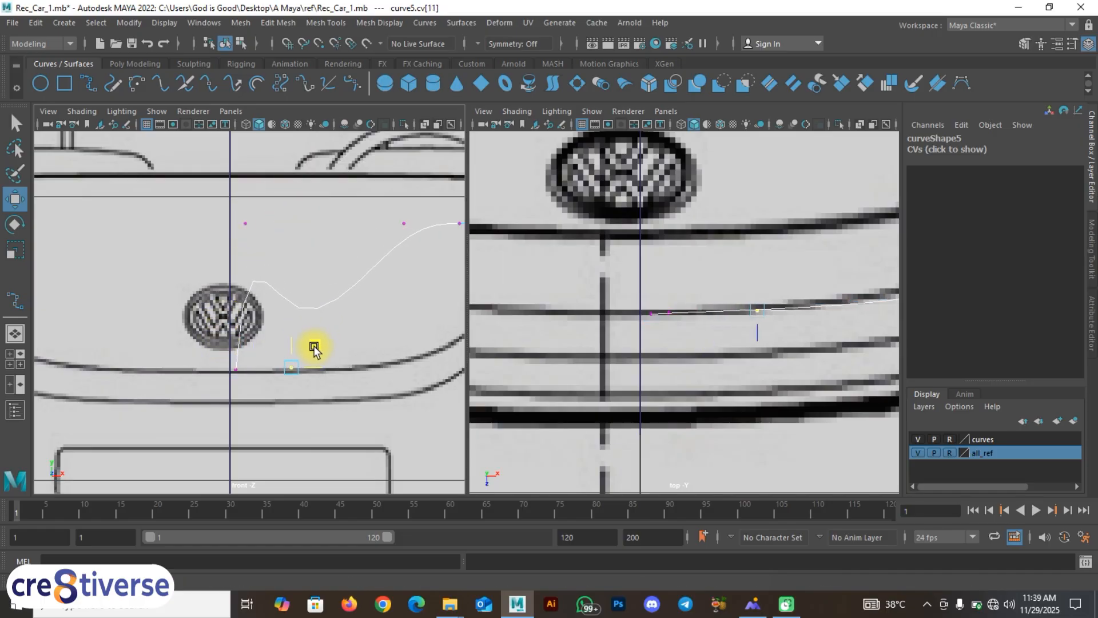
middle_click_drag(314, 346, 228, 276, "alt")
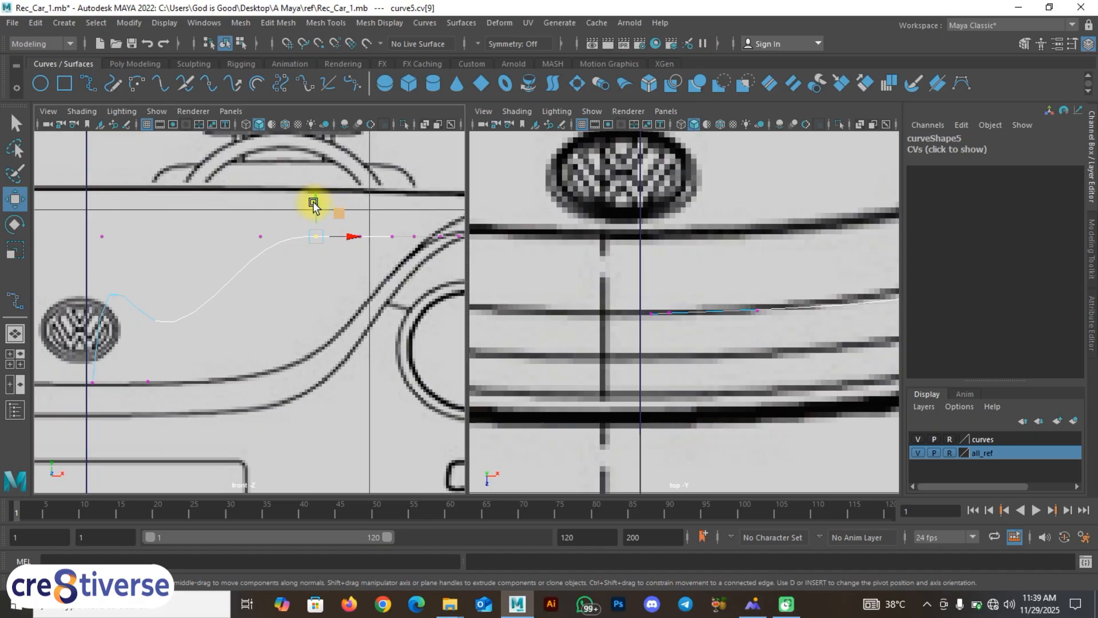
Step: Lower the next two control vertices down toward the bumper line in the front view
left_click_drag(314, 203, 314, 223)
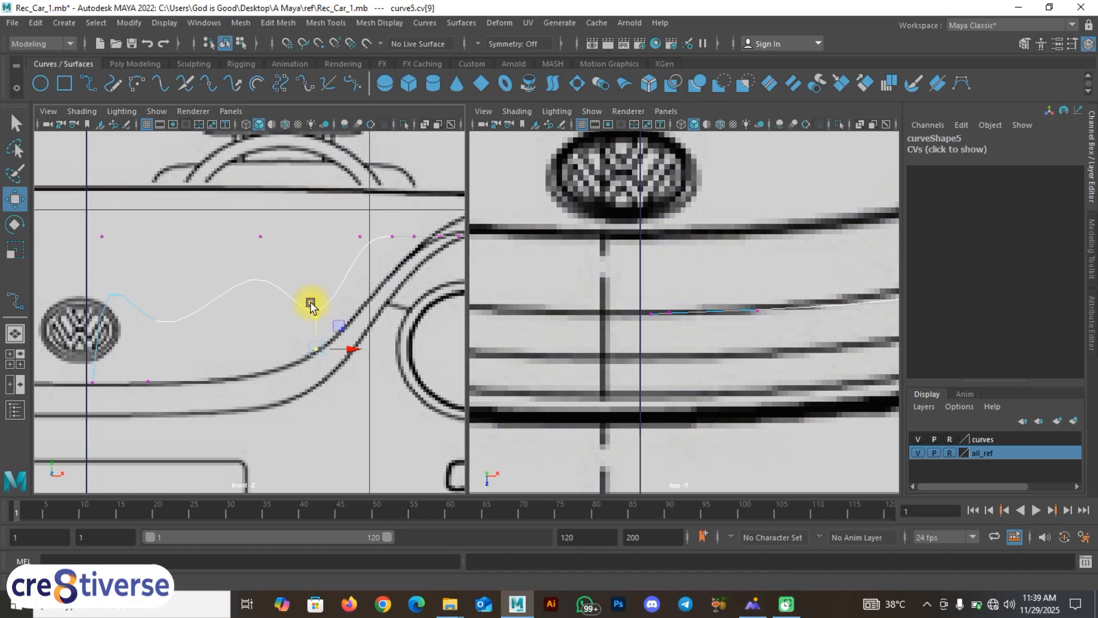
left_click_drag(234, 215, 304, 275)
left_click_drag(284, 216, 283, 289)
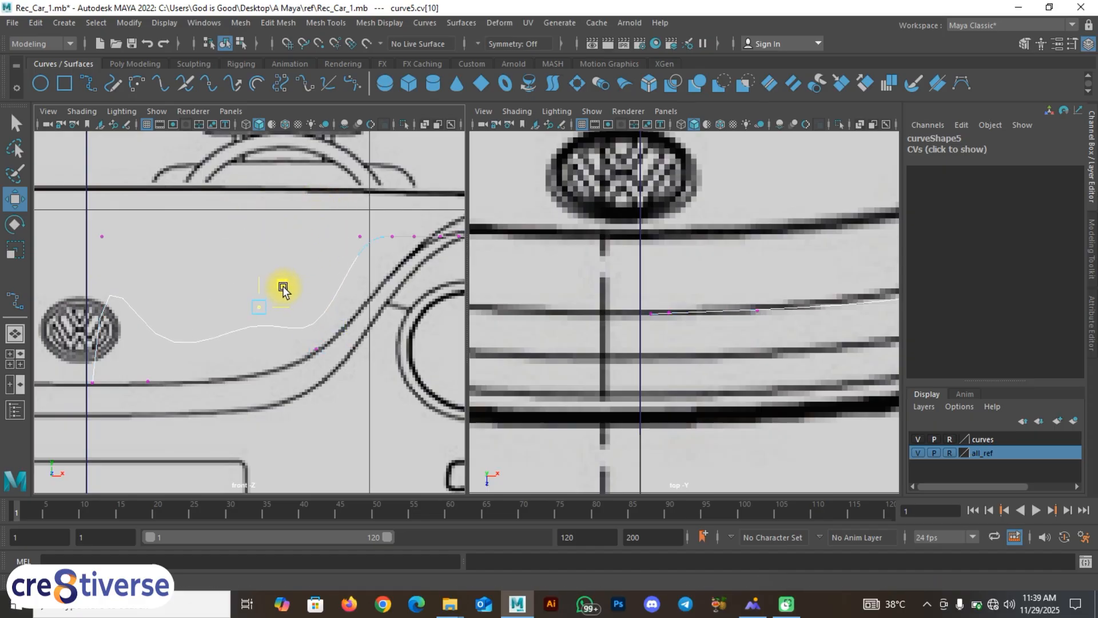
left_click_drag(282, 350, 281, 355)
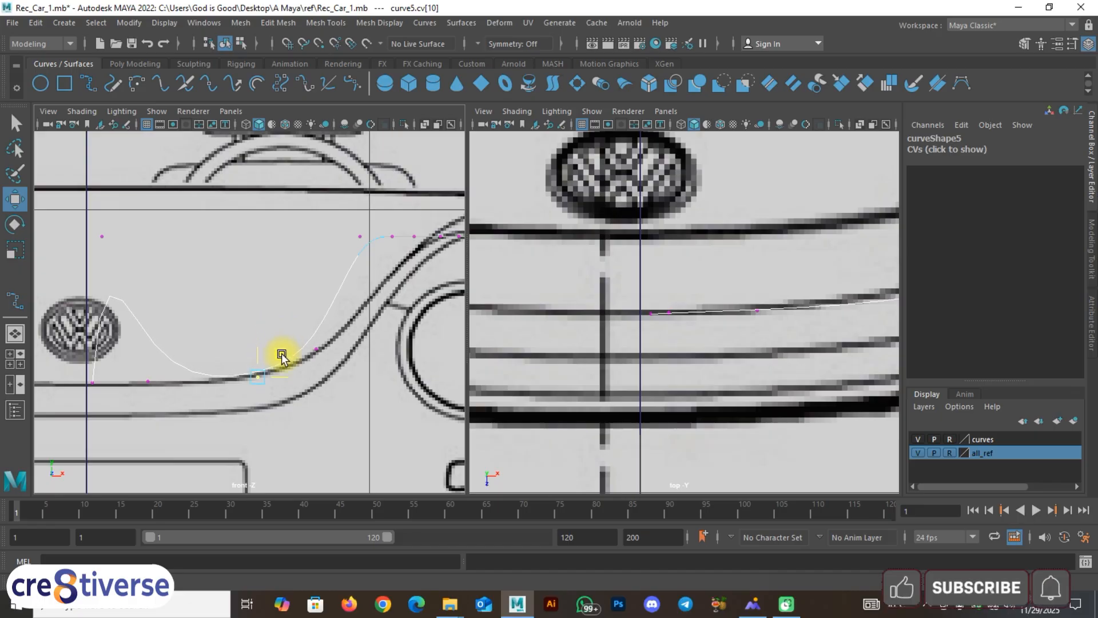
middle_click_drag(242, 324, 359, 299, "alt")
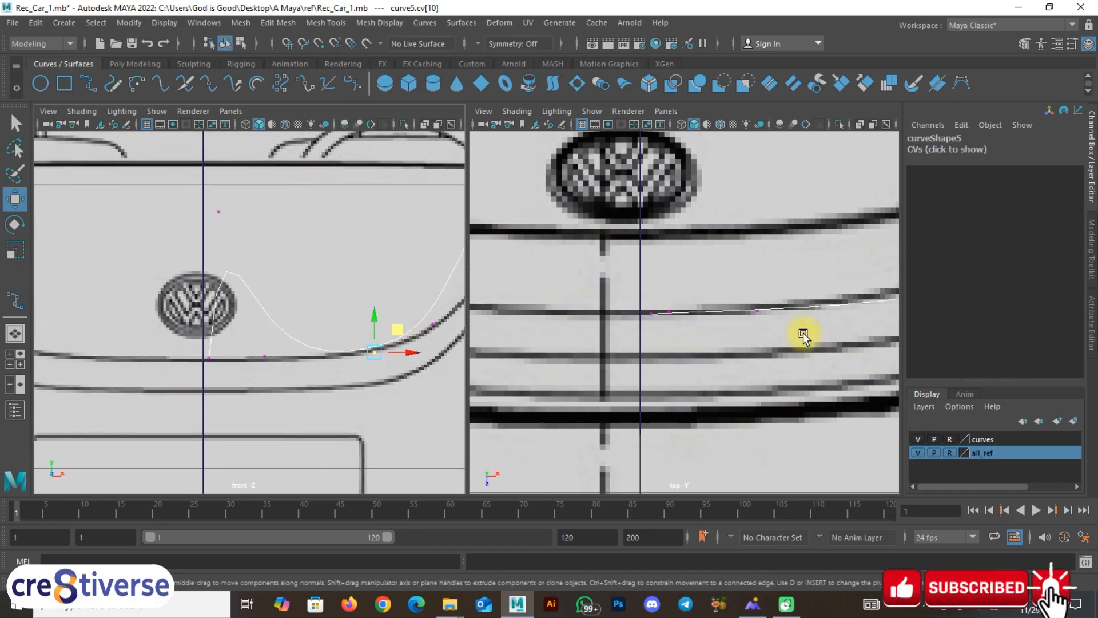
middle_click_drag(802, 332, 669, 326, "alt")
Step: Move the control vertex near the bumper's end down and right onto the bumper
left_click_drag(186, 193, 278, 256)
left_click_drag(244, 192, 270, 276)
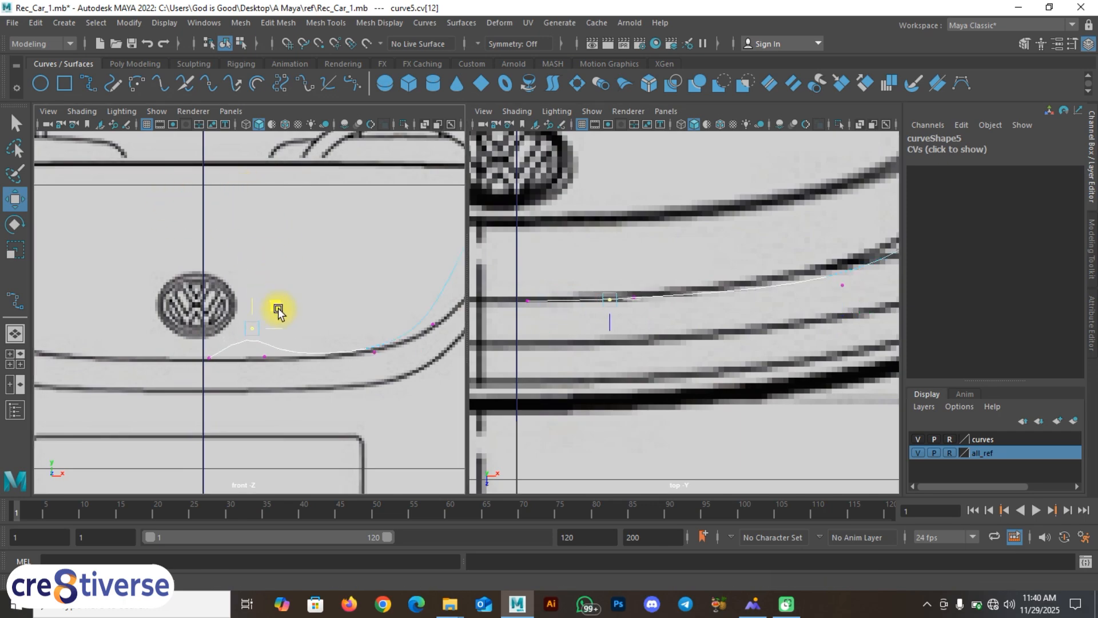
left_click_drag(281, 339, 284, 339)
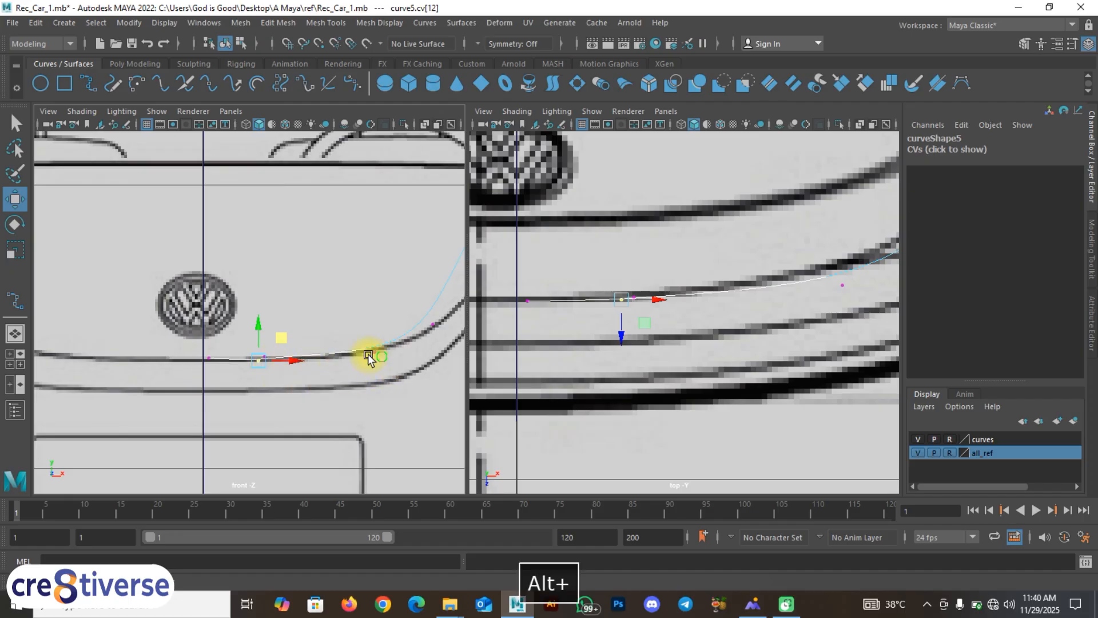
middle_click_drag(369, 353, 202, 373, "alt")
middle_click_drag(314, 314, 310, 342, "alt")
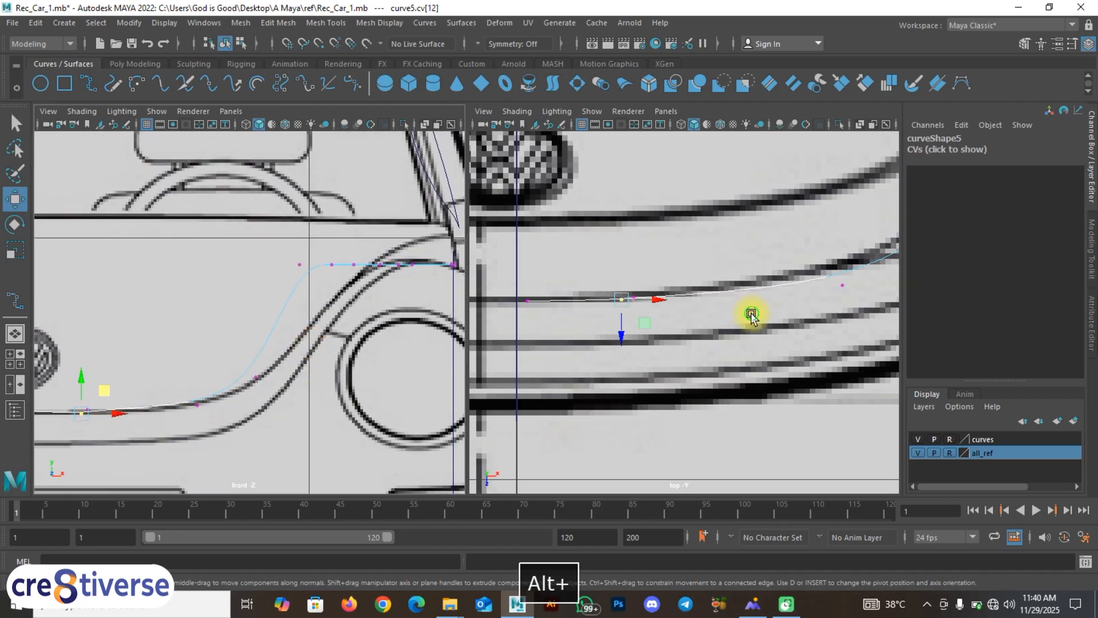
middle_click_drag(750, 314, 623, 334, "alt")
right_click_drag(623, 333, 721, 325, "alt")
Step: Raise a vertex in the top view and move the fender-rise vertex onto the fender line
mouse_move(721, 324)
left_mouse_down()
mouse_move(698, 291)
mouse_move(735, 324)
left_mouse_up()
middle_click_drag(618, 338, 856, 333, "alt")
mouse_move(278, 384)
middle_mouse_down("alt")
mouse_move(335, 373)
mouse_move(264, 385)
middle_mouse_up("alt")
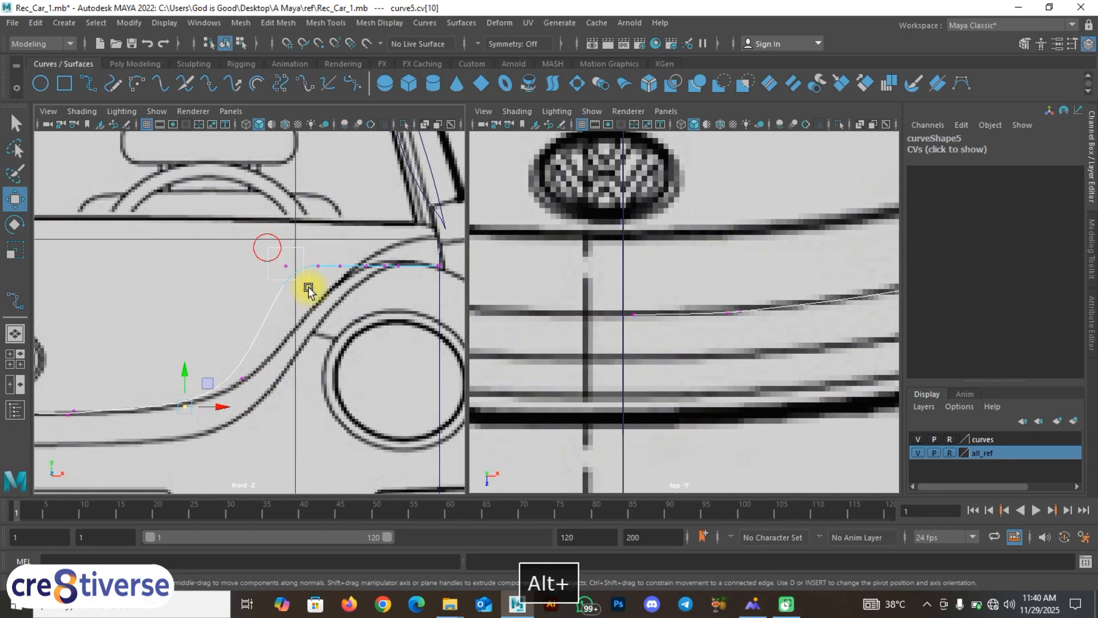
left_click_drag(309, 290, 307, 276)
middle_click_drag(303, 247, 317, 280)
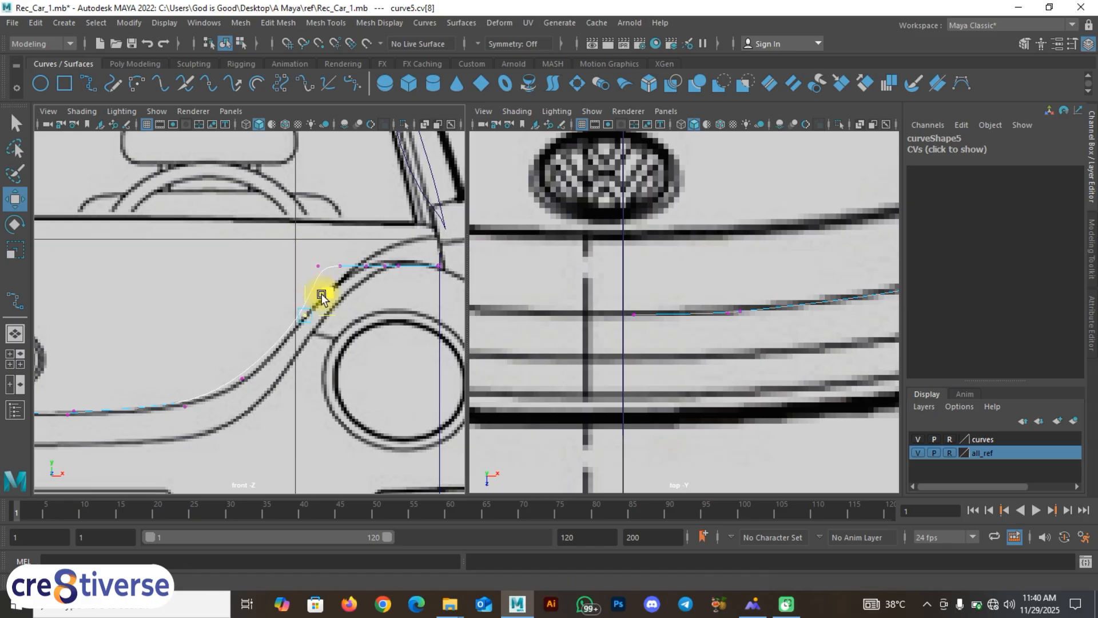
middle_click_drag(801, 342, 733, 385, "alt")
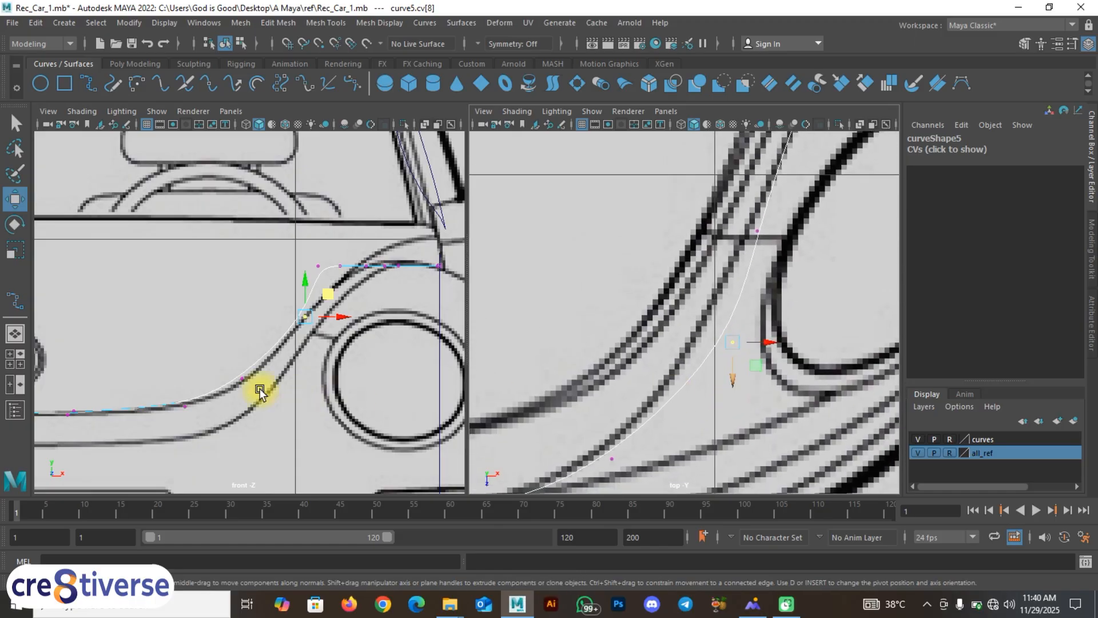
middle_click_drag(398, 276, 388, 297, "alt")
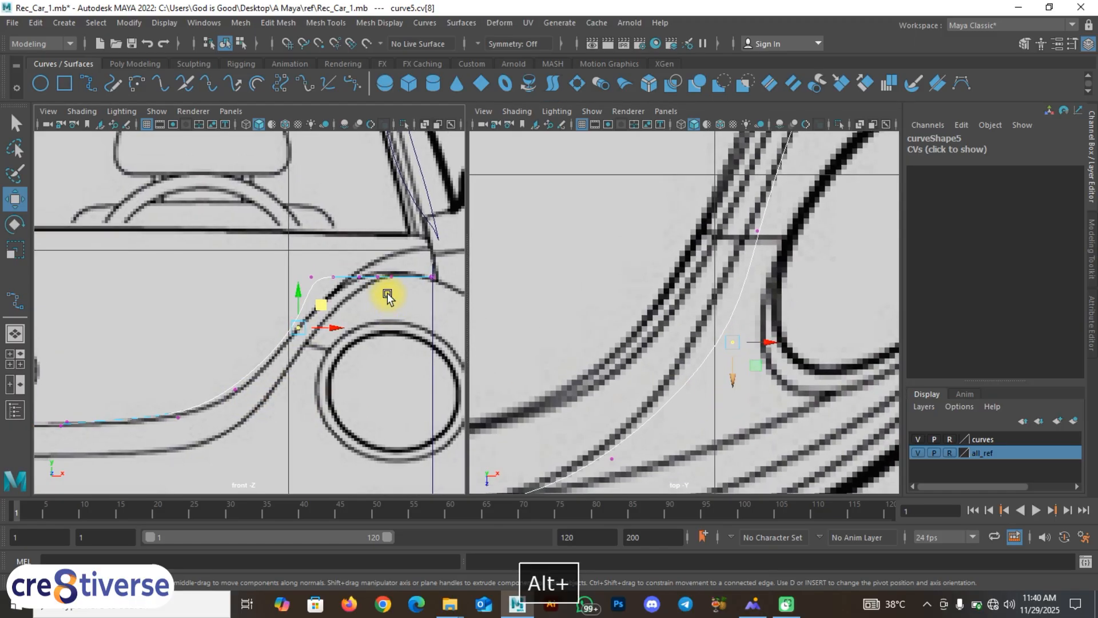
middle_click_drag(276, 328, 422, 220, "alt")
middle_click_drag(686, 310, 814, 166, "alt")
middle_click_drag(657, 332, 843, 269, "alt")
middle_click_drag(571, 338, 638, 323, "alt")
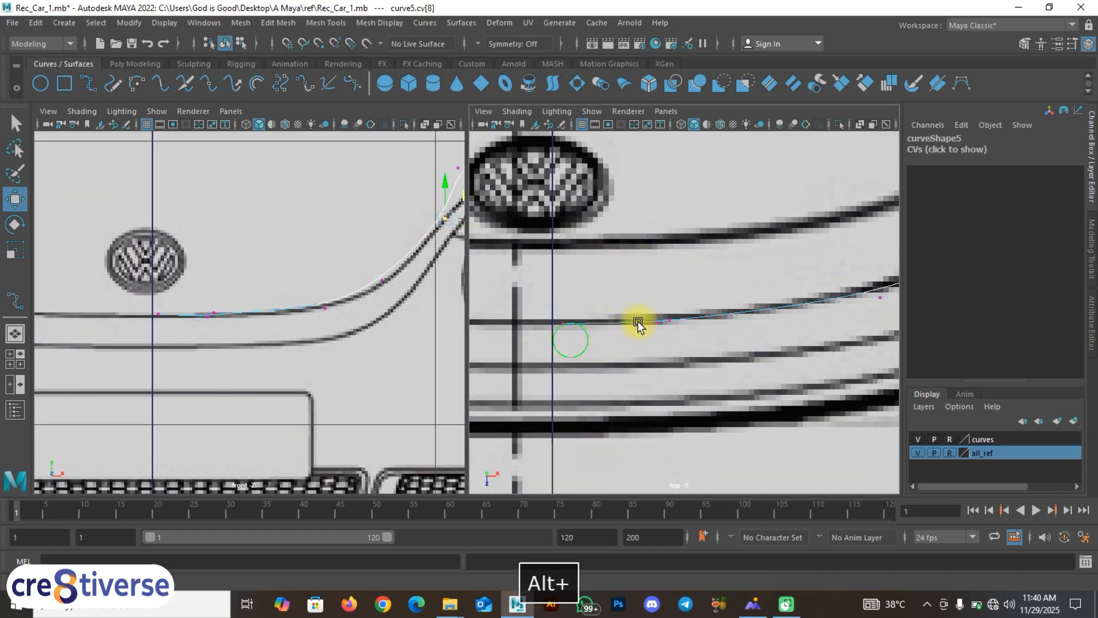
Step: Select control vertices 10–13 near the VW badge and lower them onto the bumper line beneath it
middle_click_drag(551, 299, 616, 272, "alt")
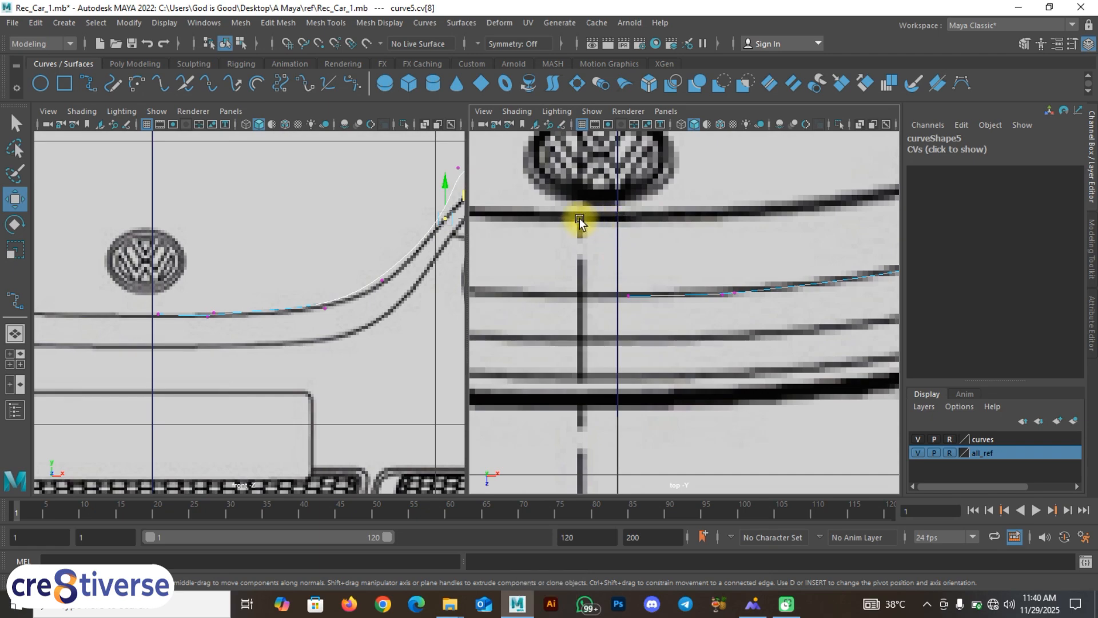
scroll(611, 210, "down", 8)
scroll(681, 327, "up", 4)
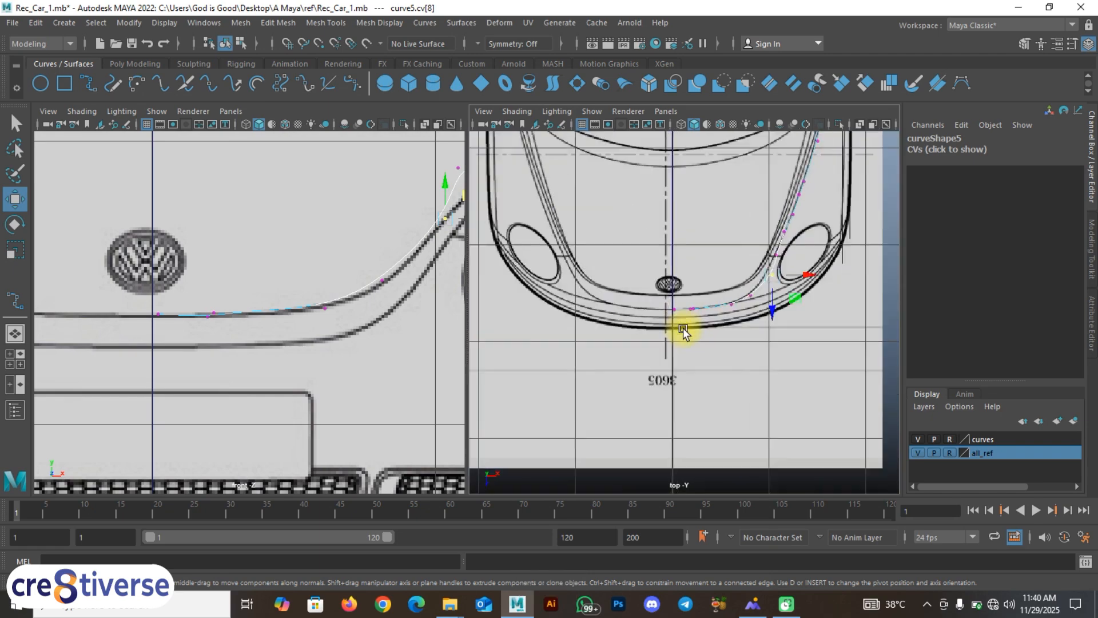
scroll(664, 264, "up", 3)
mouse_move(657, 271)
middle_mouse_down("alt")
mouse_move(657, 235)
mouse_move(648, 239)
middle_mouse_up("alt")
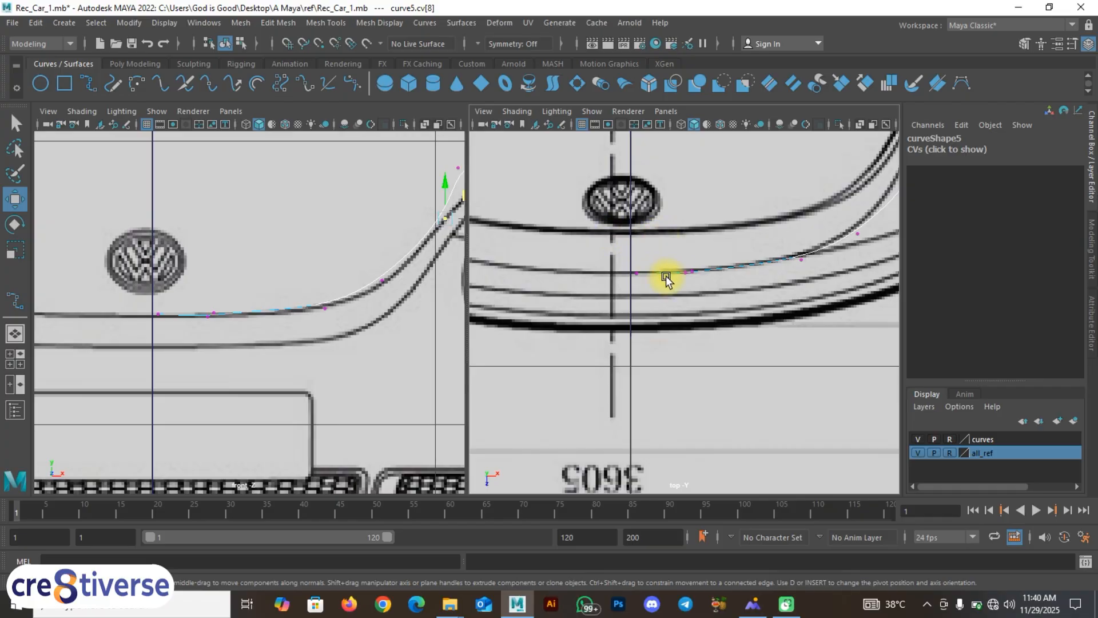
middle_click_drag(260, 312, 211, 289, "alt")
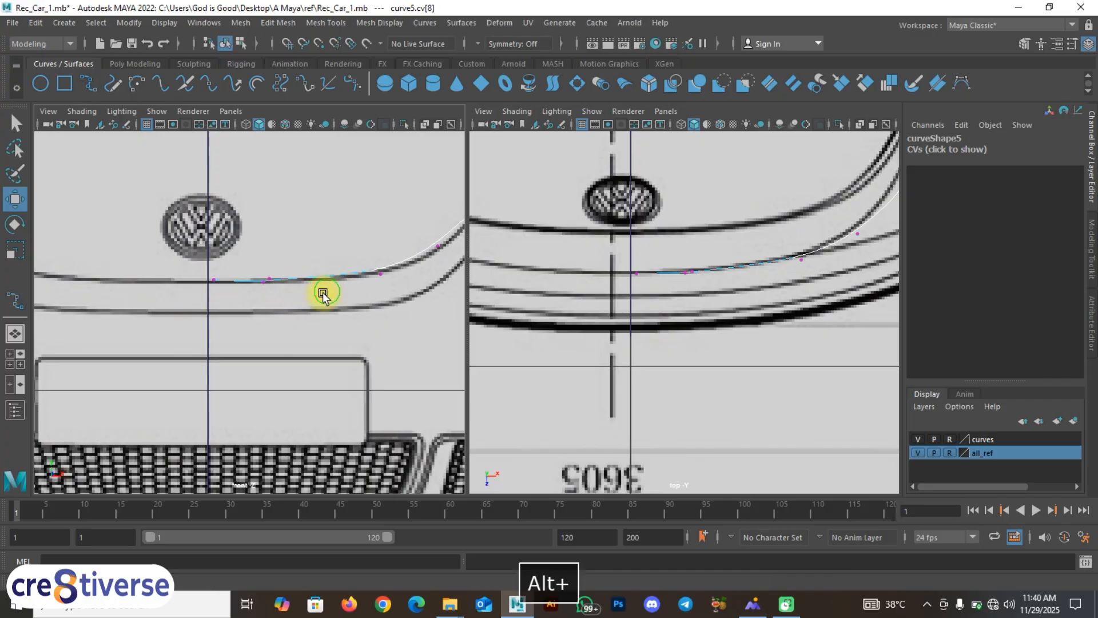
middle_click_drag(325, 295, 303, 305, "alt")
scroll(323, 316, "up", 2)
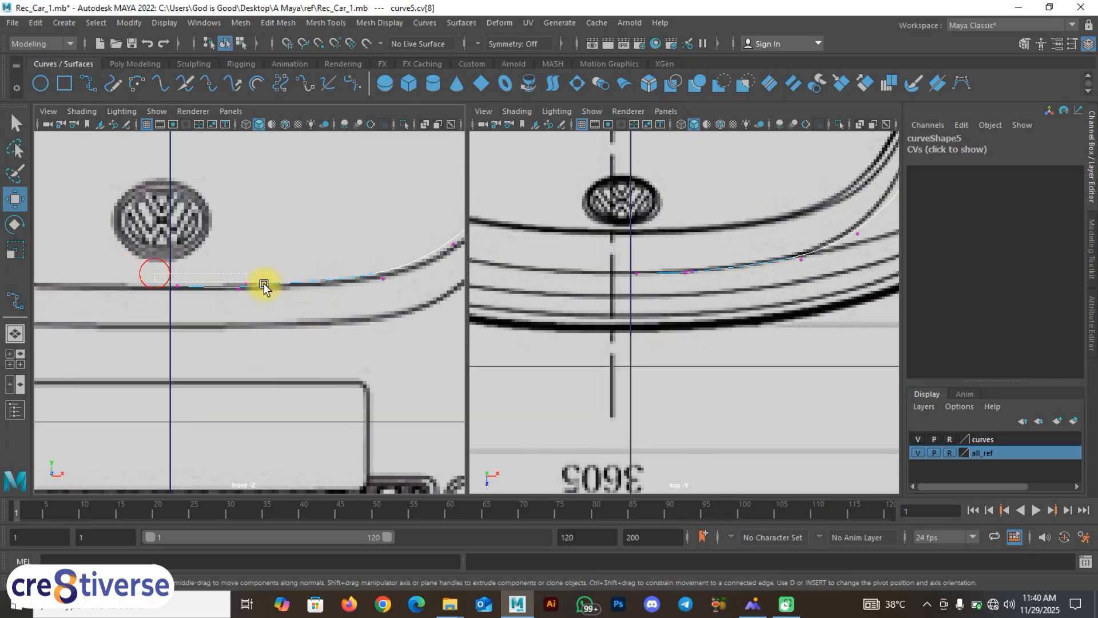
left_click_drag(398, 299, 395, 297)
left_click_drag(279, 245, 273, 281)
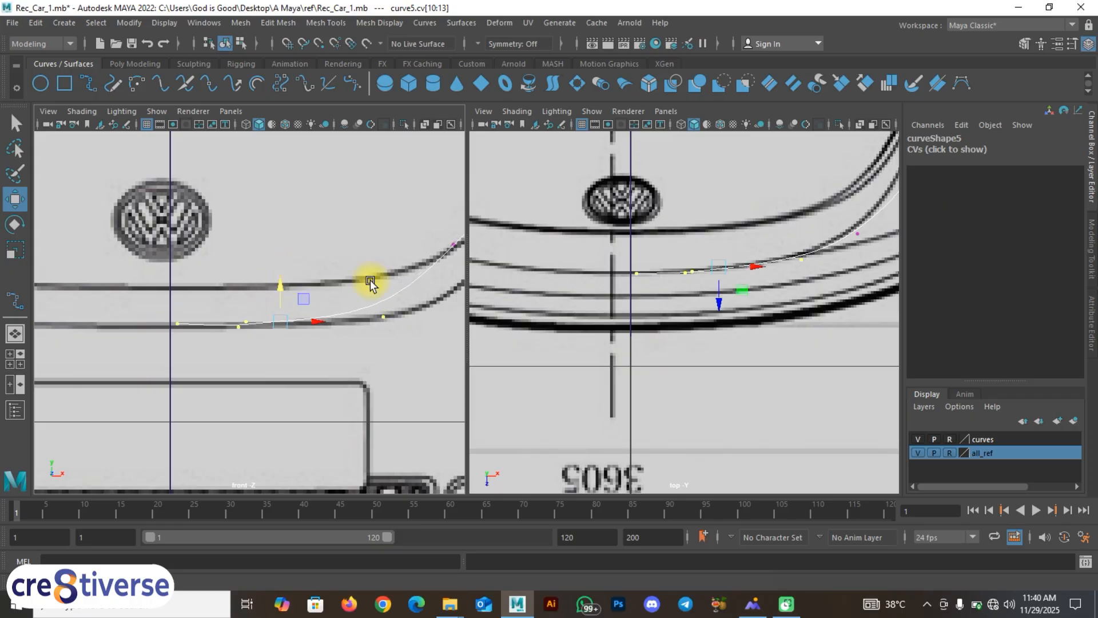
middle_click_drag(370, 279, 182, 353, "alt")
middle_click_drag(307, 310, 249, 309, "alt")
mouse_move(227, 372)
middle_mouse_down("alt")
mouse_move(190, 405)
mouse_move(226, 373)
middle_mouse_up("alt")
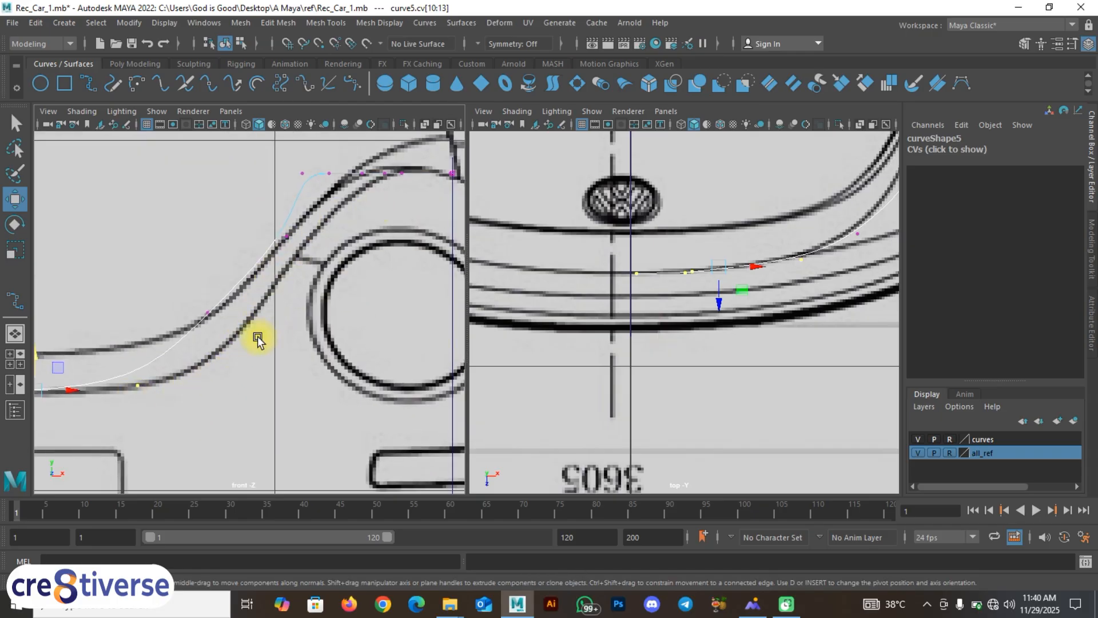
Step: Move the bend vertex onto the fender line, undoing one bad move and nudging it in top view
middle_click_drag(217, 316, 239, 303, "alt")
left_click_drag(267, 324, 266, 288)
middle_click_drag(662, 319, 649, 359, "alt")
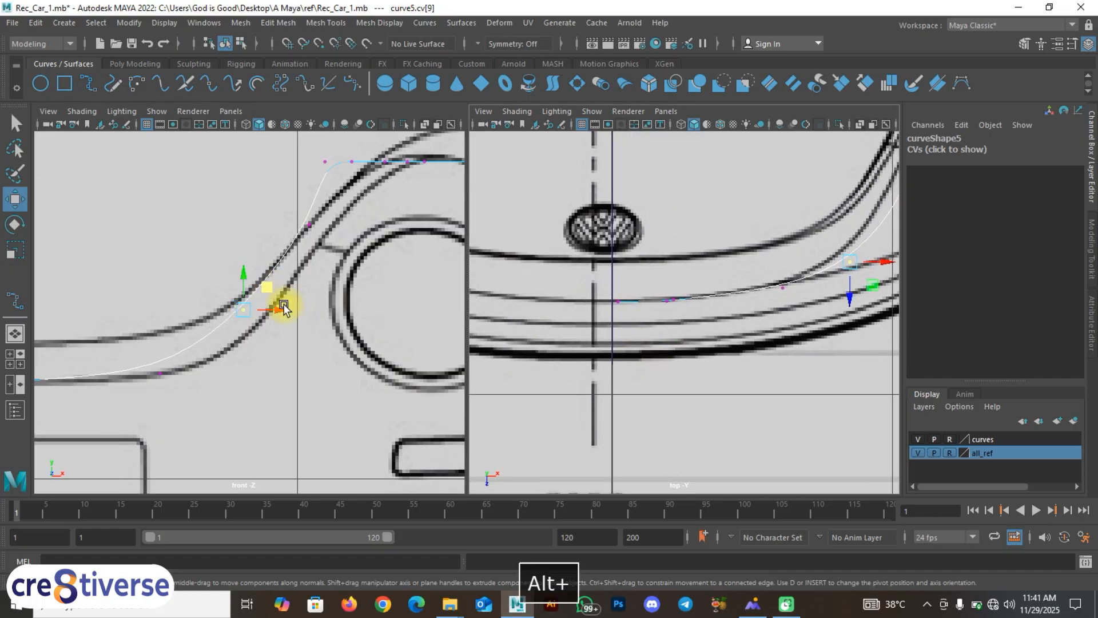
left_click_drag(265, 287, 282, 313)
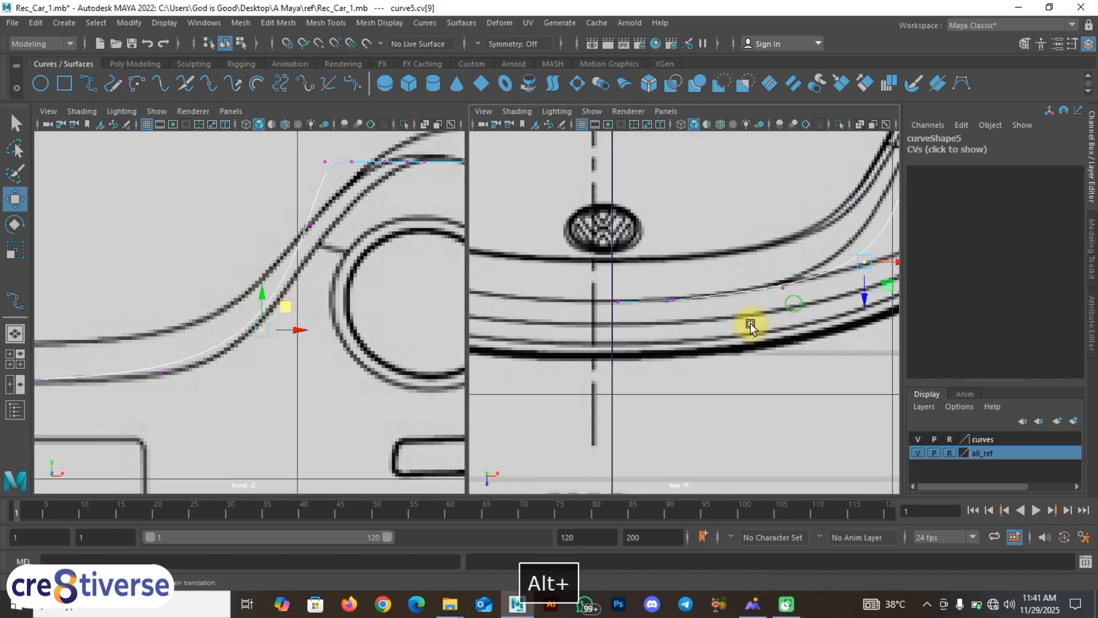
middle_click_drag(753, 319, 640, 409, "alt")
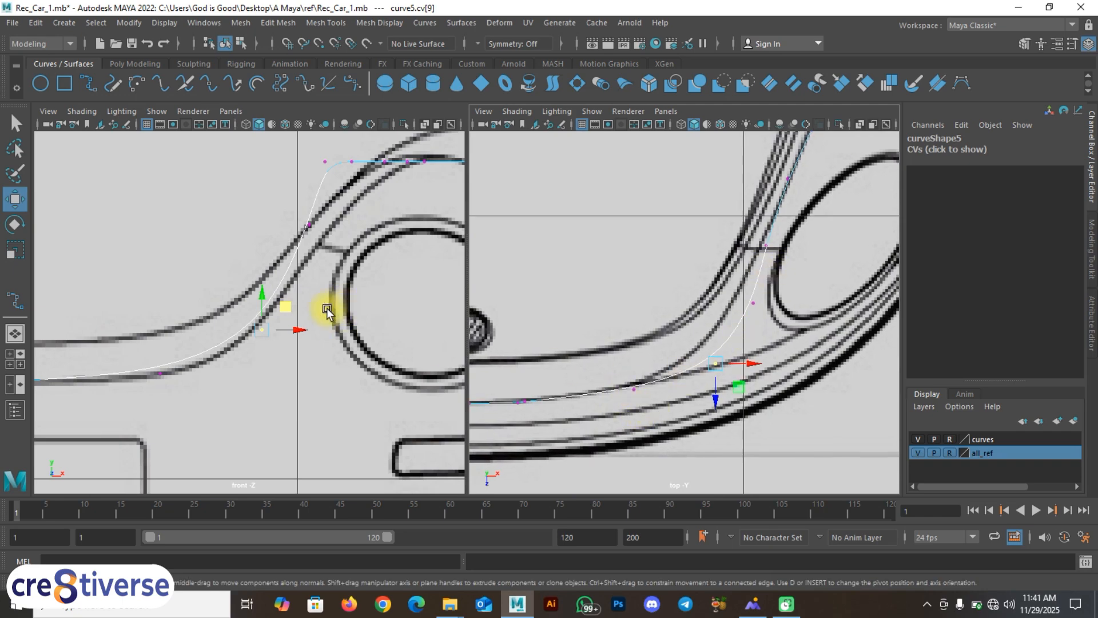
middle_click_drag(269, 315, 304, 331, "alt")
key("ctrl+z")
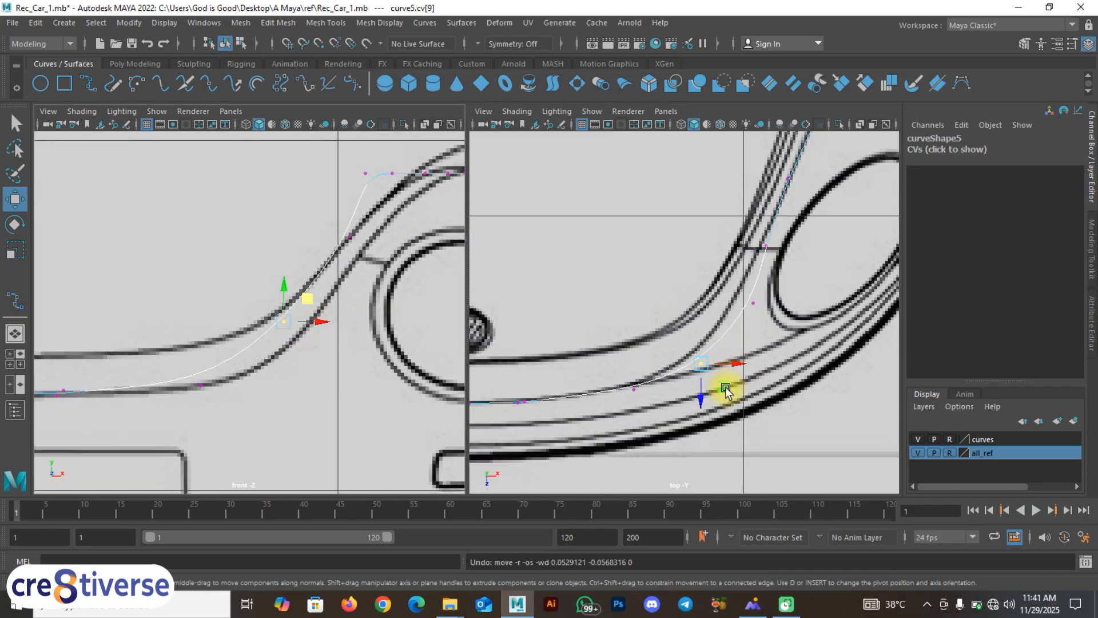
left_click_drag(726, 388, 725, 384)
middle_click_drag(364, 261, 293, 323, "alt")
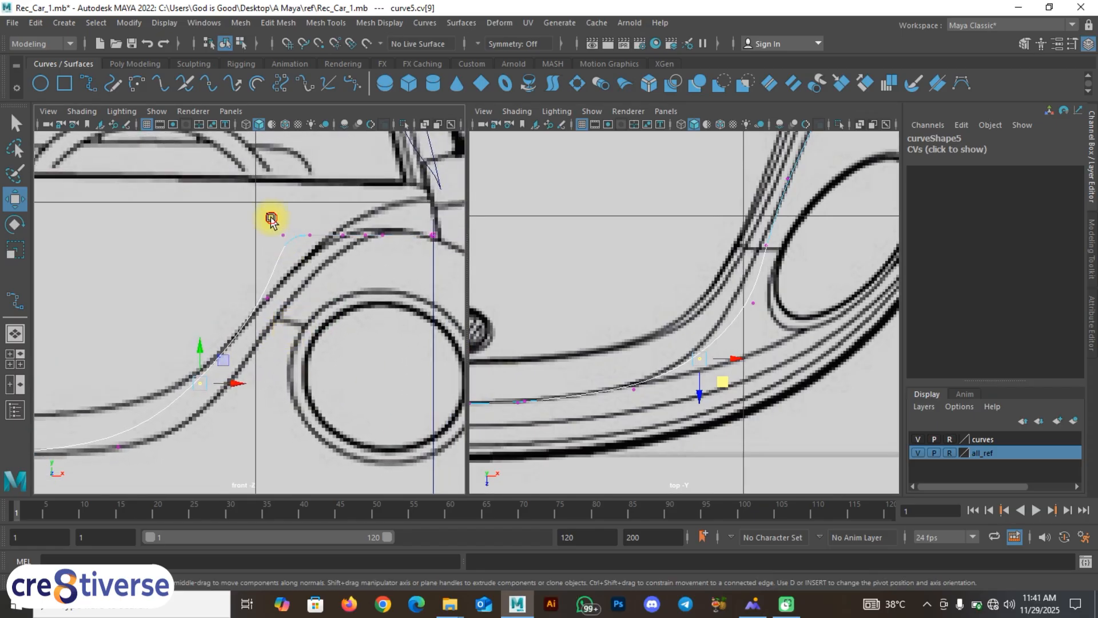
Step: Pull the upper-bend vertices down-right one by one onto the fender arch in the front view
left_click_drag(271, 218, 320, 257)
left_click(331, 273)
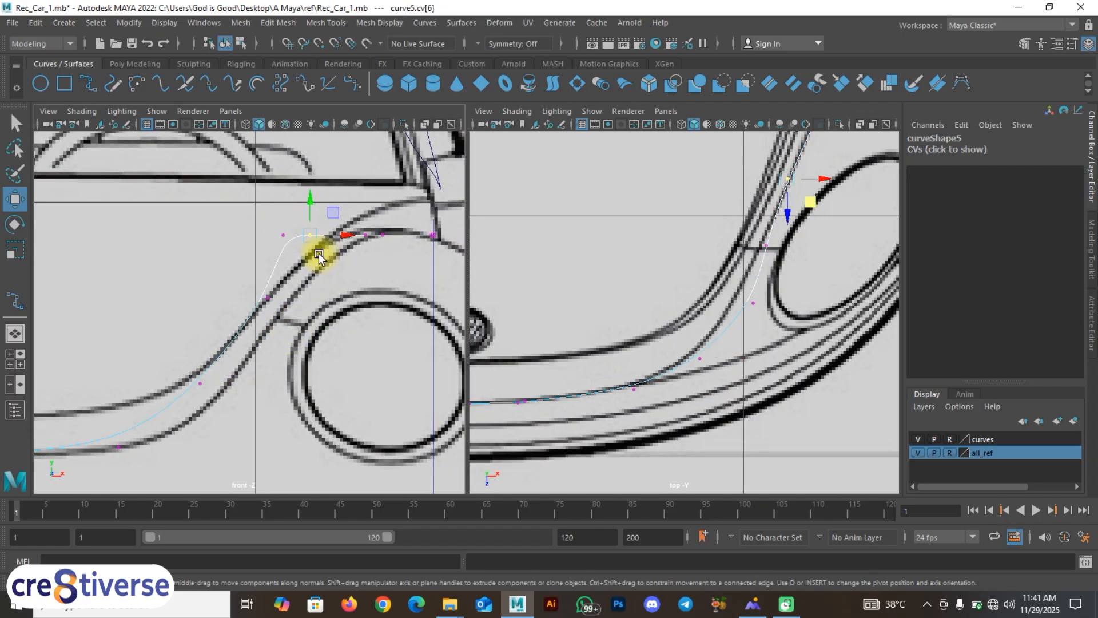
left_click_drag(331, 217, 347, 248)
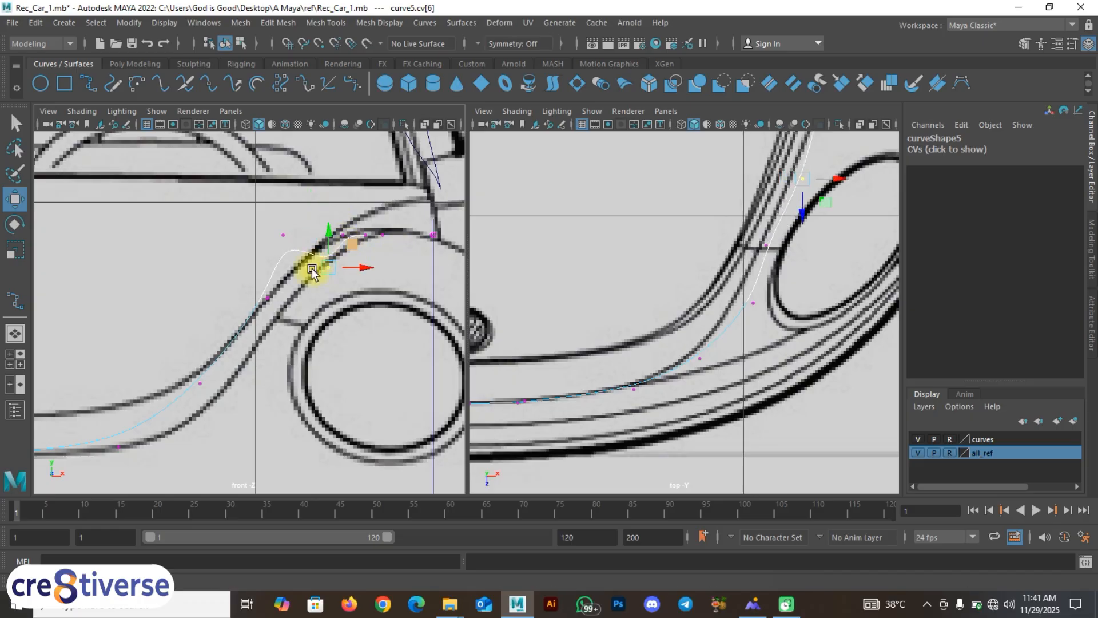
left_click_drag(277, 215, 321, 261)
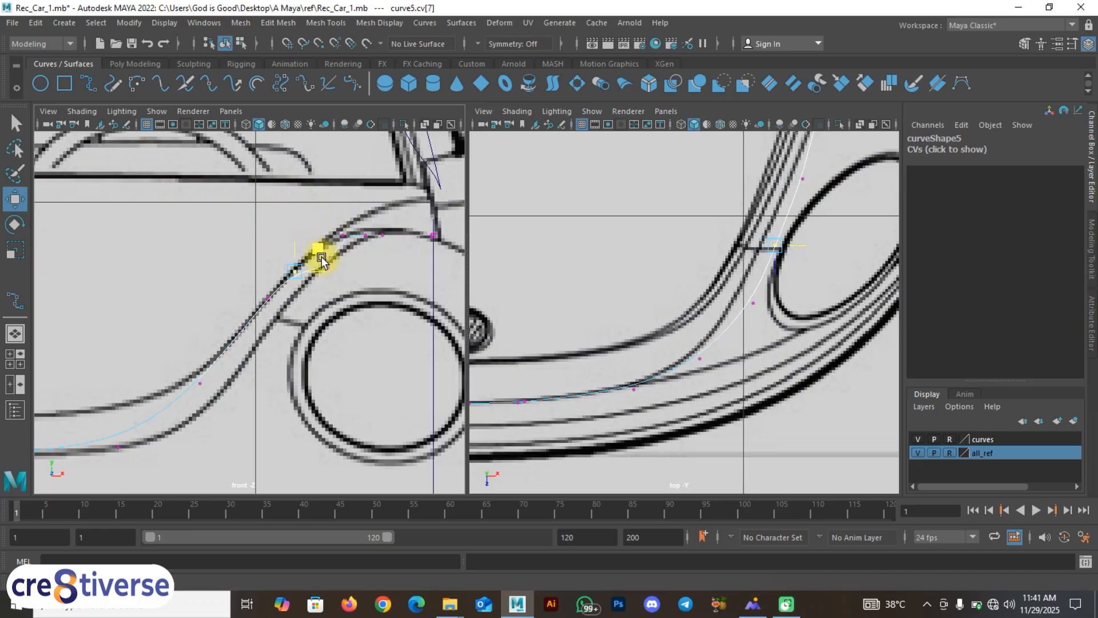
middle_click_drag(255, 364, 246, 320, "alt")
left_click_drag(196, 318, 275, 326)
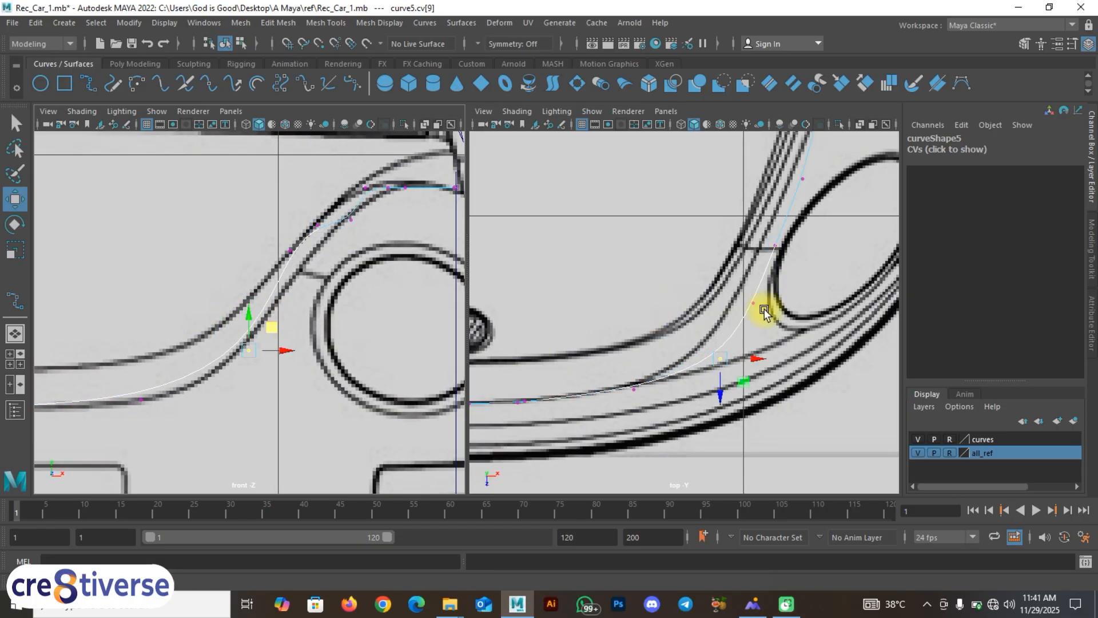
middle_click_drag(402, 240, 289, 351, "alt")
left_click(249, 308)
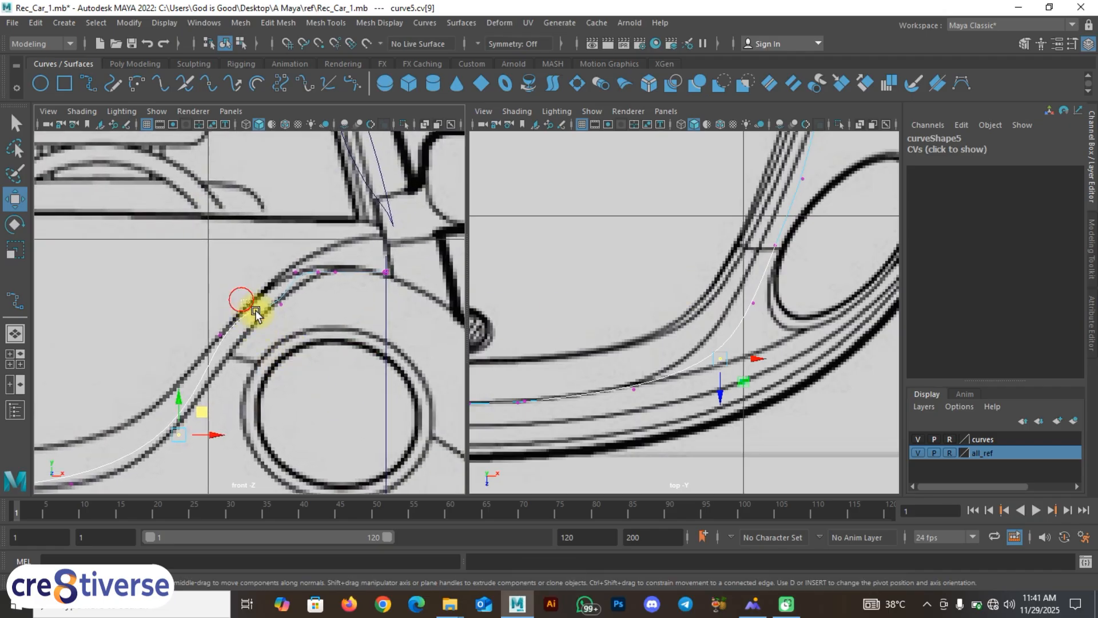
left_click_drag(270, 287, 279, 304)
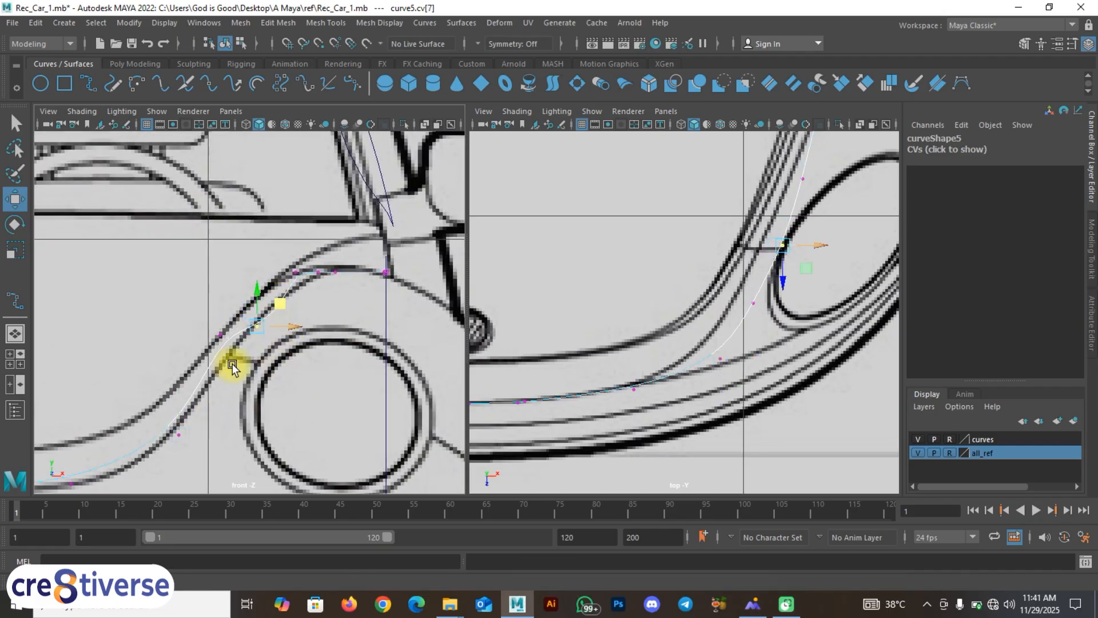
Step: Move the next vertex along the arch down-right onto the fender line
scroll(231, 364, "up", 3)
middle_click_drag(232, 366, 314, 270, "alt")
left_click_drag(258, 247, 322, 306)
left_click_drag(293, 246, 303, 265)
middle_click_drag(422, 286, 319, 363, "alt")
Step: Move the vertex beside the right headlight up-left onto the top-view outline
middle_click_drag(715, 334, 599, 378, "alt")
left_click_drag(666, 217, 697, 242)
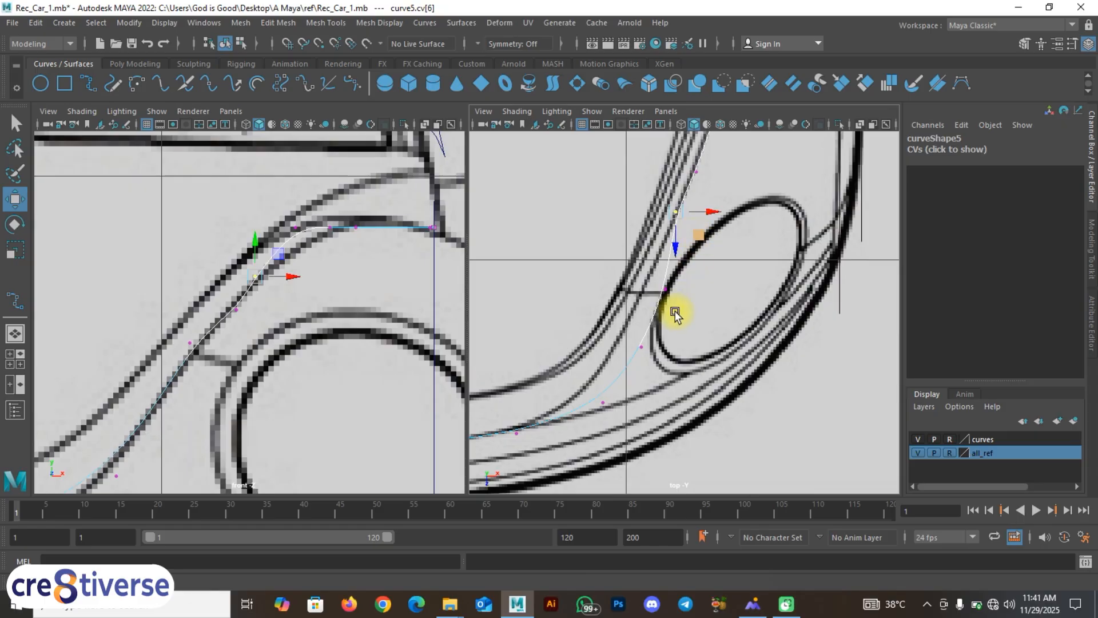
middle_click_drag(676, 313, 710, 271, "alt")
left_click_drag(691, 322, 668, 294)
left_click_drag(700, 330, 687, 311)
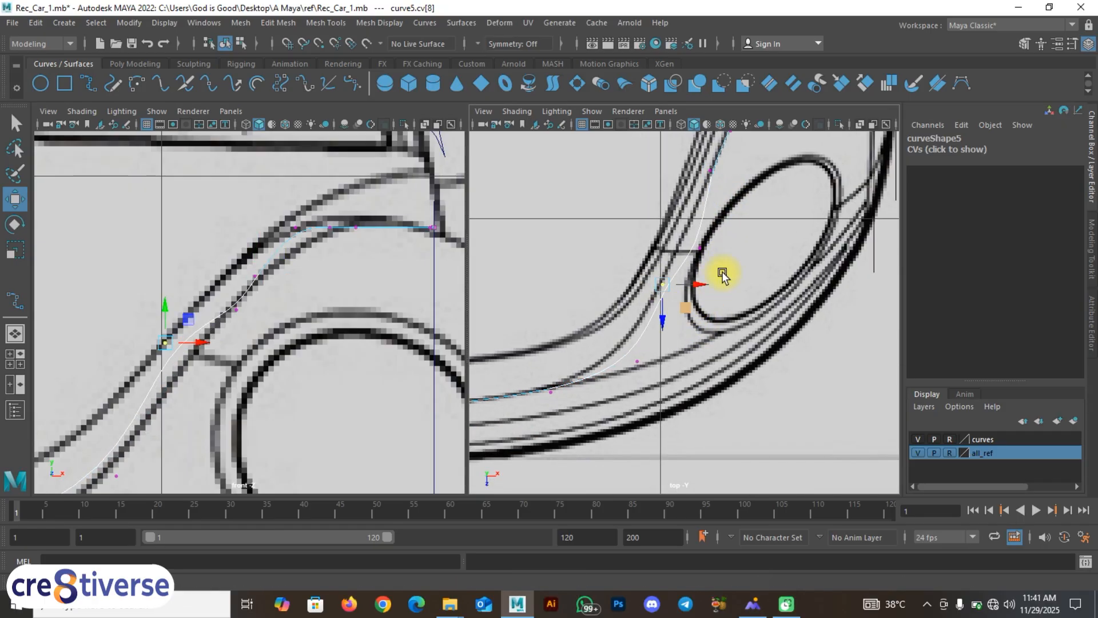
middle_click_drag(722, 274, 562, 406, "alt")
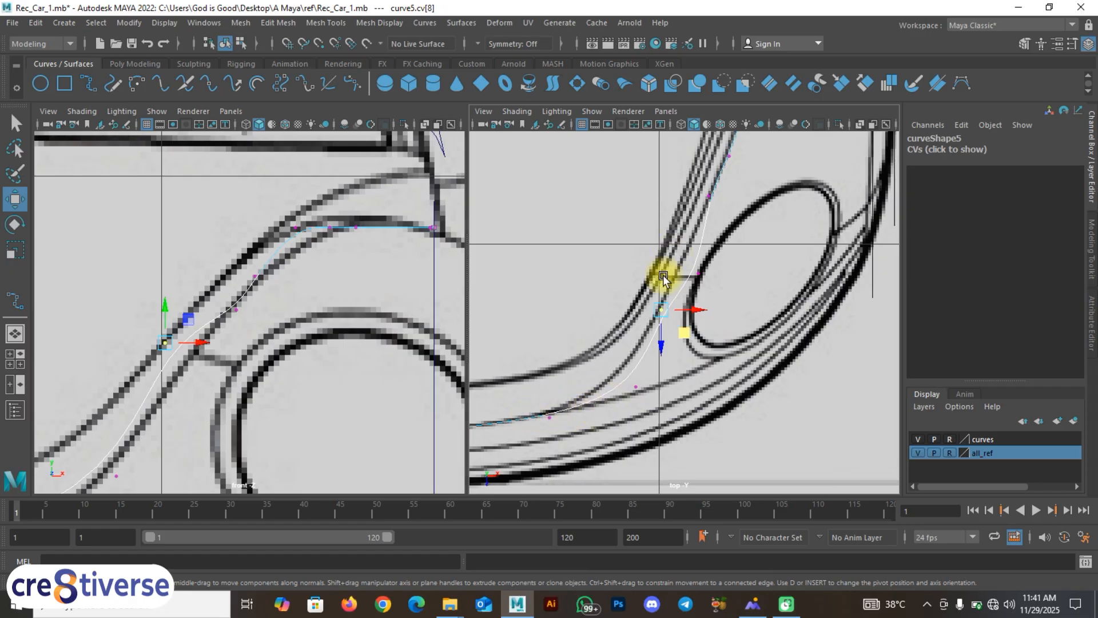
scroll(666, 278, "down", 5)
key("f")
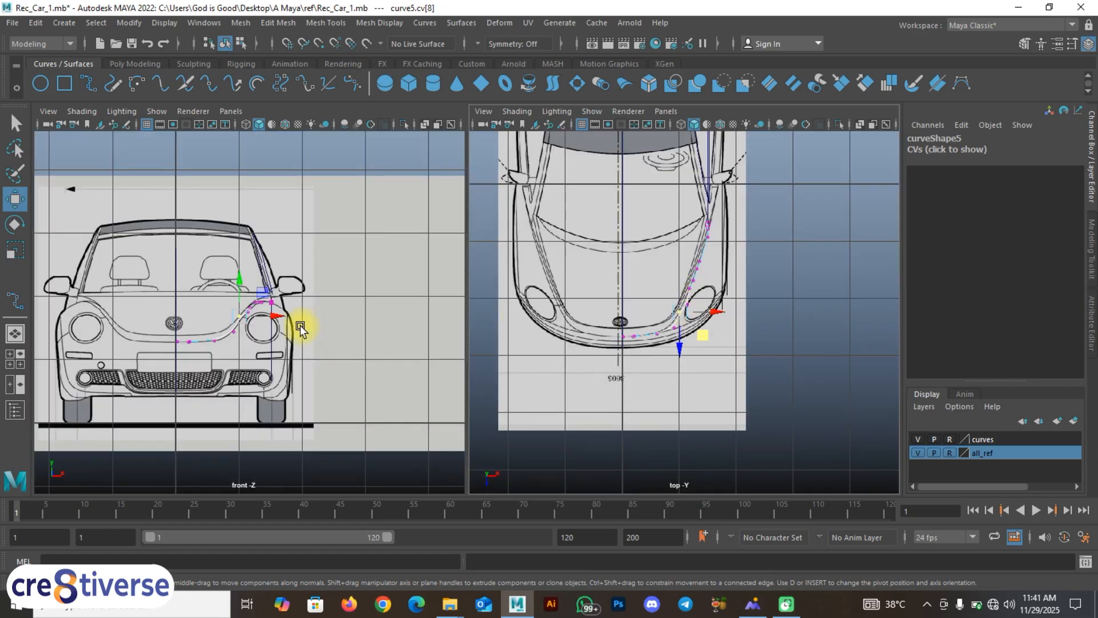
scroll(300, 330, "up", 3)
scroll(693, 285, "up", 8)
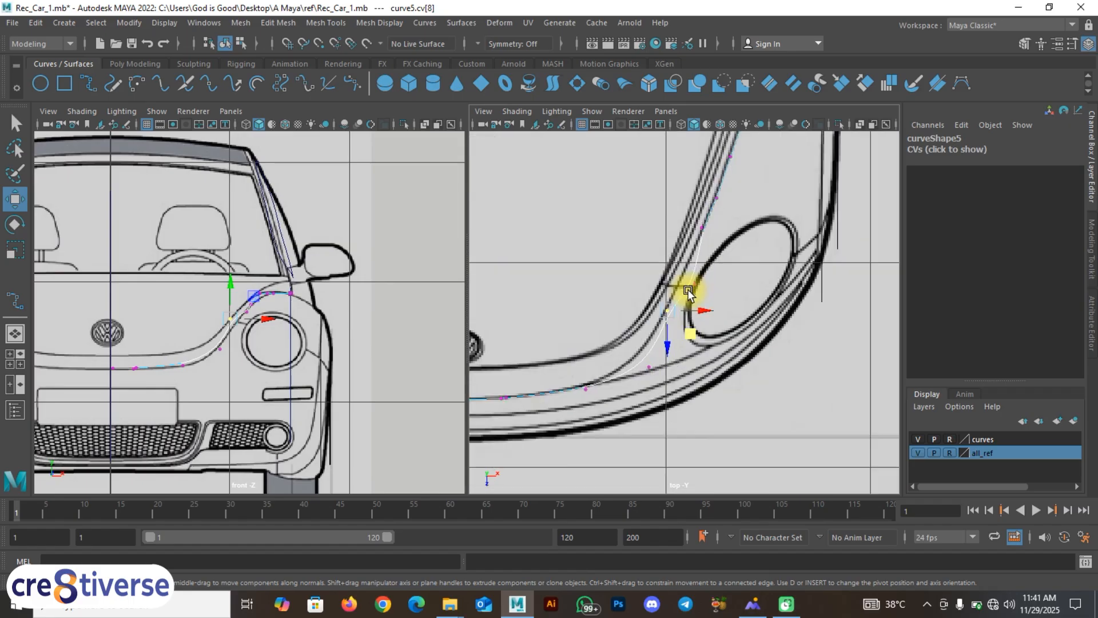
middle_click_drag(696, 279, 695, 281, "alt")
left_click_drag(697, 324, 696, 322)
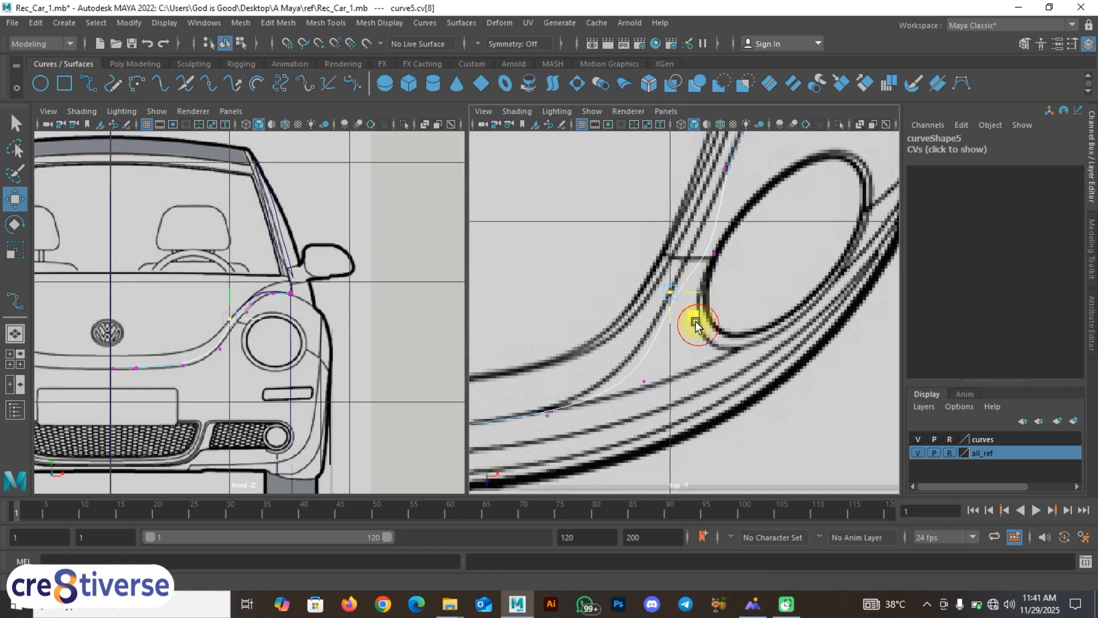
Step: Align the next control vertex beside the headlight with the top-view outline
left_click(645, 381)
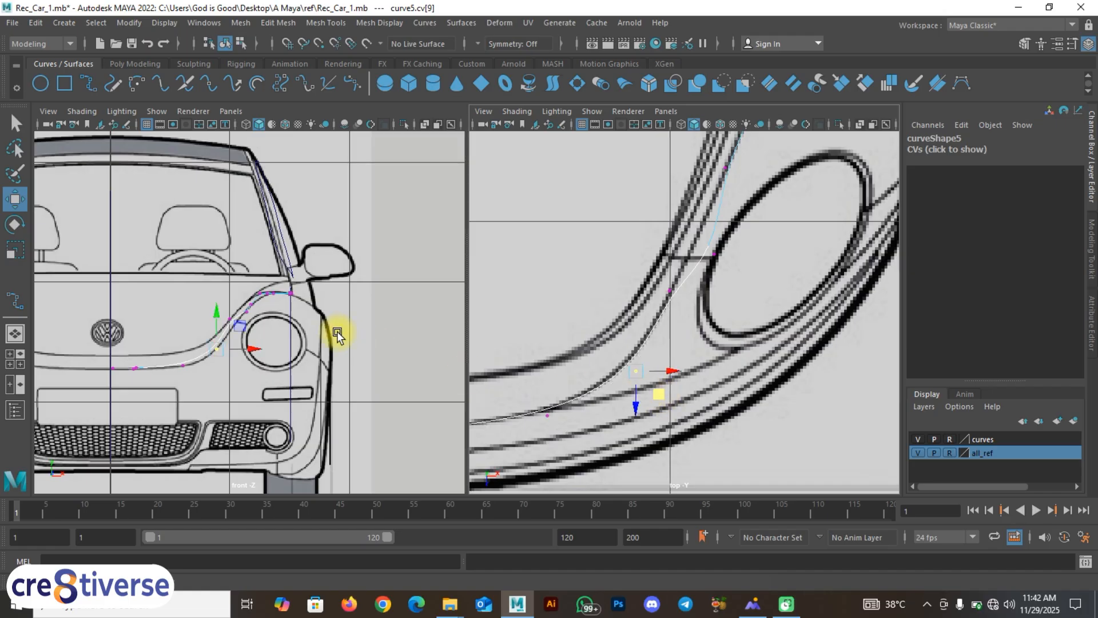
scroll(292, 328, "up", 5)
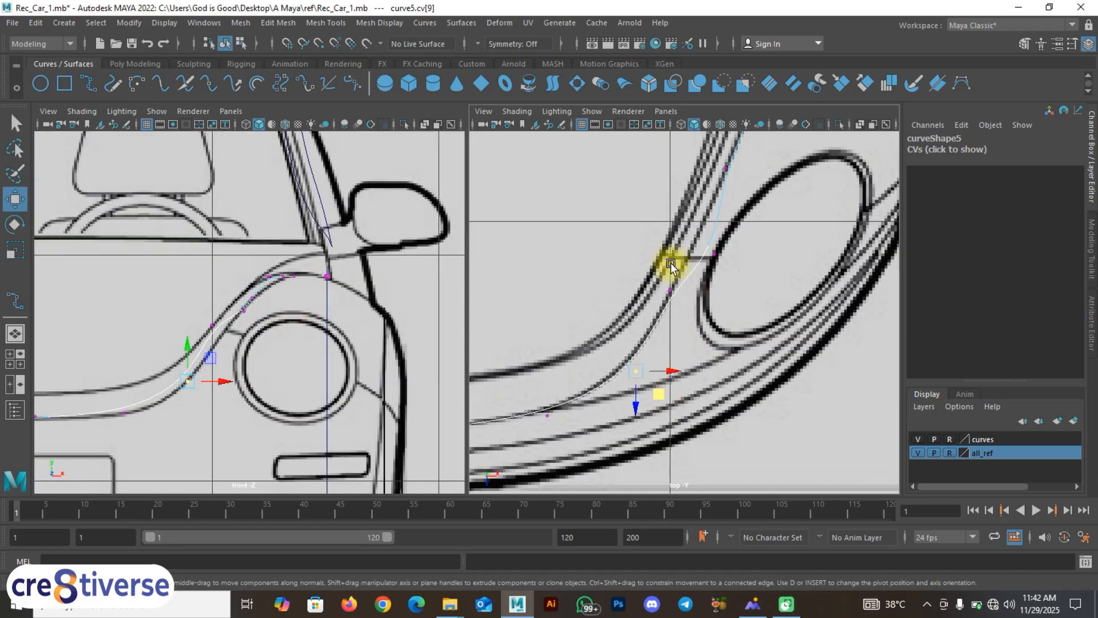
middle_click_drag(708, 272, 664, 320, "alt")
left_click_drag(690, 318, 670, 289)
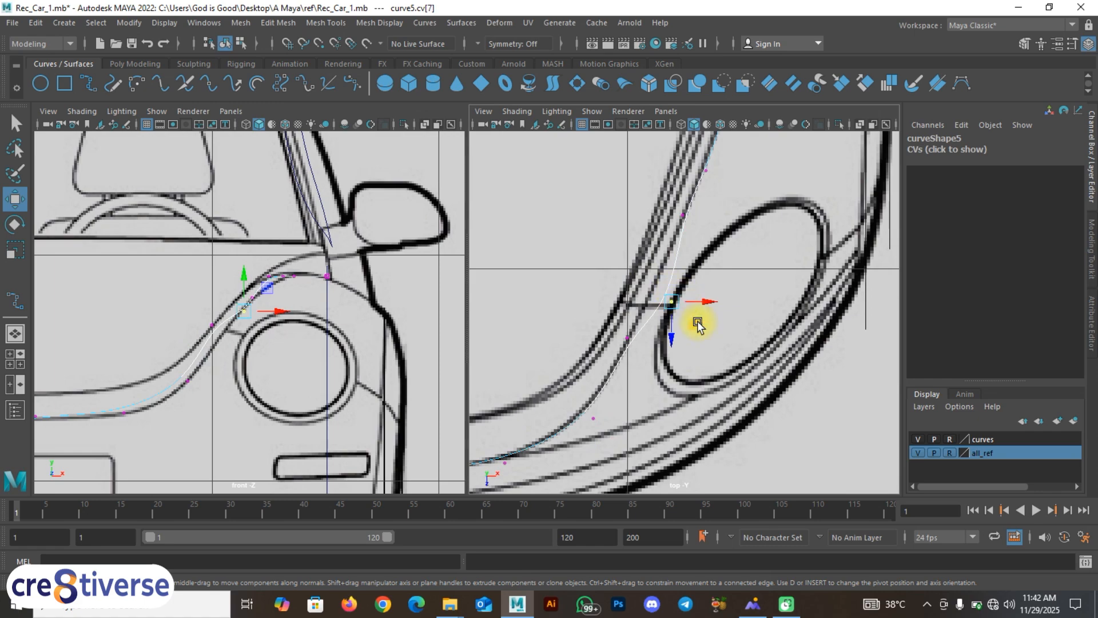
mouse_move(698, 324)
middle_mouse_down()
mouse_move(687, 304)
mouse_move(686, 356)
mouse_move(736, 204)
mouse_move(689, 370)
mouse_move(697, 315)
middle_mouse_up()
Step: Adjust the vertex at the top of the fender arch in the front view
scroll(293, 268, "up", 5)
middle_click_drag(257, 290, 264, 348, "alt")
middle_click_drag(718, 173, 675, 298, "alt")
left_click_drag(302, 235, 331, 269)
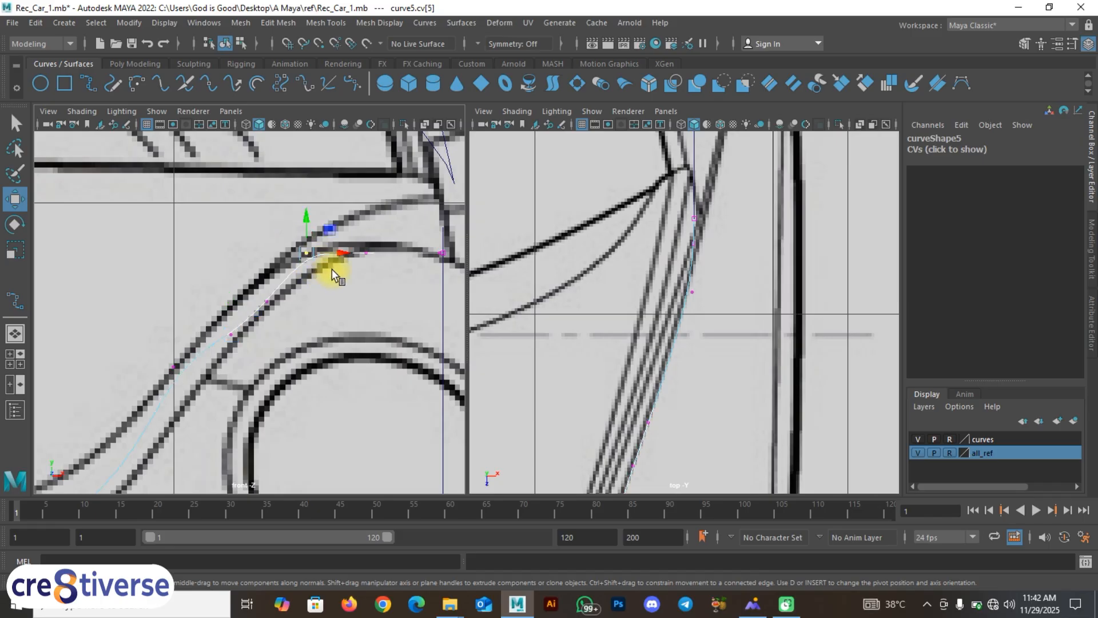
middle_click_drag(328, 229, 334, 243)
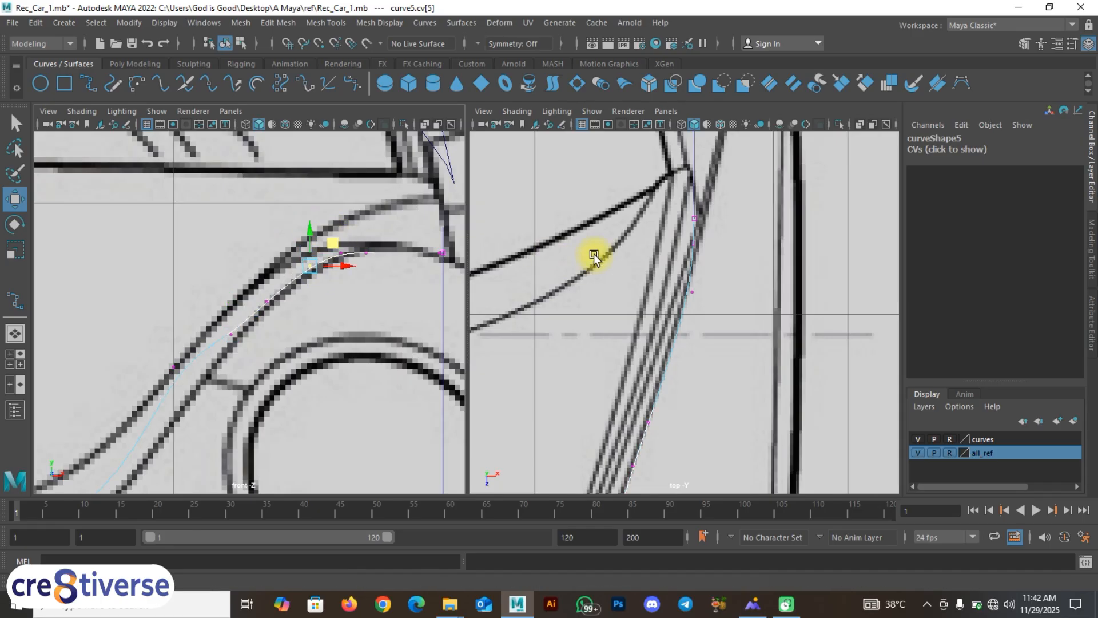
middle_click_drag(441, 269, 388, 225, "alt")
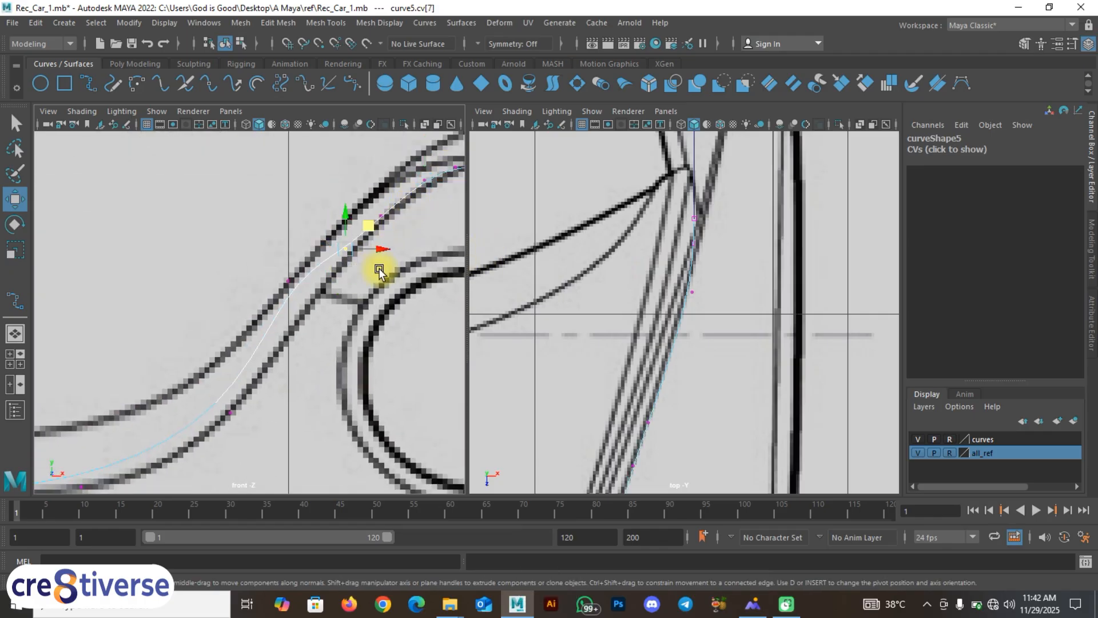
left_click(368, 231)
Step: Lower the last arch vertex down-right onto the fender line
middle_click_drag(676, 333, 722, 228, "alt")
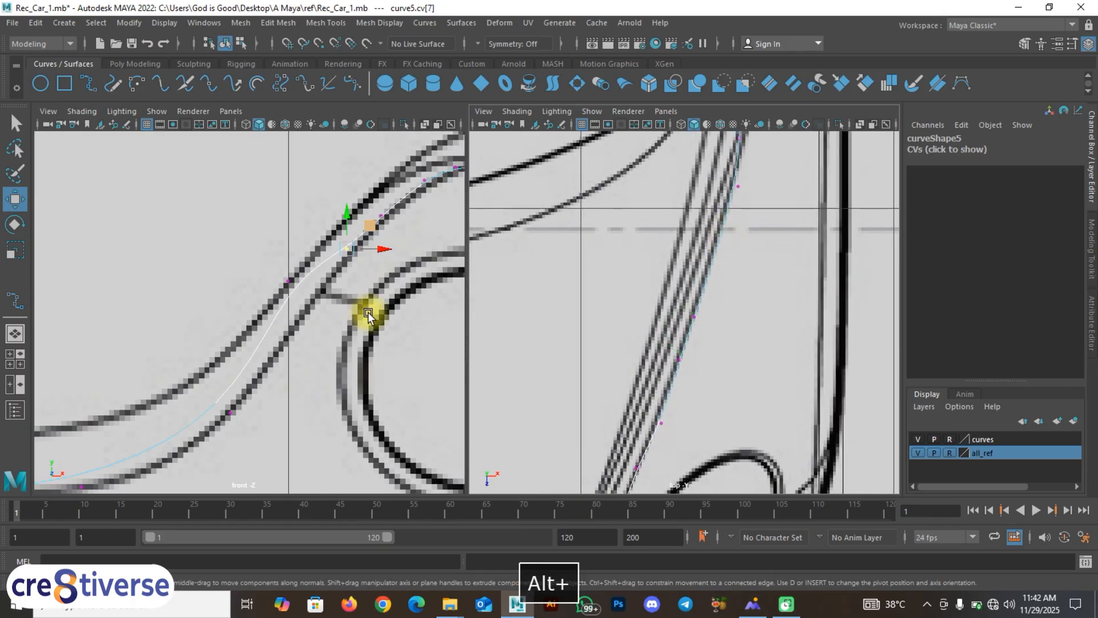
left_click_drag(268, 266, 335, 305)
left_click_drag(313, 269, 333, 289)
middle_click_drag(695, 351, 871, 40, "alt")
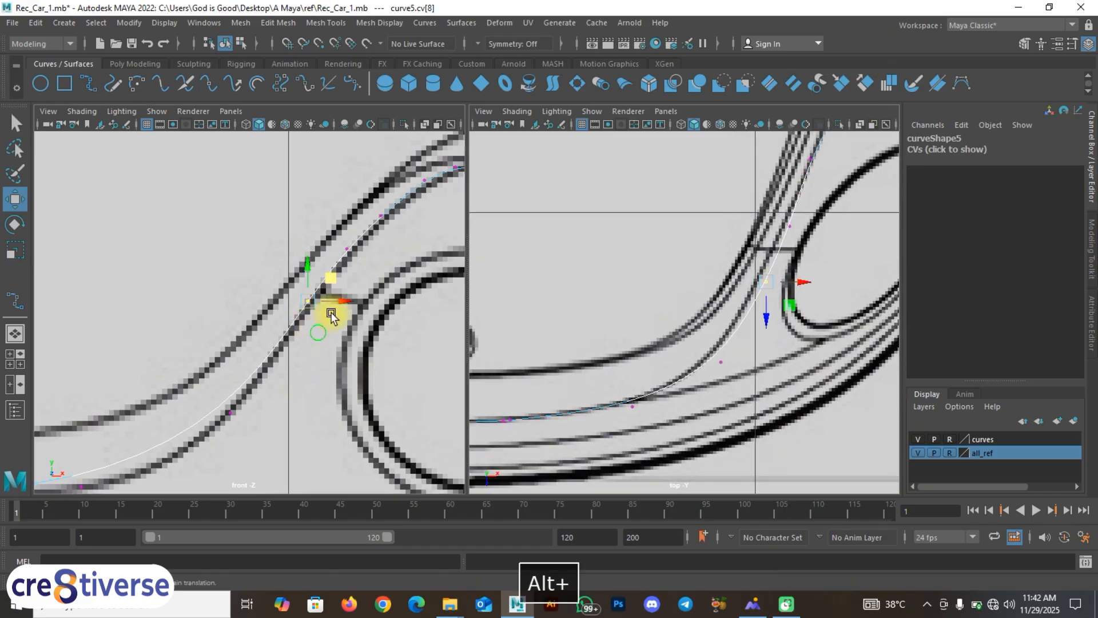
middle_click_drag(331, 312, 449, 240, "alt")
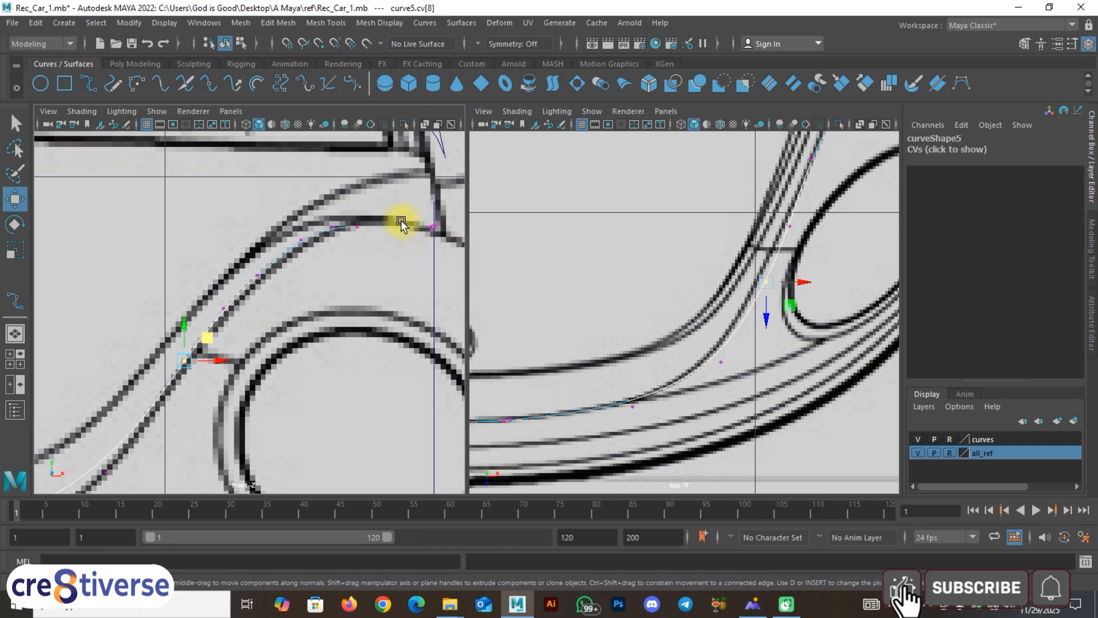
Step: Pan the front and top views to frame the headlight and front fender area
scroll(655, 242, "down", 5)
scroll(655, 243, "up", 8)
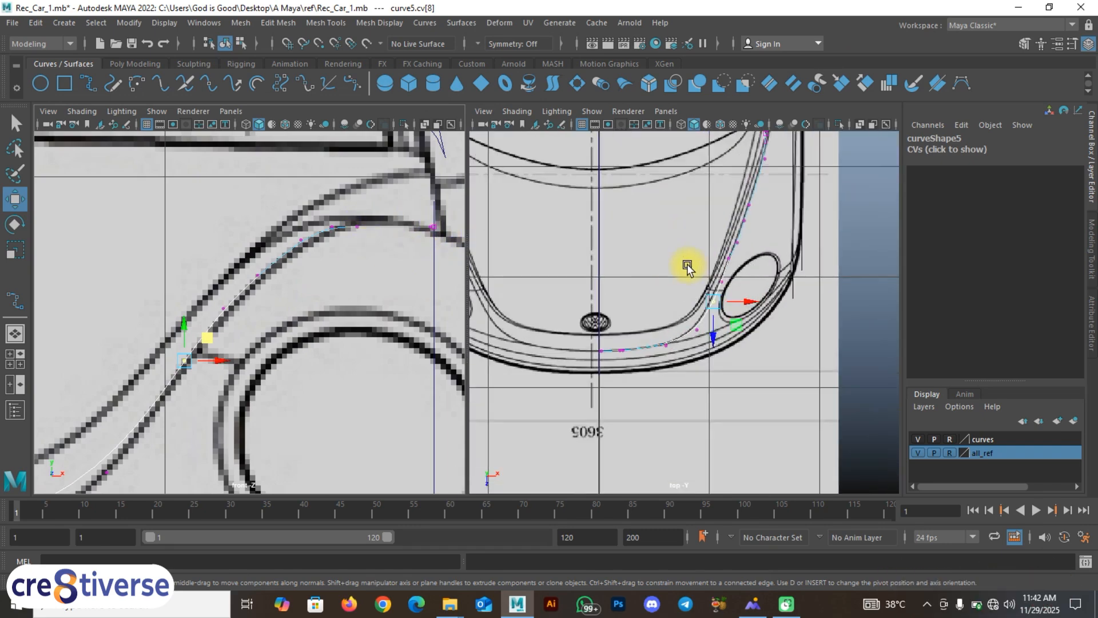
middle_click_drag(703, 287, 700, 309, "alt")
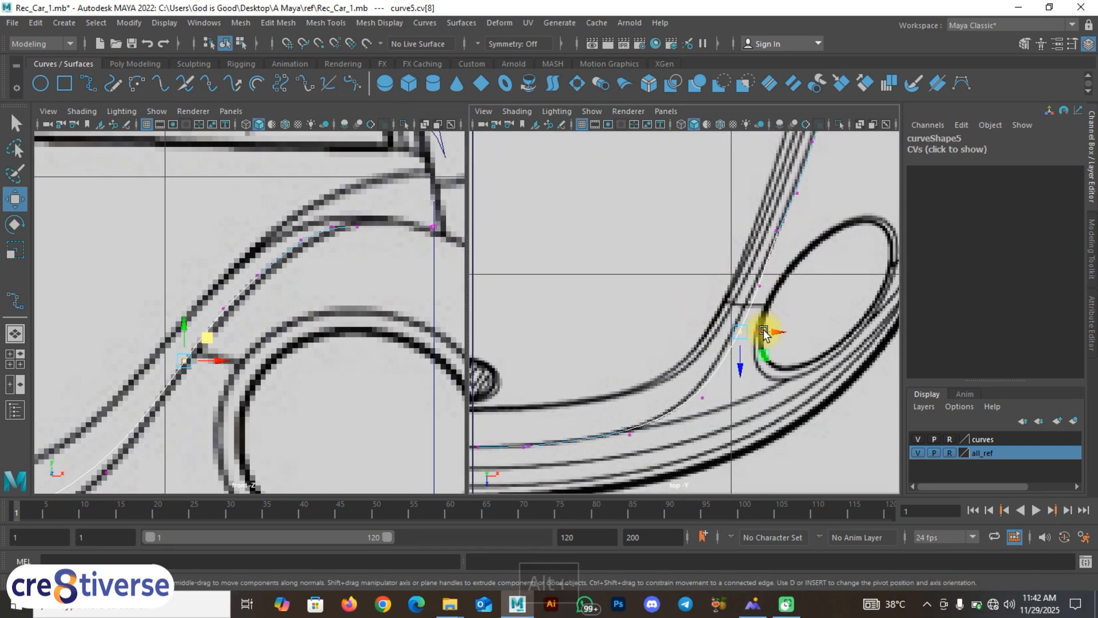
middle_click_drag(605, 431, 730, 418, "alt")
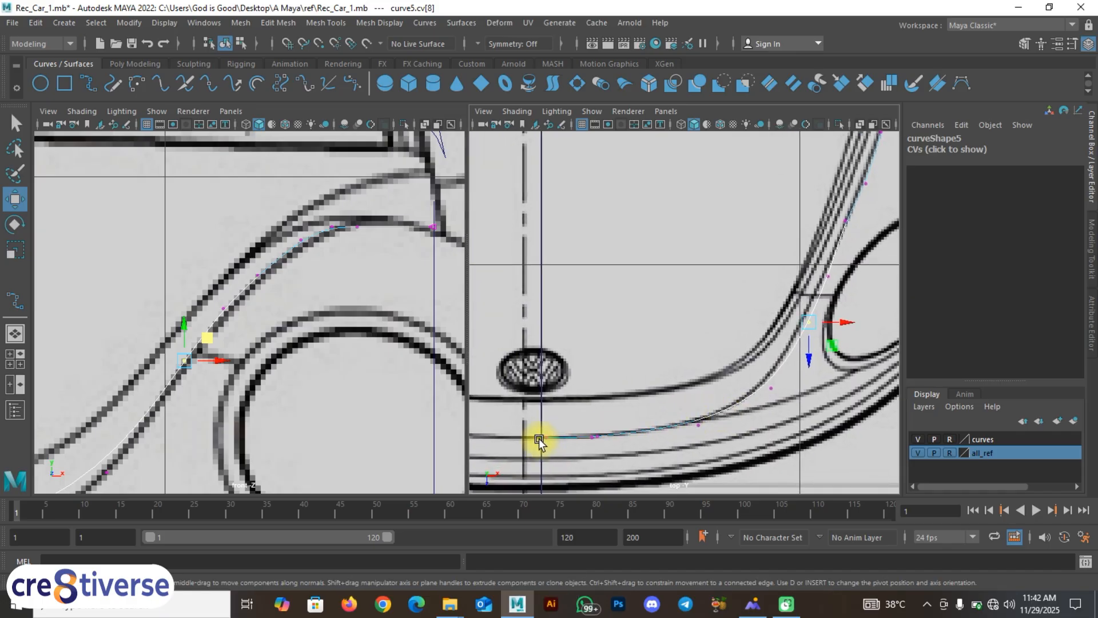
middle_click_drag(278, 354, 364, 275, "alt")
middle_click_drag(714, 418, 629, 430, "alt")
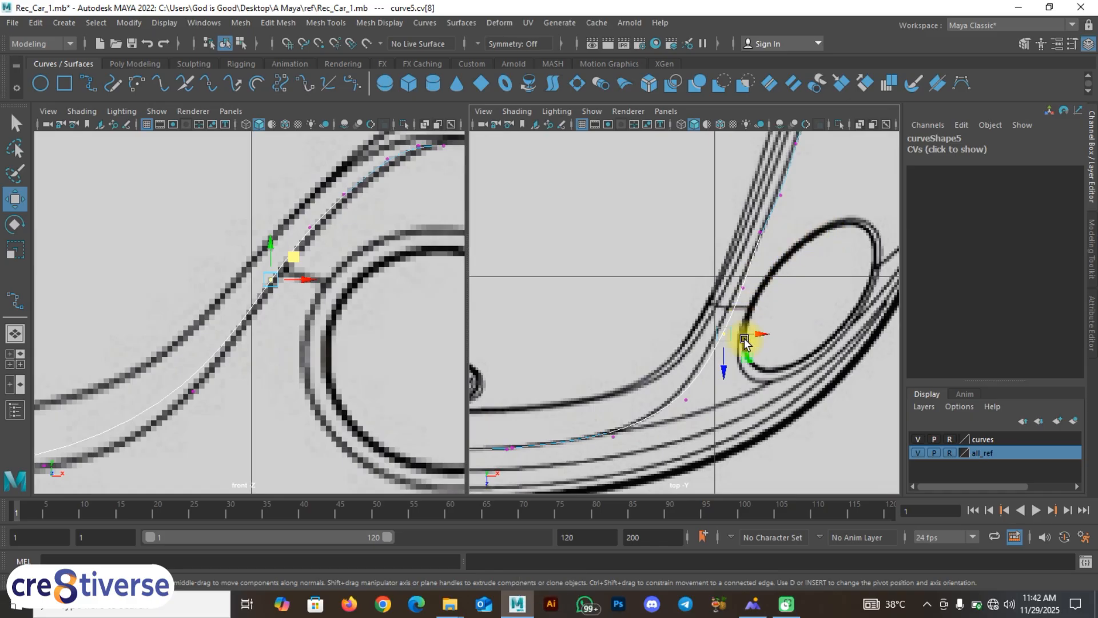
middle_click_drag(588, 343, 707, 277, "alt")
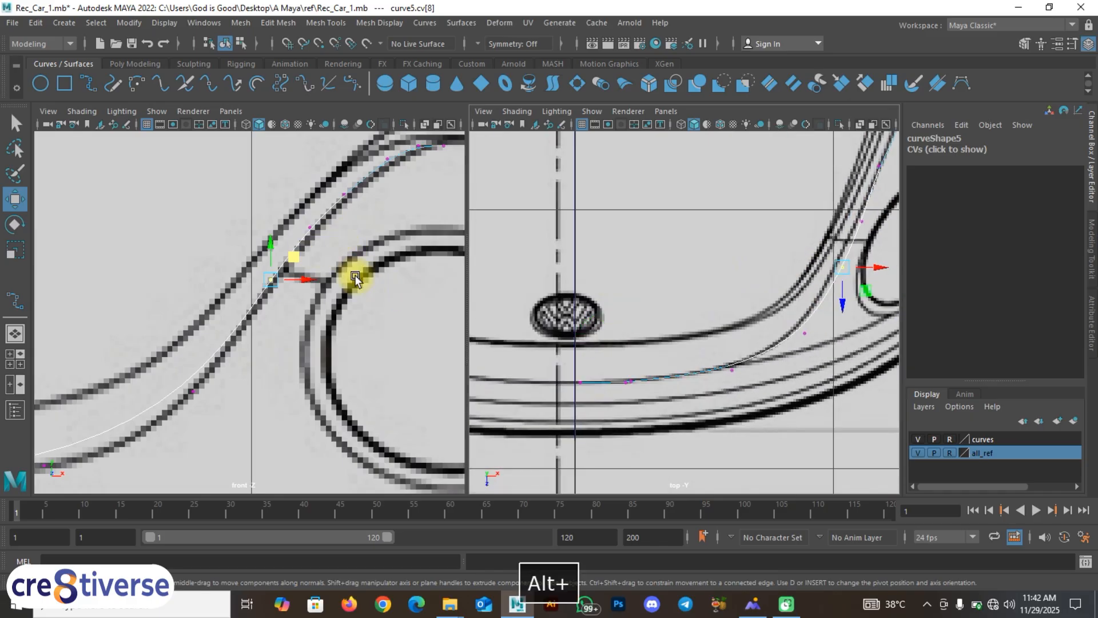
middle_click_drag(314, 319, 422, 275, "alt")
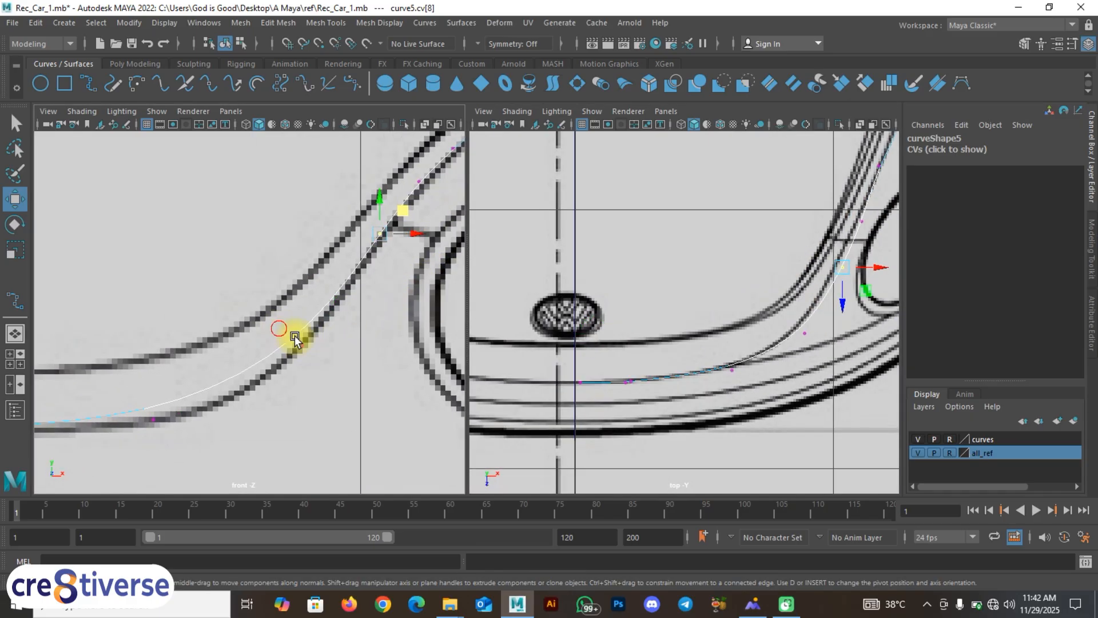
Step: Move curve5's CVs 9 and 10 onto the bumper line below the headlight, then maximise the top view
left_click_drag(295, 338, 332, 339)
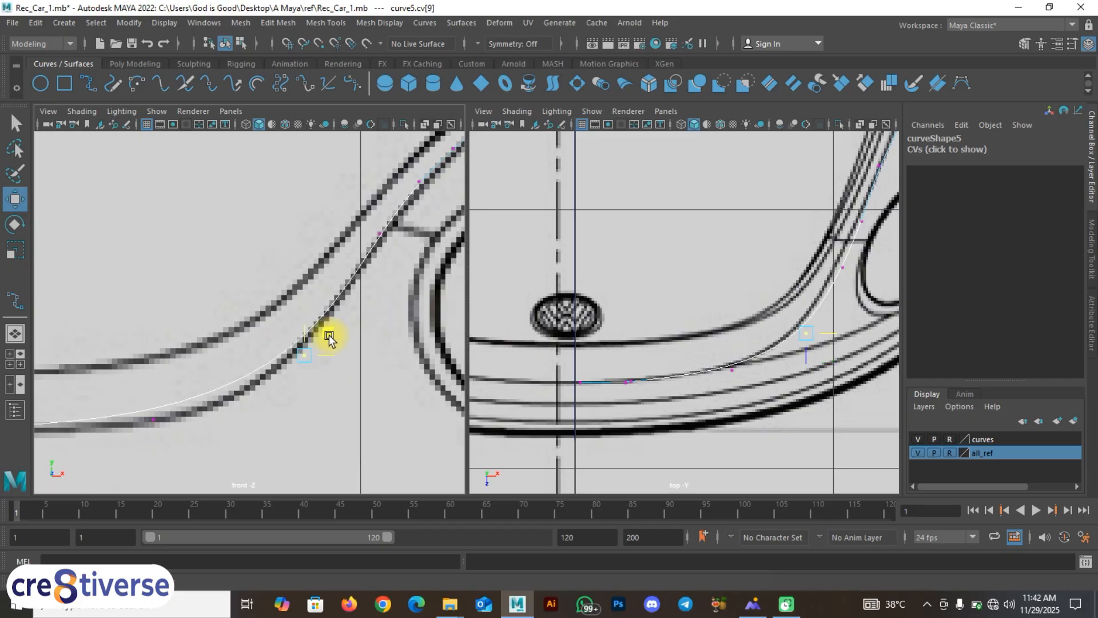
middle_click_drag(265, 355, 294, 323, "alt")
left_click_drag(255, 361, 254, 359)
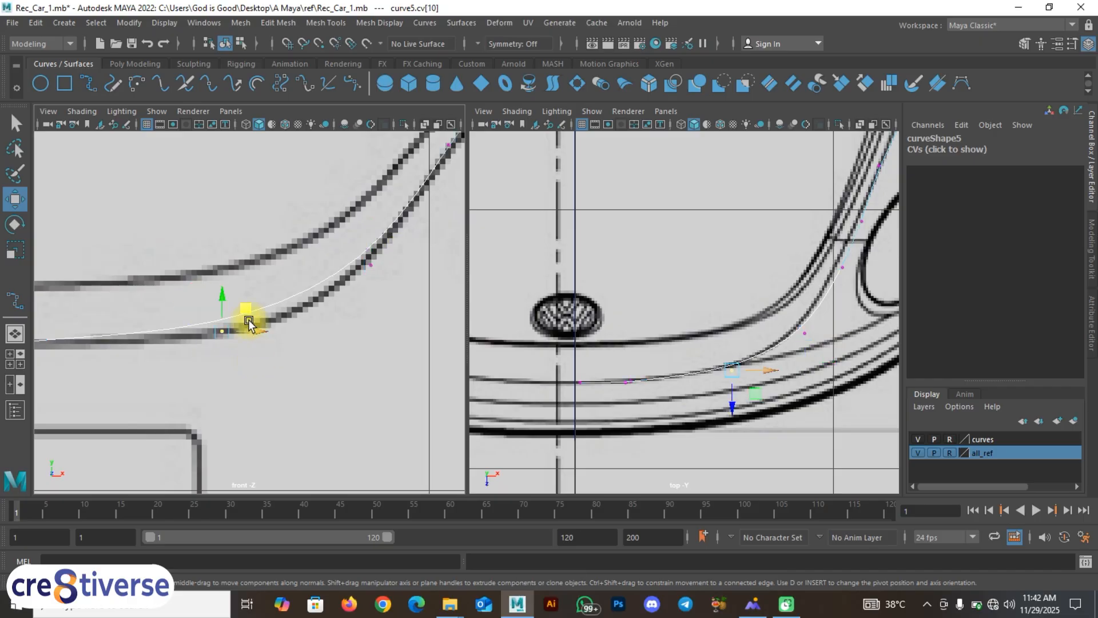
left_click_drag(246, 315, 288, 317)
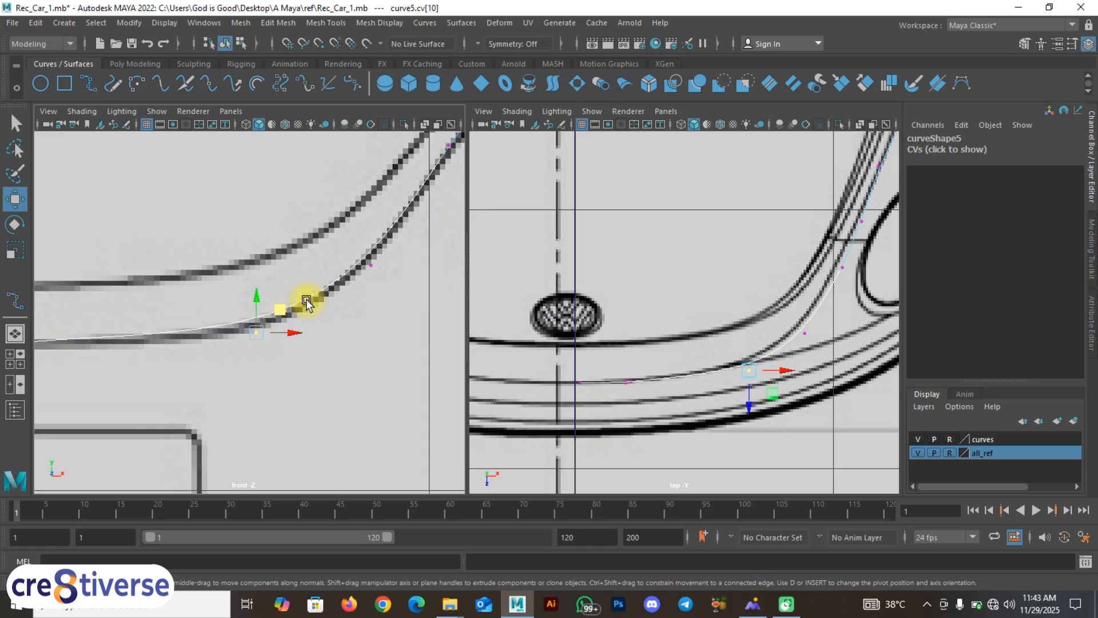
scroll(305, 309, "down", 5)
scroll(306, 317, "up", 3)
scroll(307, 322, "up", 2)
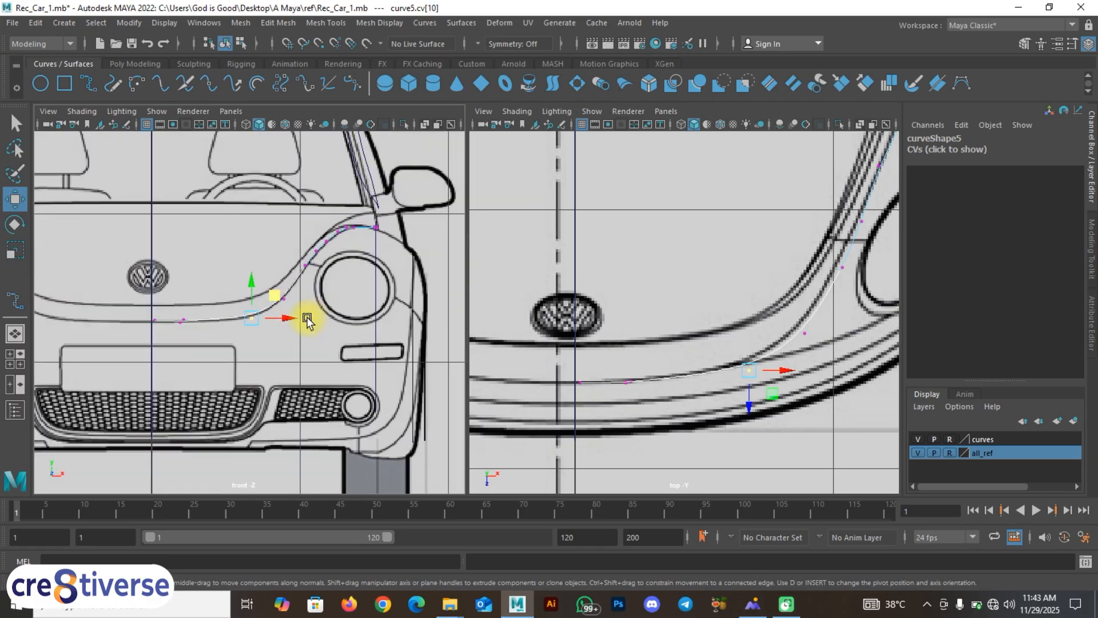
scroll(793, 346, "down", 4)
scroll(767, 270, "up", 5)
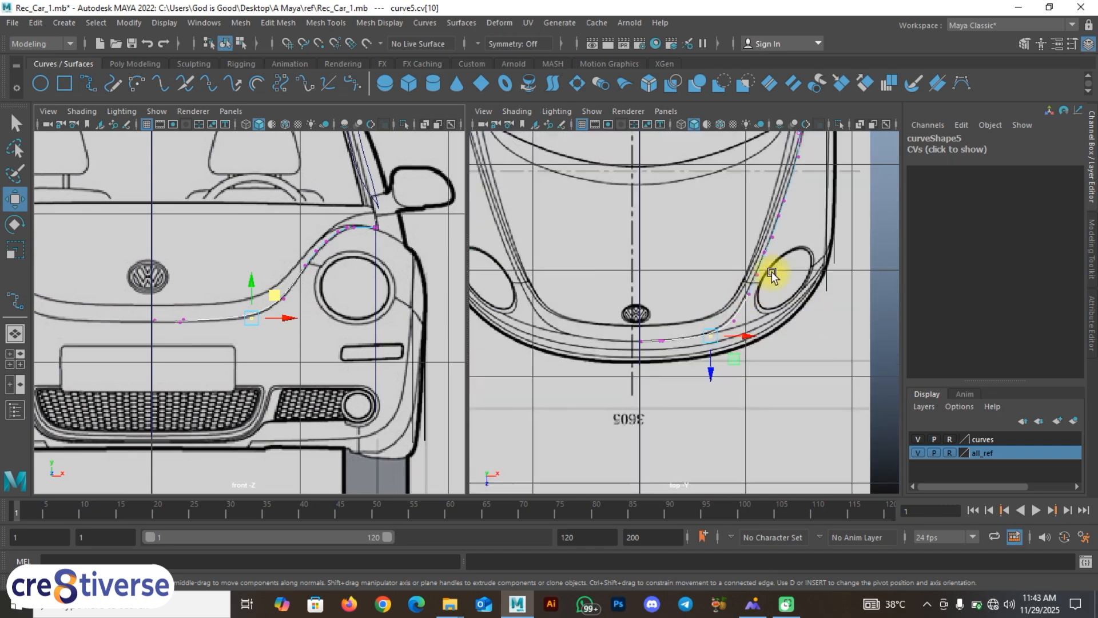
key("space")
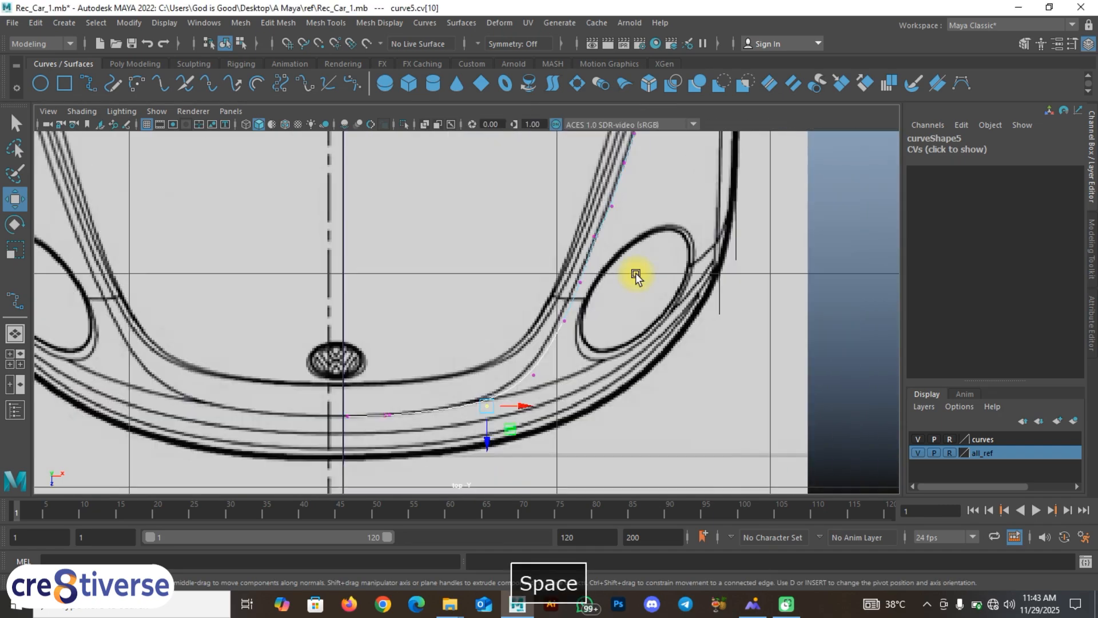
Step: Maximise the perspective view, orbit the car, and hide the all_ref blueprint layer
left_click(15, 359)
key("space")
left_click_drag(684, 248, 633, 286, "alt")
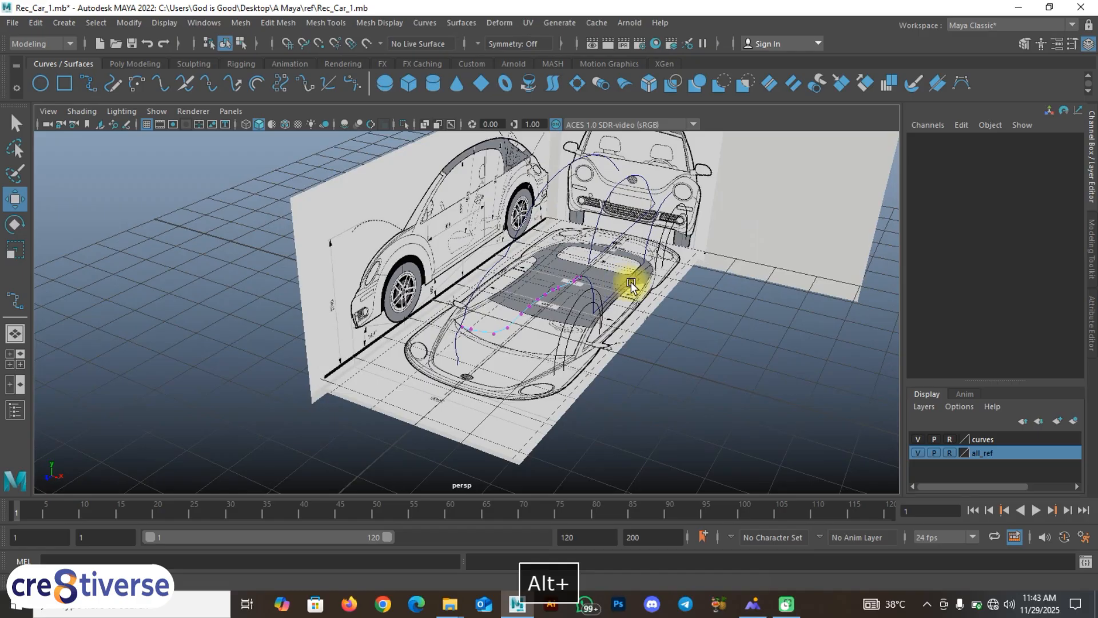
left_click(918, 452)
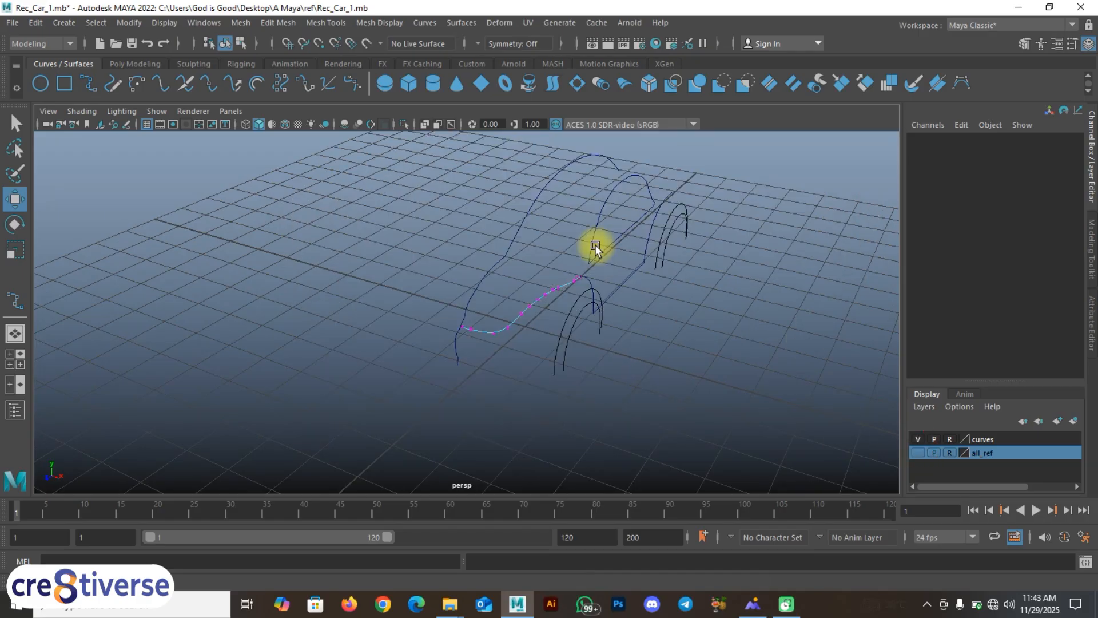
Step: Orbit the curves in object mode, then restore four views with the all_ref blueprints visible
right_click_drag(596, 246, 646, 227)
left_click(646, 355)
left_click_drag(645, 354, 383, 351, "alt")
left_click_drag(303, 275, 434, 293, "alt")
key("space")
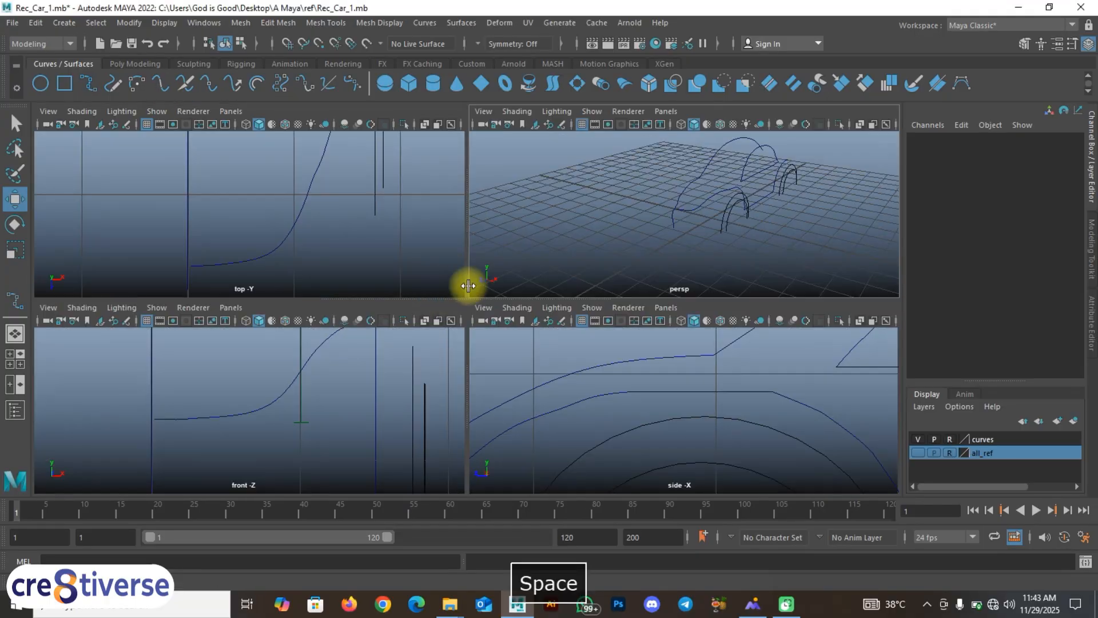
left_click(918, 453)
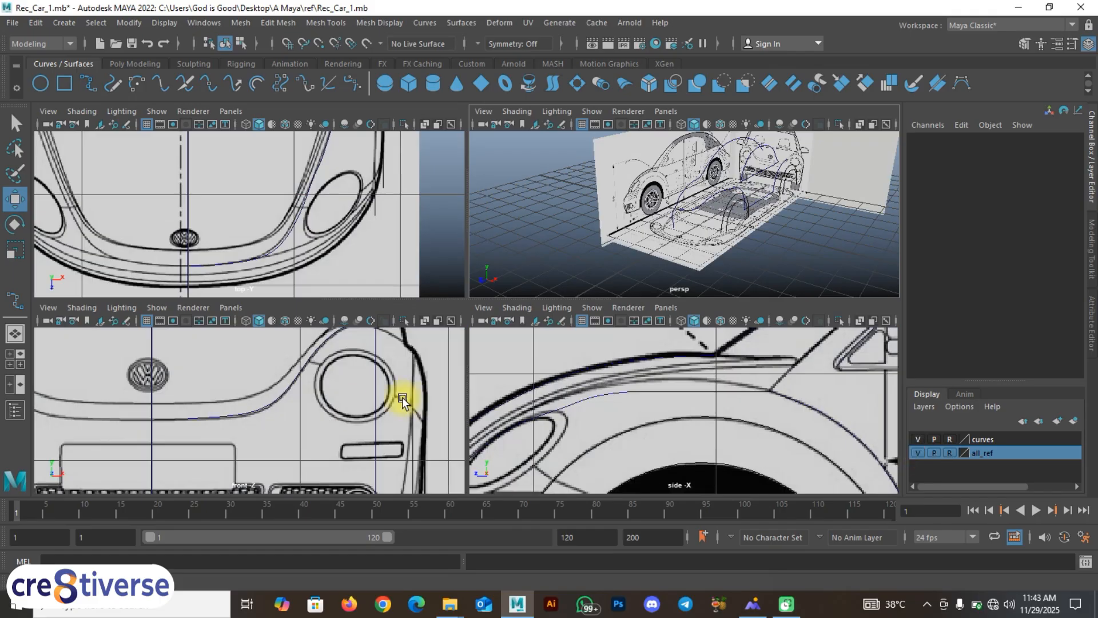
Step: Maximise the front view and select curve5's end control point in Control Vertex mode
key("space")
middle_click_drag(259, 402, 387, 336, "alt")
scroll(387, 335, "up", 1)
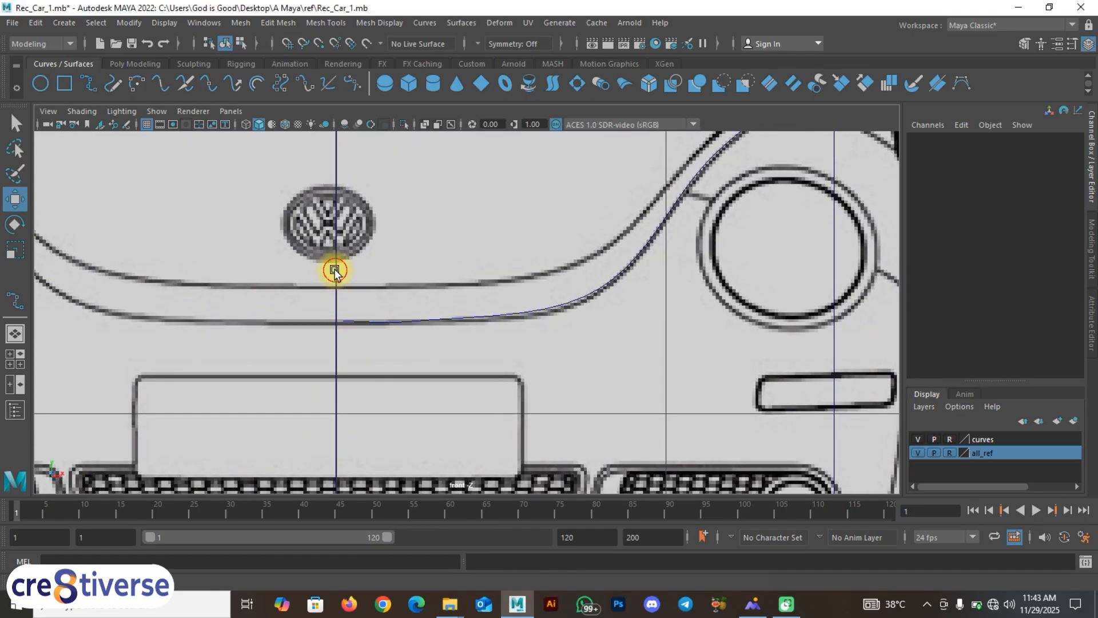
left_click(336, 270)
scroll(368, 325, "up", 2)
left_click(353, 327)
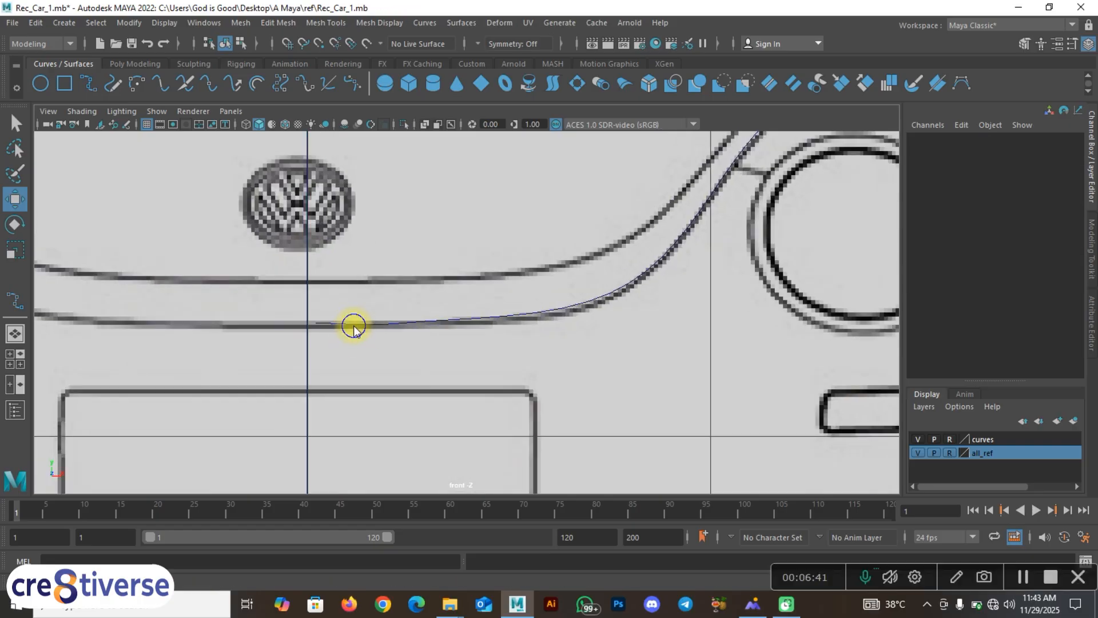
right_click_drag(354, 327, 318, 265)
right_click_drag(298, 322, 348, 324, "alt")
middle_click_drag(348, 324, 444, 323, "alt")
scroll(432, 338, "up", 2)
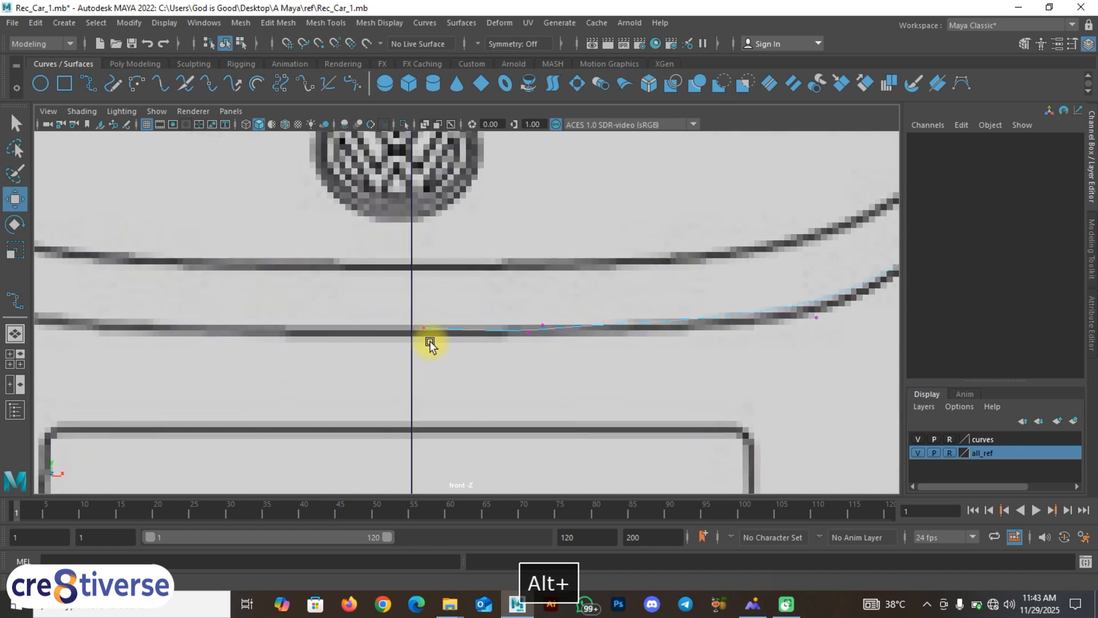
left_click_drag(437, 322, 416, 346)
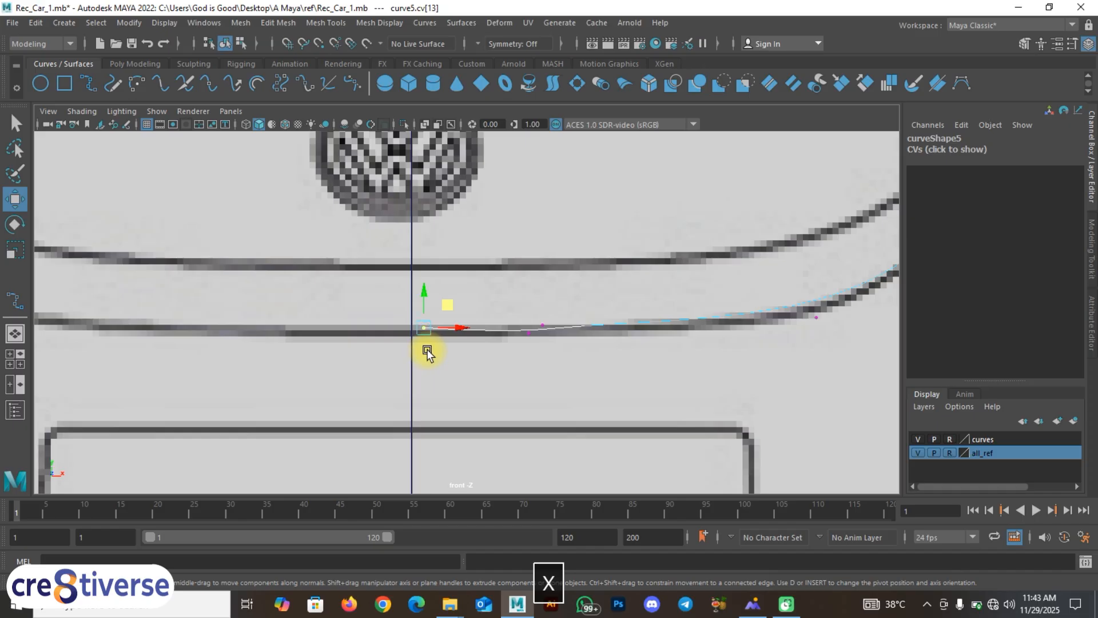
Step: Return curve5 to object mode and check the vertical centerline curve beneath the VW logo
scroll(428, 353, "down", 10)
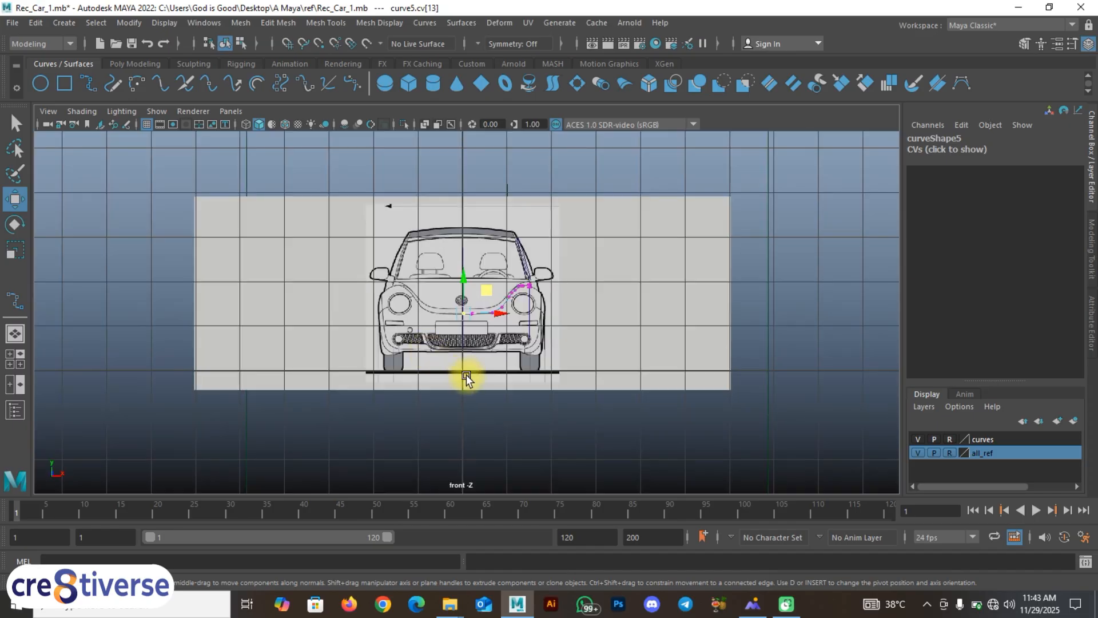
scroll(465, 375, "up", 10)
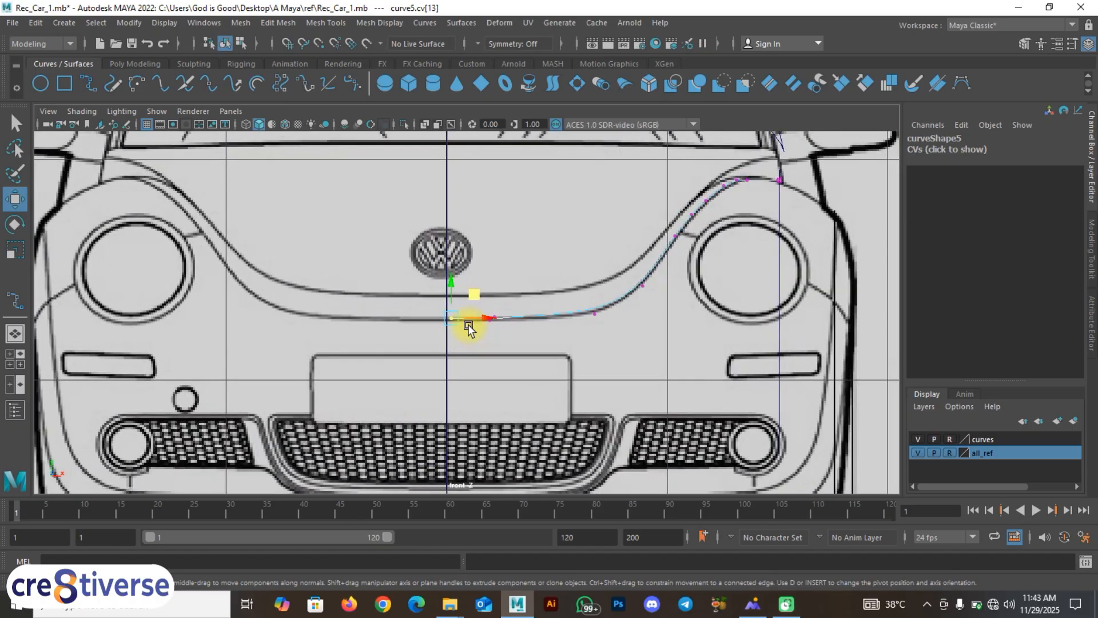
scroll(468, 327, "up", 2)
right_click_drag(459, 266, 513, 247)
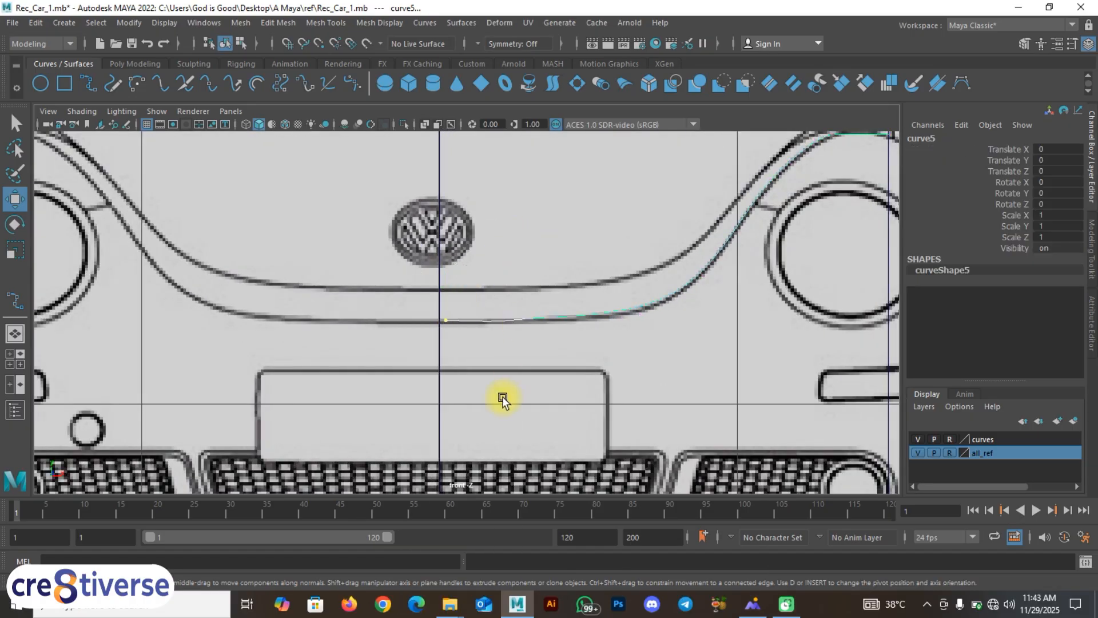
scroll(474, 407, "down", 8)
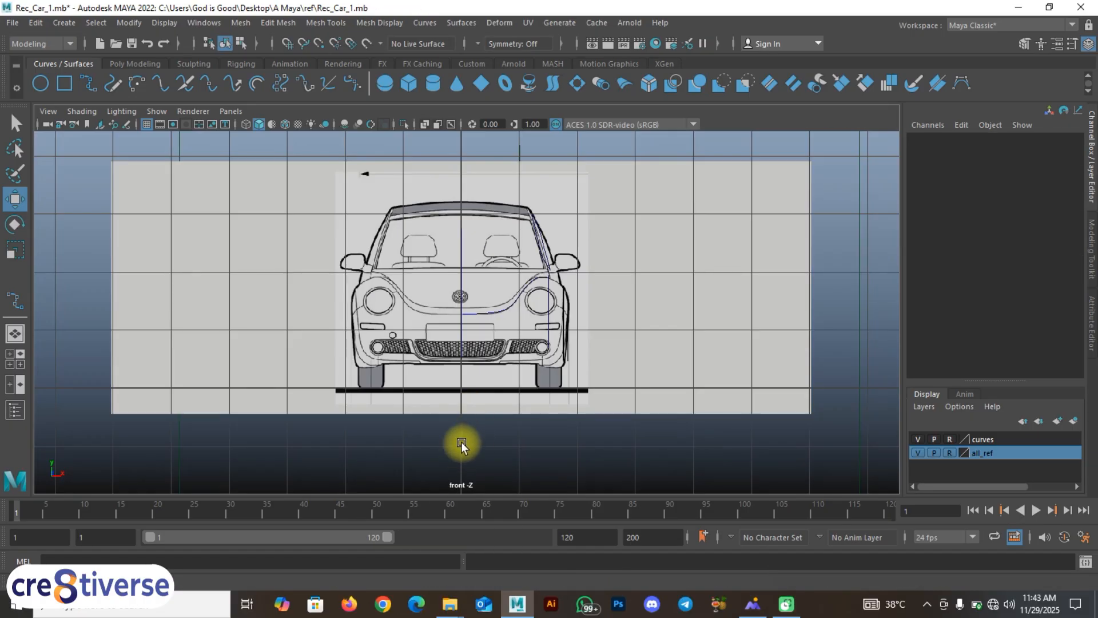
scroll(490, 356, "up", 5)
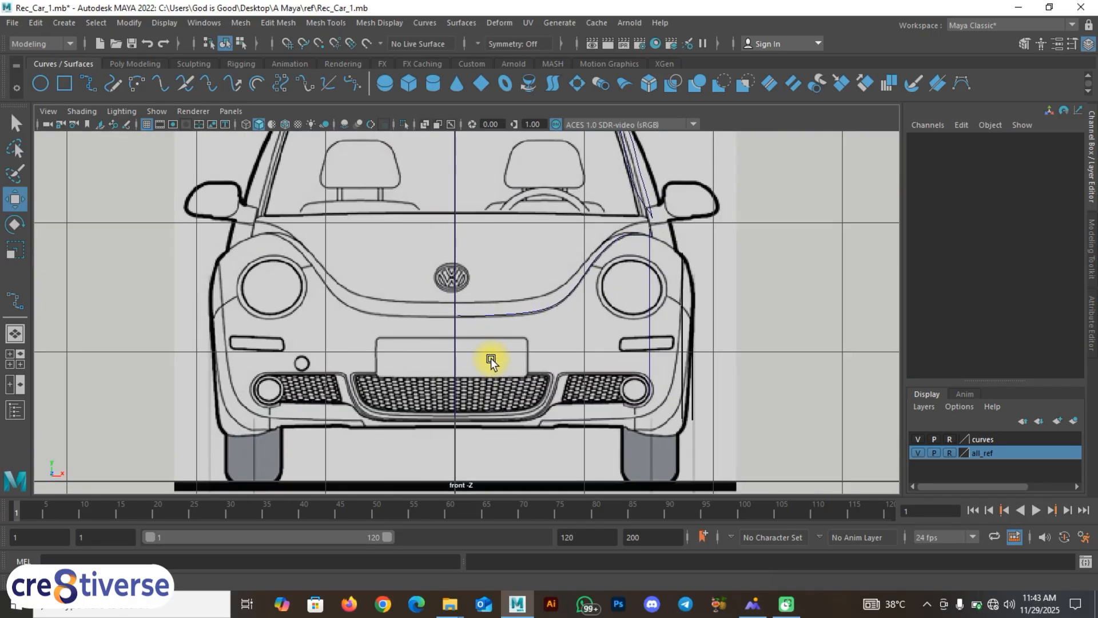
scroll(490, 360, "up", 6)
left_click(438, 308)
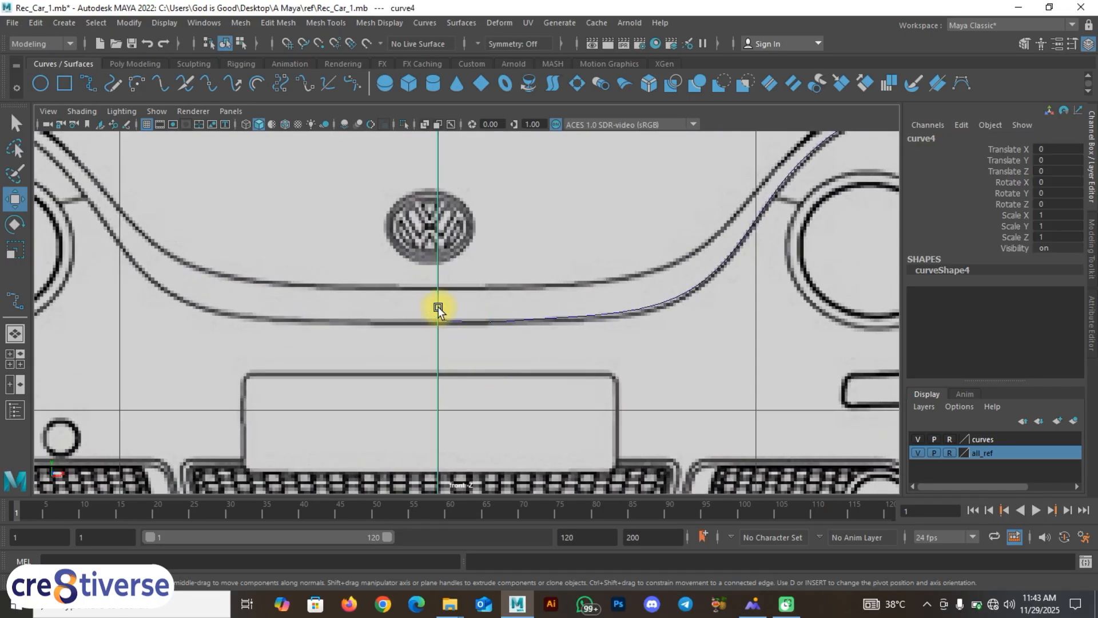
scroll(443, 240, "down", 8)
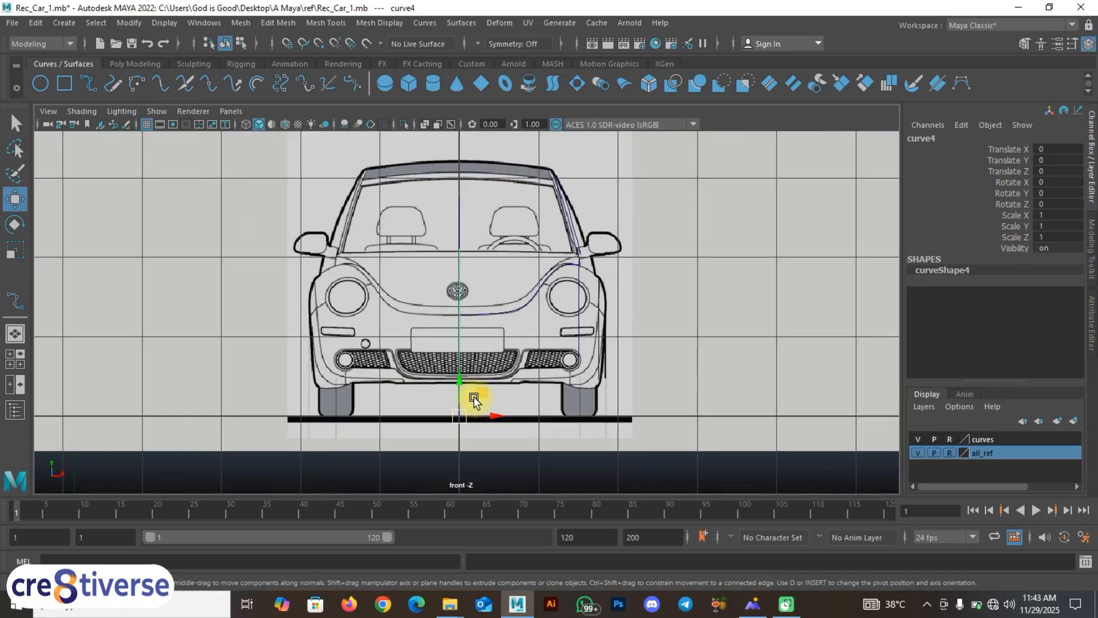
scroll(473, 397, "up", 8)
left_click(461, 314)
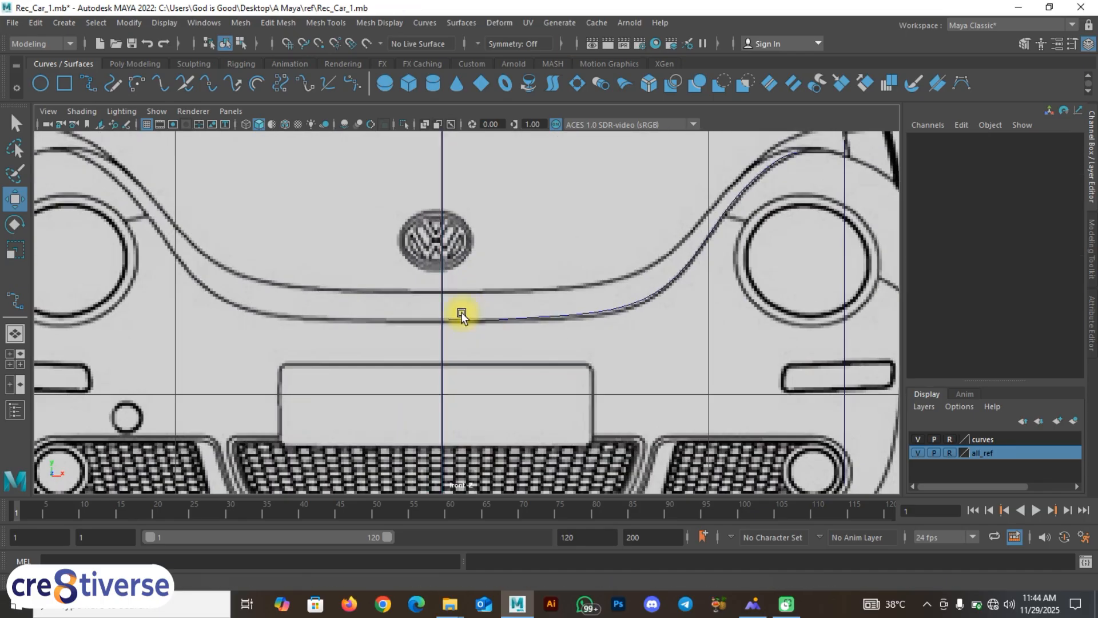
Step: Reselect curve5's end control point cv[13] and hold C to snap it to curves
scroll(462, 318, "up", 2)
left_click(462, 320)
right_click_drag(459, 267, 390, 265)
scroll(454, 337, "up", 2)
left_click_drag(440, 320, 421, 337)
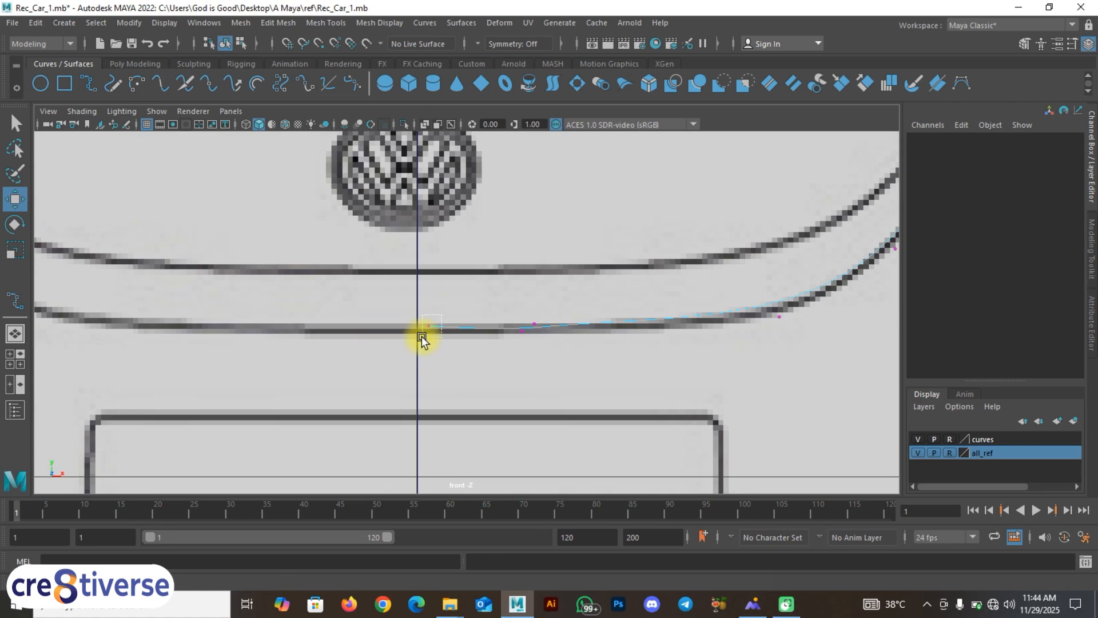
key("c")
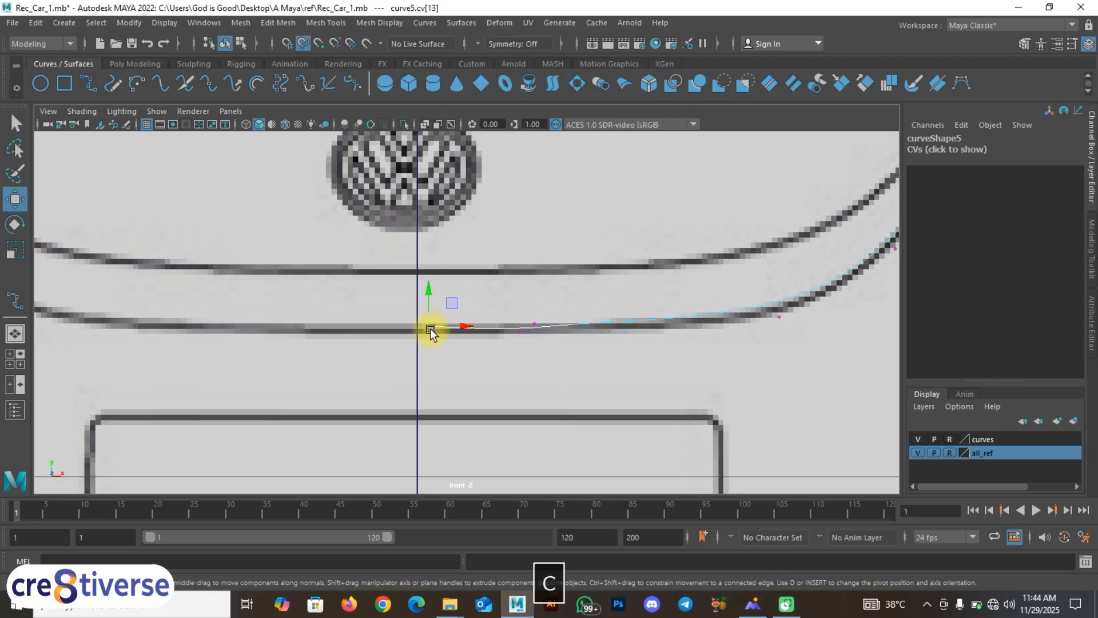
Step: Drag the bumper curve's end CV onto the blueprint's lower-edge line, then return to object mode and deselect
mouse_move(430, 329)
middle_mouse_down()
mouse_move(418, 350)
mouse_move(418, 325)
middle_mouse_up()
right_click_drag(421, 319, 481, 248)
key("w")
left_click(494, 376)
Step: Maximise the perspective view and orbit around the car's curve cage
scroll(541, 366, "down", 12)
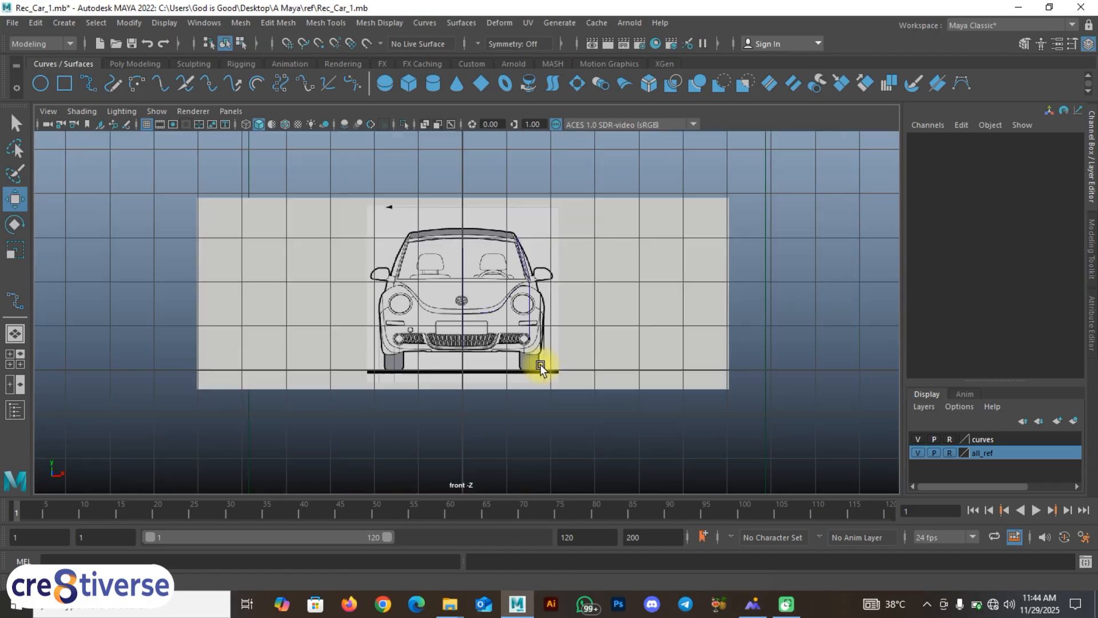
key("space")
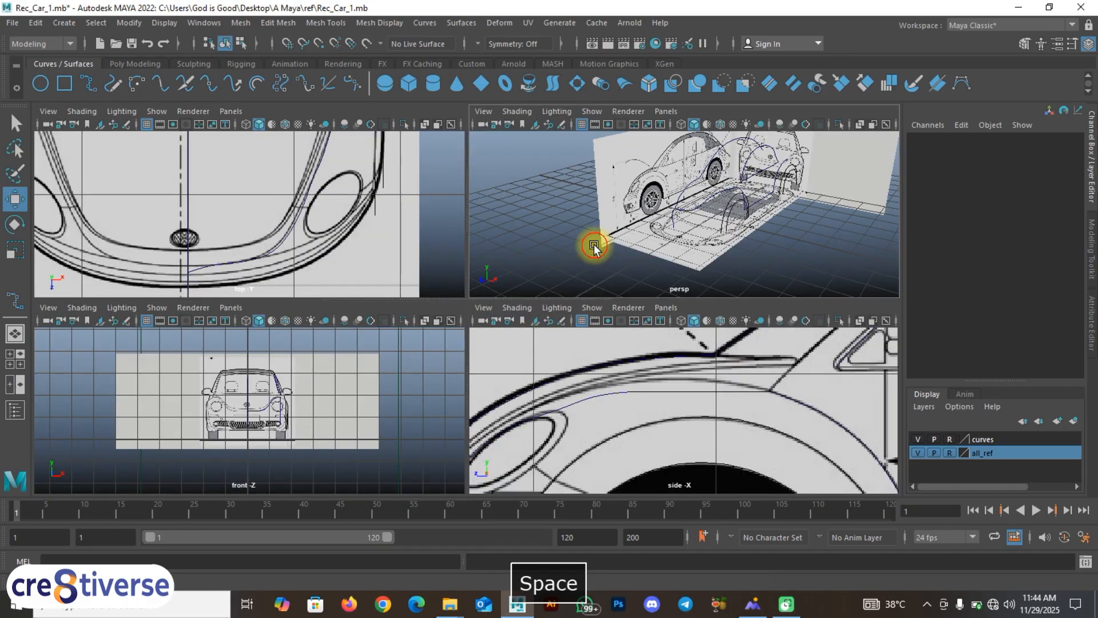
key("space")
left_click_drag(503, 312, 458, 389, "alt")
Step: Turn off visibility of the all_ref layer and orbit to inspect the bare curve cage
left_click(921, 454)
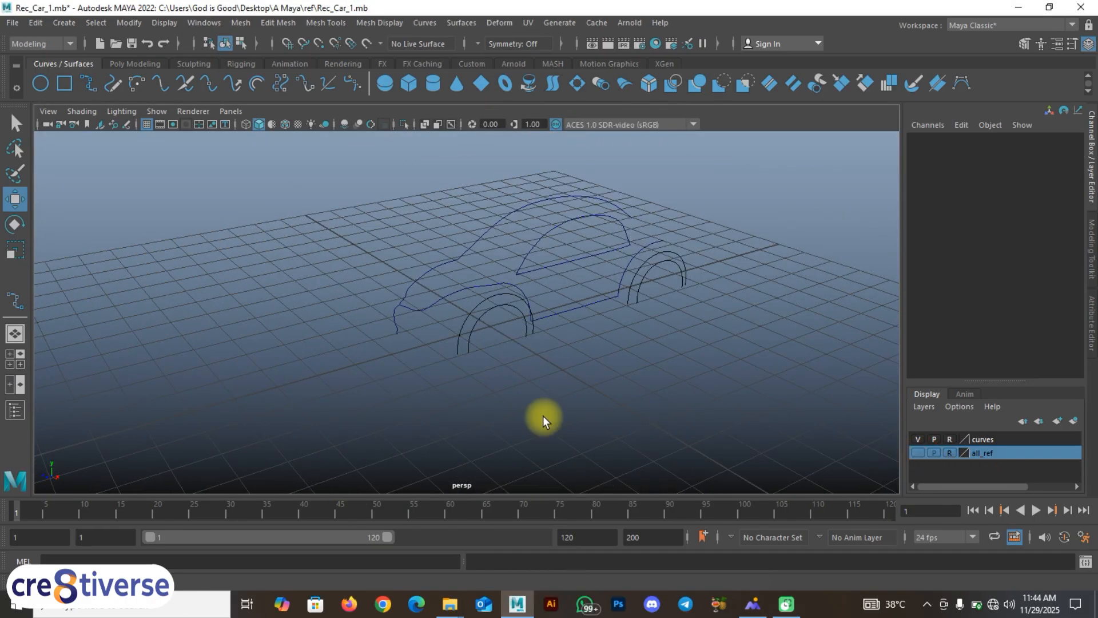
left_click_drag(543, 416, 534, 437, "alt")
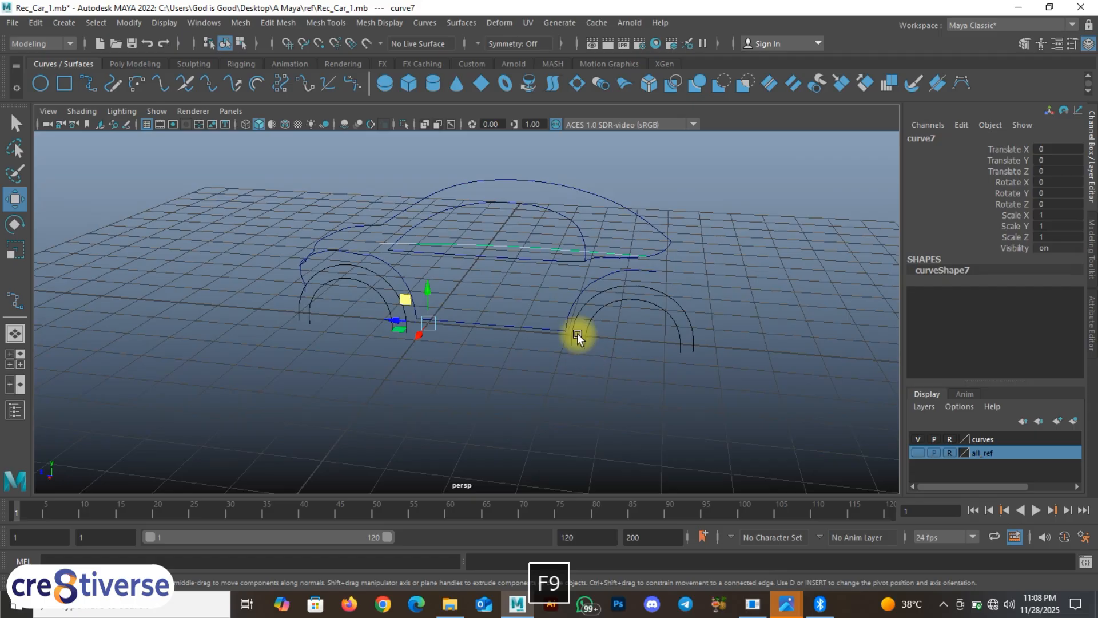
key("space")
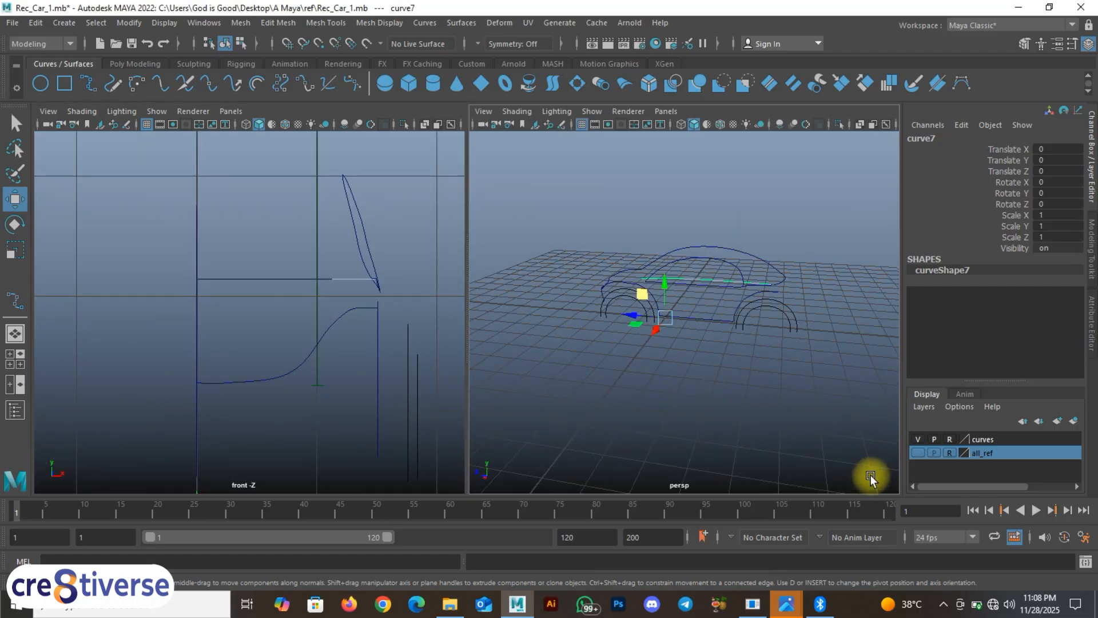
key("space")
key("F9")
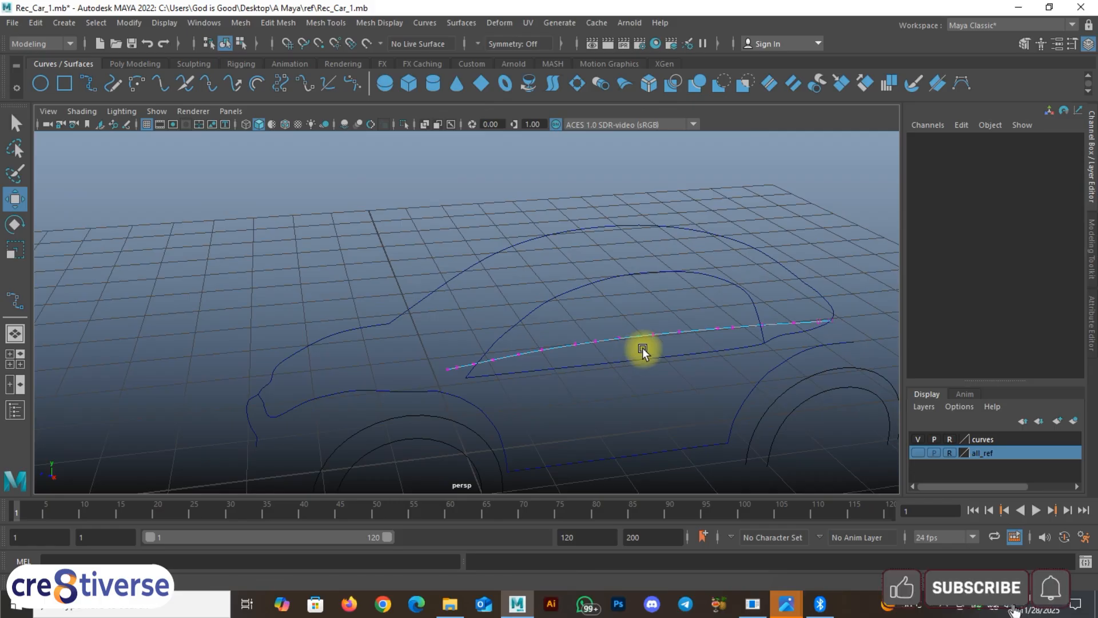
mouse_move(530, 368)
left_mouse_down("alt")
mouse_move(538, 326)
mouse_move(540, 361)
left_mouse_up("alt")
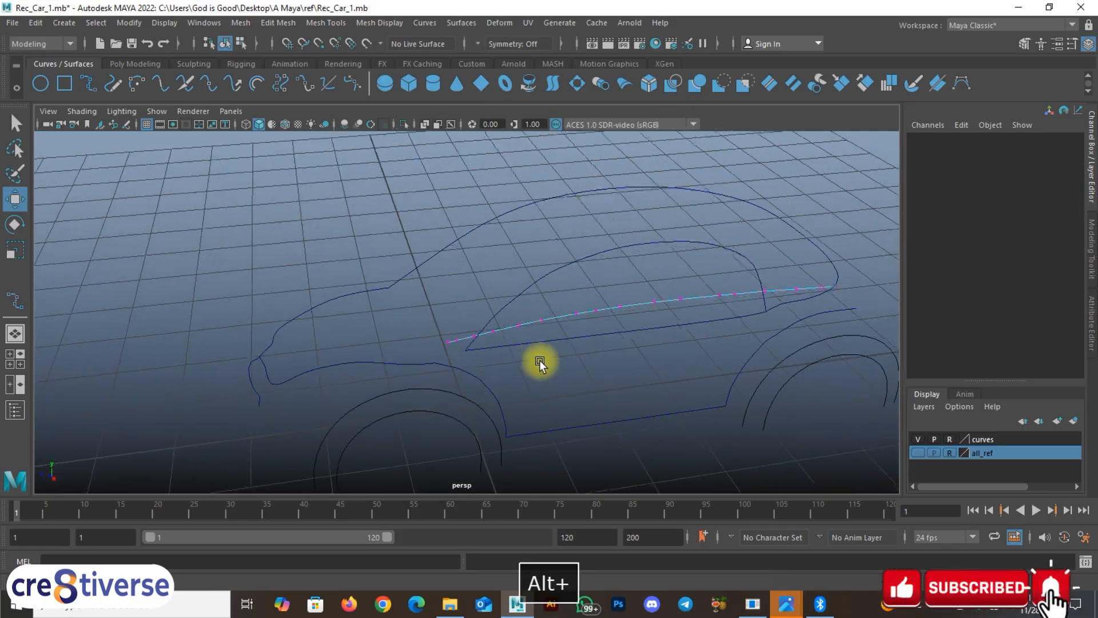
left_click_drag(519, 319, 538, 316, "alt")
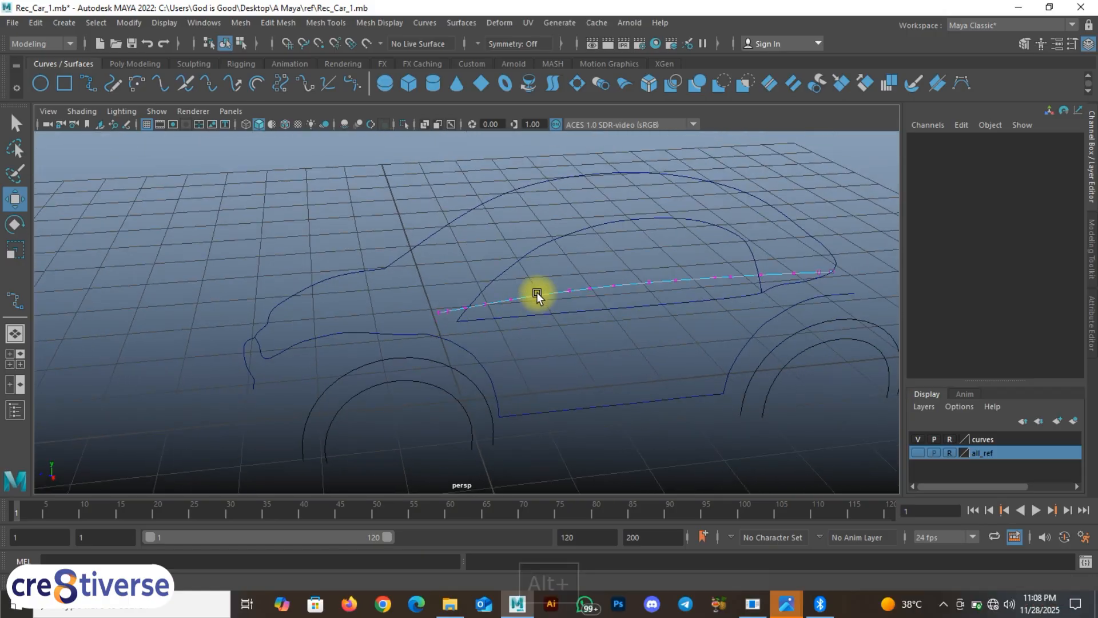
right_click_drag(538, 293, 598, 243)
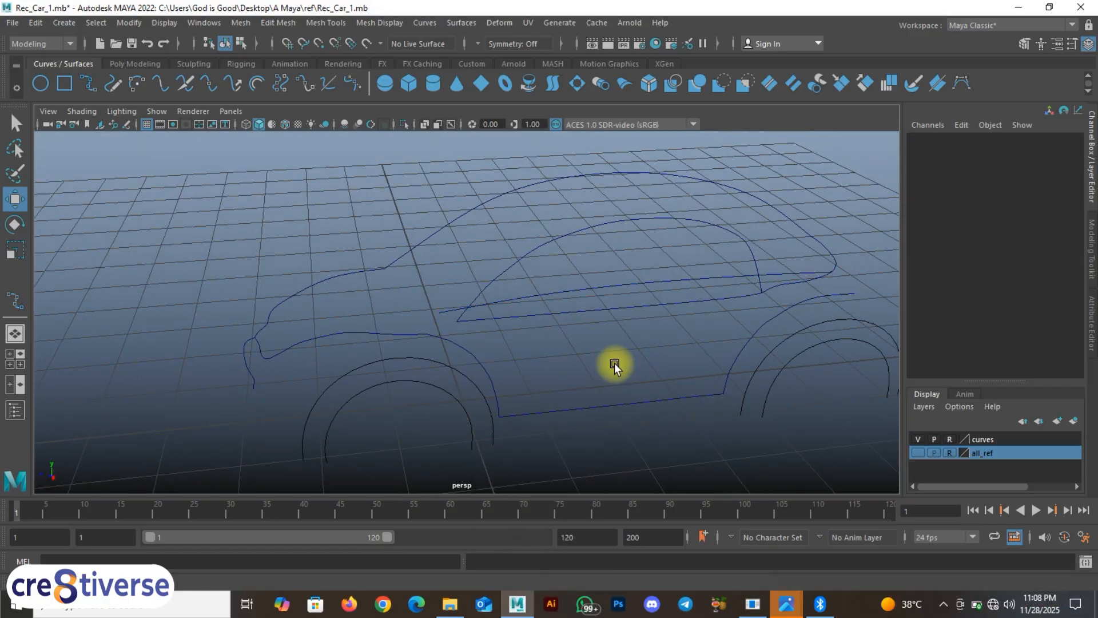
left_click_drag(615, 366, 559, 357, "alt")
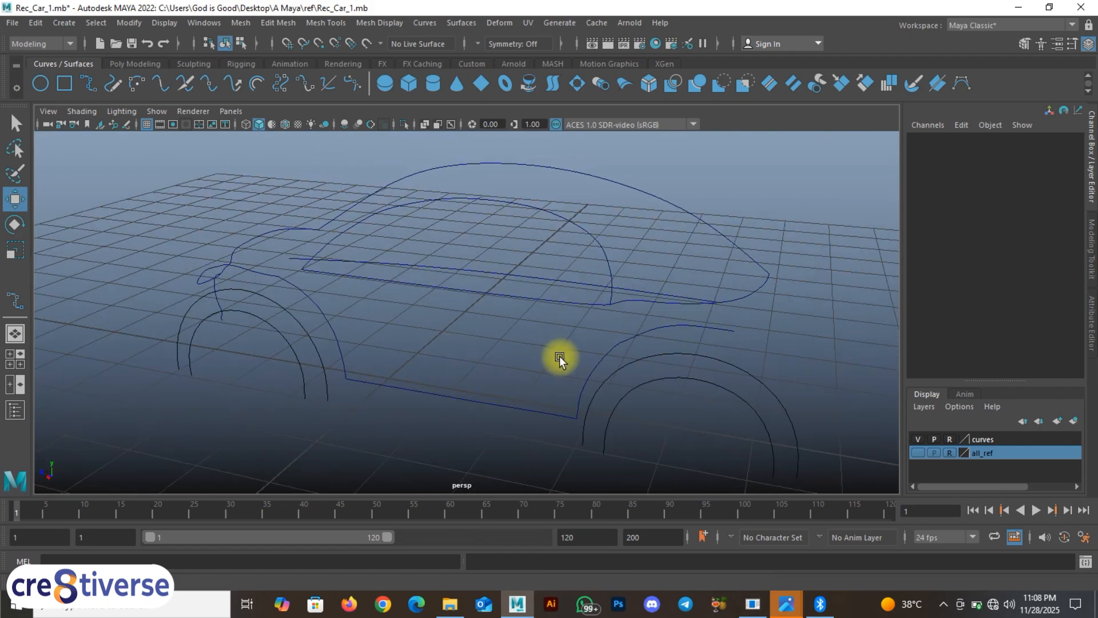
left_click(558, 282)
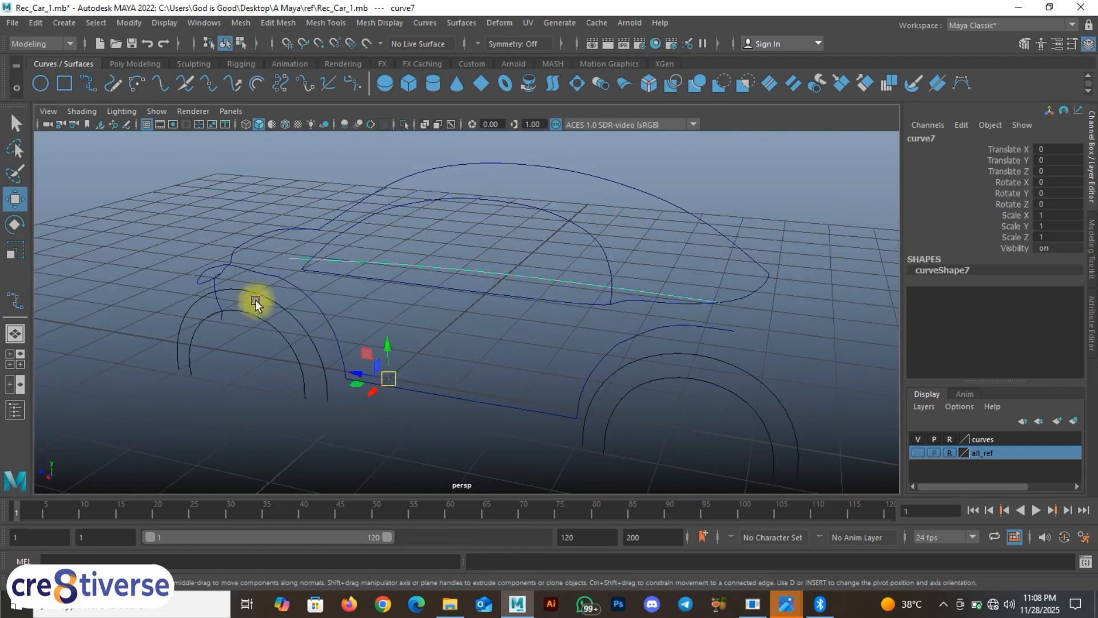
Step: Set the two panes to the Top and Right (side) views
left_click(15, 386)
key("space")
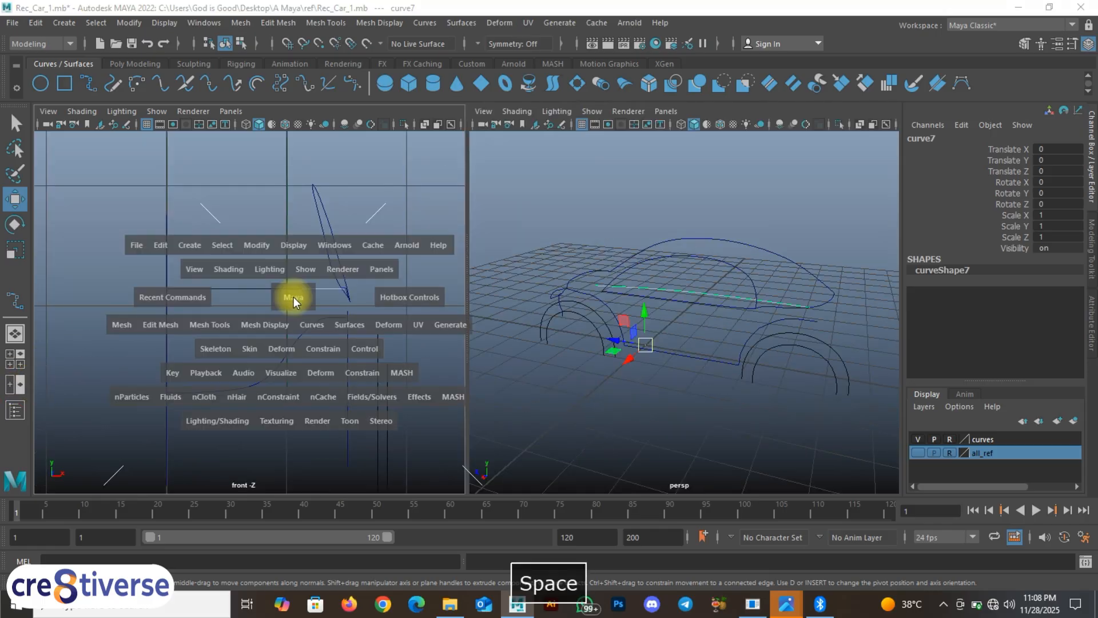
left_click_drag(293, 297, 223, 298)
key("space")
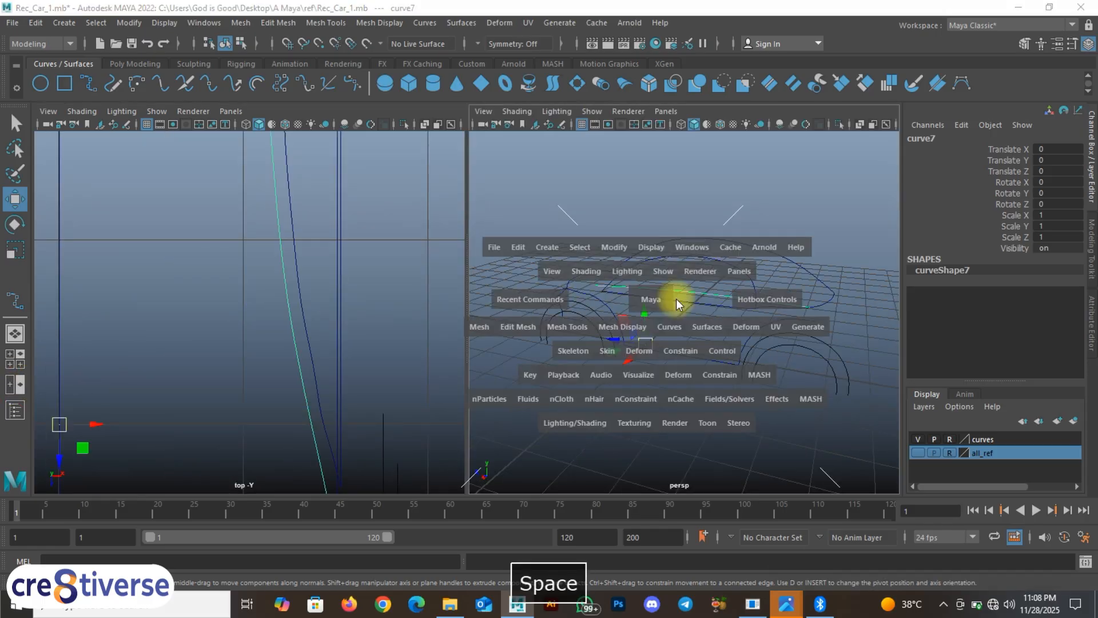
left_click_drag(637, 298, 767, 301)
key("space")
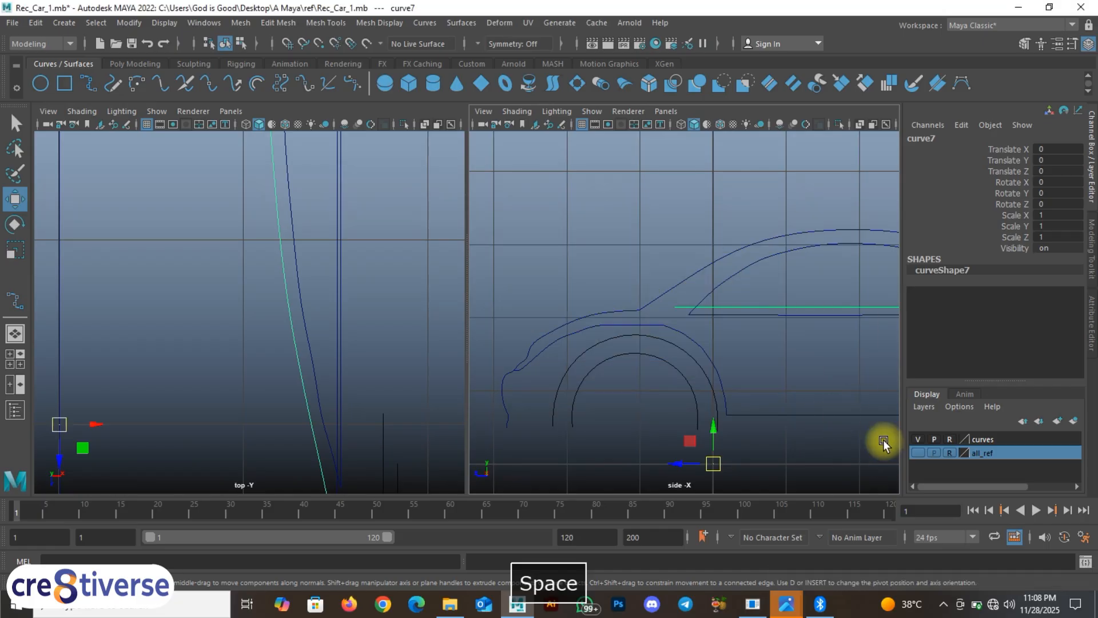
Step: Show the all_ref blueprints again and frame the car's cabin in the top and side views
left_click(919, 454)
middle_click_drag(279, 275, 283, 389, "alt")
middle_click_drag(280, 194, 281, 376, "alt")
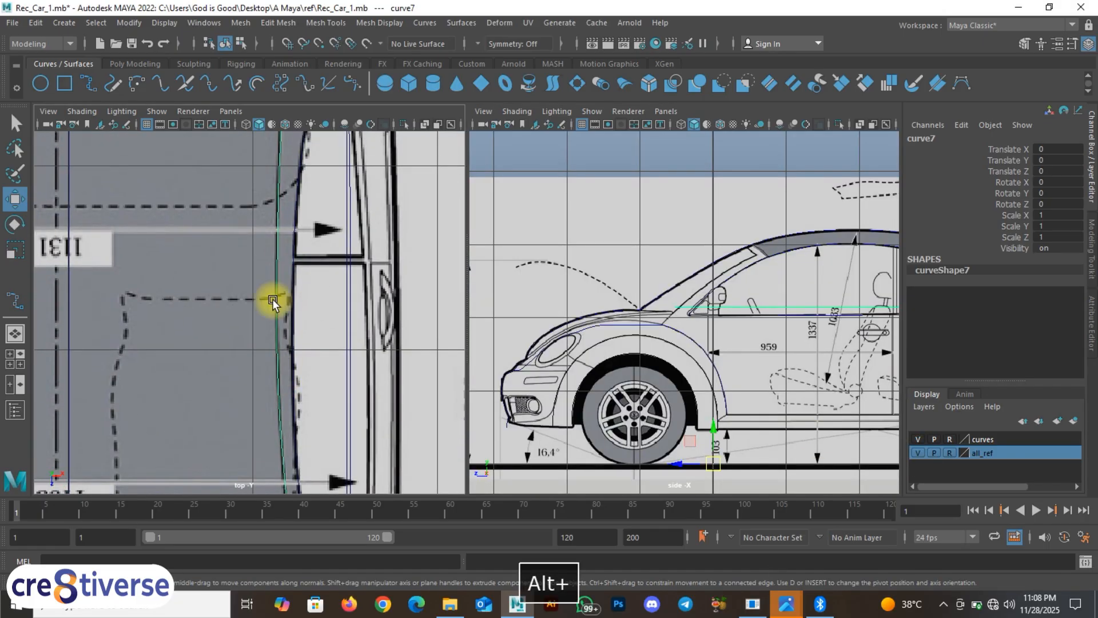
middle_click_drag(271, 259, 269, 334, "alt")
middle_click_drag(329, 301, 326, 373, "alt")
middle_click_drag(296, 248, 287, 314, "alt")
middle_click_drag(809, 282, 768, 358, "alt")
scroll(631, 353, "up", 5)
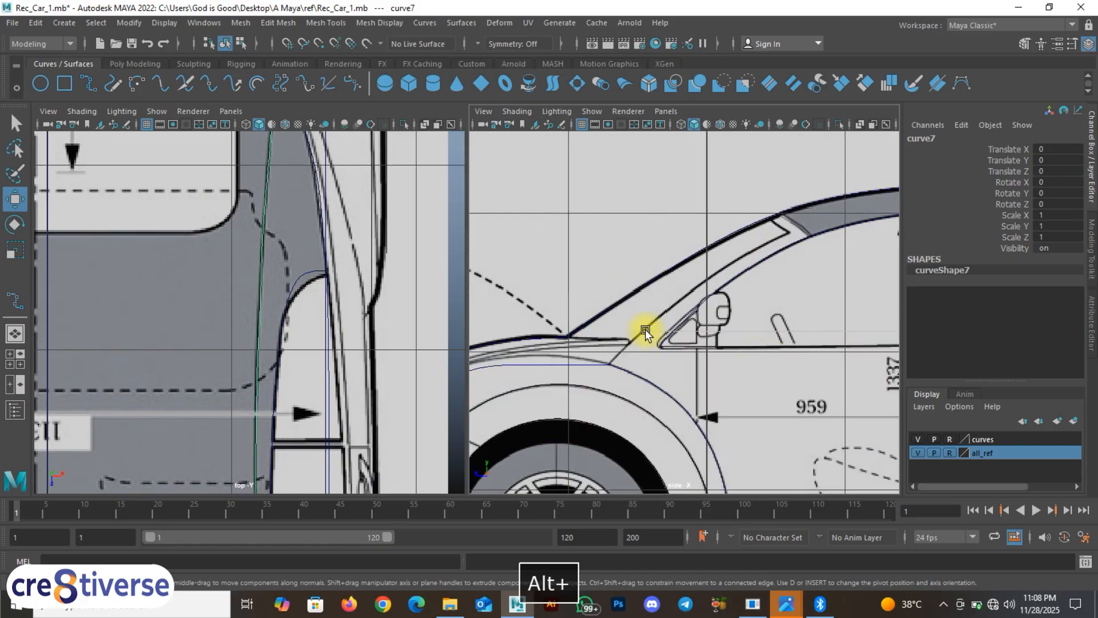
scroll(646, 328, "up", 3)
Step: Display curve7's control vertices and zoom the side view onto the A-pillar corner
right_click_drag(666, 346, 570, 262)
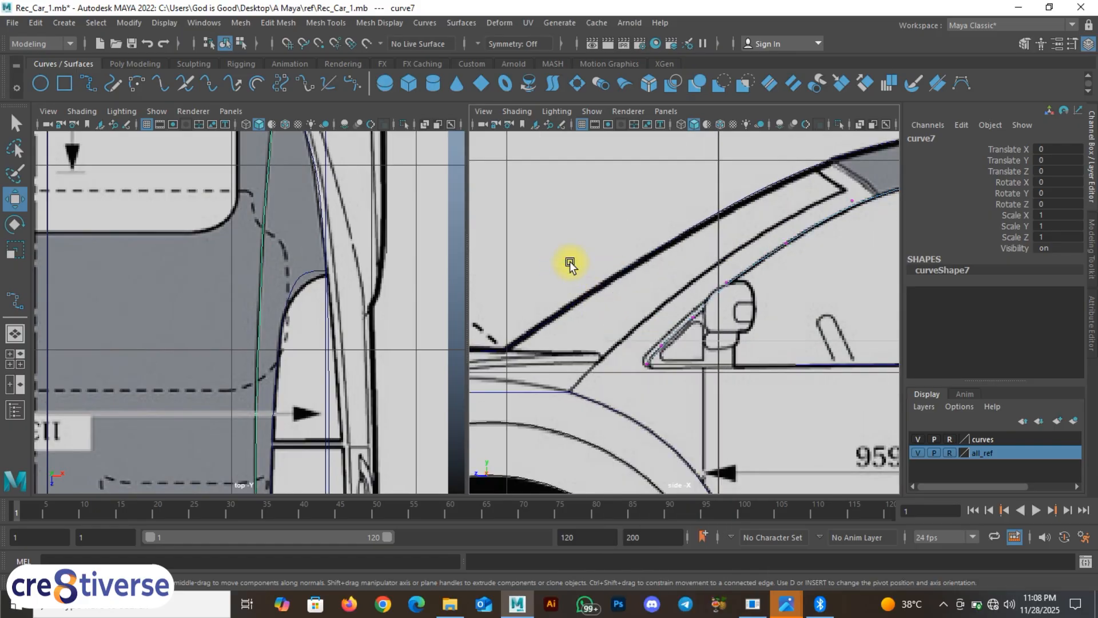
middle_click_drag(710, 346, 560, 456, "alt")
middle_click_drag(782, 316, 829, 233, "alt")
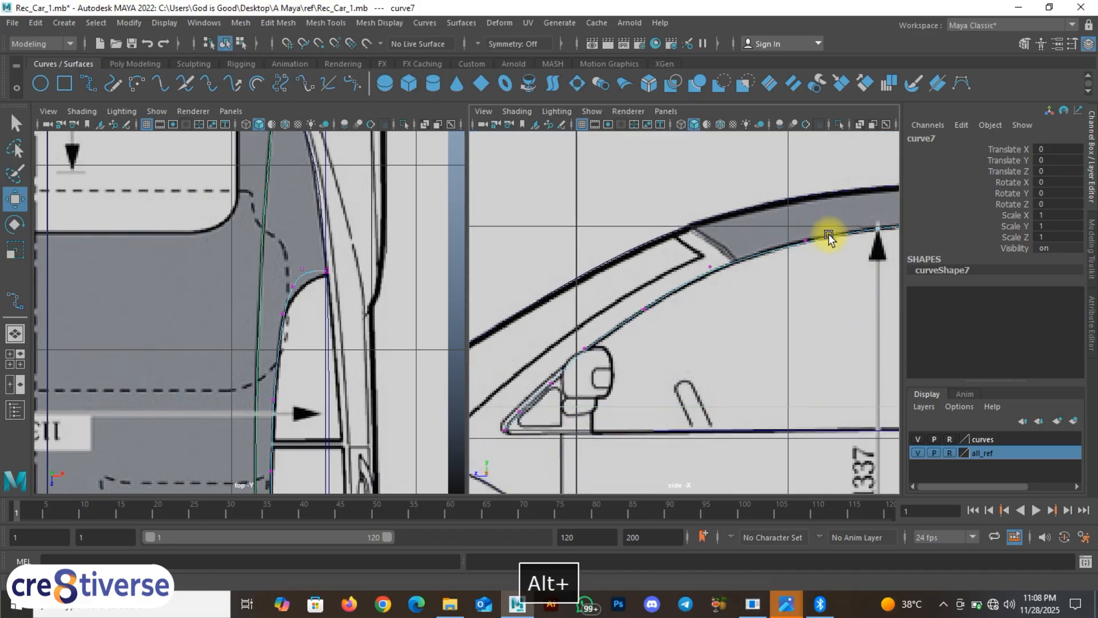
middle_click_drag(681, 326, 698, 385, "alt")
left_click(698, 390)
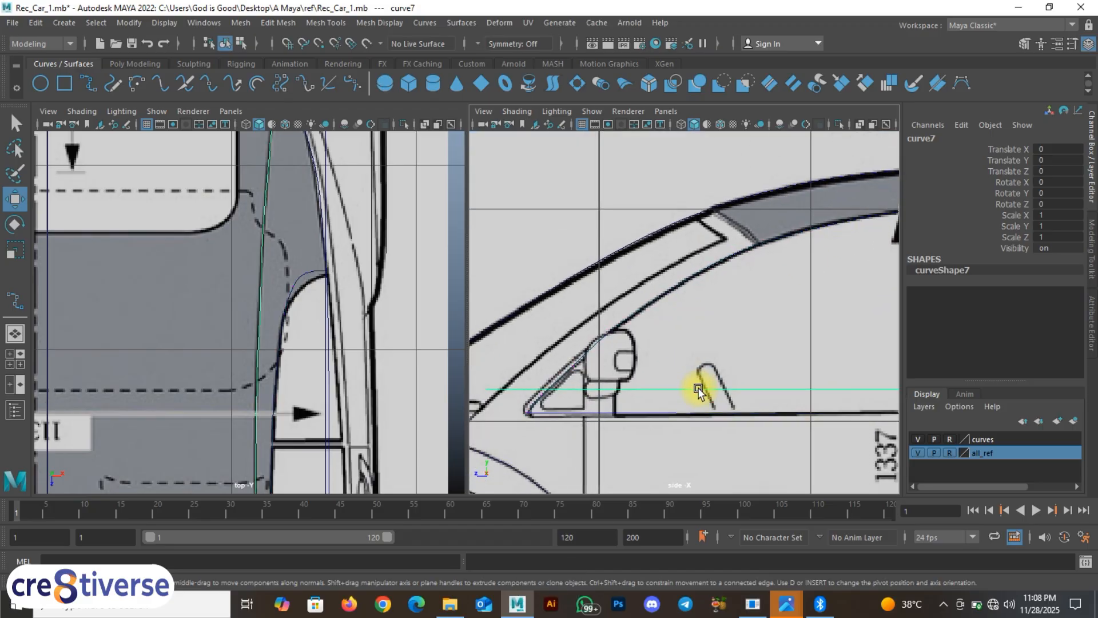
right_click_drag(689, 392, 674, 285)
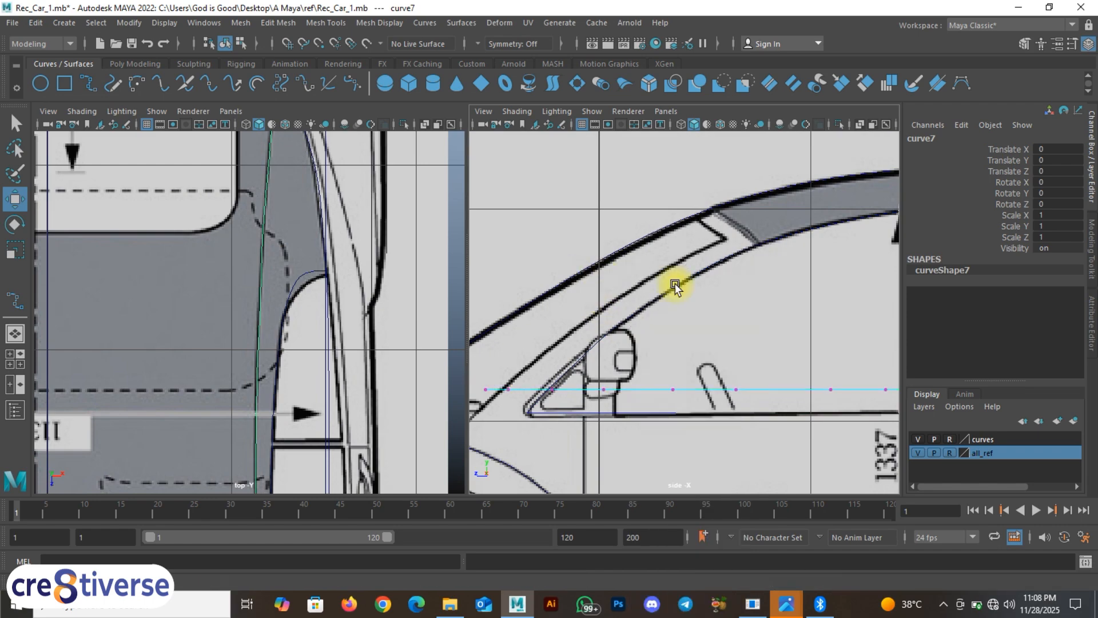
middle_click_drag(716, 396, 591, 444, "alt")
middle_click_drag(319, 362, 298, 317, "alt")
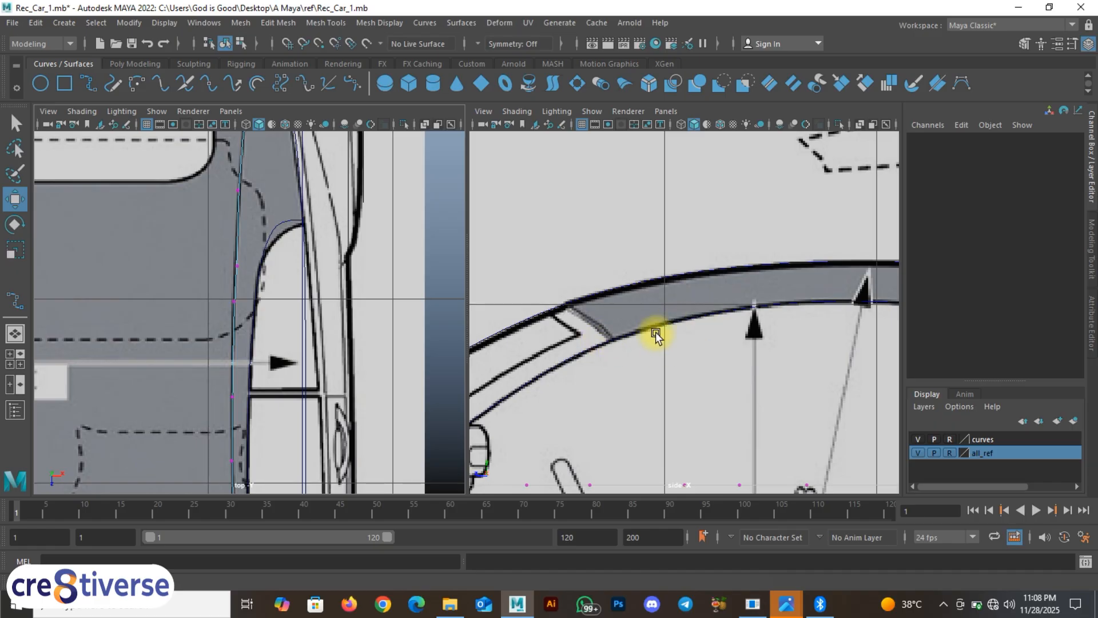
middle_click_drag(656, 335, 822, 252, "alt")
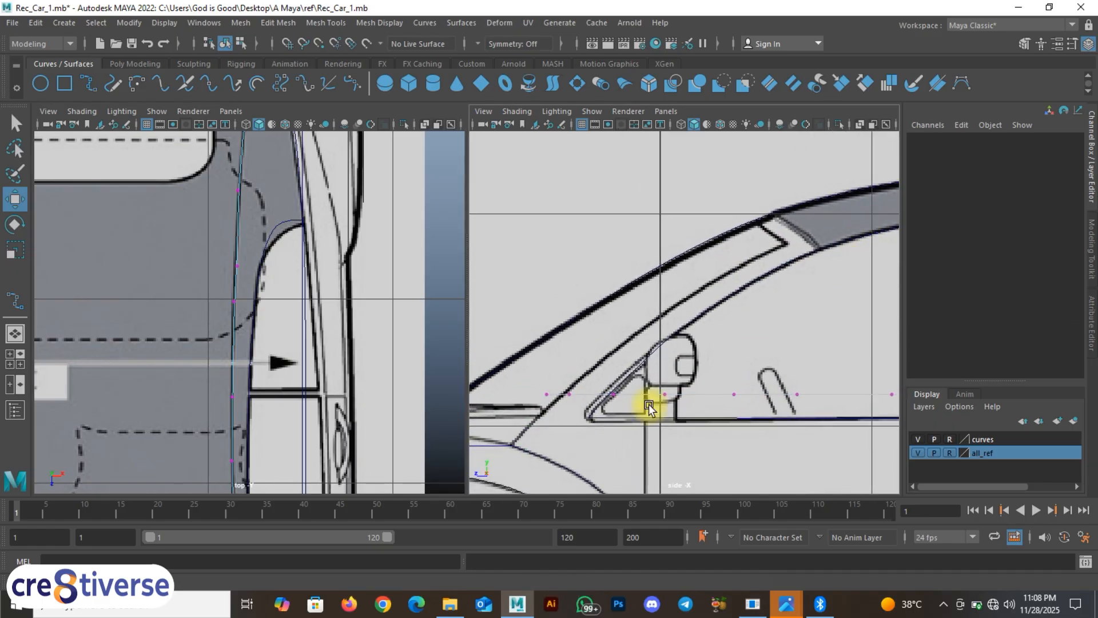
middle_click_drag(536, 385, 643, 308, "alt")
right_click_drag(643, 308, 695, 355, "alt")
middle_click_drag(600, 348, 720, 317, "alt")
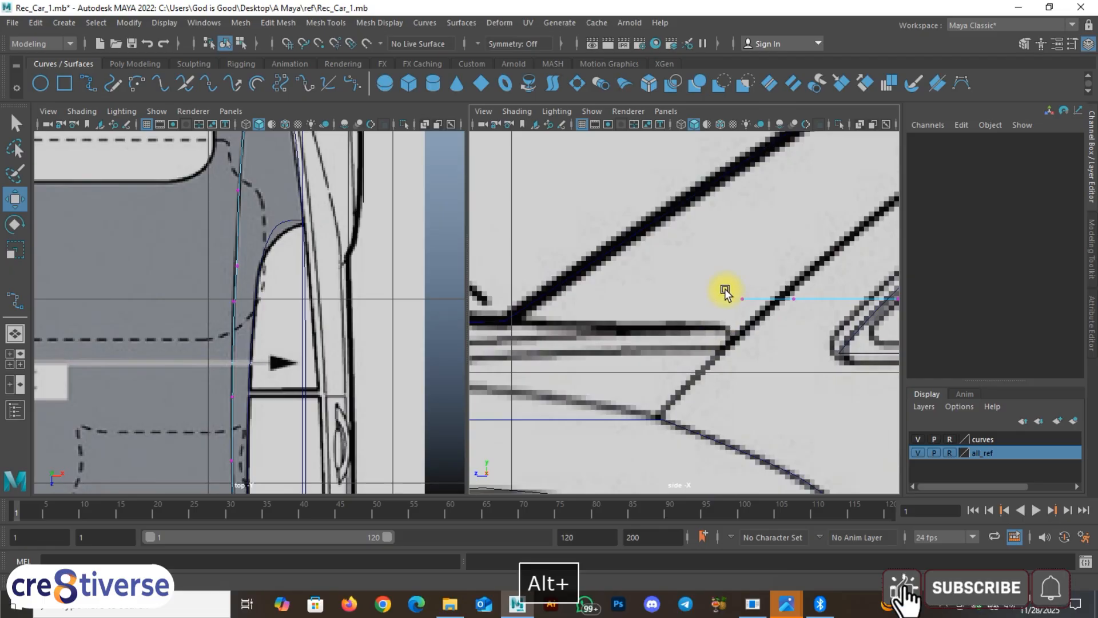
Step: Move curve7's front end point cv[16] down onto the A-pillar corner, then maximise the side view
left_click(741, 298)
left_click_drag(738, 274, 730, 306)
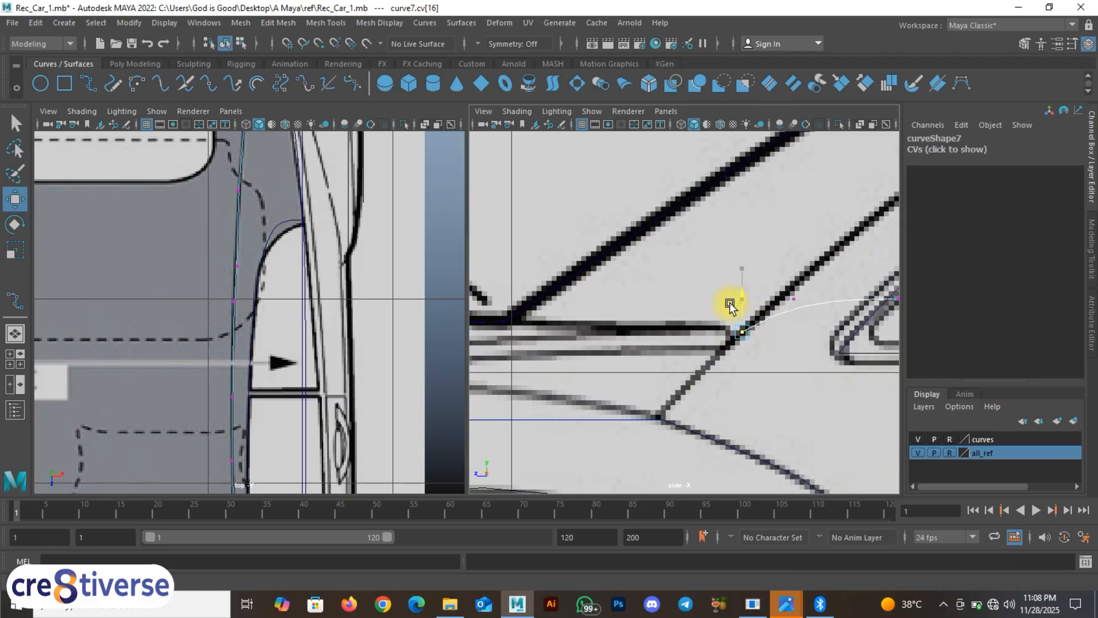
middle_click_drag(778, 317, 526, 383, "alt")
middle_click_drag(807, 339, 624, 358, "alt")
middle_click_drag(781, 310, 711, 355, "alt")
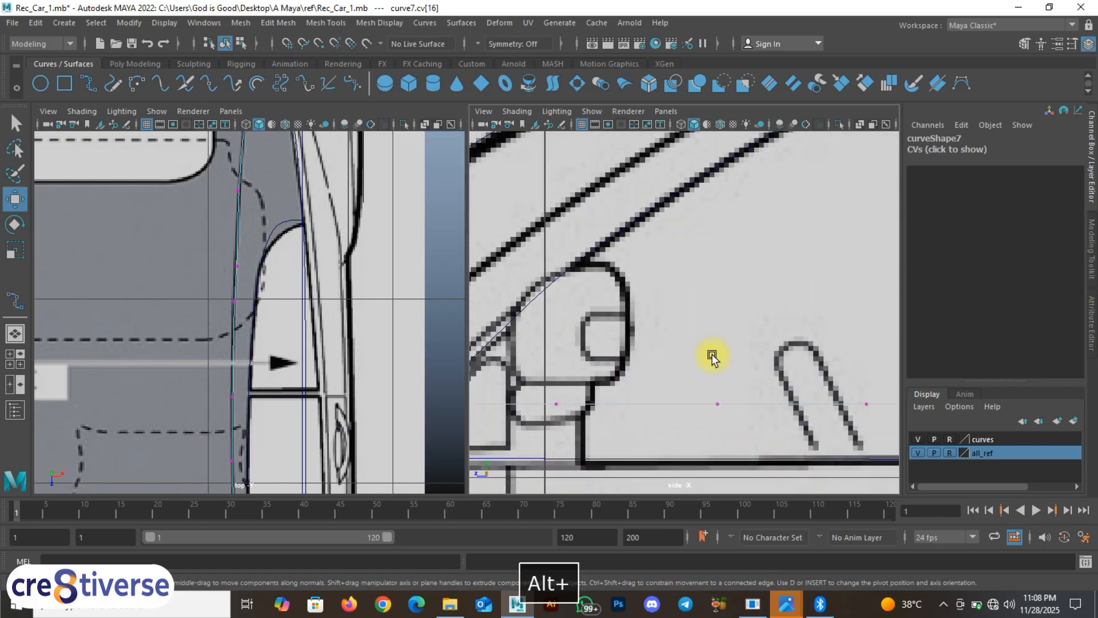
key("space")
Step: Frame the cabin in the side view and undo a first attempt at lifting a curve7 point
scroll(509, 321, "down", 10)
scroll(565, 341, "up", 3)
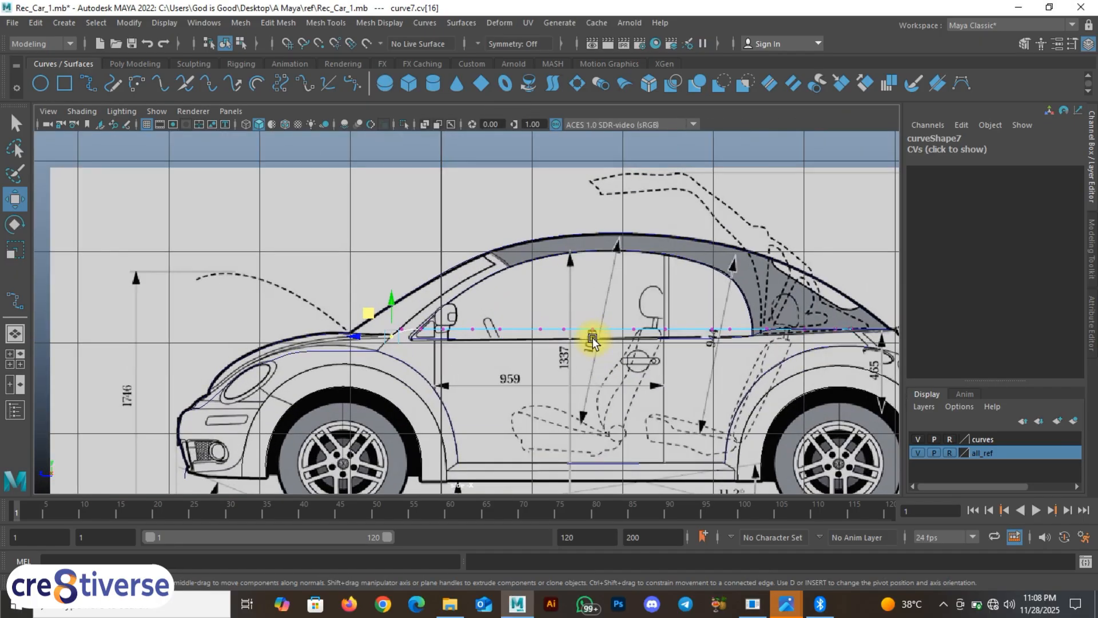
middle_click_drag(624, 298, 554, 329, "alt")
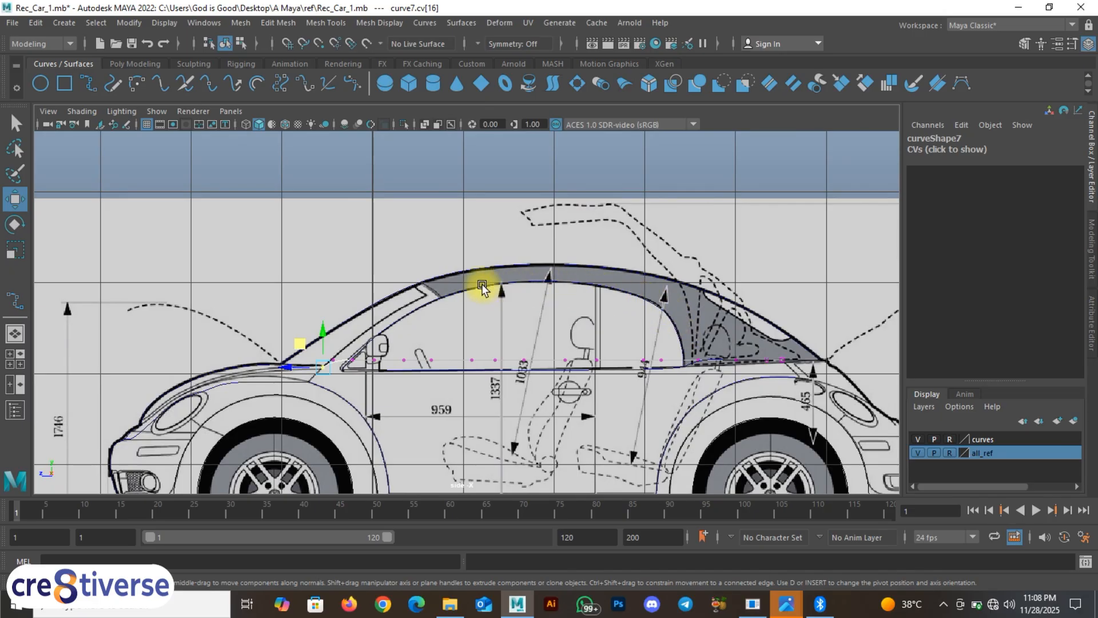
scroll(405, 395, "up", 8)
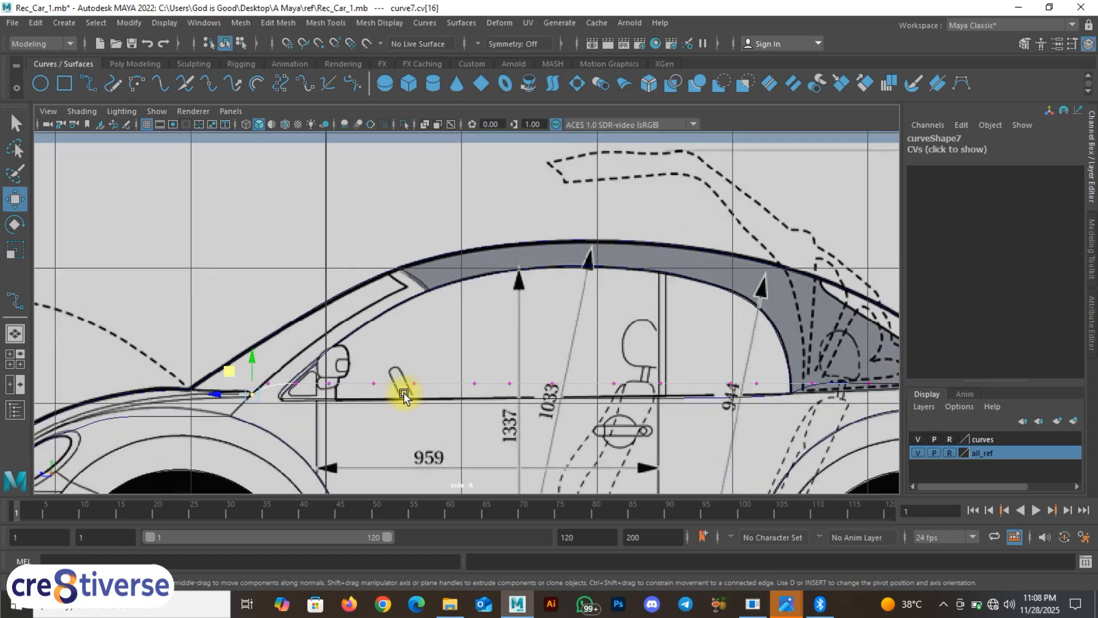
middle_click_drag(385, 420, 385, 417, "alt")
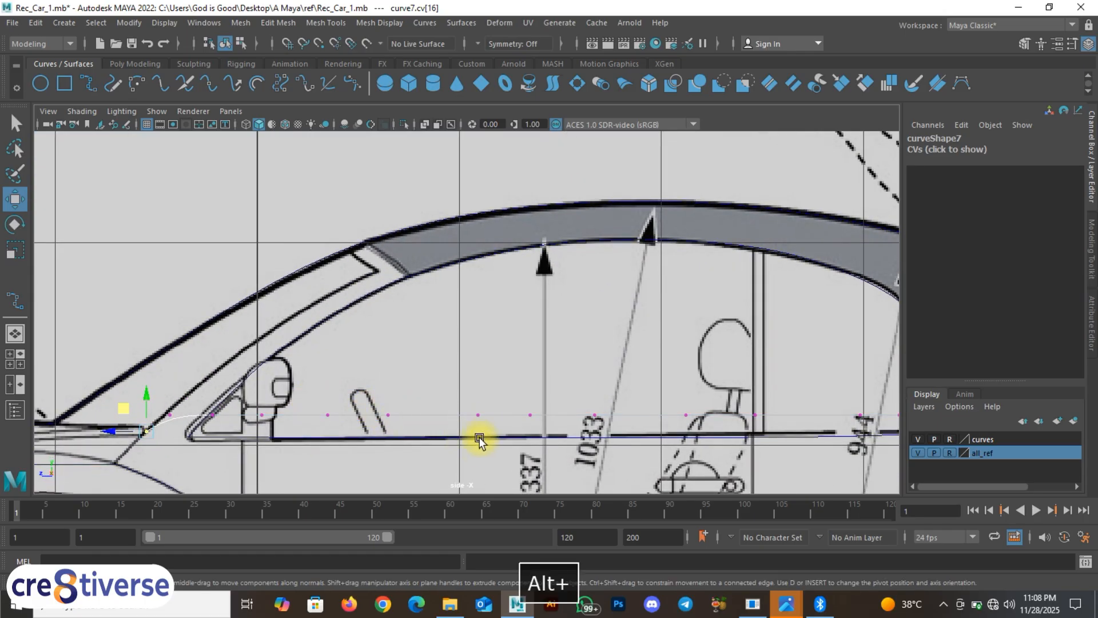
left_click_drag(479, 438, 464, 208)
key("ctrl+z")
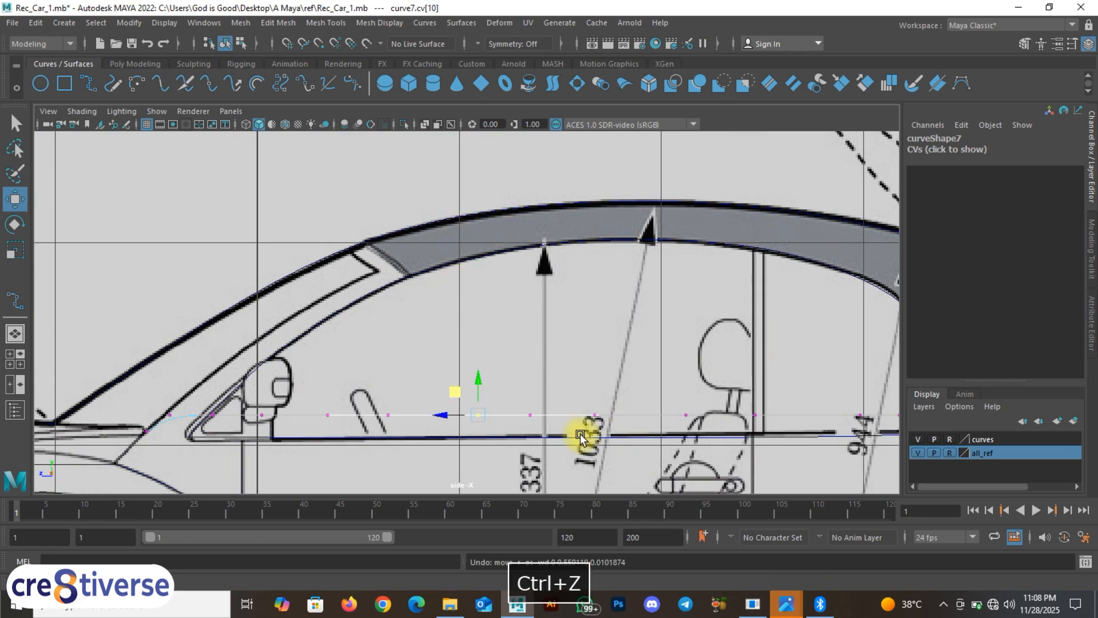
scroll(580, 438, "up", 2)
Step: Lift curve7's sill-level points up onto the blueprint's roof line
left_click_drag(630, 454, 612, 165)
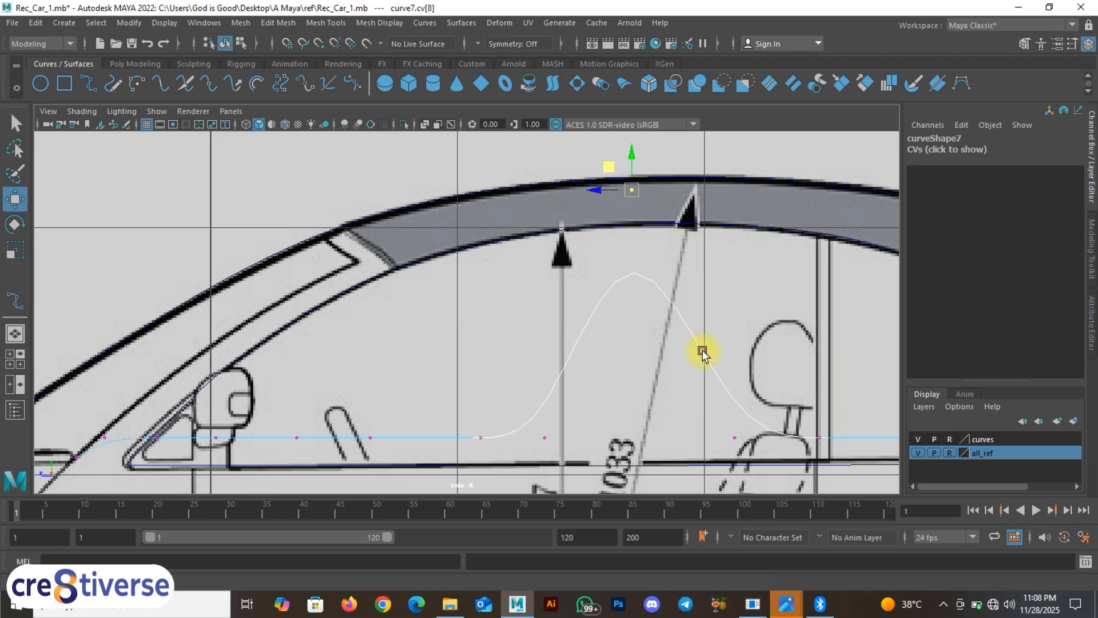
middle_click_drag(612, 422, 591, 383, "alt")
left_click_drag(546, 428, 464, 193)
middle_click_drag(720, 438, 587, 426, "alt")
left_click(567, 342)
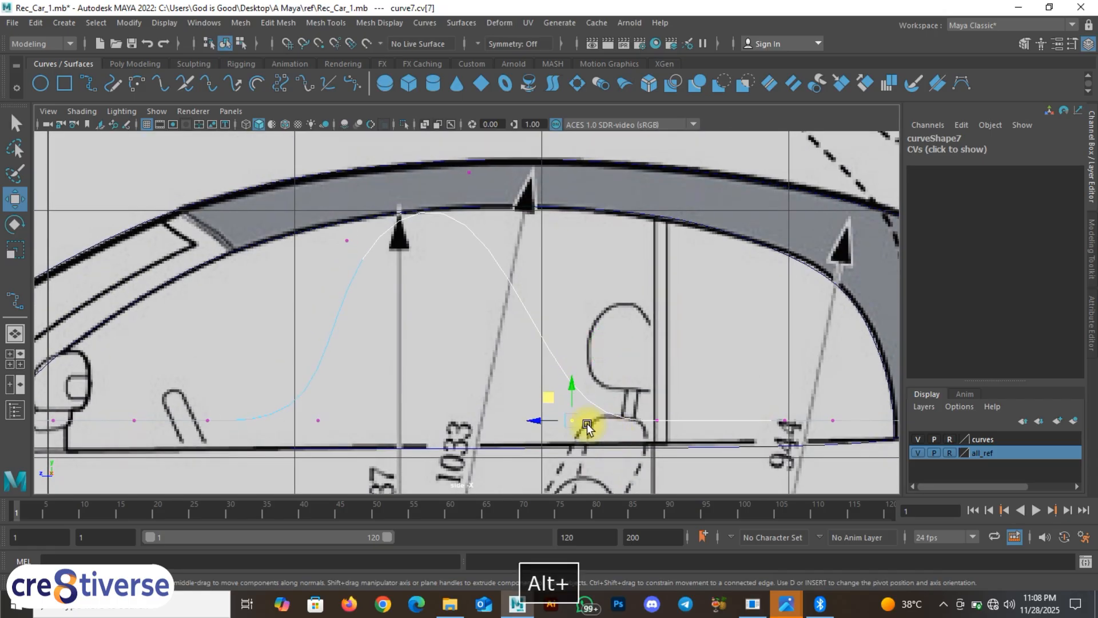
left_click_drag(572, 420, 687, 238)
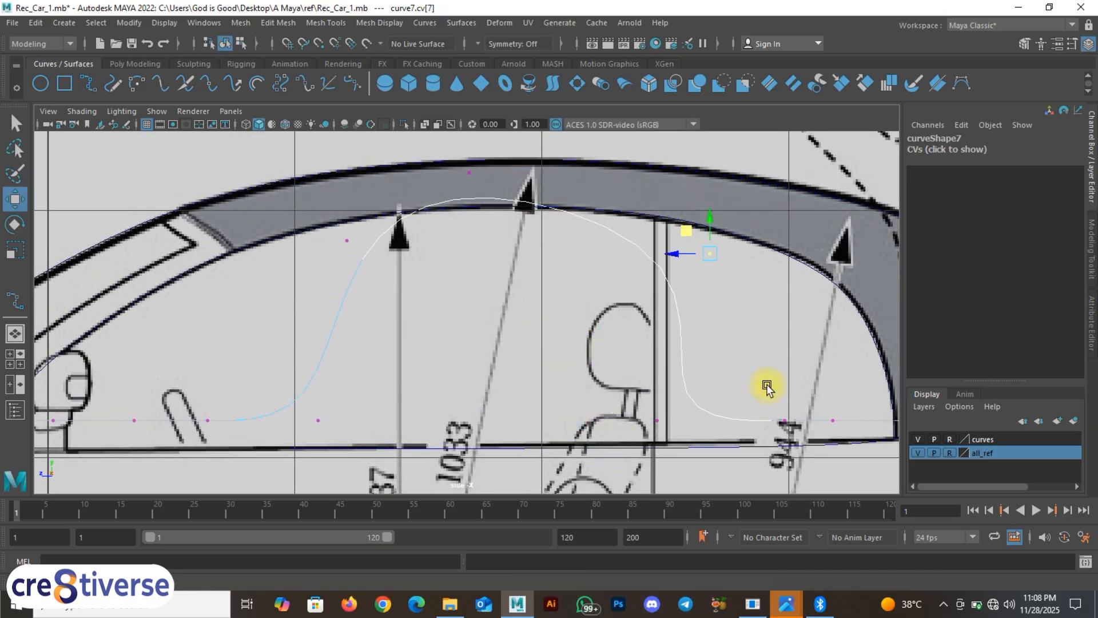
middle_click_drag(704, 473, 638, 476, "alt")
left_click_drag(601, 450, 771, 237)
Step: Return to Control Vertex mode and move curve7's rear points onto the slanted rear pillar
middle_click_drag(774, 441, 657, 431, "alt")
left_click_drag(679, 430, 638, 393)
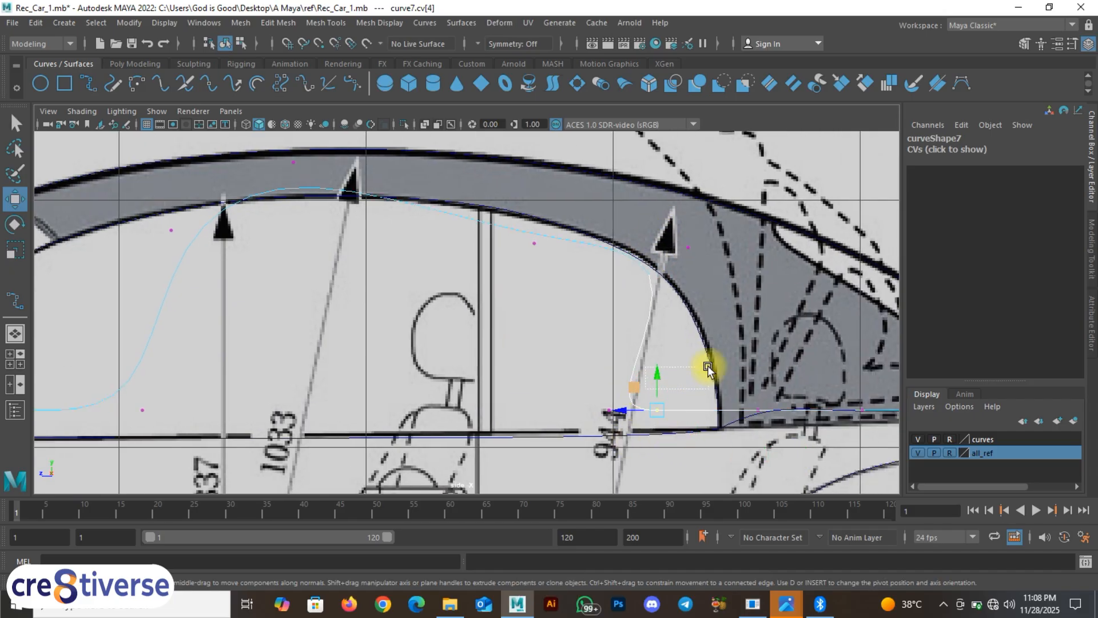
left_click_drag(708, 369, 707, 372)
right_click(669, 412)
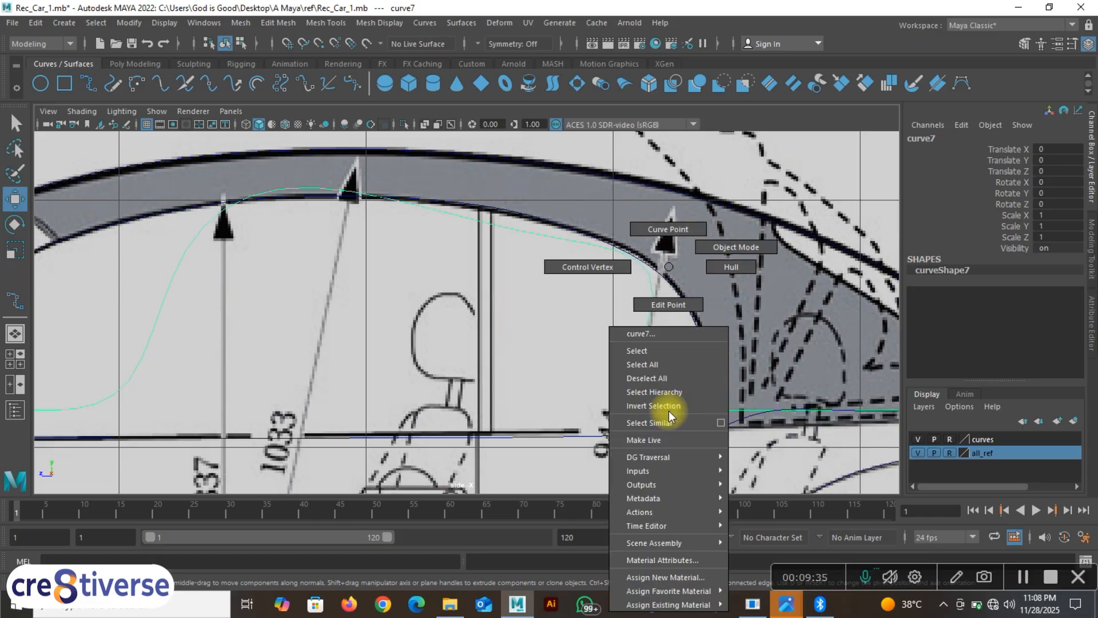
left_click(600, 281)
scroll(610, 413, "up", 1)
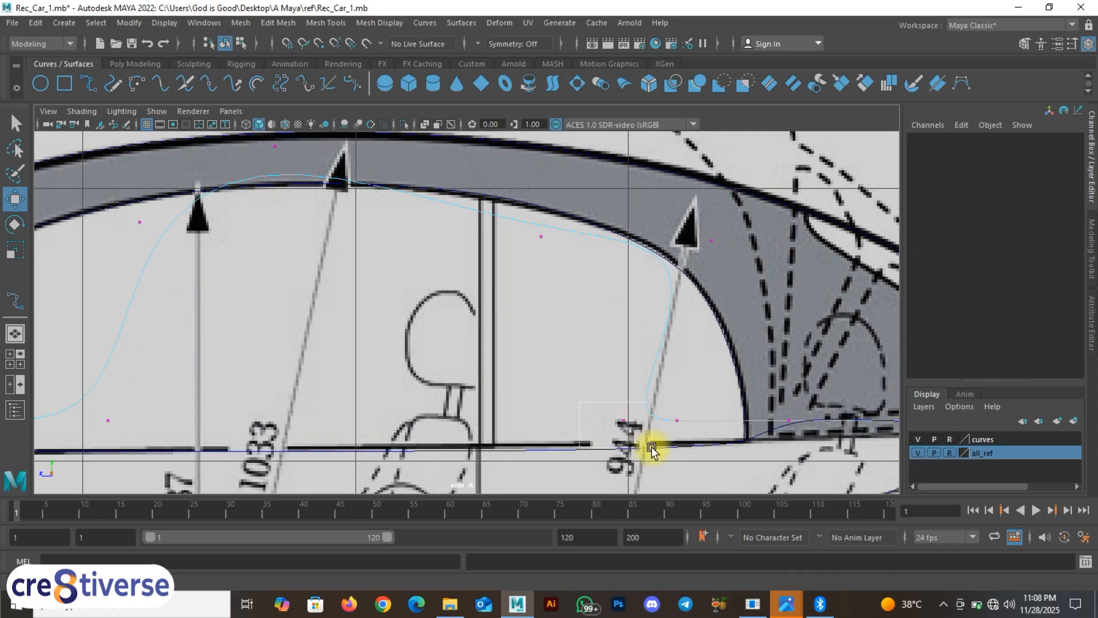
left_click_drag(652, 451, 651, 450)
left_click_drag(606, 400, 698, 342)
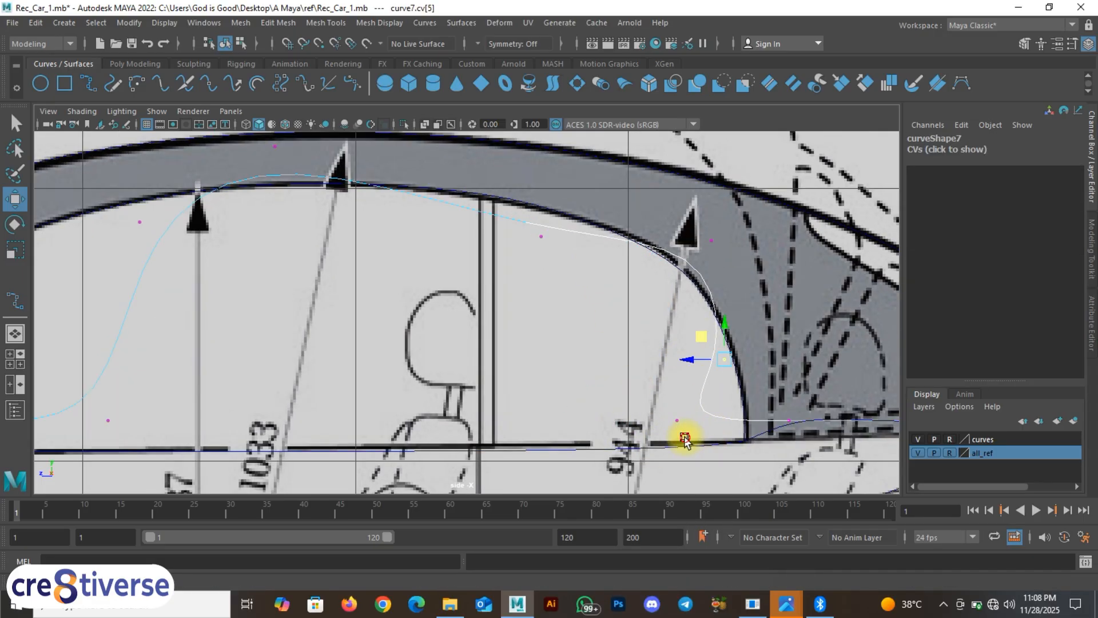
left_click_drag(685, 438, 741, 387)
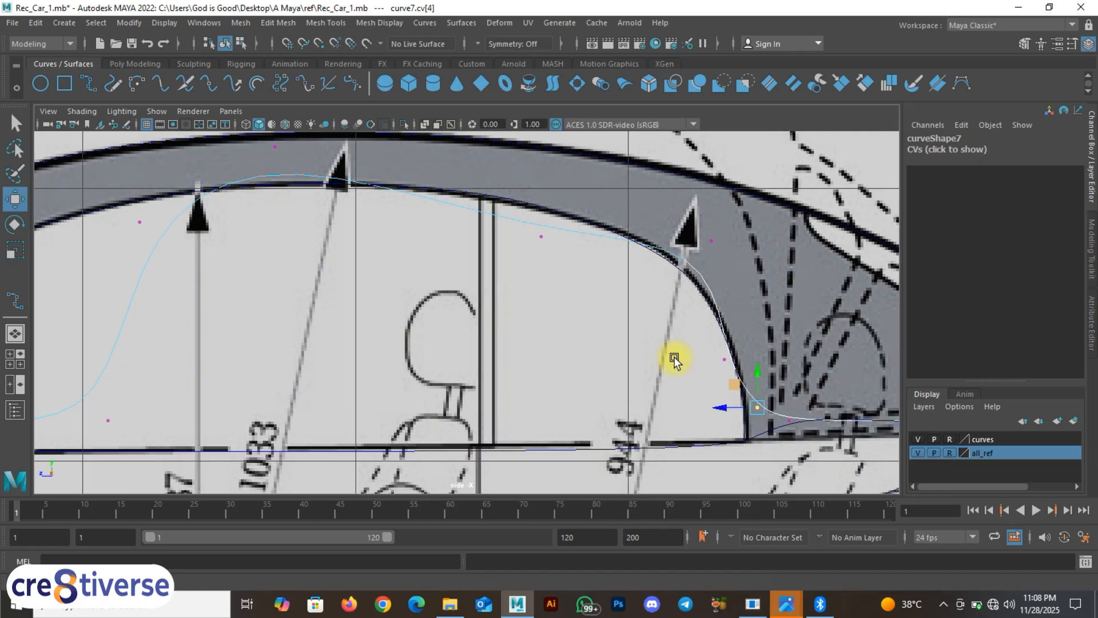
middle_click_drag(675, 363, 700, 361, "alt")
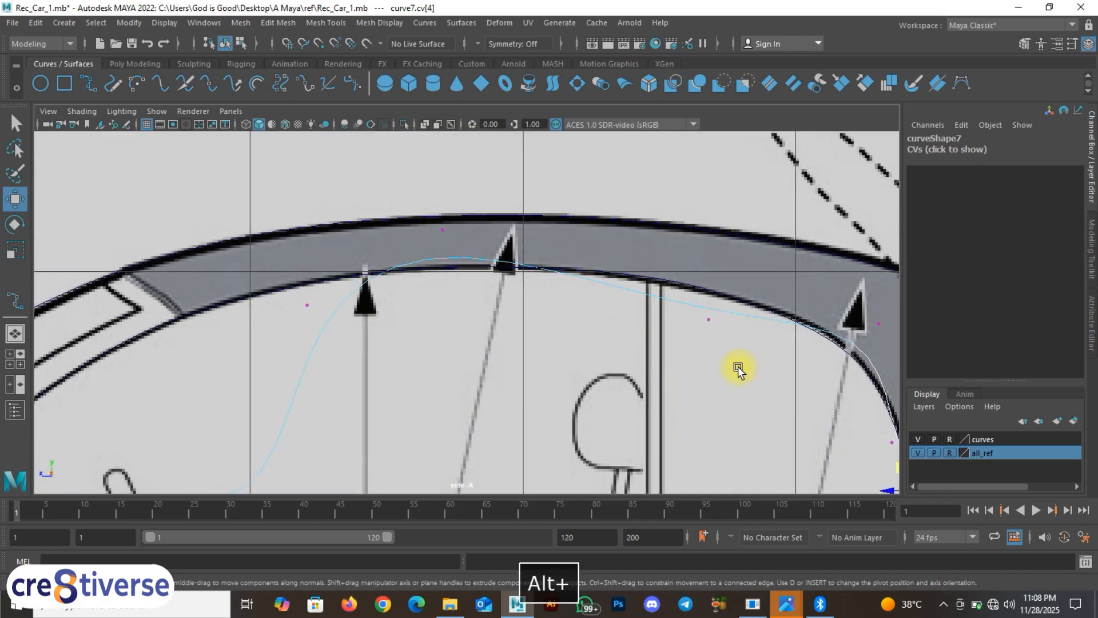
Step: Nudge a roof-section point onto the roof line and select points toward the window's front
left_click_drag(696, 305, 717, 332)
left_click_drag(695, 287, 697, 280)
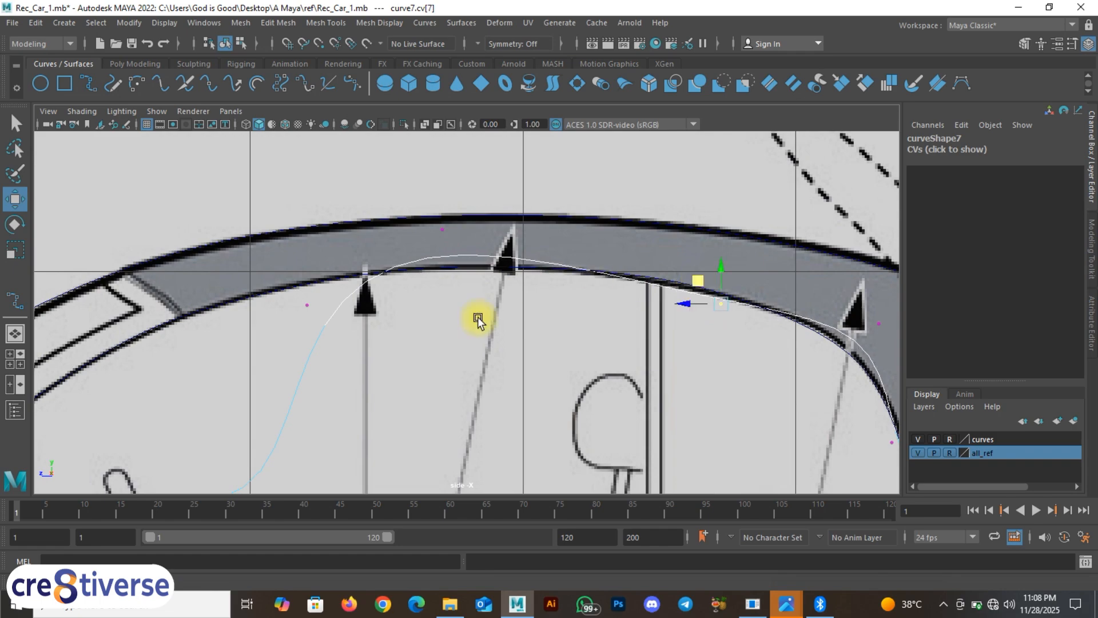
middle_click_drag(429, 330, 826, 319, "alt")
middle_click_drag(792, 404, 802, 272, "alt")
left_click_drag(694, 390, 606, 212)
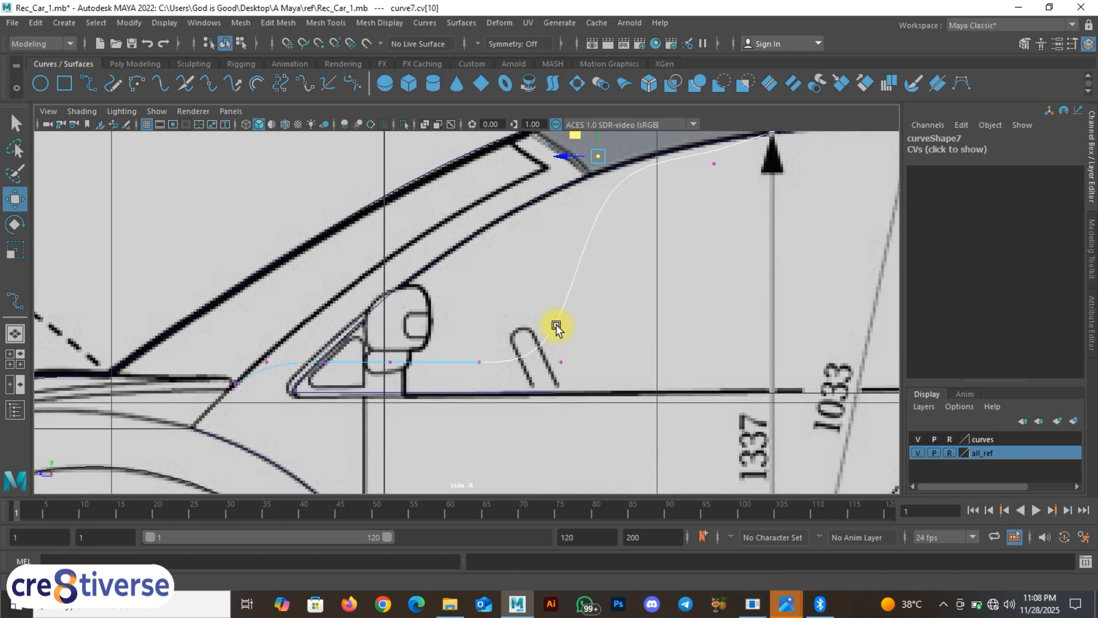
left_click_drag(586, 382, 502, 185)
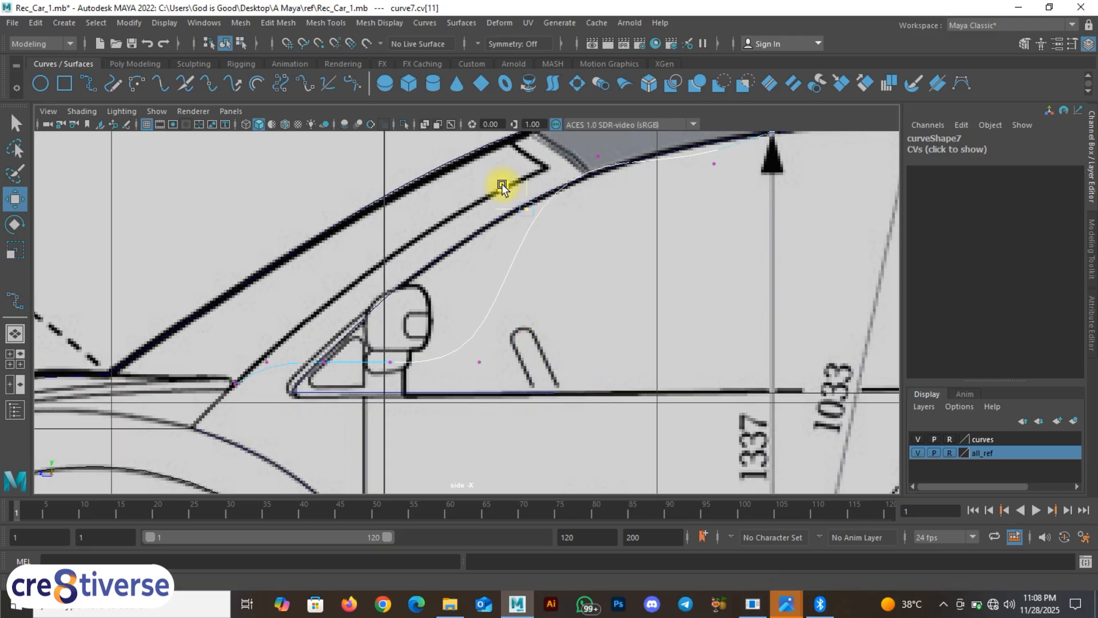
left_click_drag(508, 382, 445, 295)
Step: Raise curve7's front points up the windshield pillar line, checking them in top and side views
left_click_drag(459, 338, 438, 243)
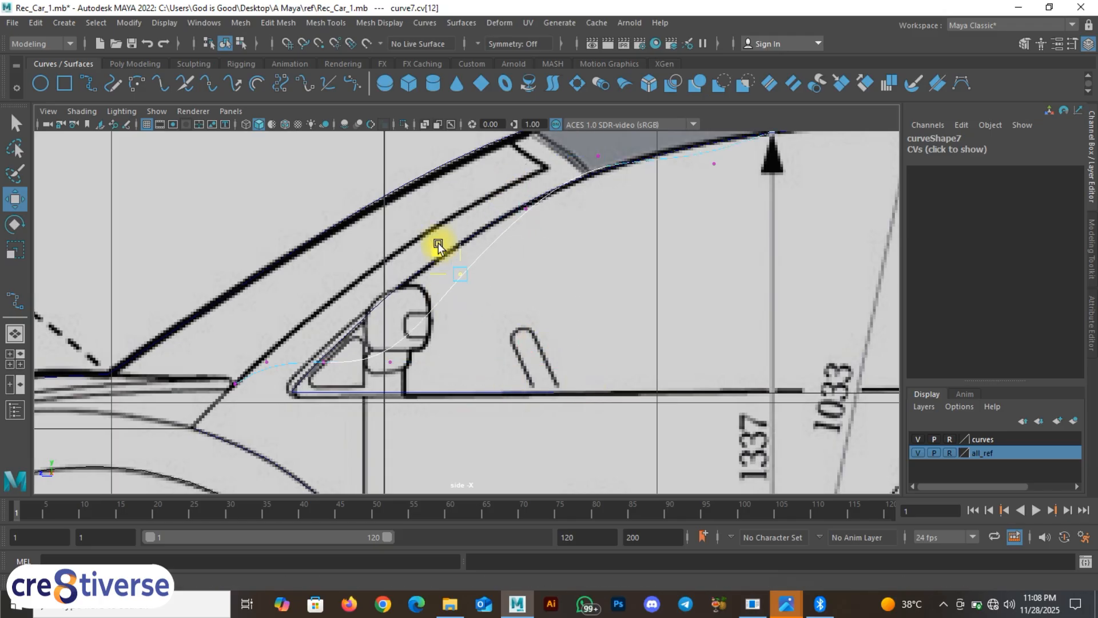
left_click_drag(422, 395, 370, 290)
key("space")
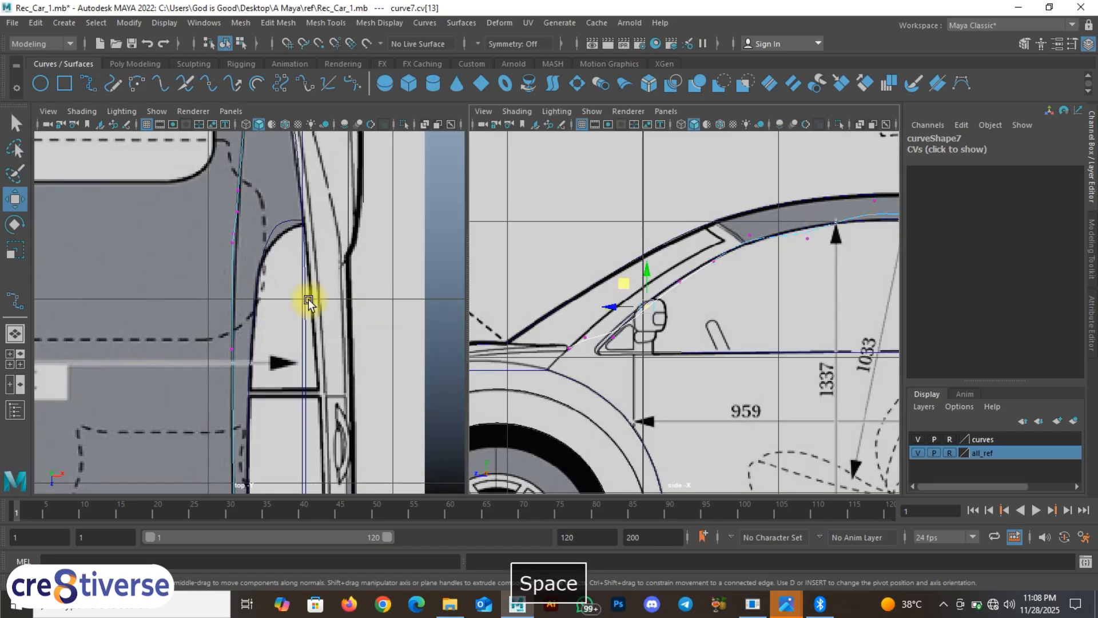
middle_click_drag(293, 268, 262, 264, "alt")
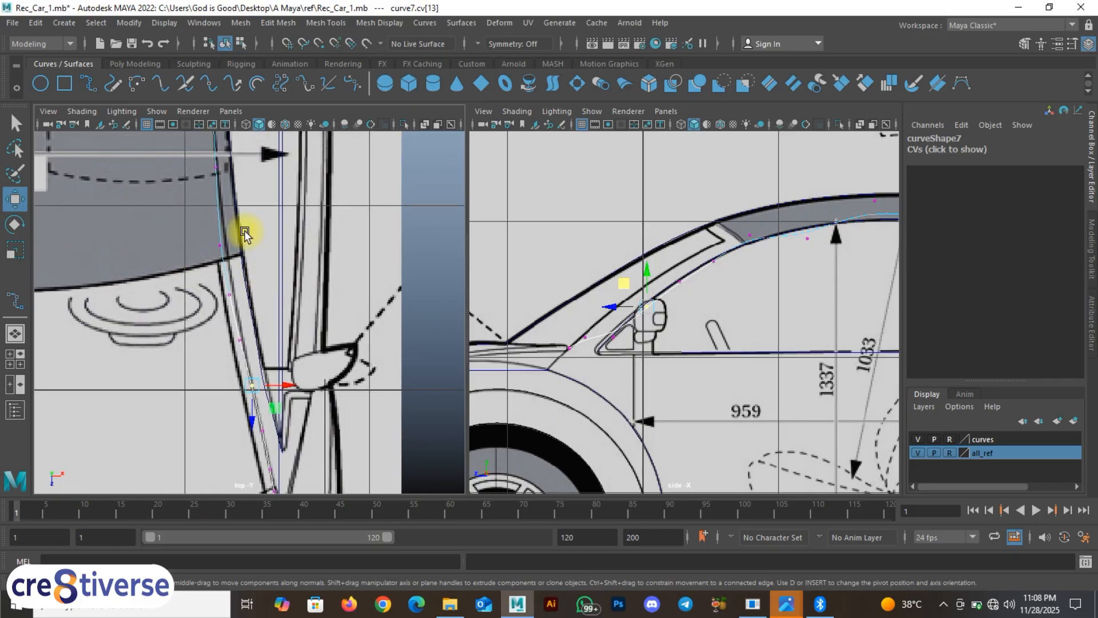
mouse_move(664, 349)
middle_mouse_down("alt")
mouse_move(634, 338)
mouse_move(685, 346)
middle_mouse_up("alt")
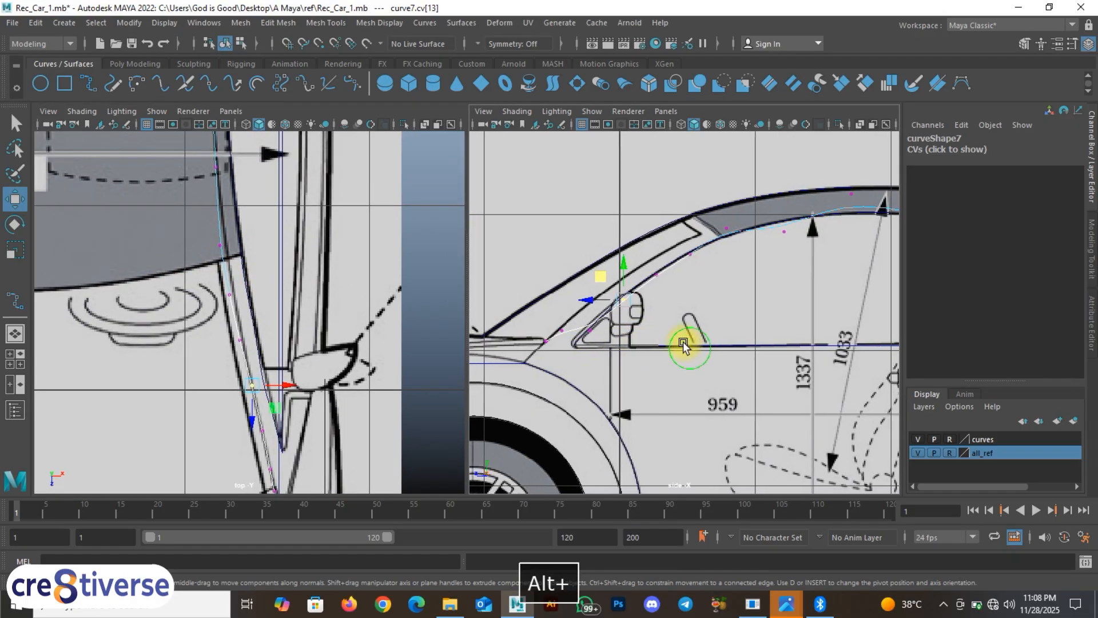
key("space")
middle_click_drag(343, 300, 590, 268, "alt")
scroll(539, 314, "up", 1)
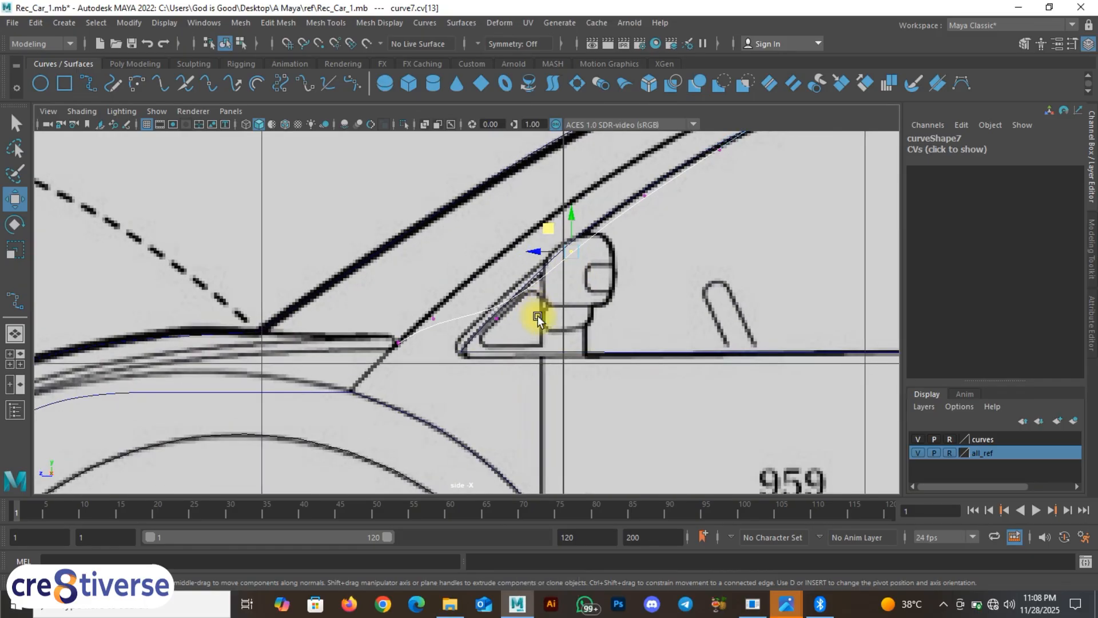
Step: Raise curve7's point near the windshield pillar onto the pillar line
middle_click_drag(533, 321, 494, 367, "alt")
left_click(453, 352)
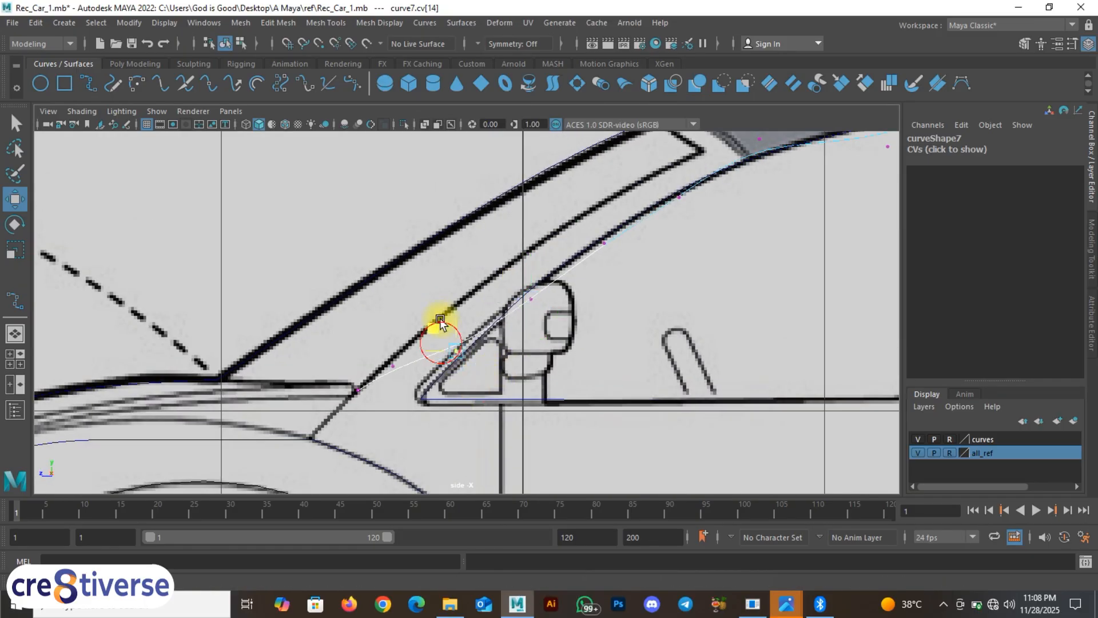
middle_click_drag(484, 294, 438, 350, "alt")
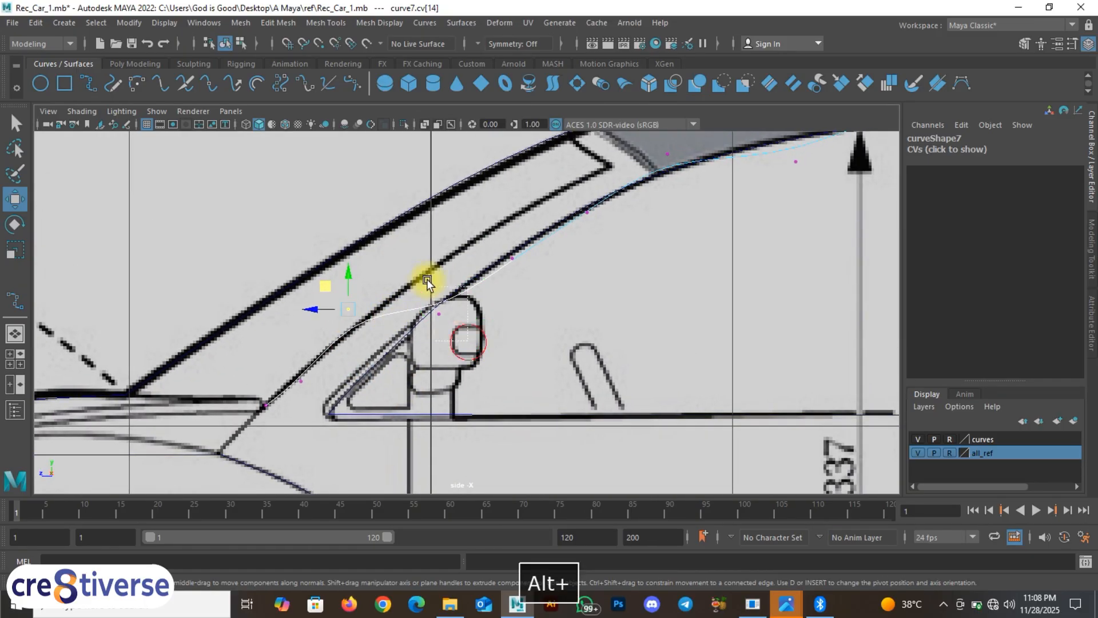
left_click_drag(426, 279, 416, 254)
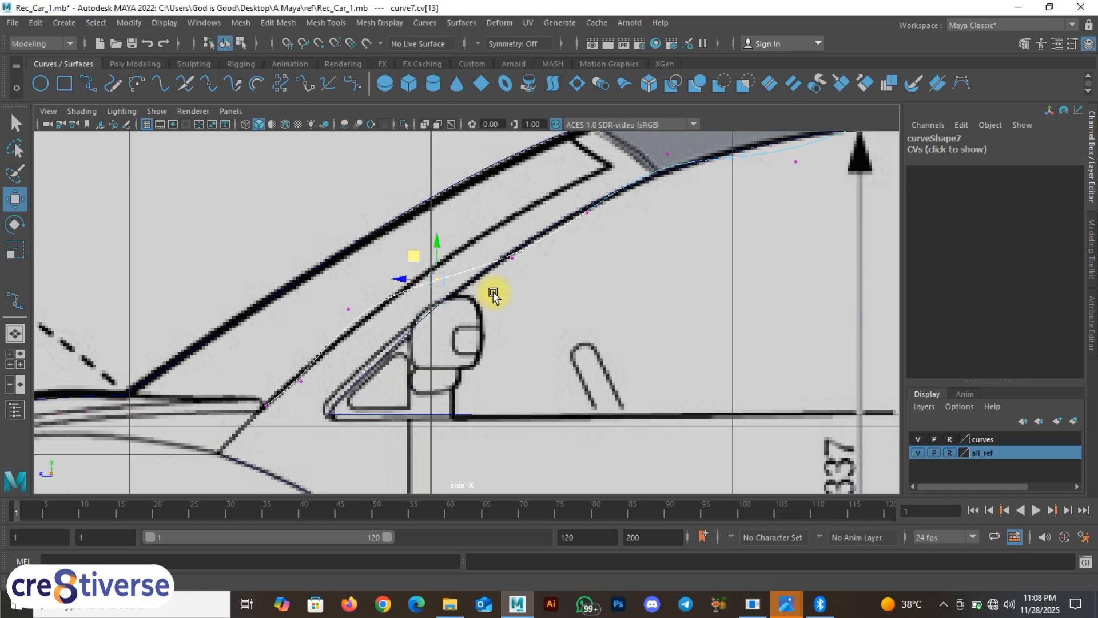
left_click_drag(533, 283, 492, 213)
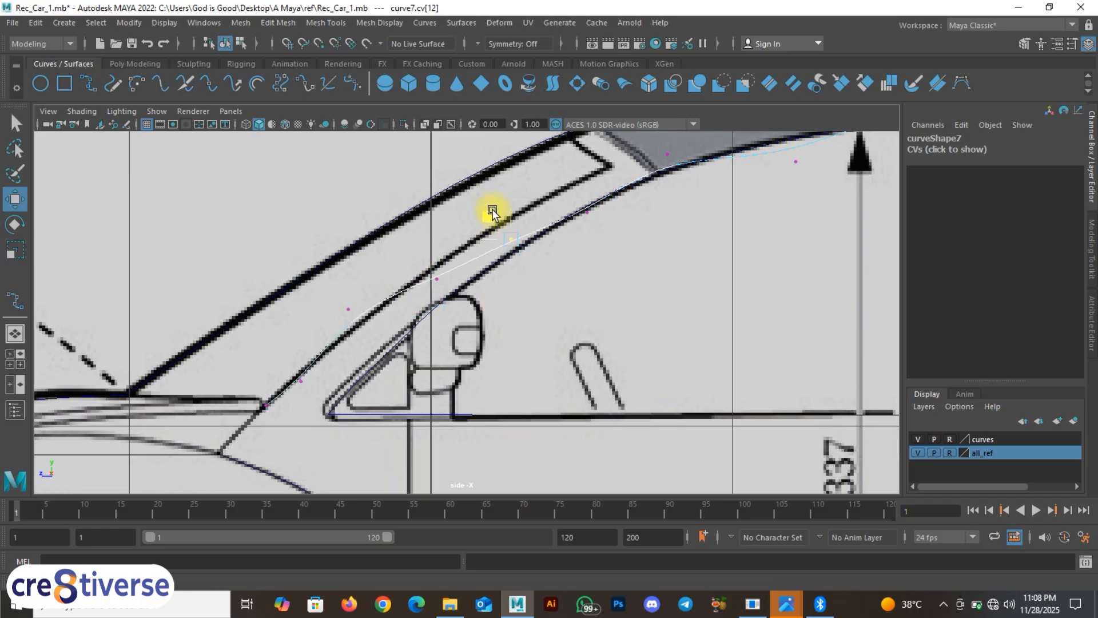
Step: Nudge curve7's roof points onto the inner roof trim line
middle_click_drag(649, 251, 496, 311, "alt")
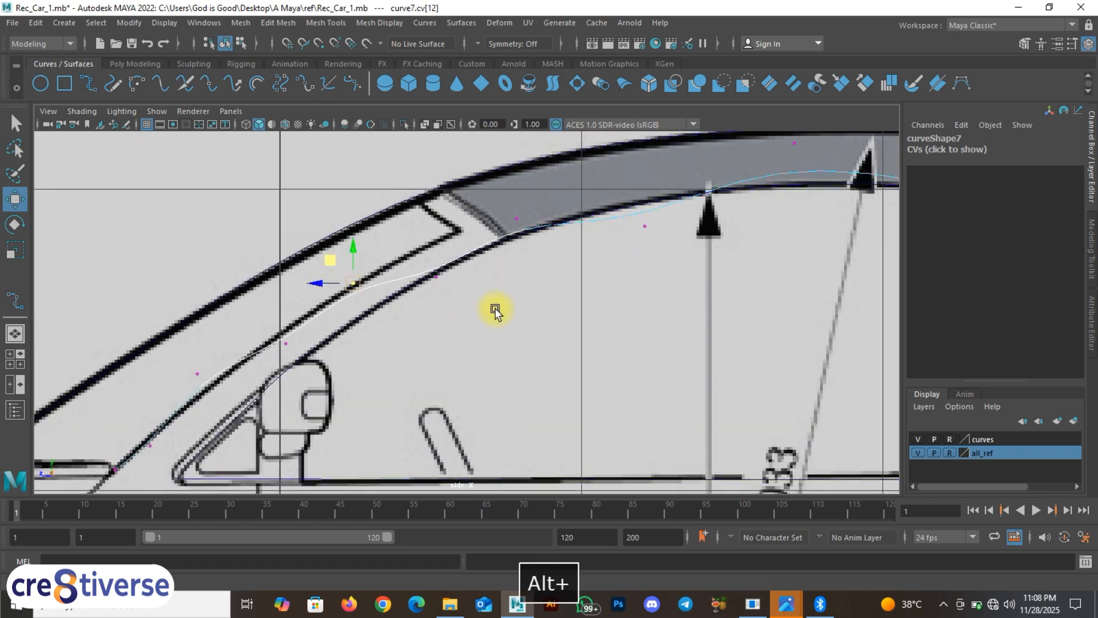
middle_click_drag(589, 294, 596, 341, "alt")
middle_click_drag(419, 309, 503, 315, "alt")
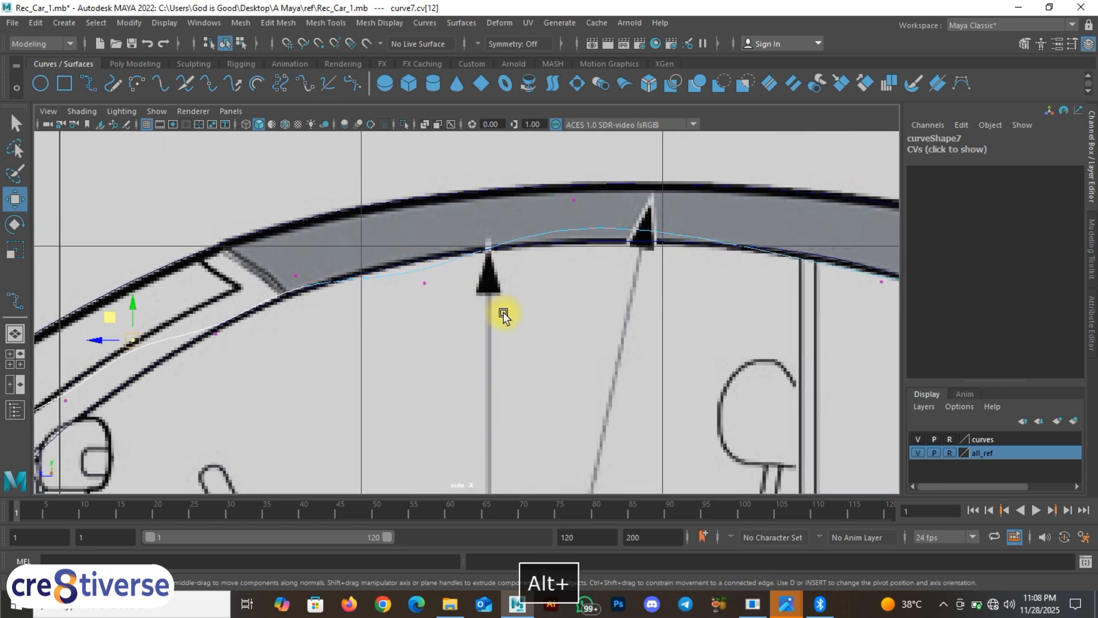
left_click_drag(406, 262, 409, 266)
middle_click_drag(406, 259, 406, 247)
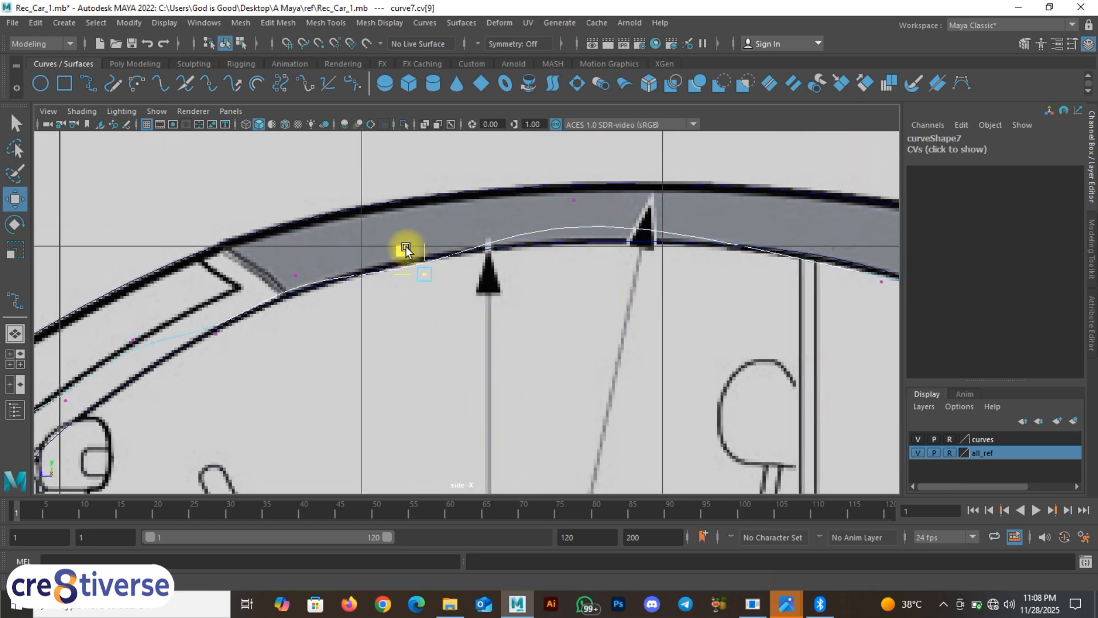
middle_click_drag(610, 262, 579, 289, "alt")
left_click_drag(532, 216, 575, 259)
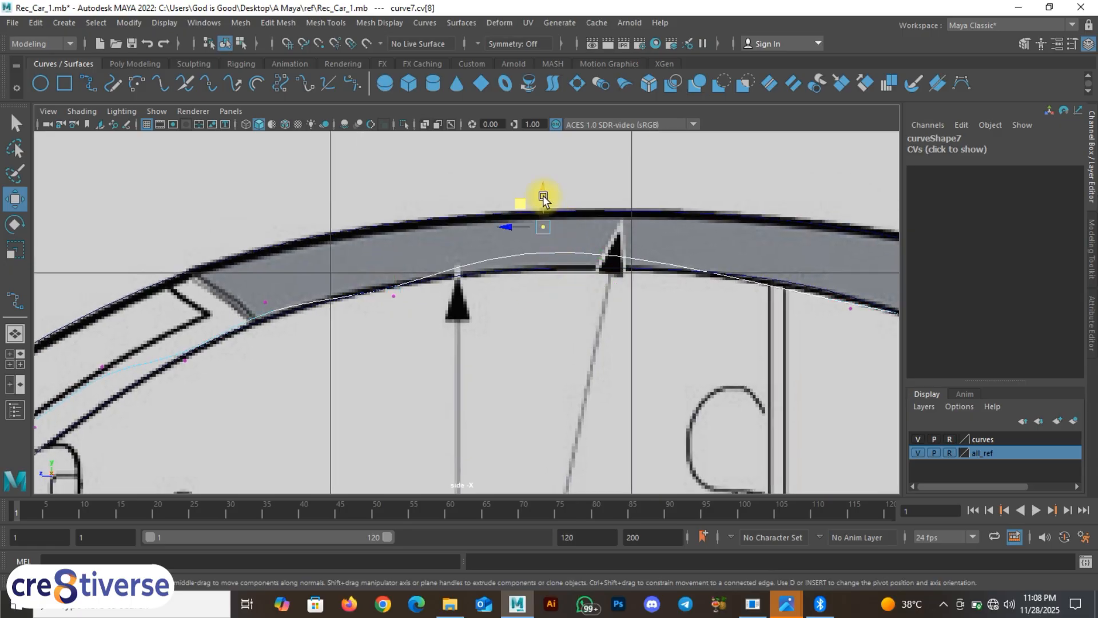
left_click_drag(544, 186, 549, 205)
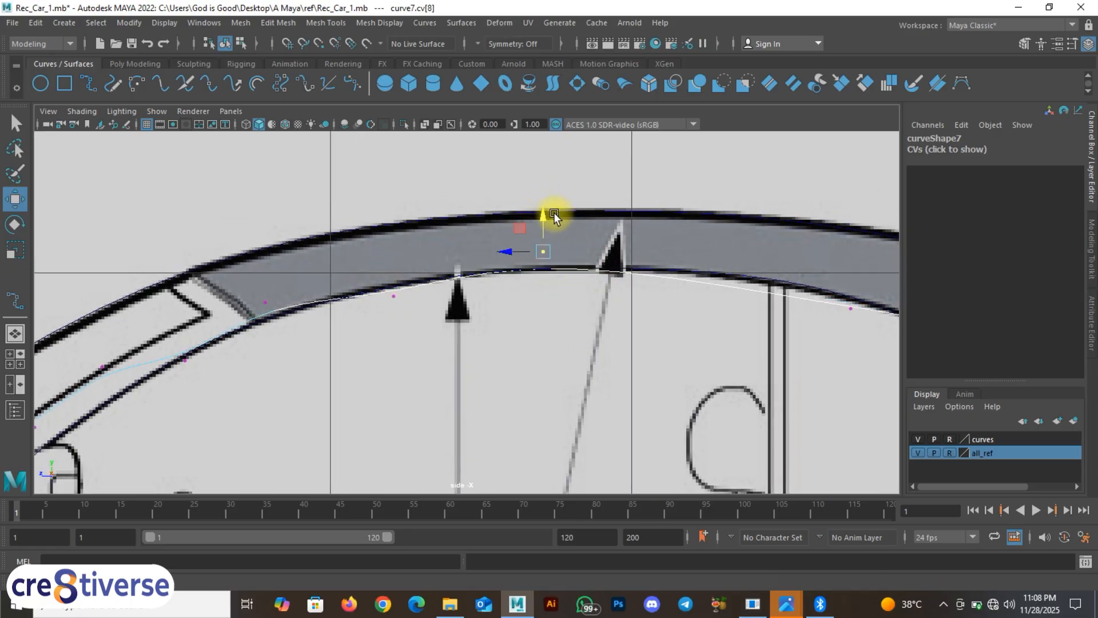
left_click_drag(368, 261, 419, 309)
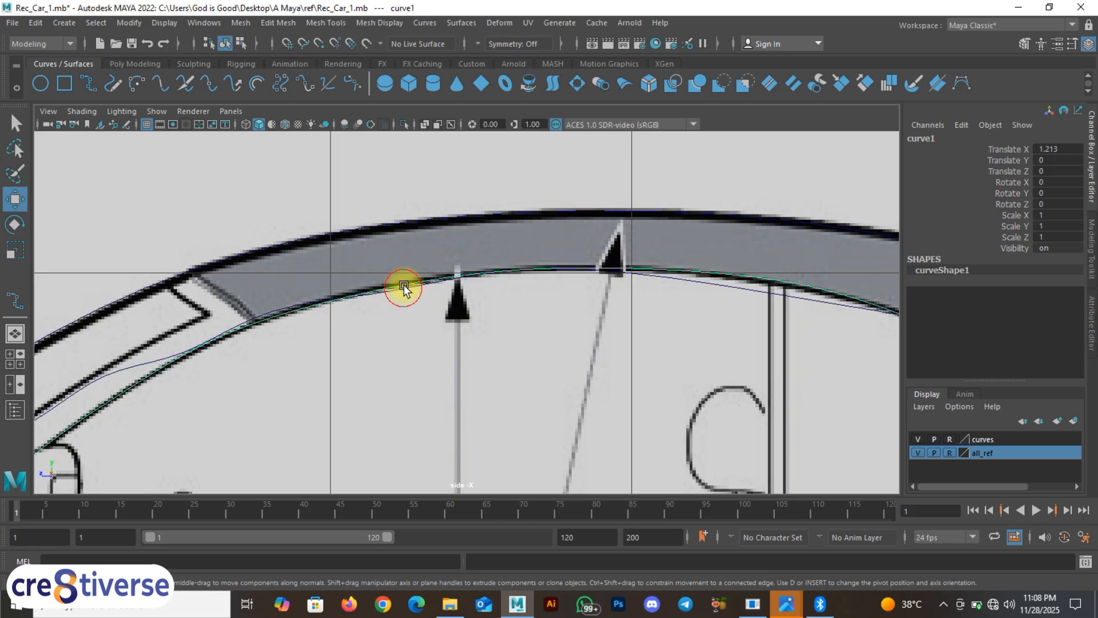
Step: Switch the roof curve to Control Vertex mode and nudge its first roof CV onto the roof line
left_click(404, 288)
right_click(404, 288)
left_click(332, 267)
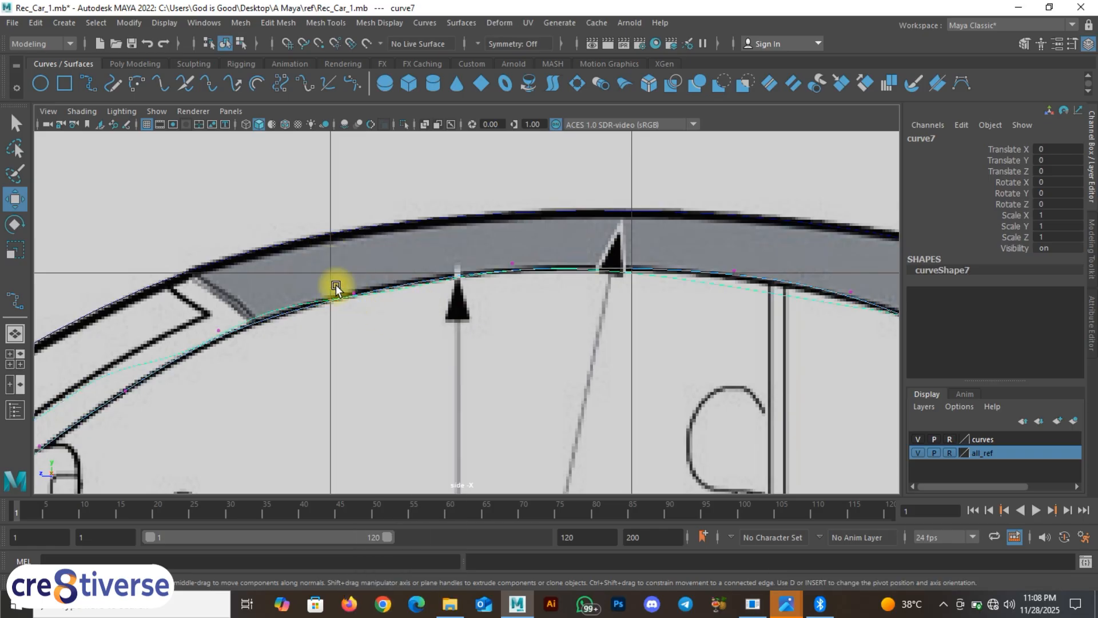
left_click(504, 259)
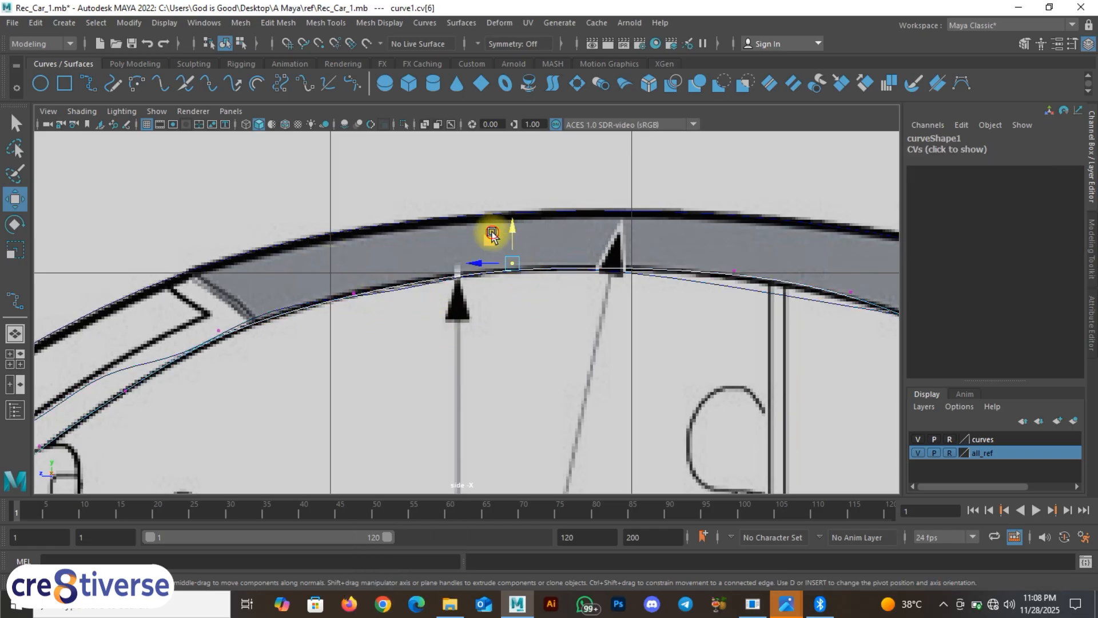
middle_click_drag(677, 319, 500, 245, "alt")
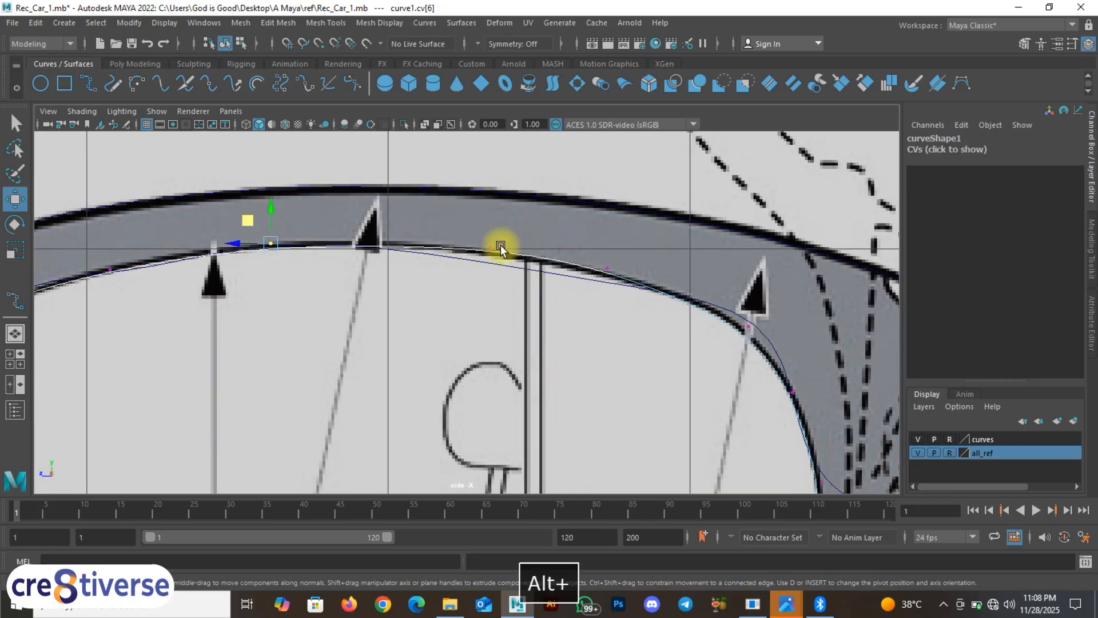
left_click(492, 247)
left_click_drag(472, 222, 477, 226)
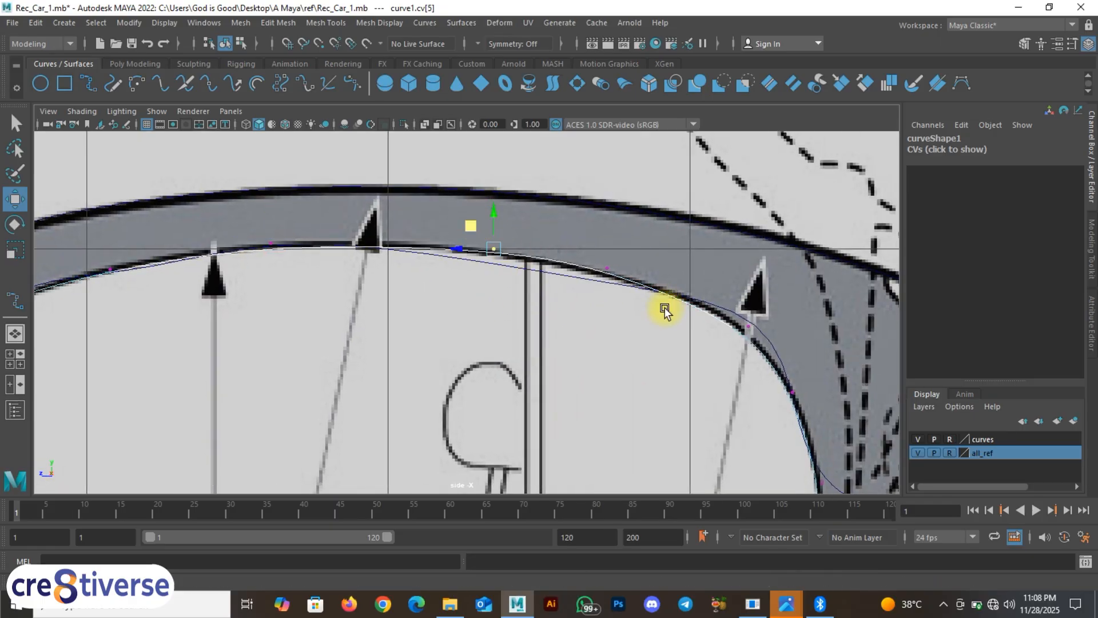
Step: Nudge the next roof CV onto the blueprint line, then undo the accidental roof-curve edits
middle_click_drag(665, 309, 541, 255, "alt")
left_click_drag(526, 241, 559, 297)
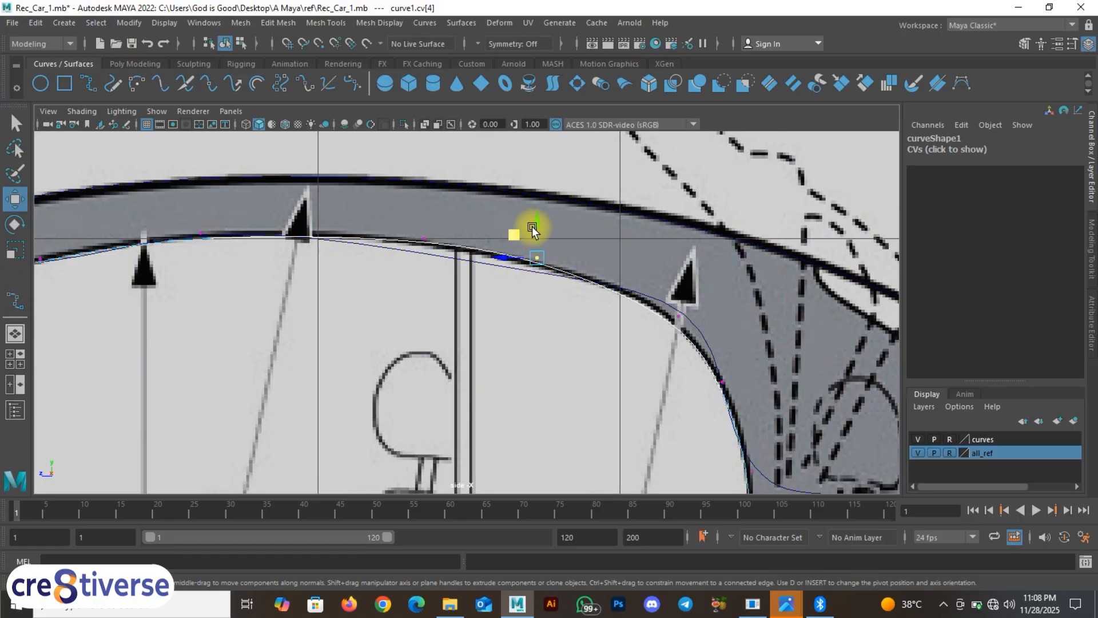
left_click_drag(517, 230, 524, 236)
middle_click_drag(684, 304, 606, 249, "alt")
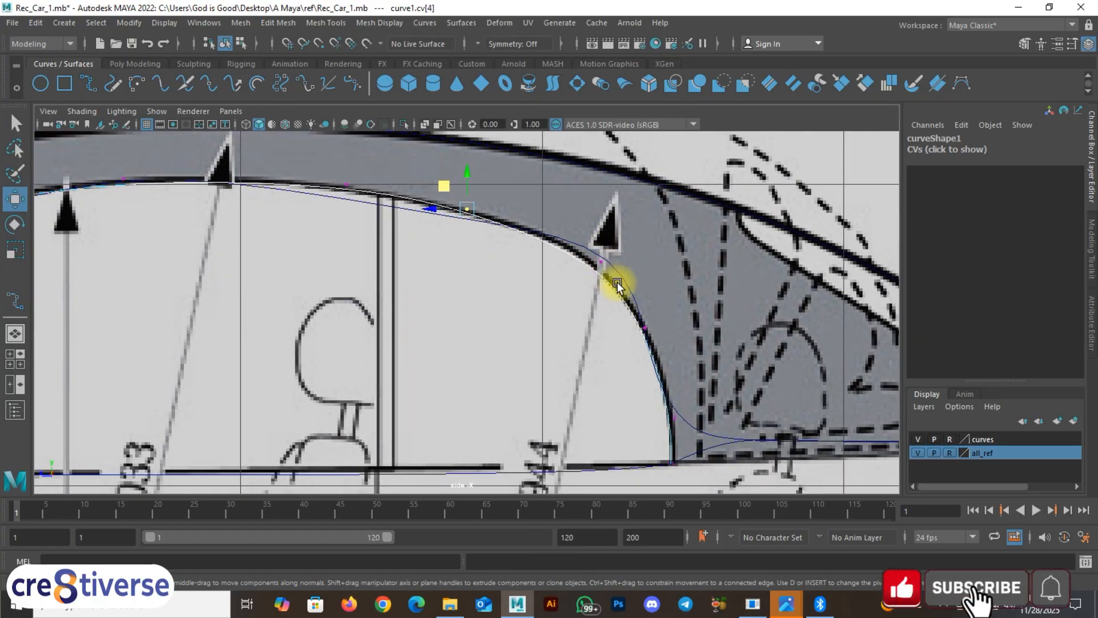
key("ctrl+z")
key("ctrl+z")
key("ctrl+z")
key("ctrl+z")
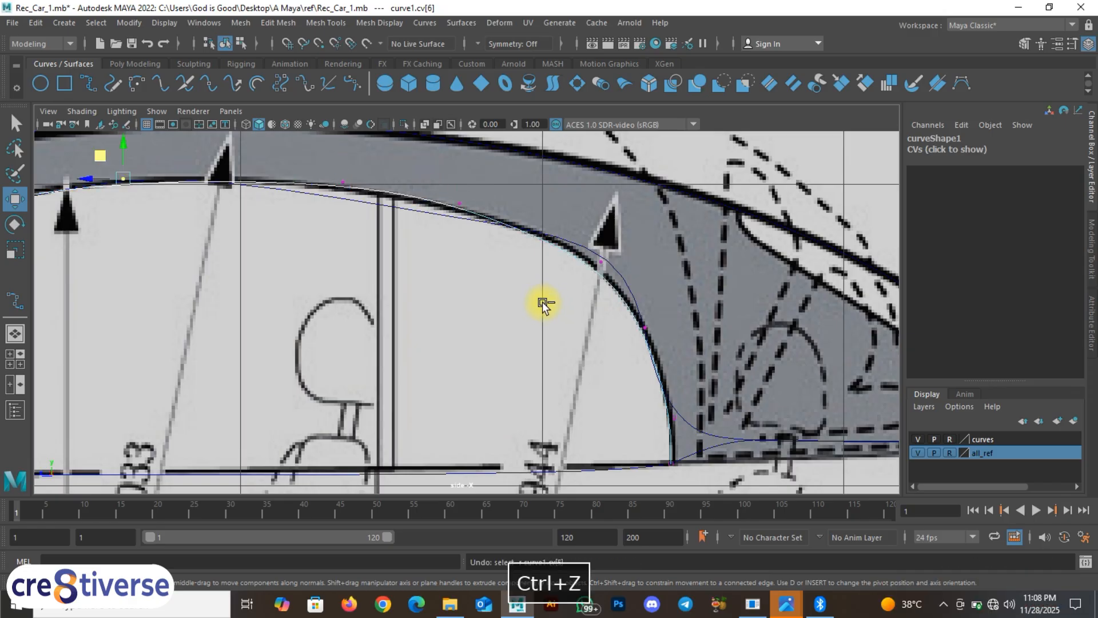
Step: Undo the remaining stray roof-curve edits and pan back along the roof
key("ctrl+z")
key("ctrl+z")
key("ctrl+z")
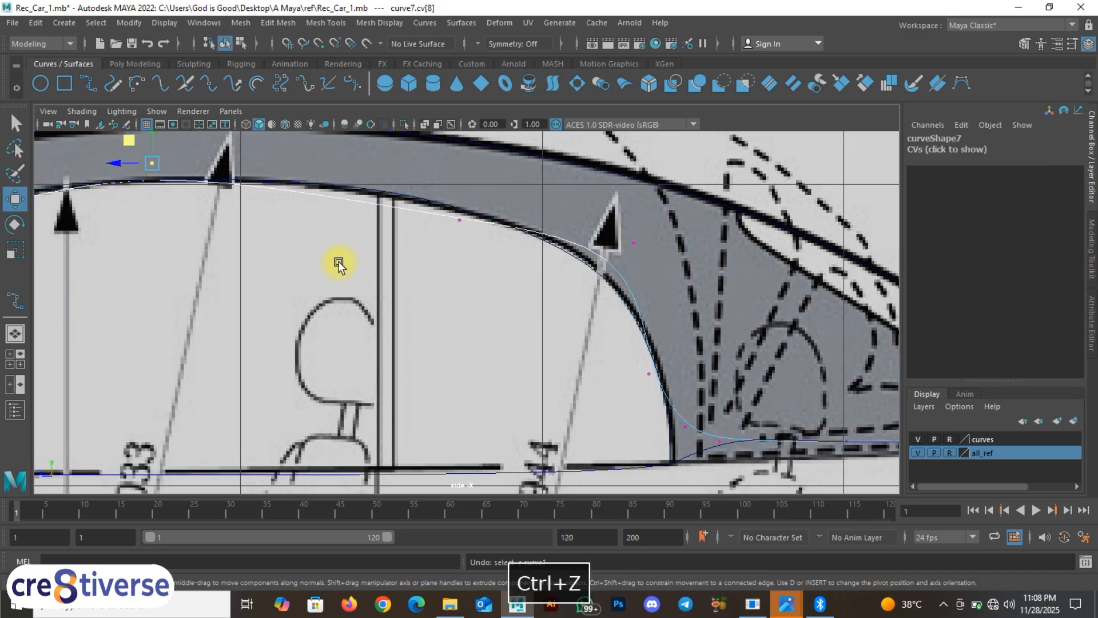
middle_click_drag(336, 263, 628, 289, "alt")
key("ctrl+z")
key("ctrl+z")
key("ctrl+z")
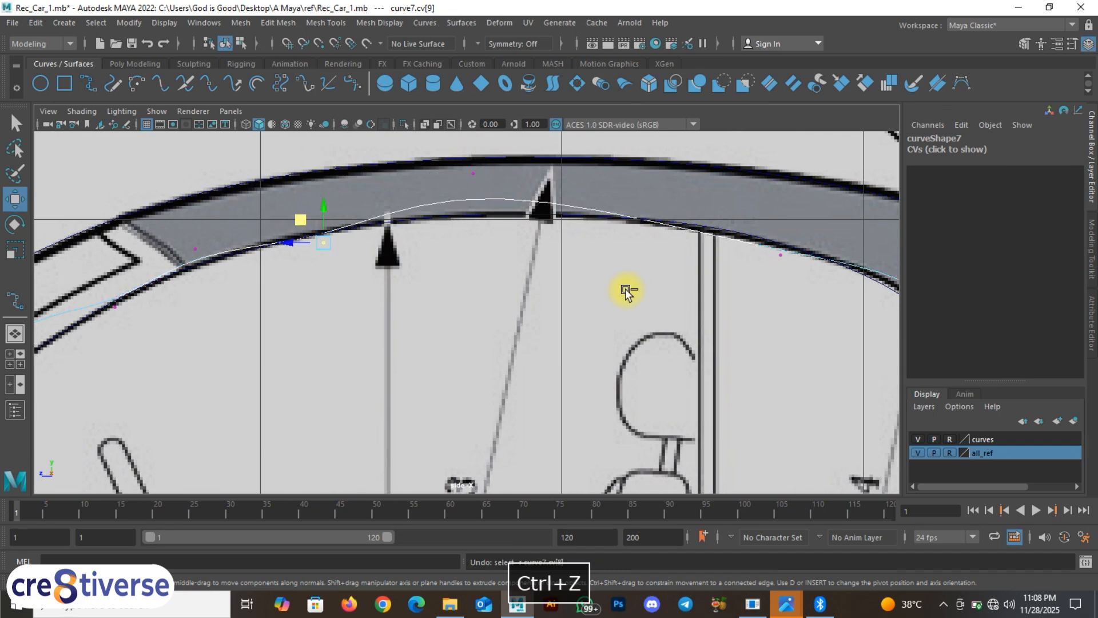
middle_click_drag(387, 311, 615, 273, "alt")
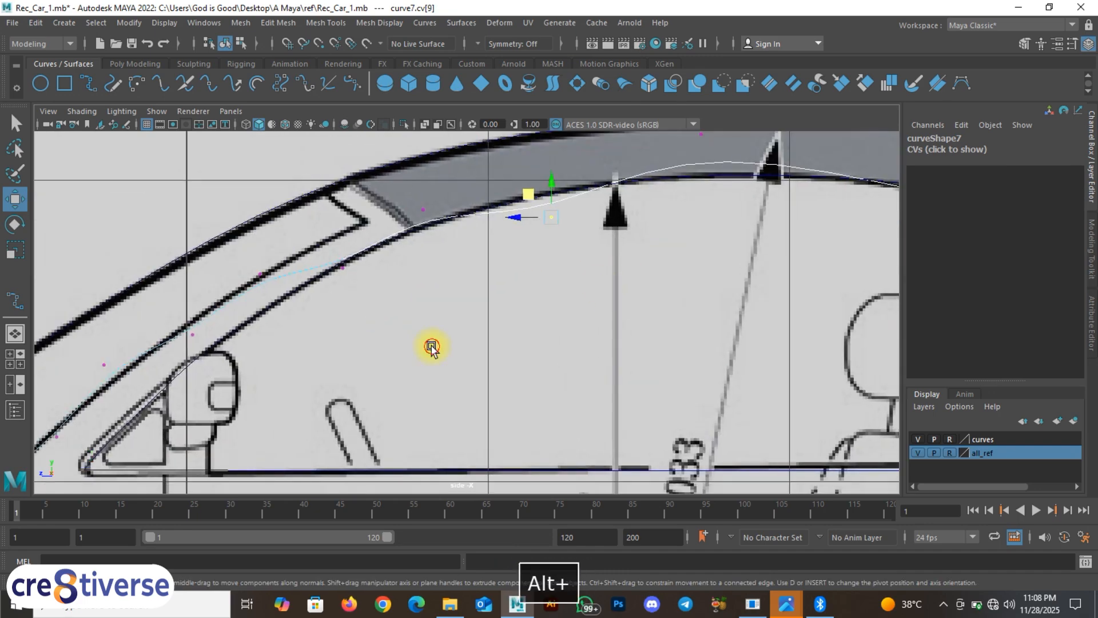
left_click(432, 346)
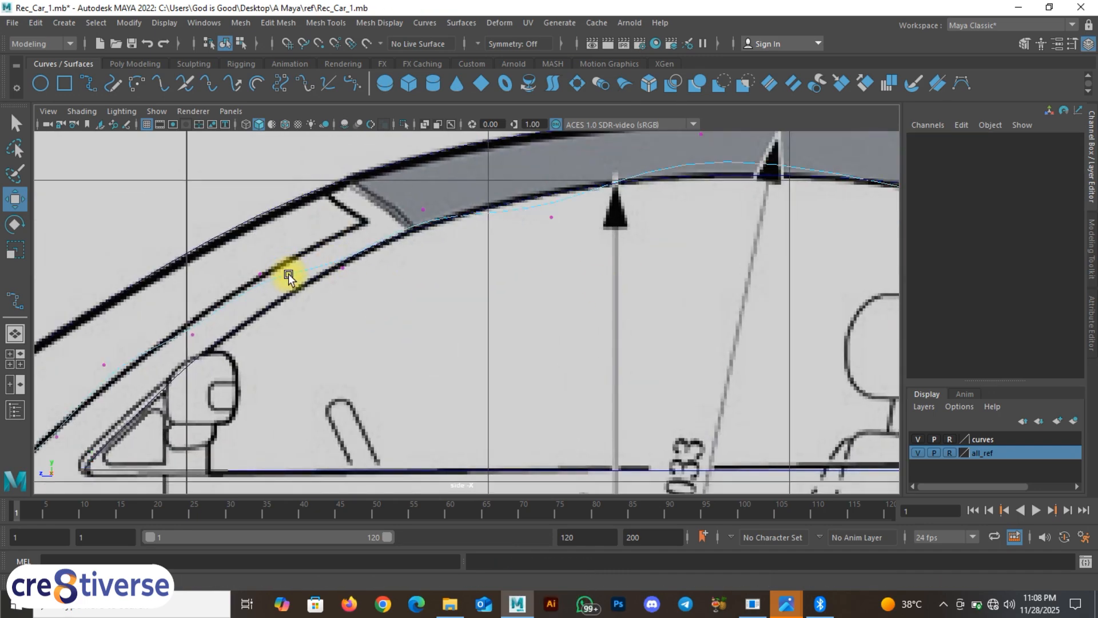
right_click_drag(290, 276, 263, 259)
middle_click_drag(623, 285, 444, 270, "alt")
Step: Raise curve7's roof CVs onto the roof line toward the rear window corner
left_click_drag(407, 235, 434, 265)
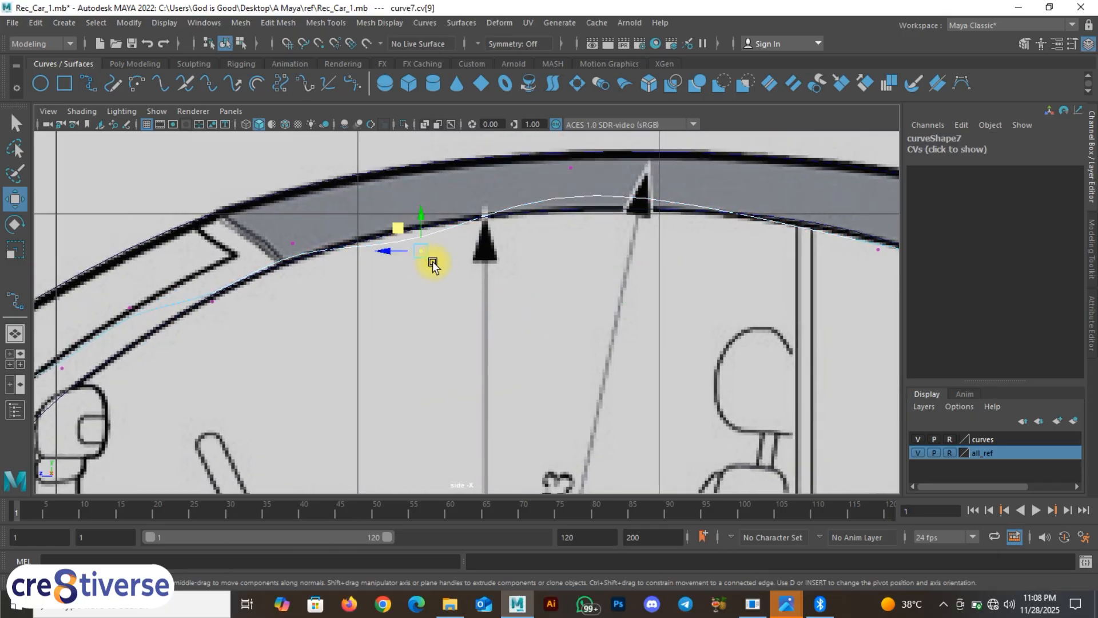
left_click_drag(404, 226, 400, 211)
middle_click_drag(521, 234, 459, 289, "alt")
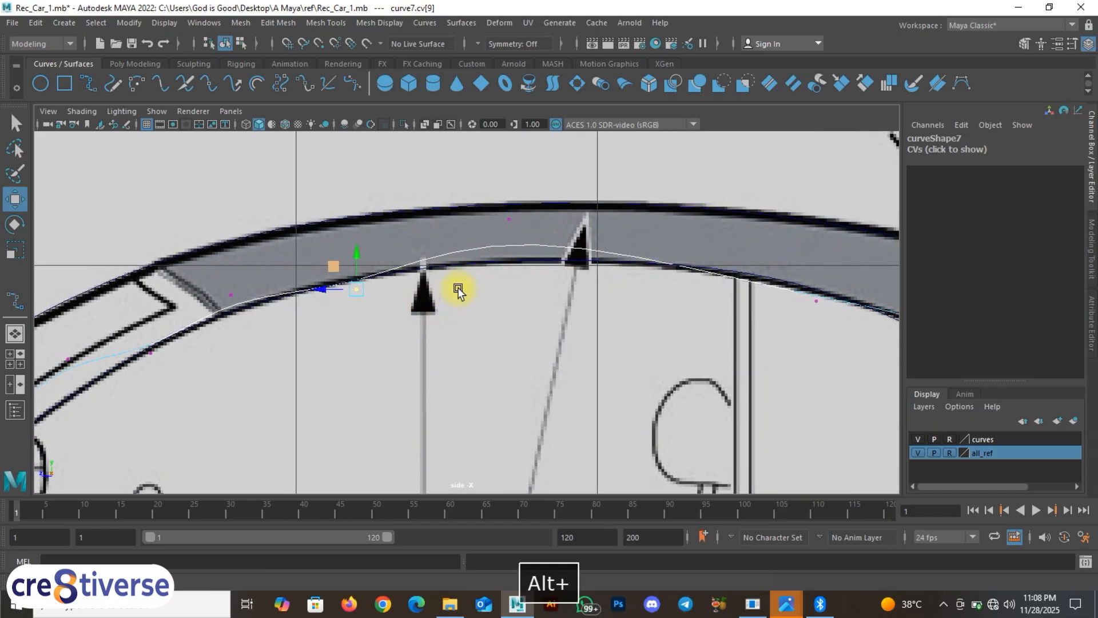
left_click_drag(492, 193, 515, 205)
left_click_drag(365, 305, 339, 257)
middle_click_drag(668, 295, 456, 244, "alt")
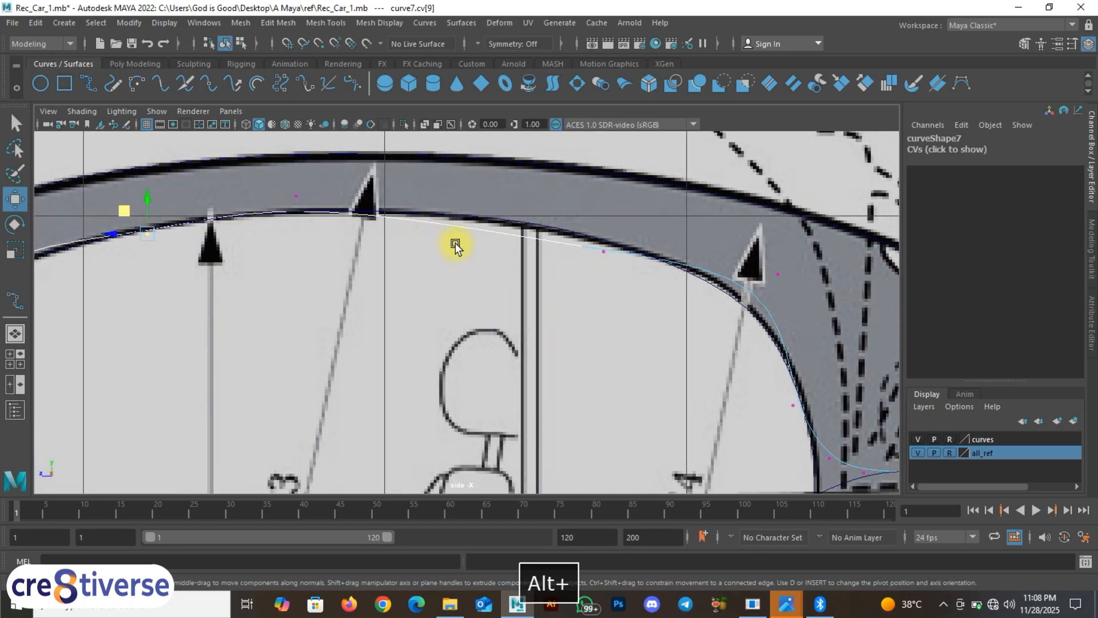
left_click_drag(603, 253, 608, 269)
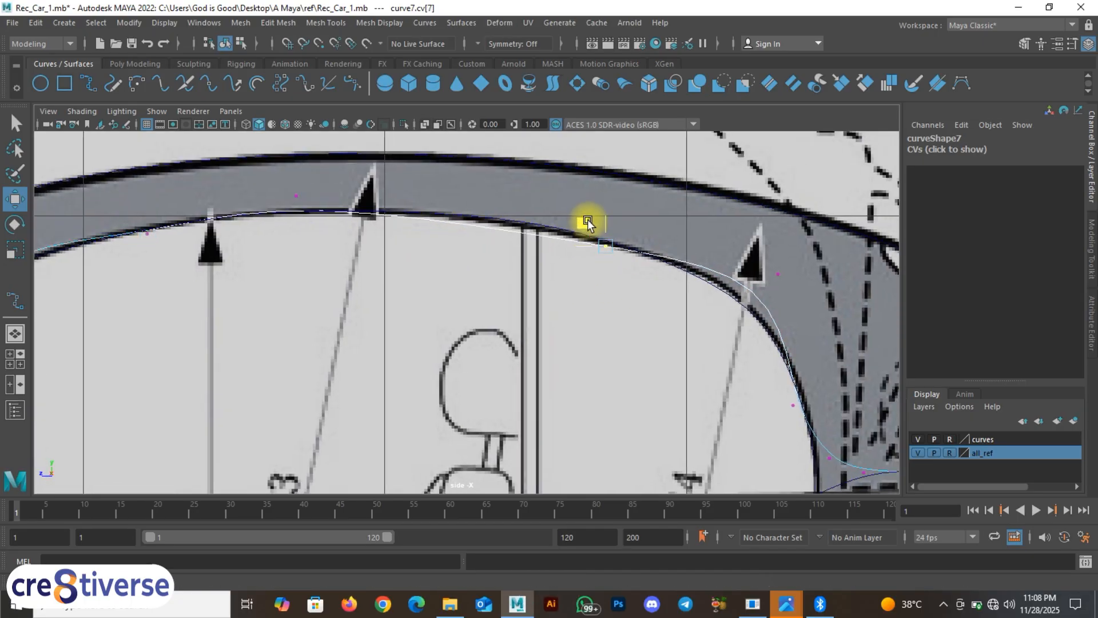
middle_click_drag(815, 370, 544, 309, "alt")
left_click_drag(516, 320, 543, 233)
Step: Pull curve7's rear-corner CVs up and right toward the rear-quarter diagonal
middle_click_drag(613, 281, 572, 307, "alt")
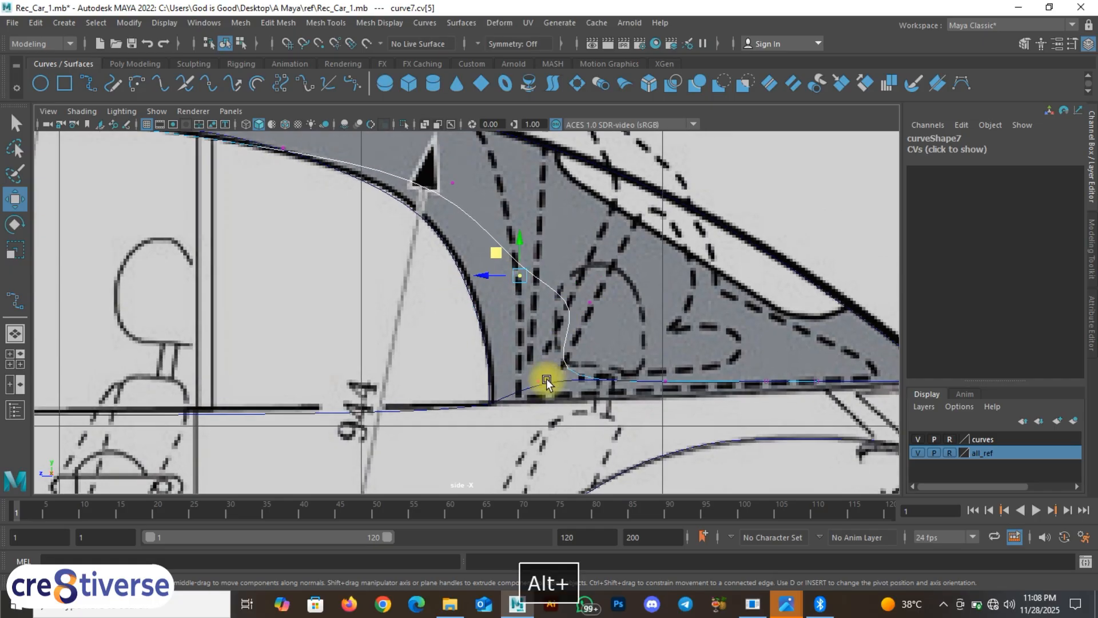
left_click_drag(511, 361, 578, 311)
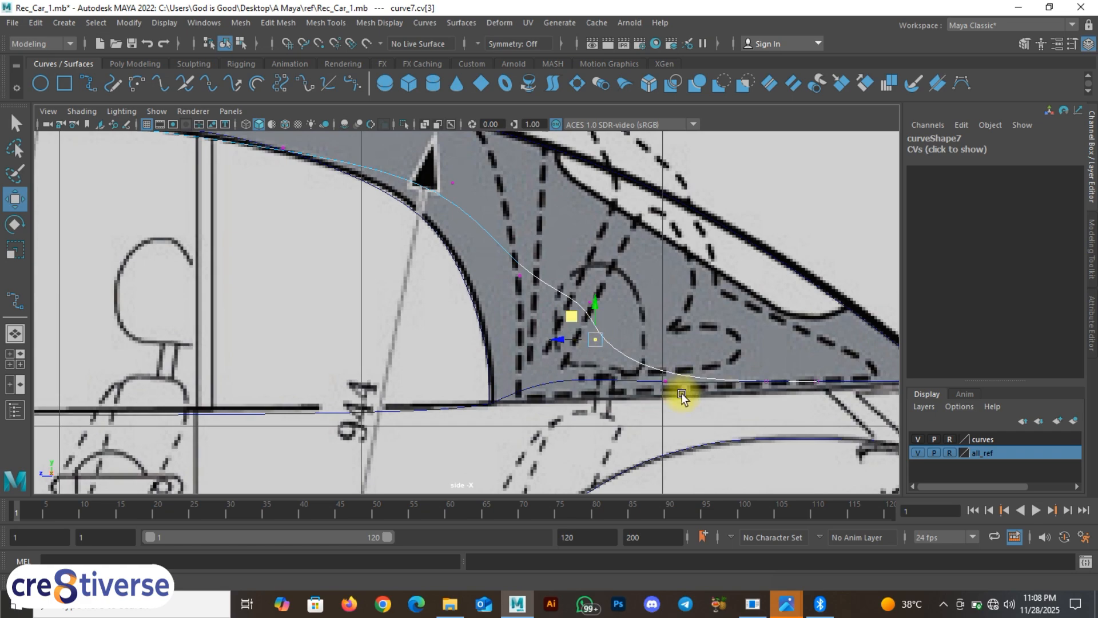
left_click_drag(692, 396, 706, 299)
left_click_drag(613, 363, 524, 217)
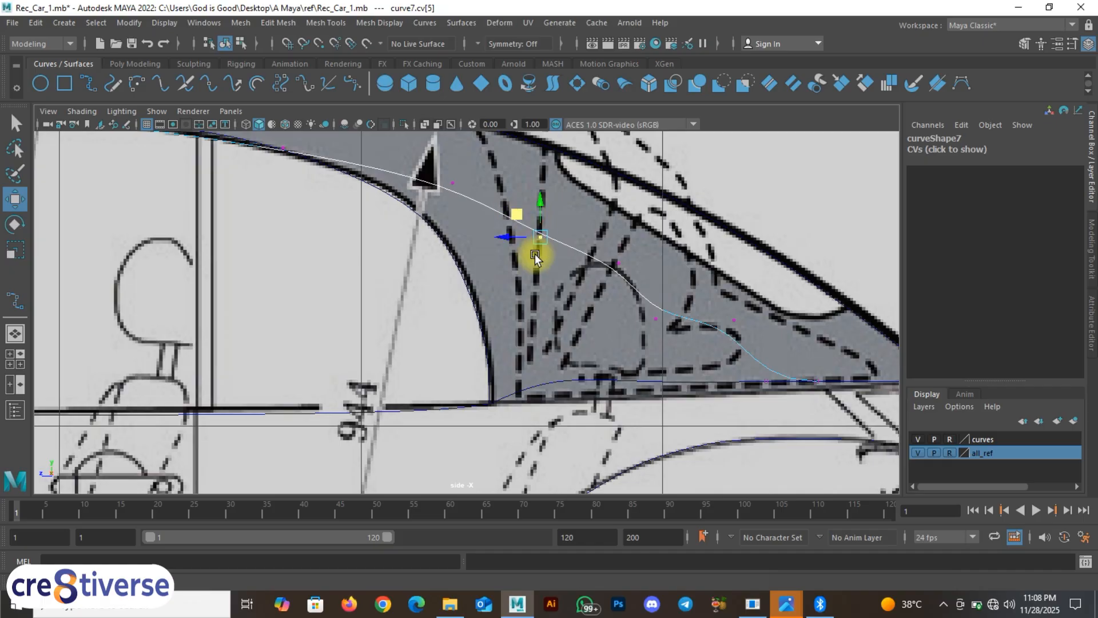
middle_click_drag(535, 253, 339, 245, "alt")
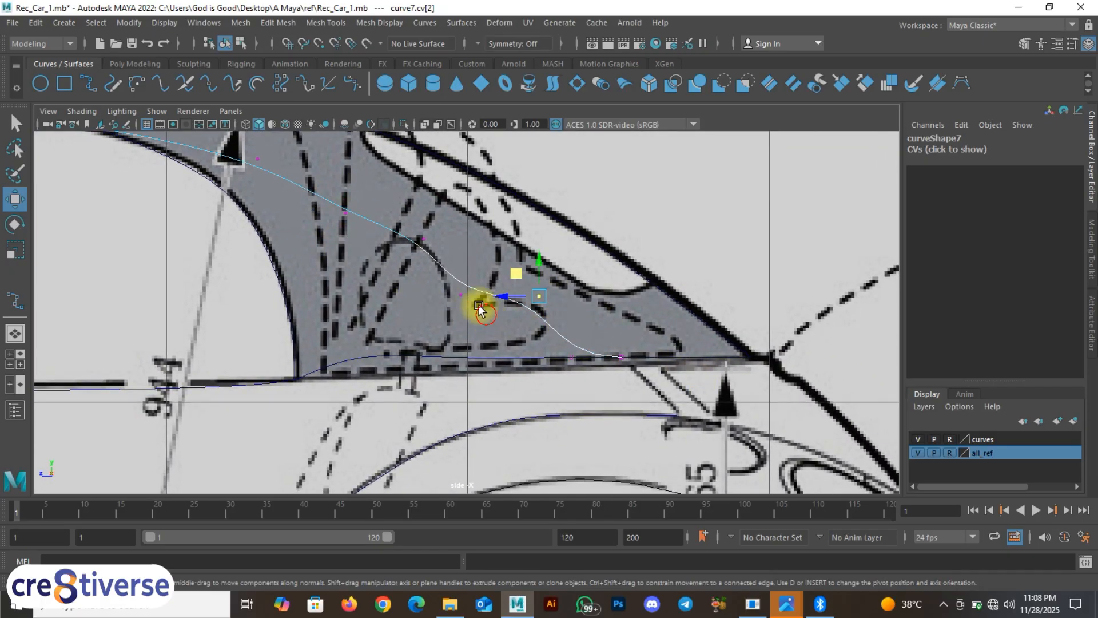
left_click_drag(459, 290, 467, 244)
mouse_move(535, 285)
left_mouse_down()
mouse_move(555, 321)
mouse_move(521, 274)
mouse_move(534, 270)
left_mouse_up()
scroll(629, 390, "up", 1)
left_click_drag(587, 390, 593, 317)
mouse_move(598, 315)
middle_mouse_down("alt")
mouse_move(654, 370)
mouse_move(669, 427)
mouse_move(709, 437)
mouse_move(677, 397)
middle_mouse_up("alt")
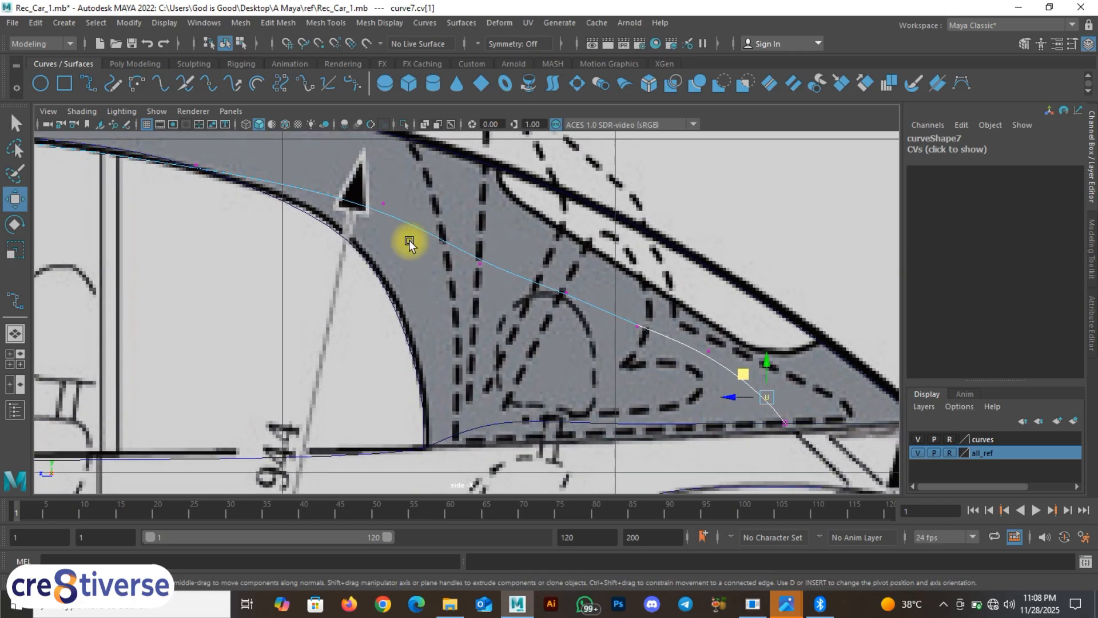
Step: Smooth curve7's middle and lower CVs along the rear pillar diagonal
left_click_drag(375, 193, 392, 215)
left_click_drag(377, 166, 381, 170)
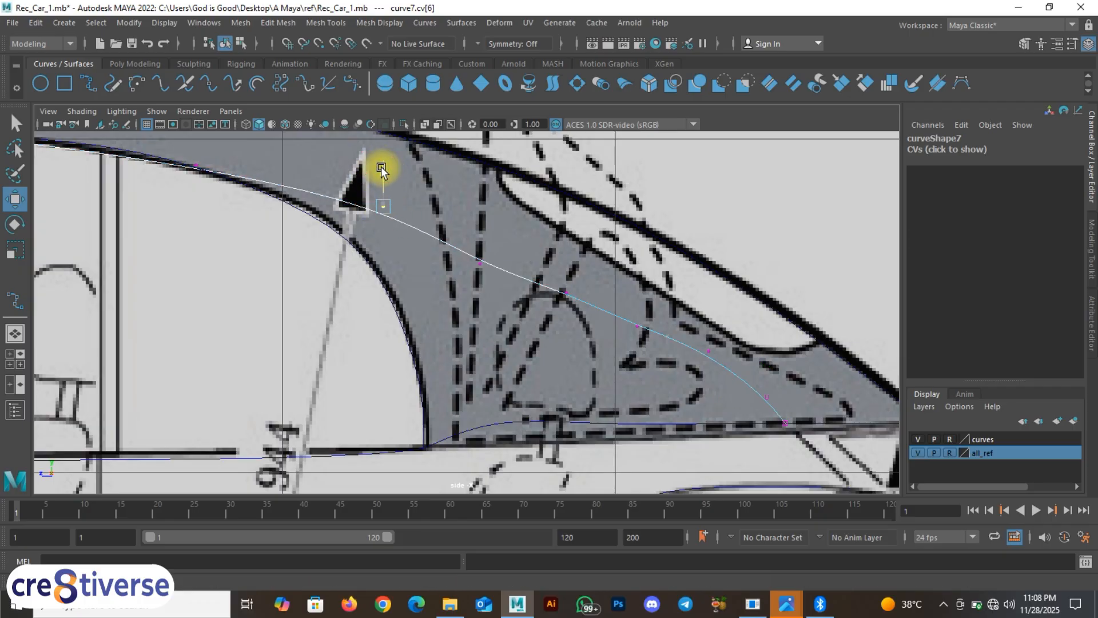
left_click_drag(624, 303, 648, 343)
left_click_drag(625, 305, 614, 305)
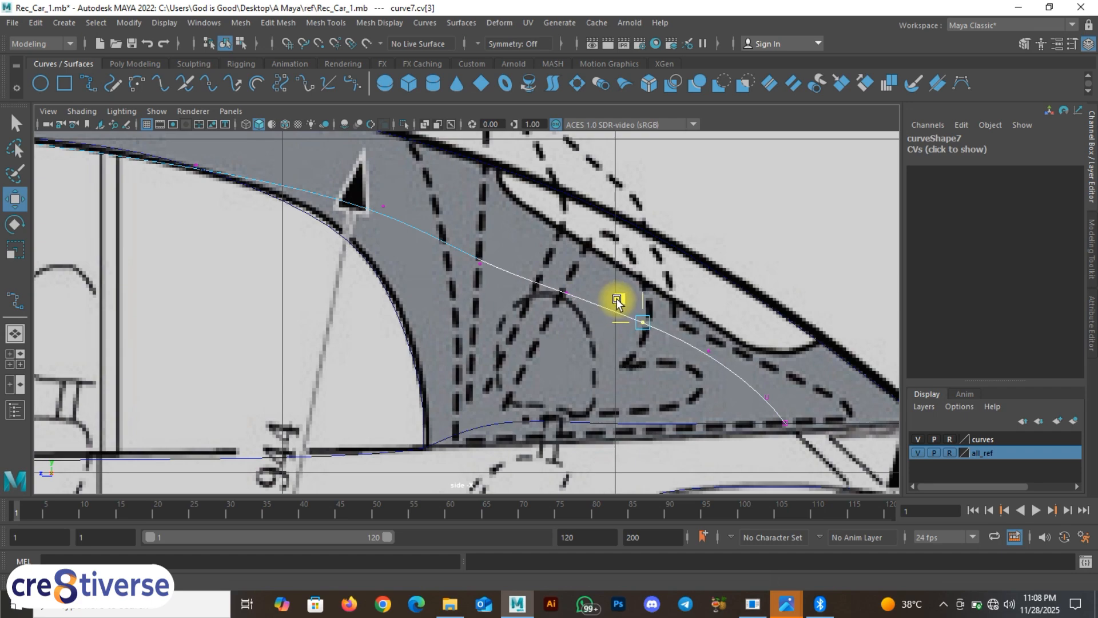
left_click_drag(544, 276, 571, 314)
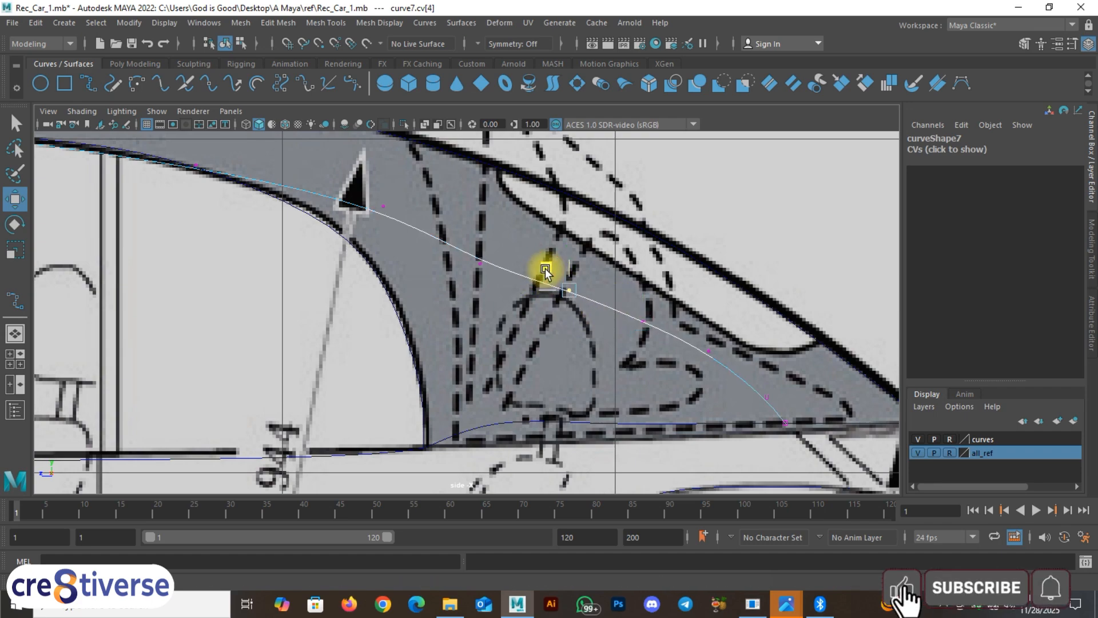
left_click_drag(471, 249, 507, 301)
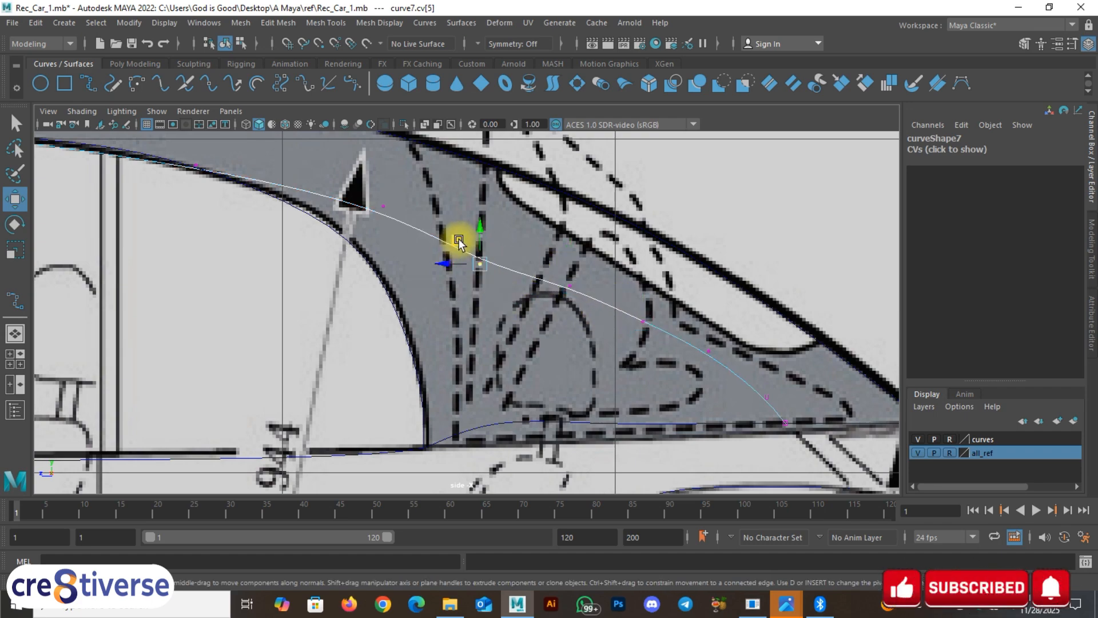
left_click_drag(460, 240, 466, 225)
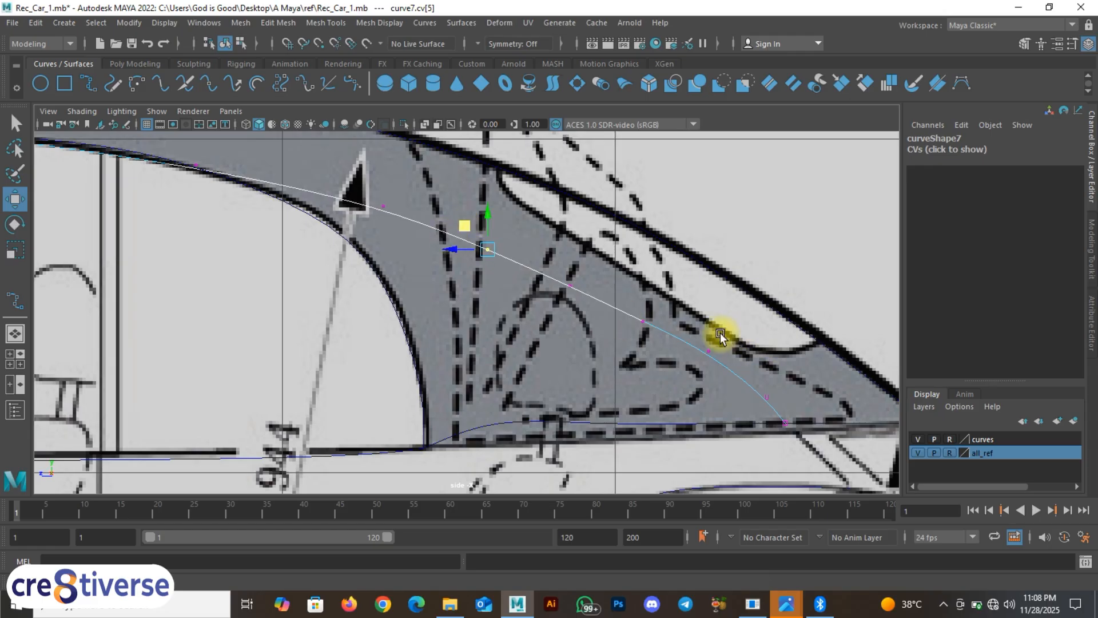
left_click_drag(700, 335, 722, 377)
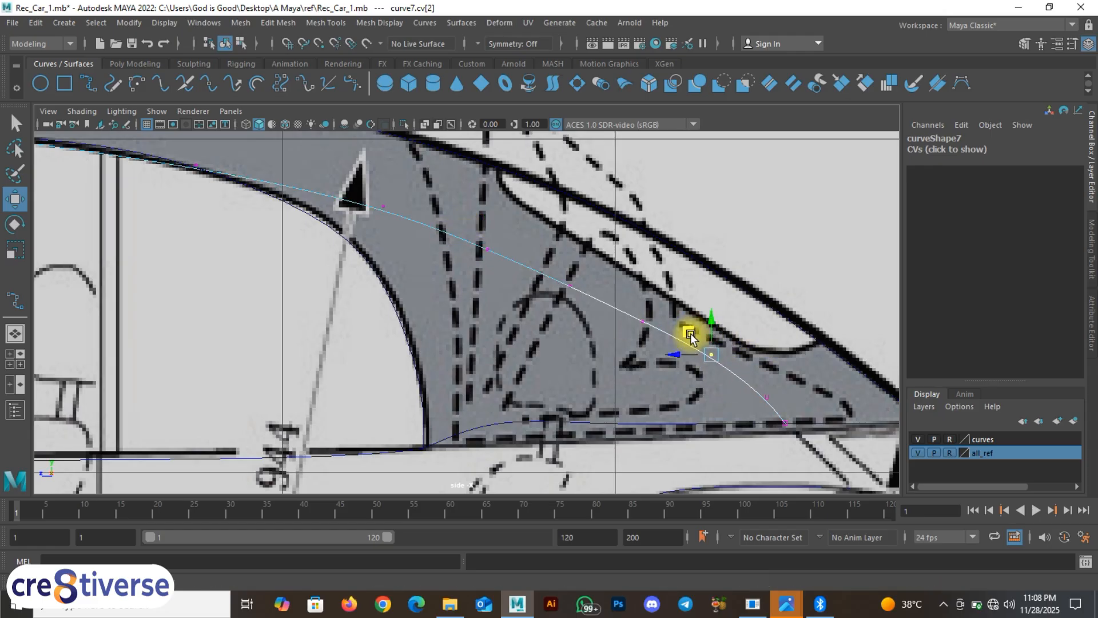
middle_click_drag(582, 355, 592, 400, "alt")
middle_click_drag(312, 228, 666, 333, "alt")
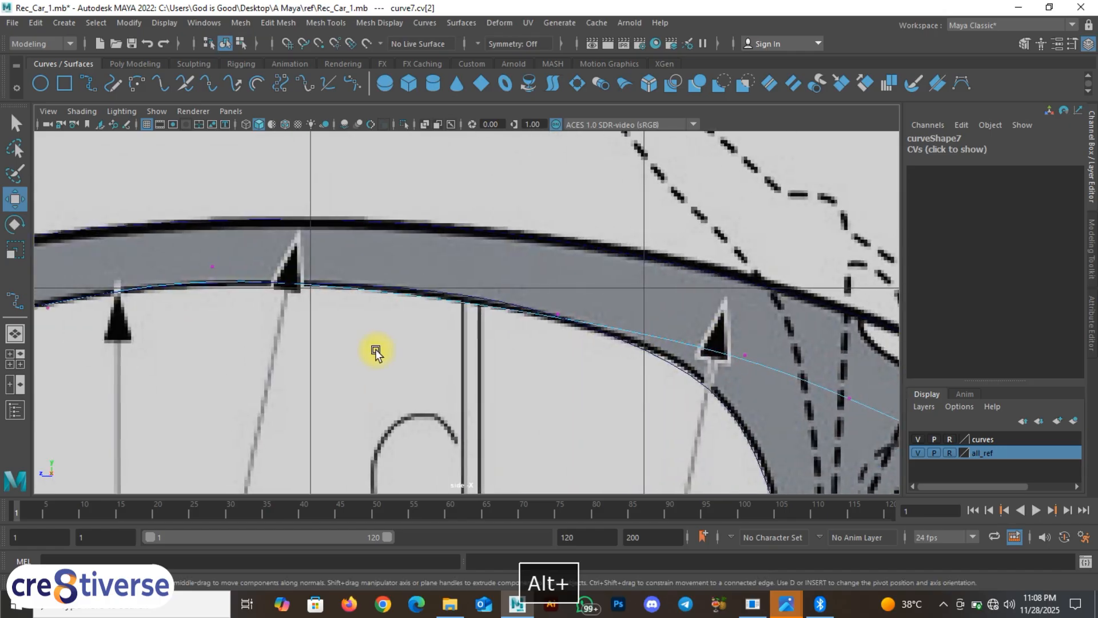
middle_click_drag(389, 343, 578, 289, "alt")
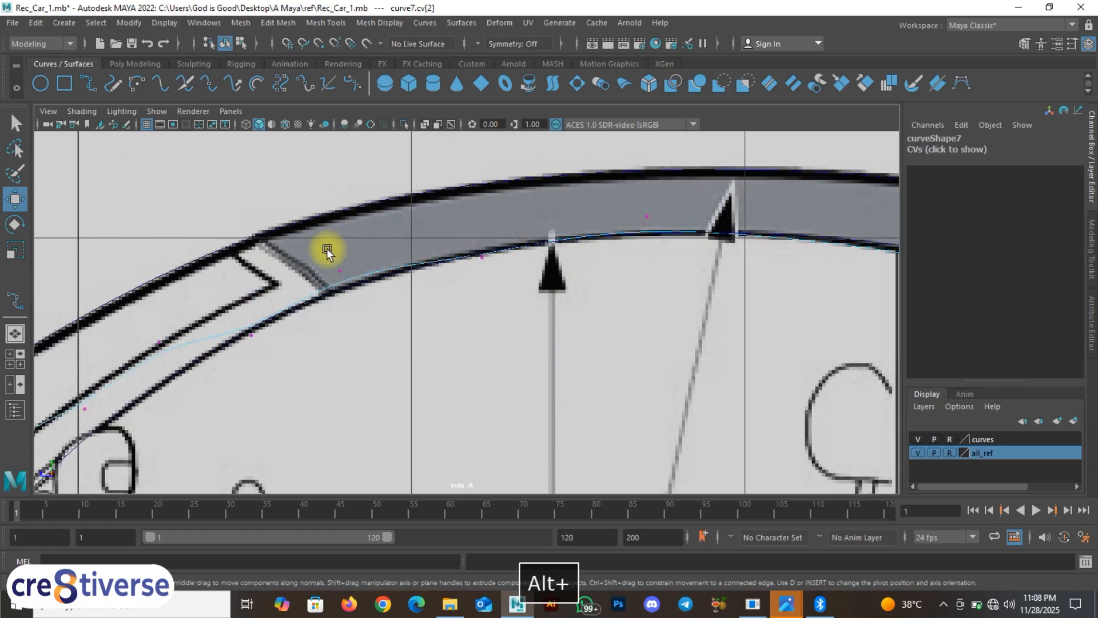
left_click_drag(314, 246, 370, 307)
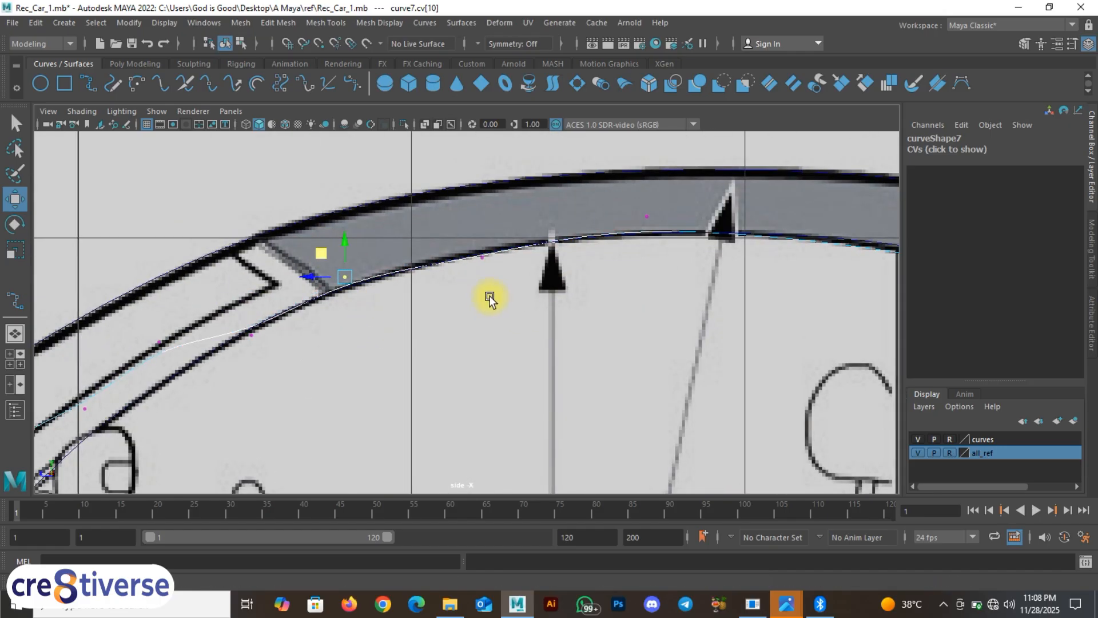
Step: Lower curve7's roof CVs onto the blueprint roof line
left_click_drag(488, 274, 457, 231)
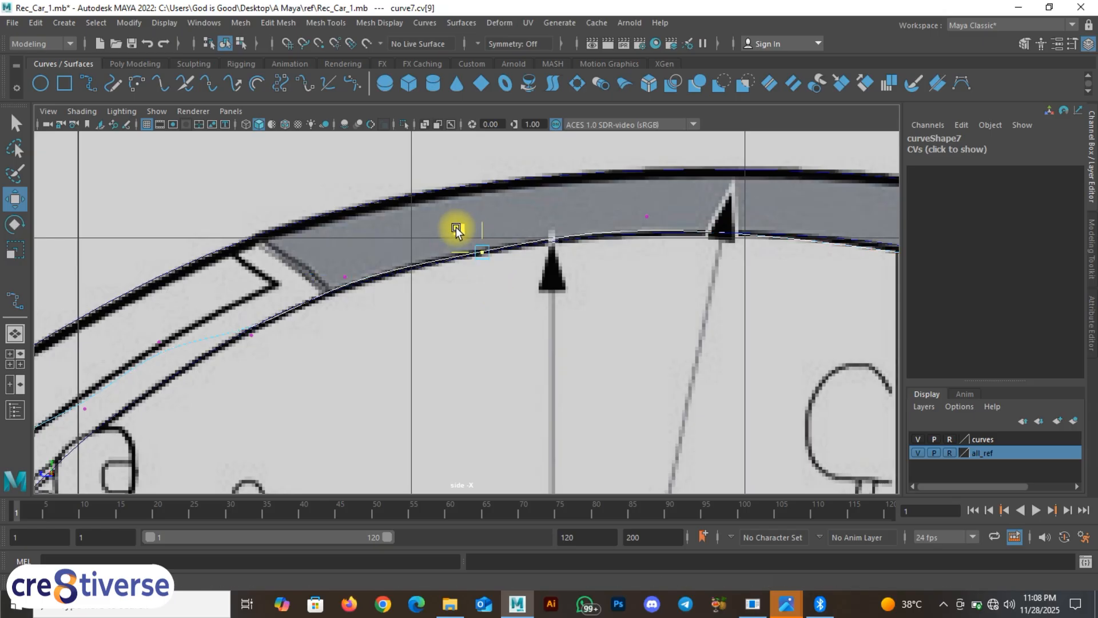
middle_click_drag(687, 278, 600, 275, "alt")
left_click_drag(558, 194, 583, 231)
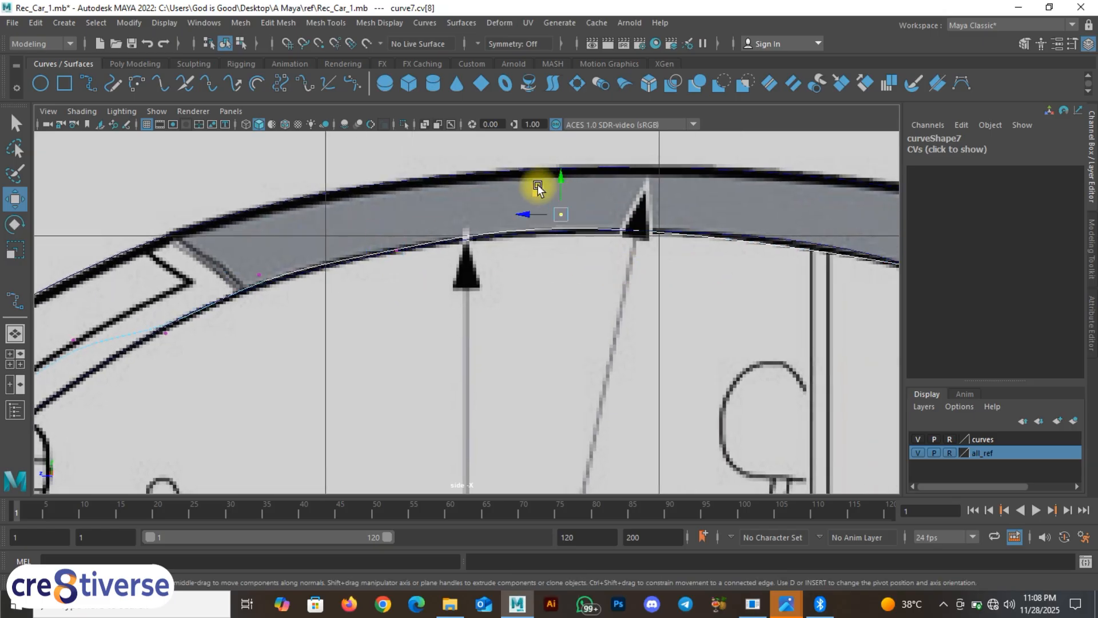
left_click_drag(561, 173, 560, 176)
middle_click_drag(762, 270, 412, 242, "alt")
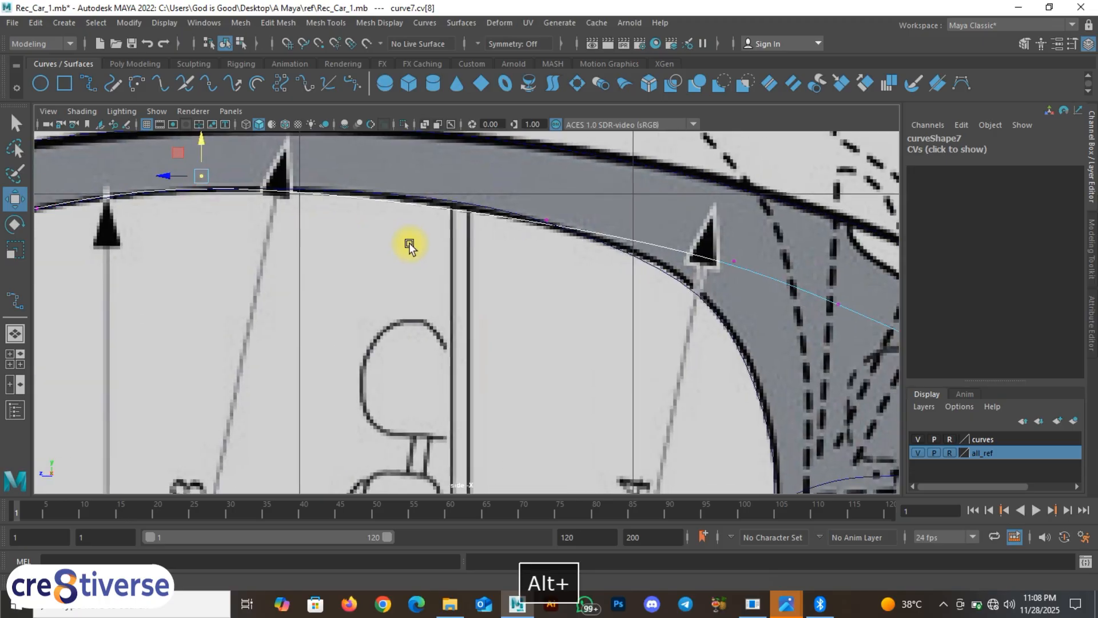
left_click_drag(532, 200, 569, 252)
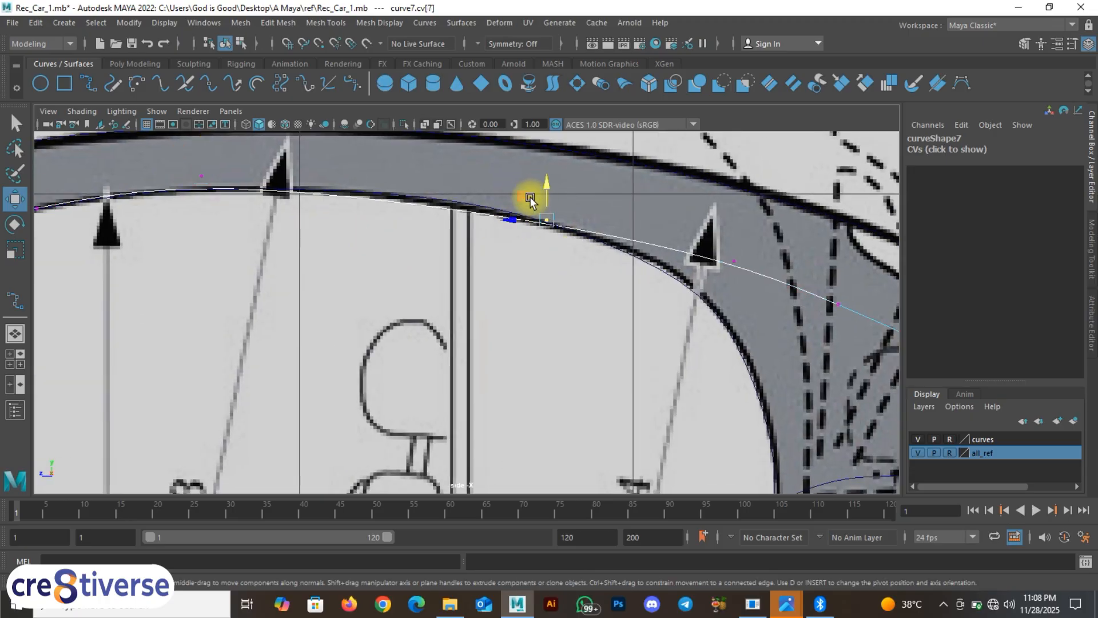
Step: Nudge curve7's windshield-pillar CVs so they follow the A-pillar line
middle_click_drag(517, 198, 493, 198, "alt")
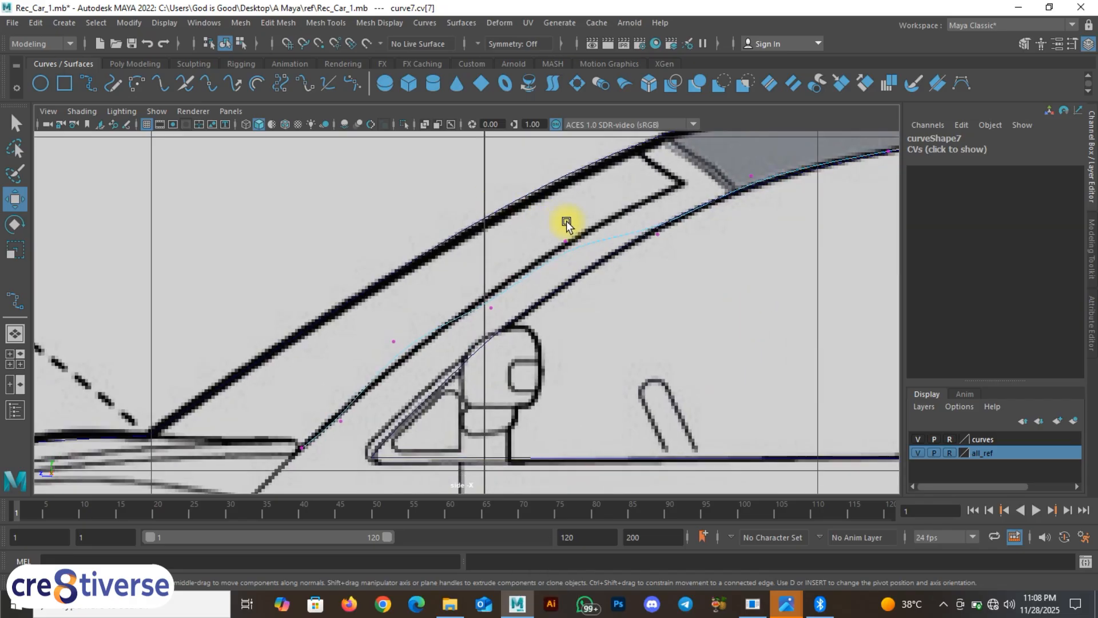
middle_click_drag(616, 286, 600, 289, "alt")
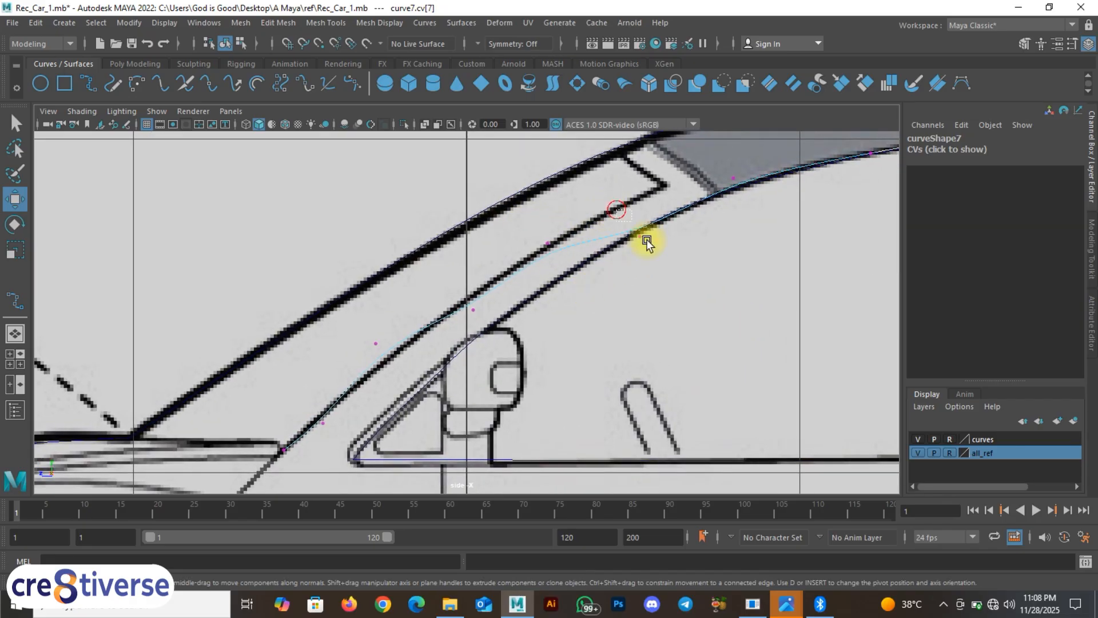
left_click_drag(645, 239, 642, 183)
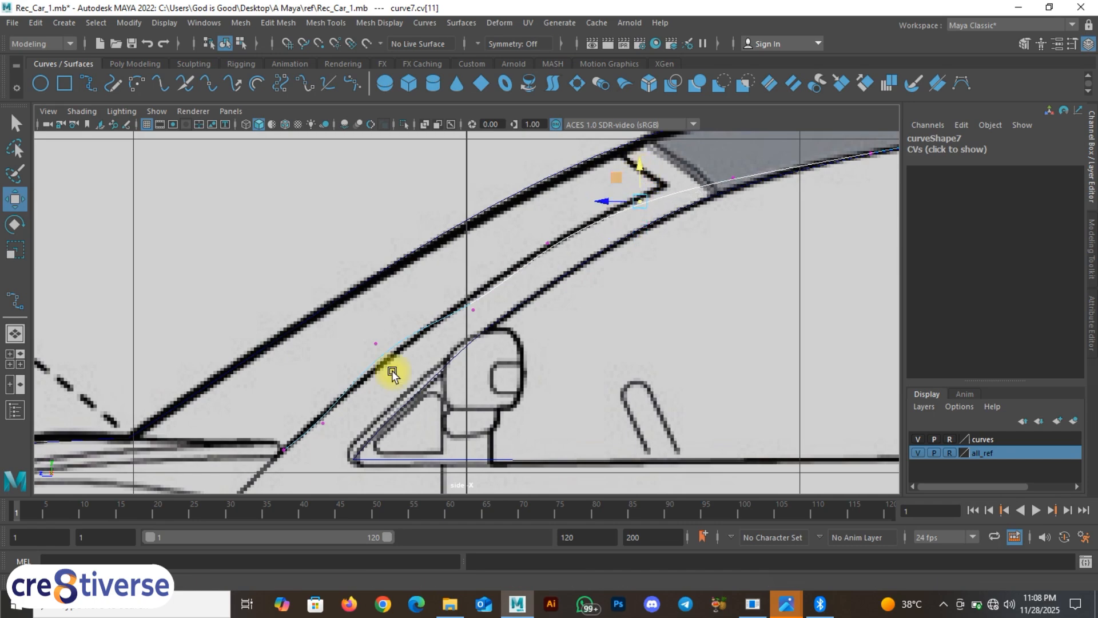
middle_click_drag(392, 369, 528, 271, "alt")
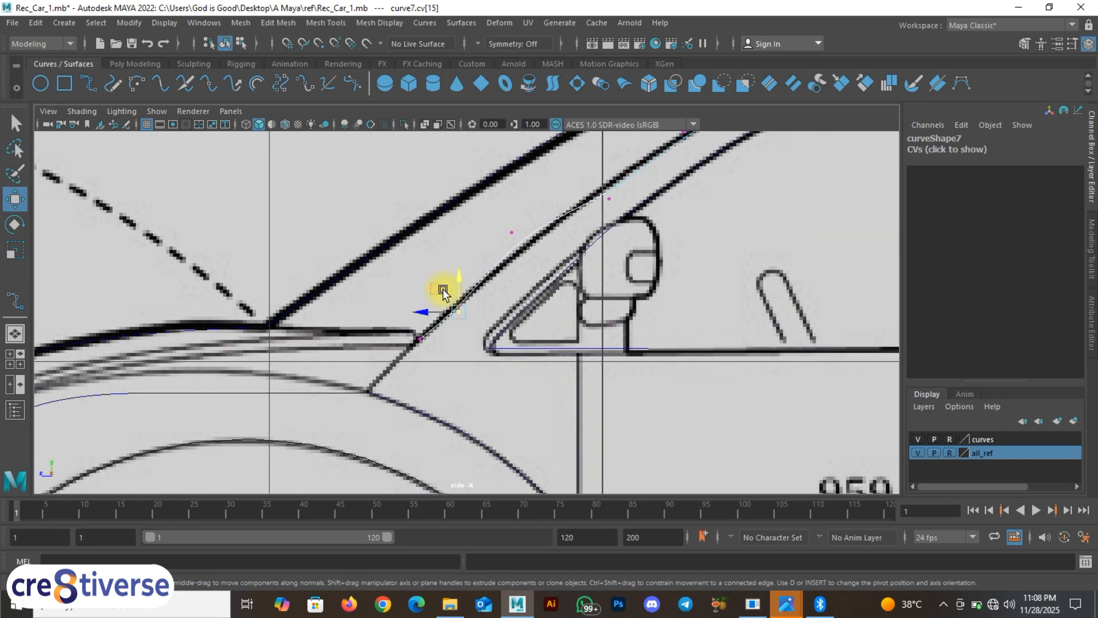
left_click_drag(442, 290, 441, 286)
middle_click_drag(541, 298, 474, 325, "alt")
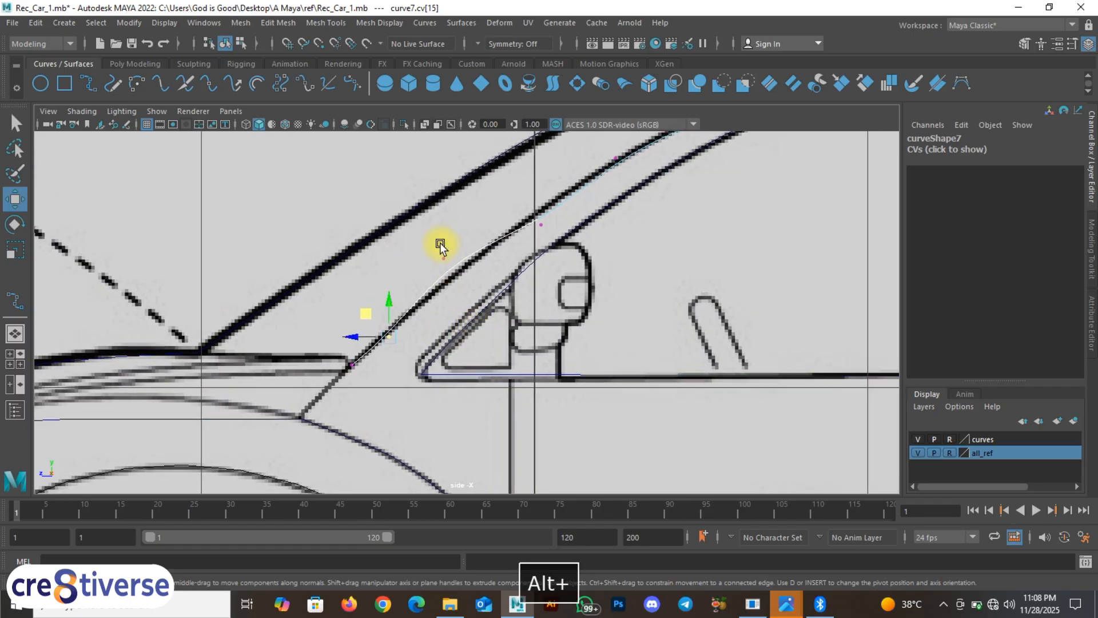
left_click_drag(439, 244, 468, 285)
left_click_drag(420, 240, 427, 245)
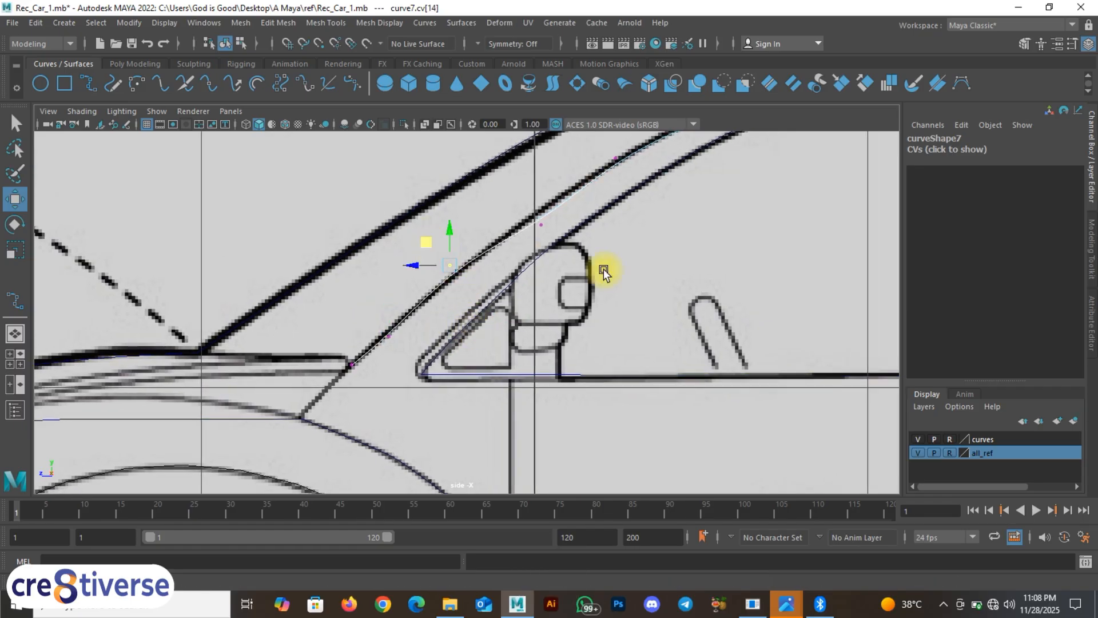
left_click_drag(603, 269, 539, 351, "alt")
middle_click_drag(576, 250, 510, 355, "alt")
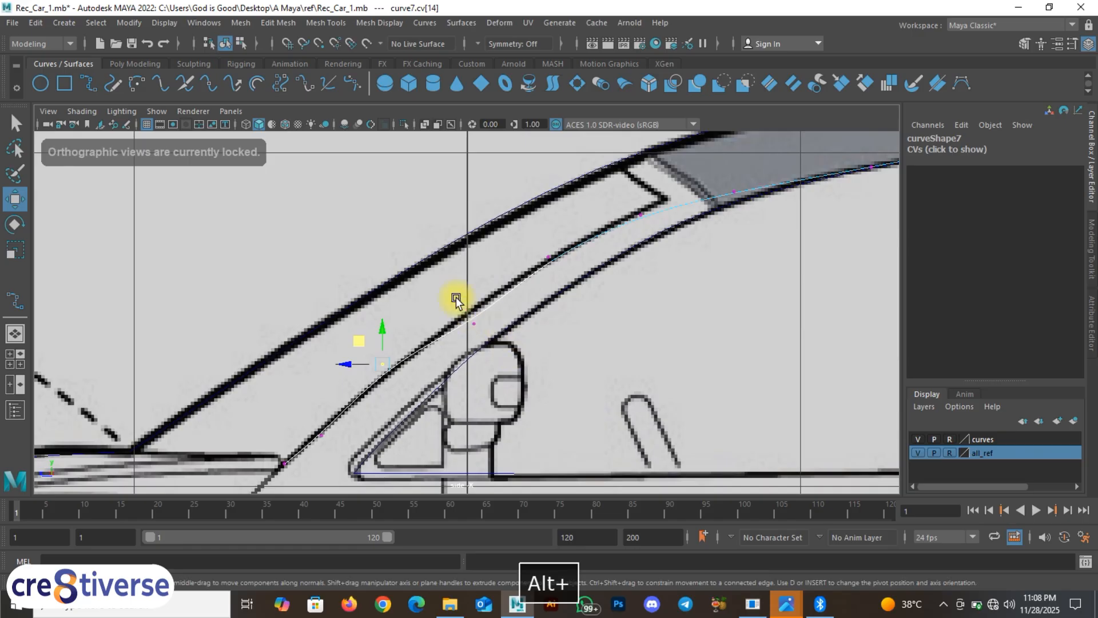
left_click_drag(455, 297, 496, 331)
left_click_drag(454, 298, 474, 281)
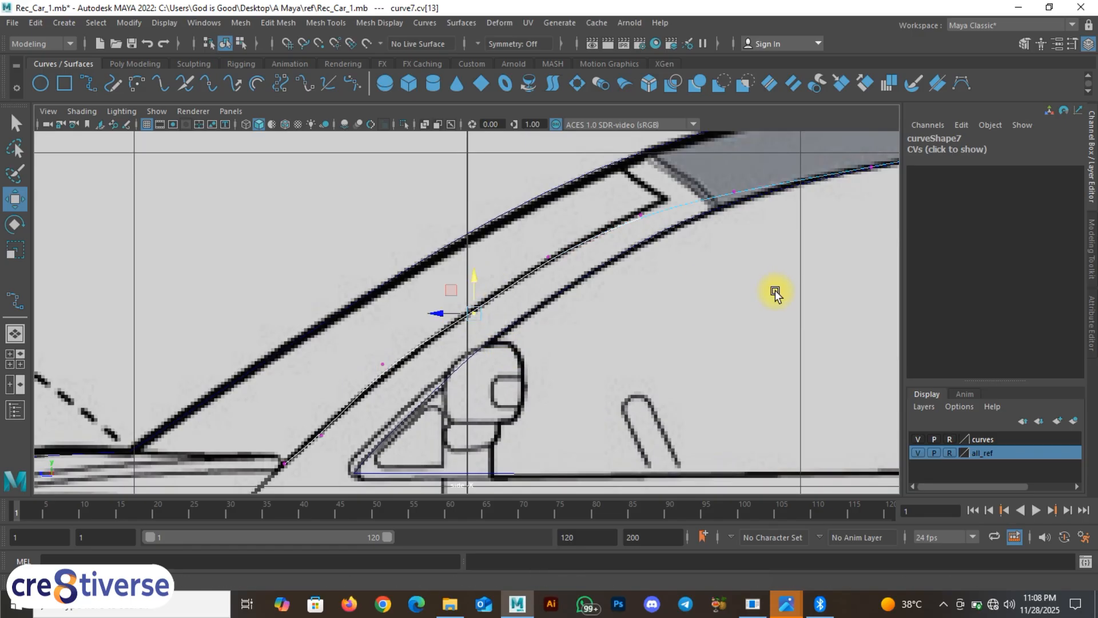
Step: Re-pick earlier pillar CVs and pull one slightly down onto the pillar line
middle_click_drag(775, 292, 559, 355, "alt")
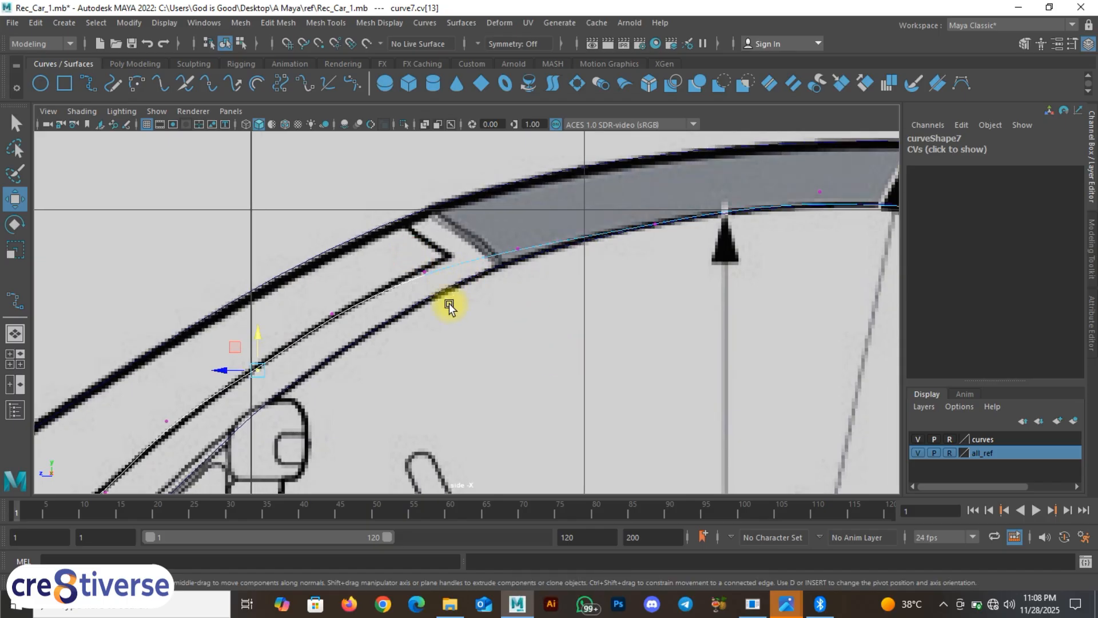
left_click(548, 266)
middle_click_drag(449, 308, 675, 257, "alt")
left_click(532, 228)
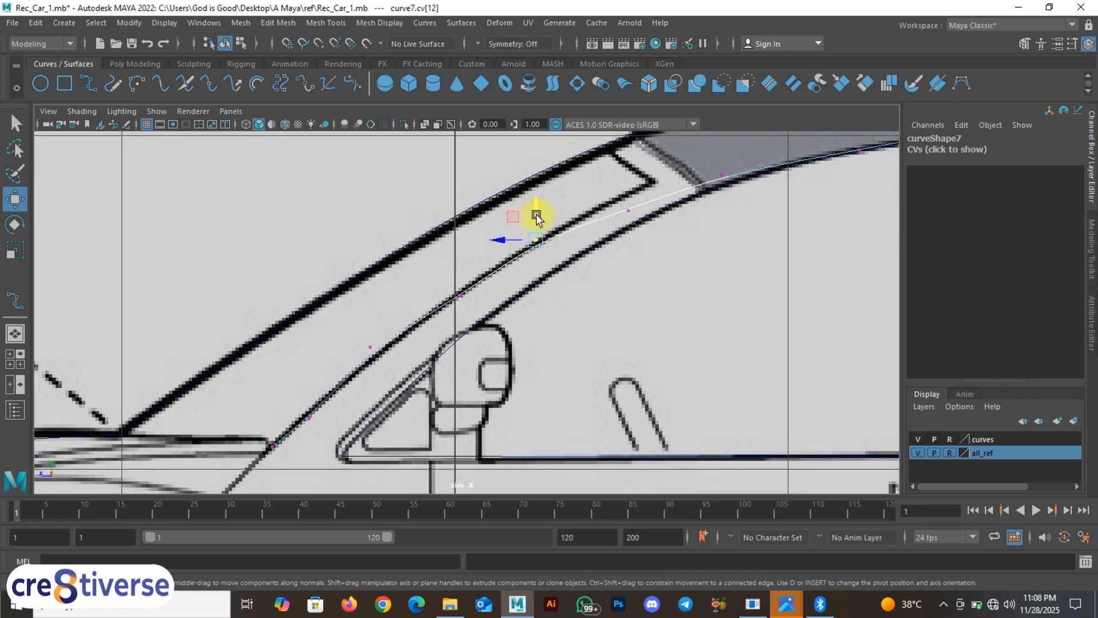
left_click(537, 204)
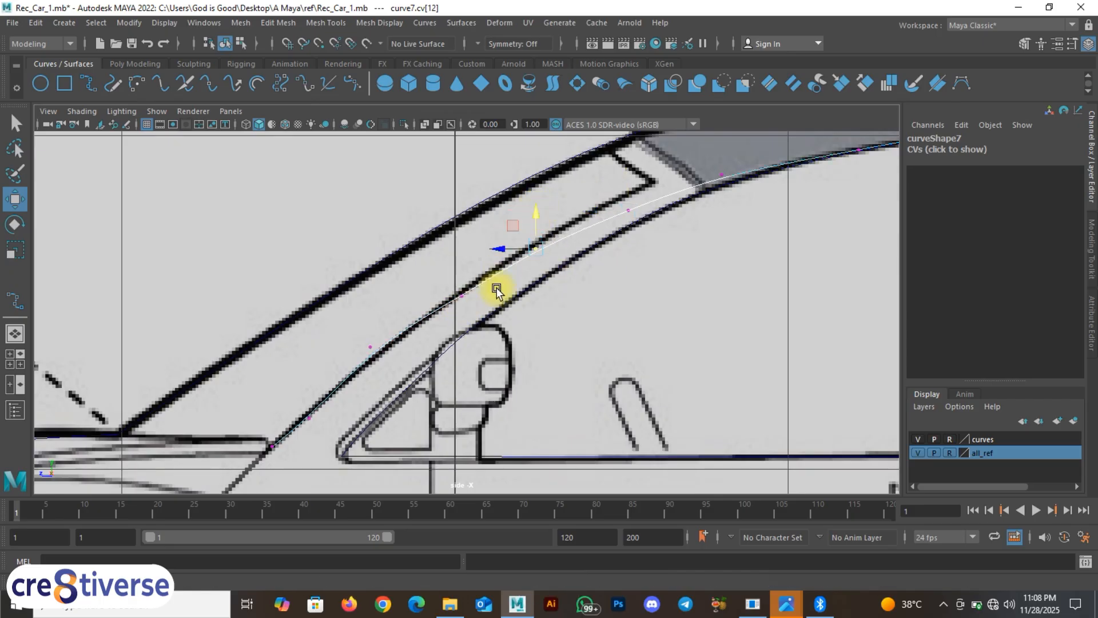
left_click(455, 286)
left_click(459, 261)
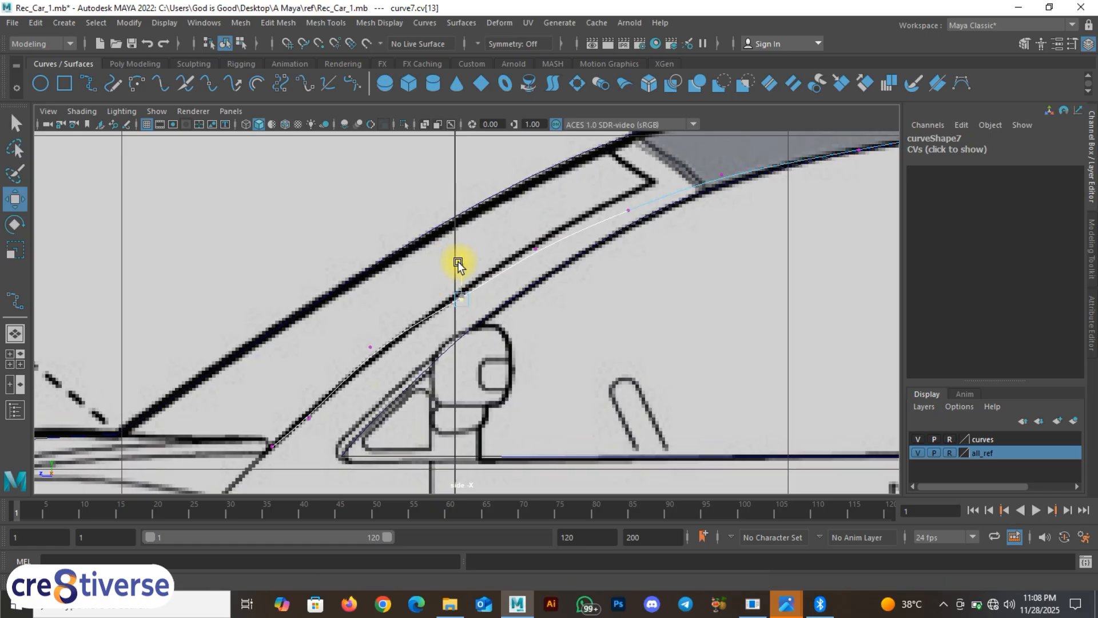
left_click_drag(360, 335, 387, 361)
left_click_drag(370, 309, 374, 315)
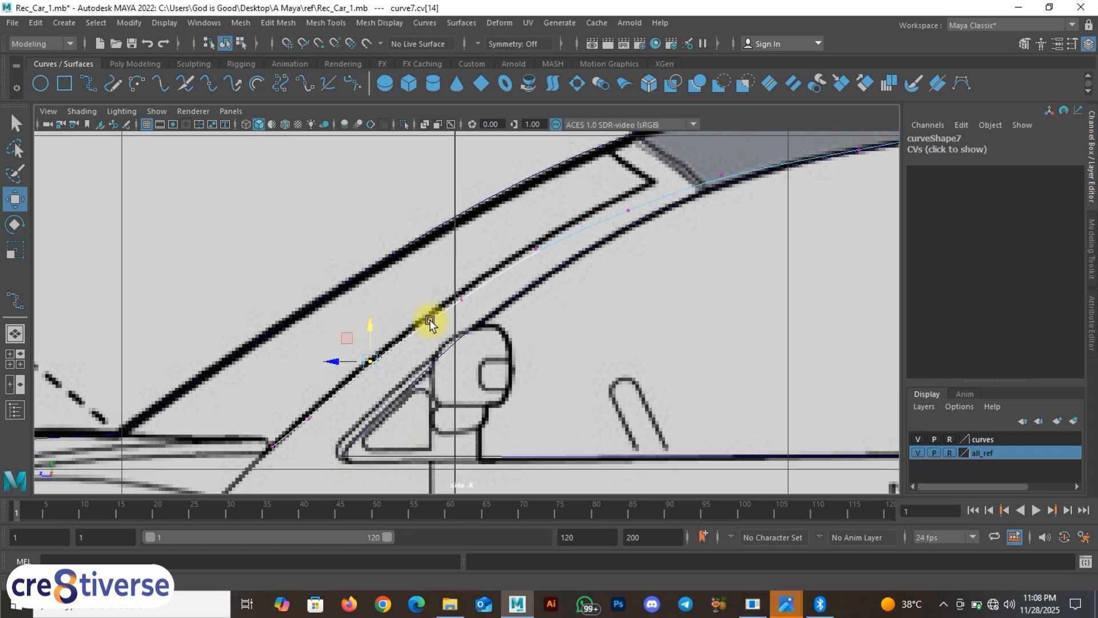
Step: Select curve7's CVs near the rear-window corner
middle_click_drag(592, 310, 392, 373, "alt")
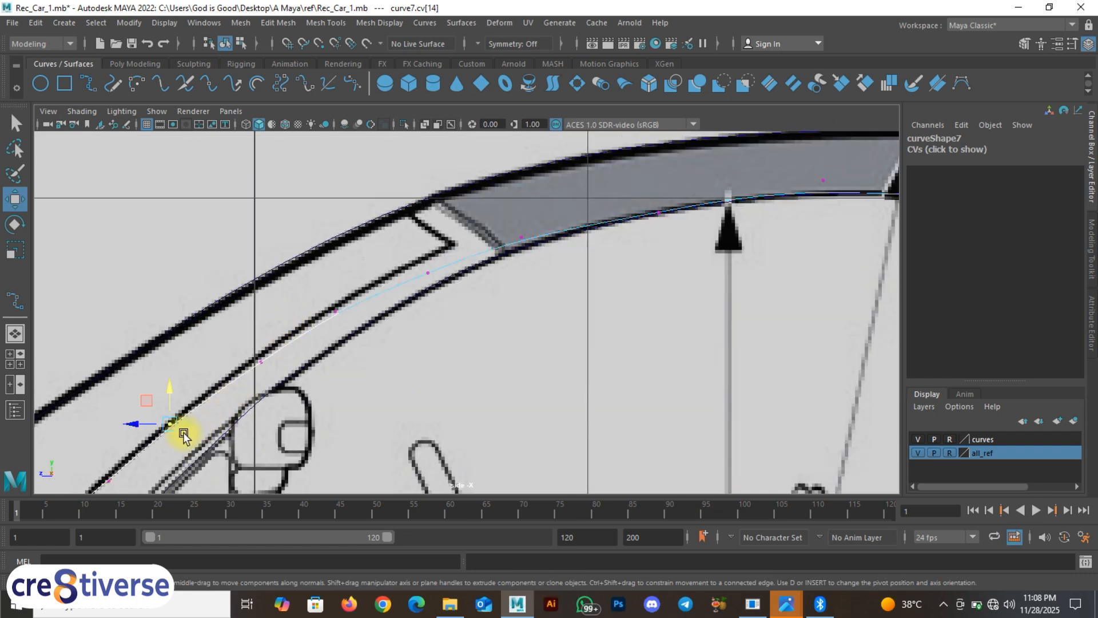
middle_click_drag(566, 270, 522, 282, "alt")
middle_click_drag(853, 397, 533, 309, "alt")
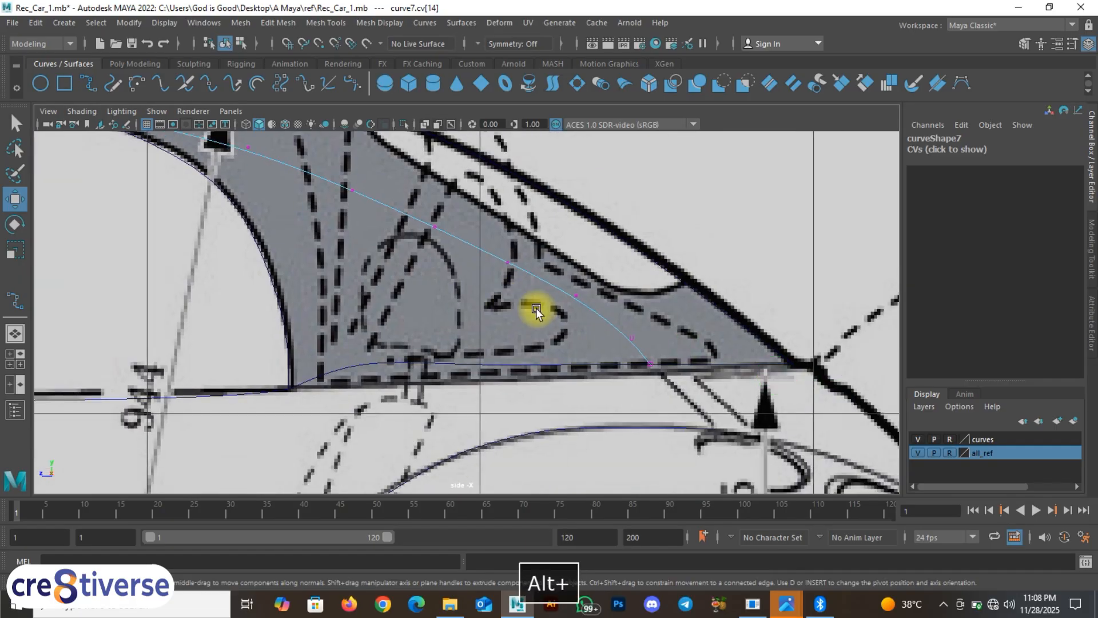
left_click_drag(554, 275, 595, 309)
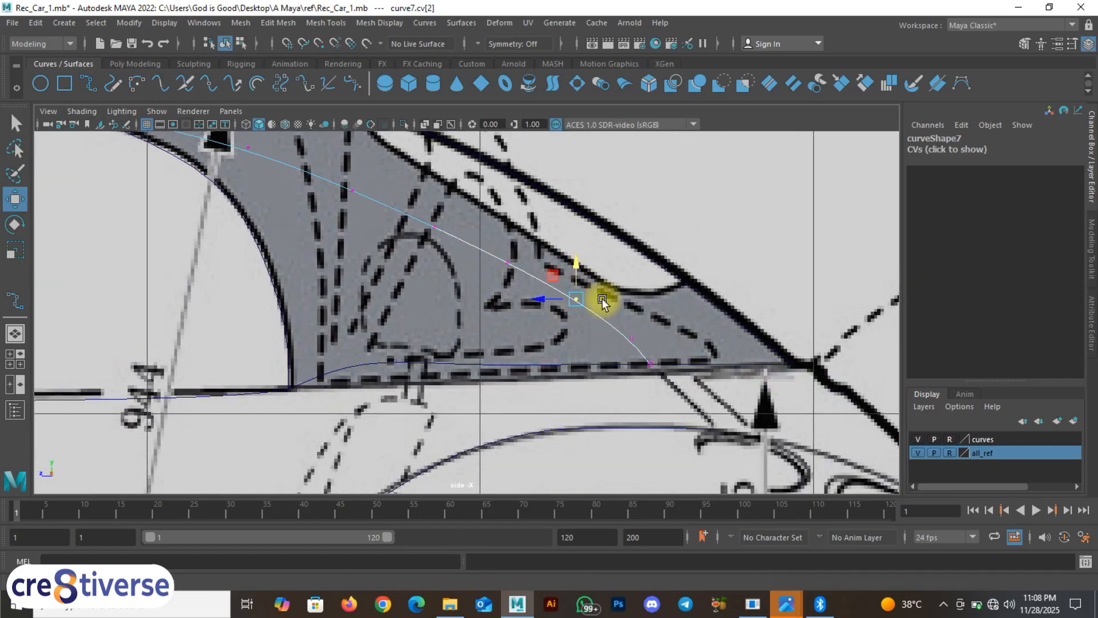
left_click(632, 337)
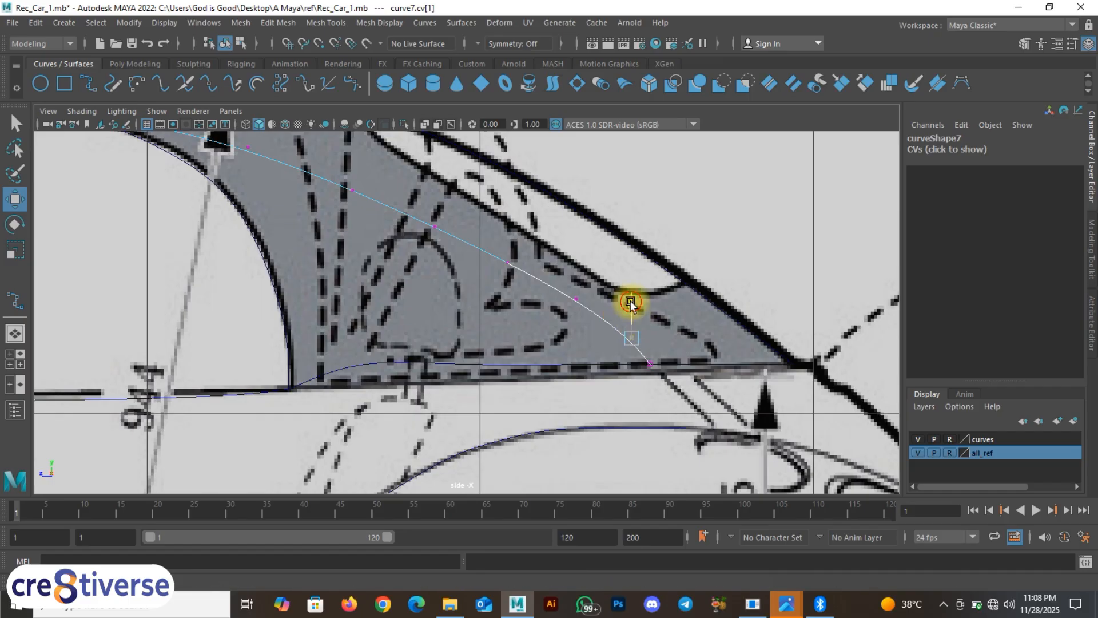
Step: Split the workspace into panes and frame the car's body outline from above
key("space")
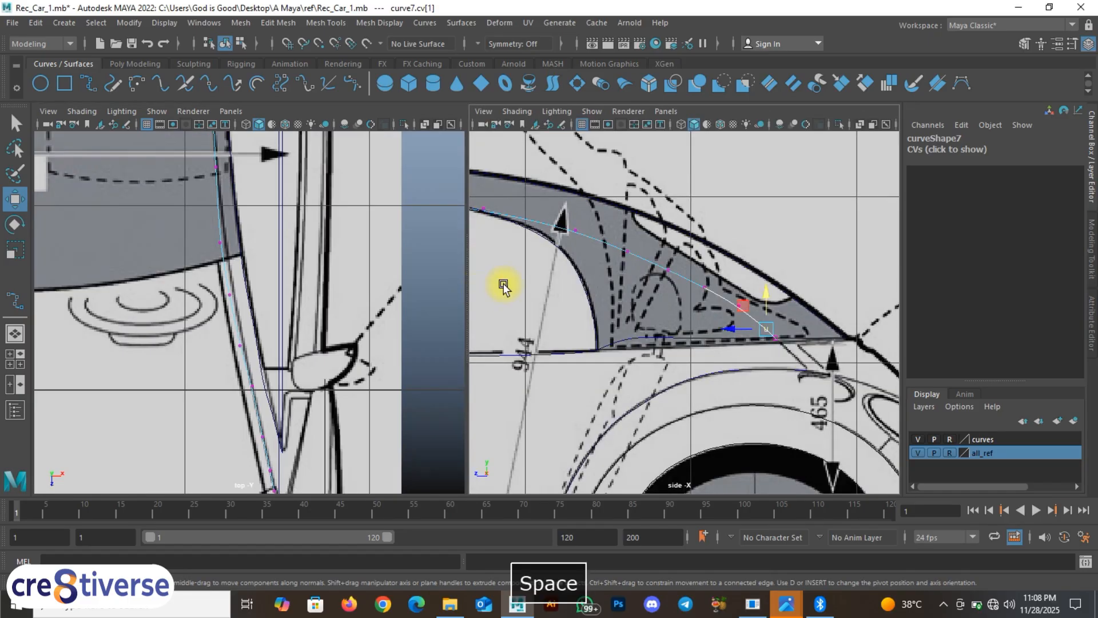
key("space")
scroll(492, 306, "down", 10)
middle_click_drag(383, 324, 530, 330, "alt")
scroll(467, 315, "up", 1)
scroll(467, 315, "up", 4)
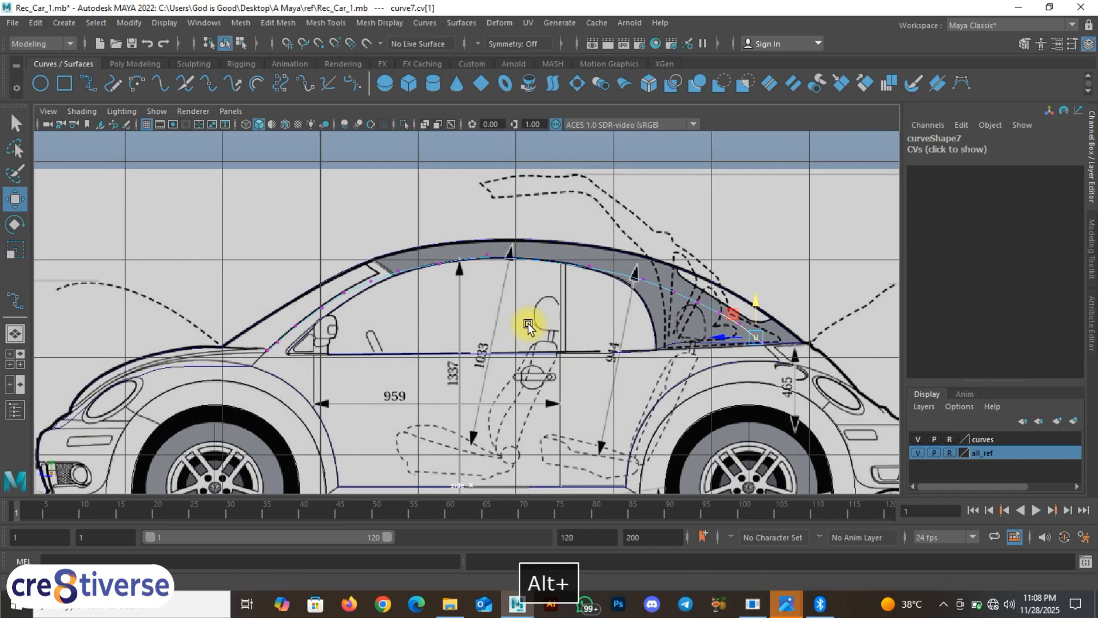
key("space")
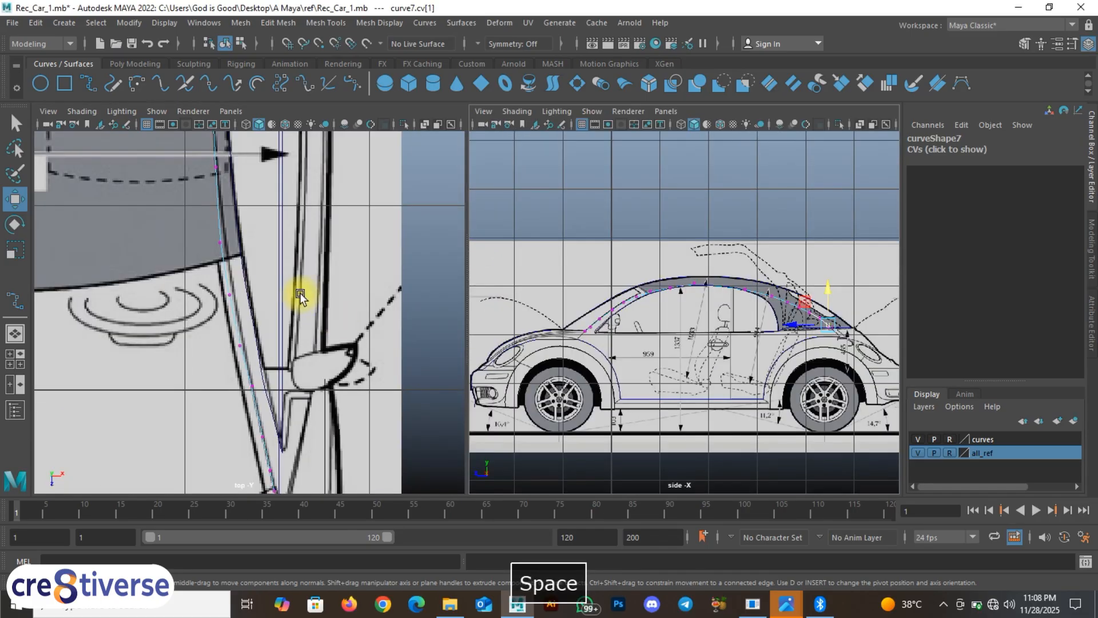
mouse_move(299, 295)
middle_mouse_down("alt")
mouse_move(317, 421)
mouse_move(270, 409)
middle_mouse_up("alt")
middle_click_drag(283, 364, 294, 413, "alt")
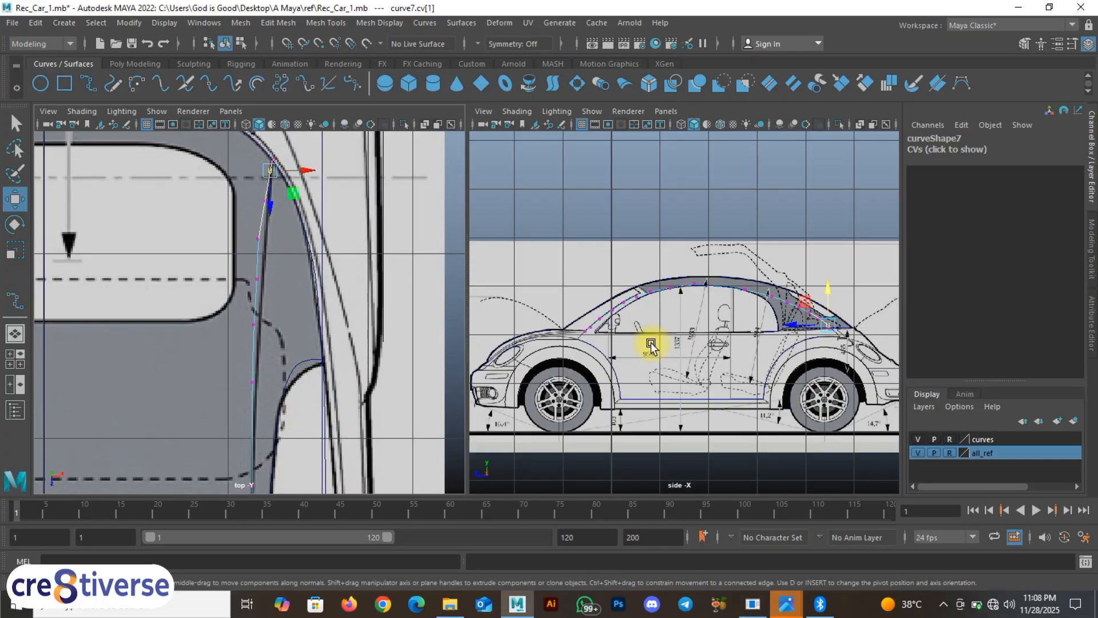
Step: Set the right pane to perspective and hide the all_ref blueprint layer
key("space")
left_click_drag(669, 334, 673, 297)
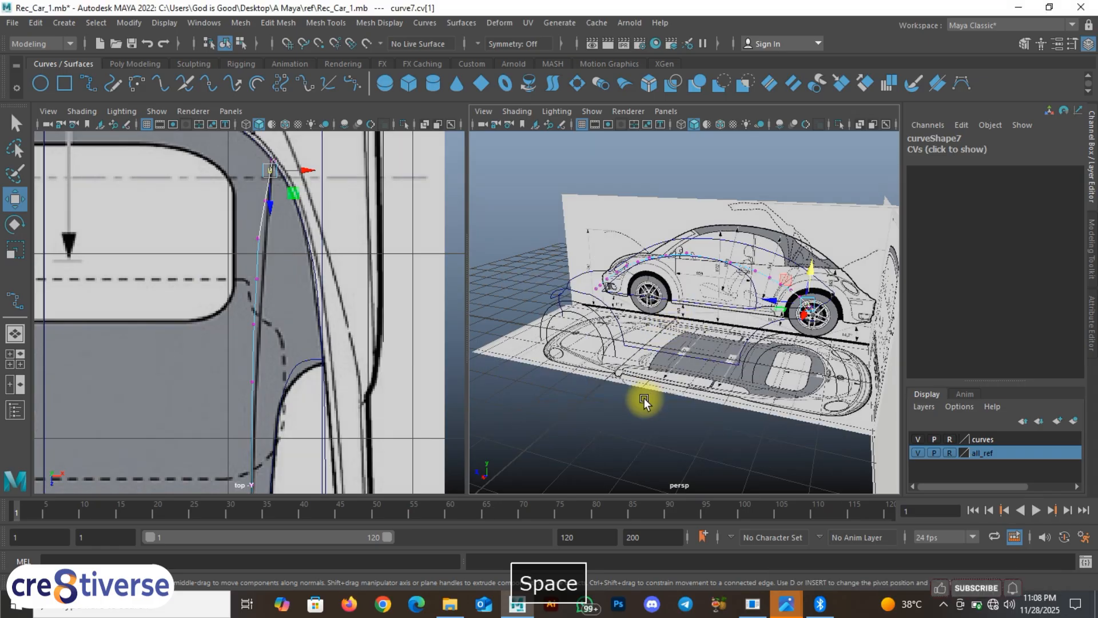
left_click(918, 453)
right_click_drag(694, 278, 704, 332)
left_click(676, 374)
Step: Orbit the maximized perspective view to inspect the curve cage from side and three-quarter angles
left_click_drag(667, 326, 722, 318, "alt")
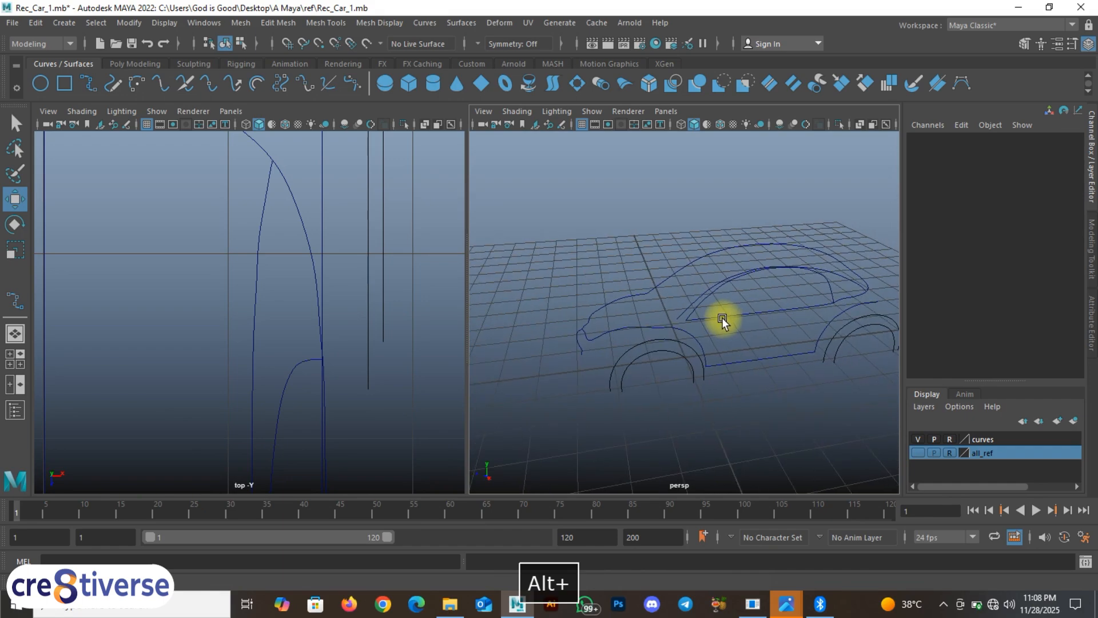
scroll(722, 318, "up", 5)
middle_click_drag(722, 317, 710, 360, "alt")
key("space")
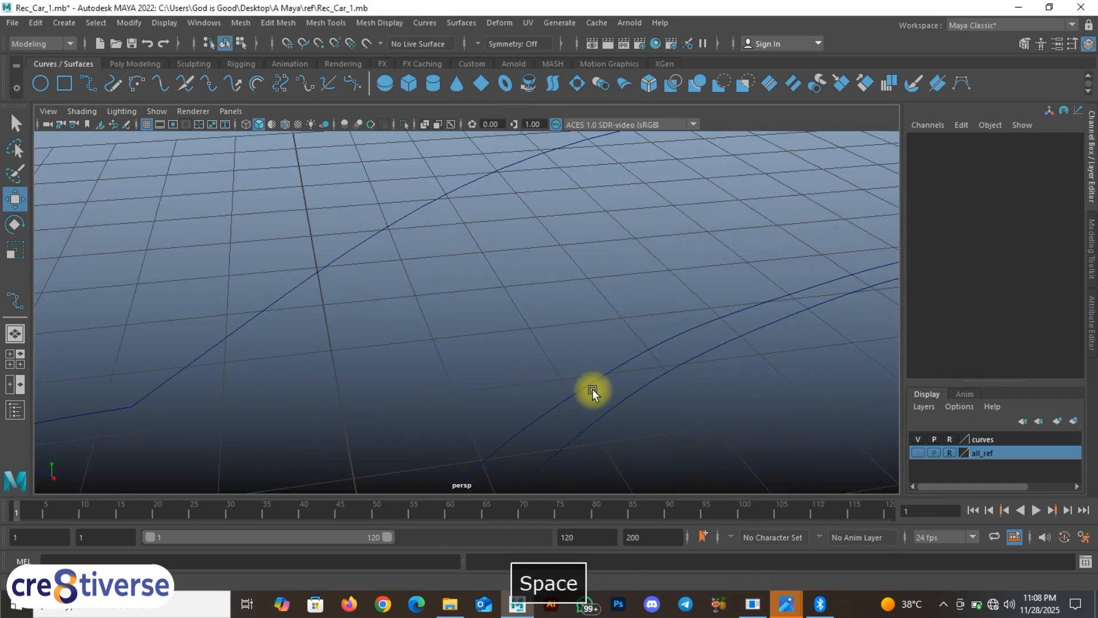
scroll(661, 380, "down", 3)
scroll(701, 377, "down", 7)
left_click_drag(701, 378, 246, 240, "alt")
left_click_drag(230, 337, 456, 301, "alt")
left_click_drag(495, 336, 451, 342, "alt")
key("space")
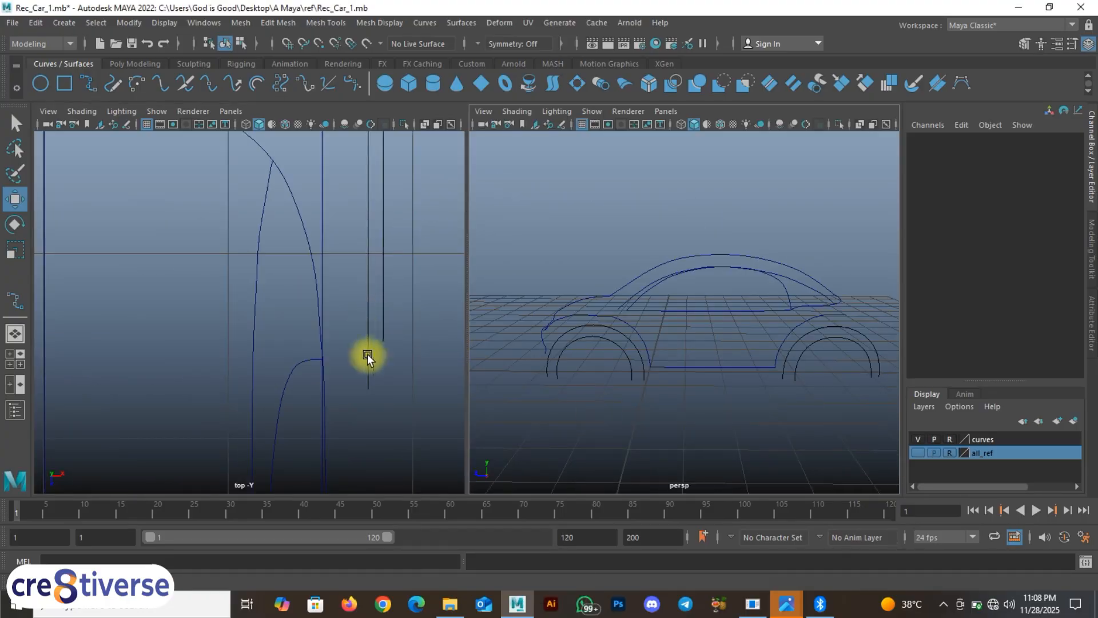
Step: Show the references again and select curve7 and curve3 to inspect them
left_click(922, 454)
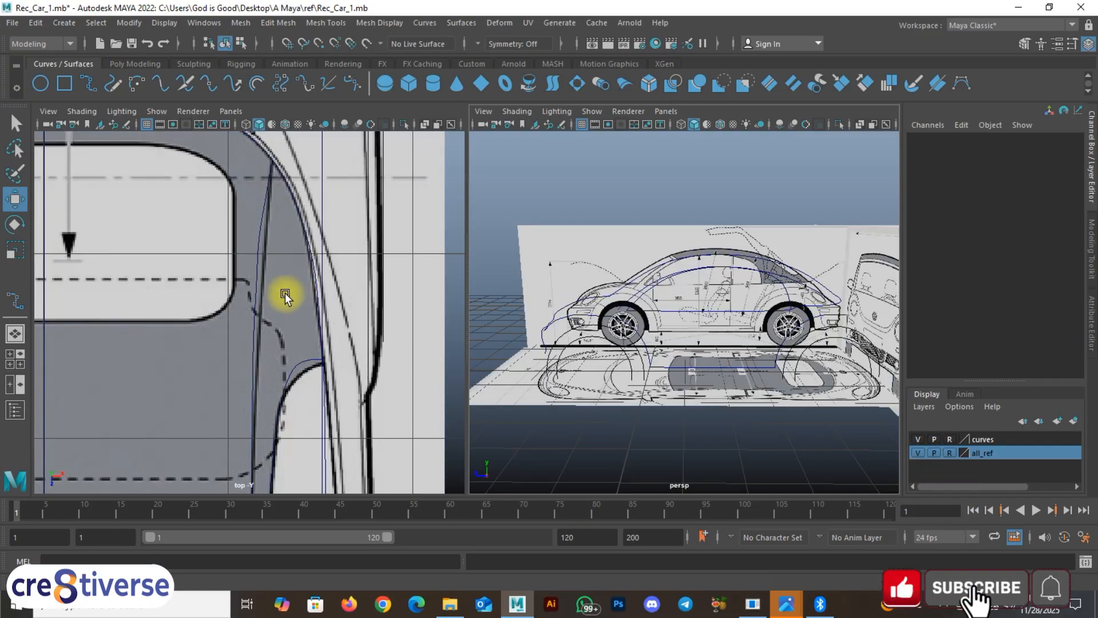
right_click_drag(287, 294, 396, 345, "alt")
middle_click_drag(386, 338, 358, 233, "alt")
left_click(284, 219)
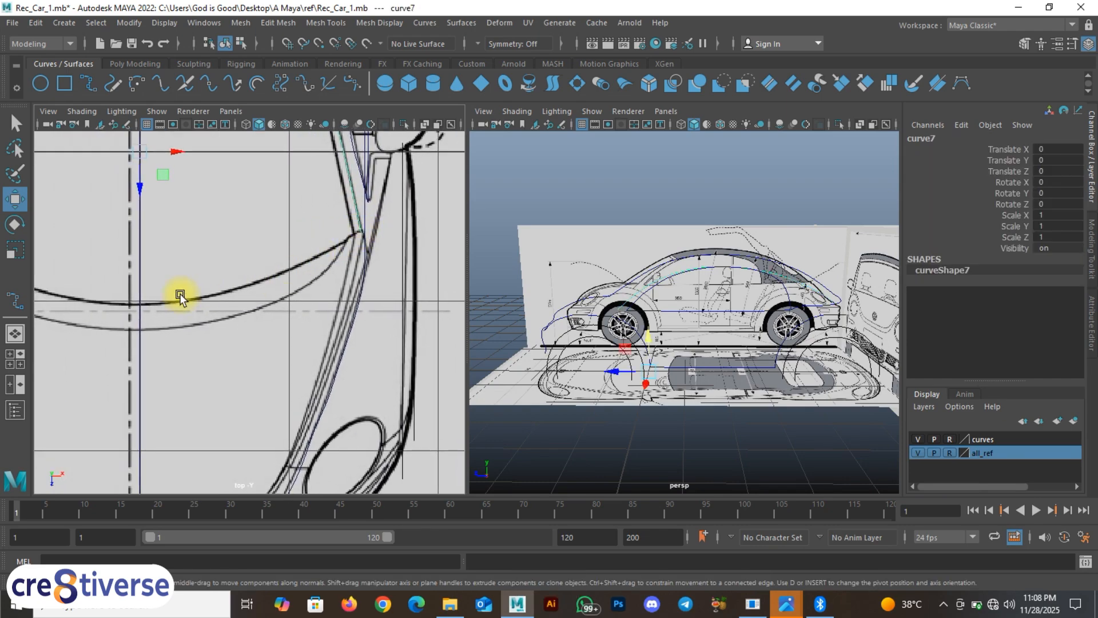
middle_click_drag(180, 296, 233, 331, "alt")
left_click(214, 287)
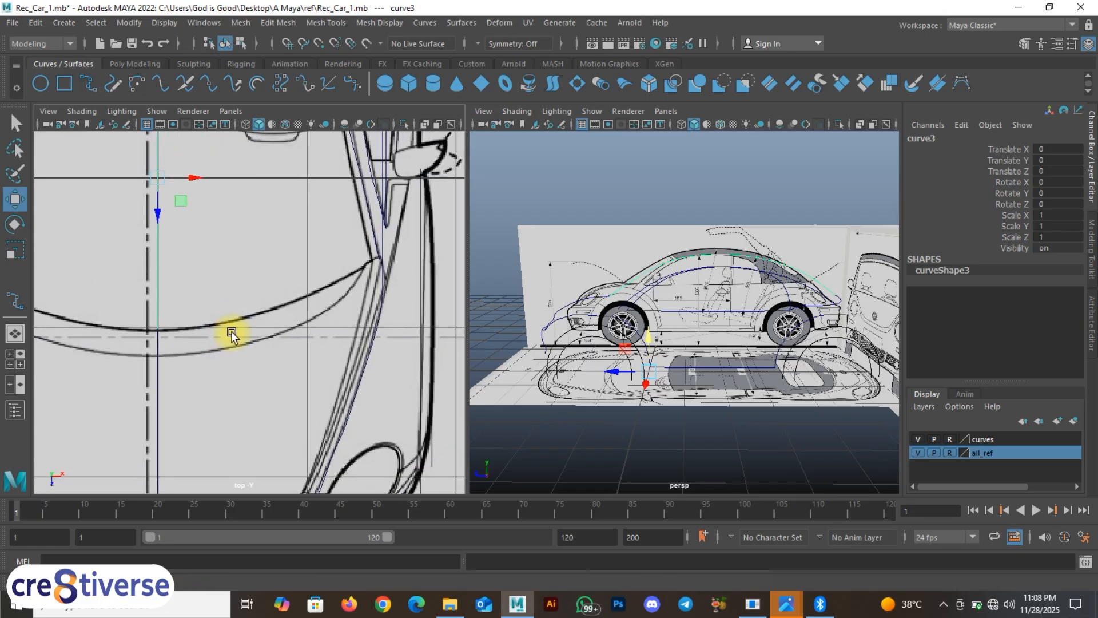
left_click(364, 231)
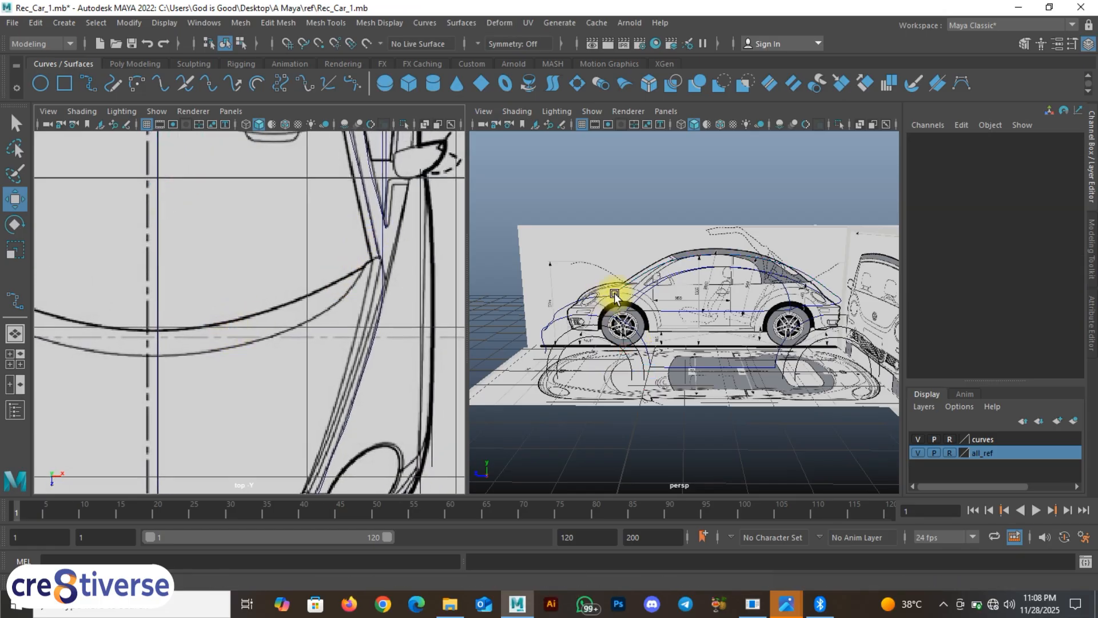
left_click(638, 297)
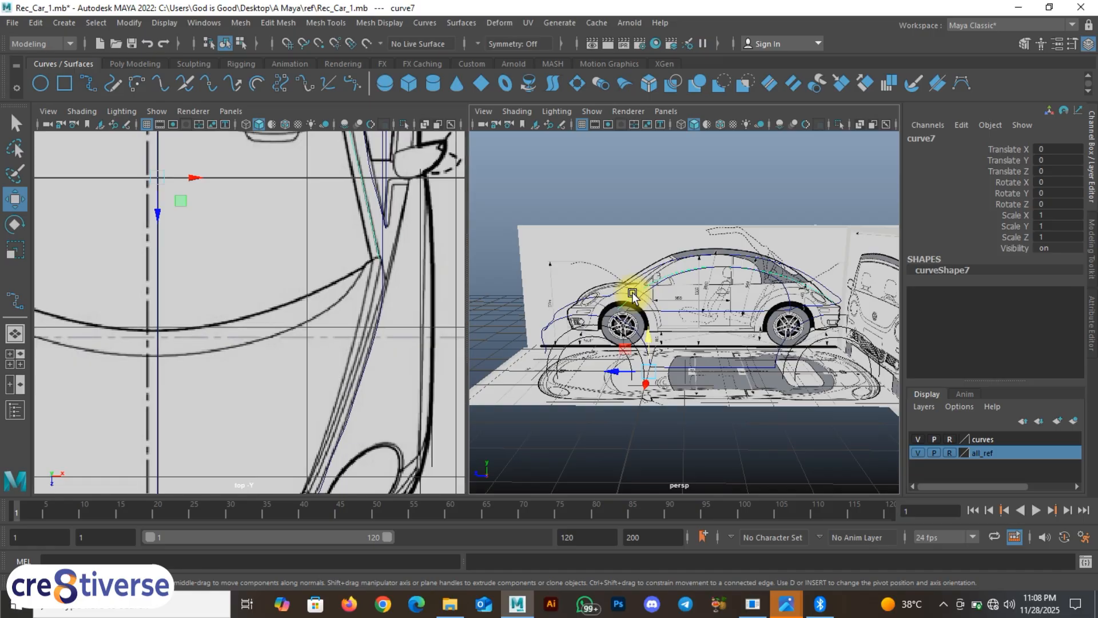
mouse_move(342, 287)
middle_mouse_down("alt")
mouse_move(417, 299)
mouse_move(399, 366)
mouse_move(344, 290)
middle_mouse_up("alt")
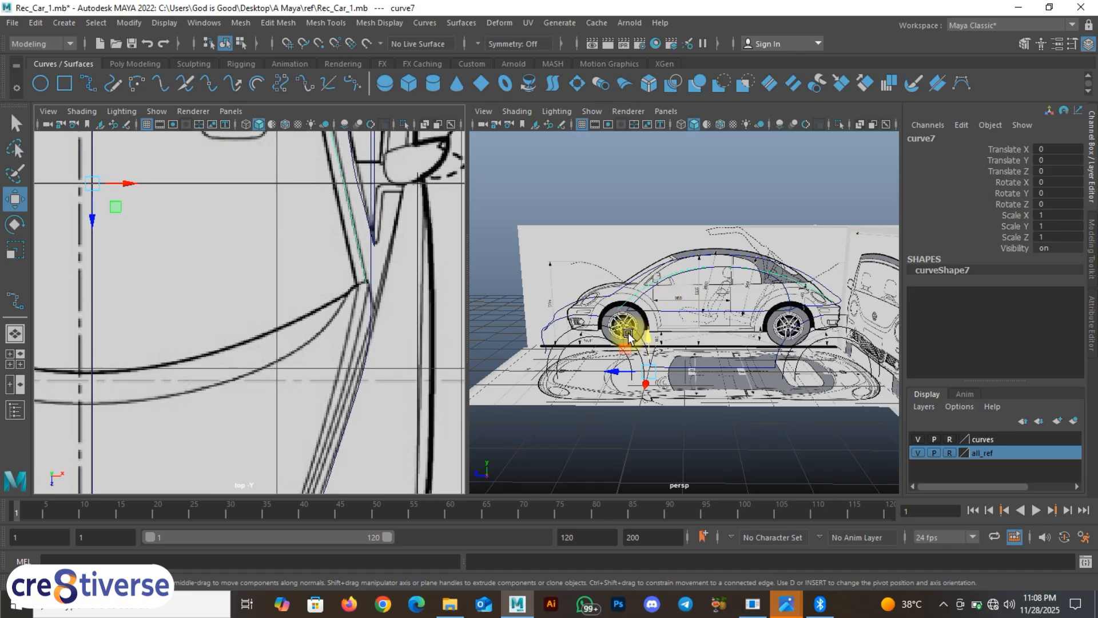
Step: Briefly hide the reference images to check the curves, then show them again
left_click(918, 453)
key("F9")
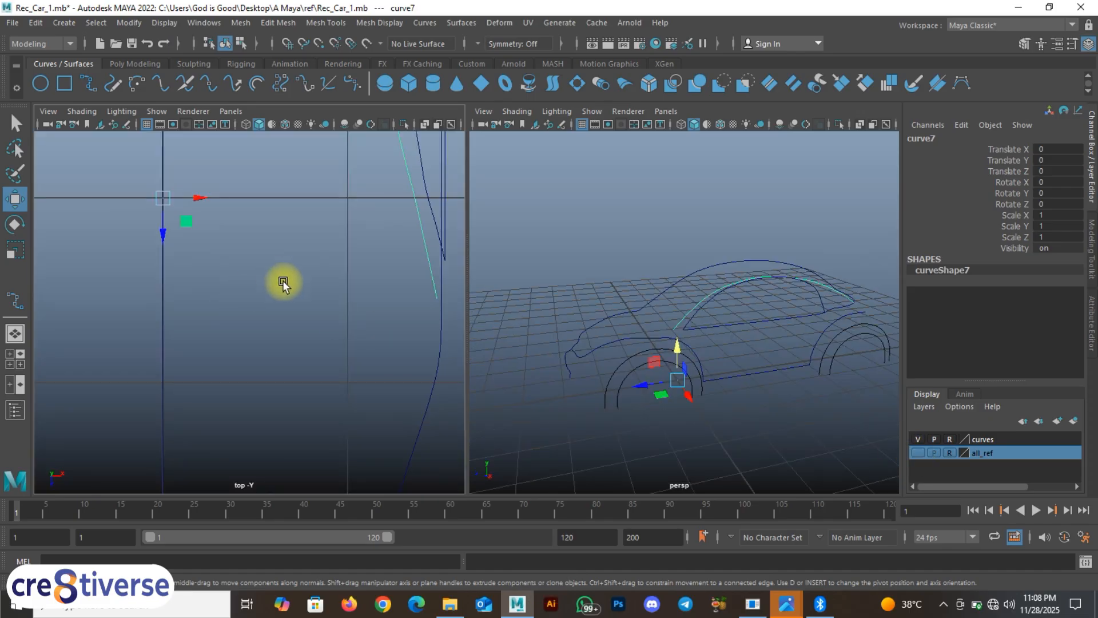
left_click(918, 452)
middle_click_drag(328, 286, 424, 193, "alt")
Step: Maximize the top view, frame the front bumper's lower edge, and select curve7
key("space")
middle_click_drag(460, 313, 305, 314, "alt")
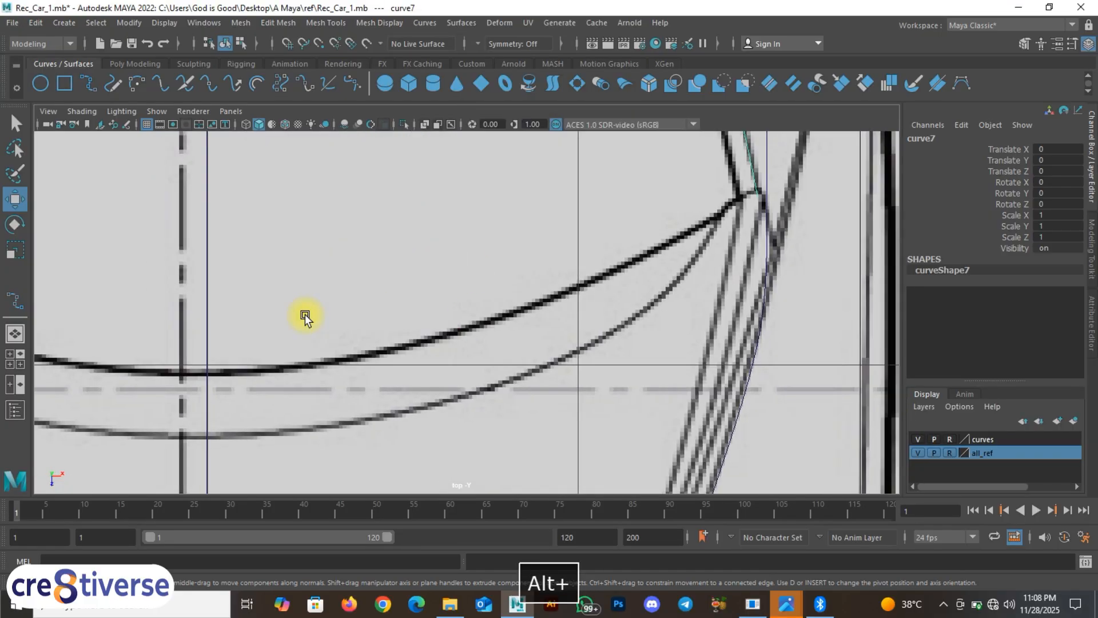
scroll(307, 315, "down", 6)
scroll(467, 317, "up", 1)
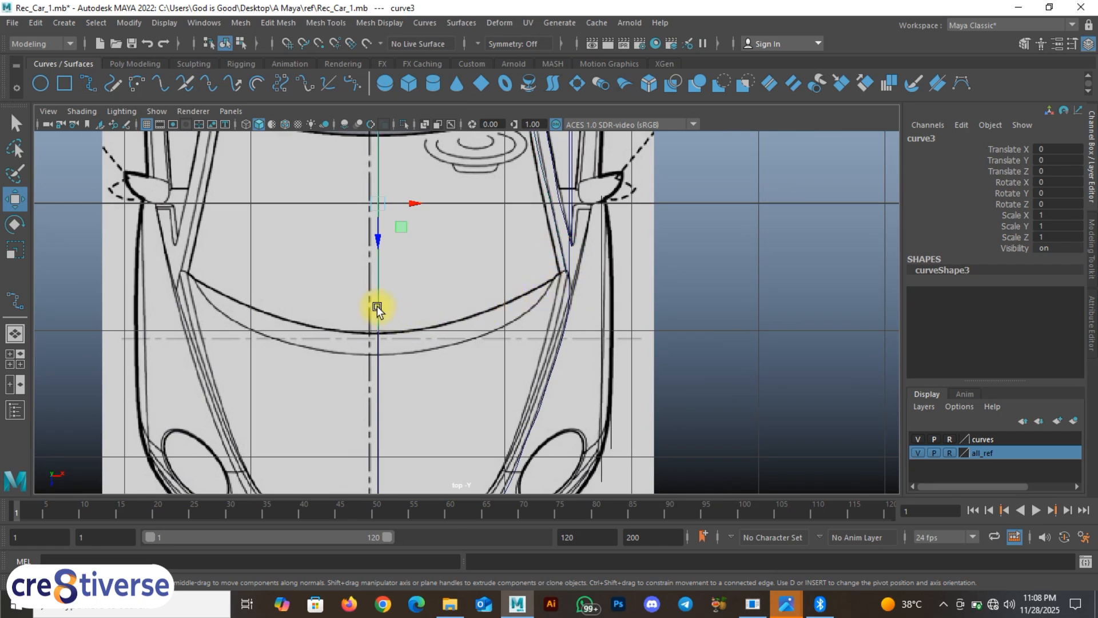
scroll(592, 289, "up", 2)
left_click(575, 240)
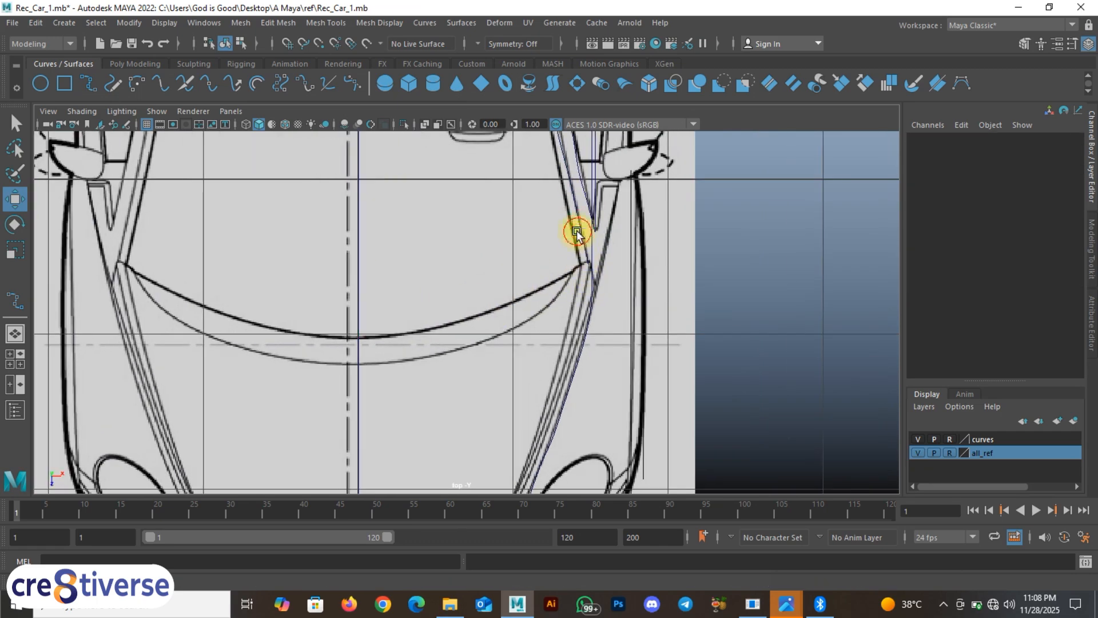
left_click(580, 231)
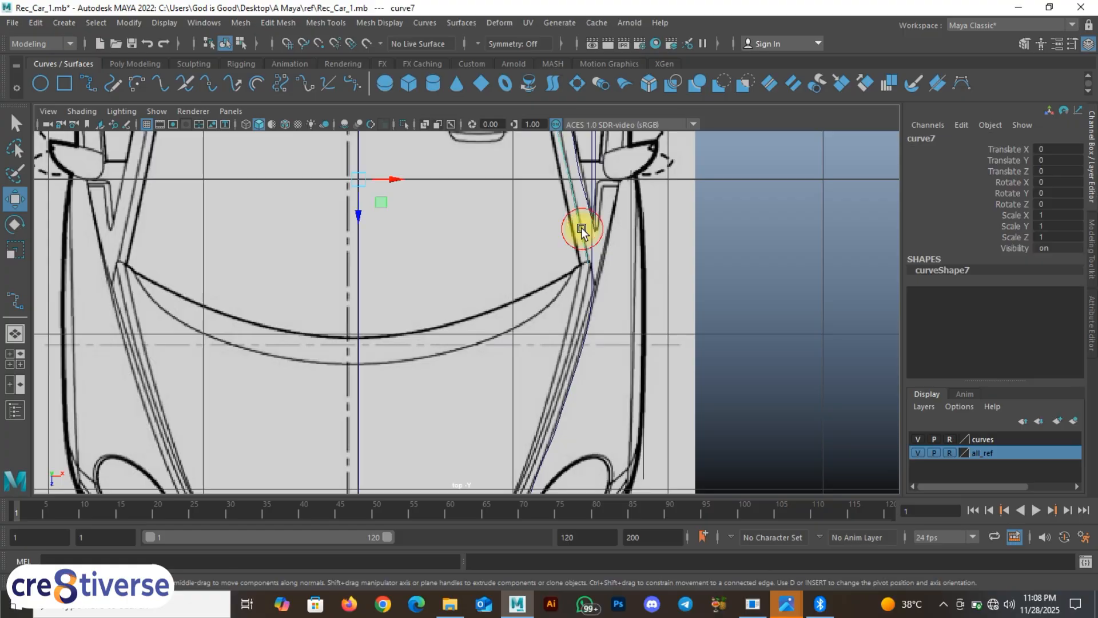
left_click(90, 81)
Step: Snap-trace curve8 from the fender corner along the bumper arc to the centreline curve
key("c")
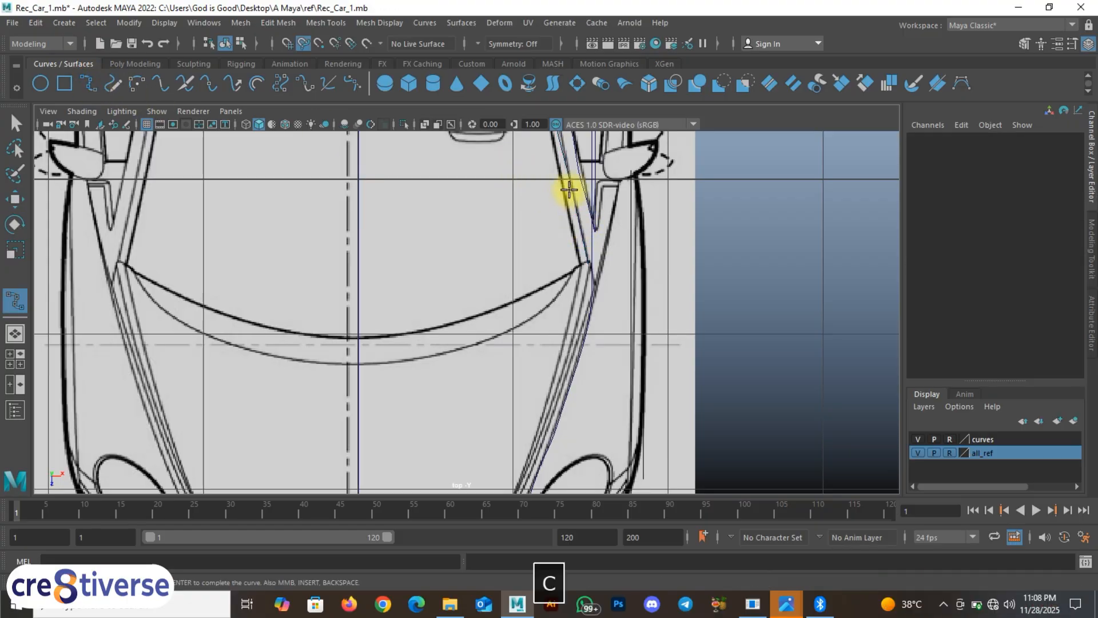
left_click(571, 186)
scroll(604, 274, "up", 3)
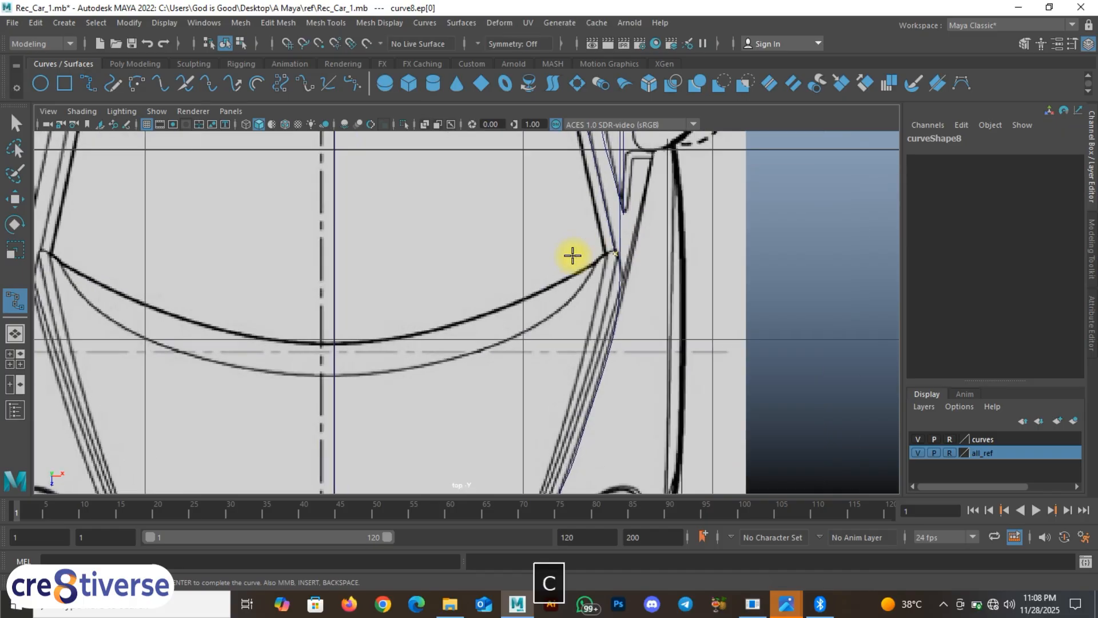
left_click(566, 279)
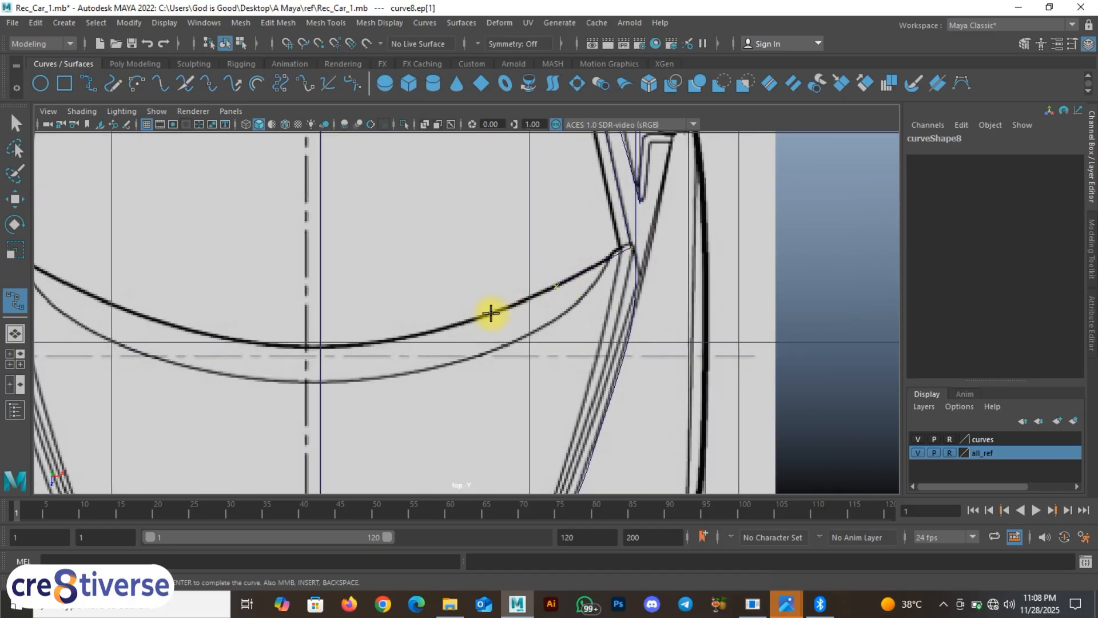
left_click(477, 319)
left_click(372, 343)
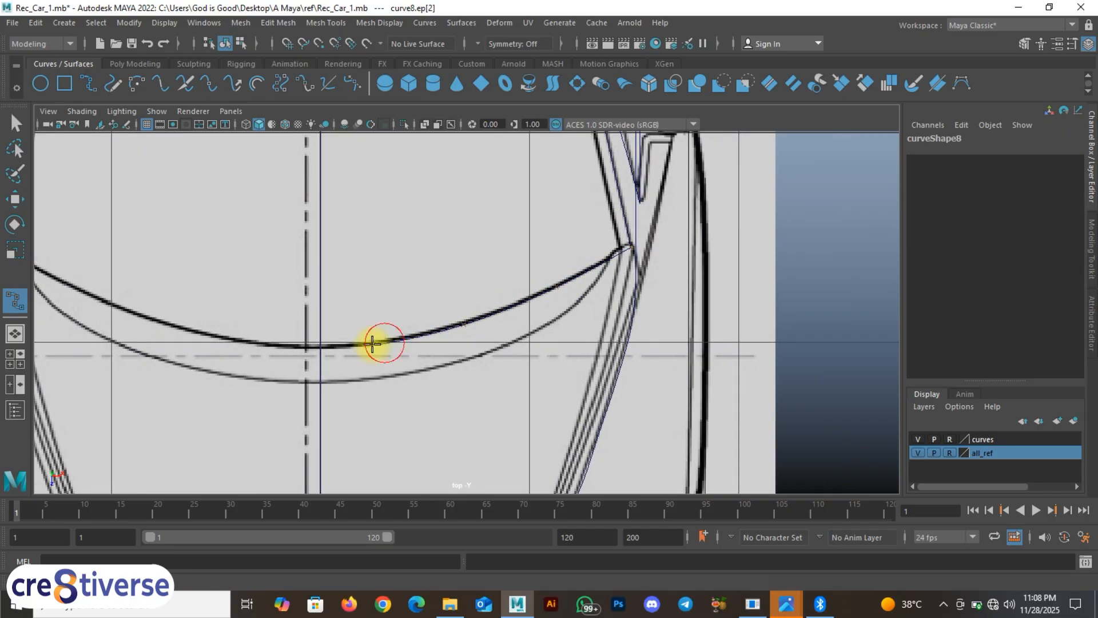
key("c")
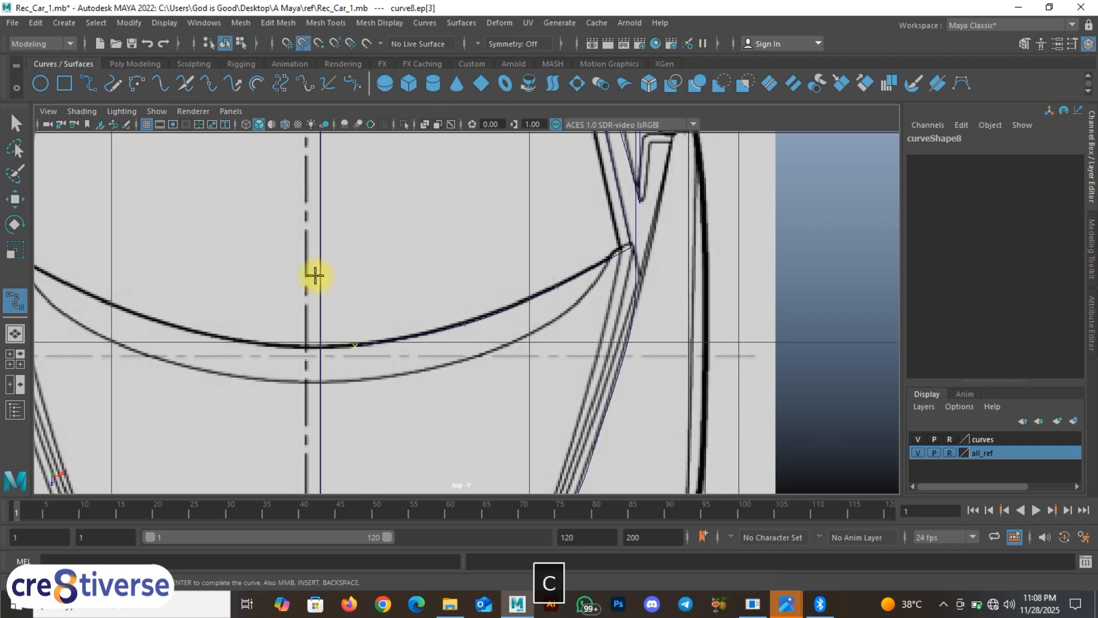
left_click_drag(319, 265, 320, 316)
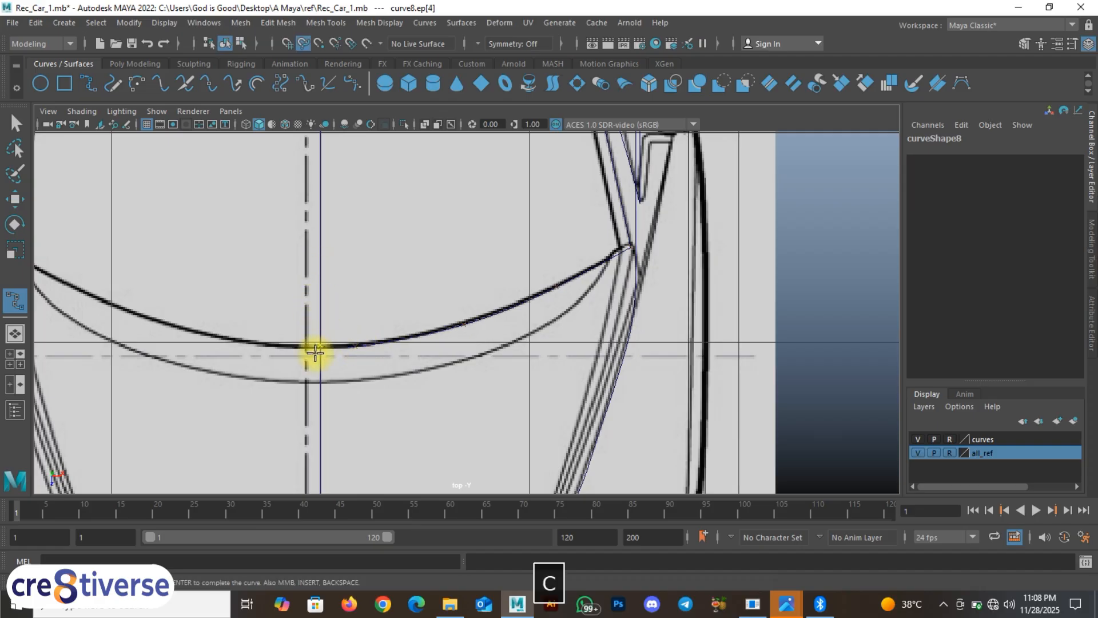
right_click_drag(344, 344, 426, 246)
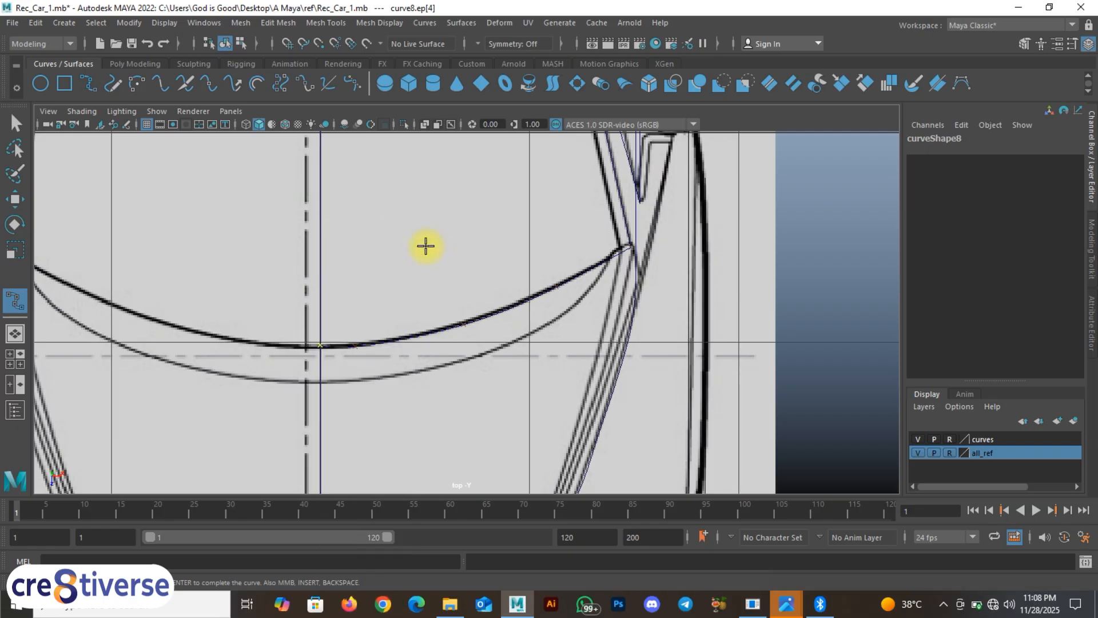
key("w")
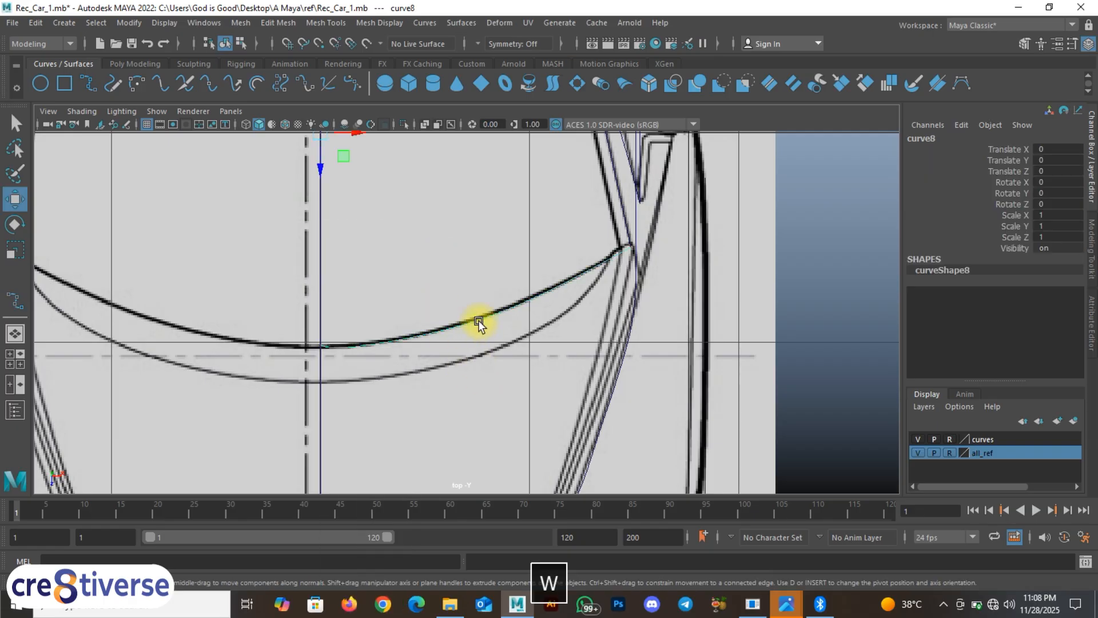
key("space")
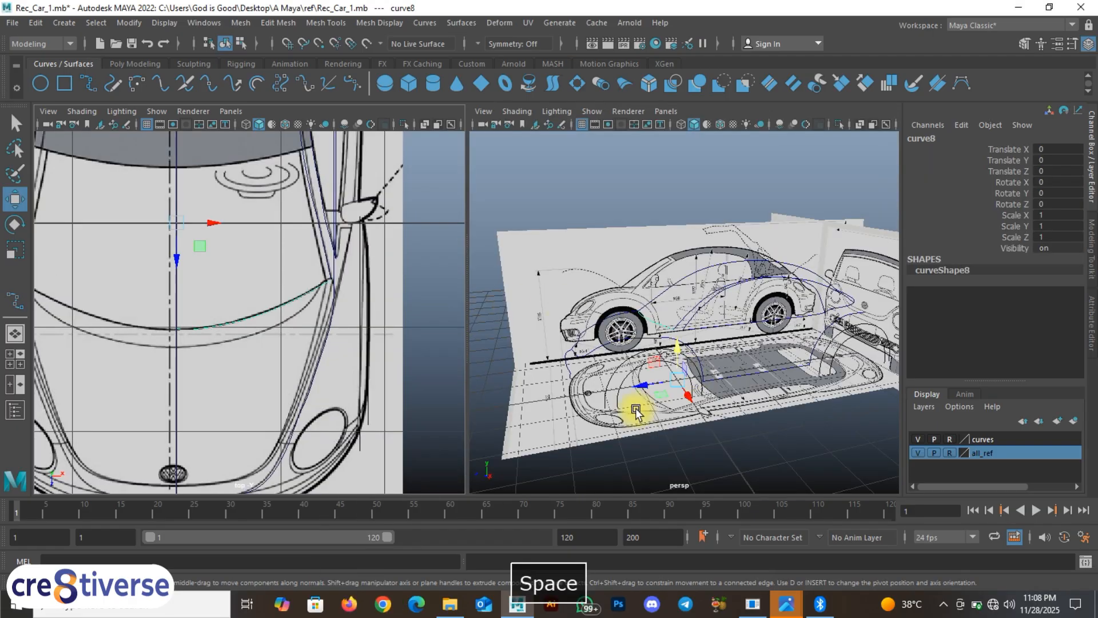
left_click(919, 453)
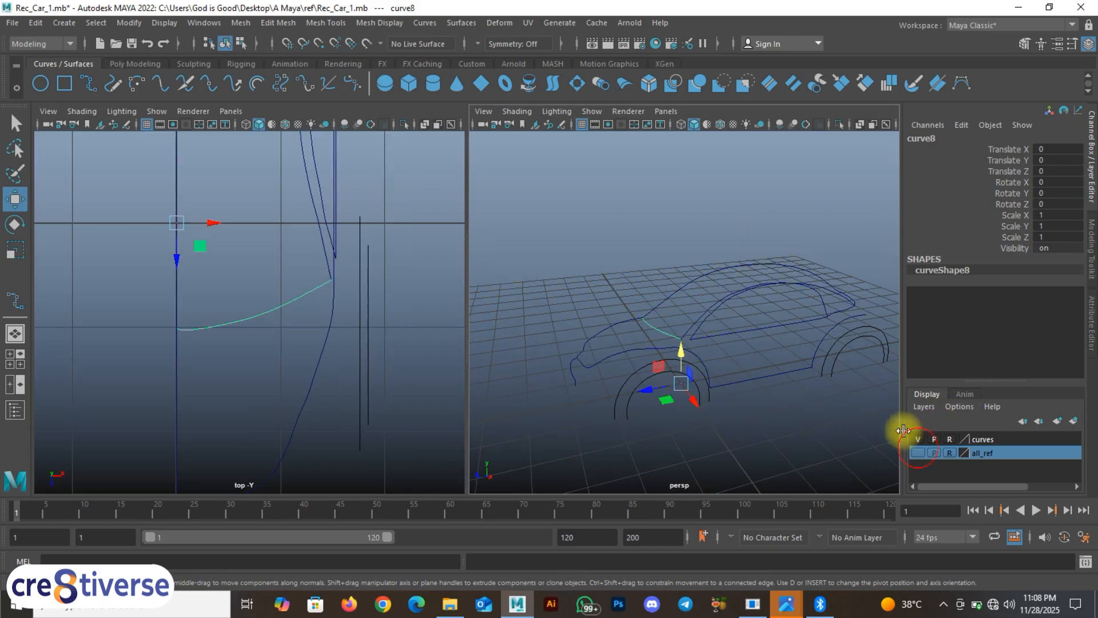
left_click_drag(686, 399, 716, 390, "alt")
left_click(795, 426)
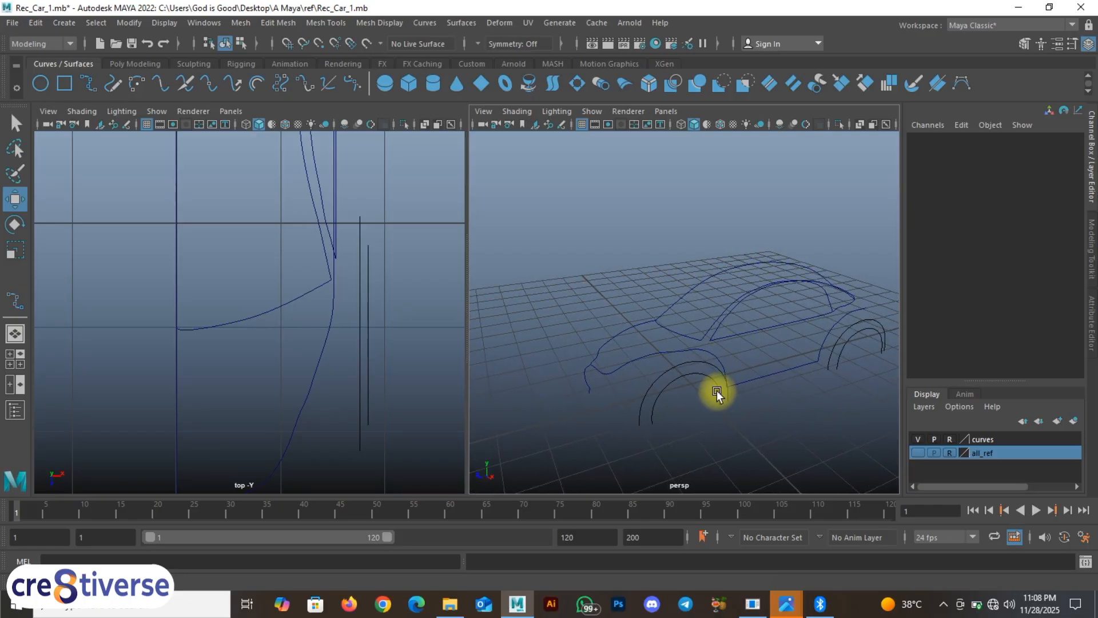
left_click(918, 453)
key("space")
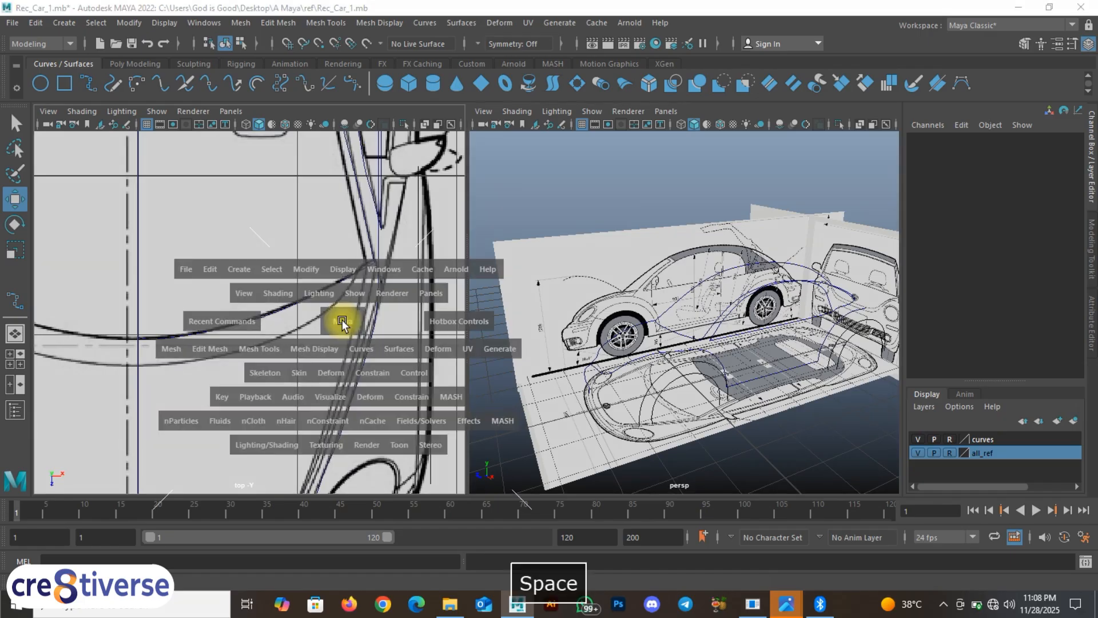
middle_click_drag(608, 337, 544, 343, "alt")
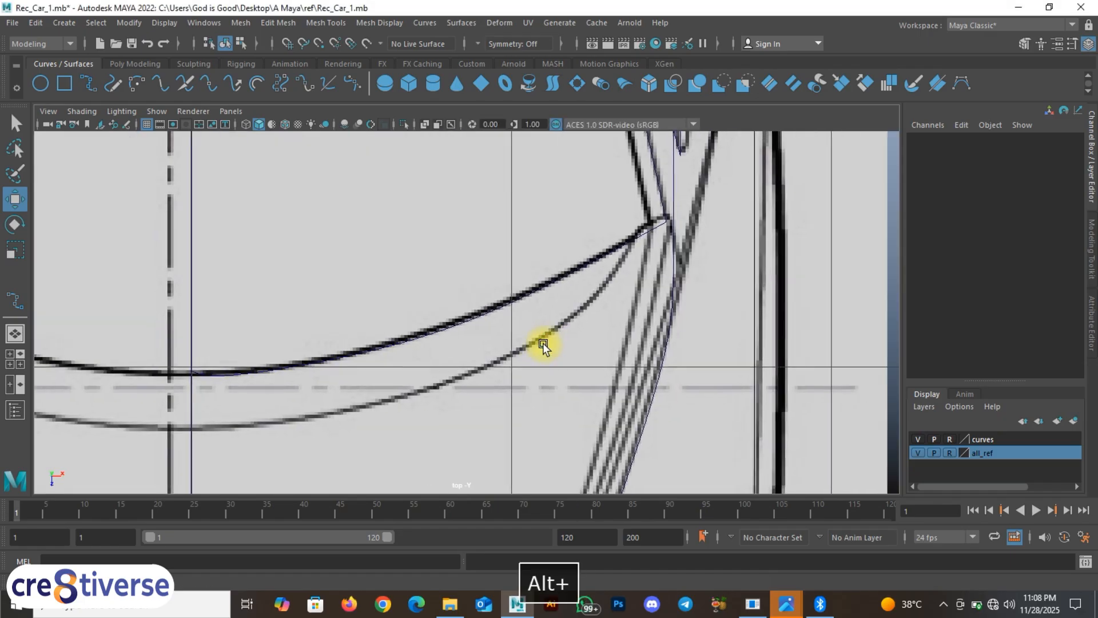
middle_click_drag(588, 306, 545, 335, "alt")
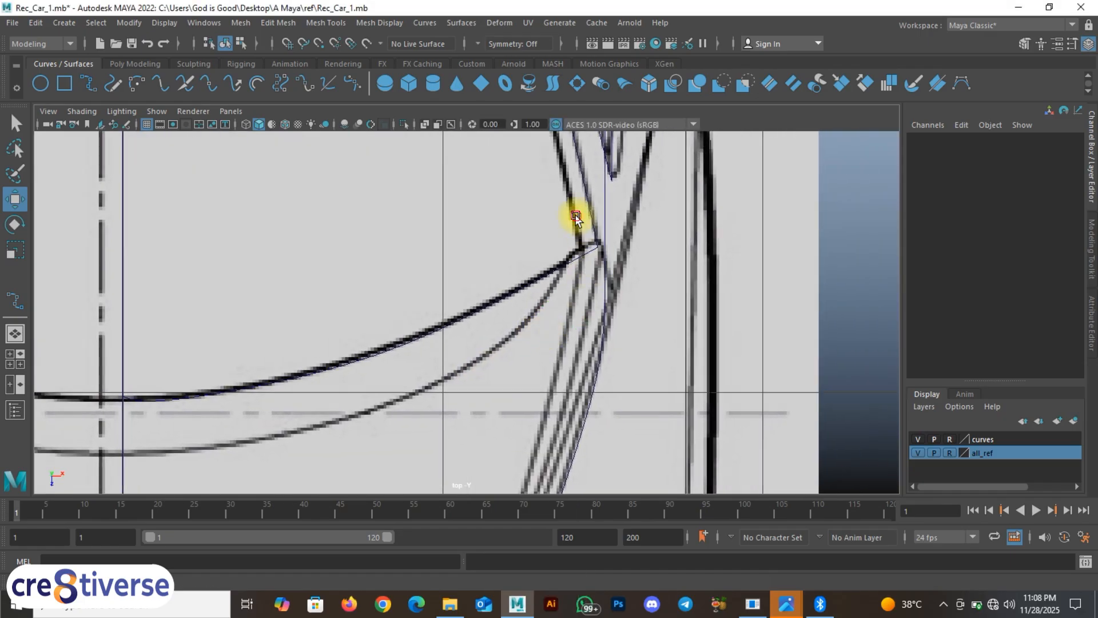
left_click(591, 211)
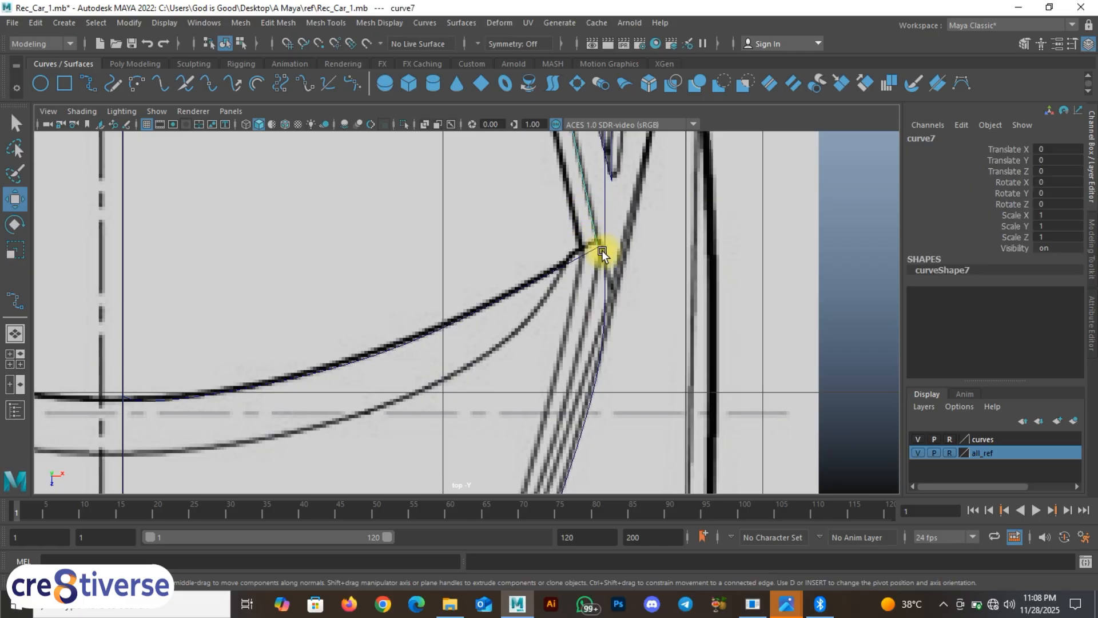
middle_click_drag(602, 252, 584, 176, "alt")
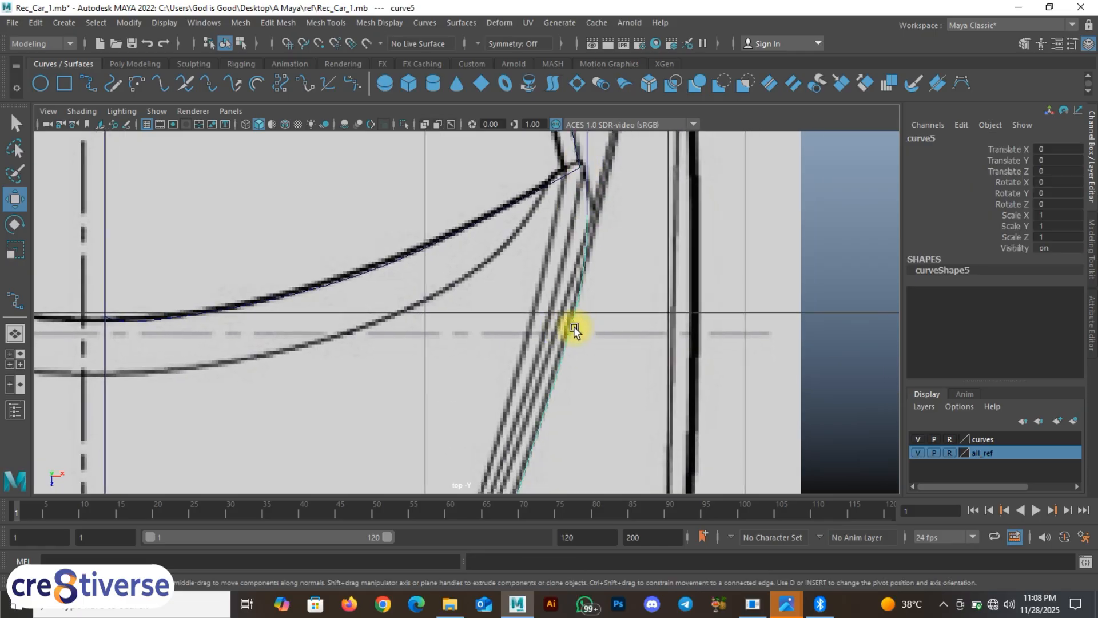
middle_click_drag(586, 243, 564, 278, "alt")
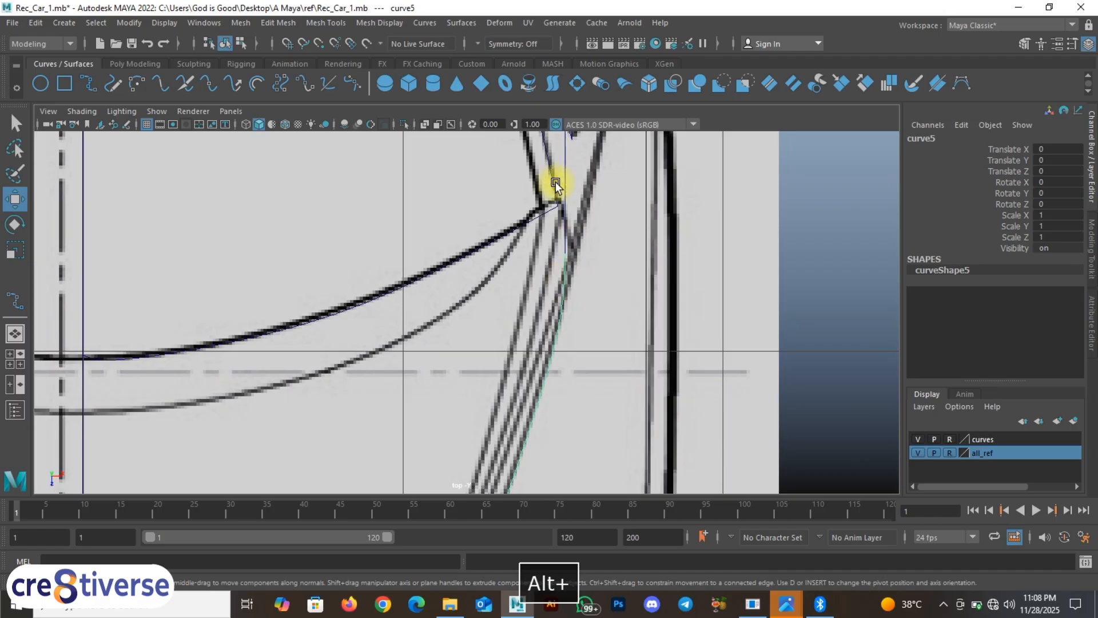
left_click(555, 181)
left_click(566, 289)
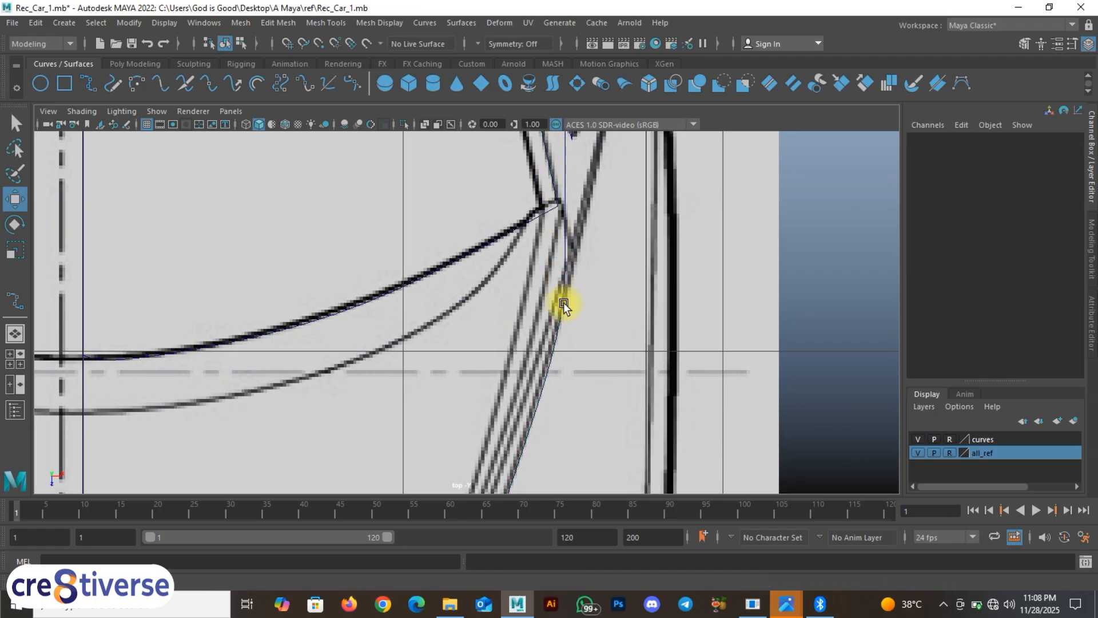
left_click(560, 314)
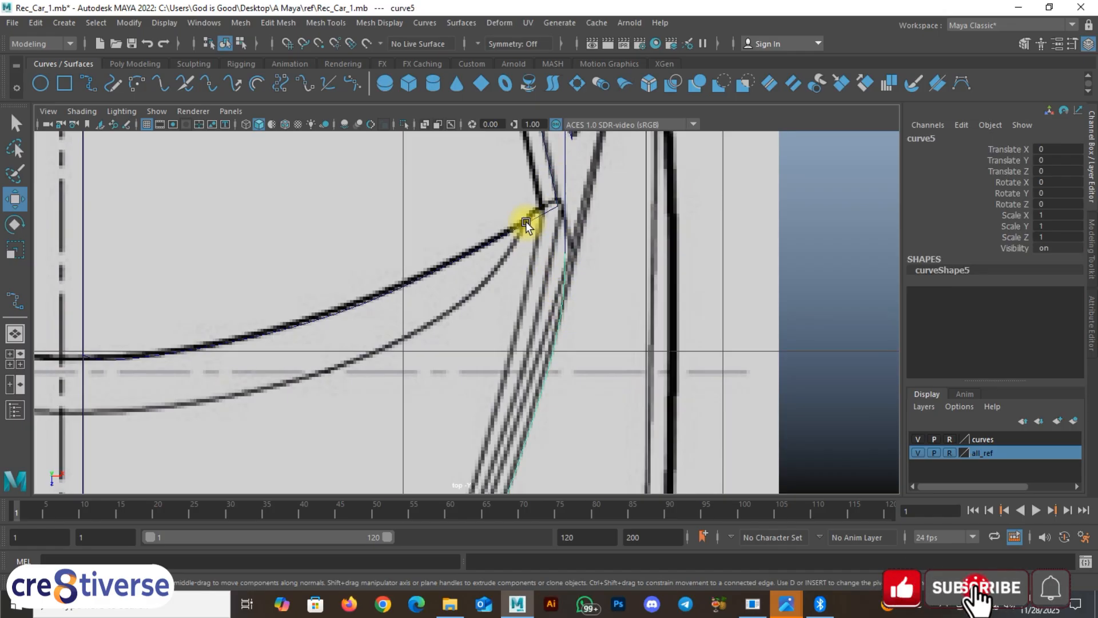
left_click(566, 296)
left_click(562, 303)
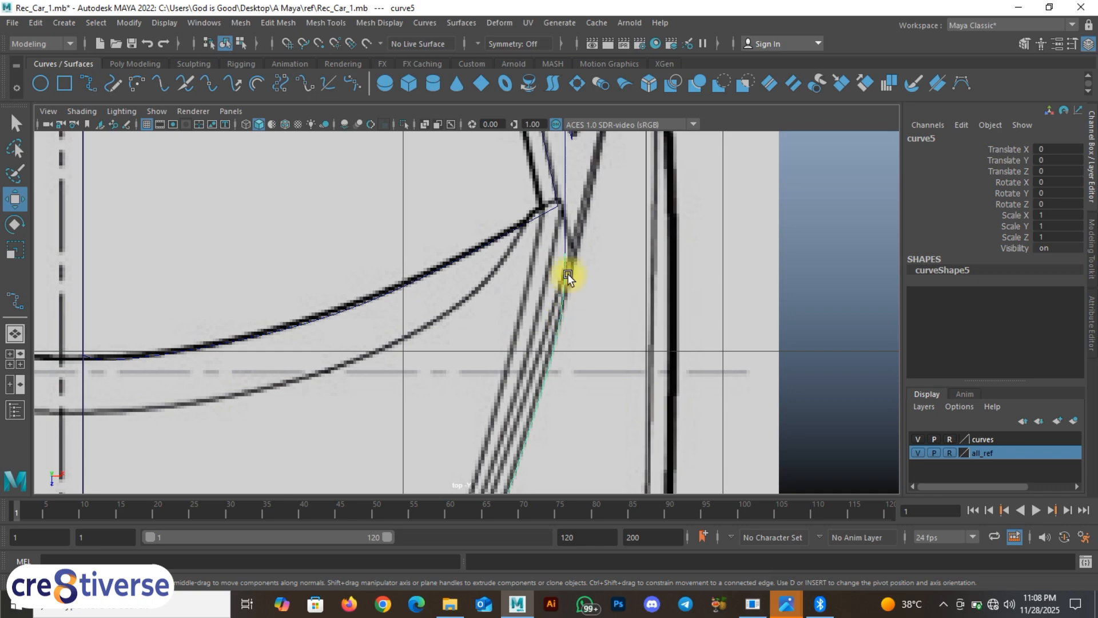
left_click(551, 214)
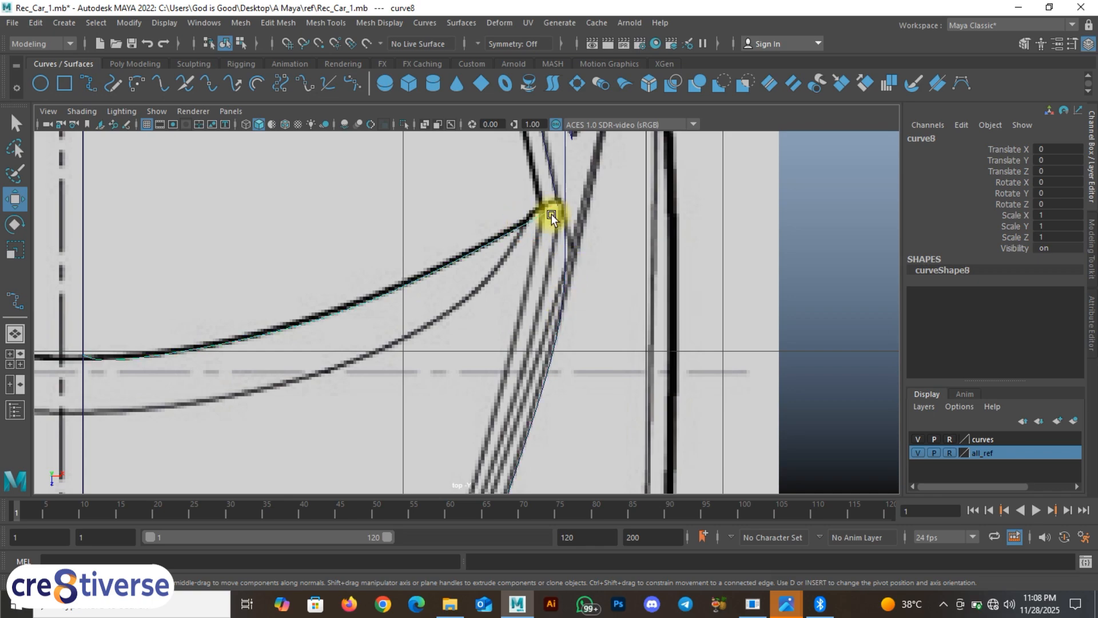
left_click(554, 328)
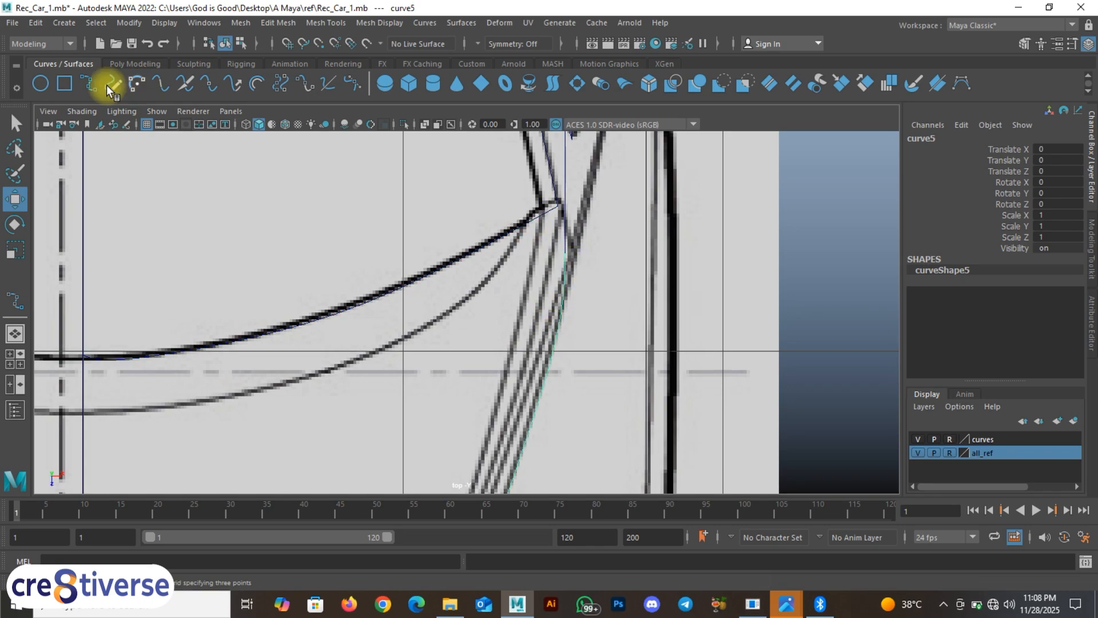
Step: Draw a two-point curve9 snapped from curve5 to the pillar corner, then show top and perspective panes
left_click(84, 84)
key("c")
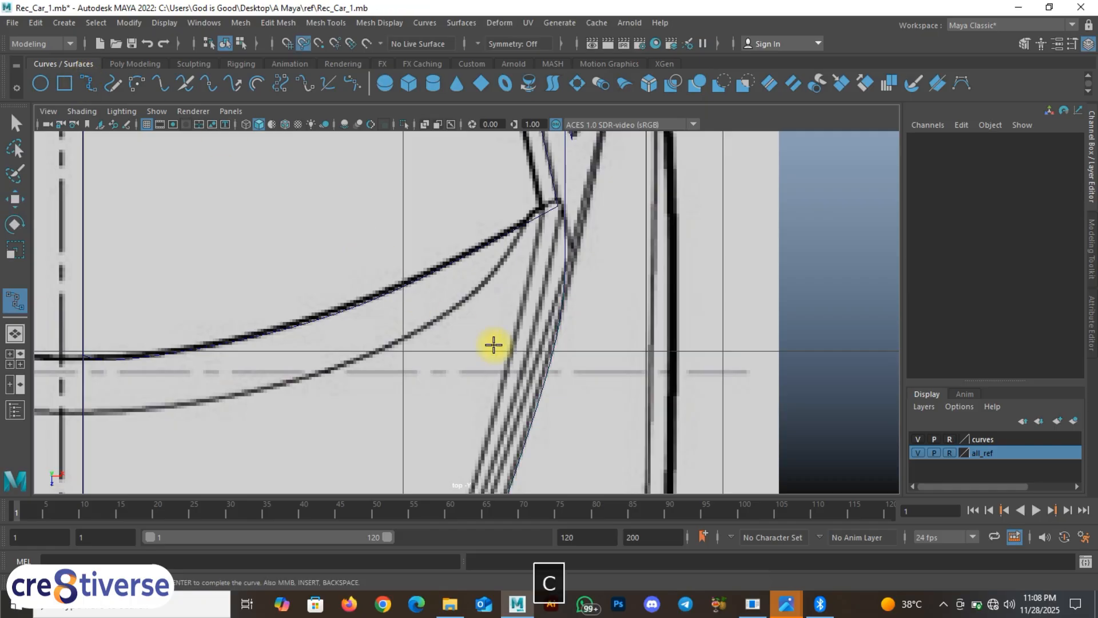
left_click(544, 381)
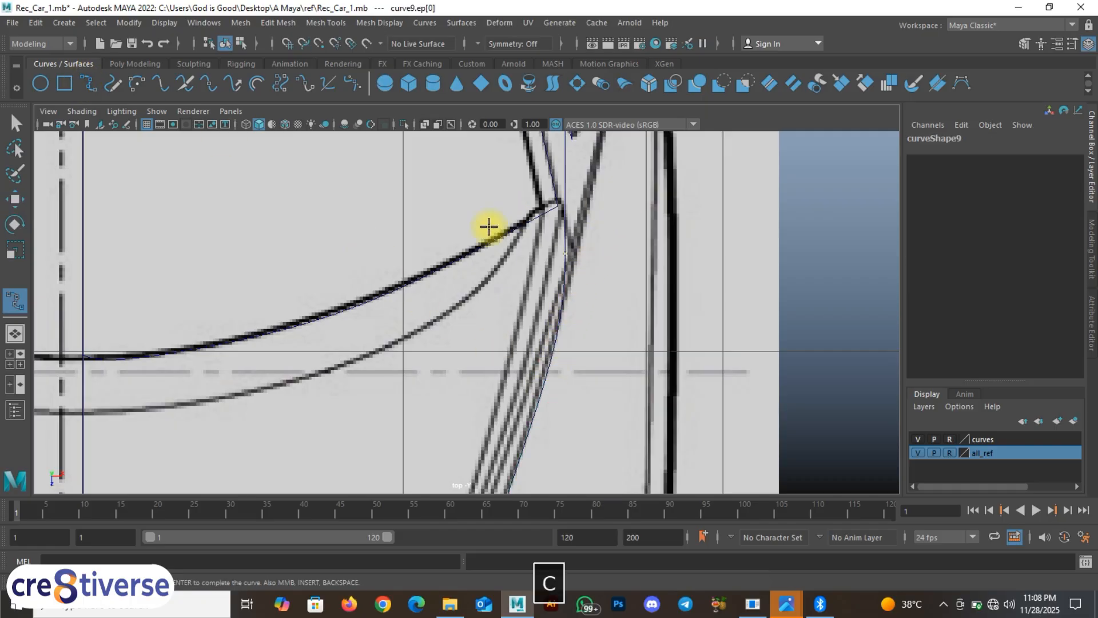
left_click(574, 198)
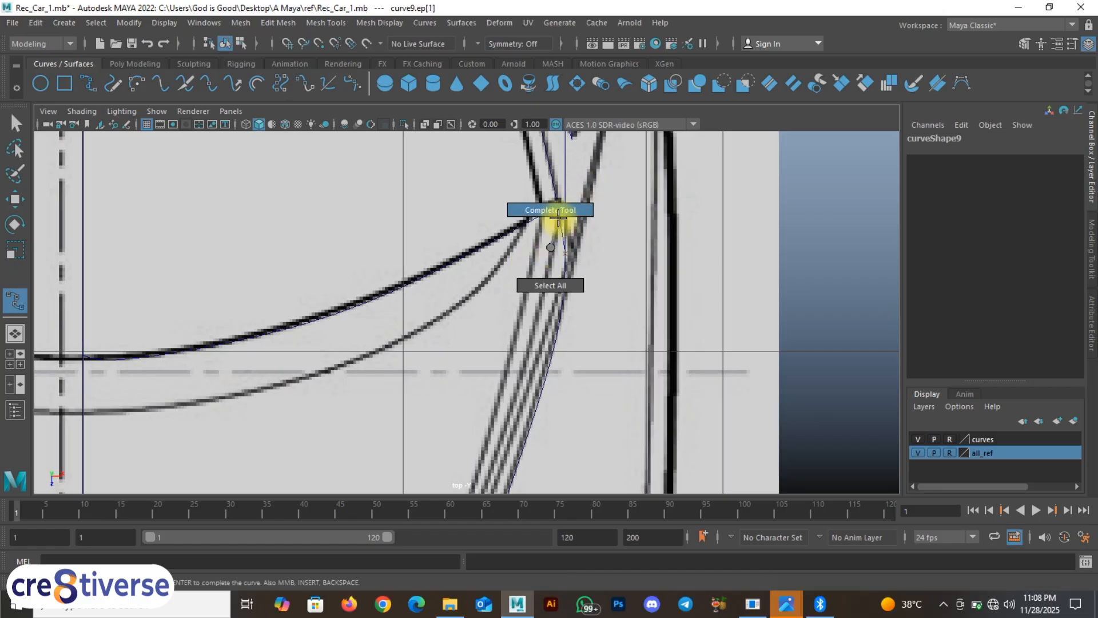
key("w")
key("space")
left_click(641, 251)
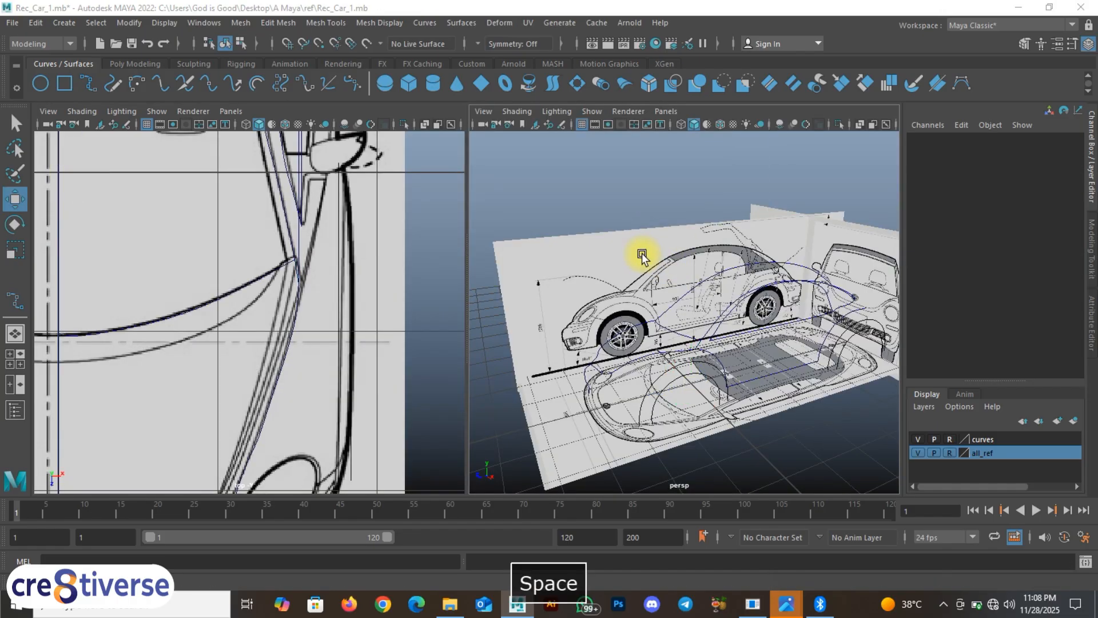
Step: Tumble the perspective curve cage with all_ref hidden, then restore references and maximize the top view
key("space")
left_click(917, 452)
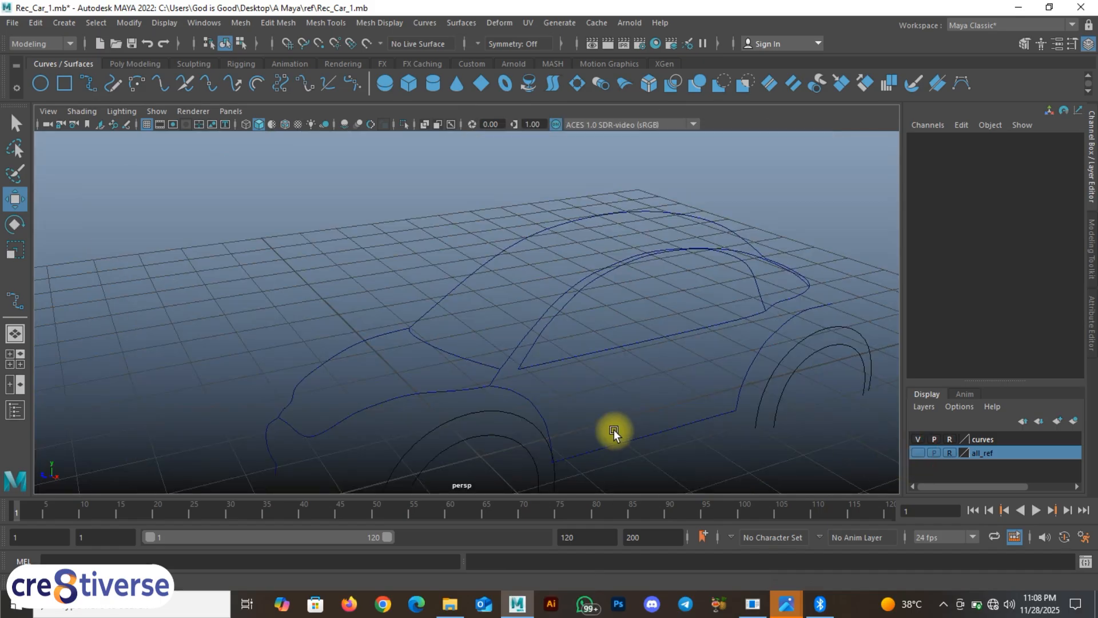
left_click_drag(614, 433, 699, 387, "alt")
key("F9")
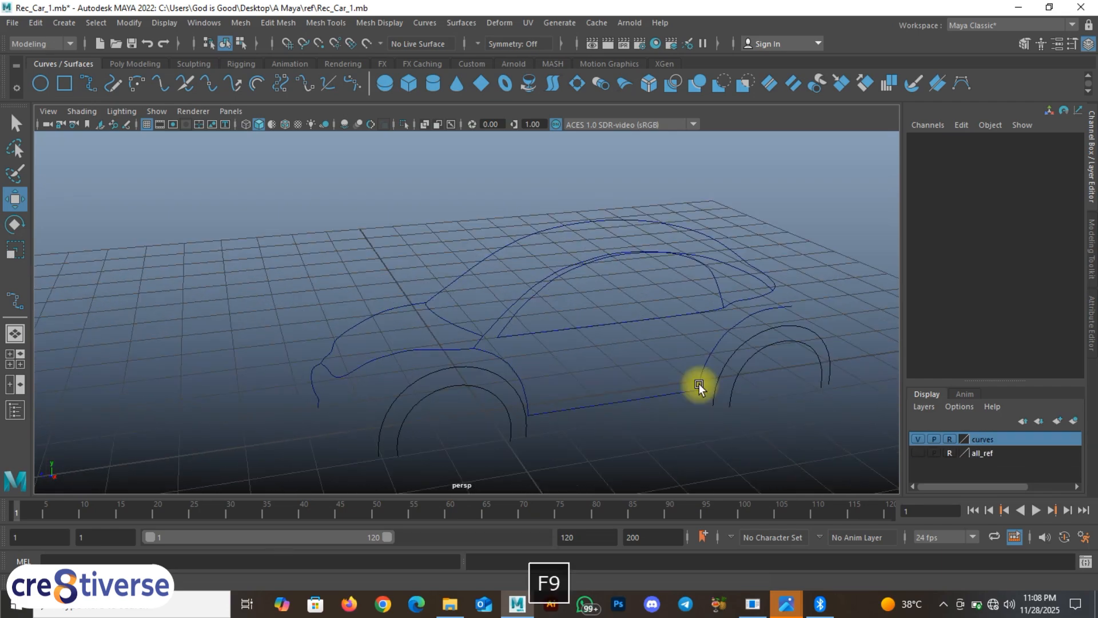
left_click(917, 452)
key("space")
key("space")
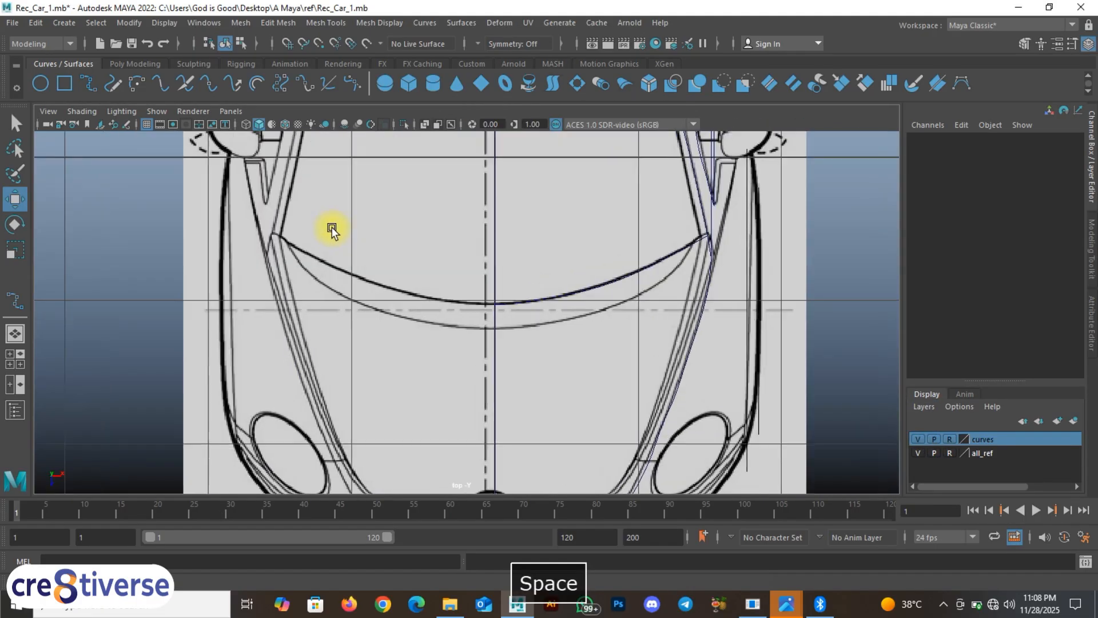
Step: Frame the hood's front arcs in the top view and check the hood and centreline curves
middle_click_drag(667, 296, 618, 250, "alt")
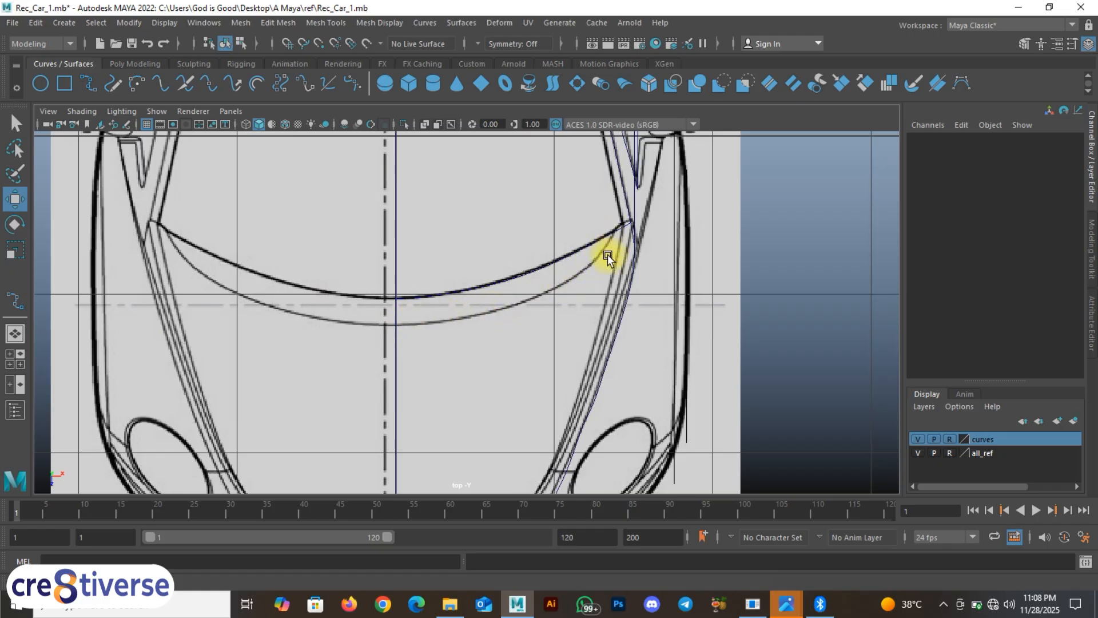
middle_click_drag(535, 304, 553, 296, "alt")
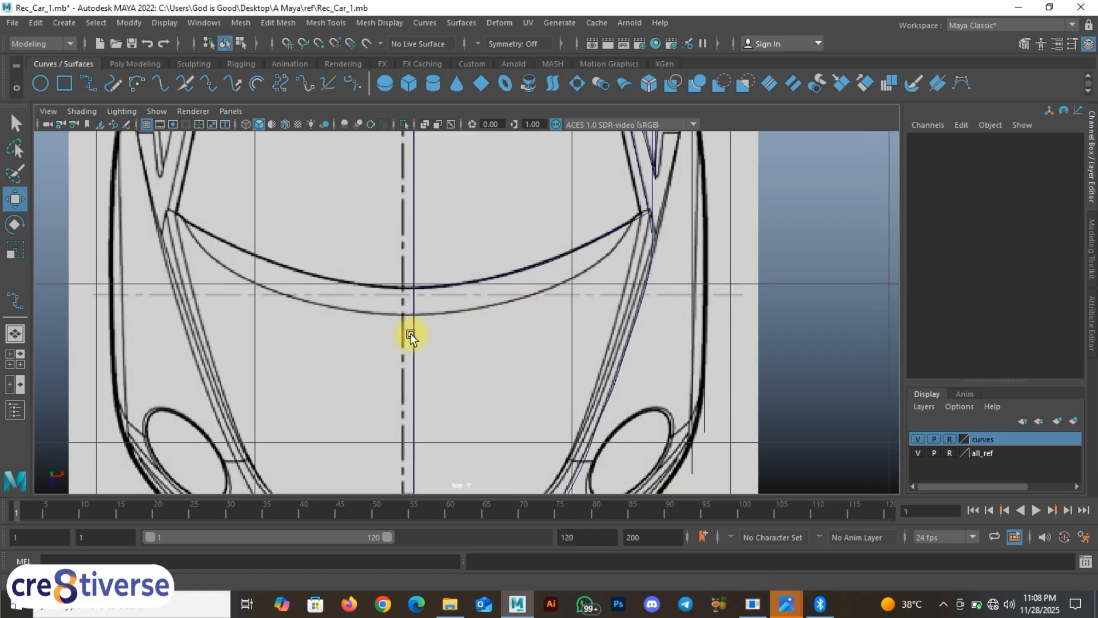
scroll(437, 343, "down", 5)
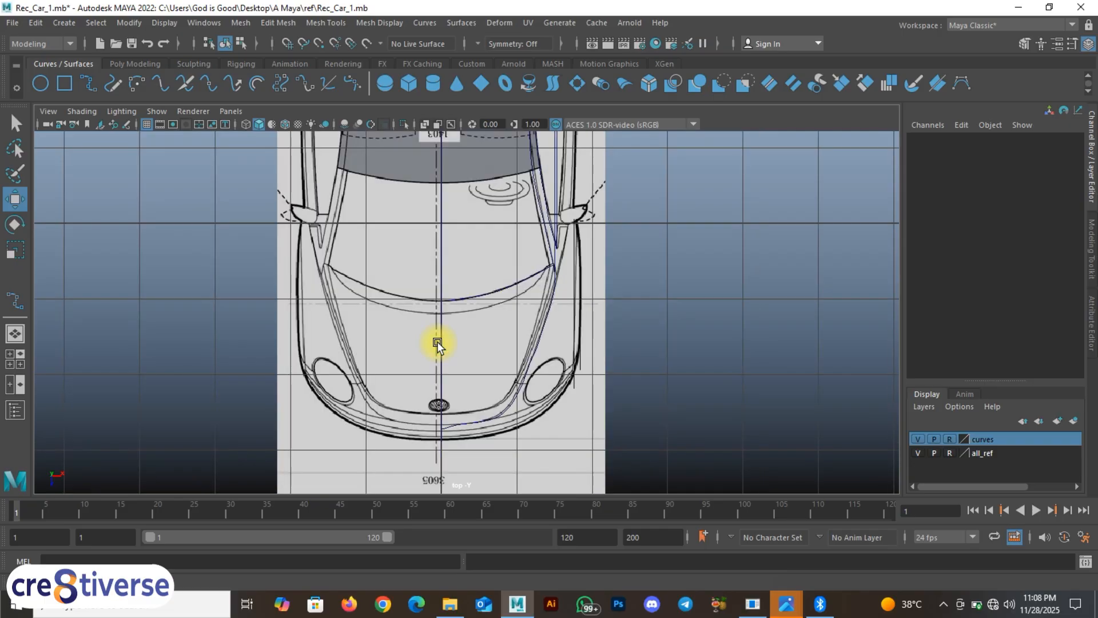
scroll(437, 343, "up", 4)
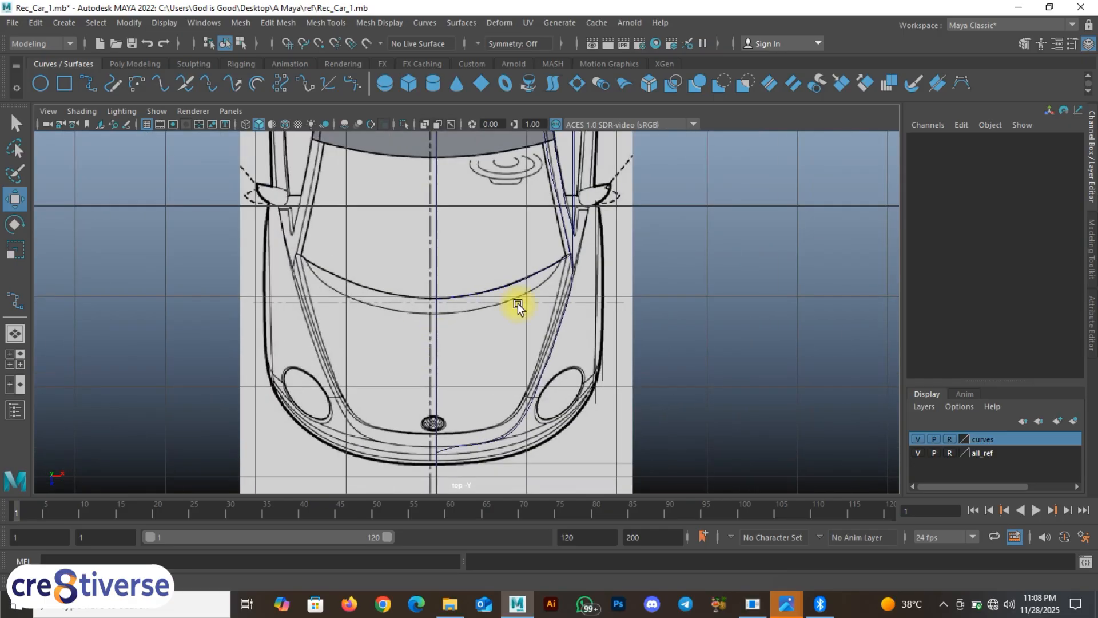
left_click(544, 270)
scroll(458, 282, "up", 2)
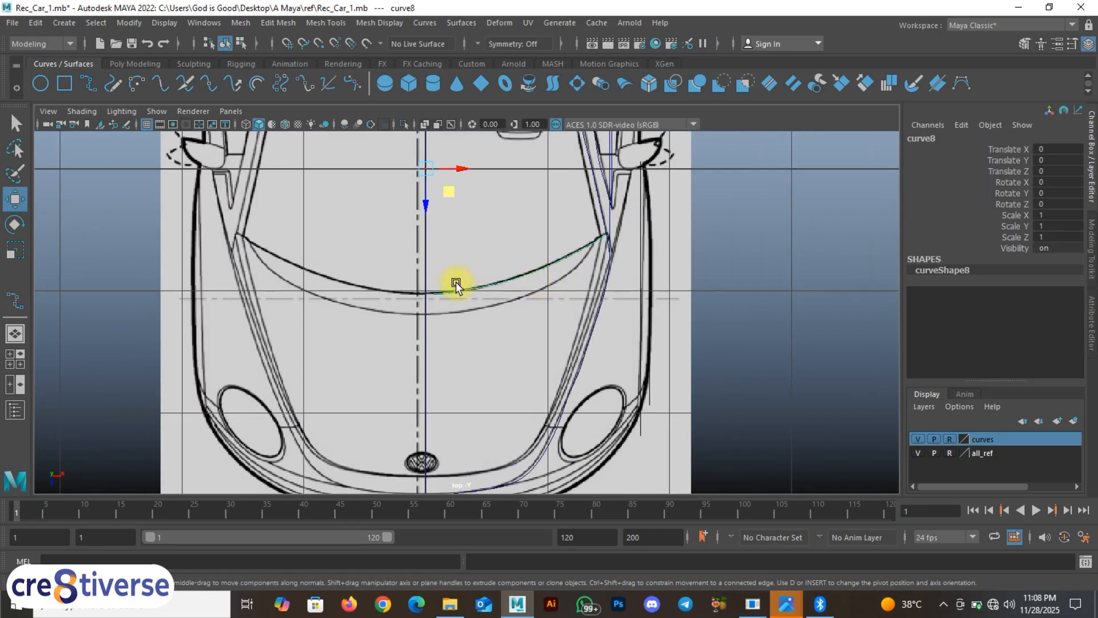
left_click(422, 278)
left_click(425, 303)
scroll(434, 298, "up", 3)
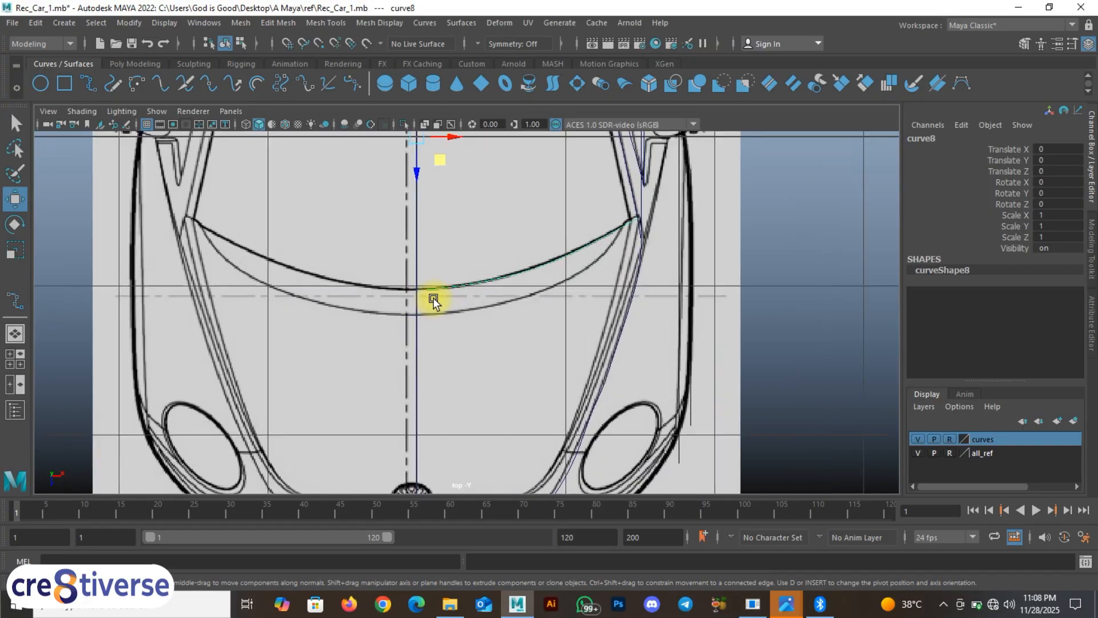
left_click(401, 307)
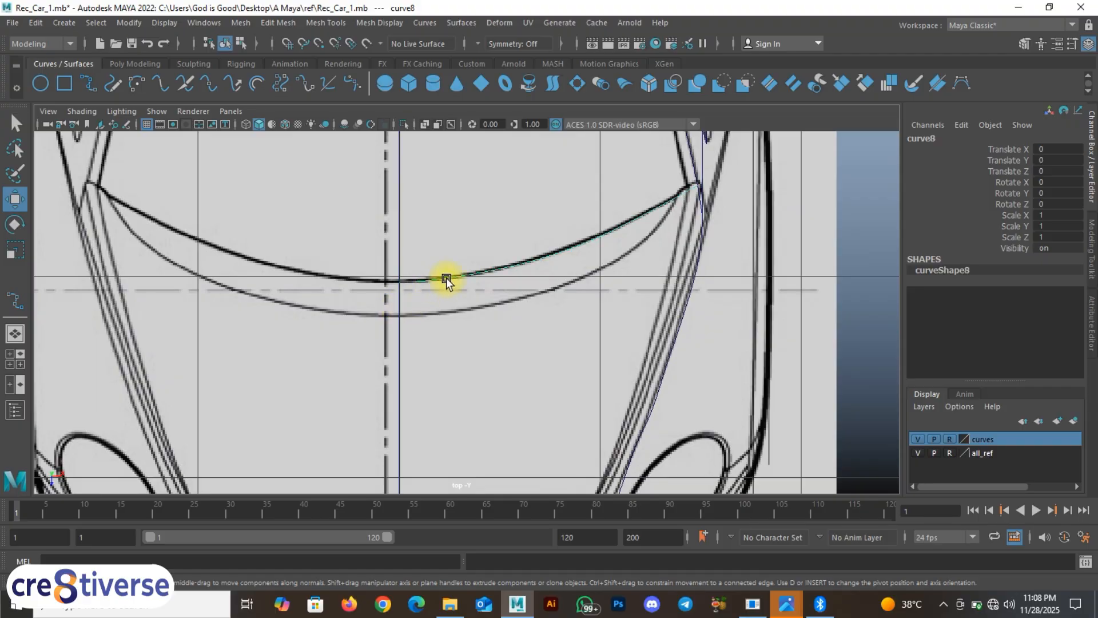
left_click(400, 330)
left_click(641, 216)
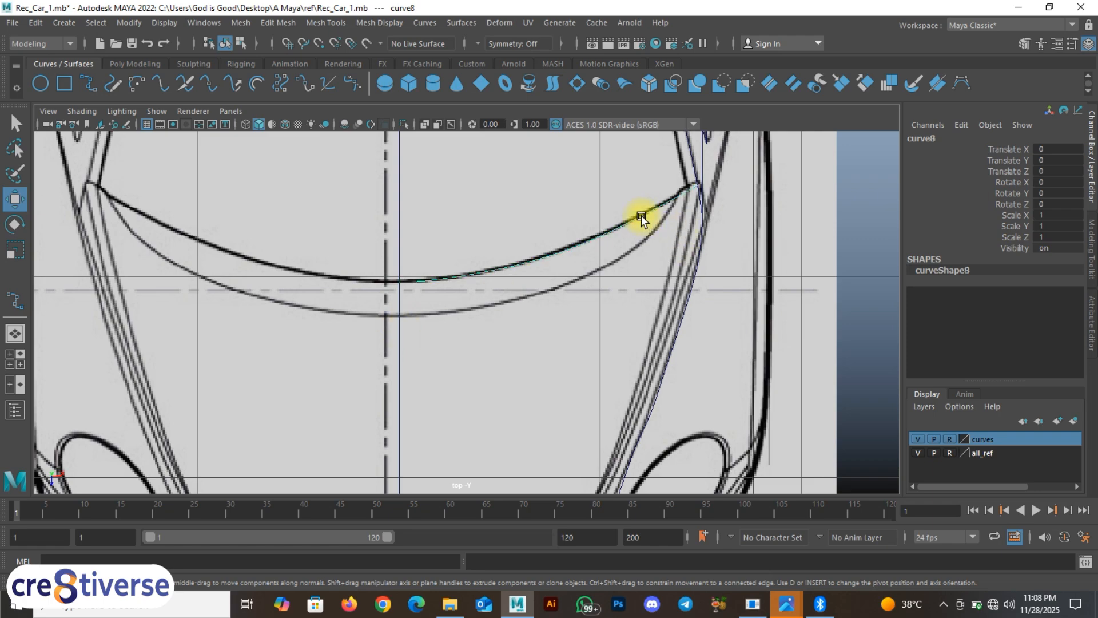
left_click(87, 86)
Step: Trace curve10 along the lower hood arc between the centreline and the right side, snapping to curves
key("c")
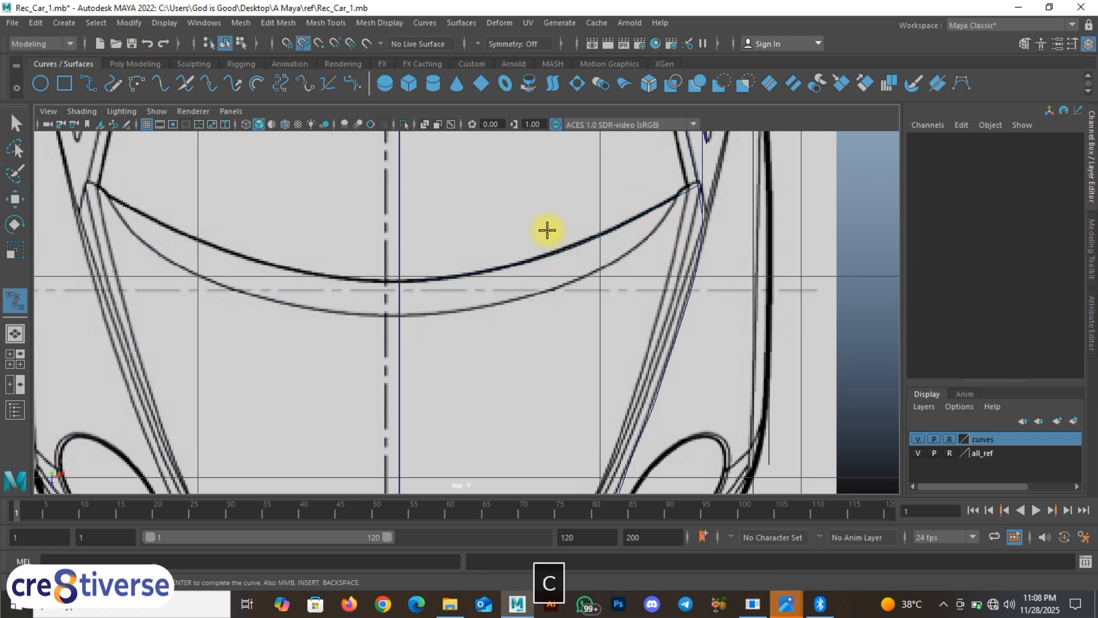
left_click_drag(585, 240, 646, 236)
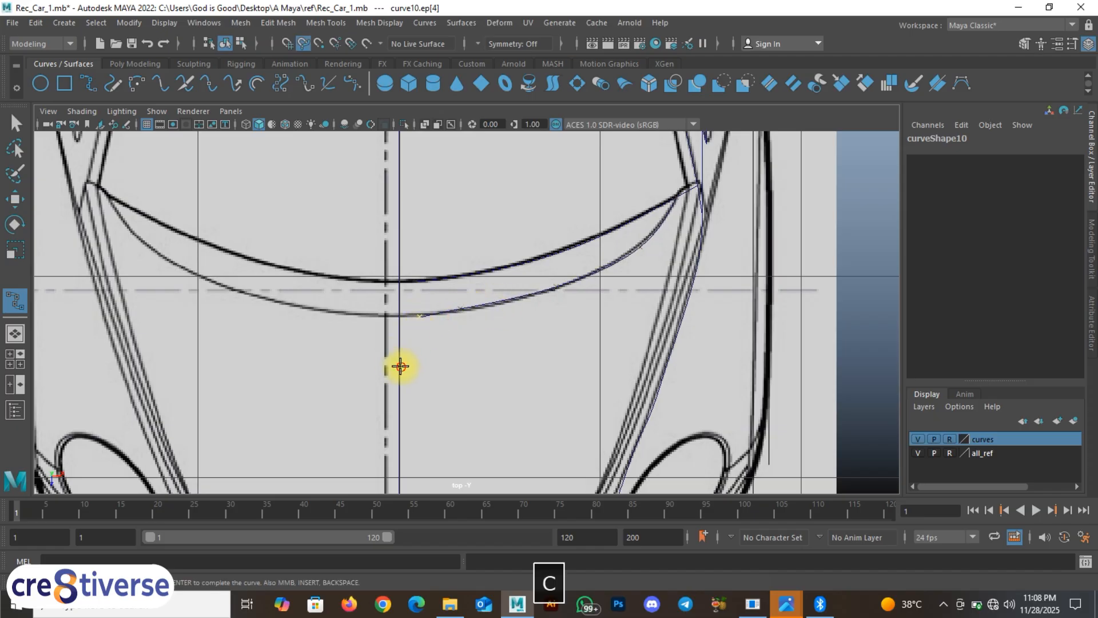
right_click(401, 314)
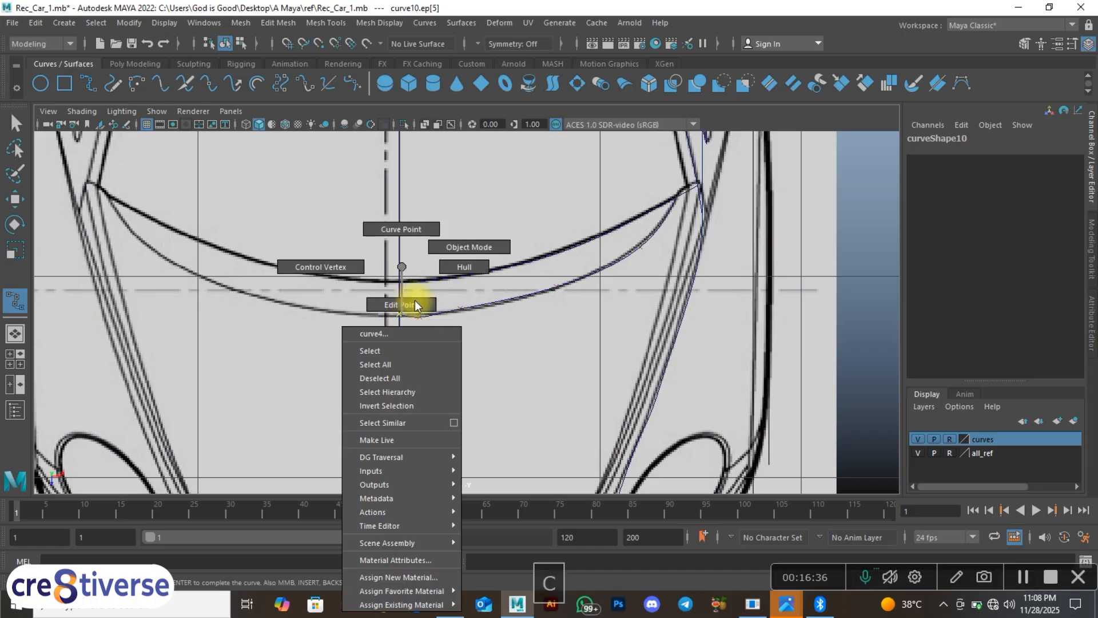
Step: Finish the lower front arc curve and nudge its control vertex beside the centreline slightly up
scroll(449, 323, "up", 3)
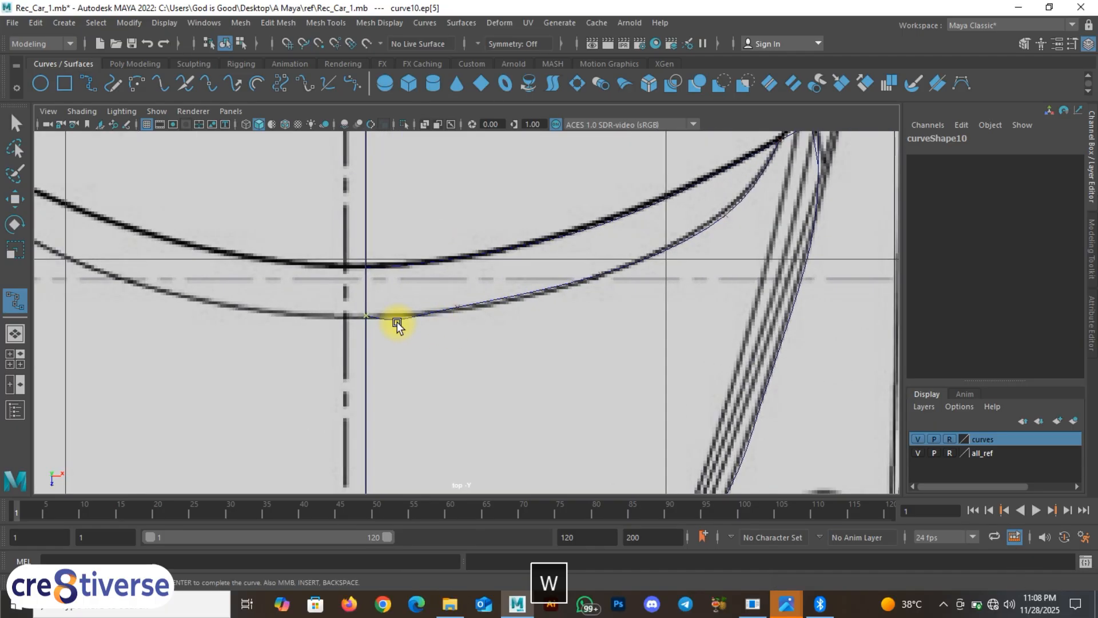
key("w")
right_click_drag(384, 319, 314, 255)
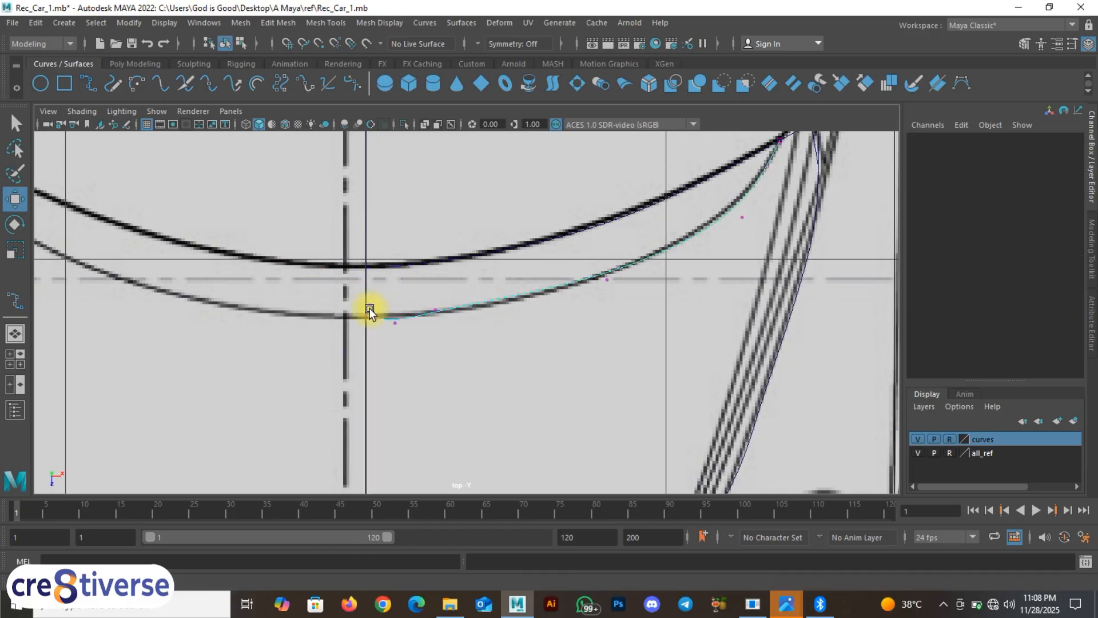
scroll(360, 322, "up", 3)
middle_click_drag(341, 328, 437, 313, "alt")
scroll(440, 322, "up", 1)
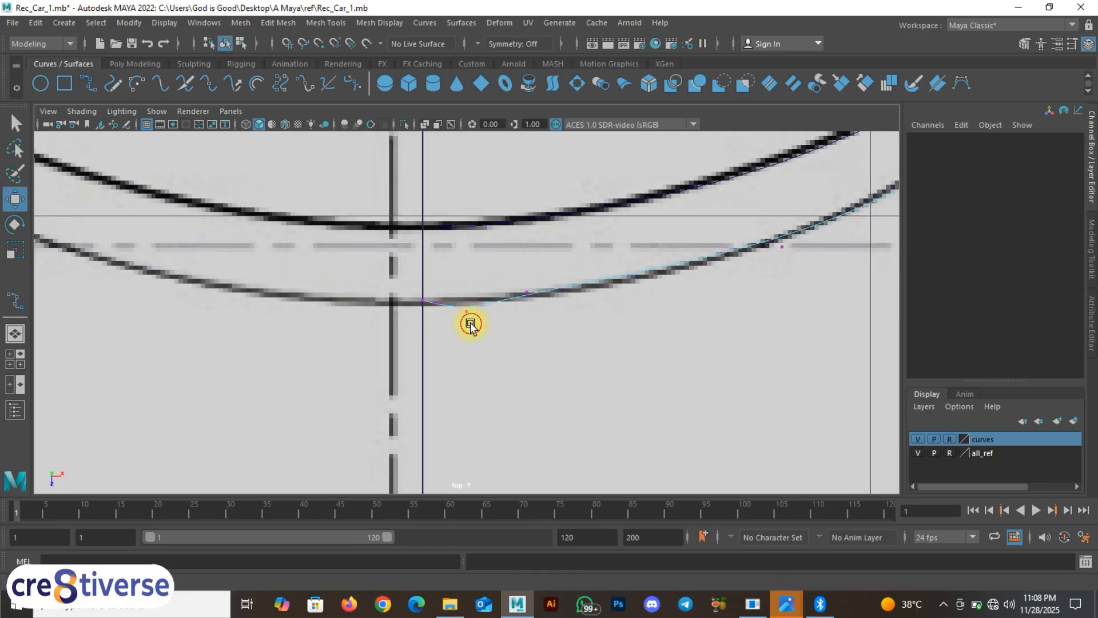
left_click(460, 306)
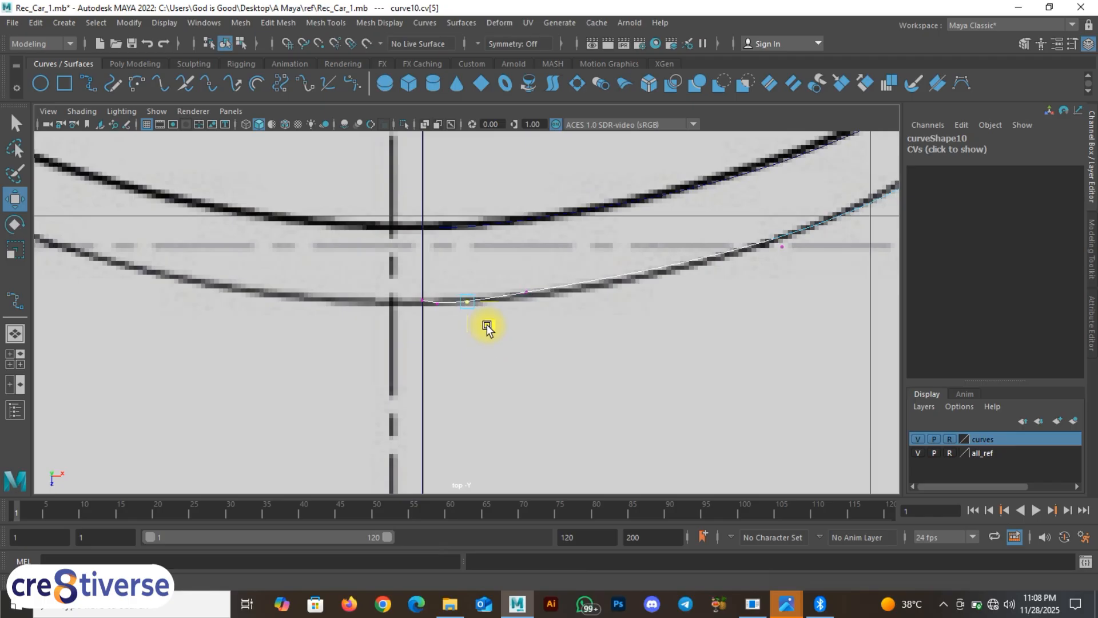
scroll(434, 321, "up", 2)
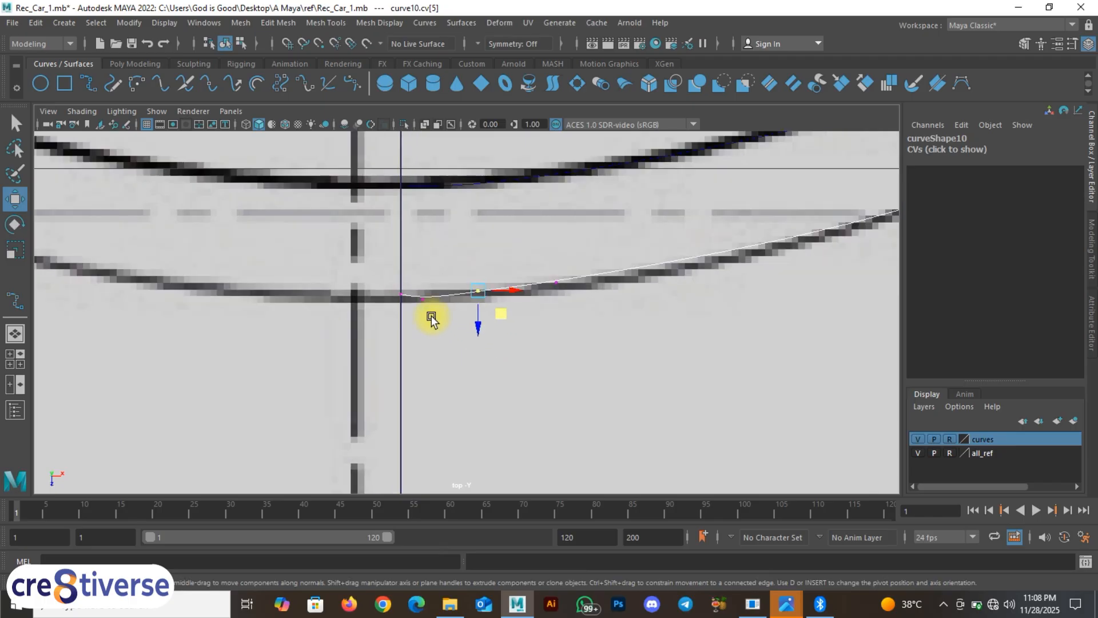
left_click(457, 322)
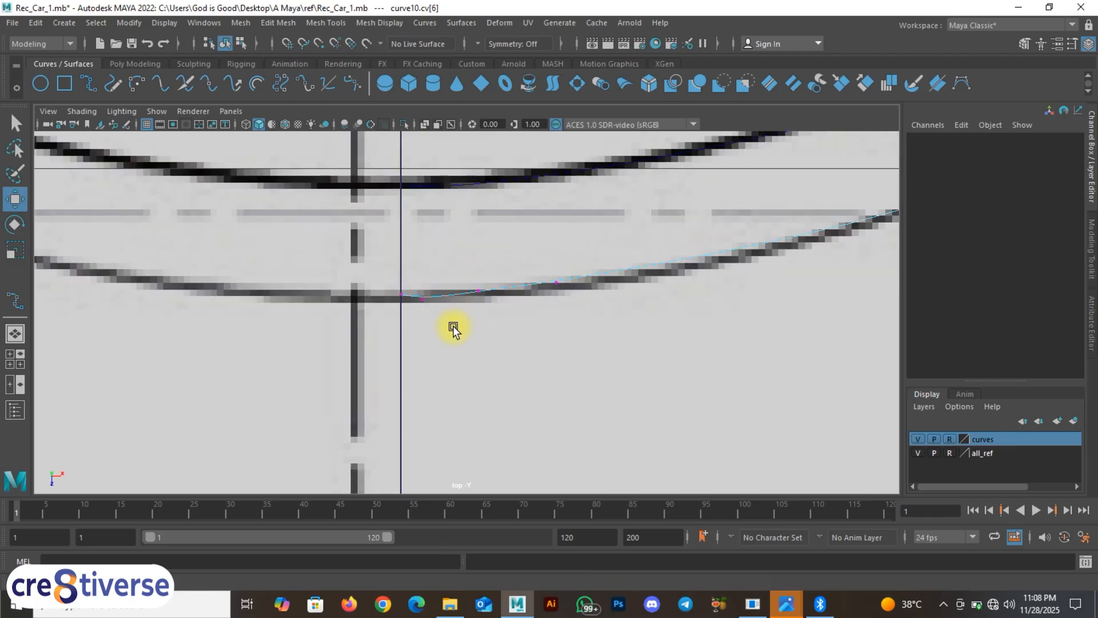
left_click(426, 298)
left_click_drag(445, 327, 444, 322)
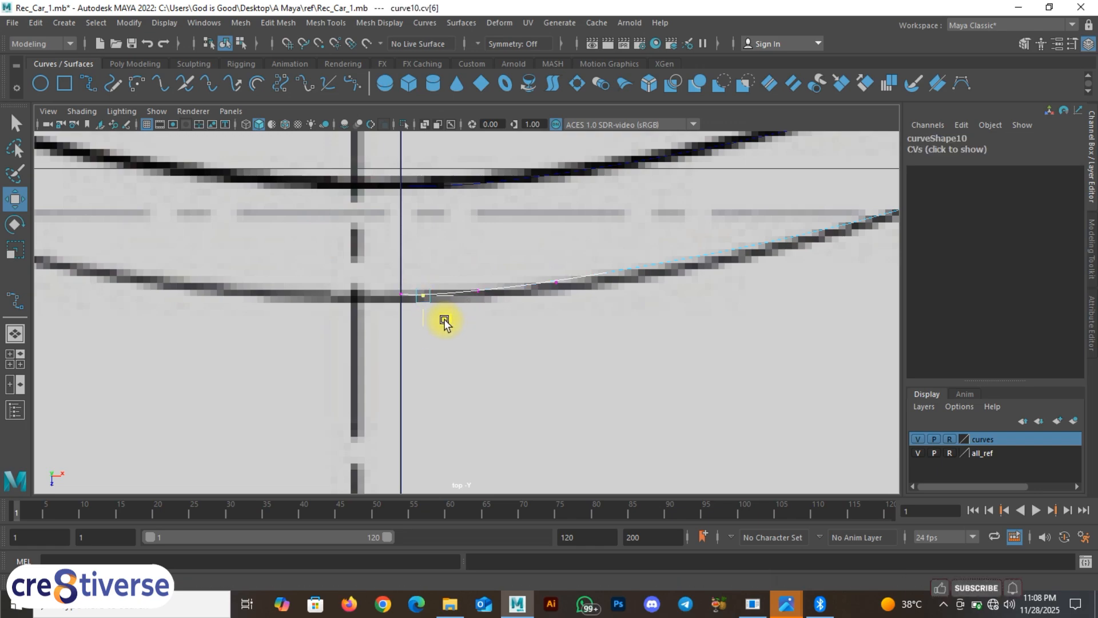
Step: Pan back and maximize the perspective view to show the whole car
middle_click_drag(596, 295, 384, 379, "alt")
scroll(486, 341, "down", 7)
key("space")
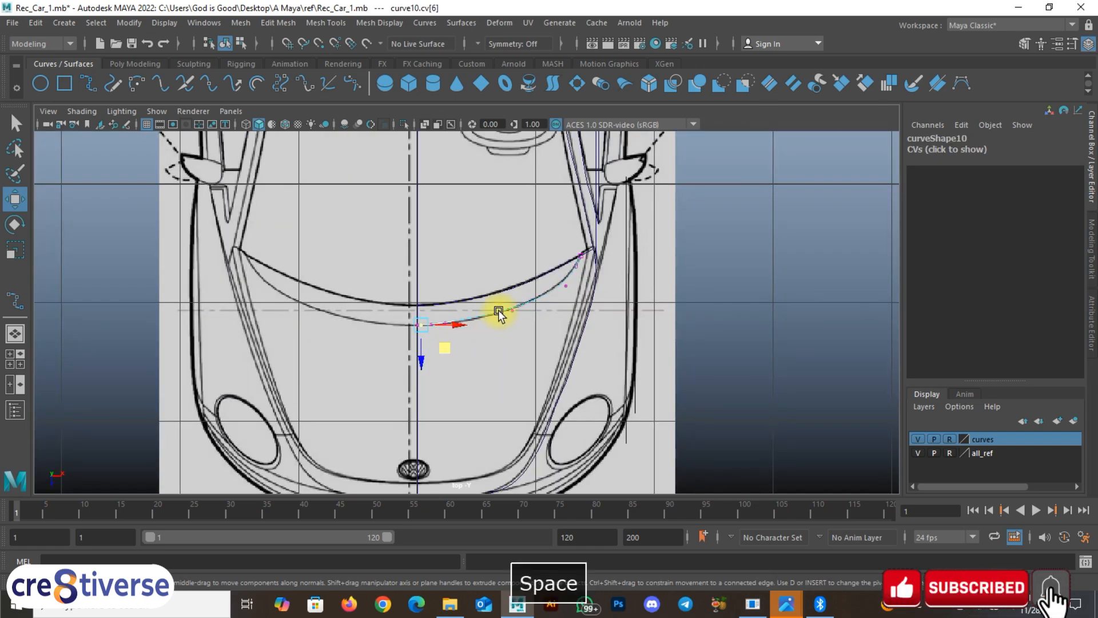
key("space")
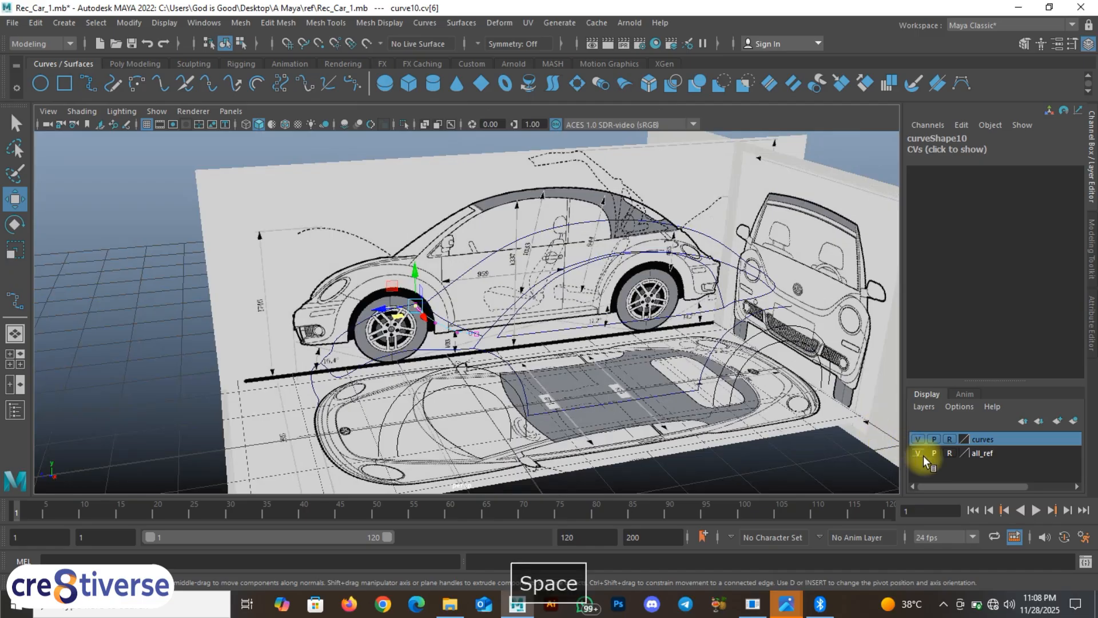
Step: Hide the all_ref blueprint layer and return the curve to object mode, deselected
left_click(918, 453)
left_click(343, 410)
left_click_drag(366, 401, 483, 346, "alt")
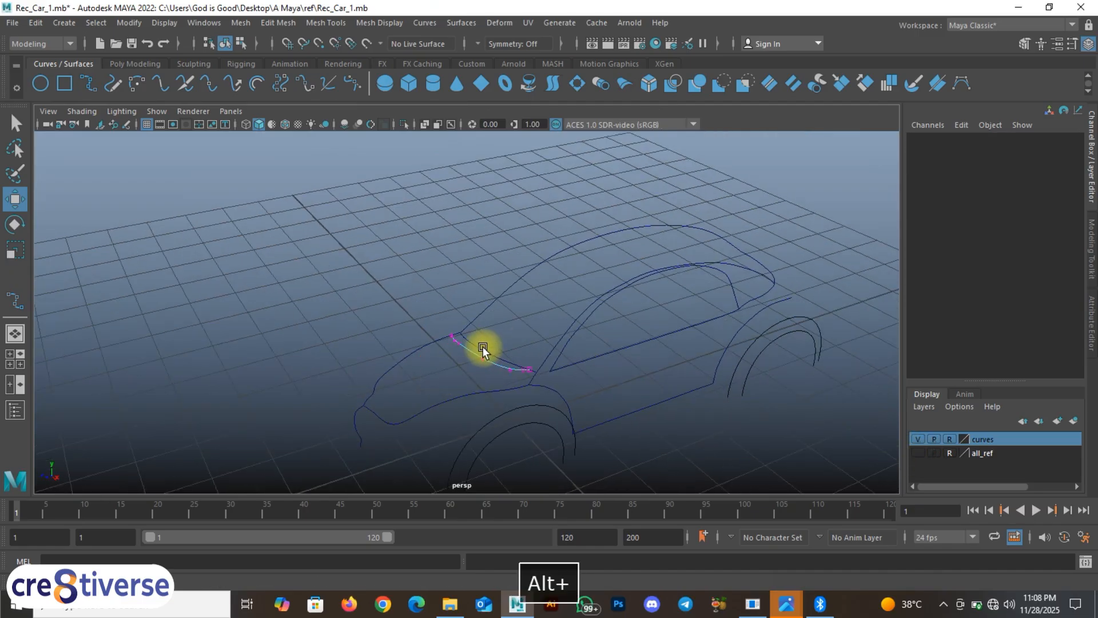
right_click(483, 347)
right_click_drag(541, 270, 585, 248)
left_click(651, 429)
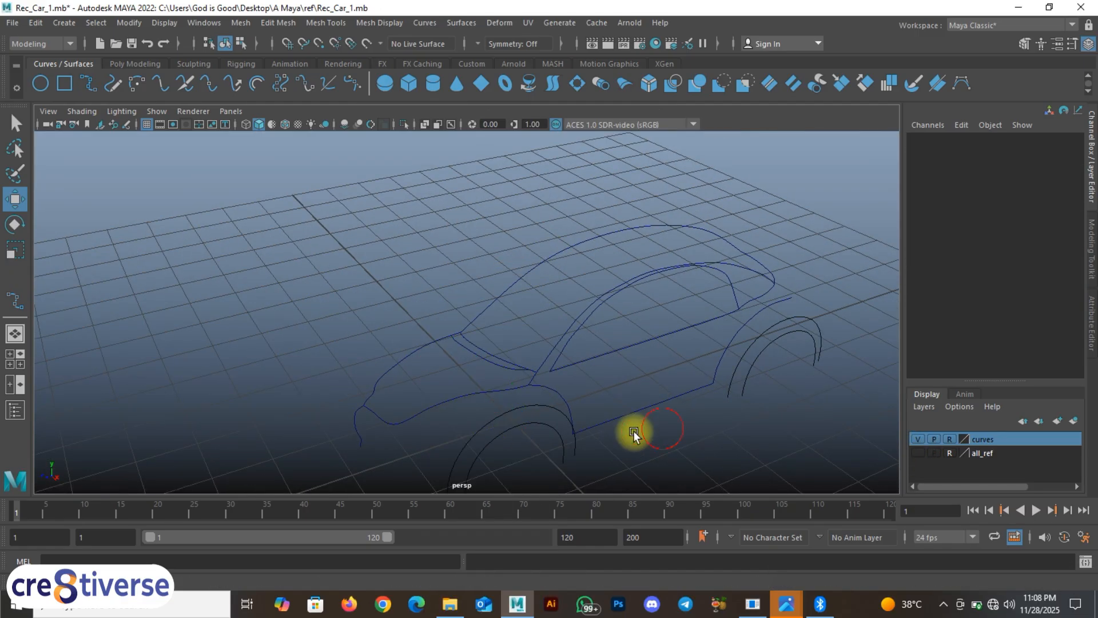
middle_click_drag(595, 423, 625, 266, "alt")
Step: Orbit around the car's curve cage to inspect it from the side
left_click_drag(523, 308, 452, 299, "alt")
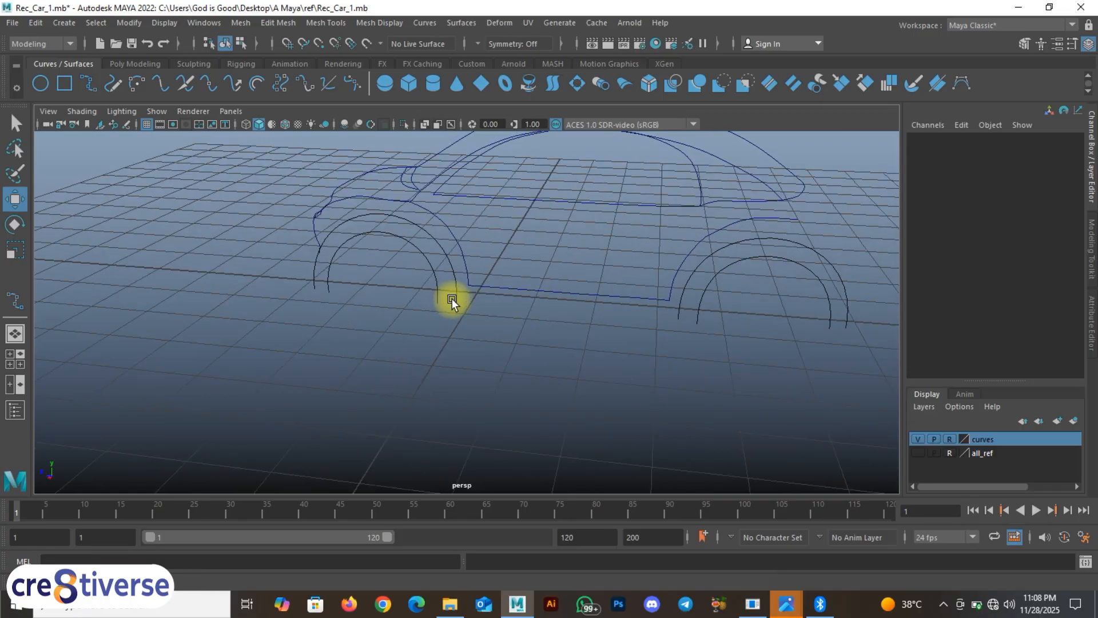
key("F9")
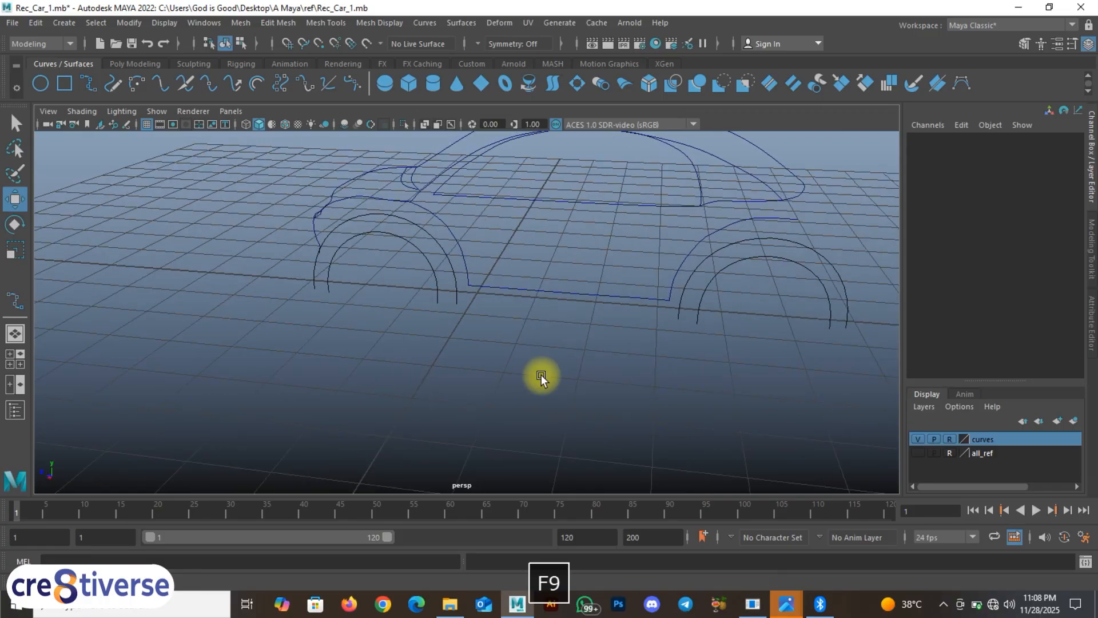
left_click_drag(456, 353, 479, 355, "alt")
left_click_drag(554, 332, 385, 315, "alt")
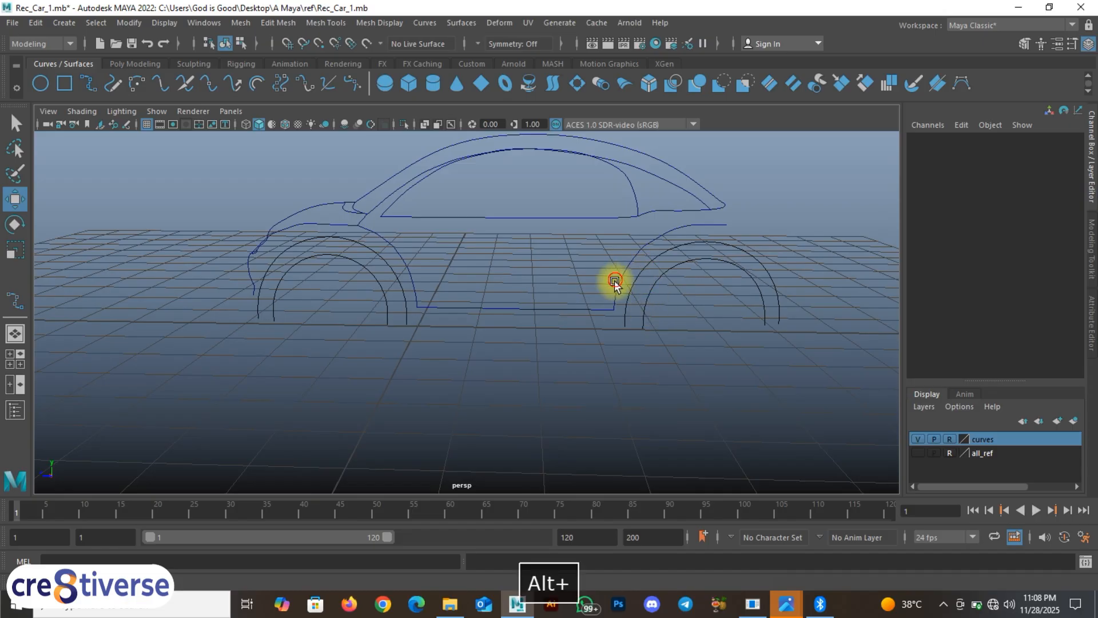
left_click_drag(615, 280, 500, 314, "alt")
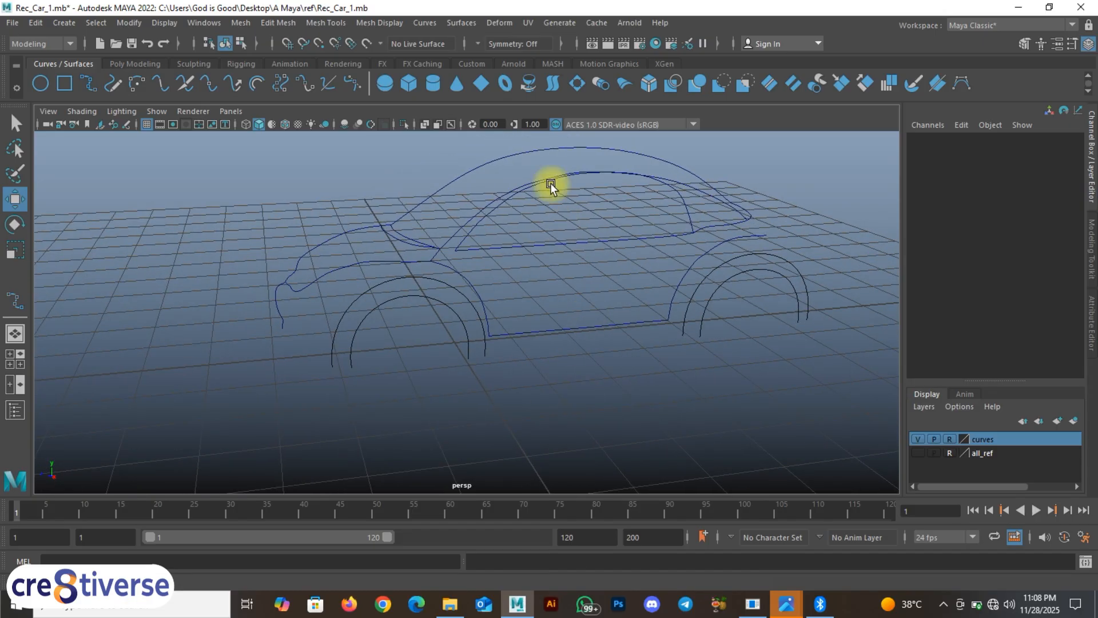
left_click_drag(508, 168, 544, 204)
left_click_drag(522, 362, 483, 369, "alt")
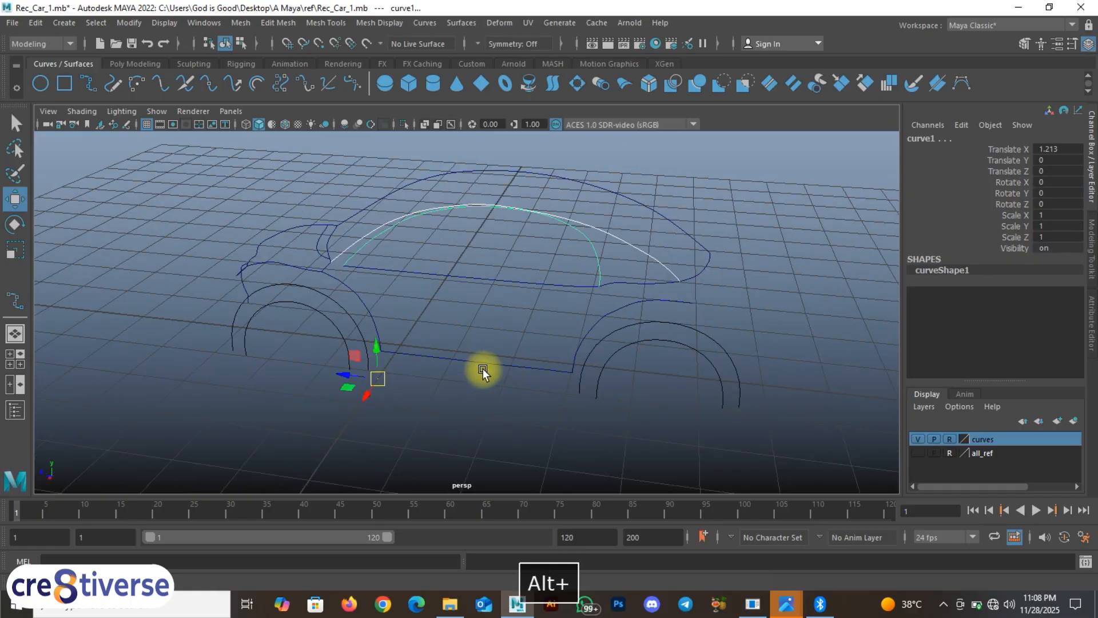
left_click(483, 368)
left_click_drag(374, 386, 425, 351, "alt")
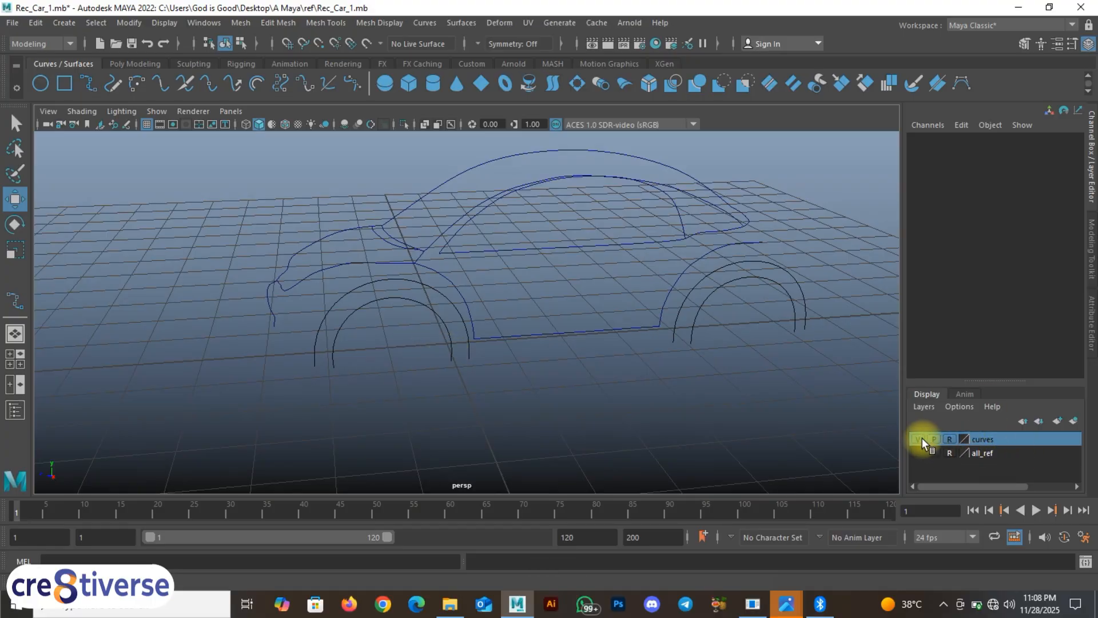
Step: Turn off reference mode on the curves layer and select the front wheel arch curve
left_click(952, 438)
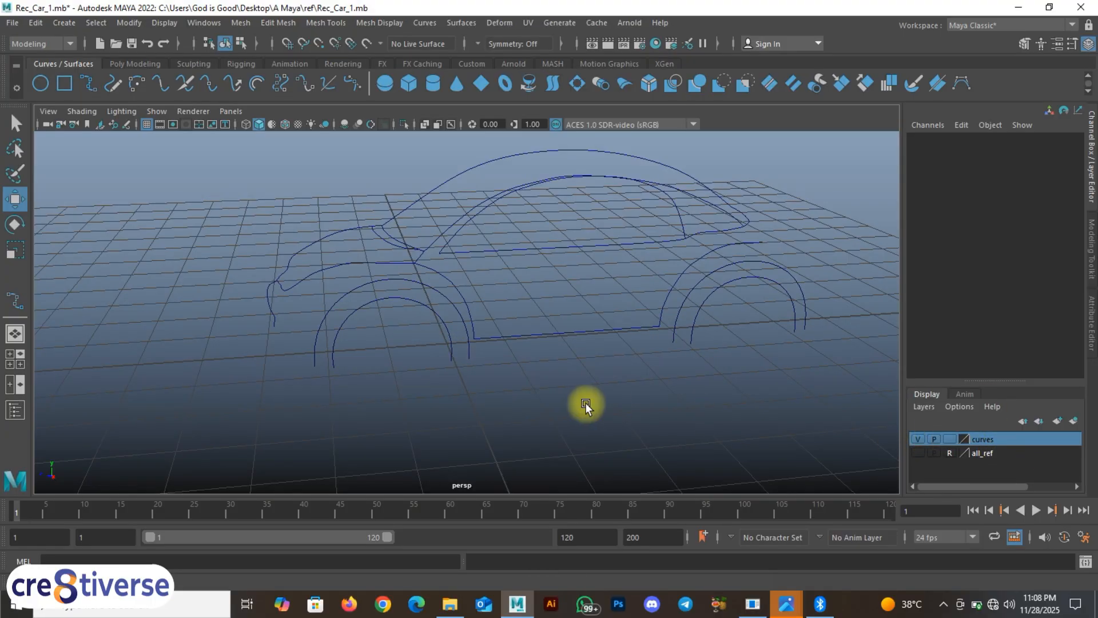
left_click_drag(584, 404, 515, 396, "alt")
left_click(380, 336)
left_click_drag(378, 335, 421, 329, "alt")
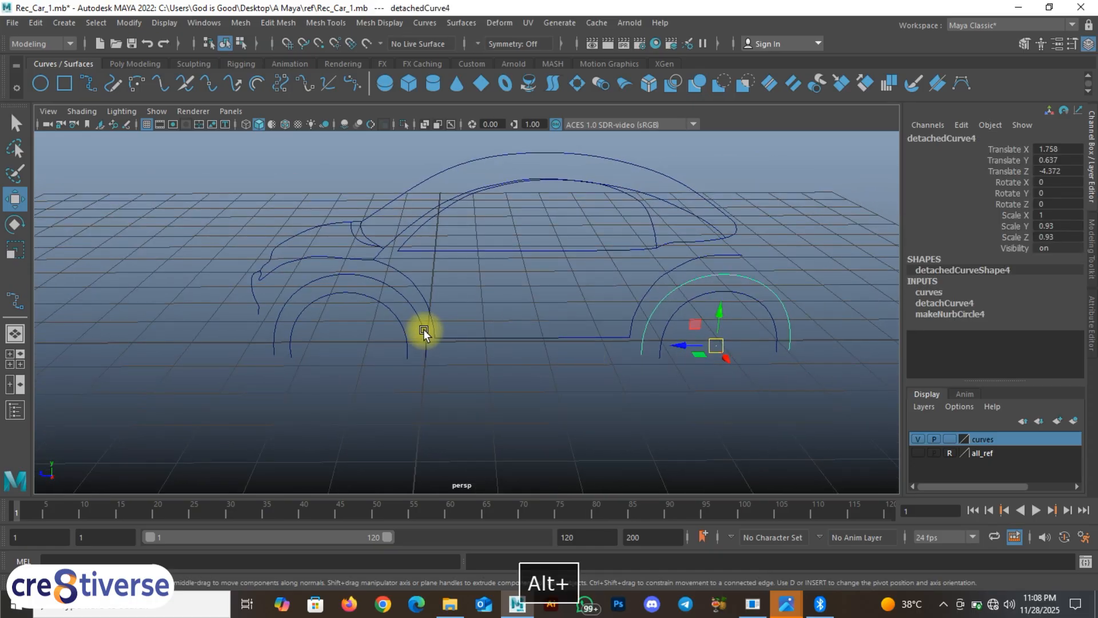
Step: Draw a curve snapped from the front arch's lower end to the rear arch's lower end
left_click(88, 78)
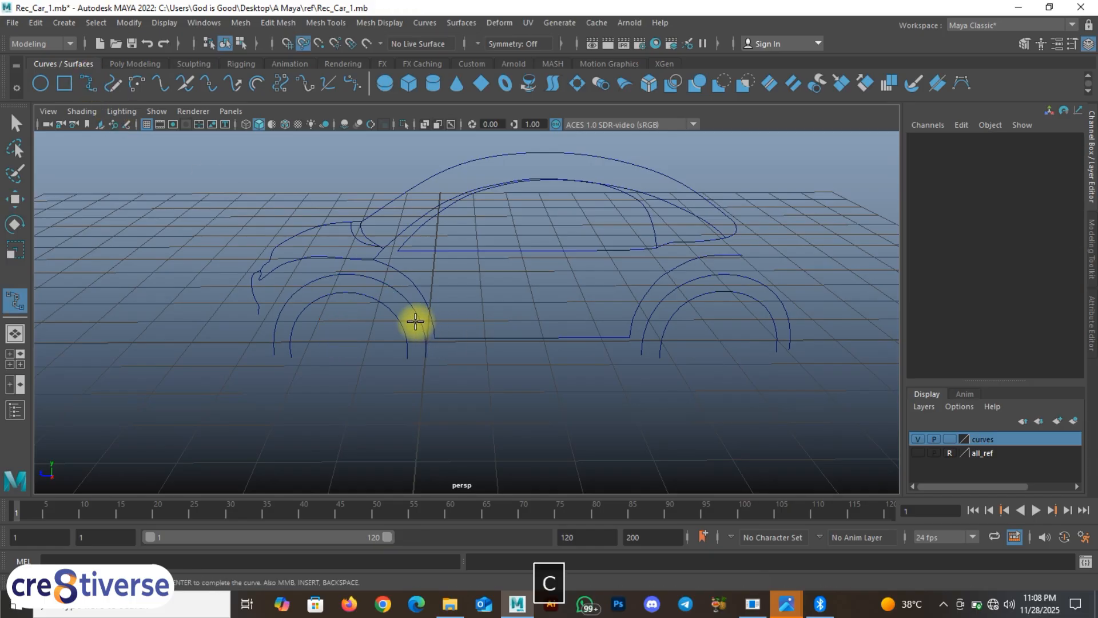
left_click(430, 359)
key("ctrl+z")
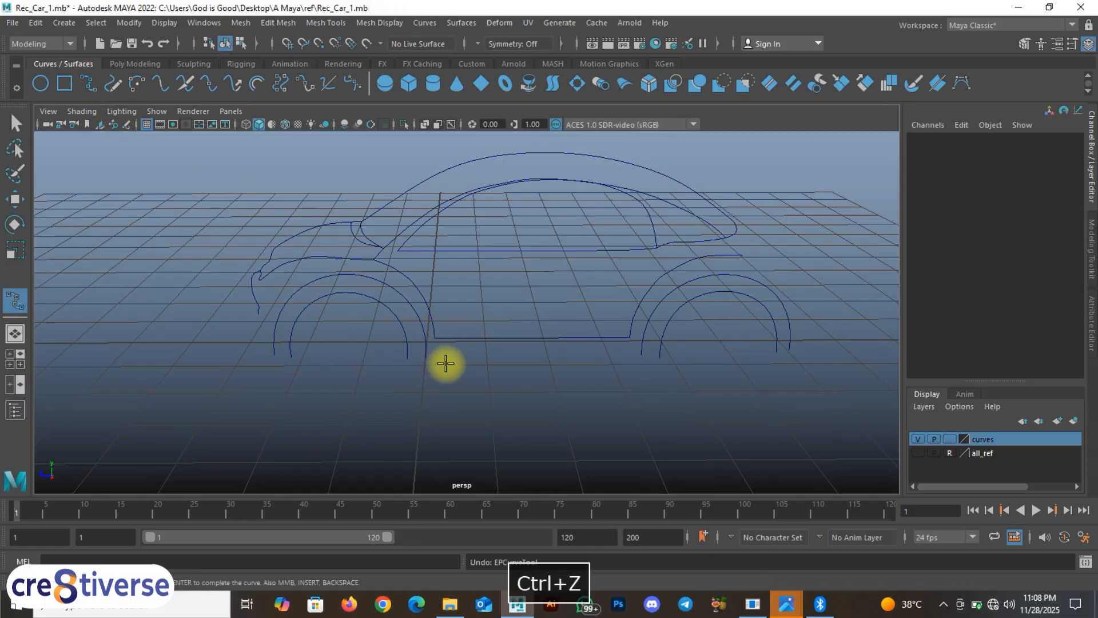
key("c")
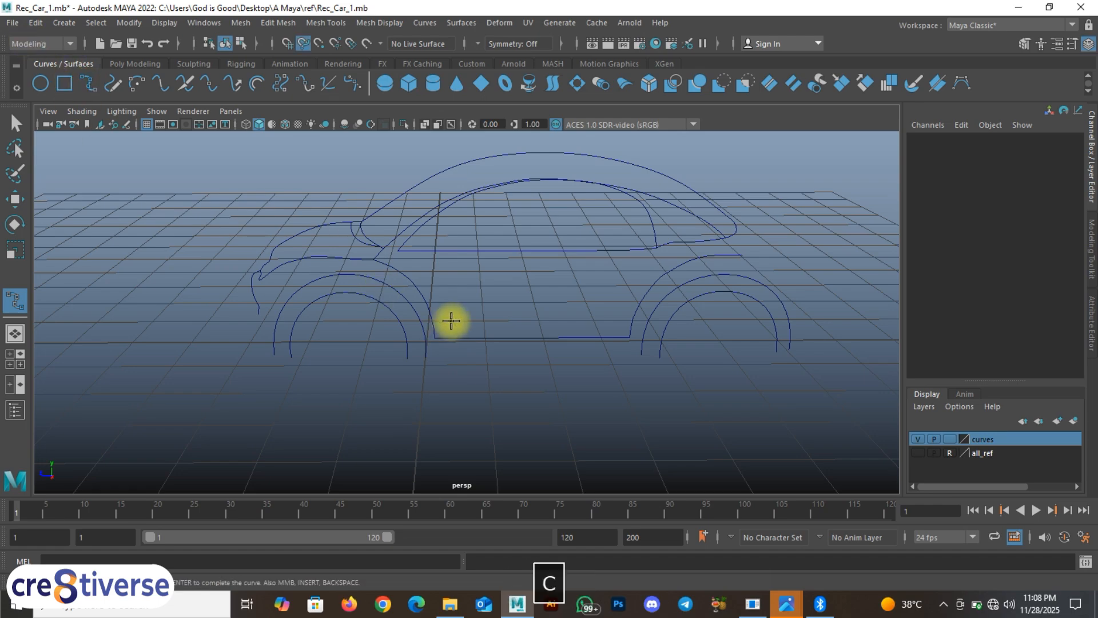
left_click(420, 316)
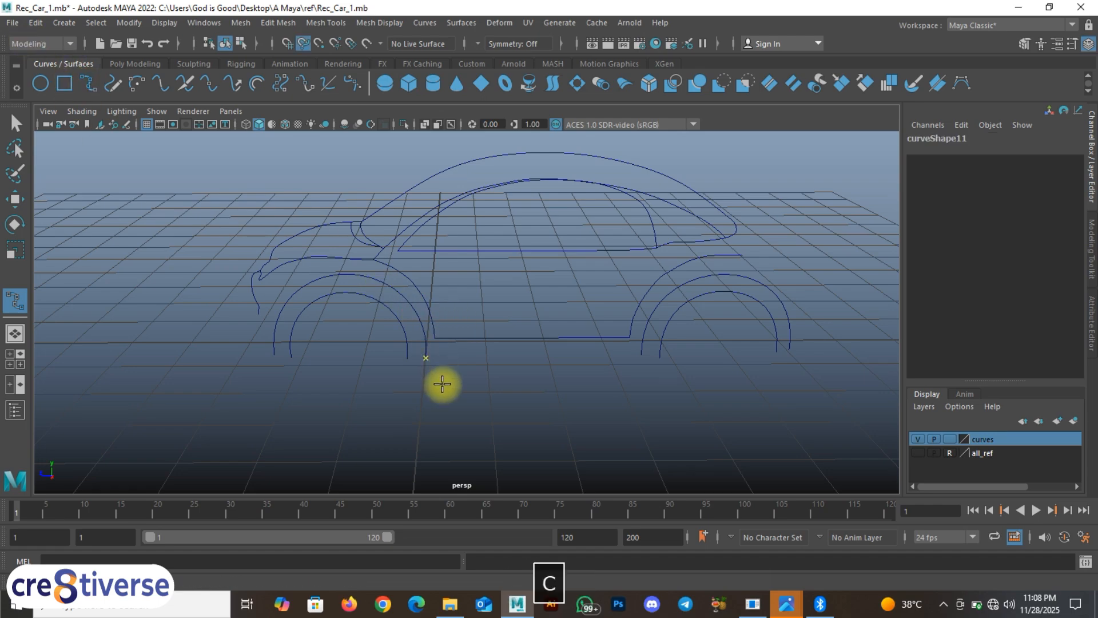
left_click_drag(659, 303, 645, 375)
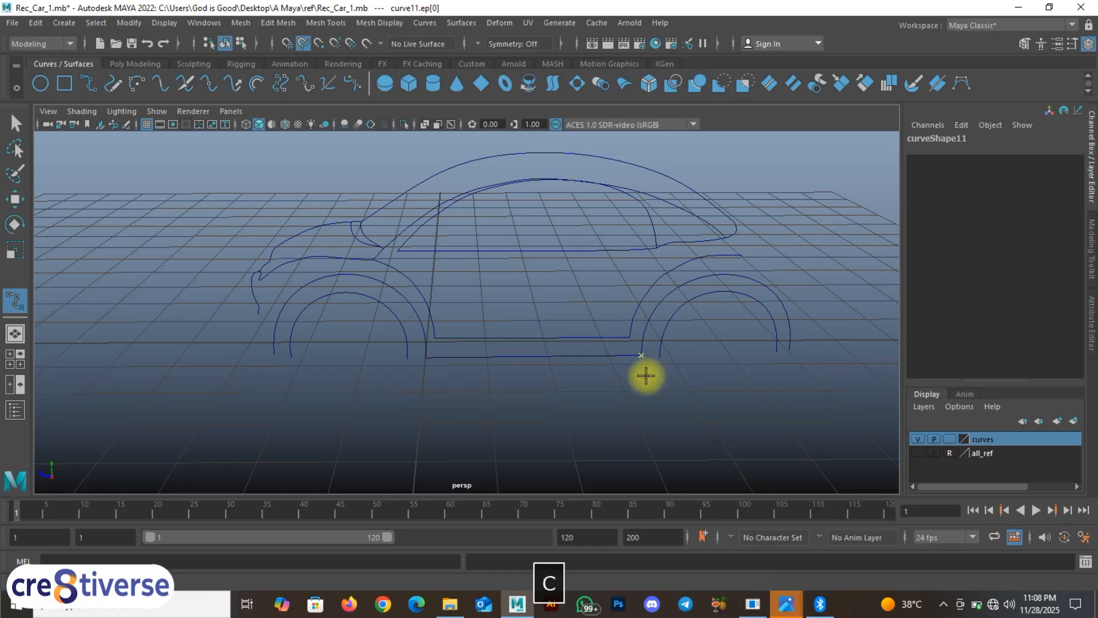
left_click_drag(456, 351, 456, 336, "alt")
right_click_drag(620, 297, 643, 267)
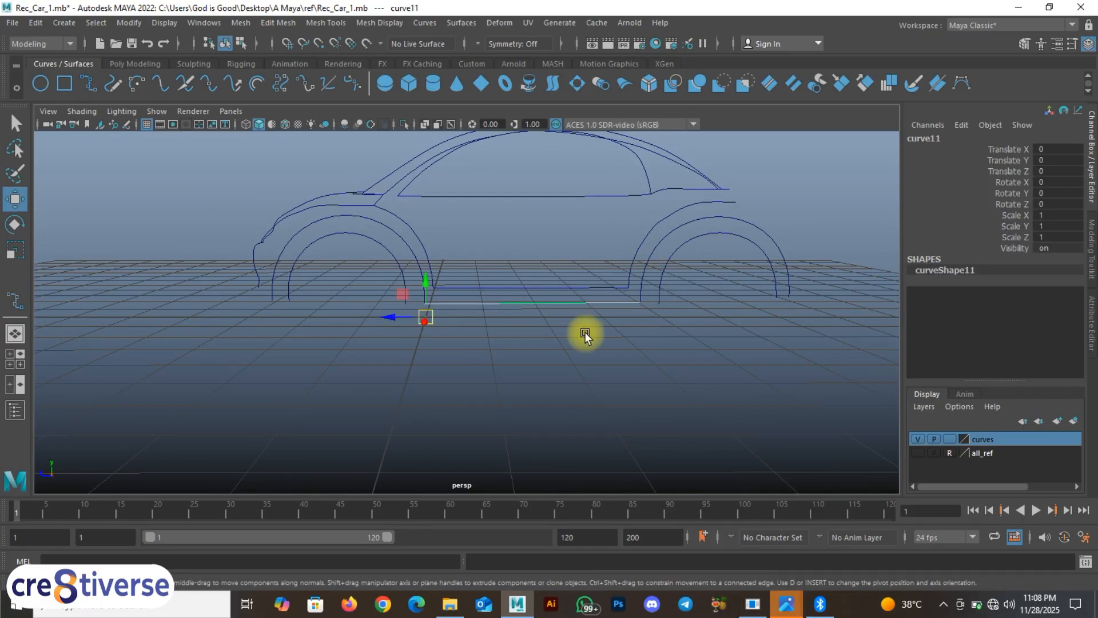
left_click_drag(585, 332, 502, 359, "alt")
left_click(466, 307)
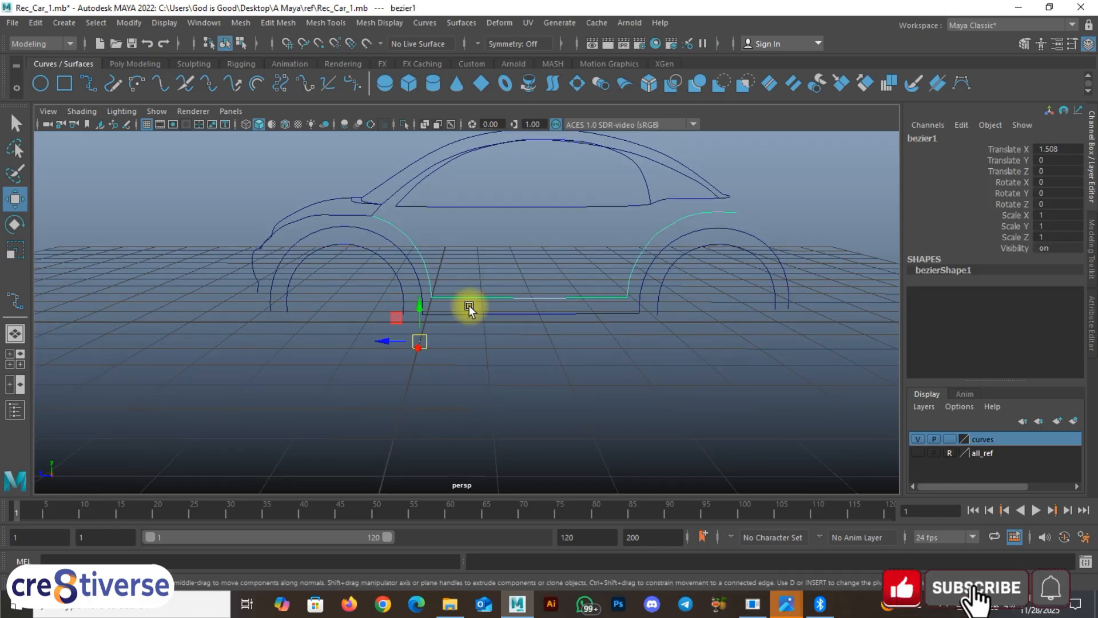
left_click_drag(466, 307, 468, 315, "alt")
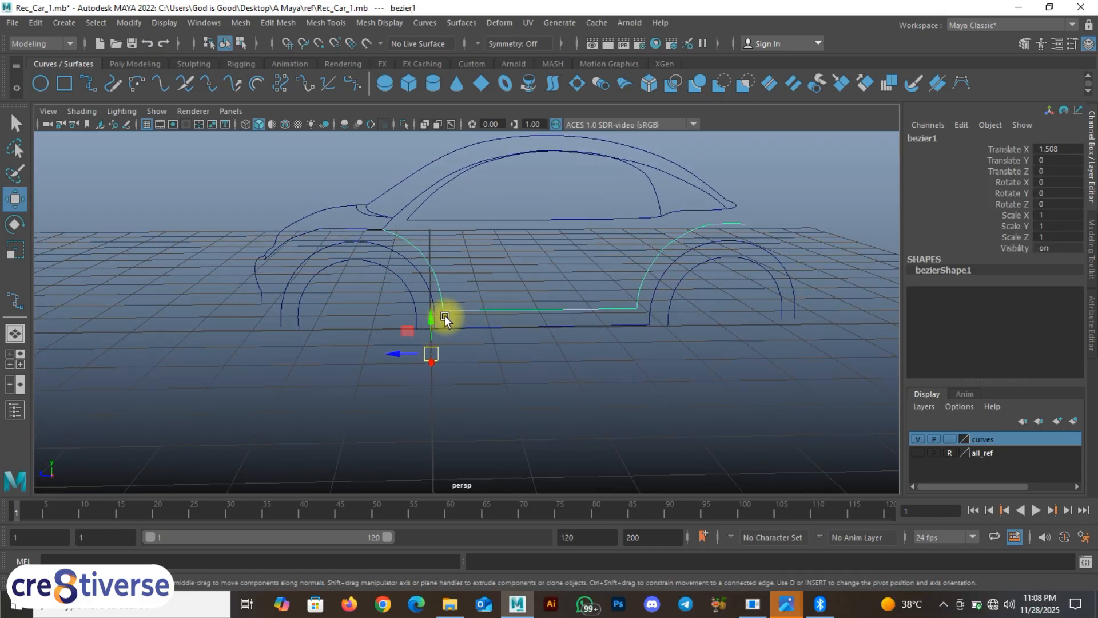
scroll(445, 321, "up", 6)
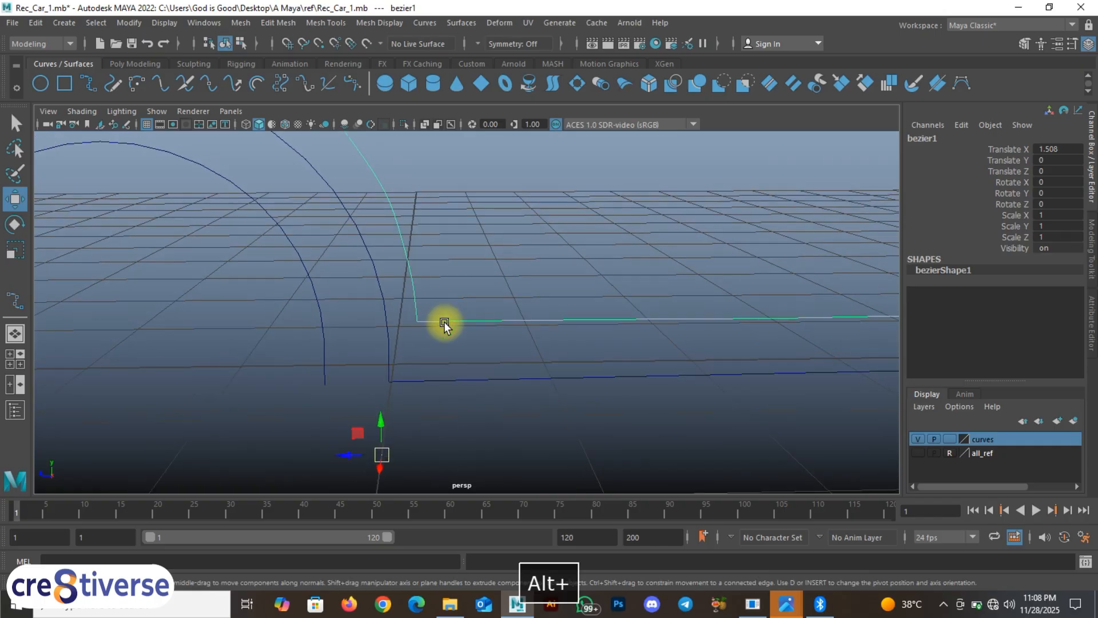
Step: Draw another snapped curve from the existing curve to the lower body curve's corner
left_click(104, 85)
key("c")
left_click_drag(514, 322, 431, 345)
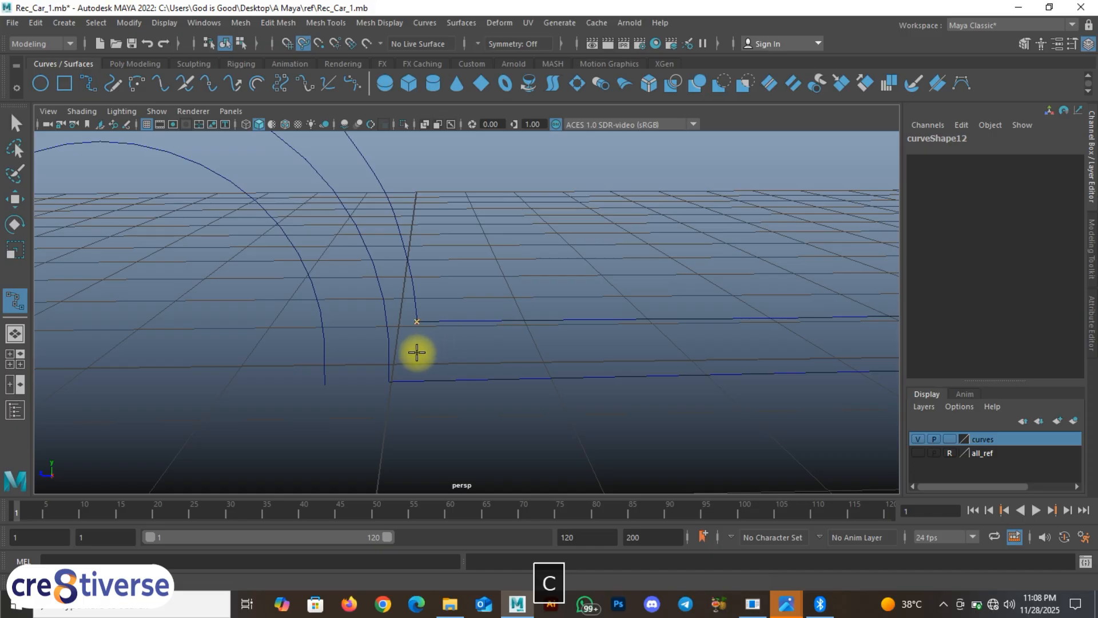
left_click_drag(432, 388, 388, 393)
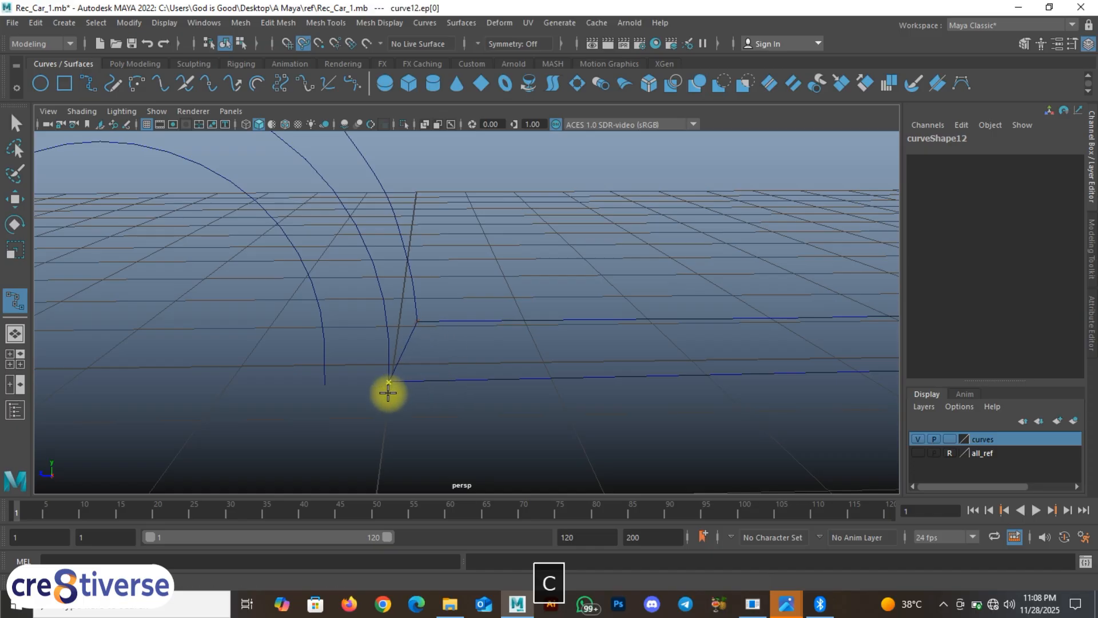
scroll(589, 333, "down", 3)
middle_click_drag(655, 323, 444, 348, "alt")
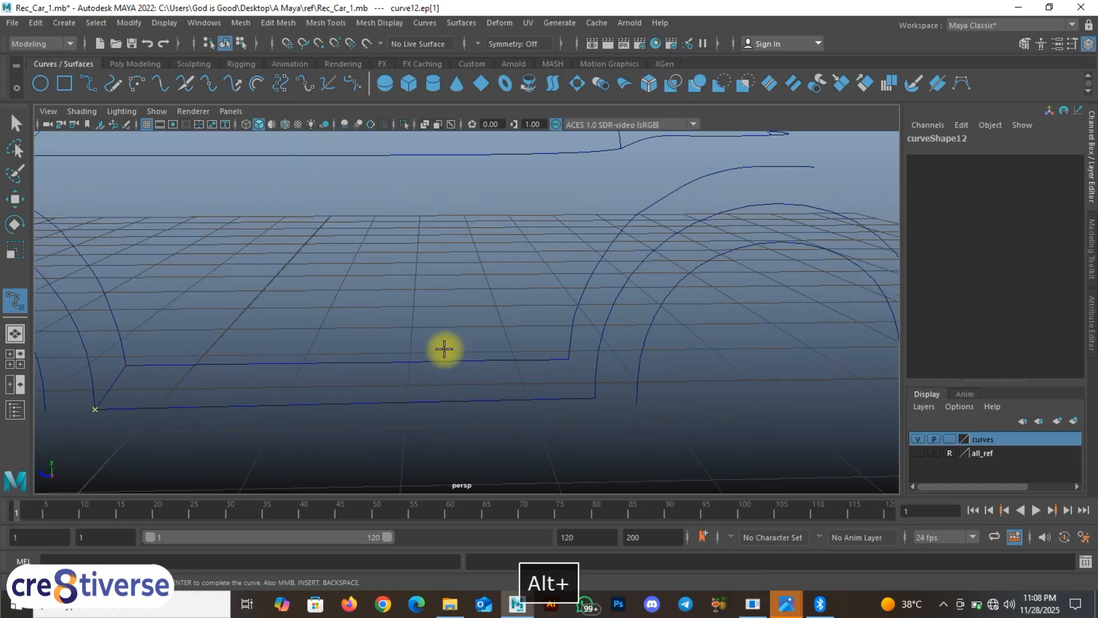
right_click_drag(120, 365, 121, 329)
middle_click_drag(486, 357, 360, 385, "alt")
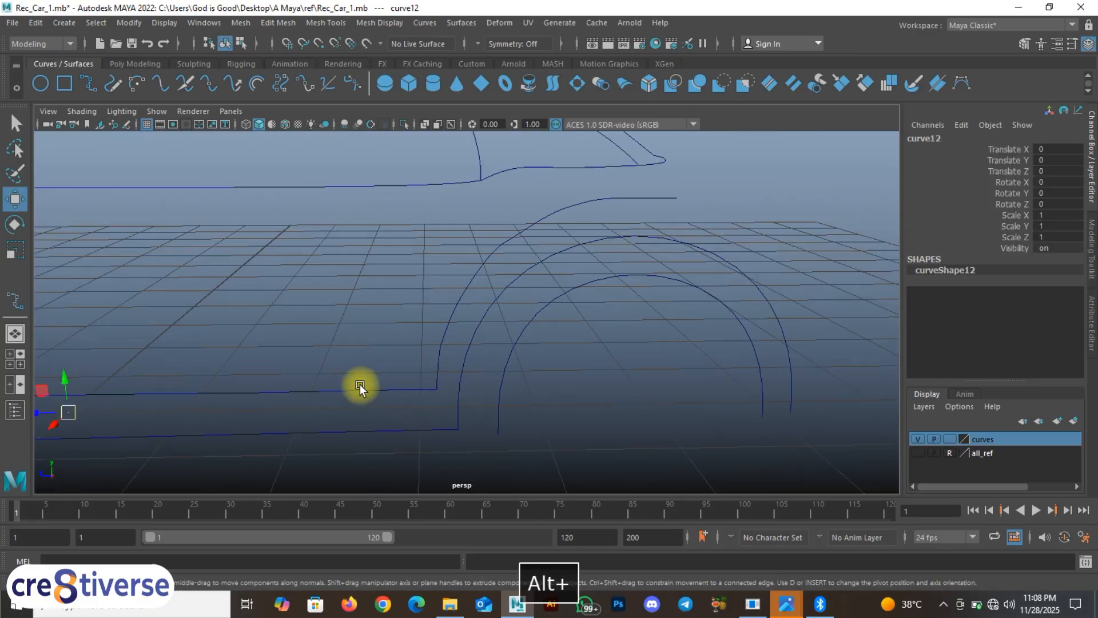
Step: Draw a curve from the corner to the lower curve's end and complete it
left_click(86, 84)
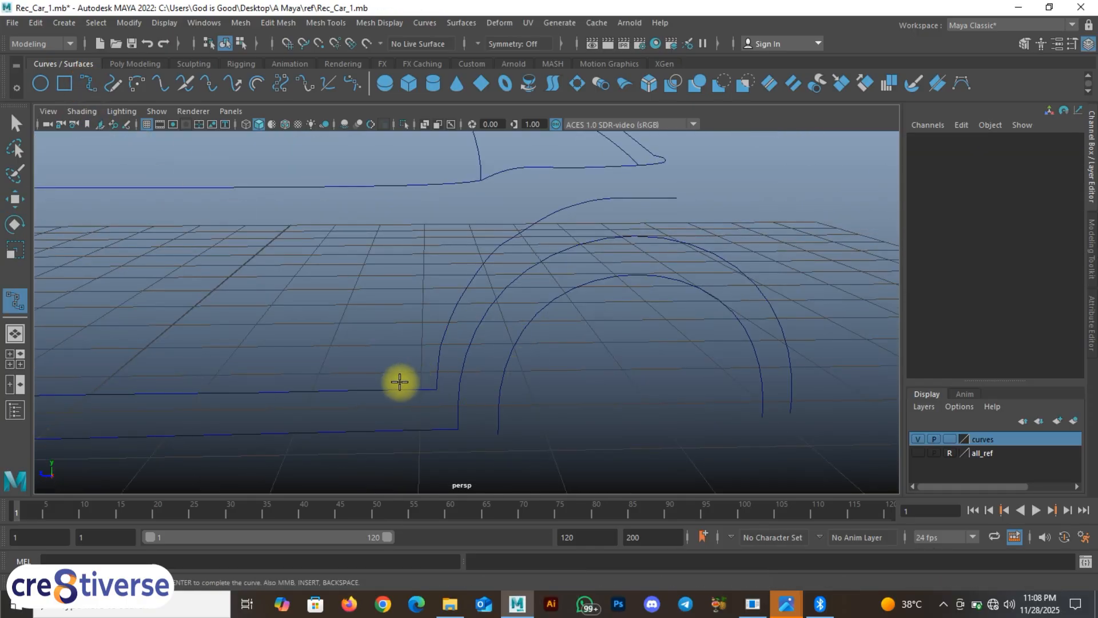
left_click(432, 390)
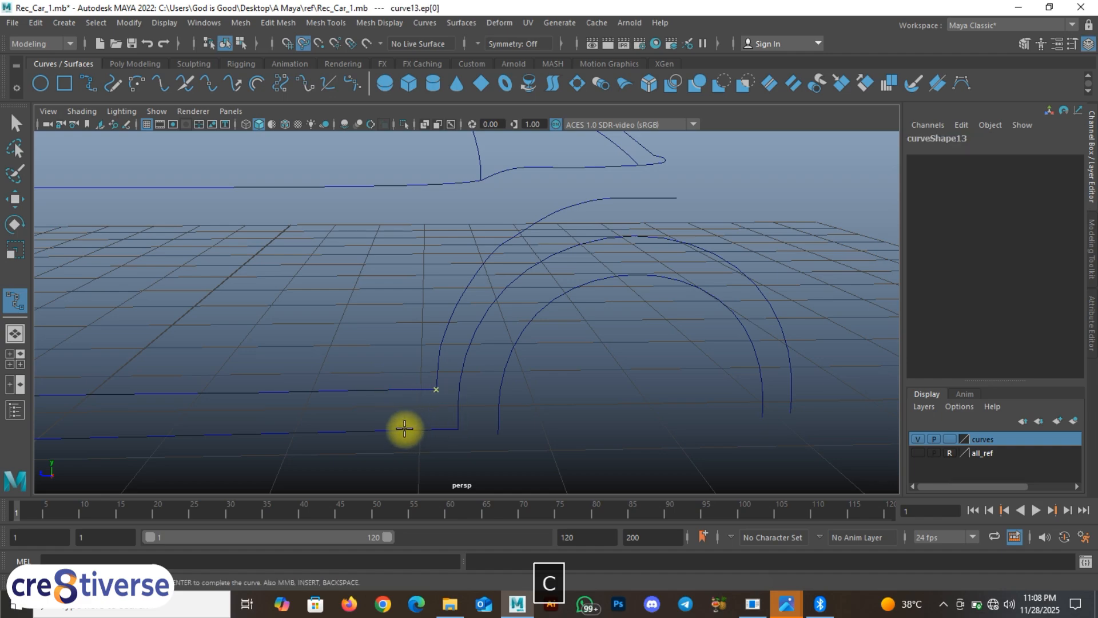
left_click(455, 439)
left_click_drag(444, 404, 652, 338, "alt")
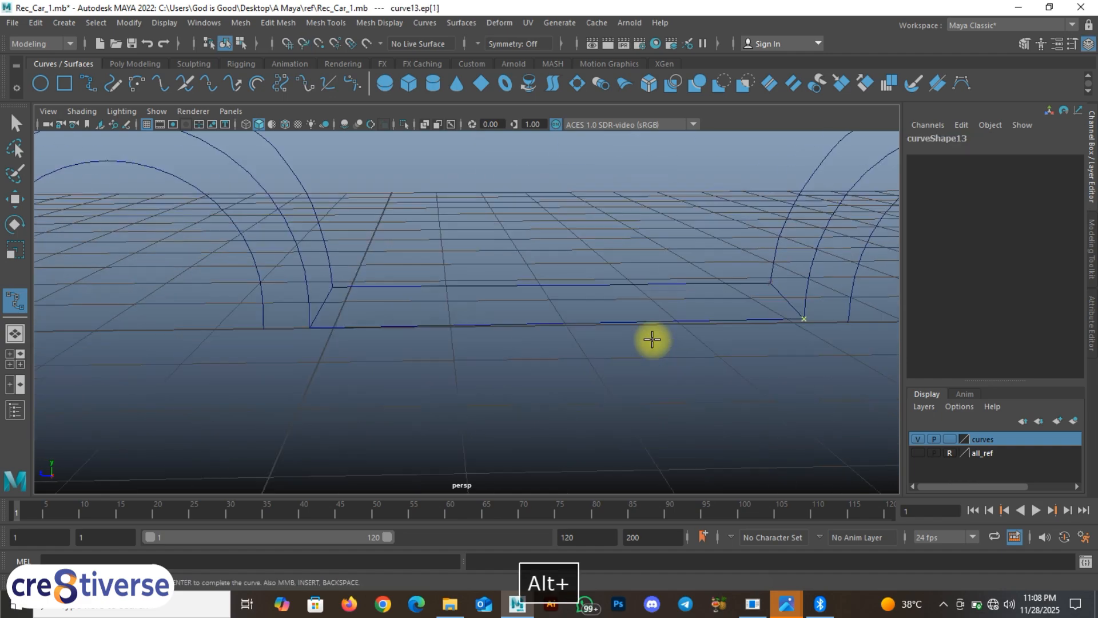
right_click(489, 293)
right_click_drag(490, 293, 506, 260)
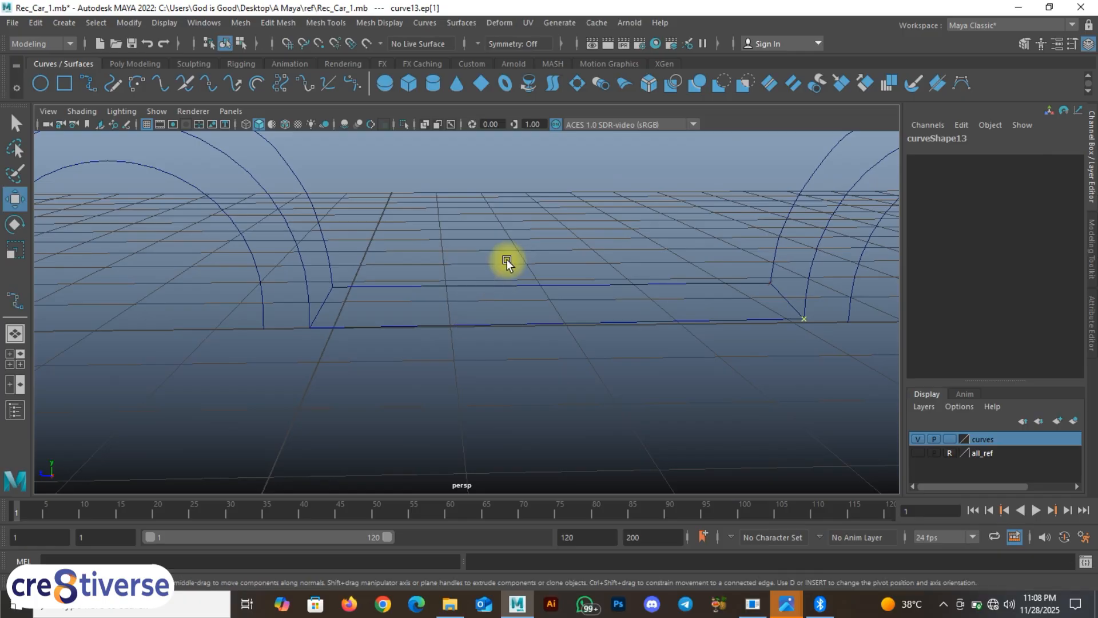
Step: Draw a snapped curve from the left arch's lower end onto the arch's lower end
left_click(457, 383)
scroll(333, 338, "down", 3)
left_click_drag(351, 343, 409, 350, "alt")
left_click(225, 43)
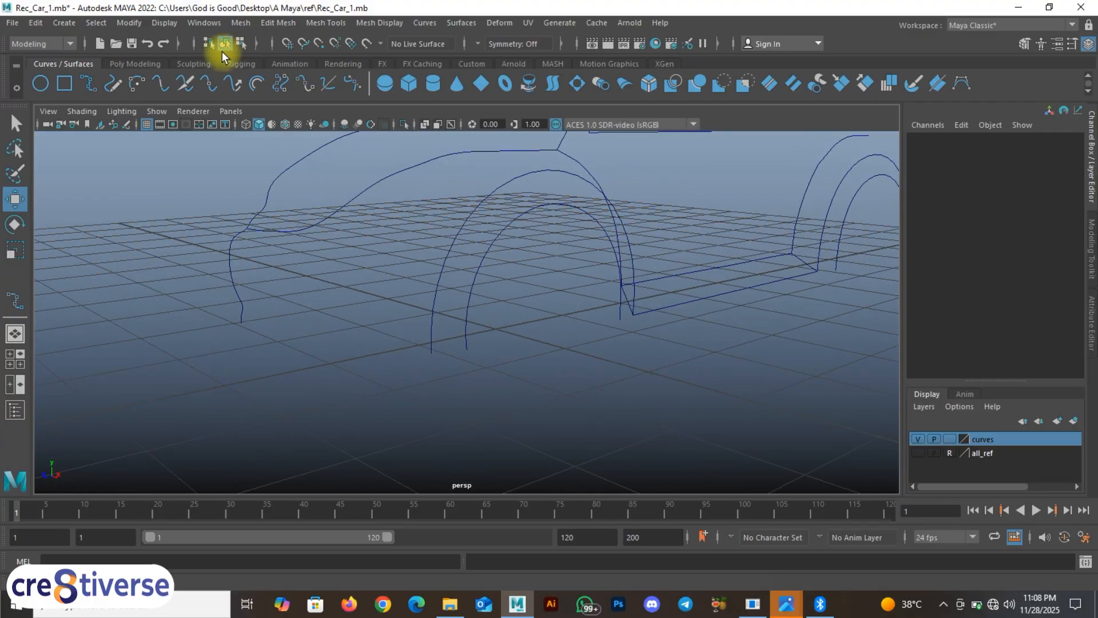
left_click(90, 84)
key("c")
left_click_drag(445, 254, 424, 362)
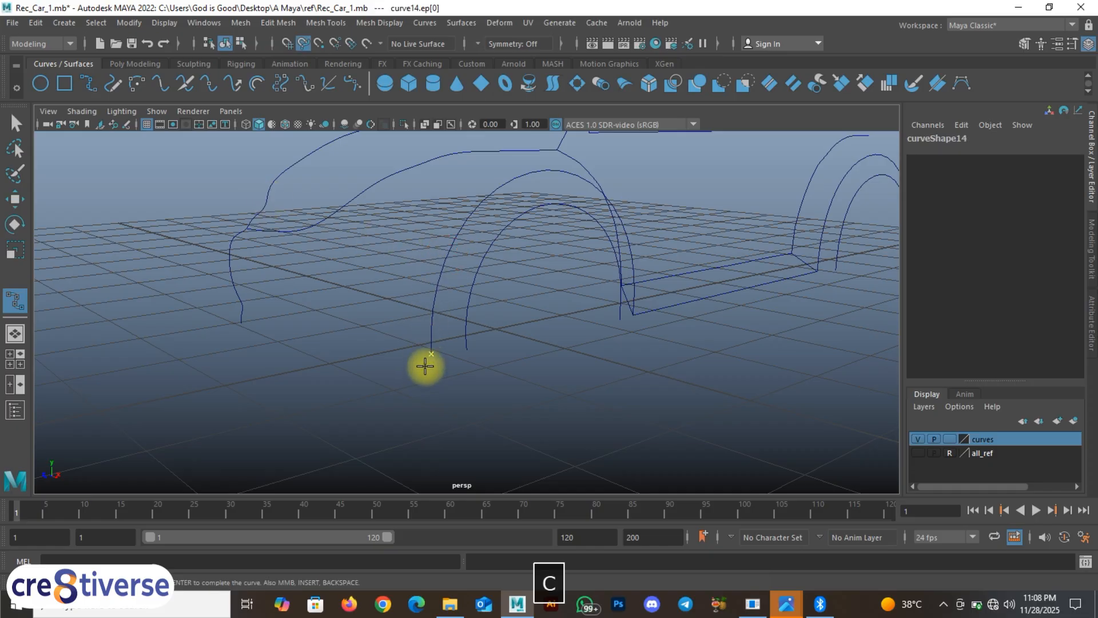
left_click(466, 351)
left_click_drag(559, 311, 491, 318, "alt")
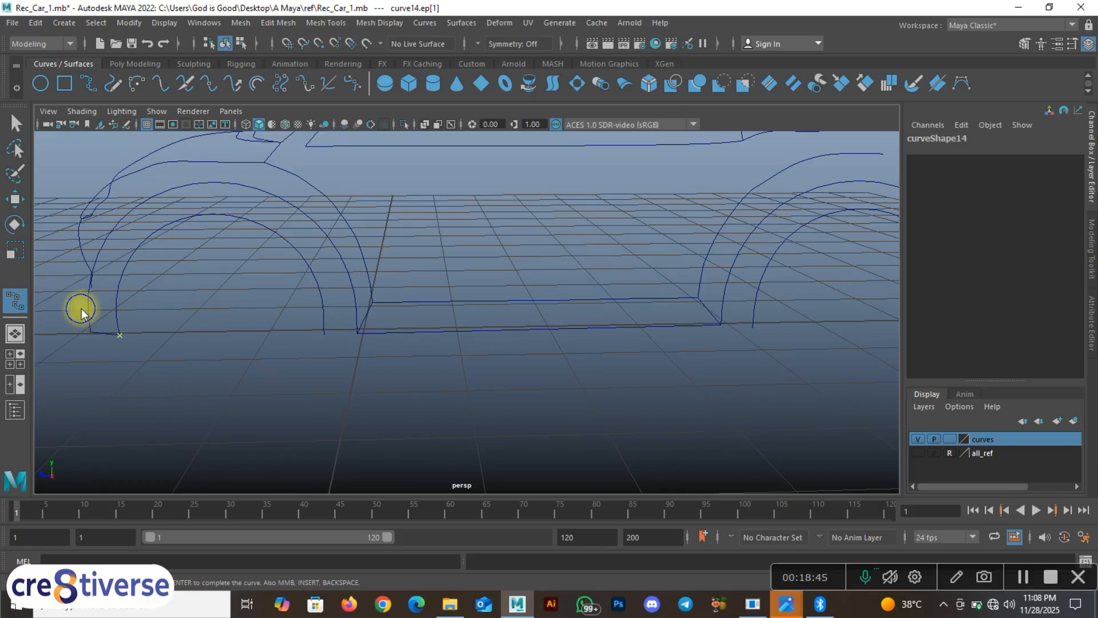
key("Return")
key("w")
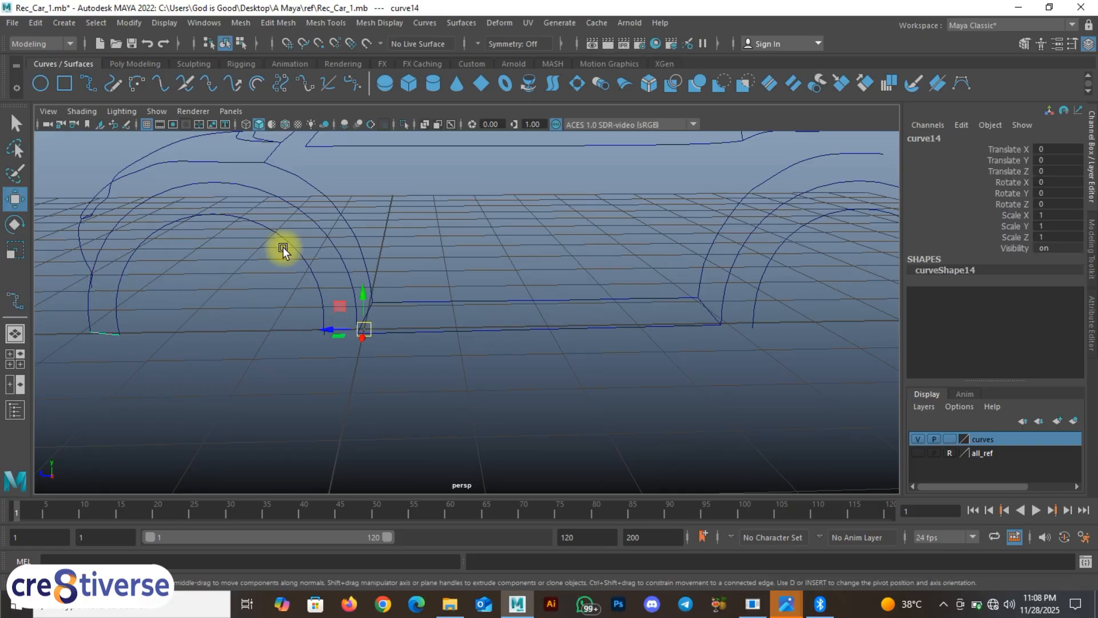
Step: Draw a second connecting curve between the arch lower ends
left_click(88, 83)
key("c")
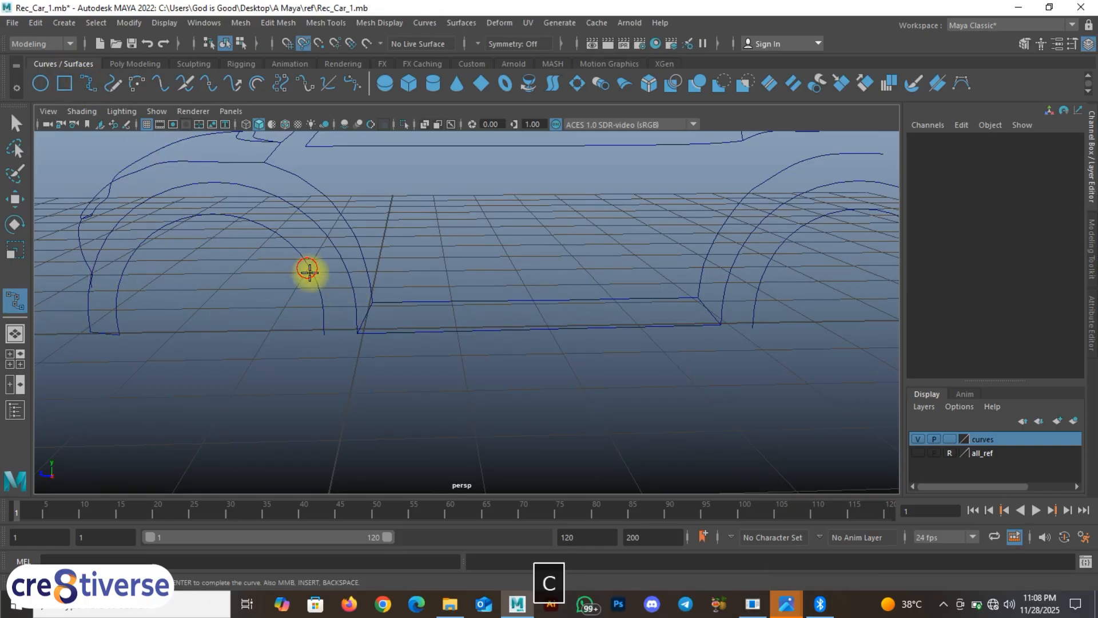
left_click_drag(309, 271, 333, 380)
left_click_drag(345, 269, 366, 386)
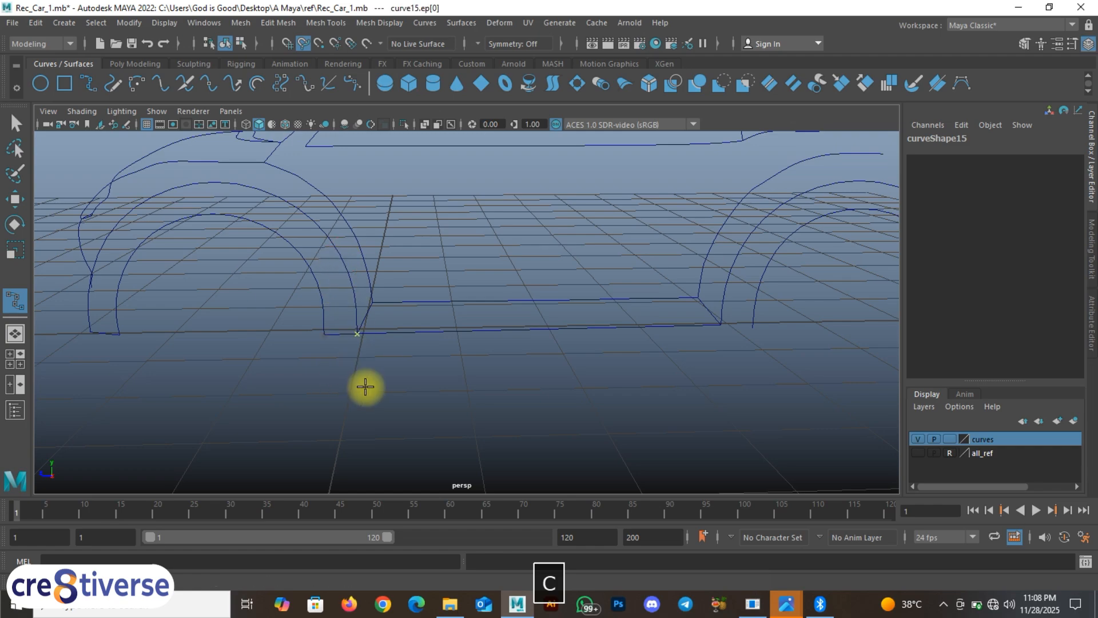
right_click_drag(353, 316, 353, 278)
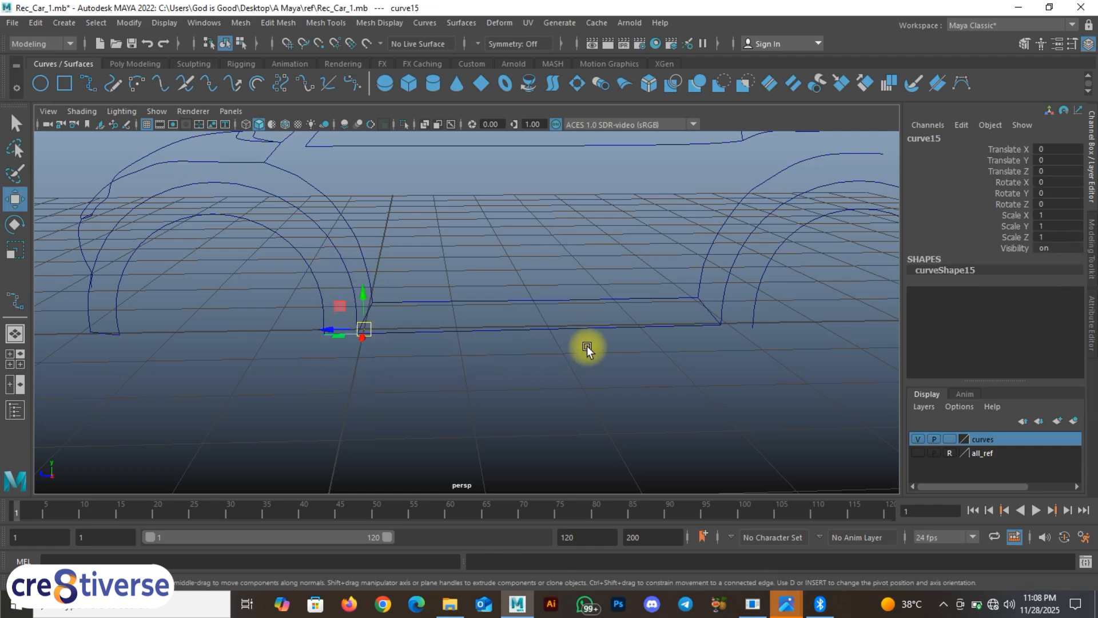
left_click_drag(589, 349, 552, 346, "alt")
left_click(563, 375)
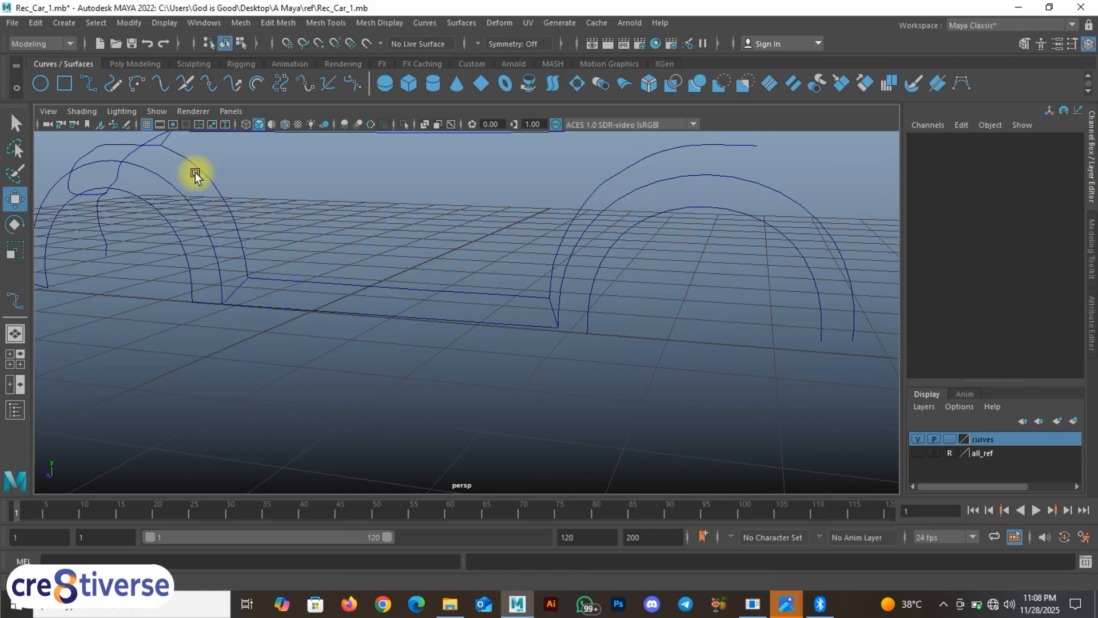
Step: Draw a snapped curve linking one wheel arch's end to the other arch's end
left_click(90, 84)
key("c")
left_click(589, 332)
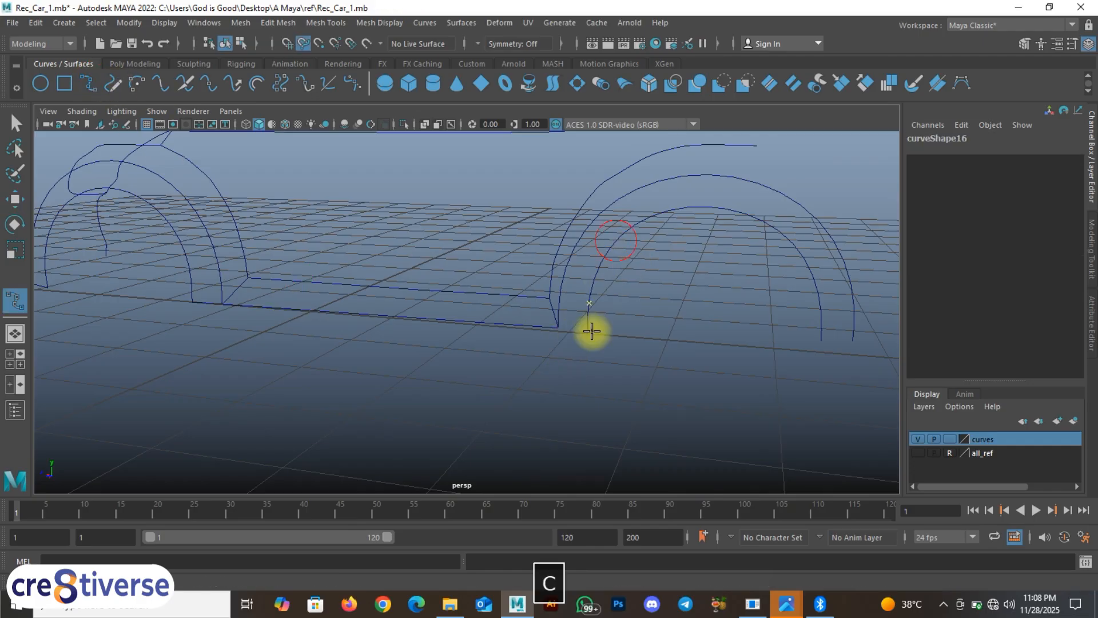
left_click(558, 327)
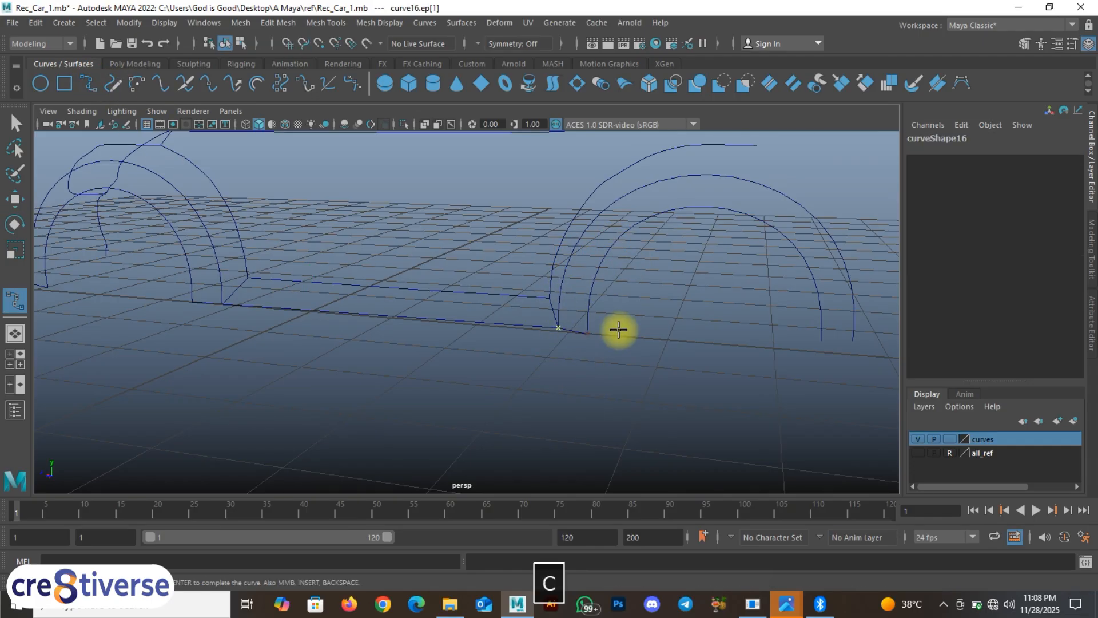
mouse_move(621, 326)
left_mouse_down("alt")
mouse_move(561, 338)
mouse_move(607, 332)
left_mouse_up("alt")
middle_click_drag(607, 332, 607, 331, "alt")
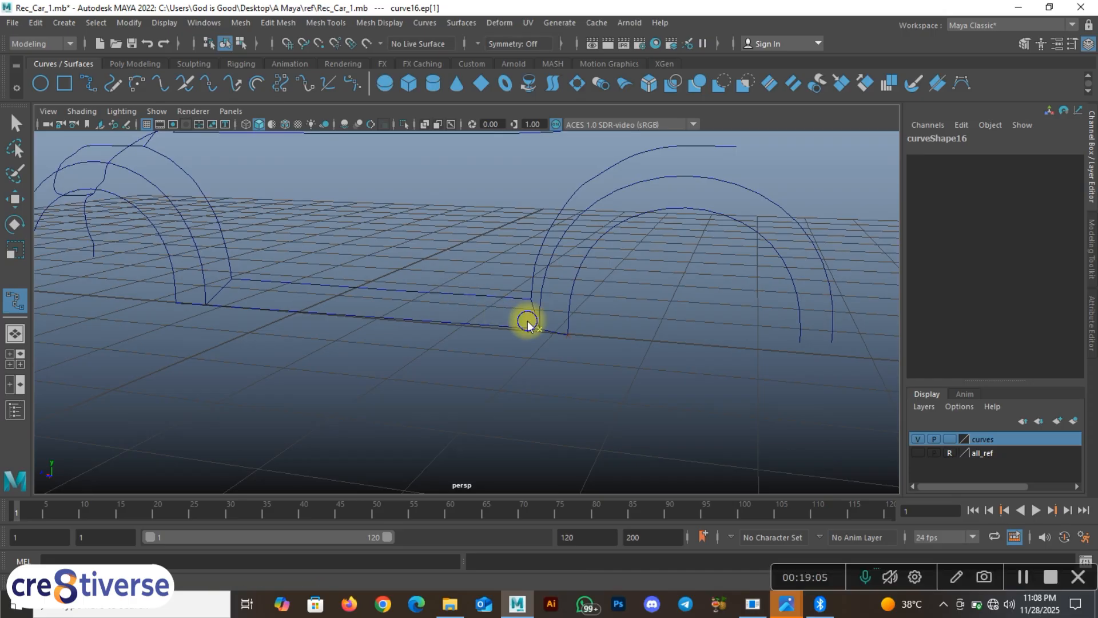
key("Return")
Step: Draw a curve joining the inner rear arc's end to the outer arc
left_click(90, 84)
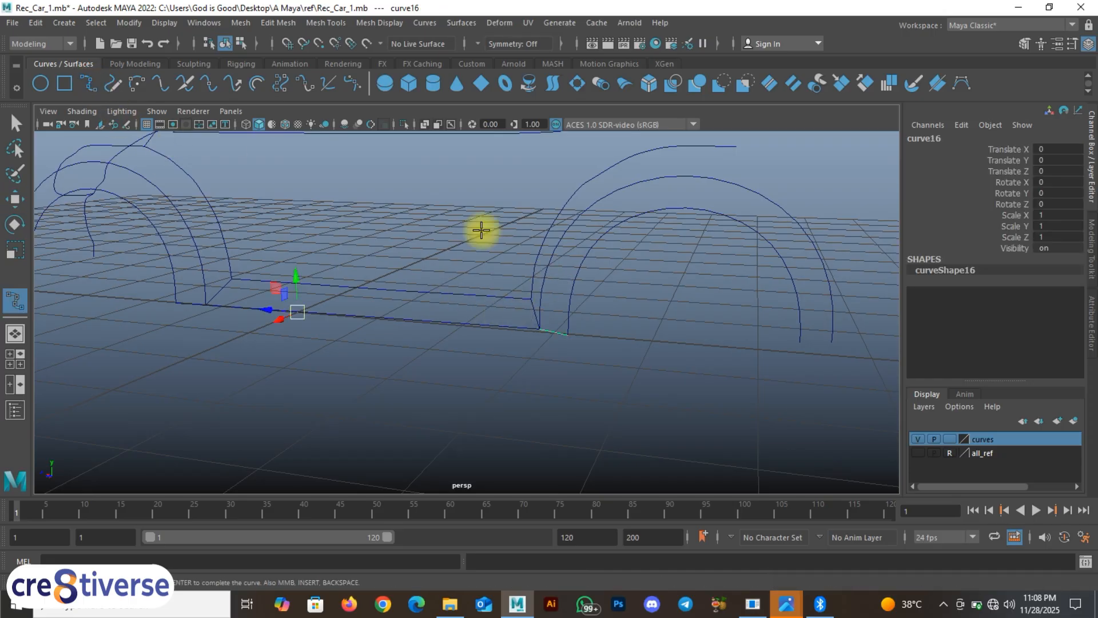
key("c")
left_click_drag(770, 243, 815, 387)
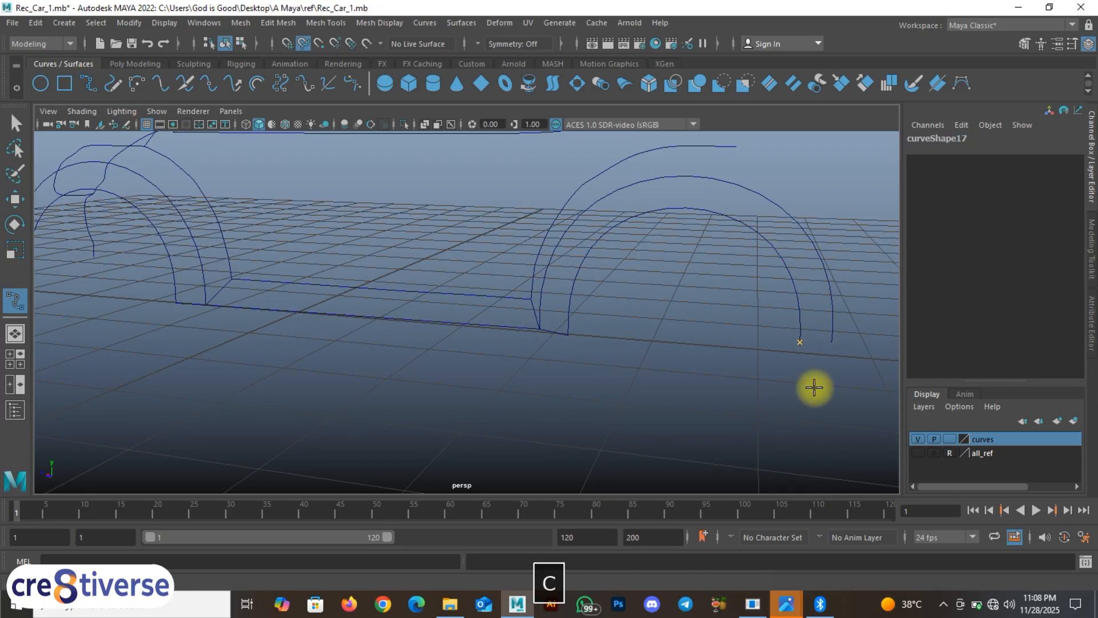
left_click_drag(828, 268, 840, 345)
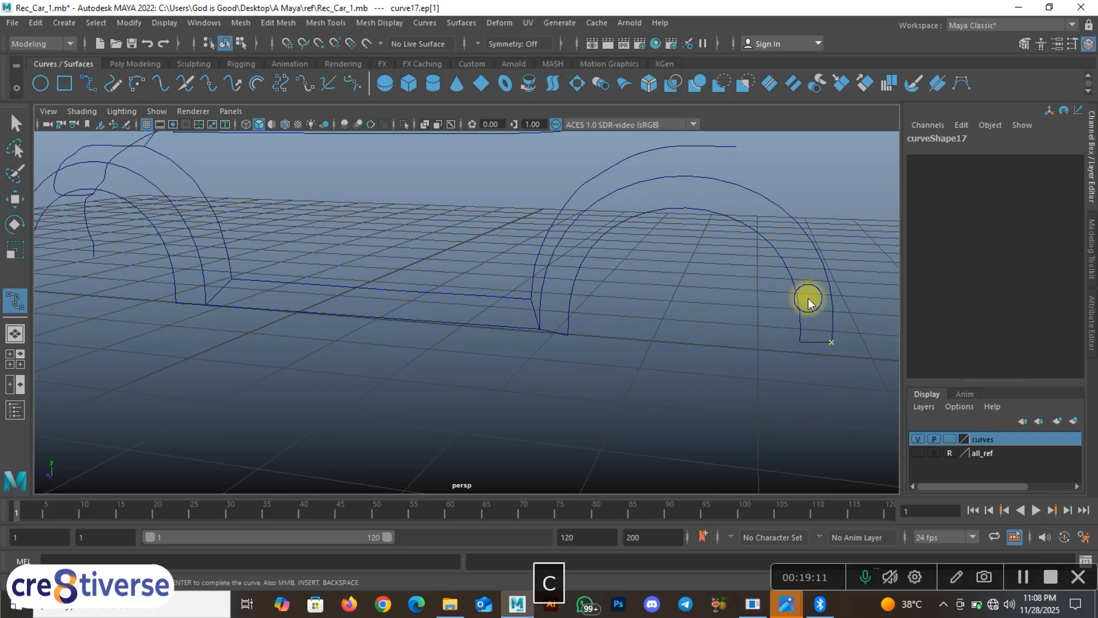
key("Return")
left_click(636, 364)
Step: Orbit around the whole car and switch to the four-view layout
scroll(507, 358, "down", 8)
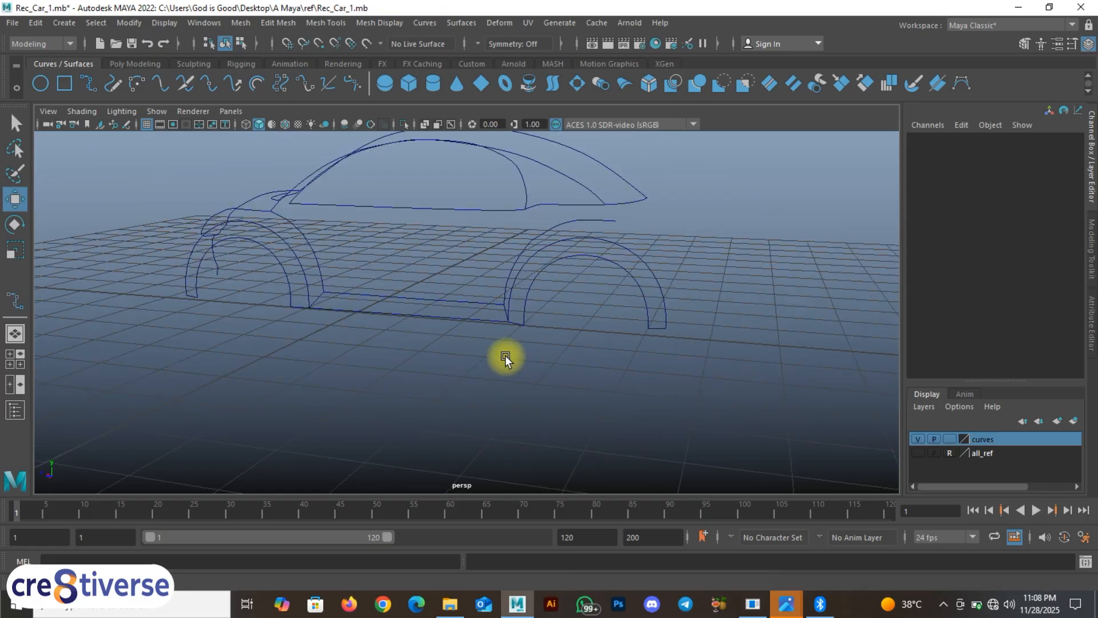
left_click_drag(432, 362, 420, 386, "alt")
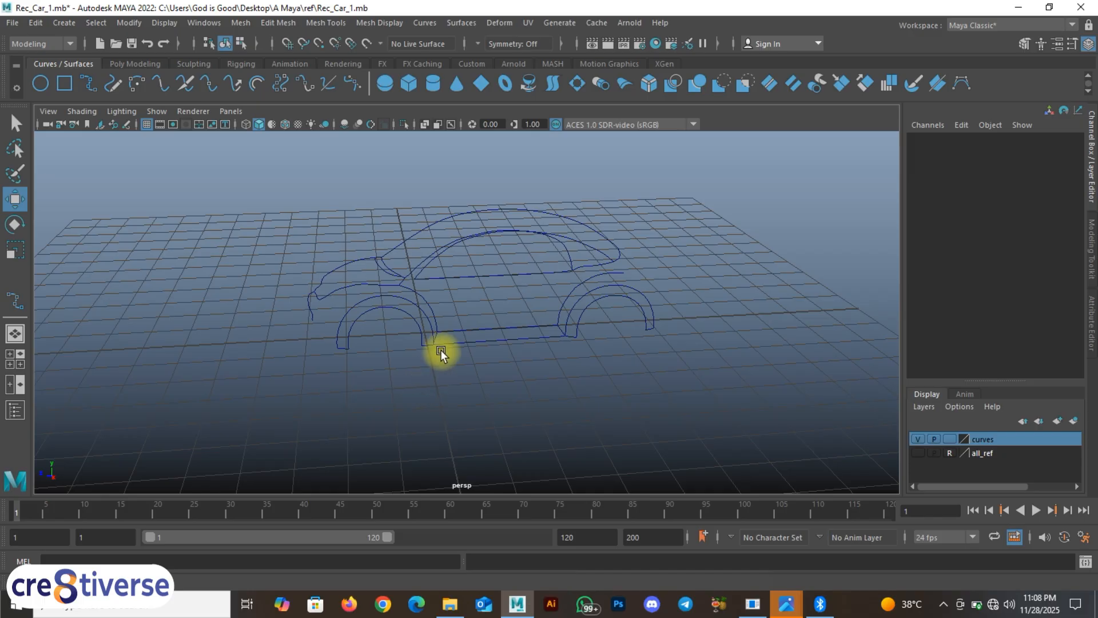
key("space")
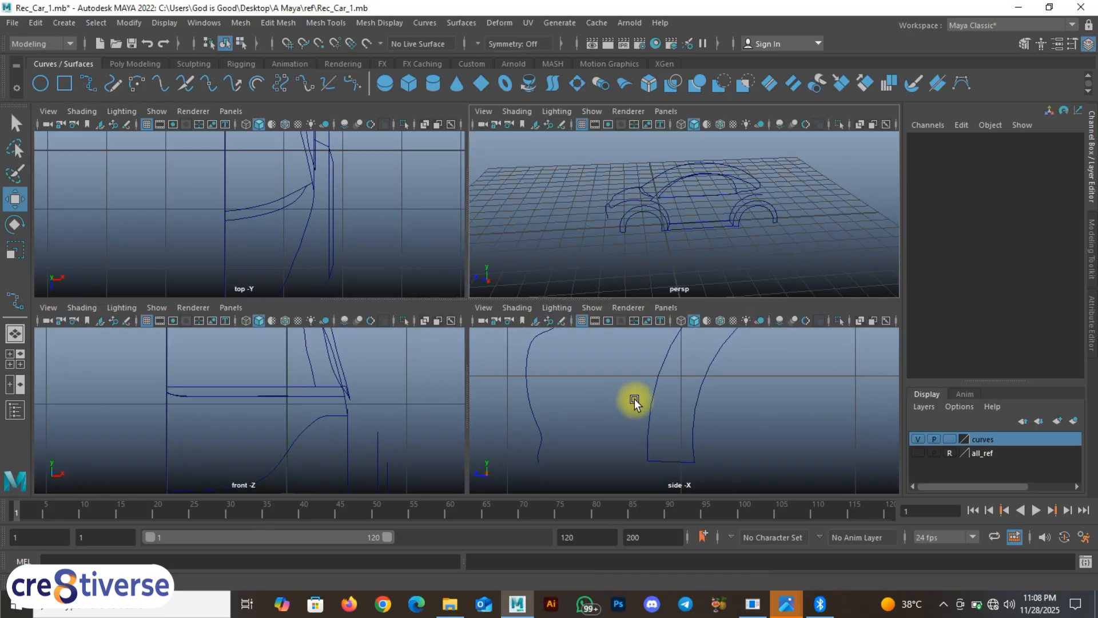
Step: Maximize the side view, show the all_ref blueprint layer, and frame the front bumper's lower corner
key("space")
left_click(918, 452)
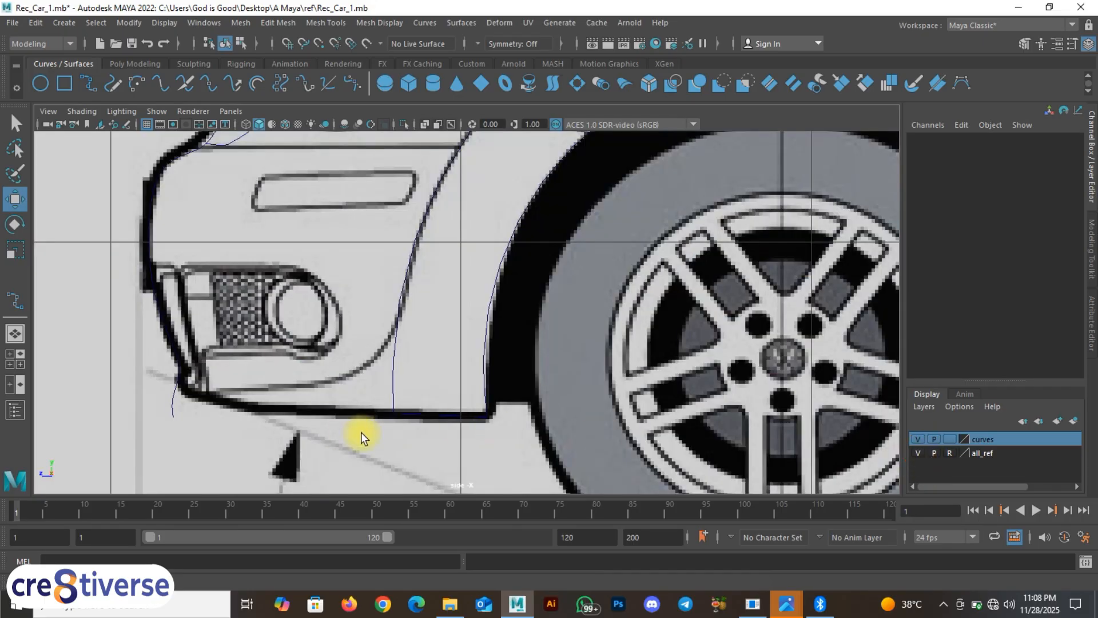
middle_click_drag(349, 434, 458, 397, "alt")
scroll(344, 383, "up", 1)
middle_click_drag(320, 385, 339, 391, "alt")
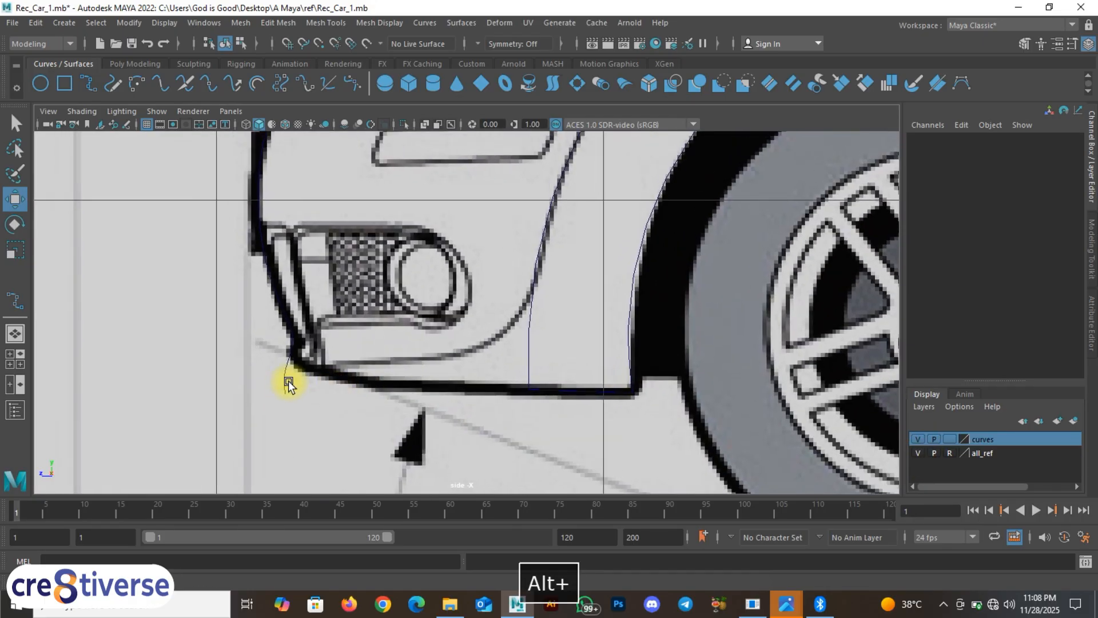
Step: Delete curve4's end control vertices and move its new end up onto the bumper corner
left_click(288, 383)
key("Return")
right_click_drag(284, 382, 217, 252)
scroll(231, 393, "up", 2)
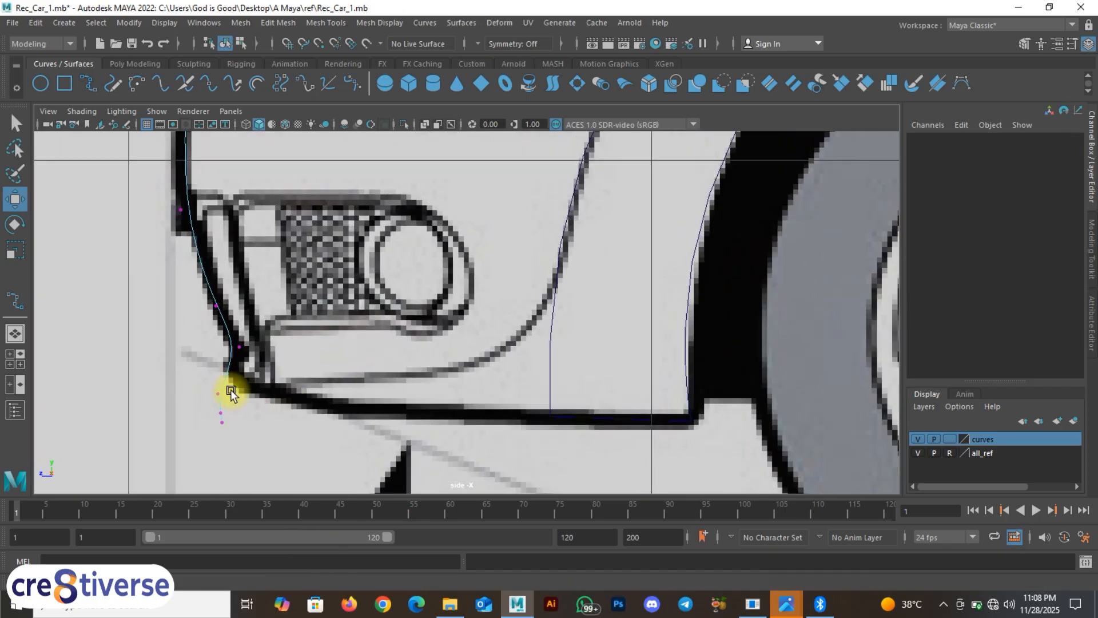
left_click_drag(233, 401, 233, 401)
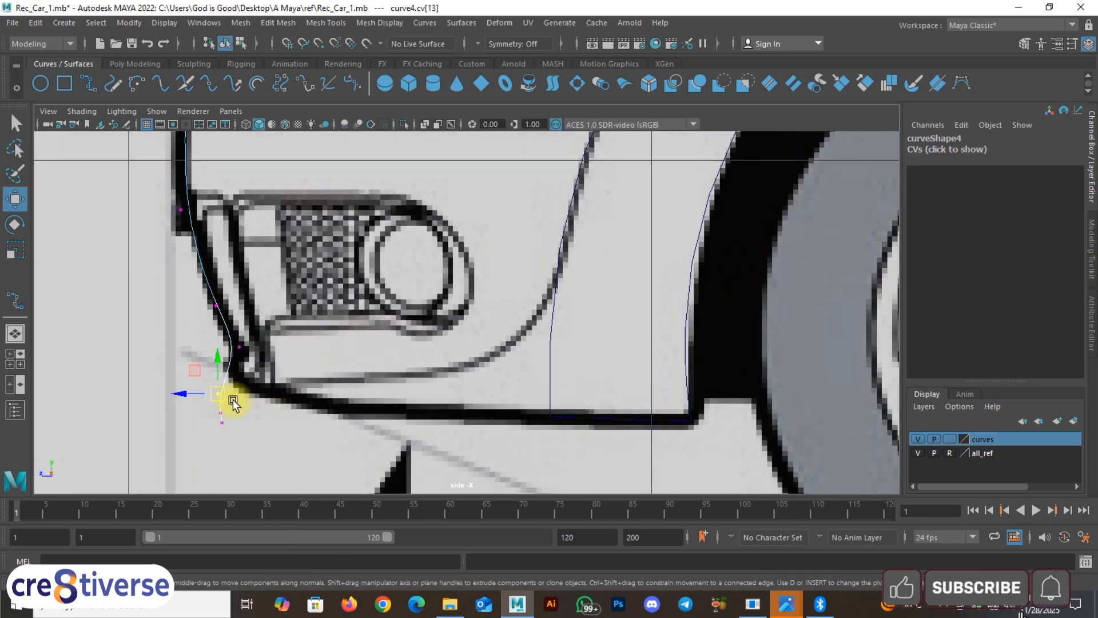
key("BackSpace")
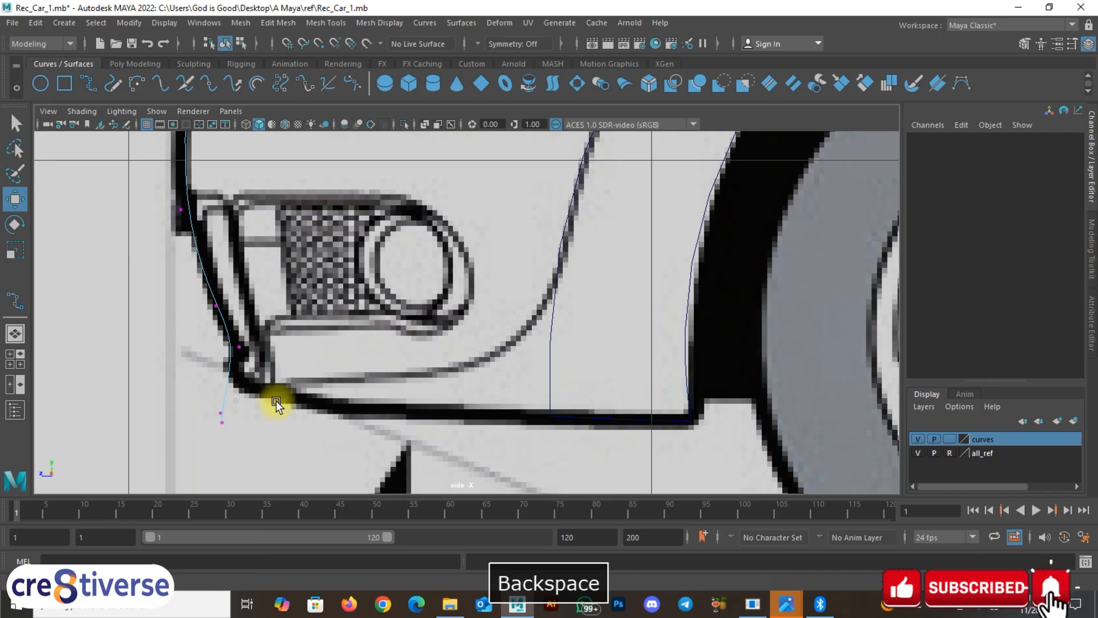
left_click_drag(234, 415, 200, 400)
key("BackSpace")
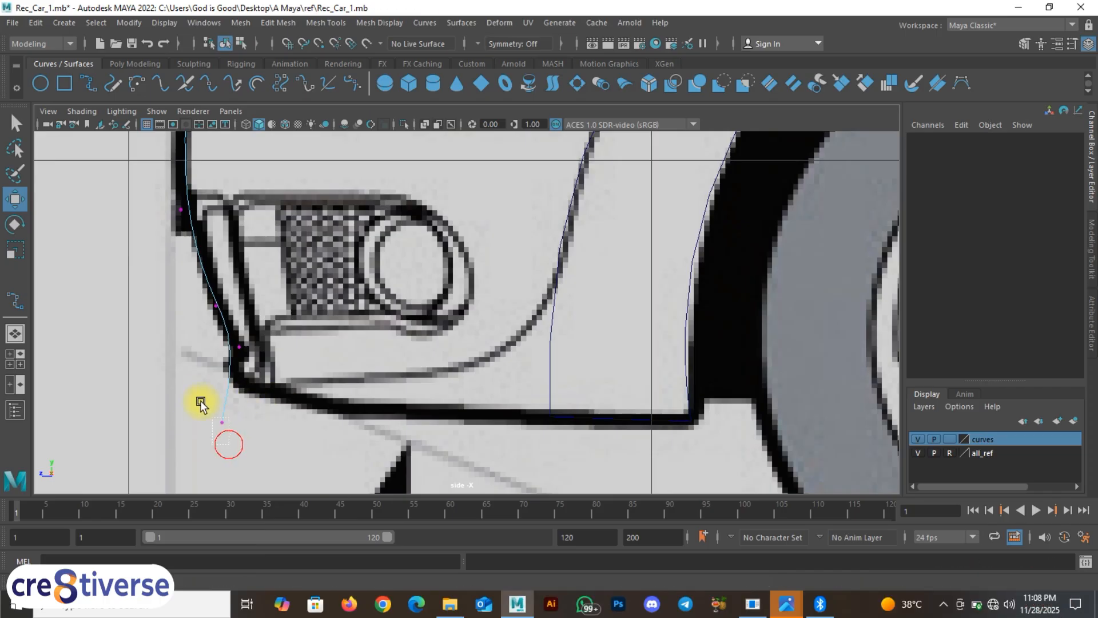
middle_click_drag(204, 404, 228, 390)
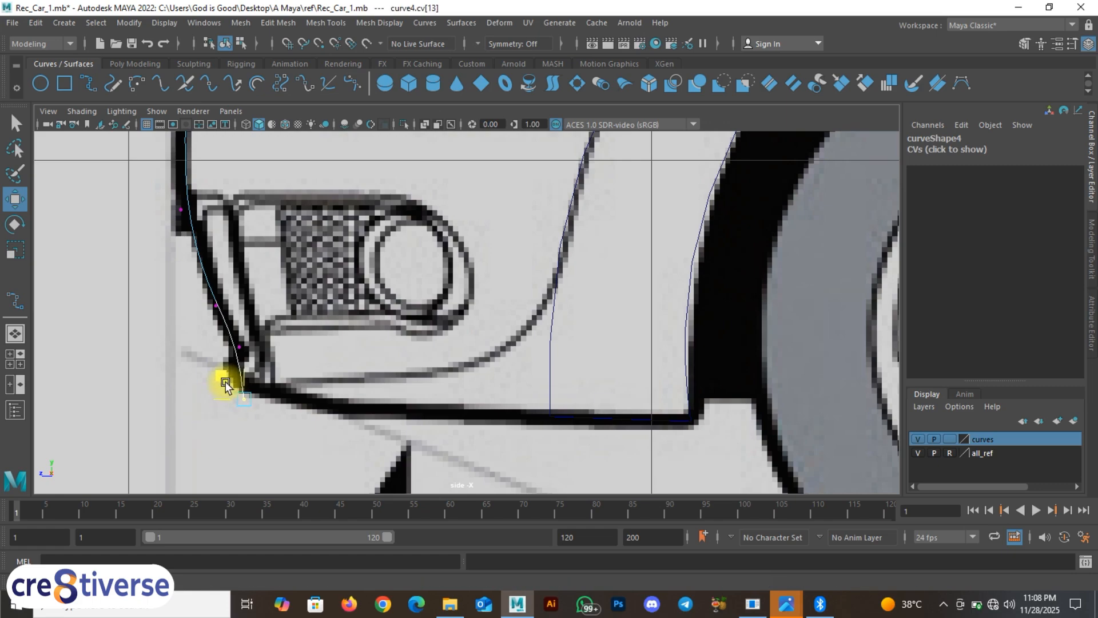
Step: Nudge the next control vertex left onto the outline, then reselect curve4 and zoom in
scroll(232, 369, "up", 2)
left_click_drag(227, 368, 160, 333)
middle_click_drag(159, 355, 151, 356)
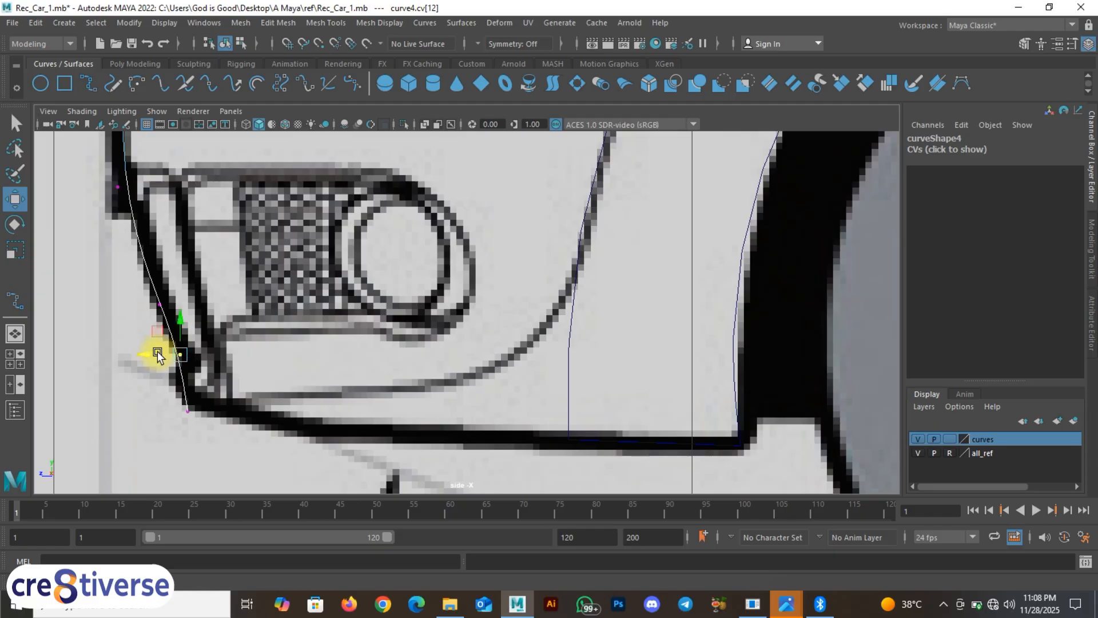
right_click_drag(171, 338, 220, 245)
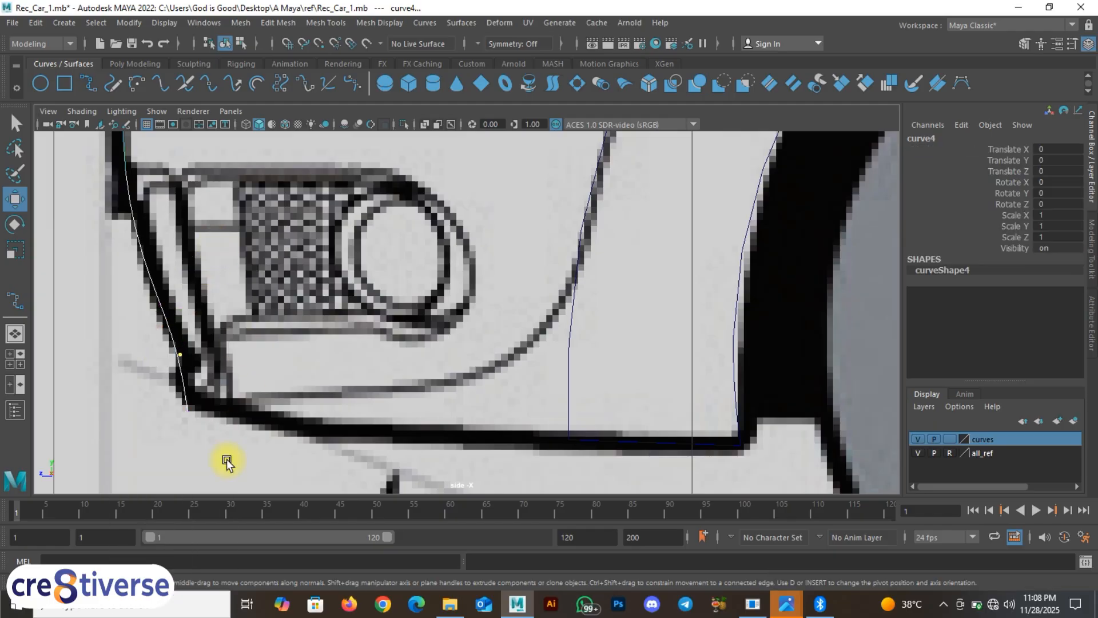
left_click(226, 458)
left_click(184, 380)
scroll(179, 384, "up", 2)
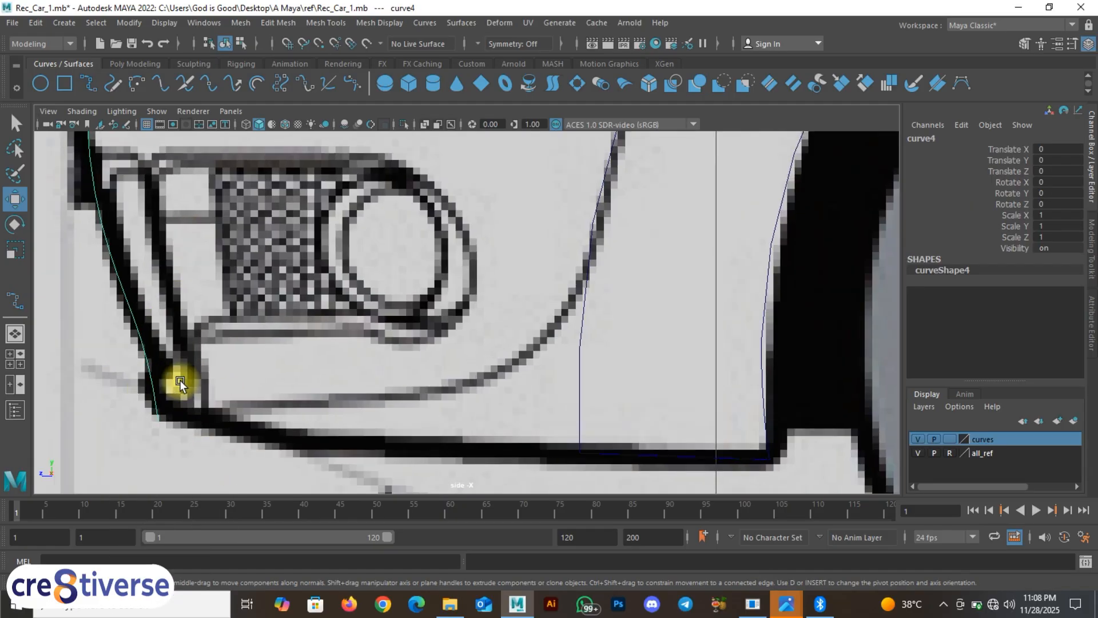
middle_click_drag(179, 385, 264, 360, "alt")
scroll(317, 371, "up", 1, "alt")
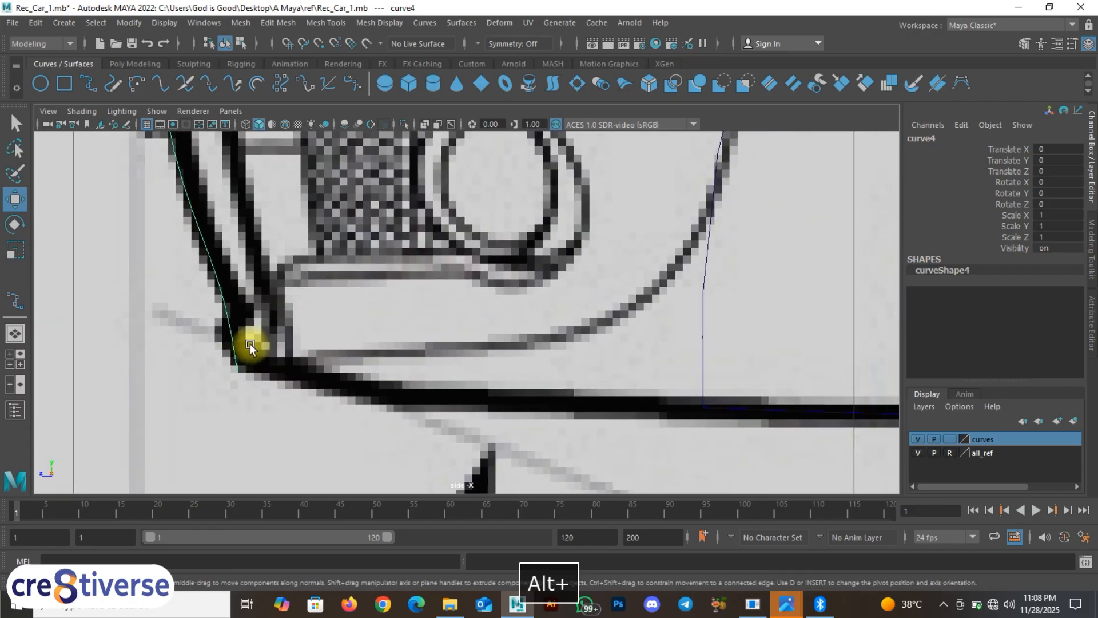
Step: Draw a snapped EP curve from the bumper curve's end to the lower sill line and complete it
left_click(89, 83)
key("c")
left_click_drag(210, 253, 262, 412)
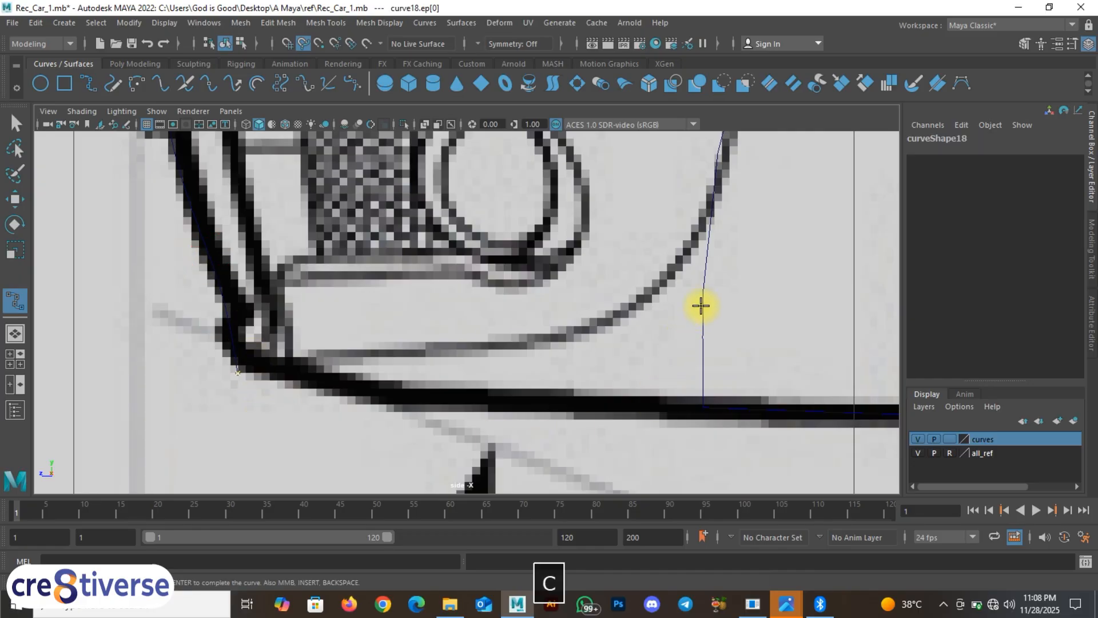
left_click_drag(701, 307, 704, 412)
right_click_drag(692, 434, 572, 476, "alt")
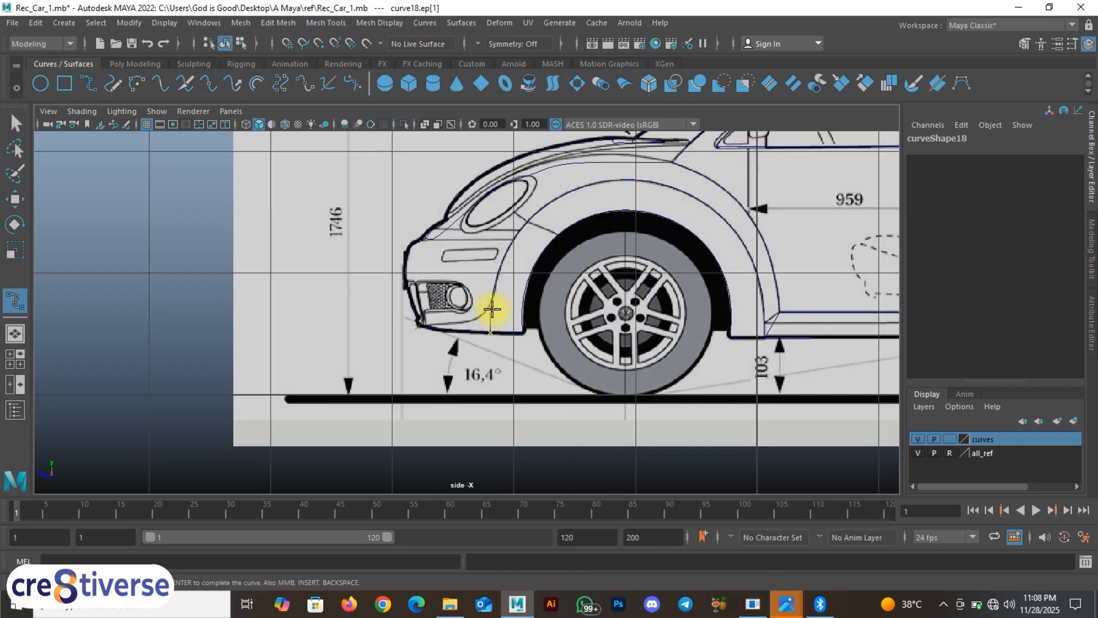
key("space")
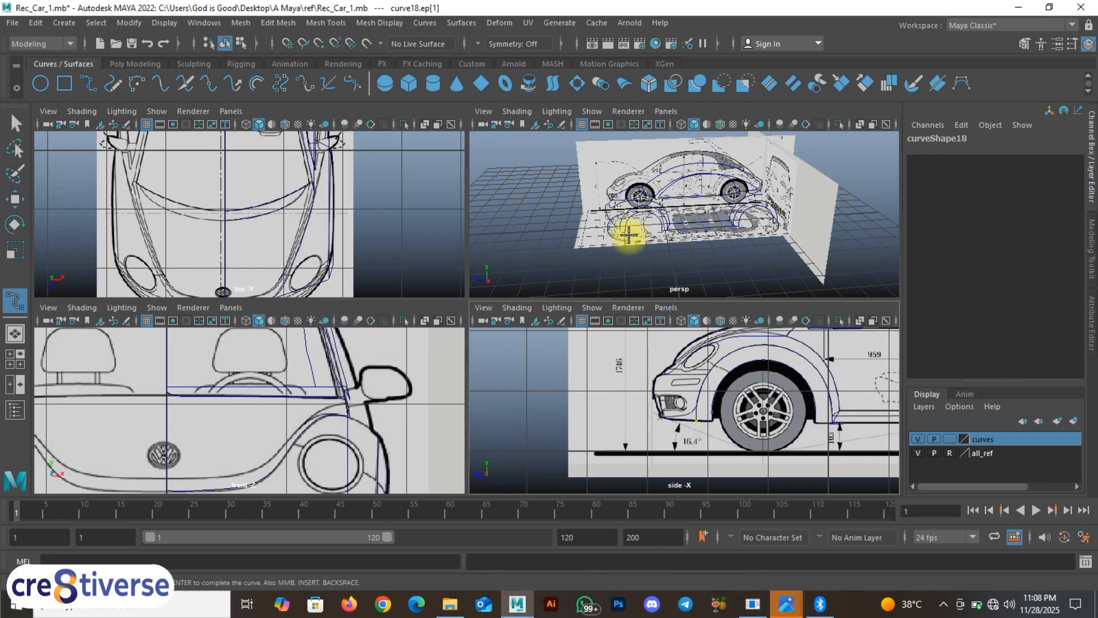
key("w")
Step: Hide the blueprint reference images and orbit the perspective view to inspect the curve cage
key("space")
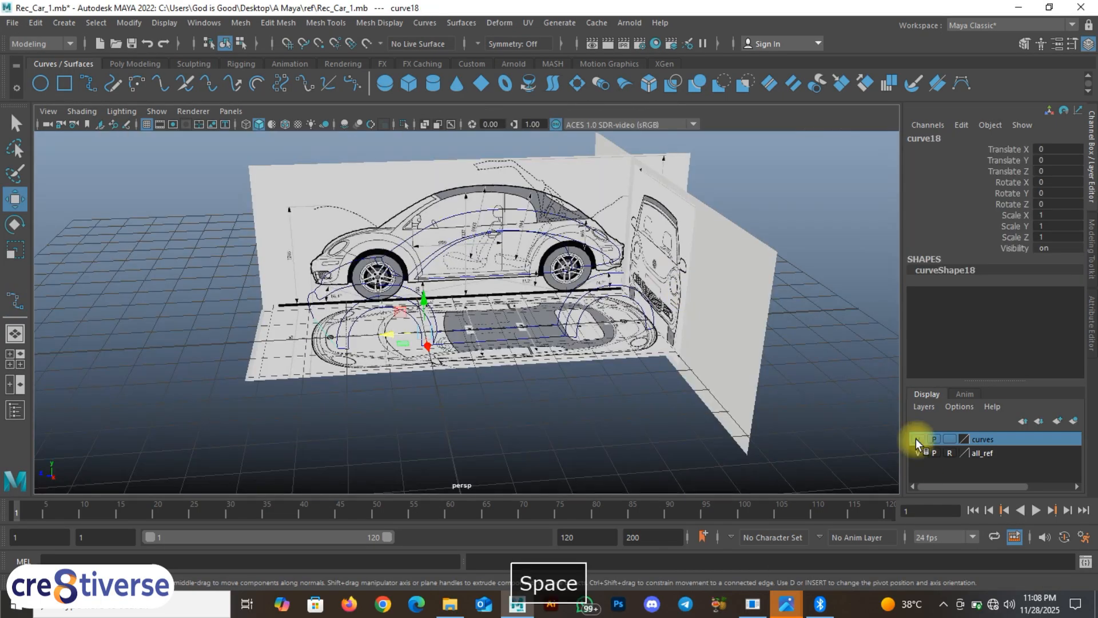
left_click(917, 452)
mouse_move(427, 417)
left_mouse_down("alt")
mouse_move(462, 411)
mouse_move(448, 392)
mouse_move(404, 405)
mouse_move(422, 412)
left_mouse_up("alt")
left_click_drag(355, 392, 422, 400, "alt")
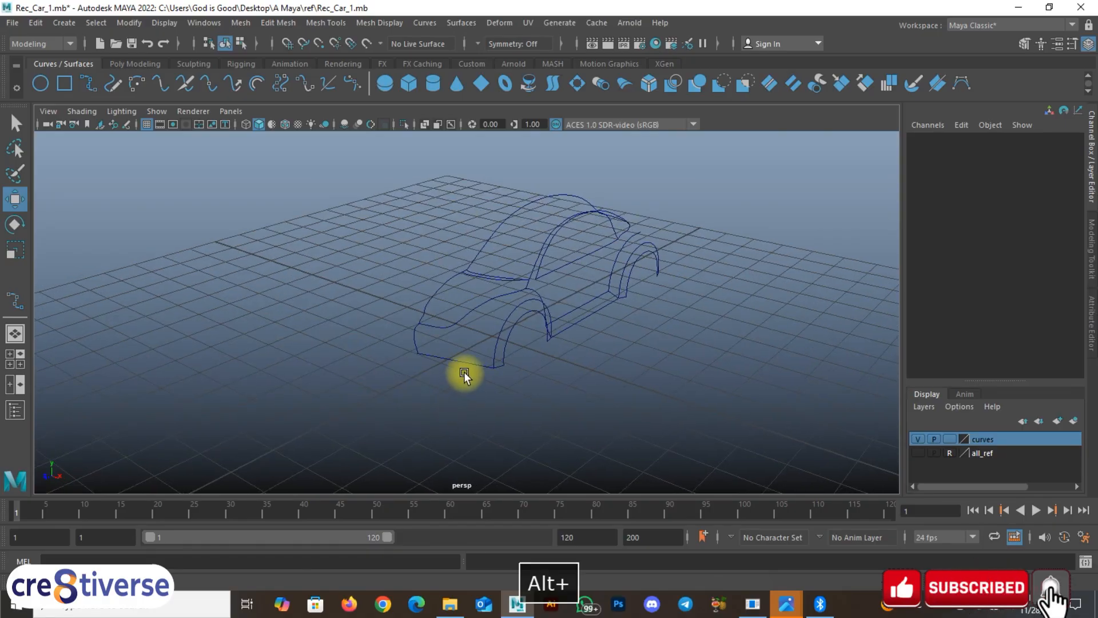
key("space")
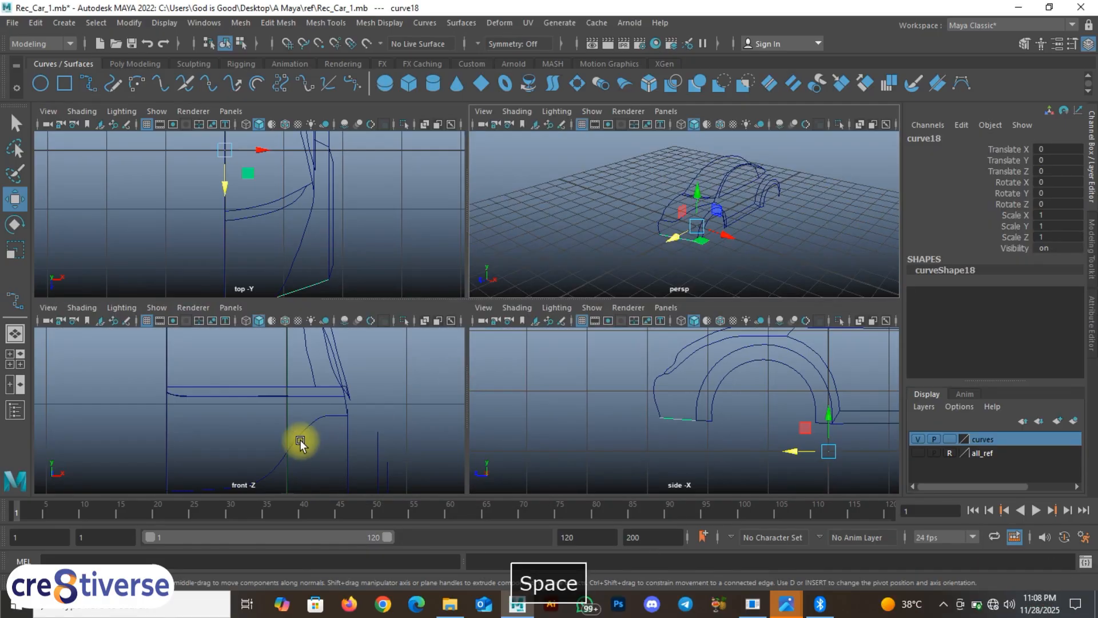
key("space")
left_click_drag(272, 409, 274, 452)
key("space")
Step: Show the blueprints again and frame the car in the enlarged front view
left_click(918, 453)
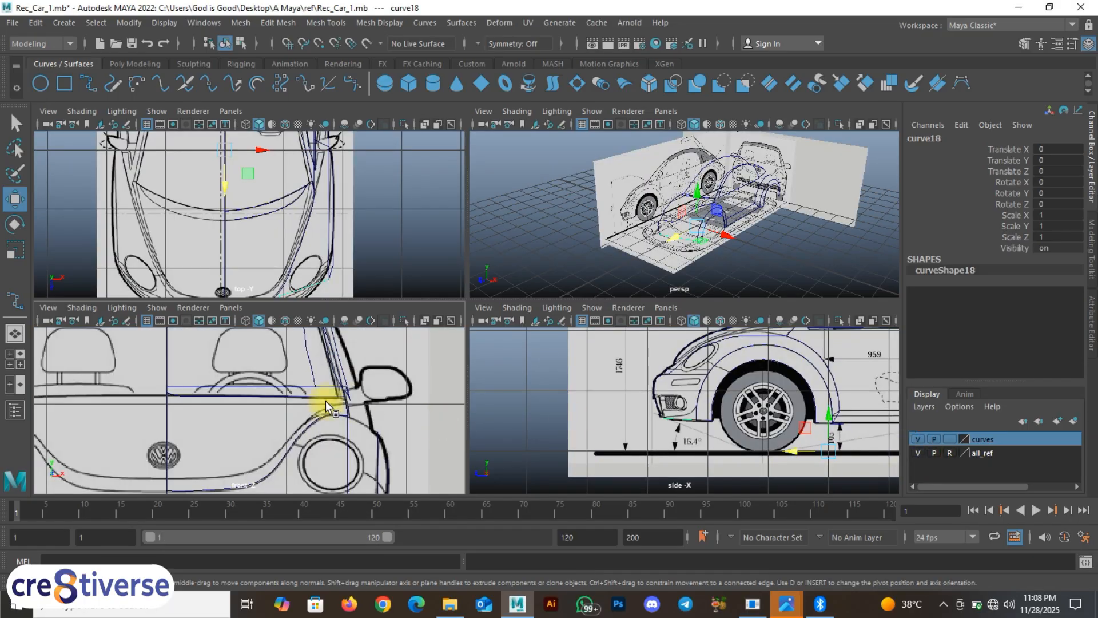
key("space")
scroll(379, 407, "down", 5)
middle_click_drag(441, 468, 449, 389, "alt")
scroll(455, 399, "up", 1)
scroll(513, 277, "up", 1)
scroll(479, 362, "up", 3)
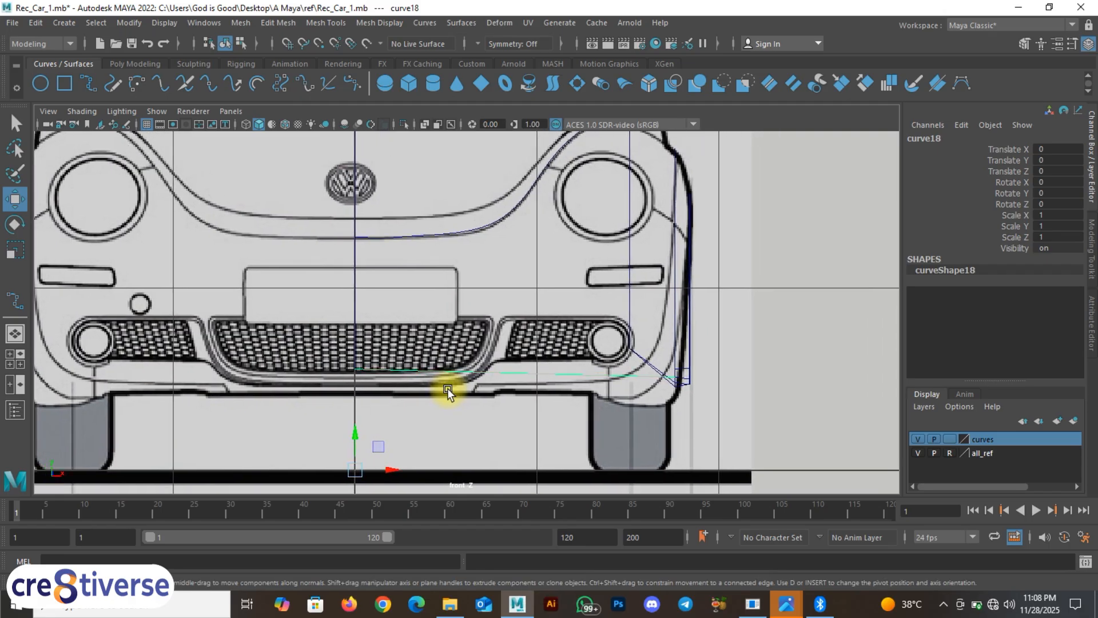
Step: Select curve4, then curve18, to compare them against the front blueprint
left_click(359, 298)
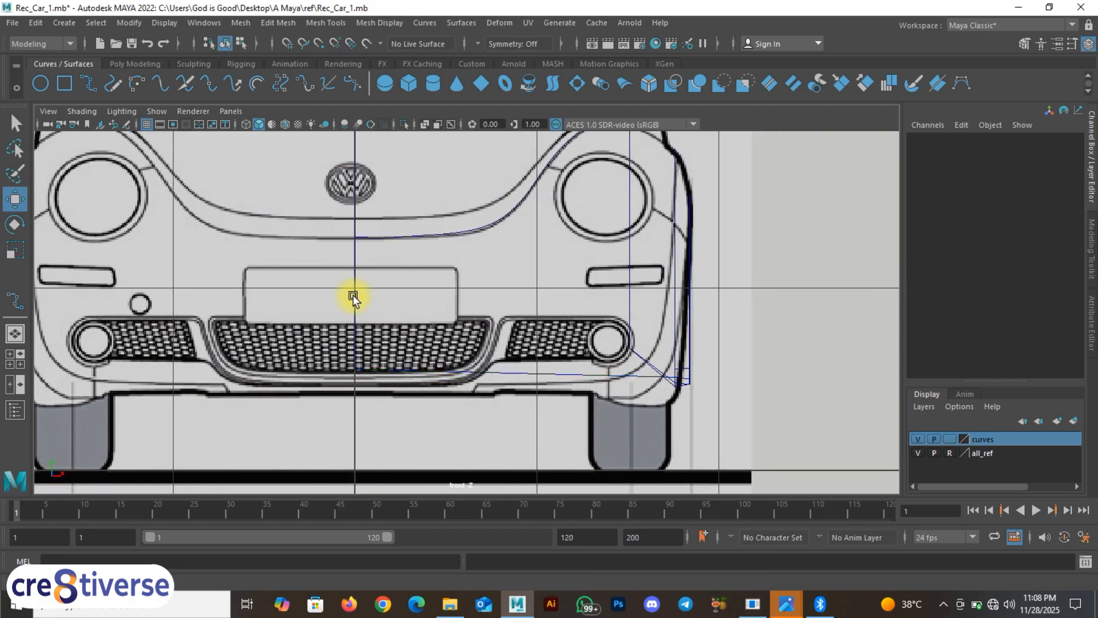
left_click(354, 291)
scroll(366, 369, "up", 1)
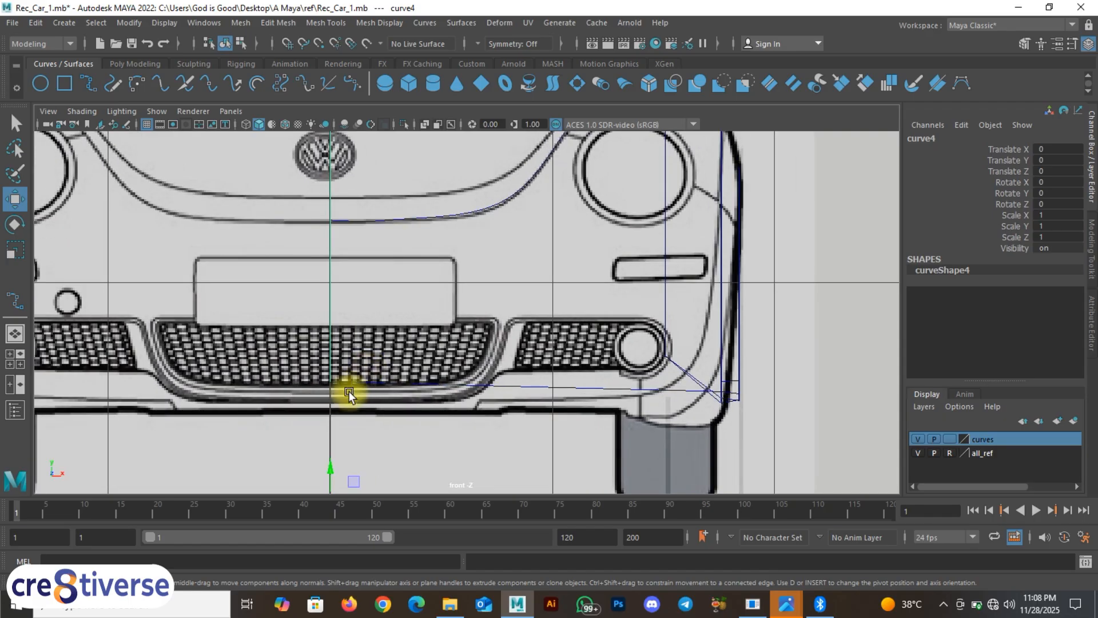
middle_click_drag(345, 393, 355, 364, "alt")
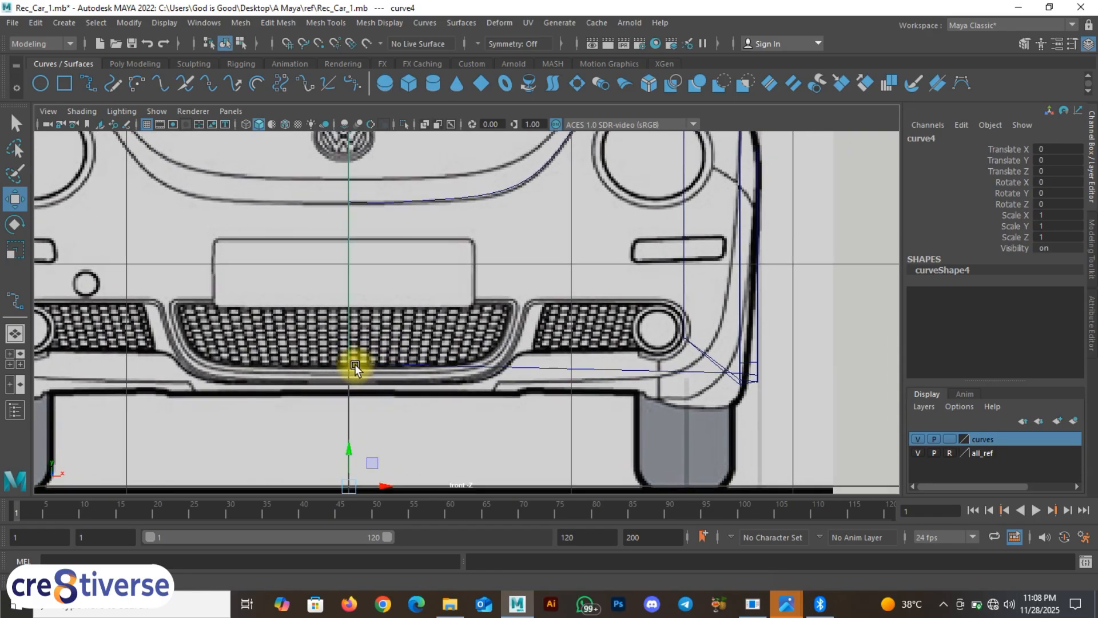
left_click(502, 366)
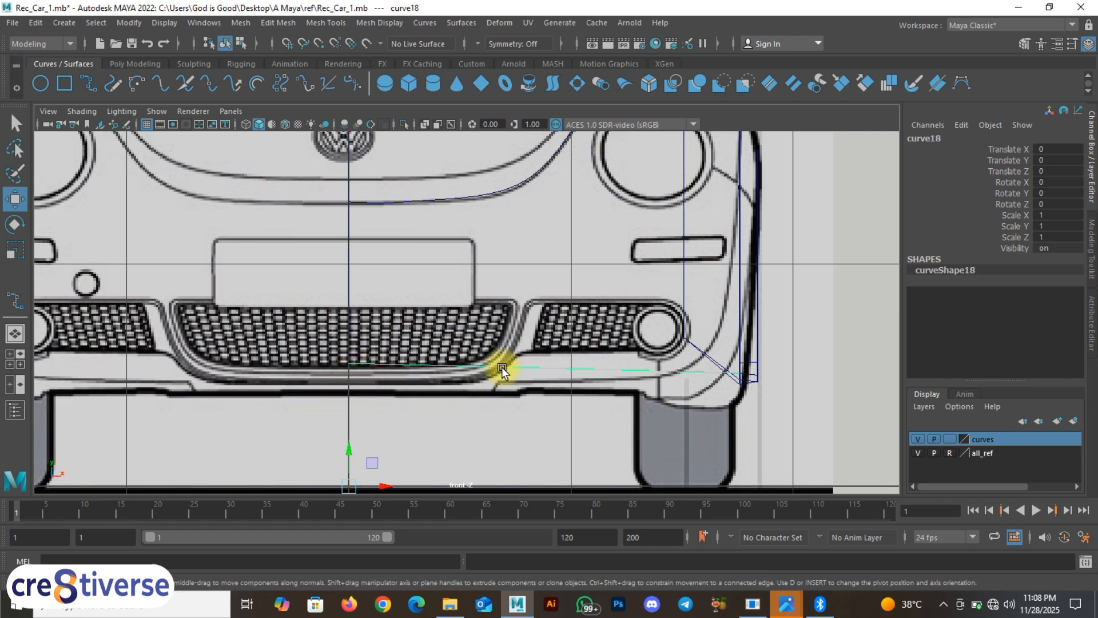
Step: Check the curves in perspective, then zoom the front view to the bumper and grille and select curve4
key("space")
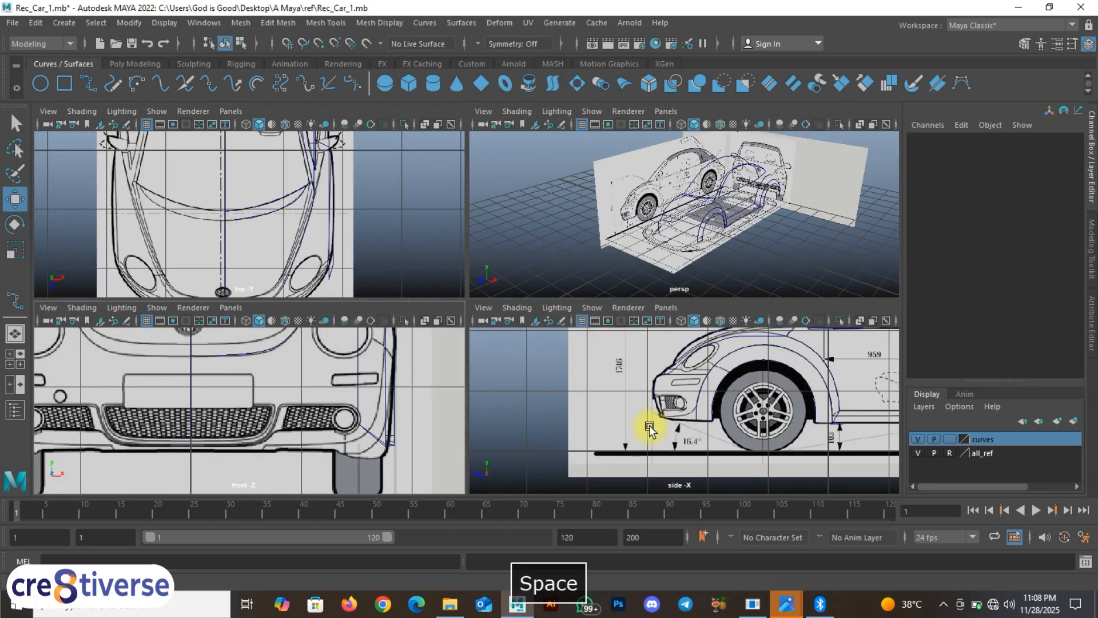
middle_click_drag(667, 245, 668, 246, "alt")
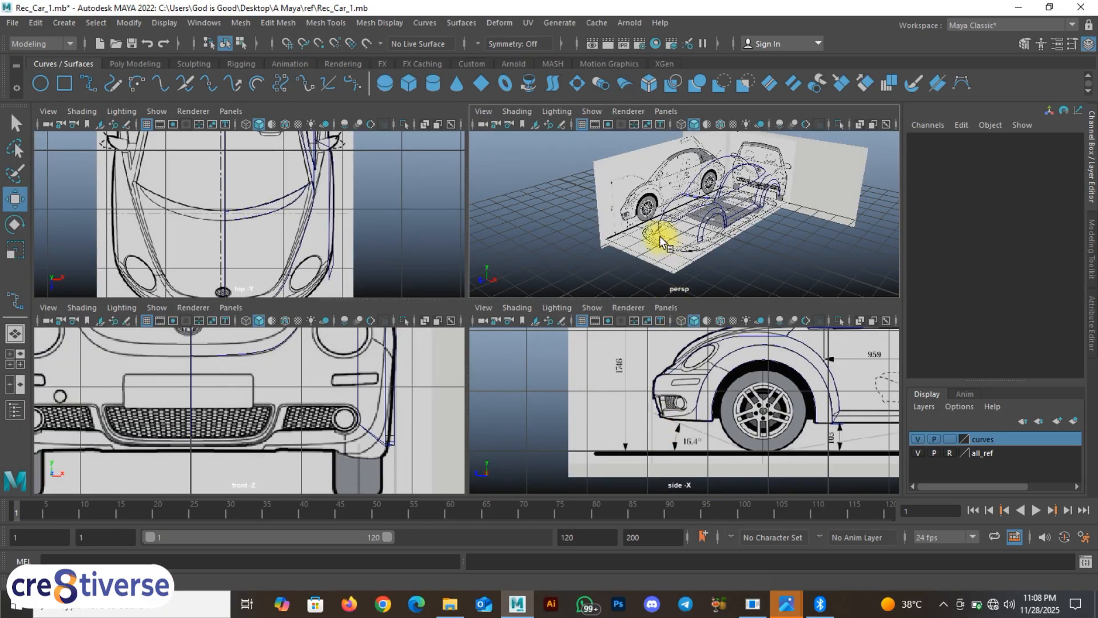
left_click_drag(656, 233, 657, 245, "alt")
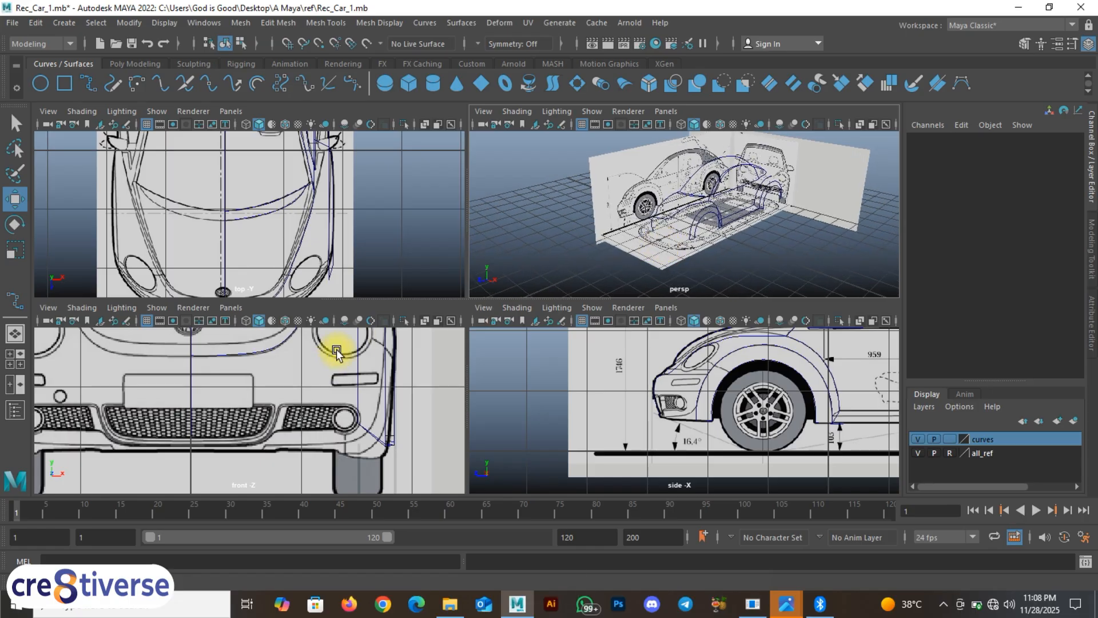
key("space")
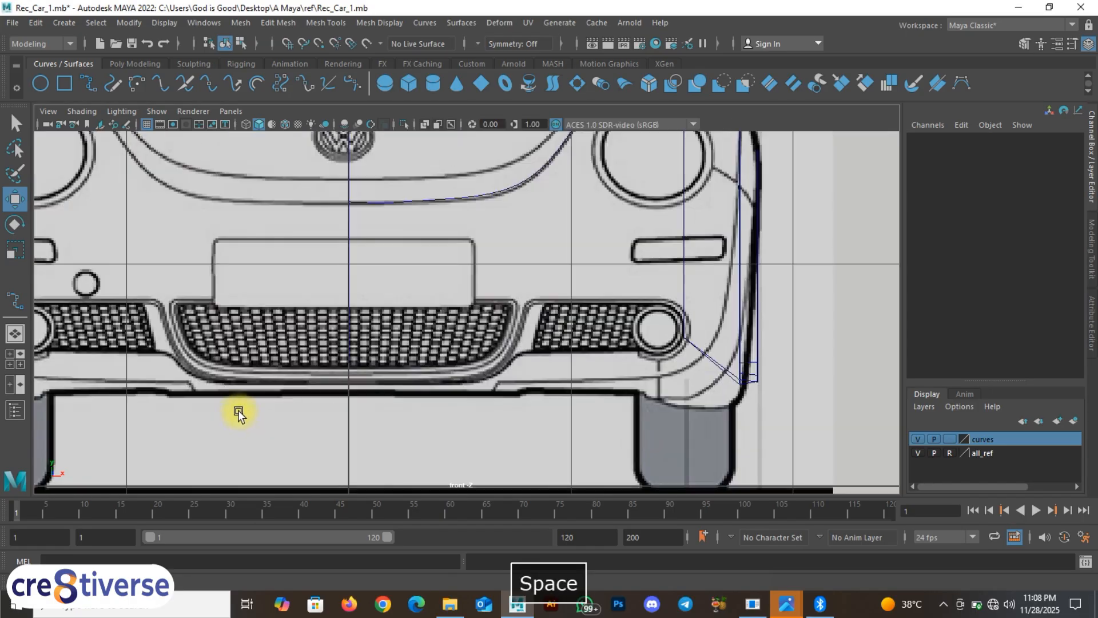
right_click_drag(238, 411, 304, 369, "alt")
left_click(406, 231)
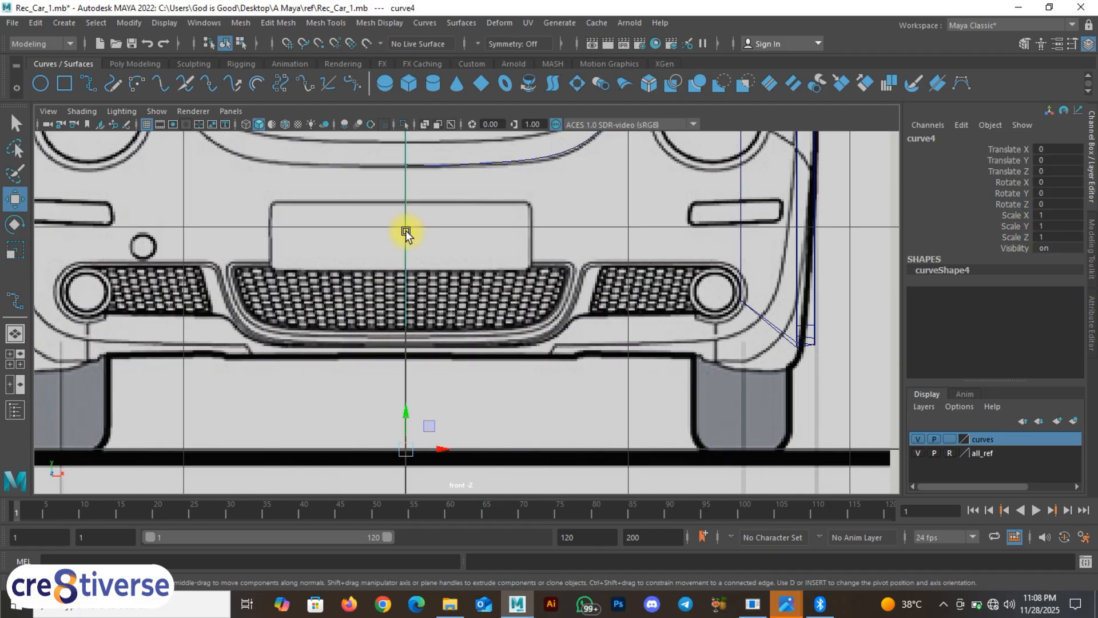
left_click(89, 84)
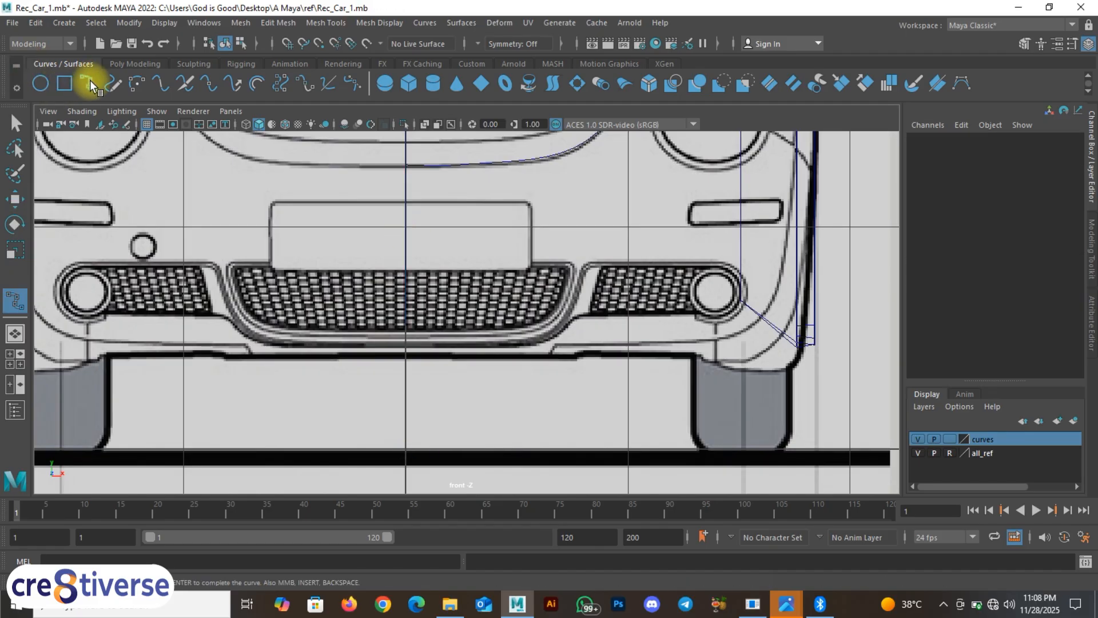
Step: Draw a two-point curve snapped from the centre line along the bumper's lower edge and finish it
key("c")
left_click(403, 327)
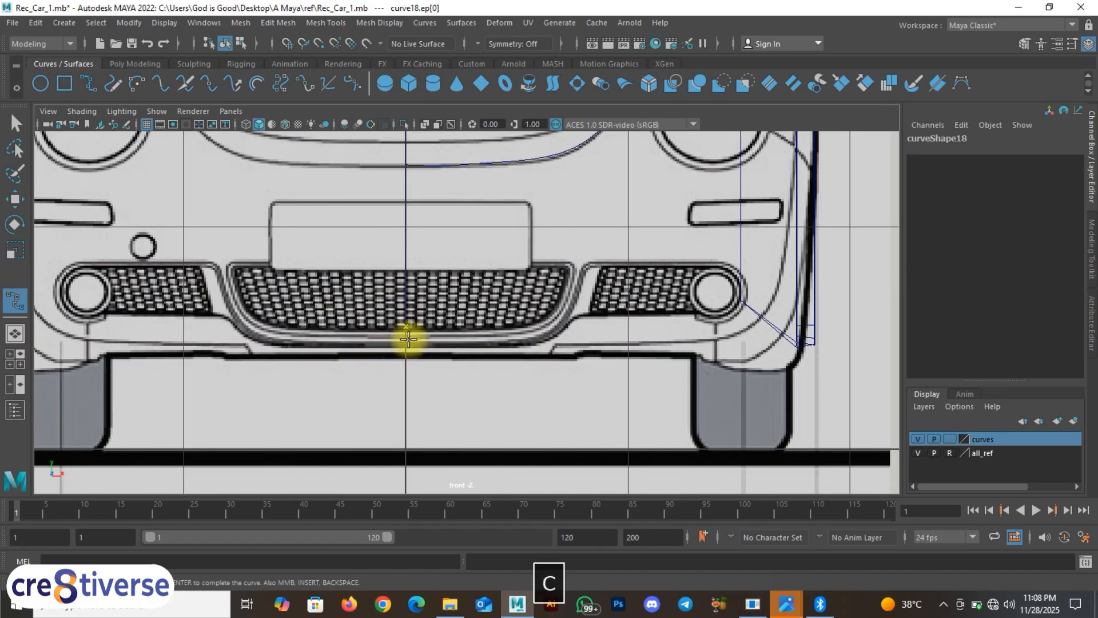
scroll(410, 338, "up", 2)
left_click(393, 368)
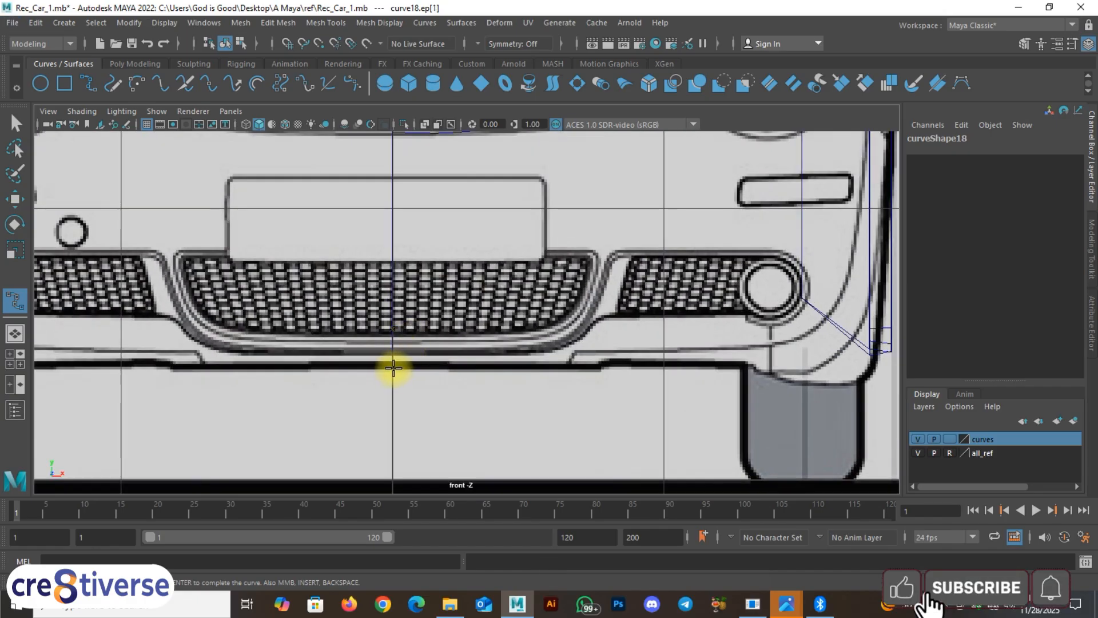
right_click(393, 368)
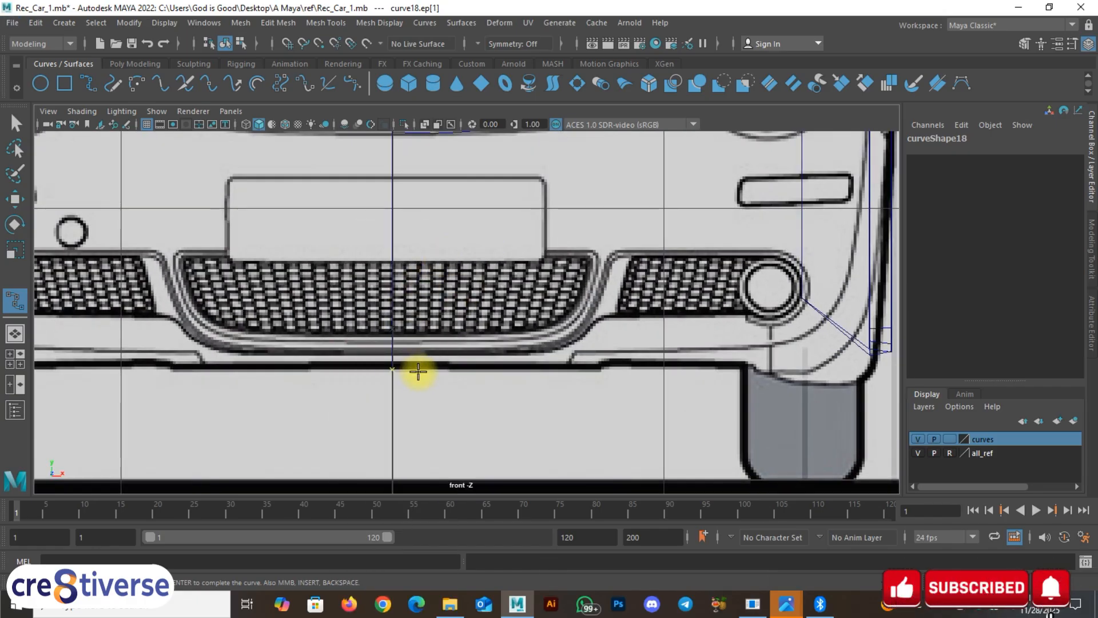
key("w")
left_click(397, 349)
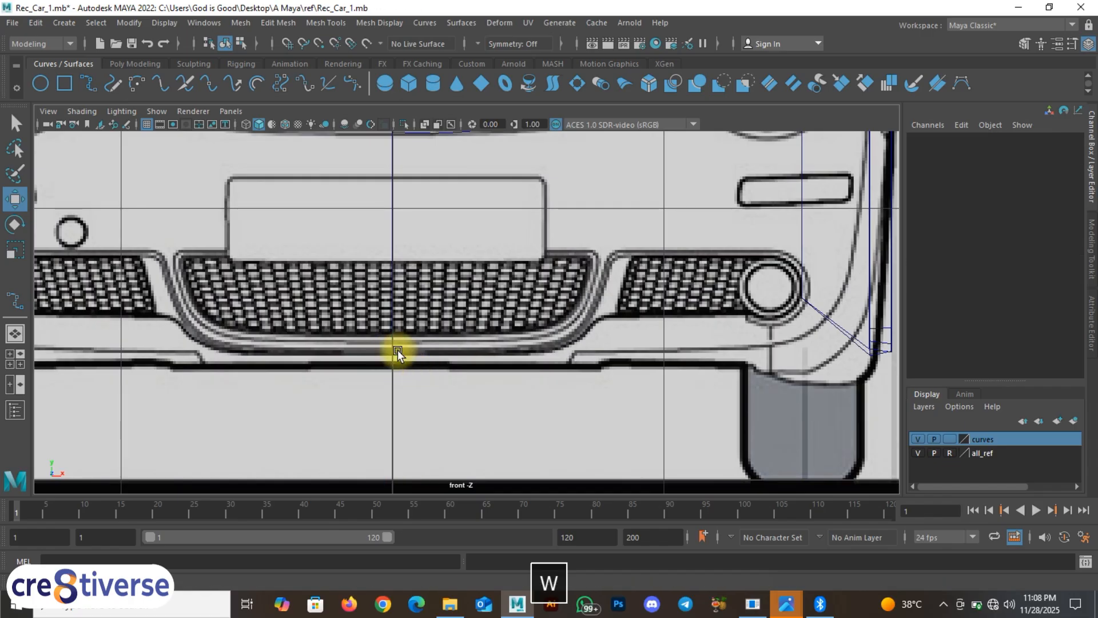
left_click(393, 350)
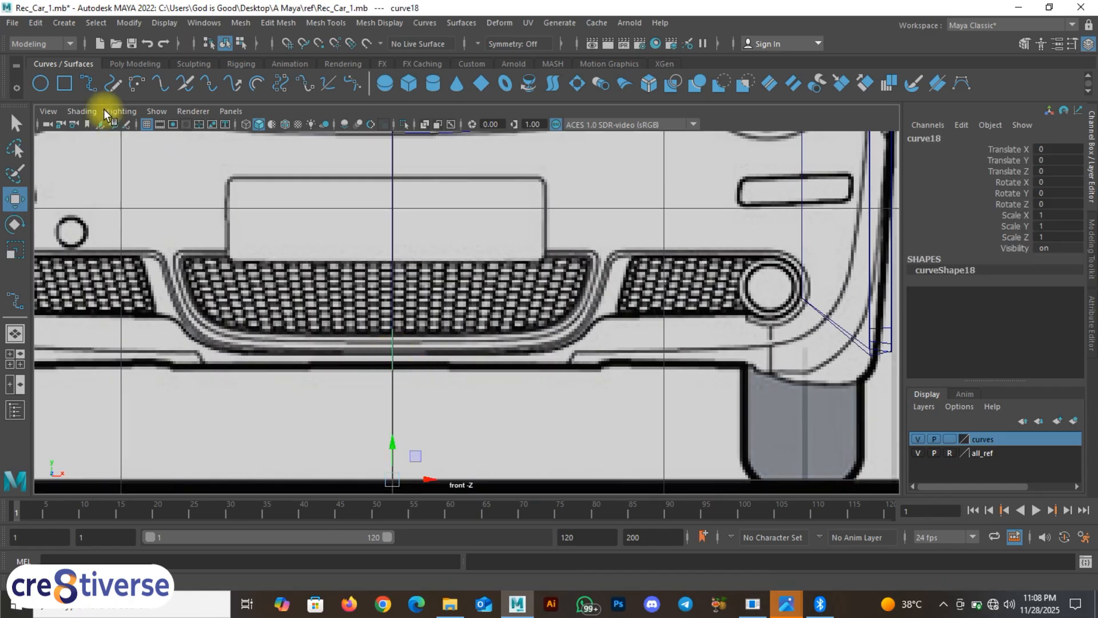
Step: Start another snapped EP curve with its first point on the centre line below the grille
left_click(86, 85)
key("c")
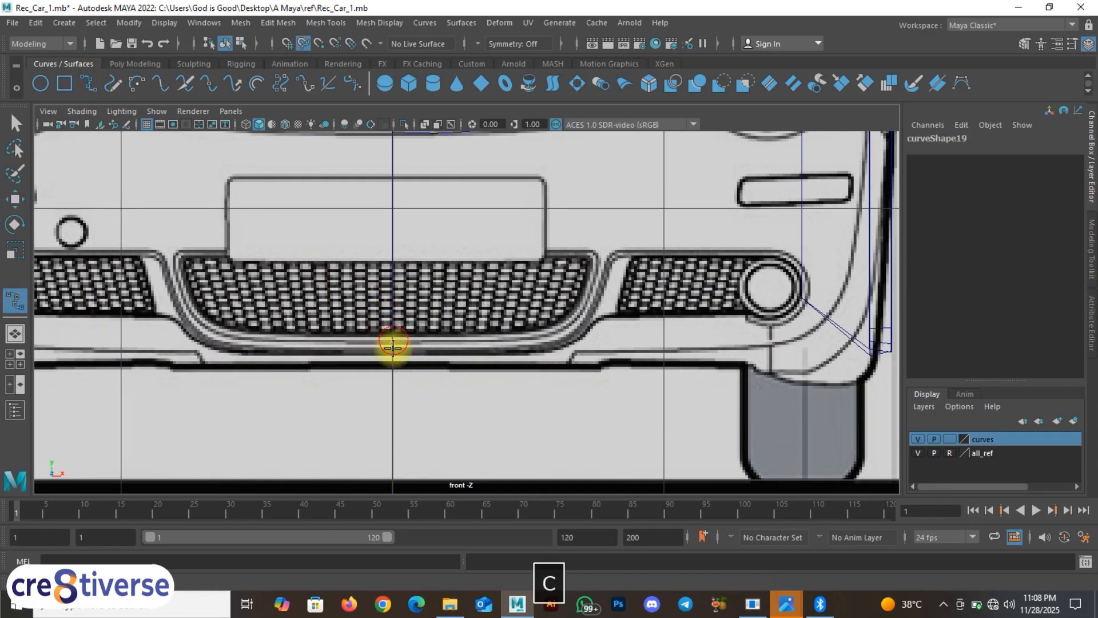
left_click(393, 369)
key("space")
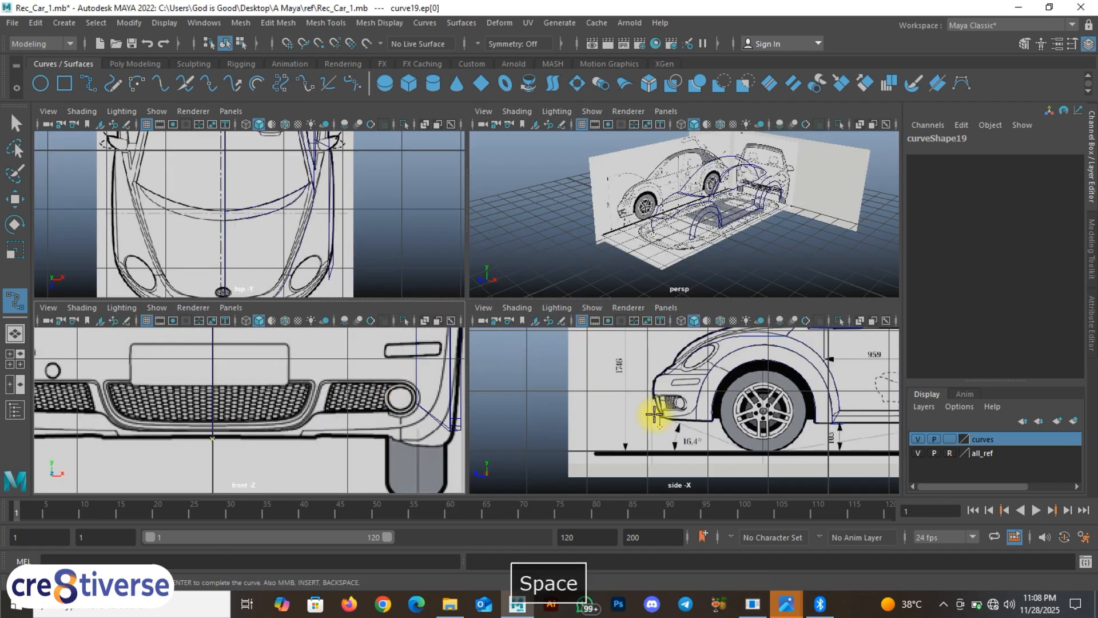
scroll(669, 433, "up", 5)
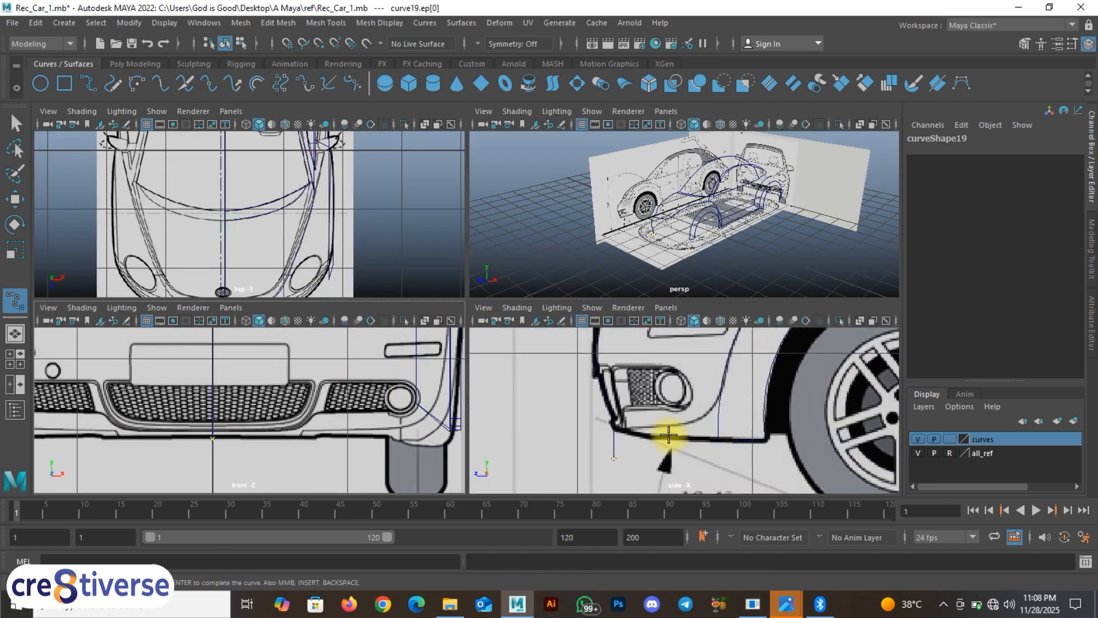
middle_click_drag(667, 439, 657, 436, "alt")
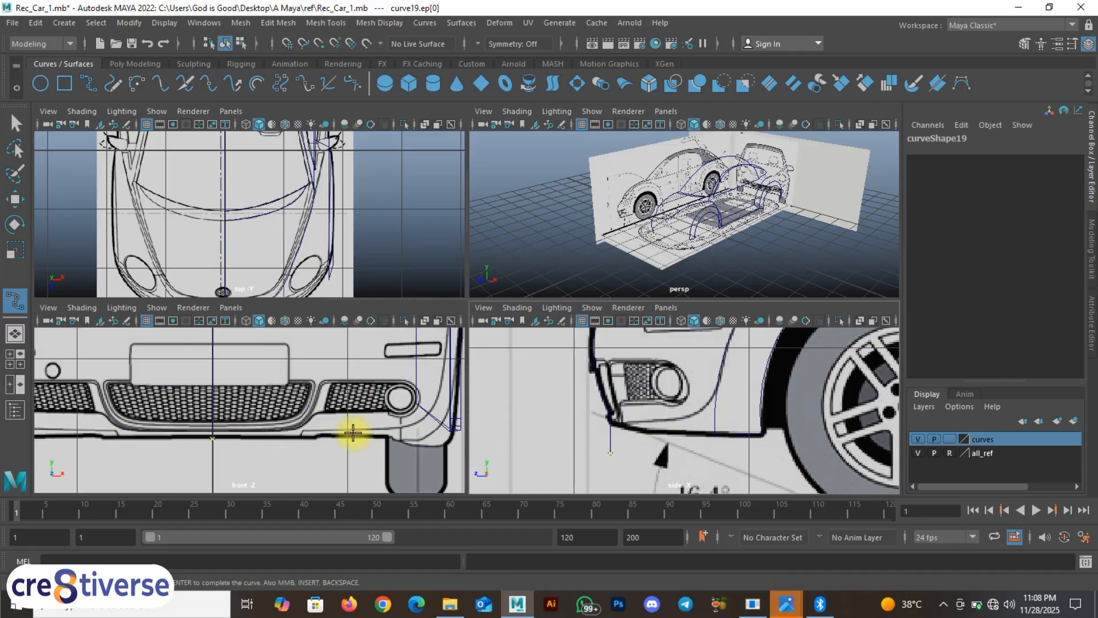
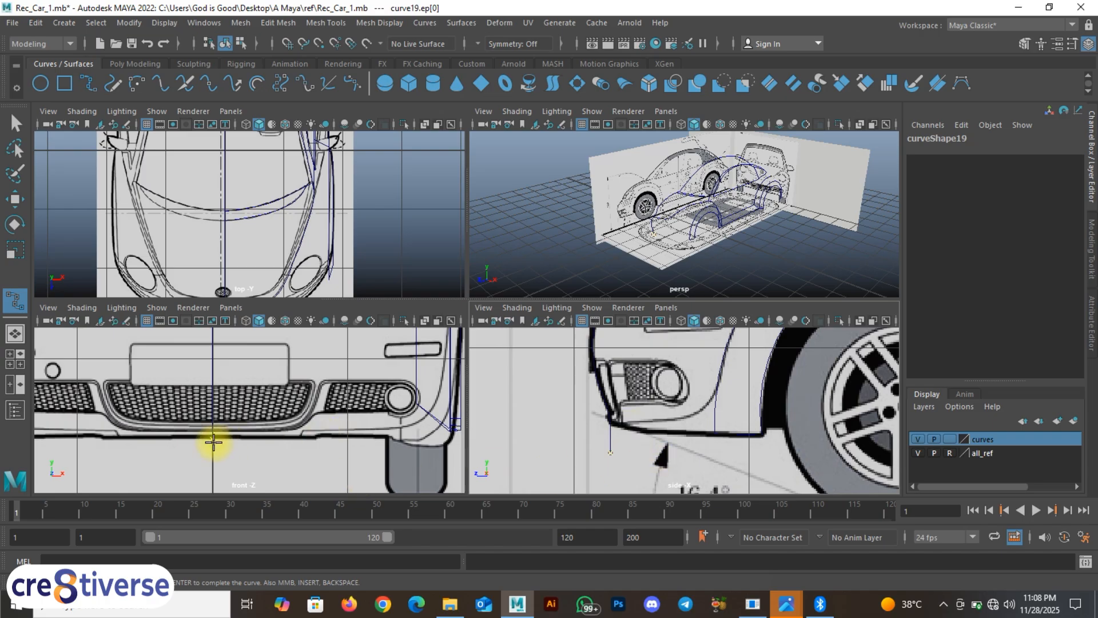
Step: Undo the stray curve19 start point and exit the EP Curve Tool, keeping curve18 as the latest curve
scroll(213, 441, "up", 2)
key("ctrl+z")
key("ctrl+z")
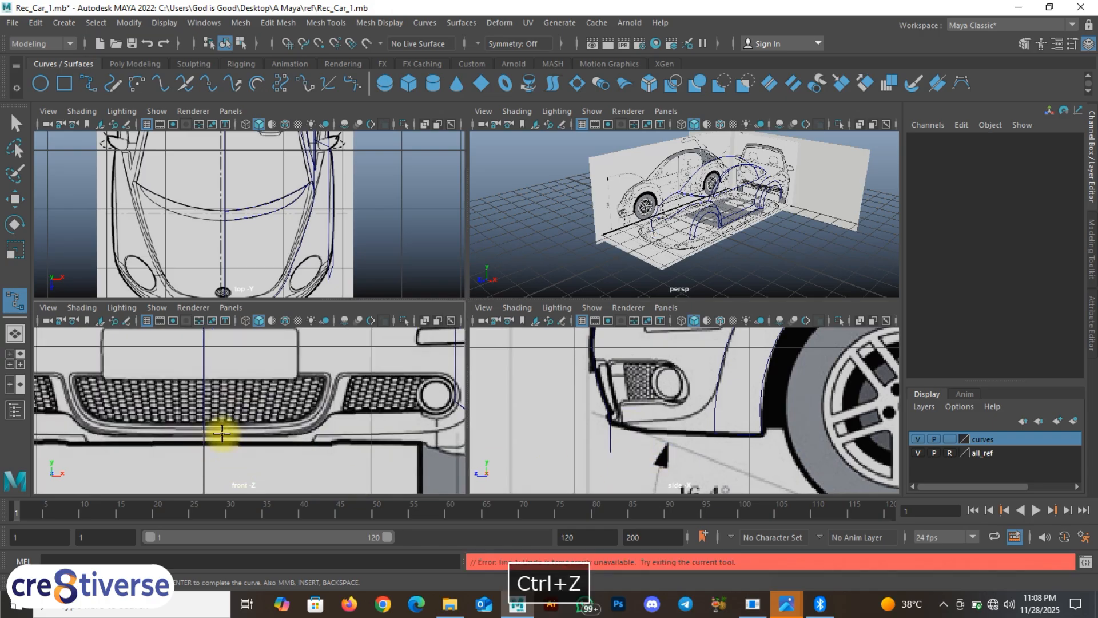
right_click_drag(198, 422, 207, 404)
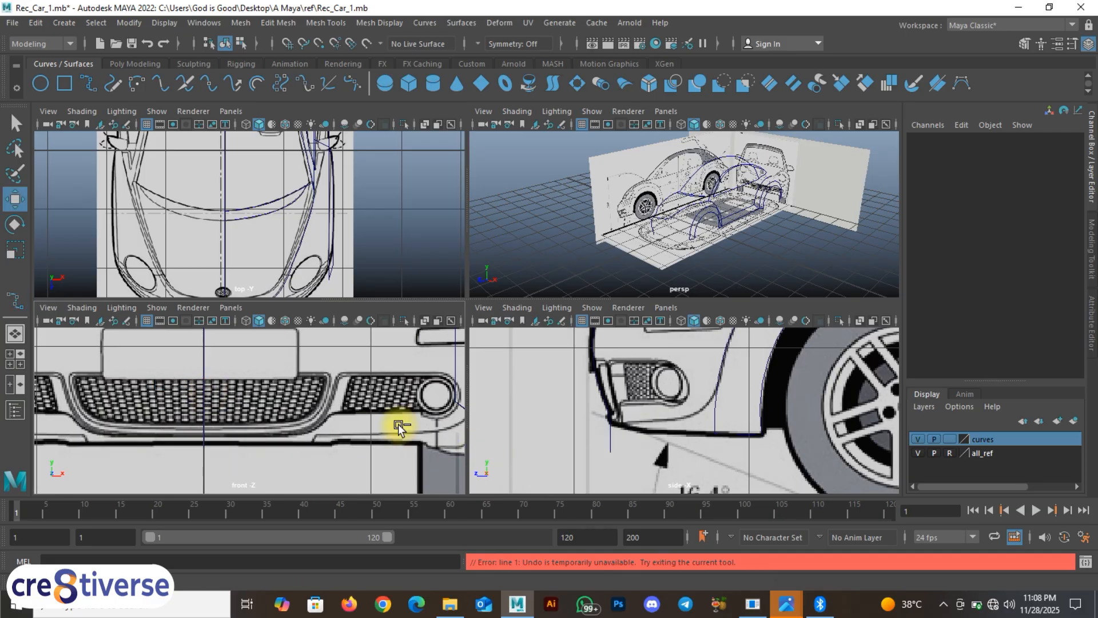
key("ctrl+z")
key("space")
Step: Undo back to curve18 being selected and show its control vertices for editing
key("ctrl+z")
key("ctrl+z")
key("ctrl+z")
key("ctrl+z")
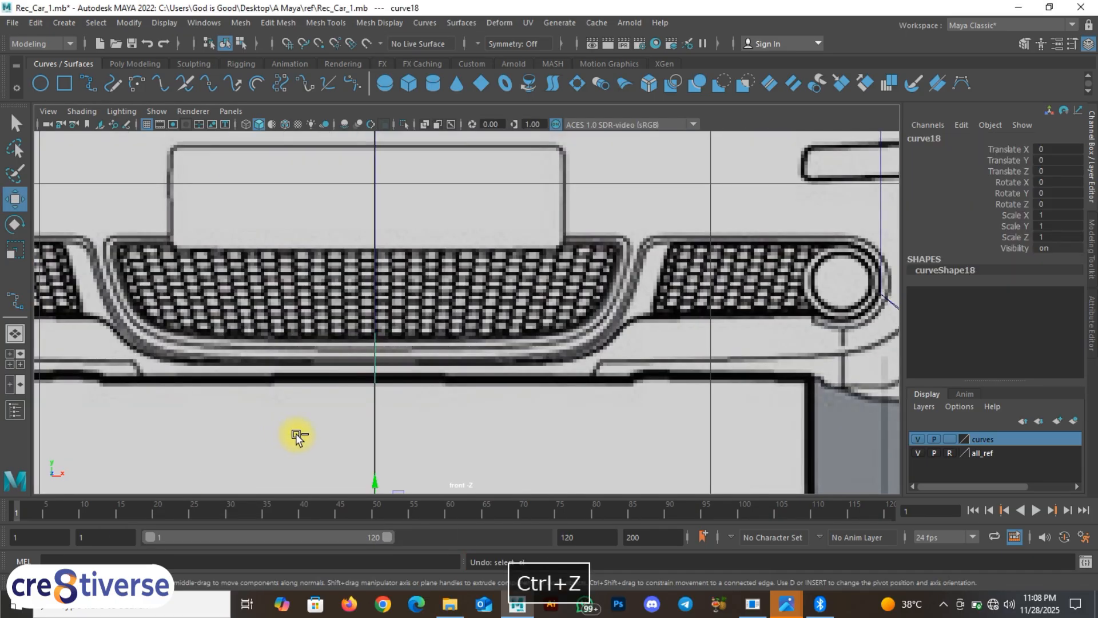
key("ctrl+z")
key("ctrl+z")
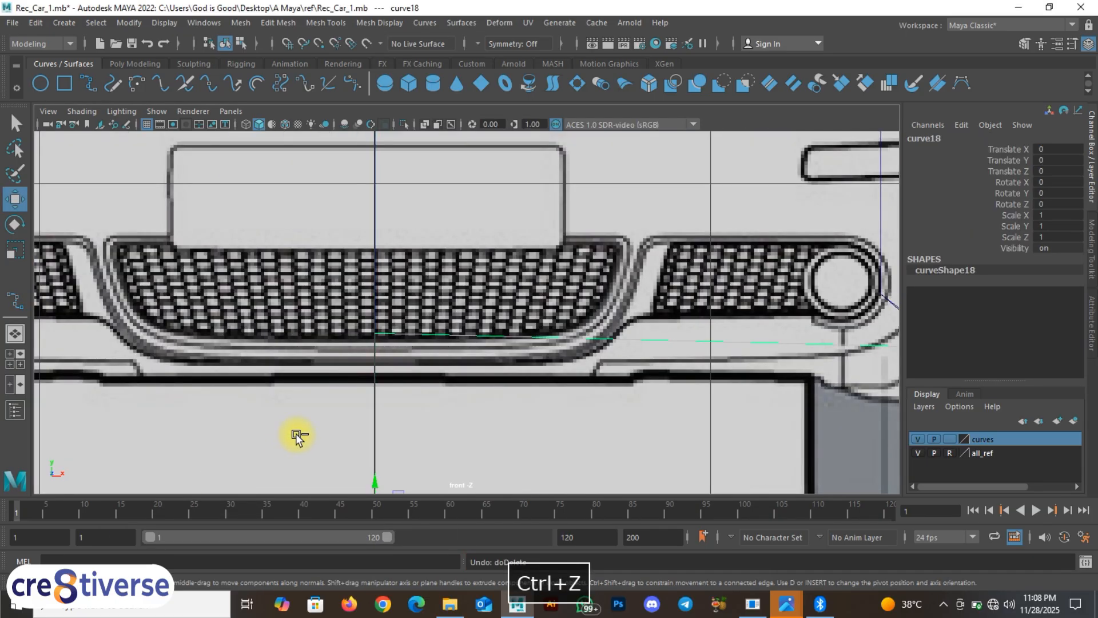
middle_click_drag(454, 356, 409, 369, "alt")
right_click_drag(409, 366, 349, 303)
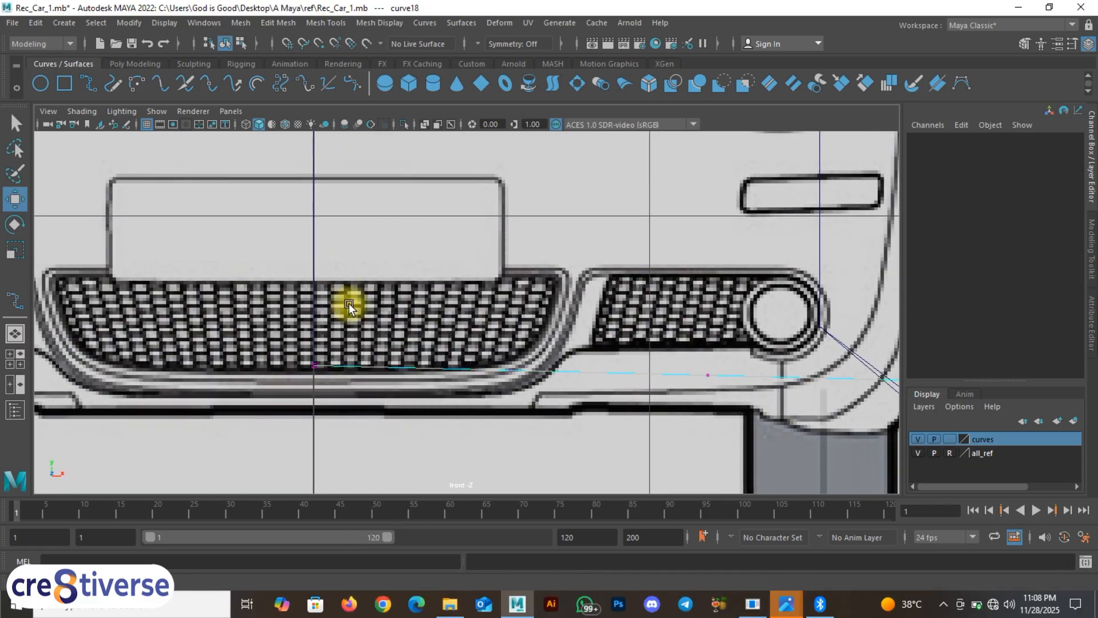
Step: Try lowering one of curve18's control points near the grille, then undo the move
middle_click_drag(385, 367, 373, 387, "alt")
scroll(452, 395, "up", 1)
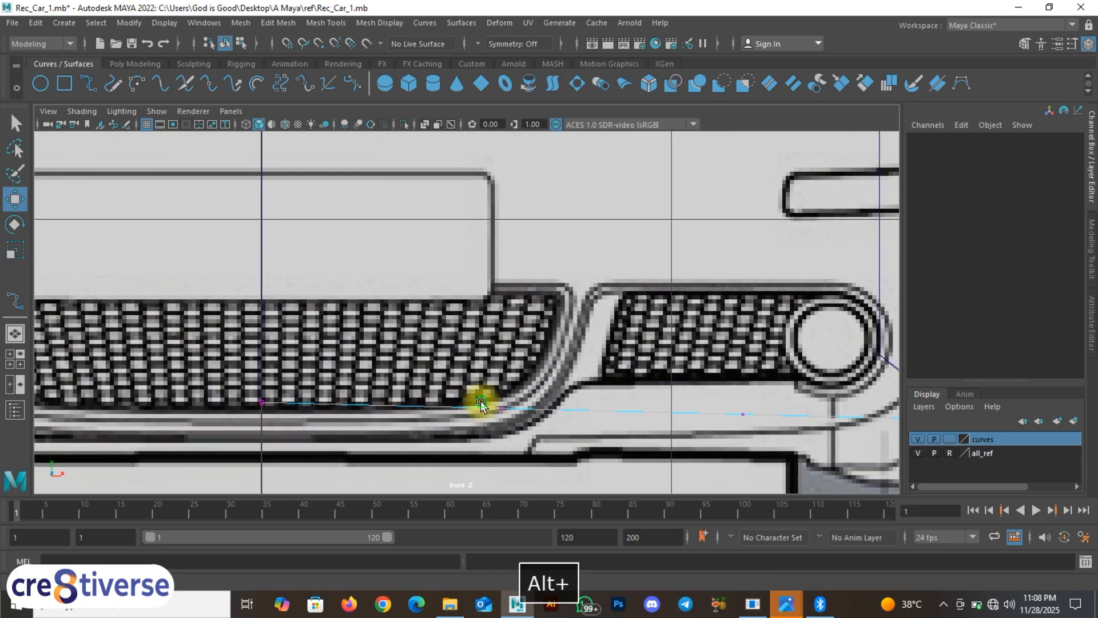
middle_click_drag(485, 401, 434, 362, "alt")
left_click_drag(417, 336, 442, 379)
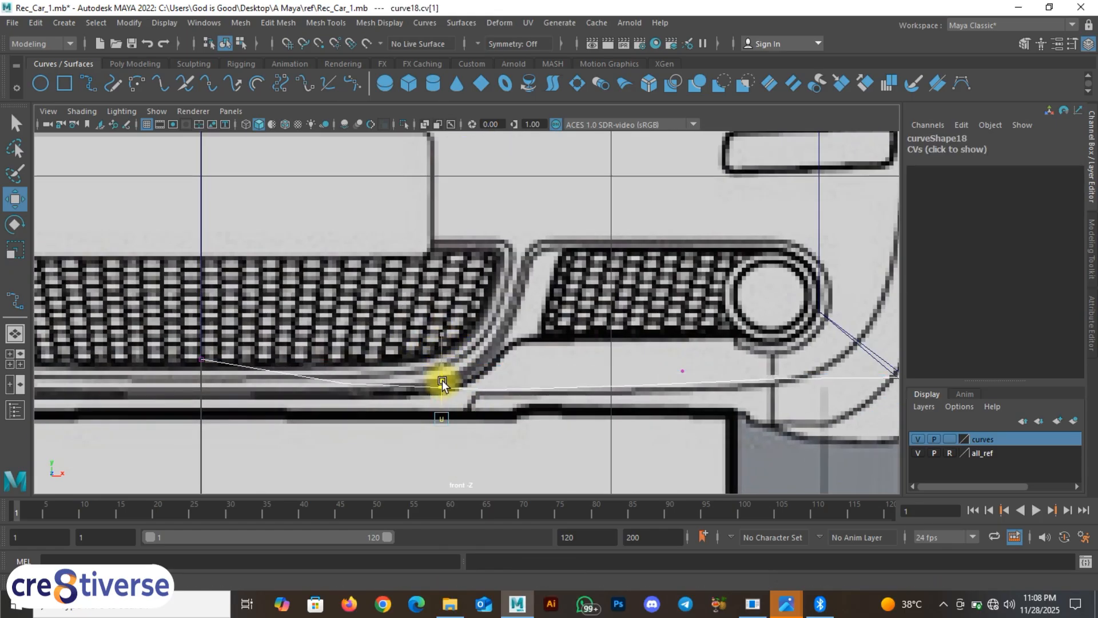
middle_click_drag(509, 402, 473, 380, "alt")
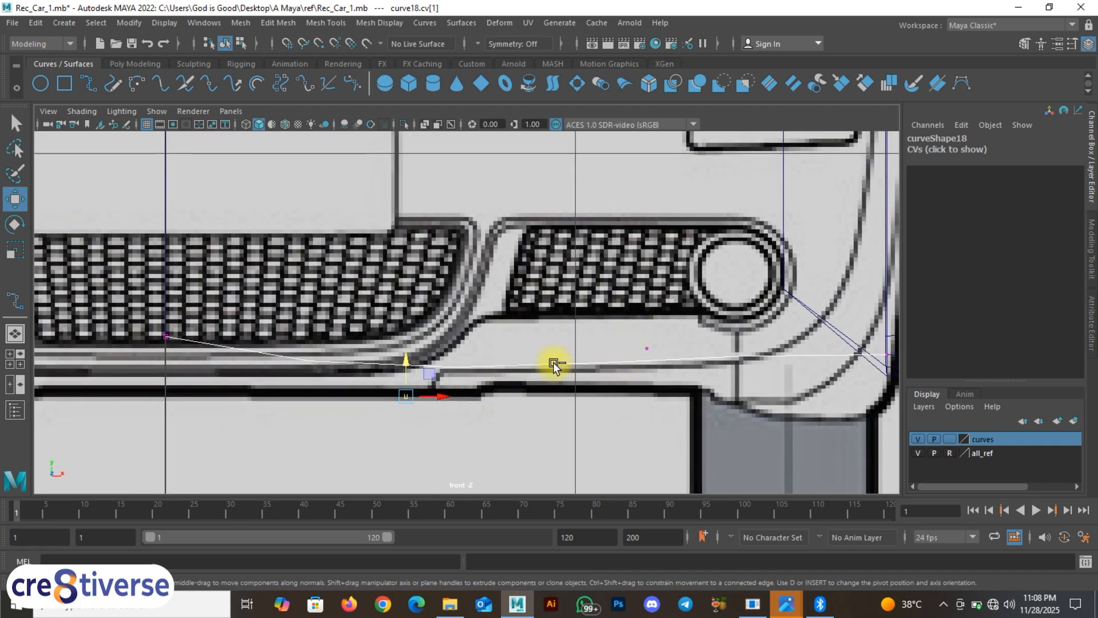
key("ctrl+z")
key("space")
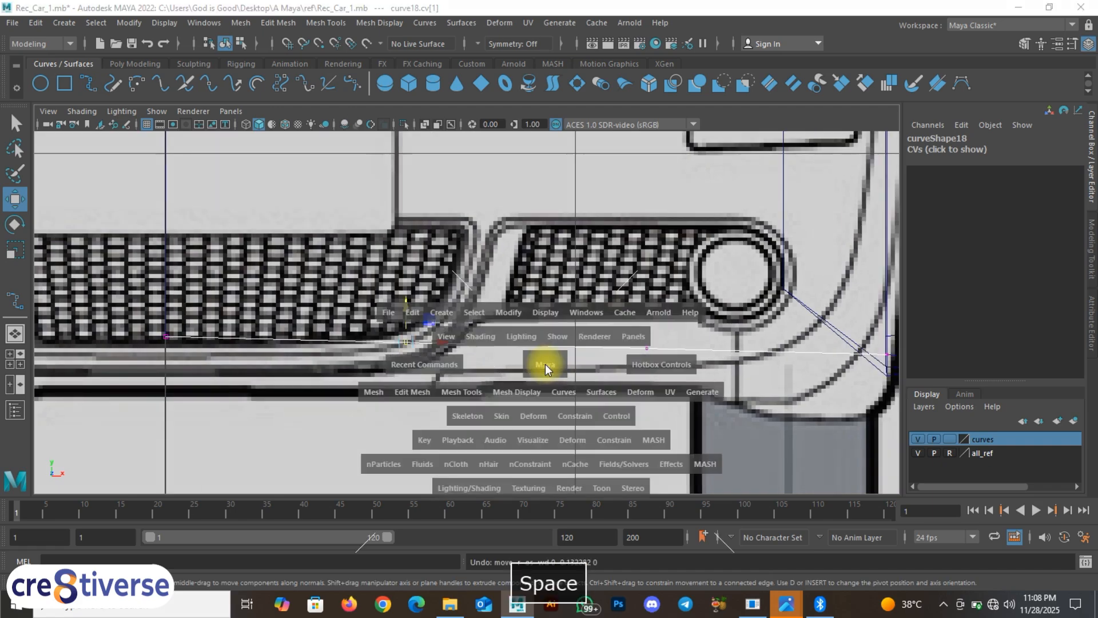
Step: In a maximized top view over the front bumper, put curve18 into Curve Point mode
key("space")
middle_click_drag(356, 294, 456, 152, "alt")
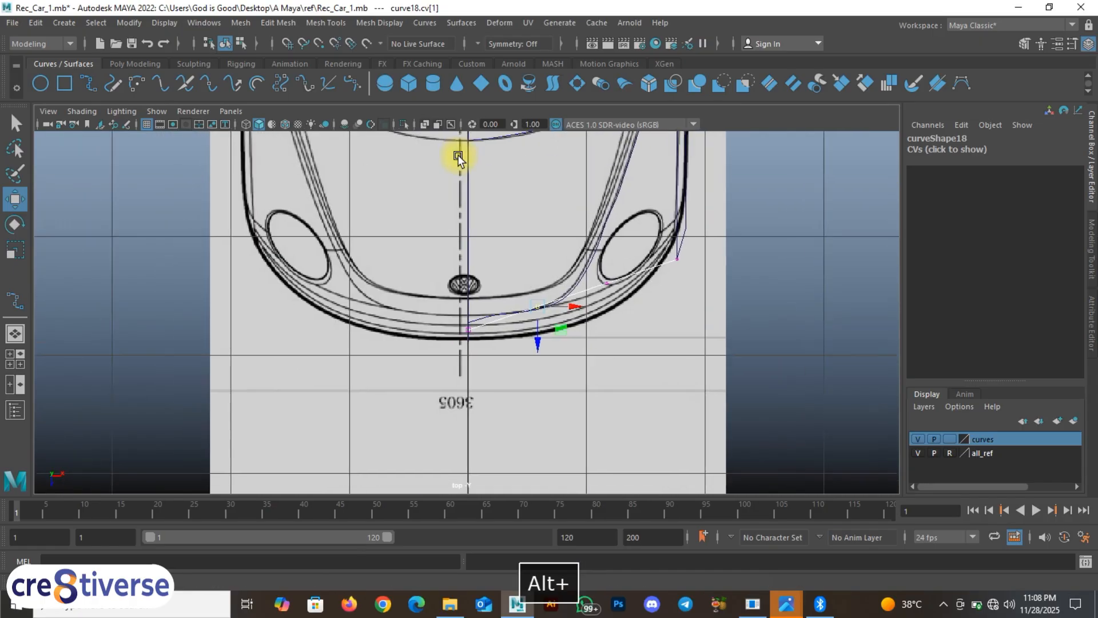
scroll(574, 337, "up", 4)
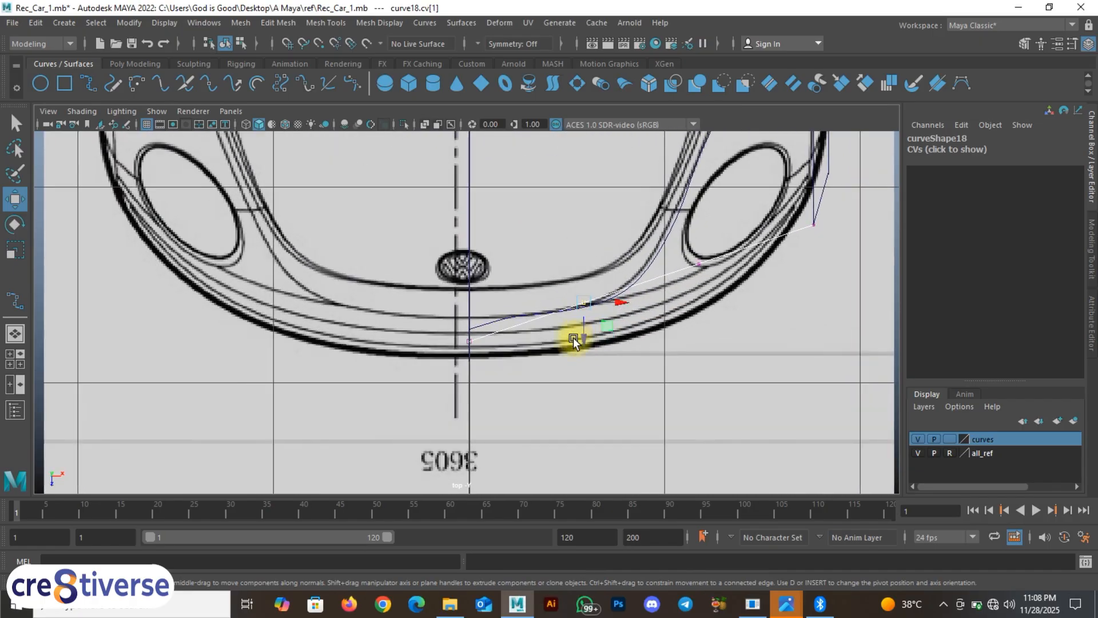
middle_click_drag(573, 337, 568, 366, "alt")
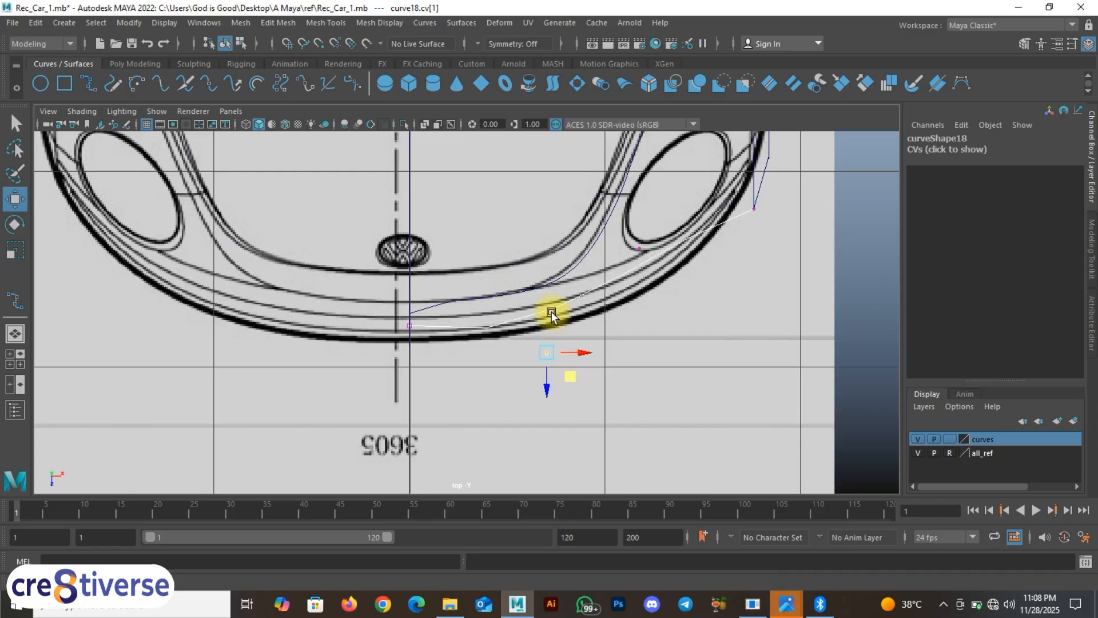
right_click_drag(551, 311, 490, 260)
Step: Mark two curve points along curve18, re-placing the second one nearer the bumper centre
scroll(564, 313, "up", 2)
middle_click_drag(564, 314, 457, 334, "alt")
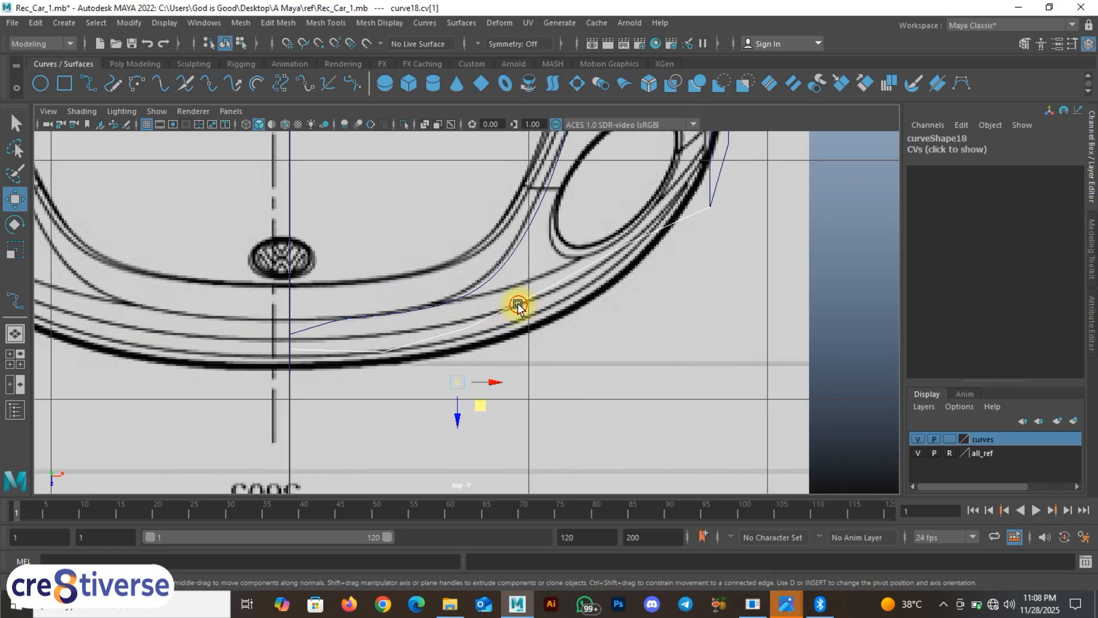
left_click(517, 305)
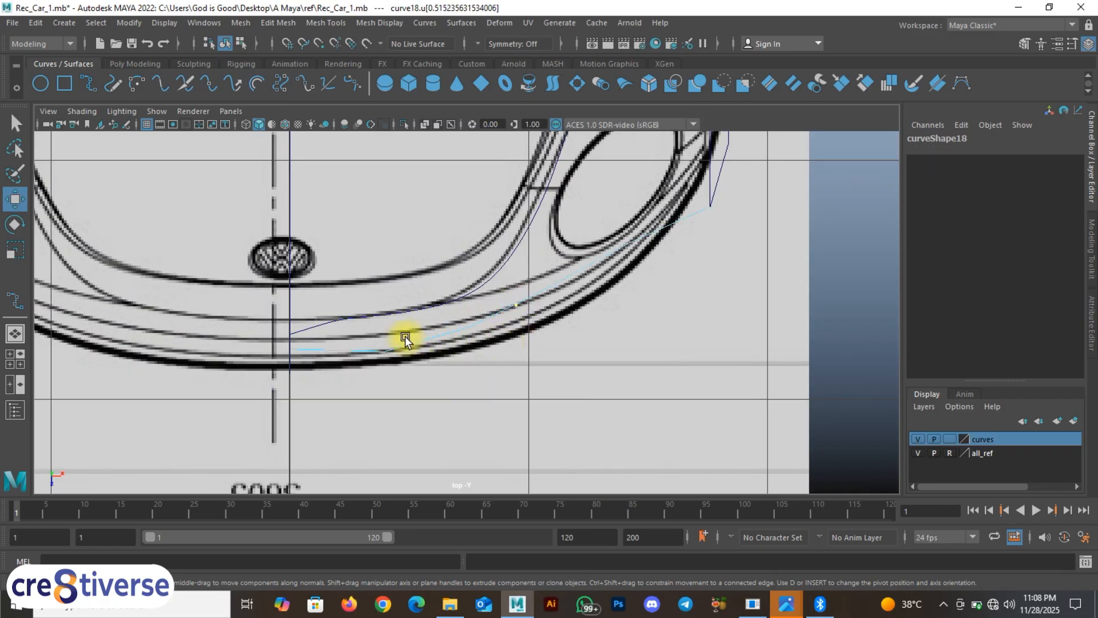
left_click(349, 350, "shift")
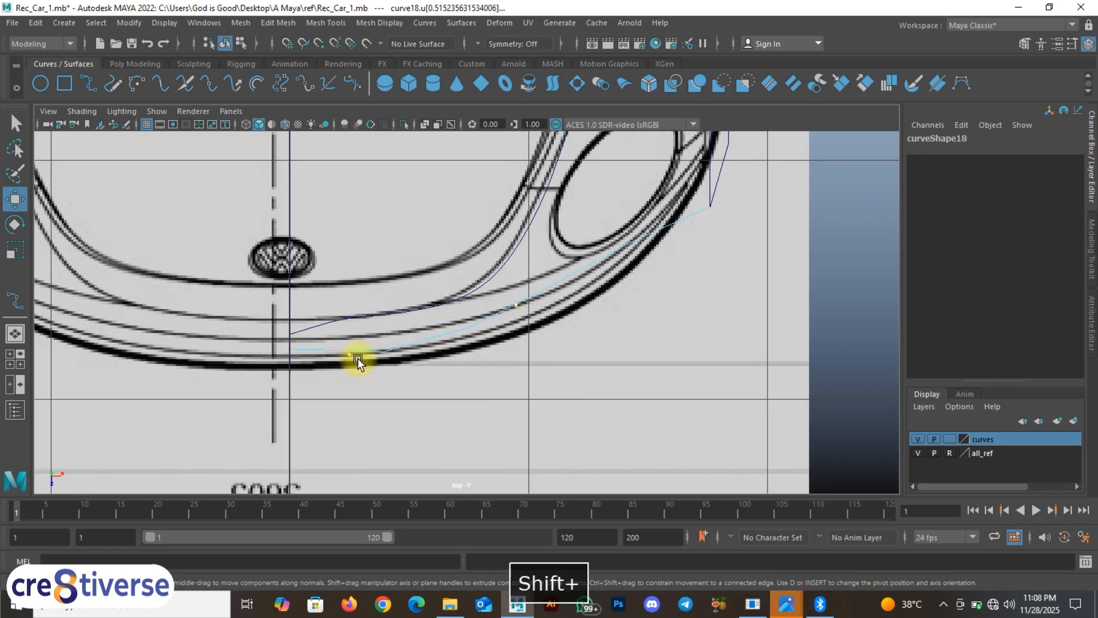
key("ctrl+z")
left_click(350, 352, "shift")
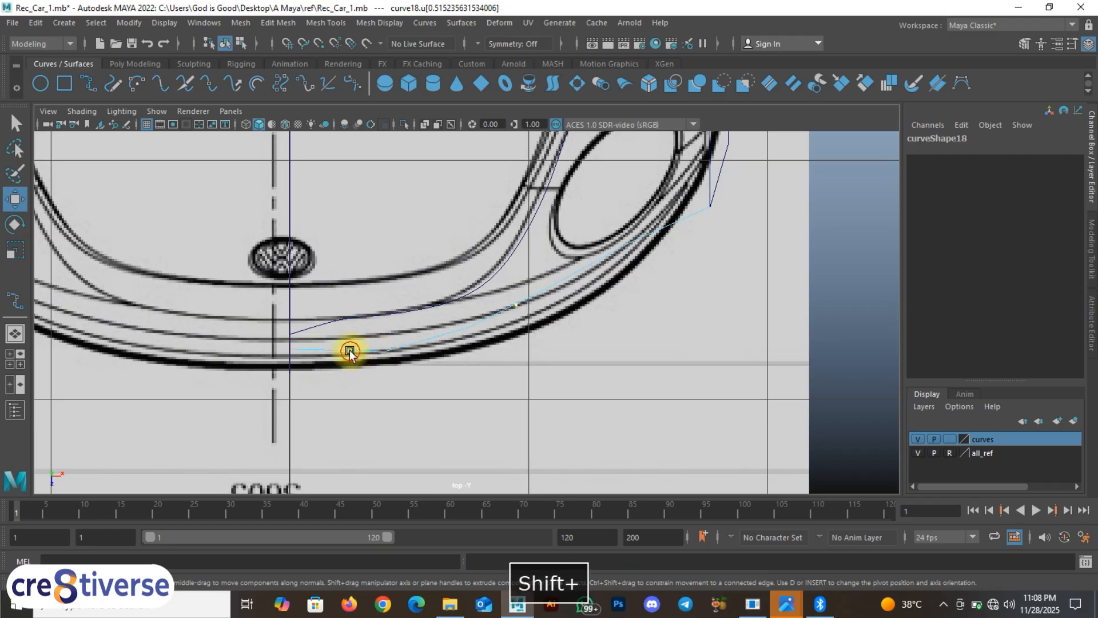
right_click(599, 264)
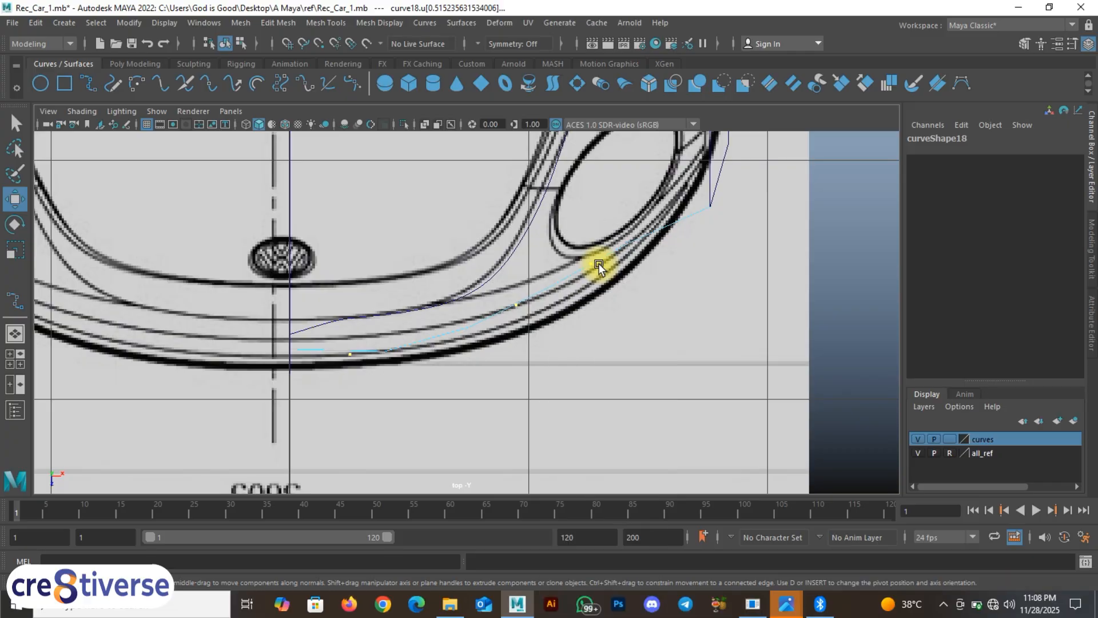
Step: Insert knots into curve18 at the marked points and show its control vertices again
left_click(426, 22)
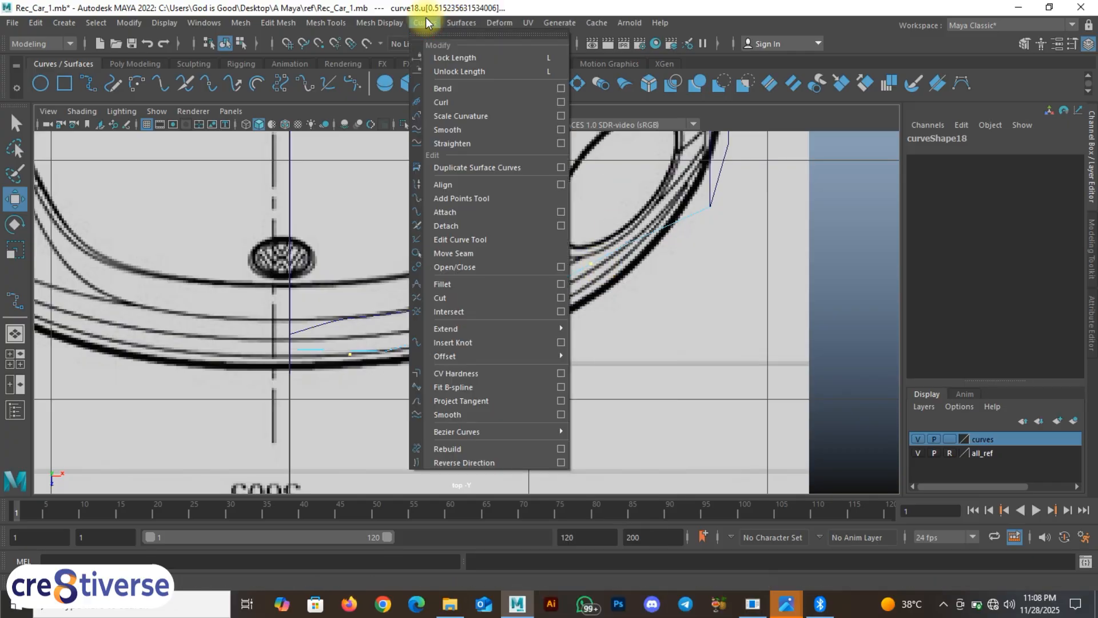
left_click(466, 346)
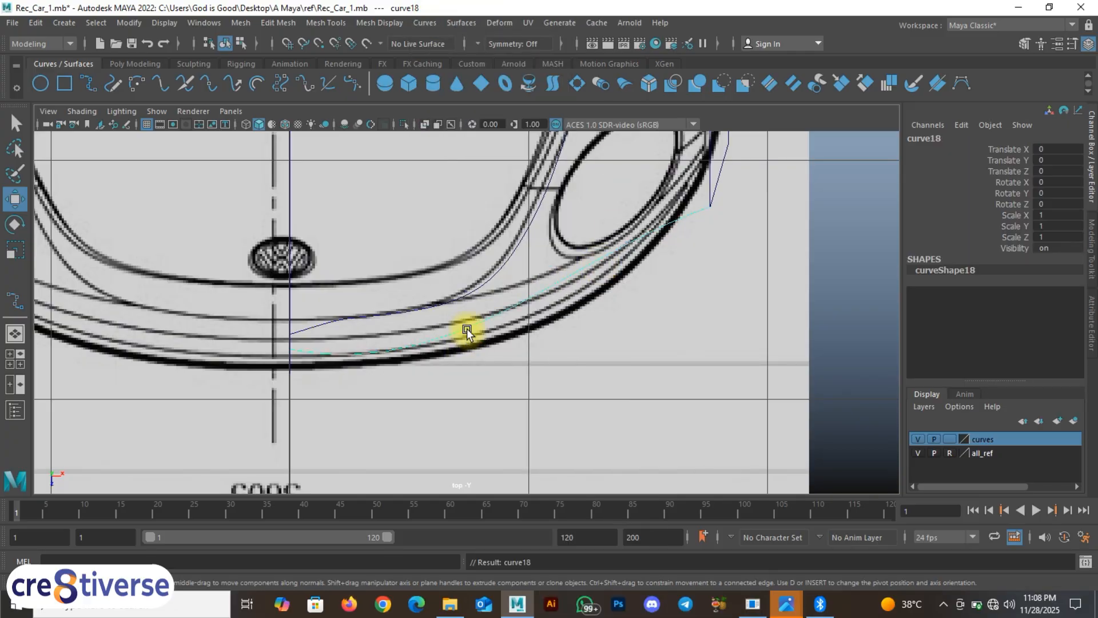
right_click_drag(467, 329, 385, 276)
scroll(399, 386, "up", 2)
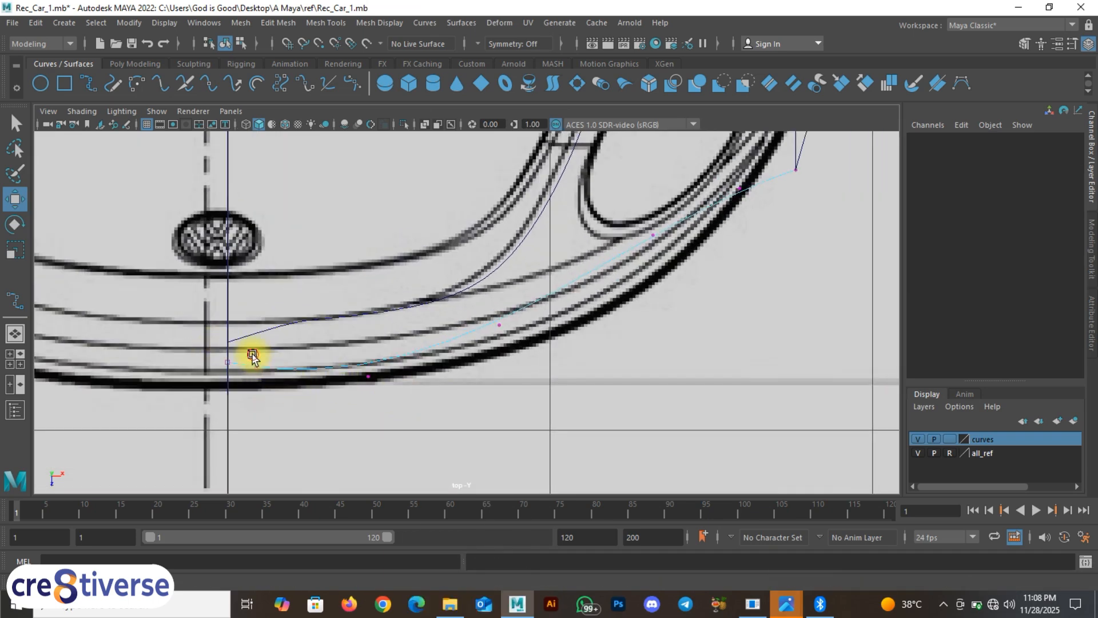
Step: Move curve18's first control points onto the blueprint bumper outline in the top view
left_click(263, 376)
left_click_drag(260, 398, 260, 396)
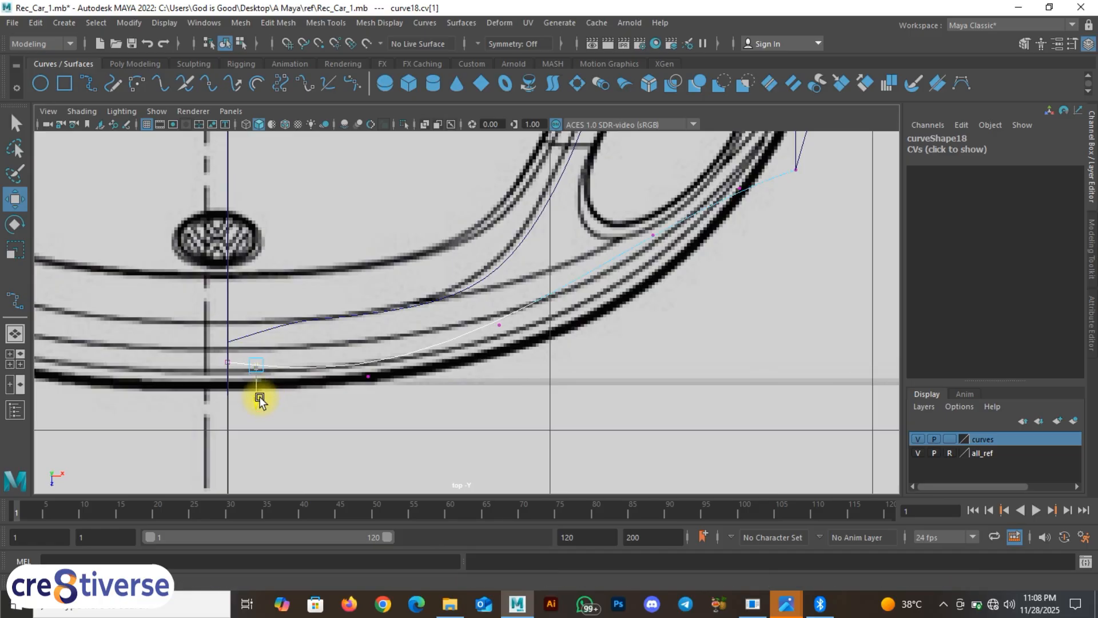
left_click(368, 376)
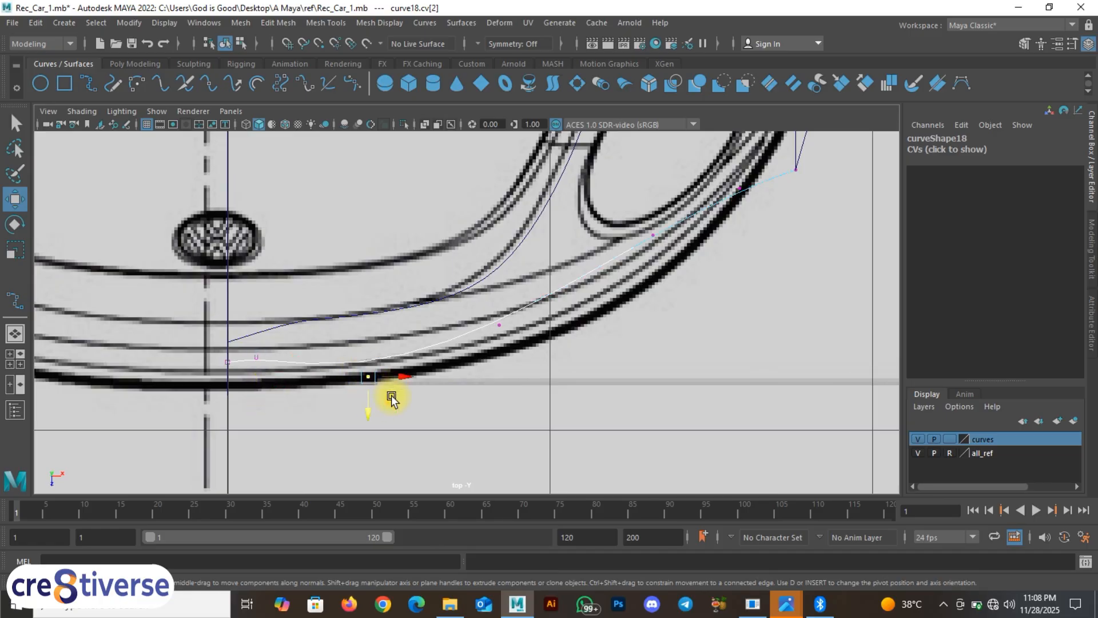
left_click_drag(390, 398, 393, 388)
left_click(500, 324)
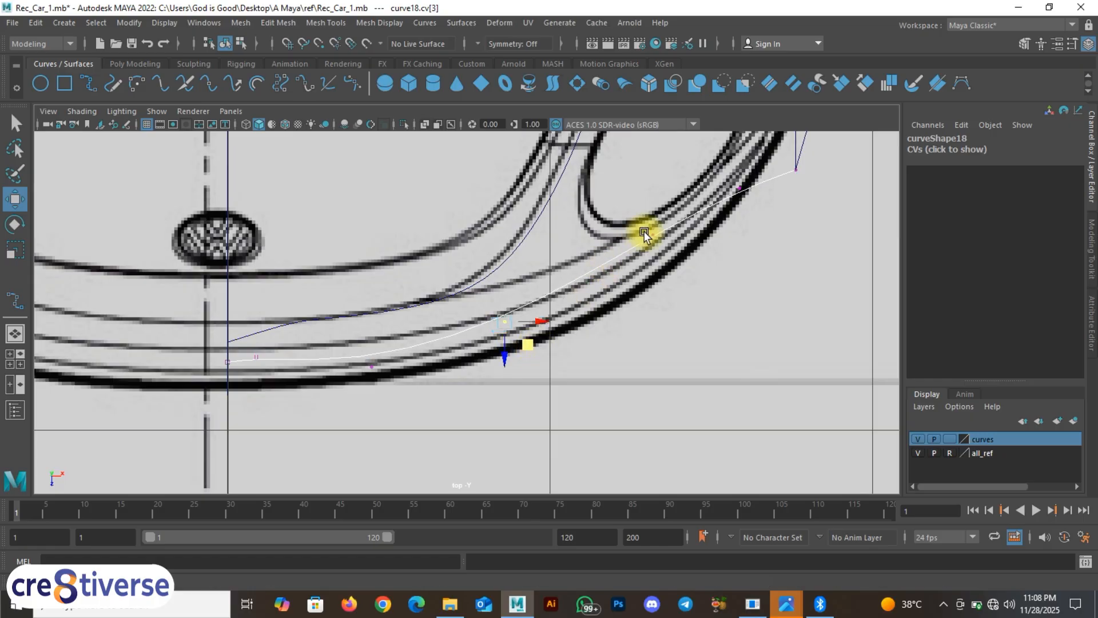
left_click_drag(643, 213, 695, 287)
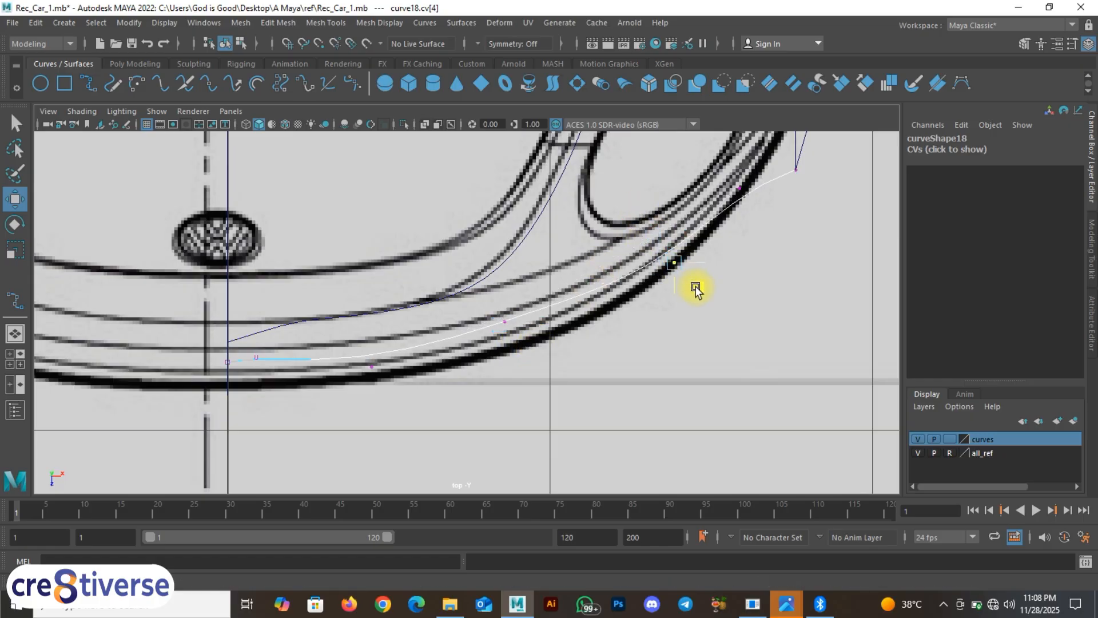
left_click_drag(728, 159, 763, 228)
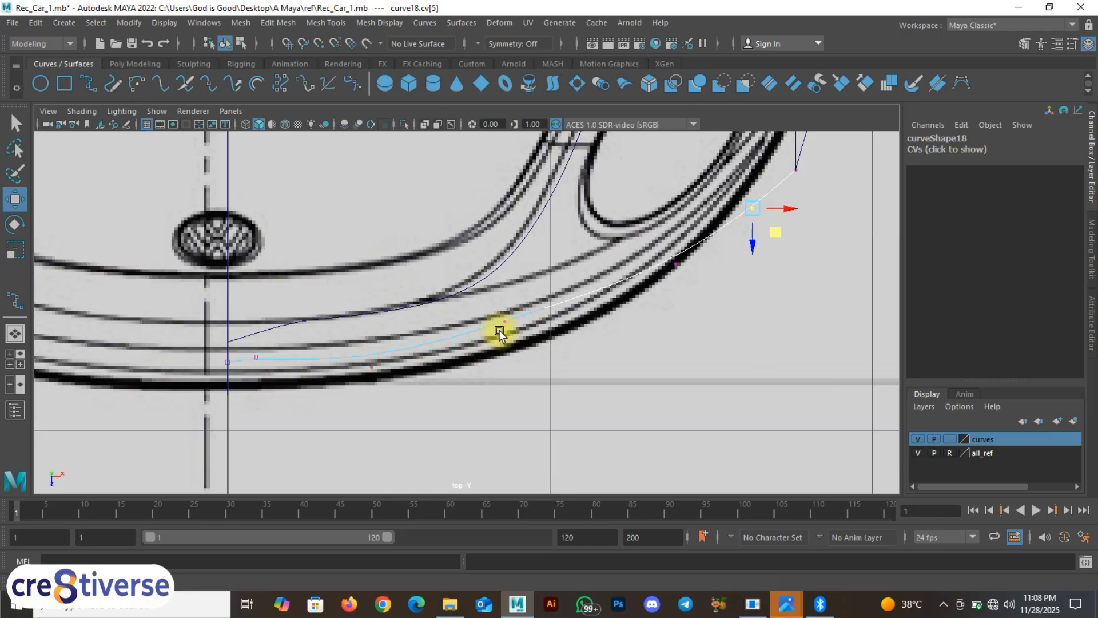
left_click_drag(496, 313, 545, 369)
left_click_drag(648, 241, 703, 298)
Step: Adjust the next control points near the bumper so they sit on the outline
scroll(190, 392, "up", 3)
middle_click_drag(240, 370, 373, 304, "alt")
left_click_drag(451, 289, 499, 353)
middle_click_drag(628, 340, 379, 372, "alt")
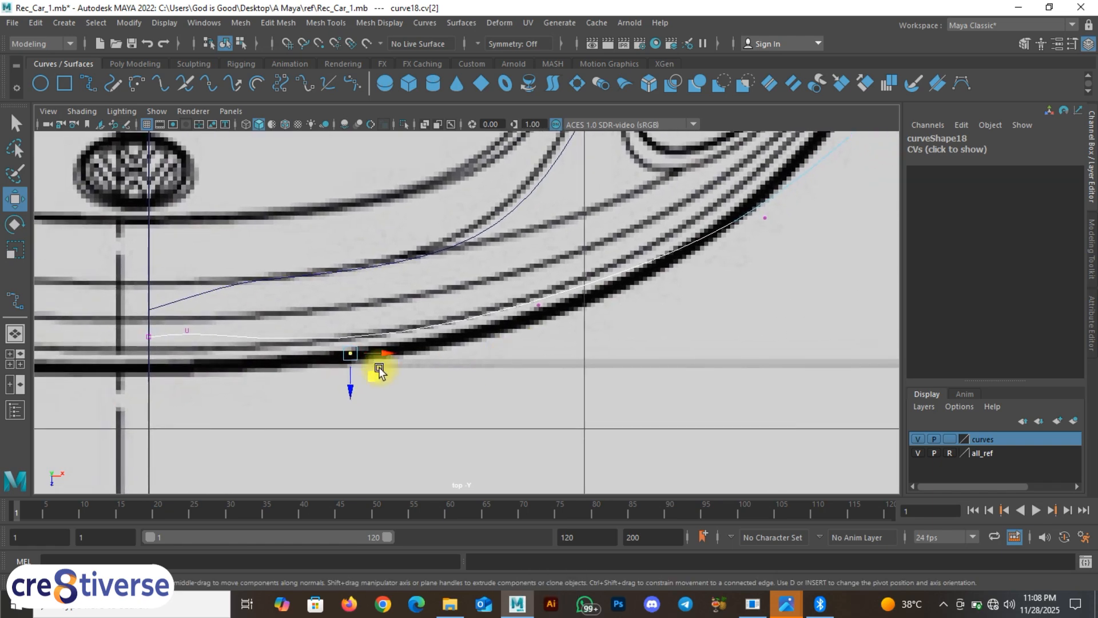
left_click_drag(351, 394, 347, 439)
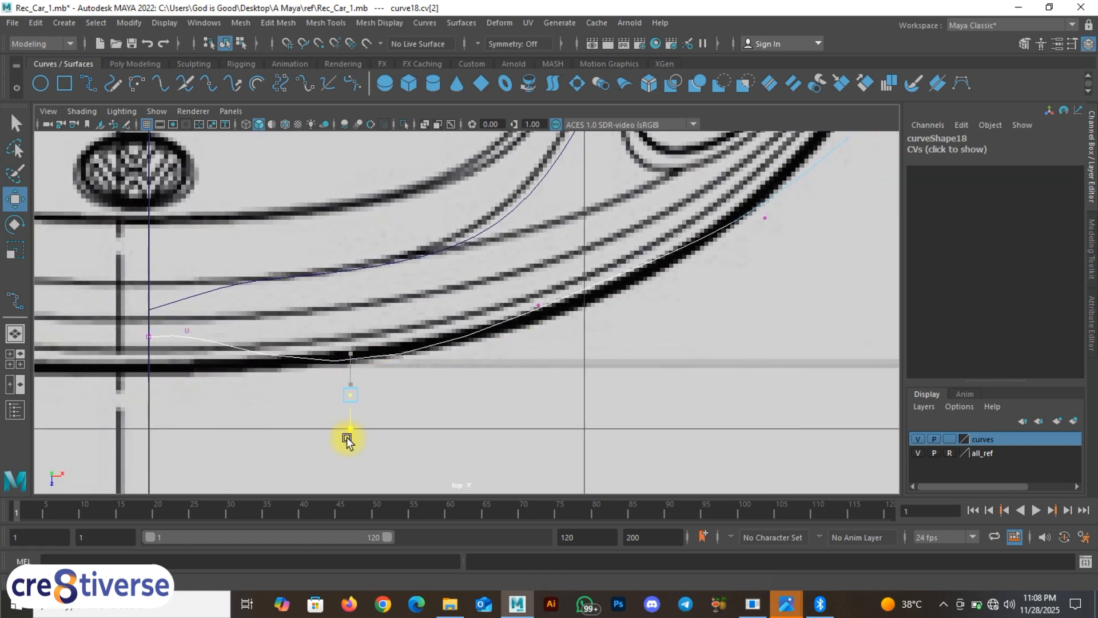
left_click_drag(520, 286, 578, 333)
middle_click_drag(577, 333, 576, 387, "alt")
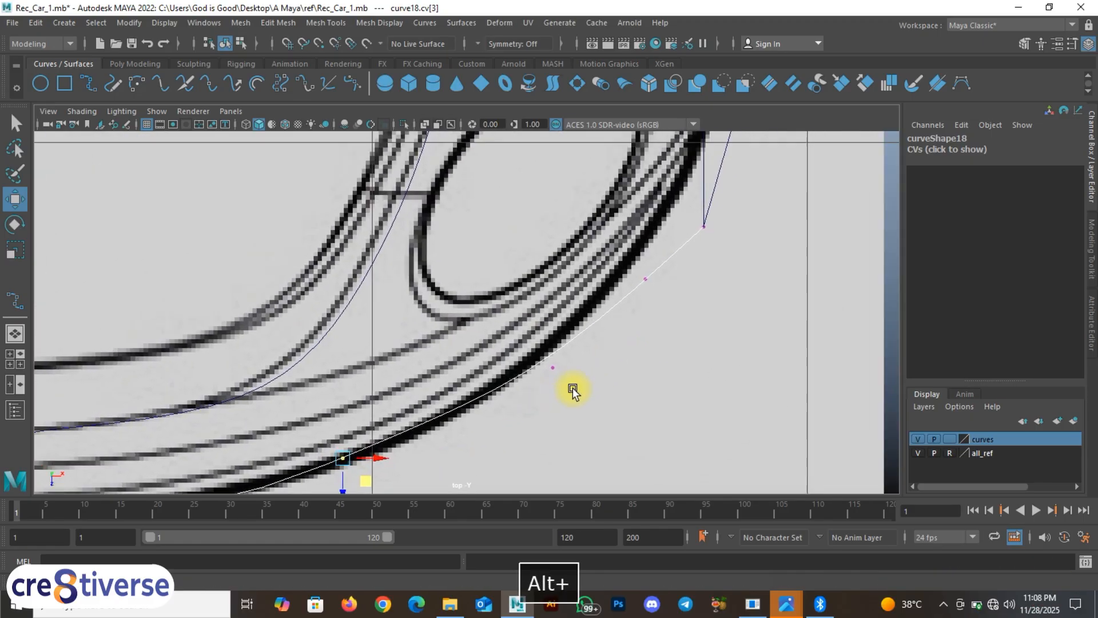
middle_click_drag(691, 282, 752, 257, "alt")
Step: Lower the control points near the centreline, including curve18's end point, onto the bumper outline
middle_click_drag(265, 453, 539, 308, "alt")
middle_click_drag(473, 336, 566, 307, "alt")
scroll(439, 295, "up", 2)
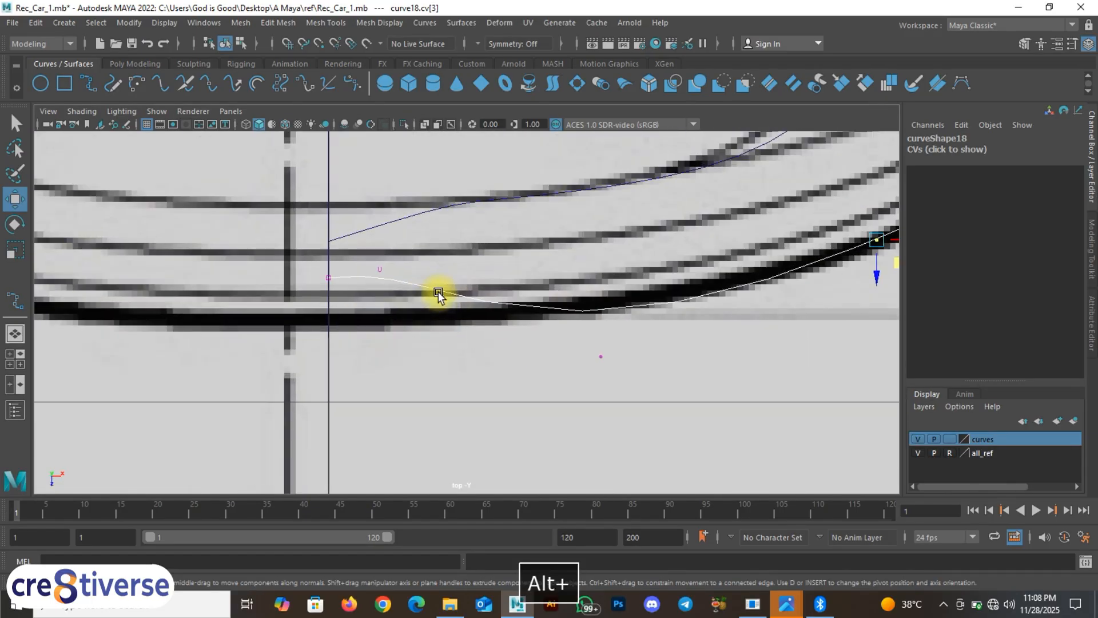
left_click_drag(366, 258, 404, 316)
middle_click_drag(383, 309, 383, 369)
middle_click_drag(351, 320, 362, 249, "alt")
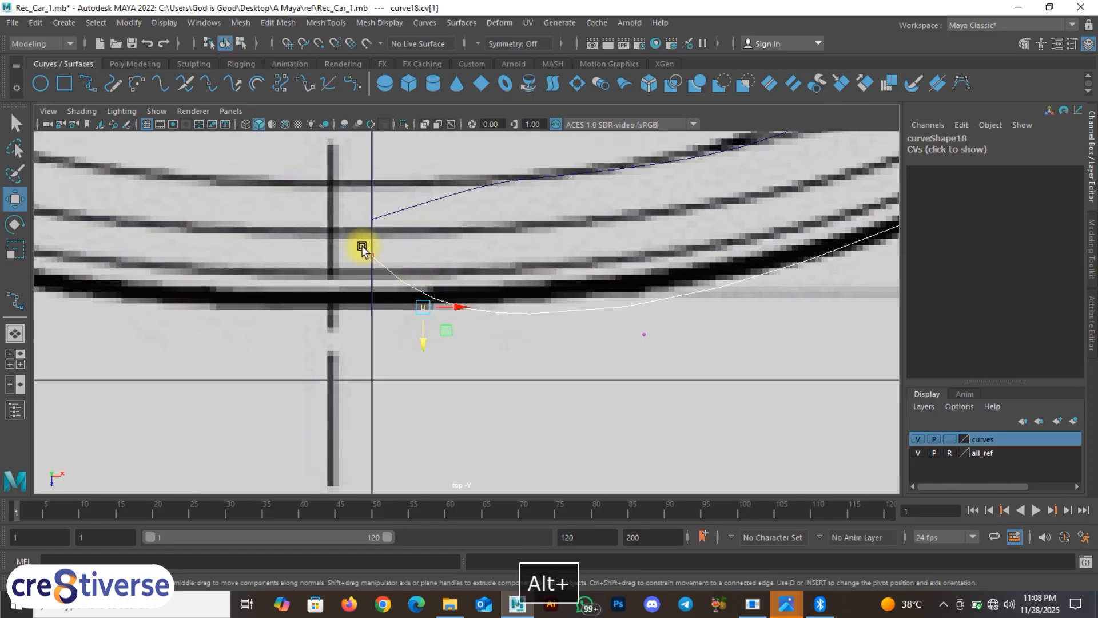
left_click_drag(381, 280, 374, 329)
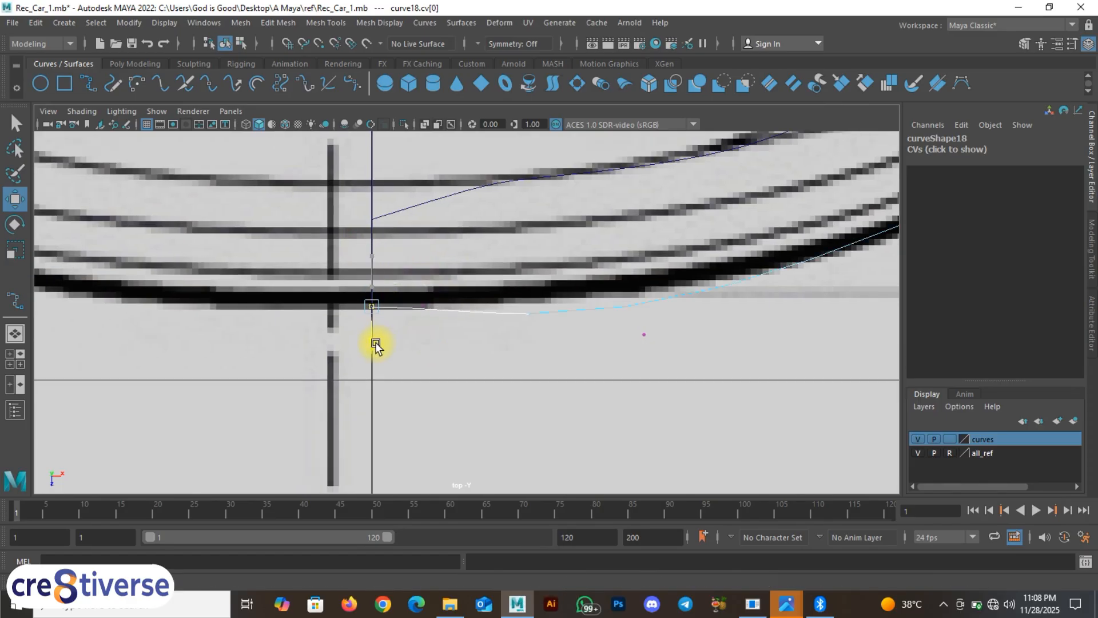
Step: Move further control points along the bumper toward the corner onto the outline
middle_click_drag(378, 353, 275, 321, "alt")
middle_click_drag(554, 314, 490, 355, "alt")
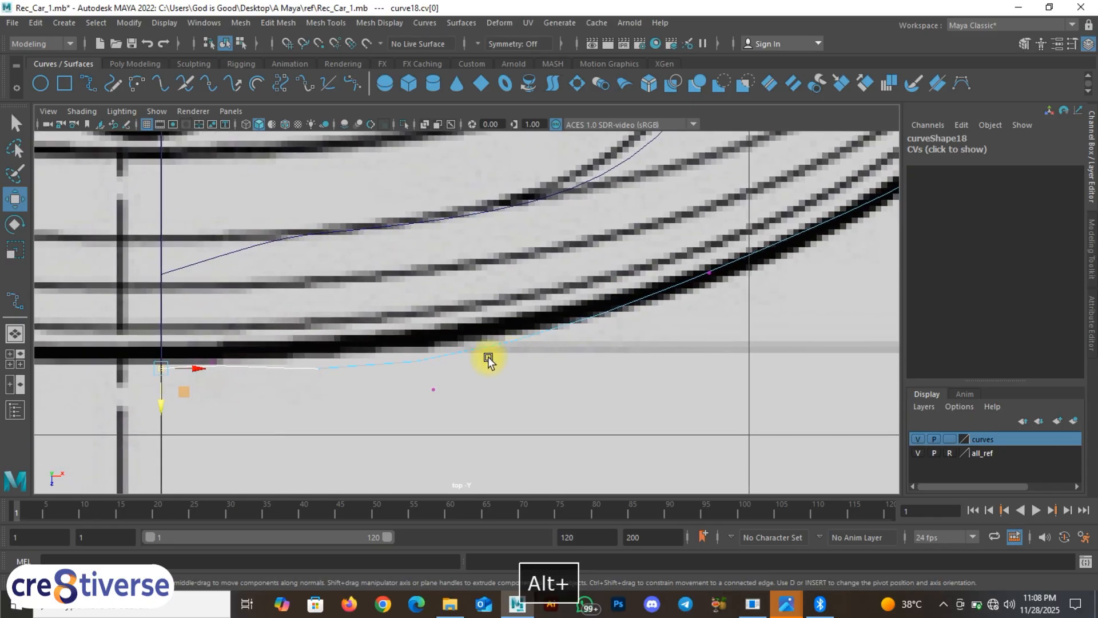
left_click_drag(420, 369, 465, 406)
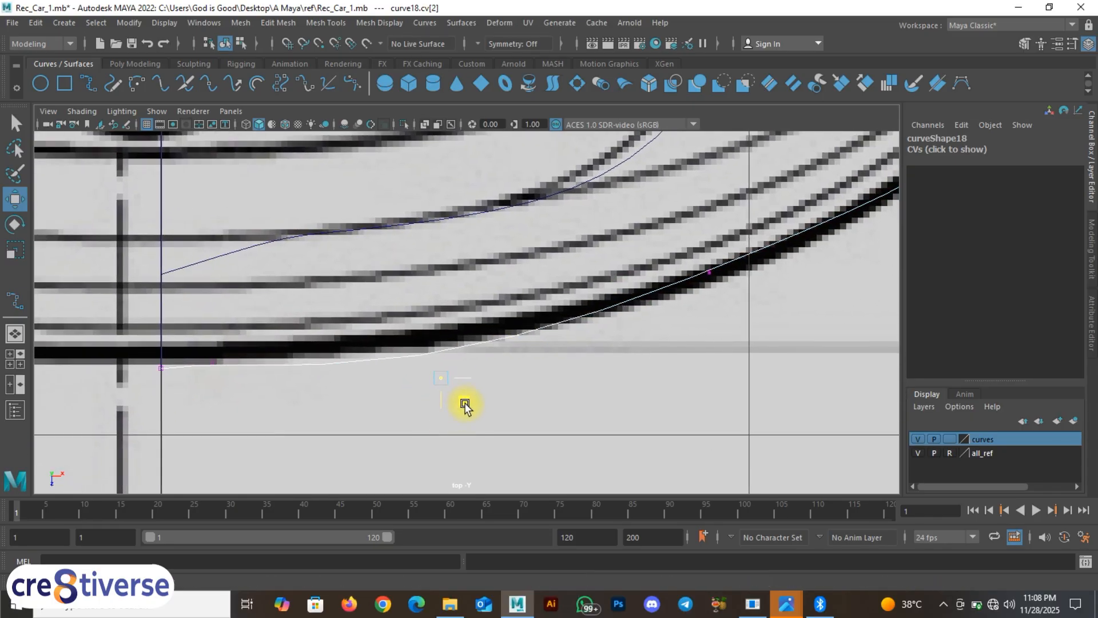
middle_click_drag(714, 250, 545, 306, "alt")
left_click_drag(515, 301, 569, 362)
middle_click_drag(788, 281, 499, 426, "alt")
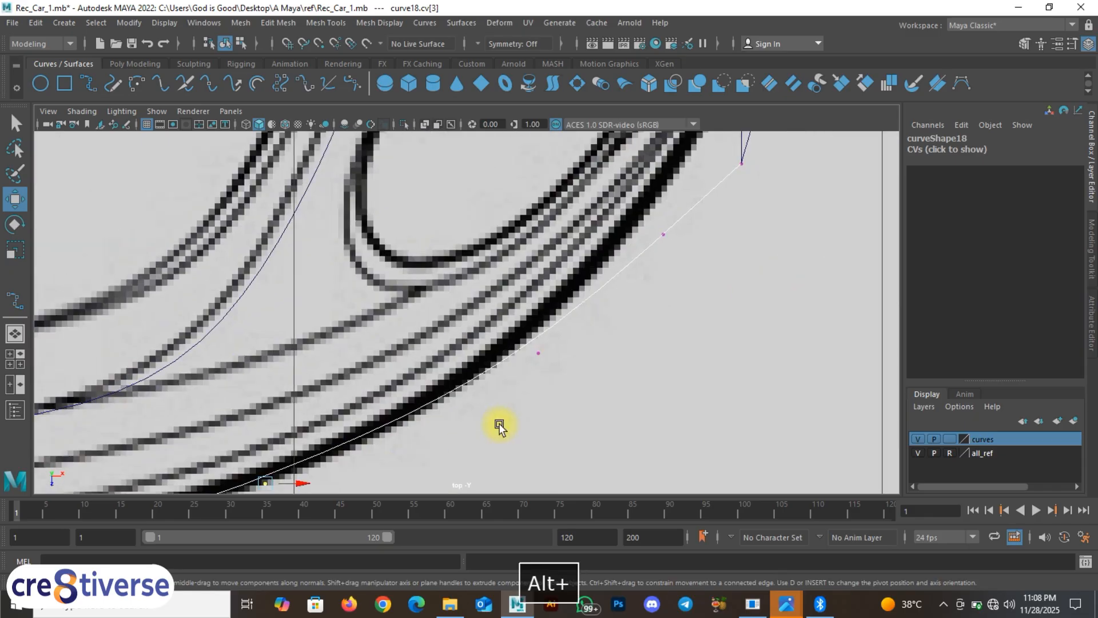
left_click_drag(531, 393, 543, 344)
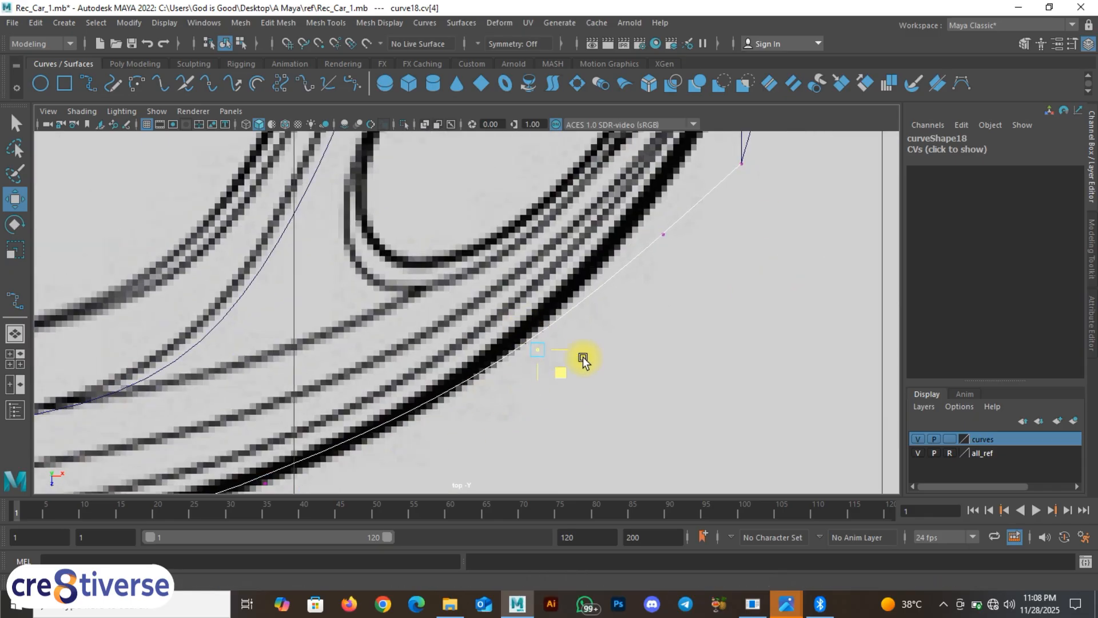
Step: Nudge the end point onto the bumper centre line and return curve18 to Object Mode
right_click_drag(581, 360, 694, 239, "alt")
scroll(622, 295, "up", 2)
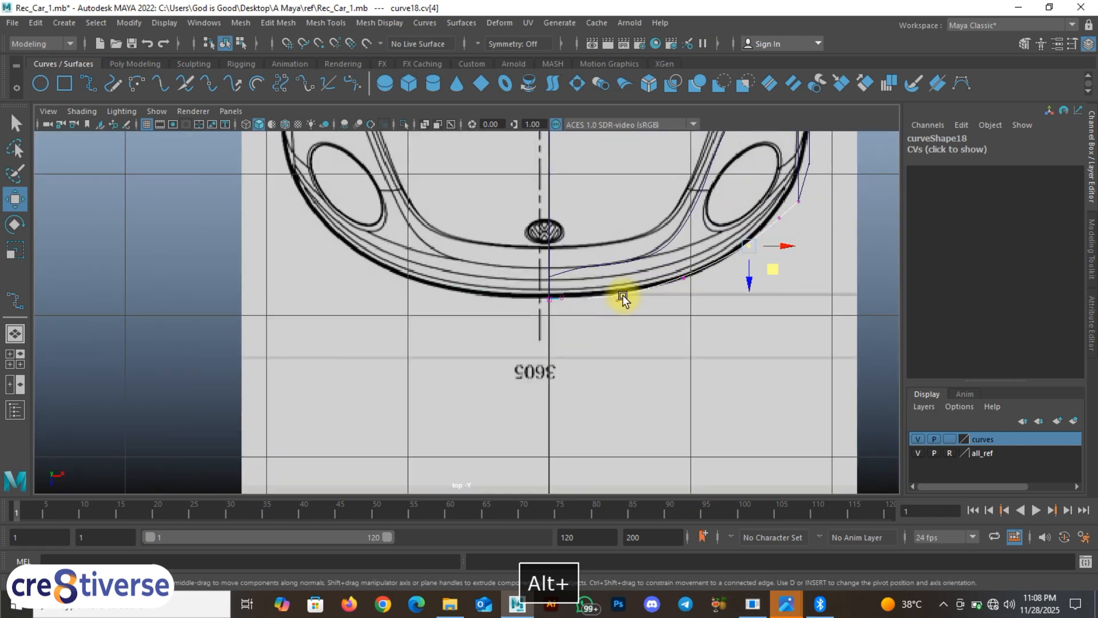
scroll(611, 319, "up", 5)
scroll(601, 303, "up", 5)
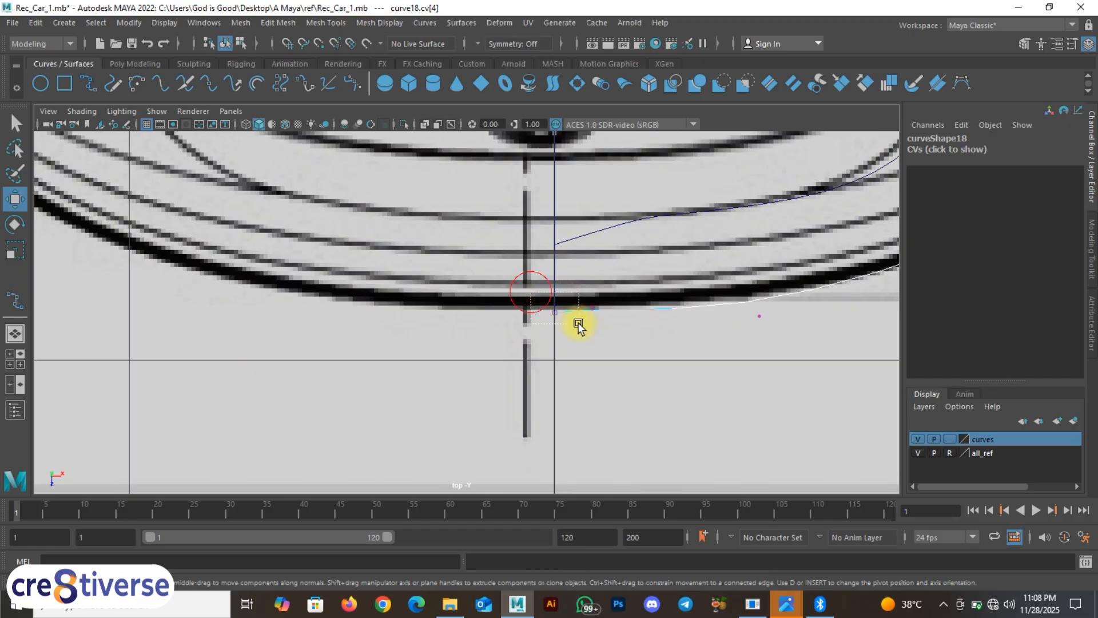
middle_click_drag(579, 344, 576, 341)
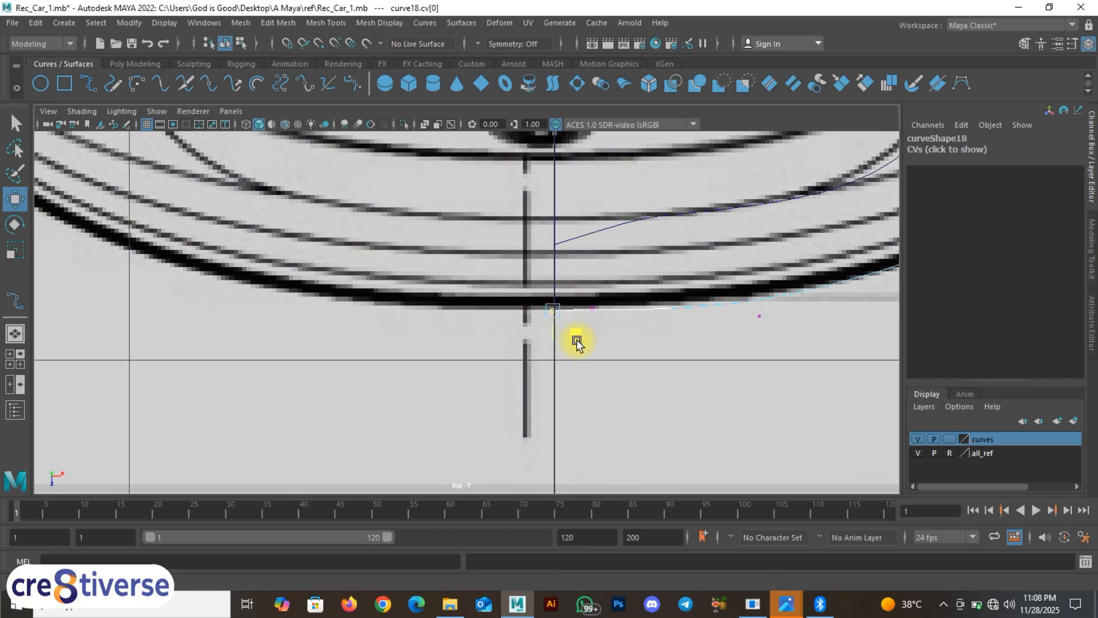
right_click_drag(578, 317, 637, 256)
key("space")
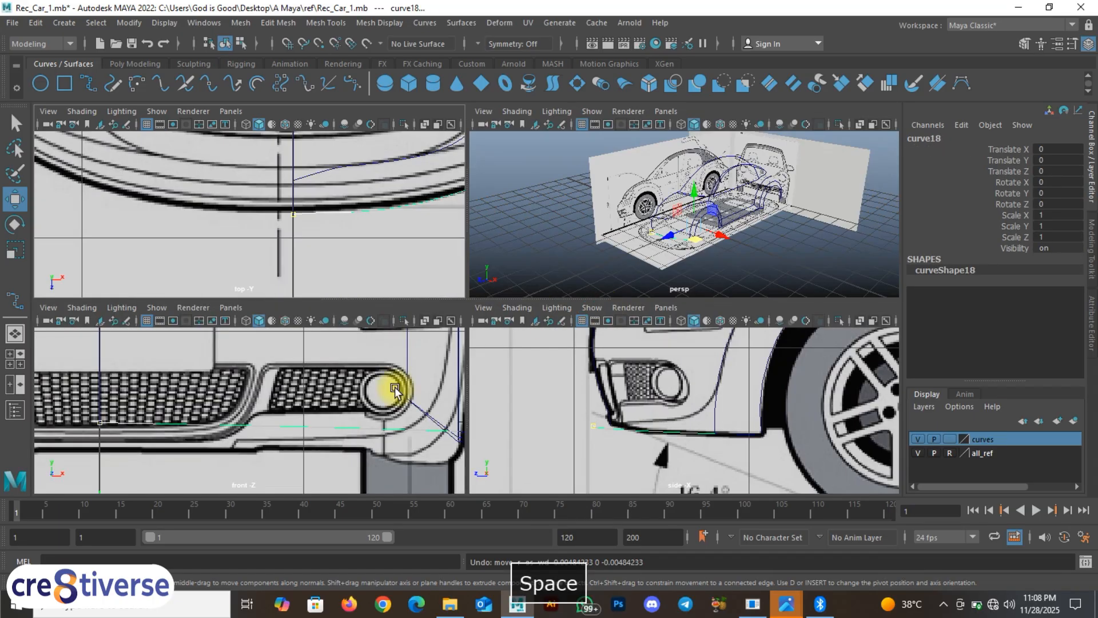
Step: Deselect, maximize the perspective view, hide the all_ref layer and orbit close to the front-corner curves
middle_click_drag(436, 387, 368, 421, "alt")
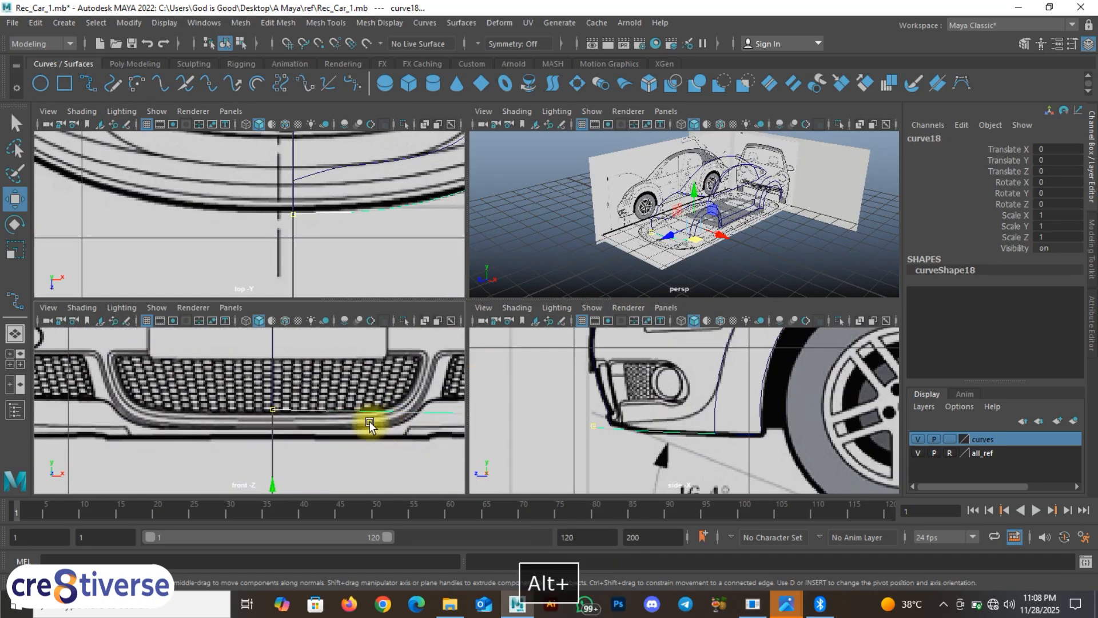
left_click(303, 413)
key("space")
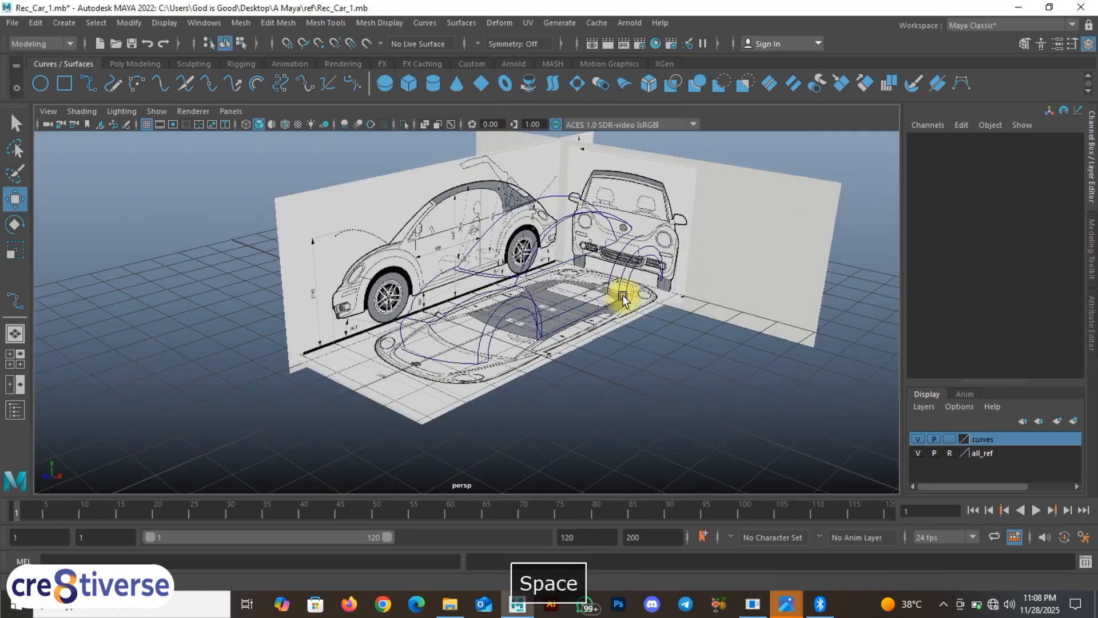
left_click(918, 453)
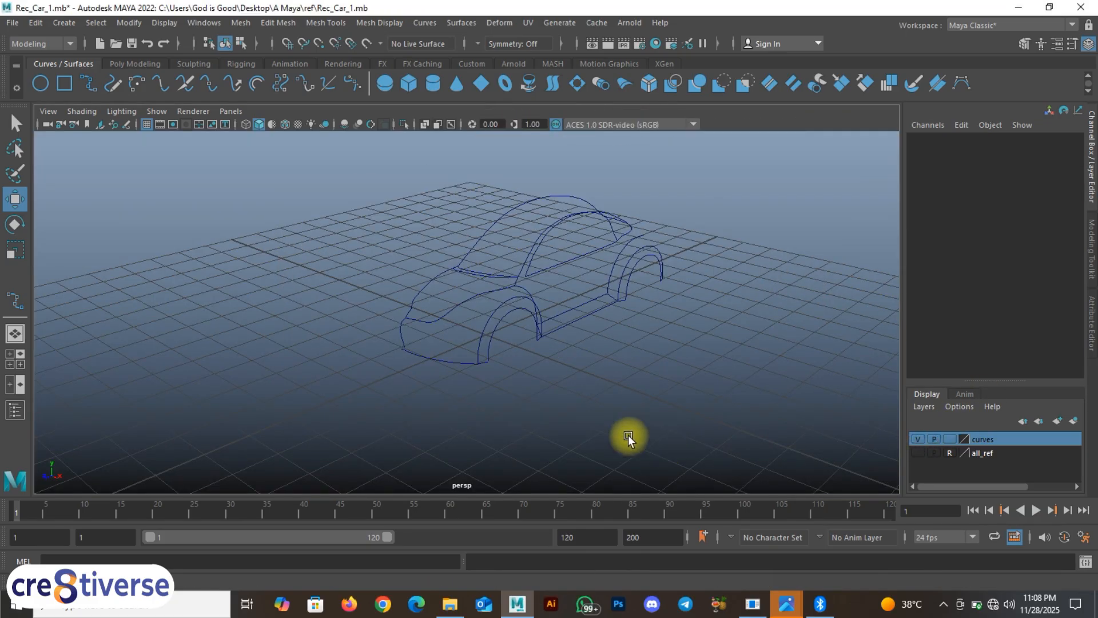
left_click_drag(628, 435, 493, 342, "alt")
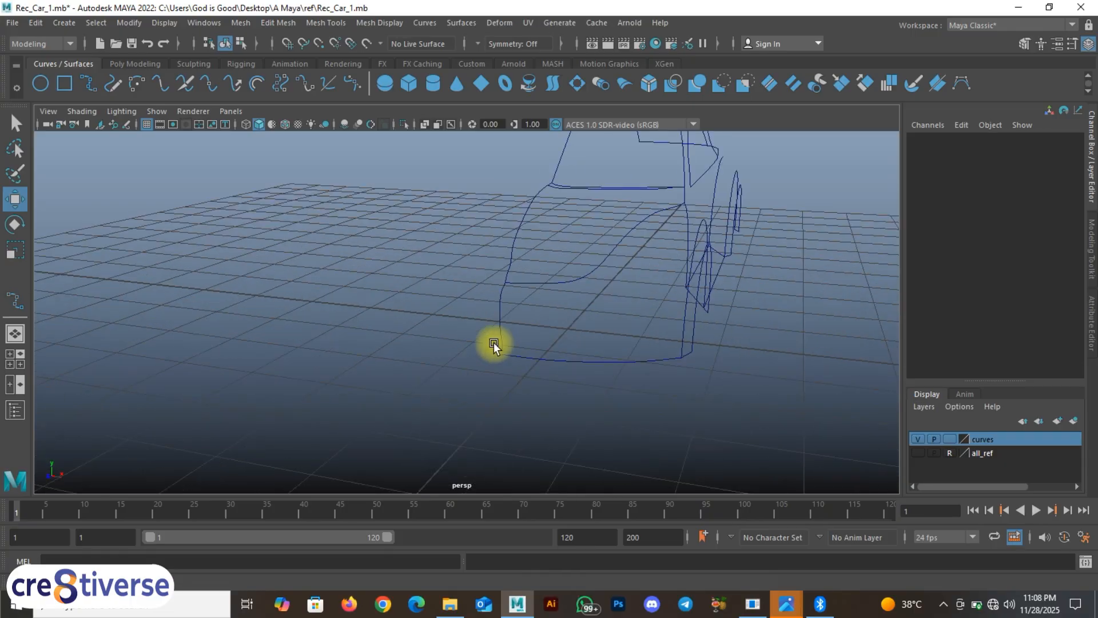
scroll(510, 399, "up", 5)
left_click_drag(567, 415, 436, 314, "alt")
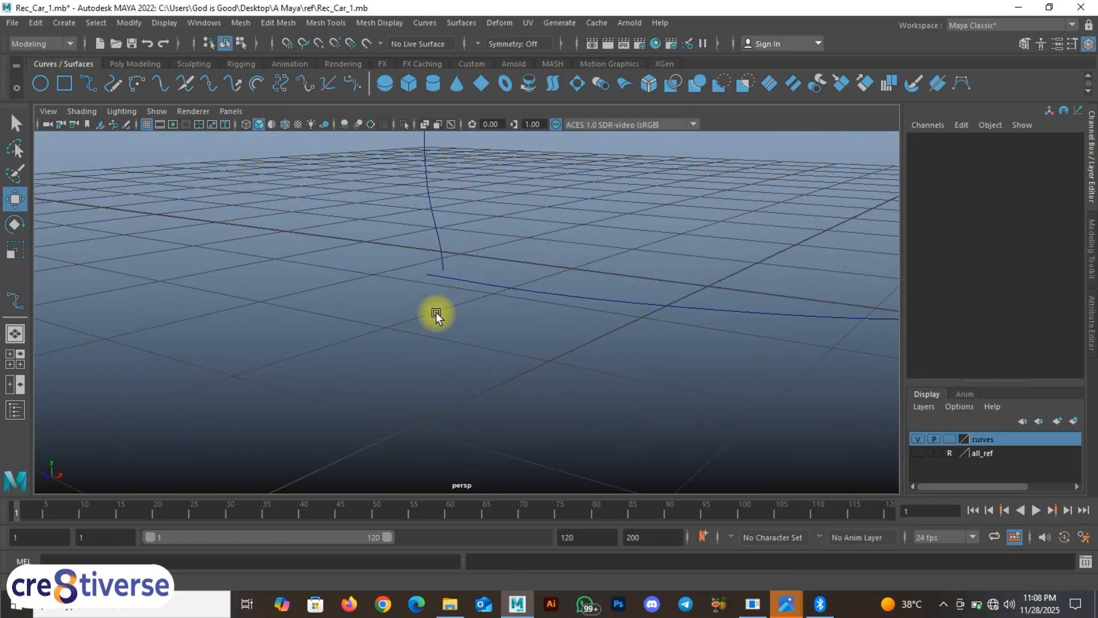
Step: Move curve4's lowest control vertex, cv[13], so it meets the bumper curve
left_click(441, 259)
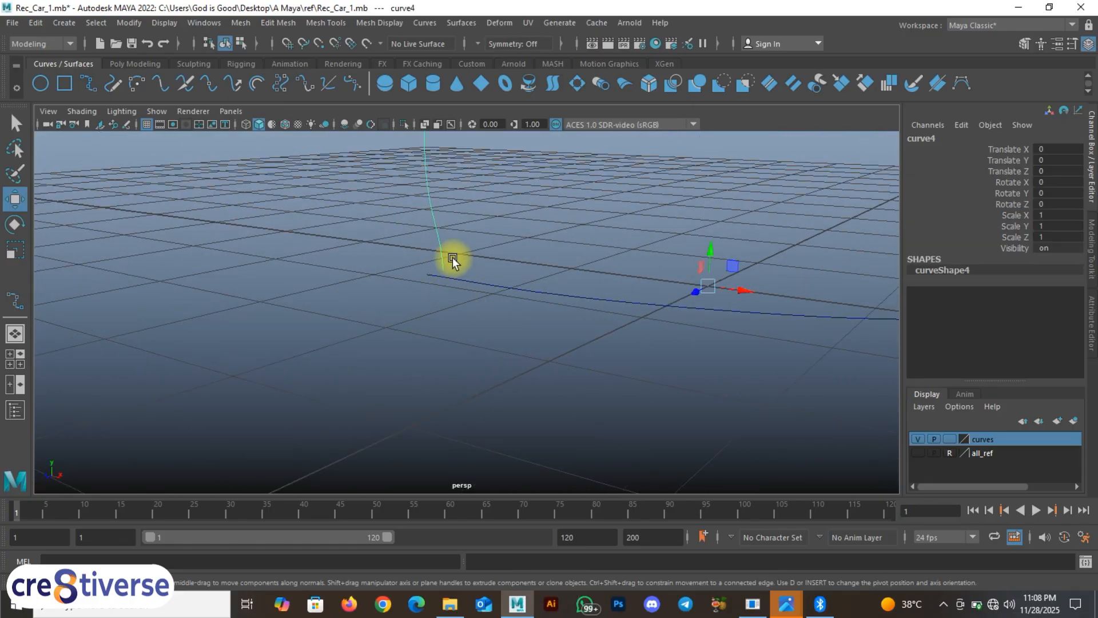
right_click_drag(439, 245, 372, 241)
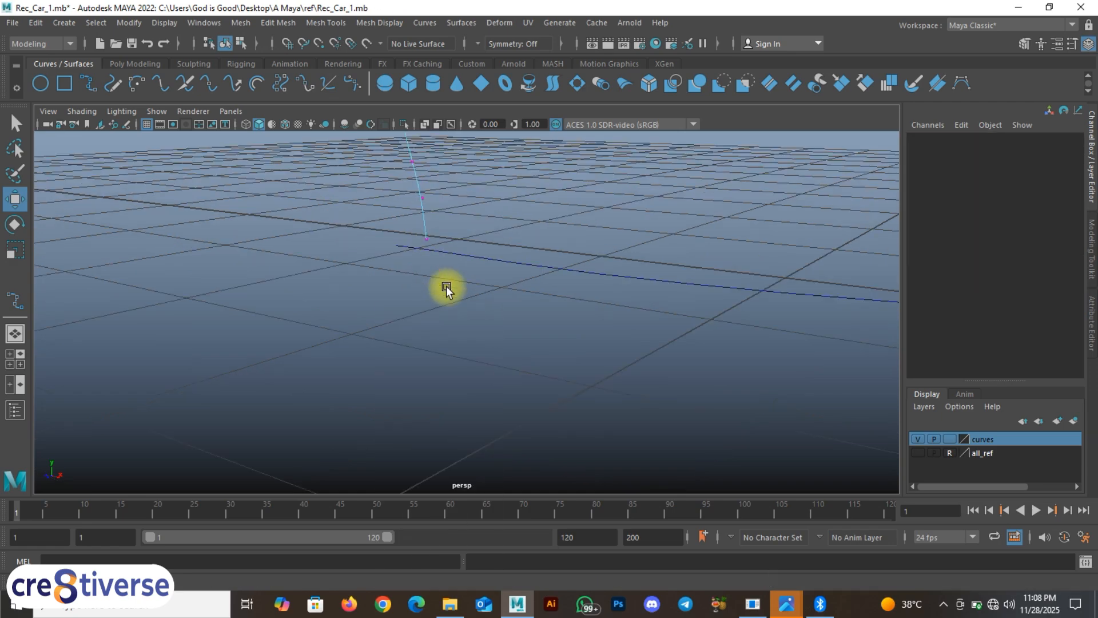
left_click_drag(417, 227, 383, 255)
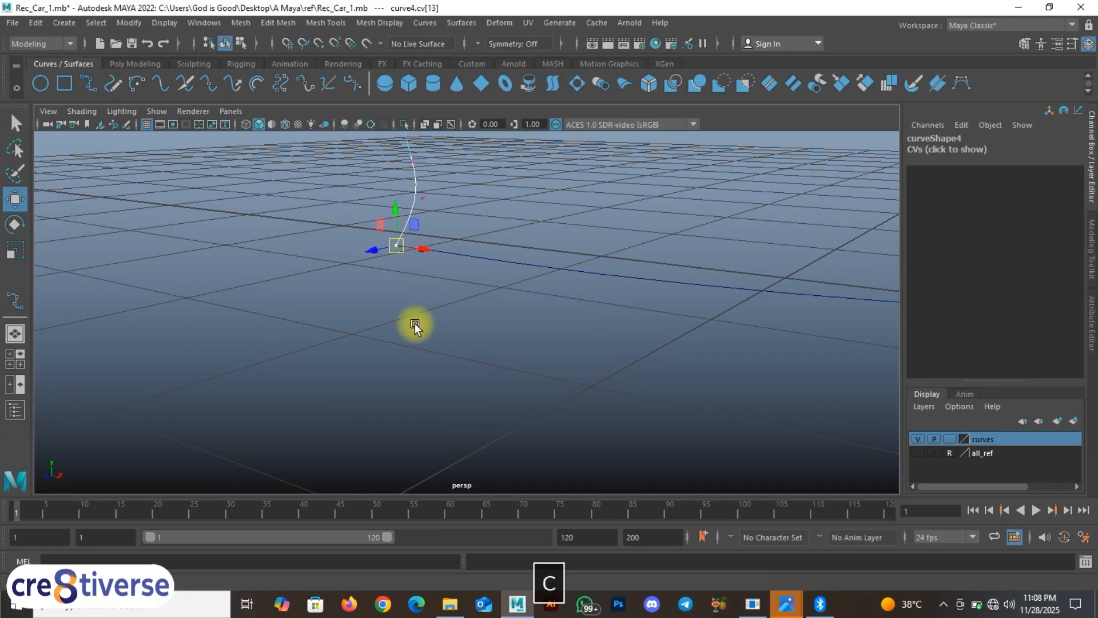
left_click_drag(417, 324, 375, 323, "alt")
Step: Show the all_ref blueprint layer again and switch the lower-right panel to a maximized Side View
key("space")
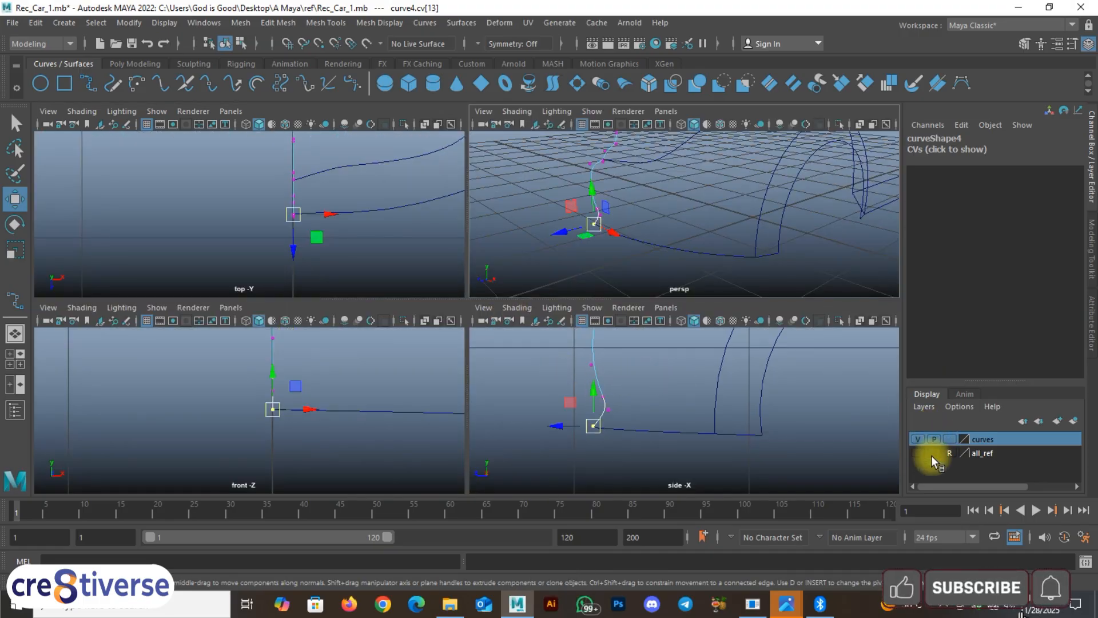
left_click(918, 453)
key("space")
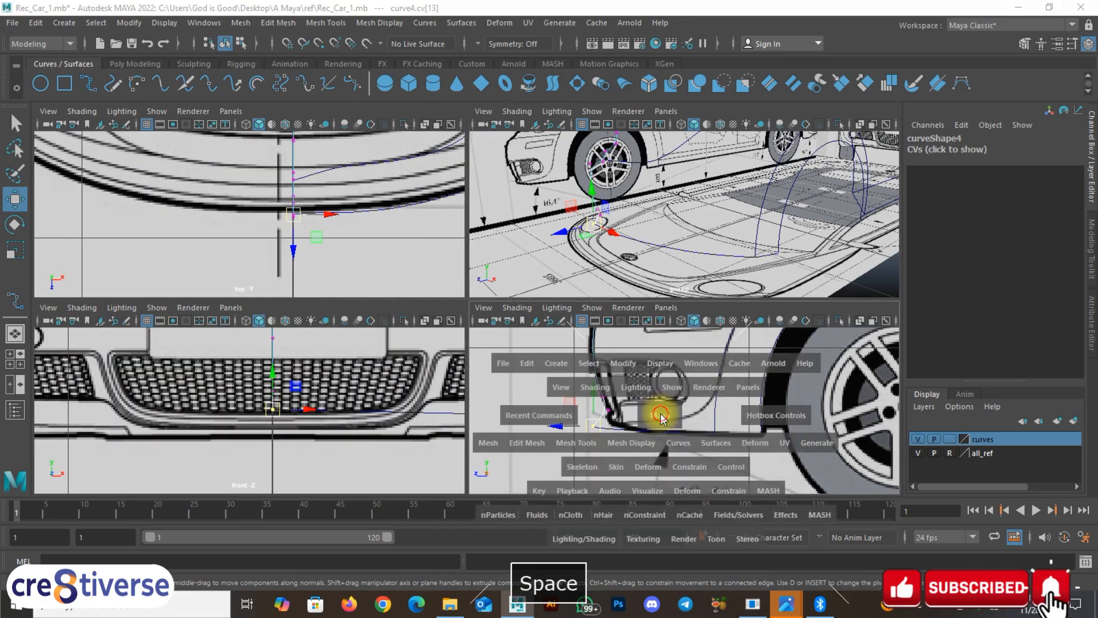
left_click_drag(661, 410, 661, 379)
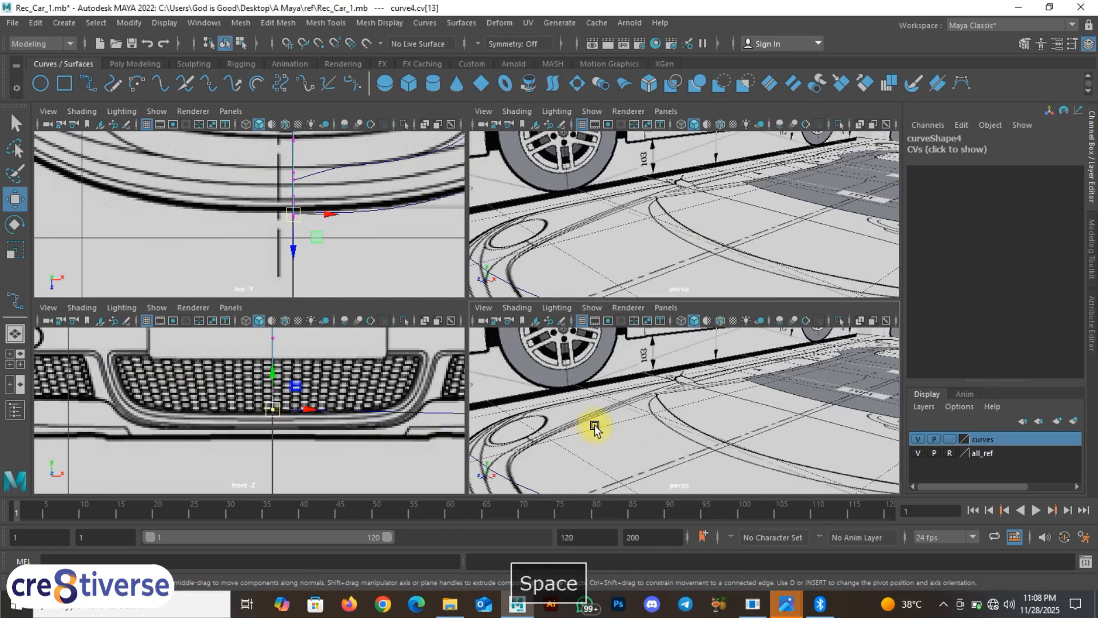
key("space")
left_click_drag(596, 427, 543, 424)
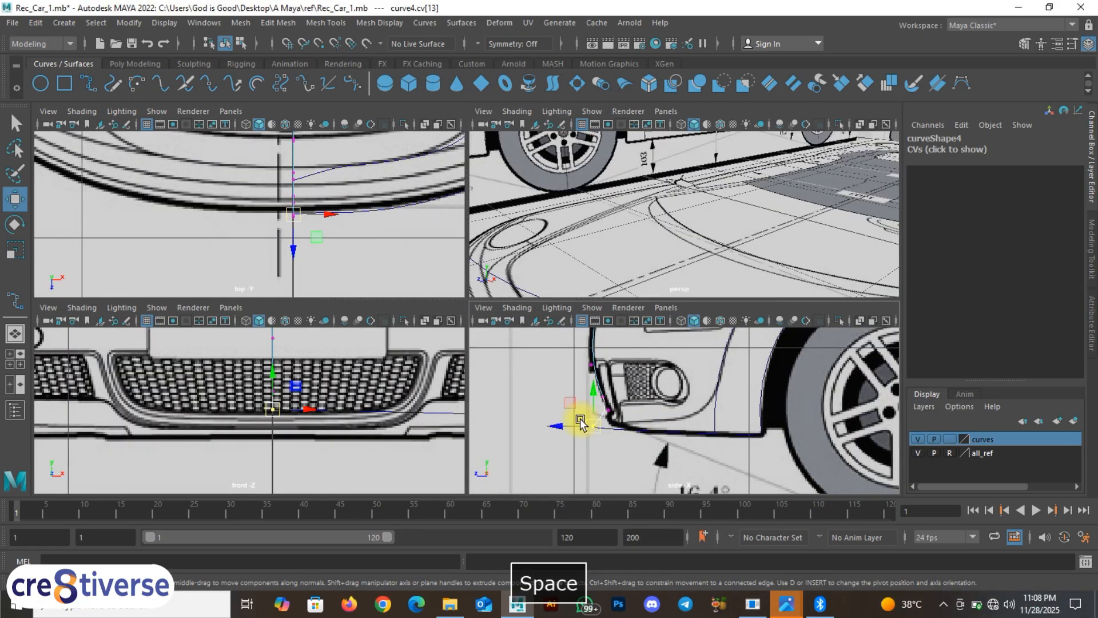
key("space")
Step: Move curve4's cv[12] and cv[11] along X onto the blueprint bumper corner
middle_click_drag(435, 359, 402, 320, "alt")
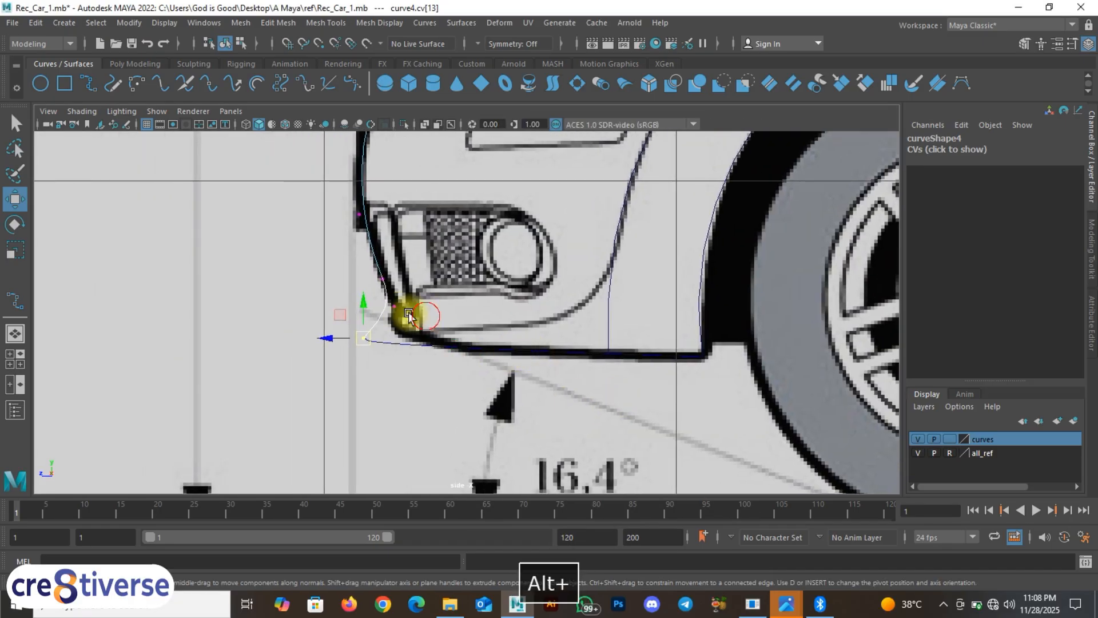
left_click(409, 314)
left_click_drag(364, 309, 354, 311)
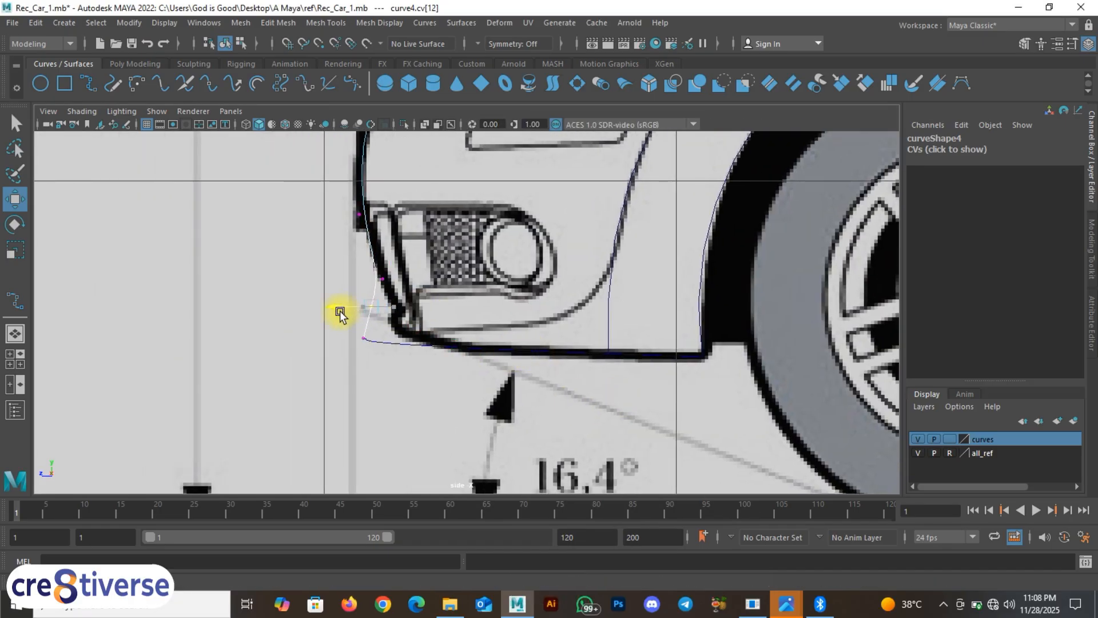
left_click_drag(413, 292, 349, 279)
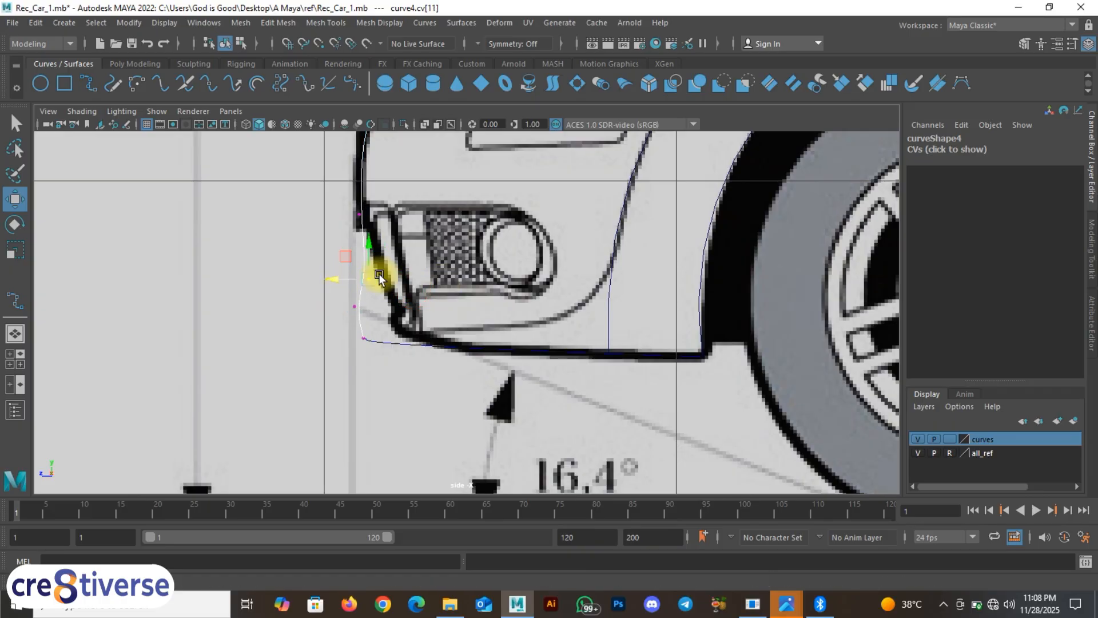
Step: Check the reshaped corner curve in perspective, then return curve4 to Object Mode
key("space")
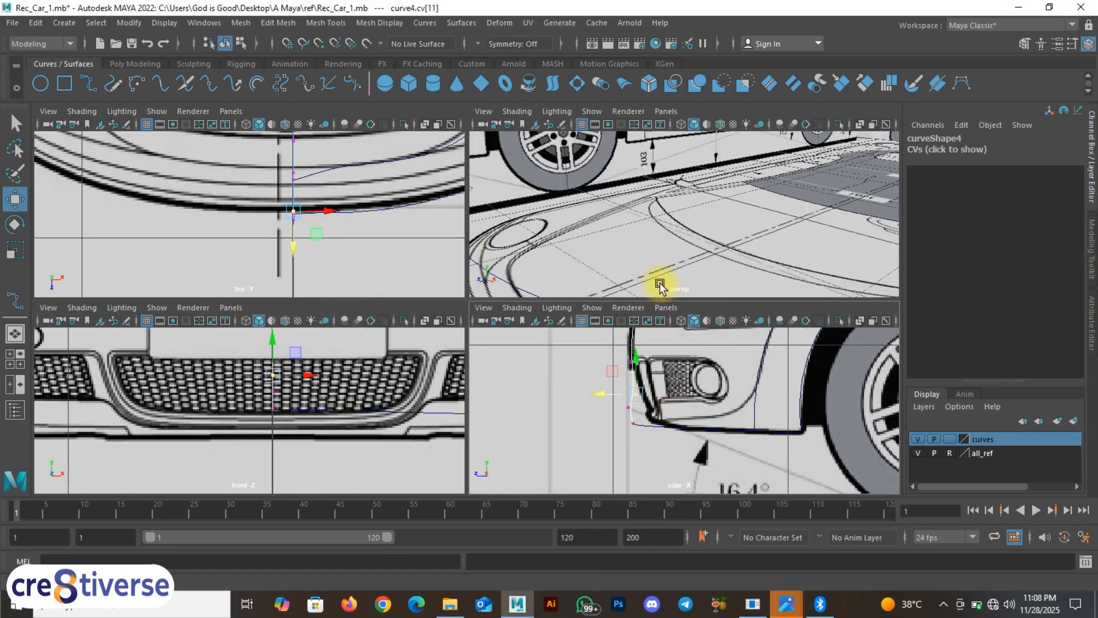
key("space")
left_click_drag(658, 277, 532, 372, "alt")
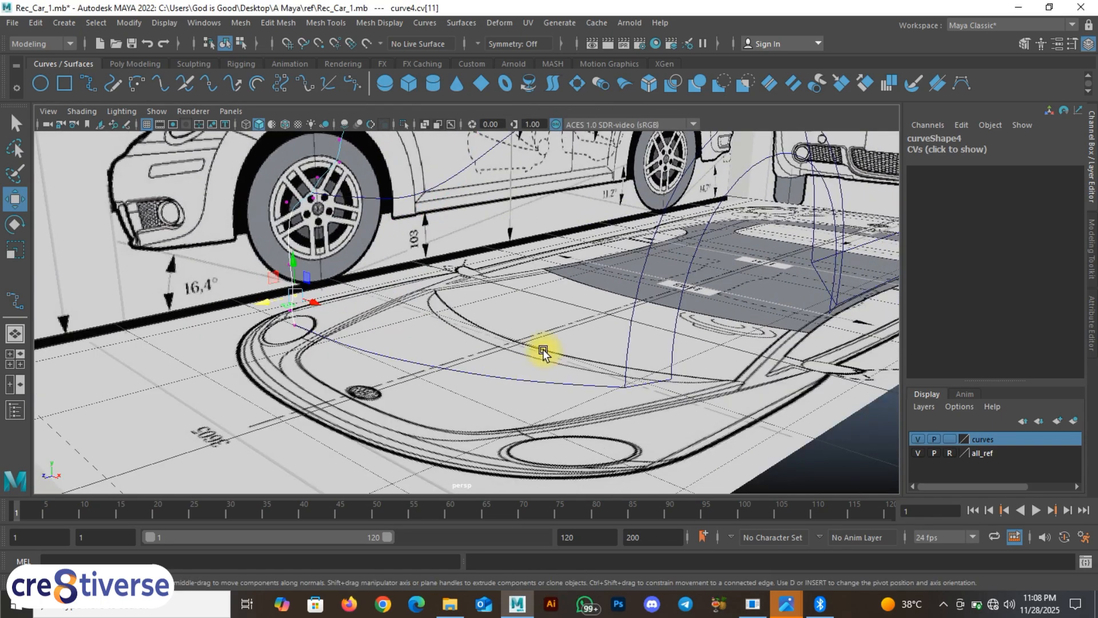
key("space")
scroll(303, 349, "down", 5)
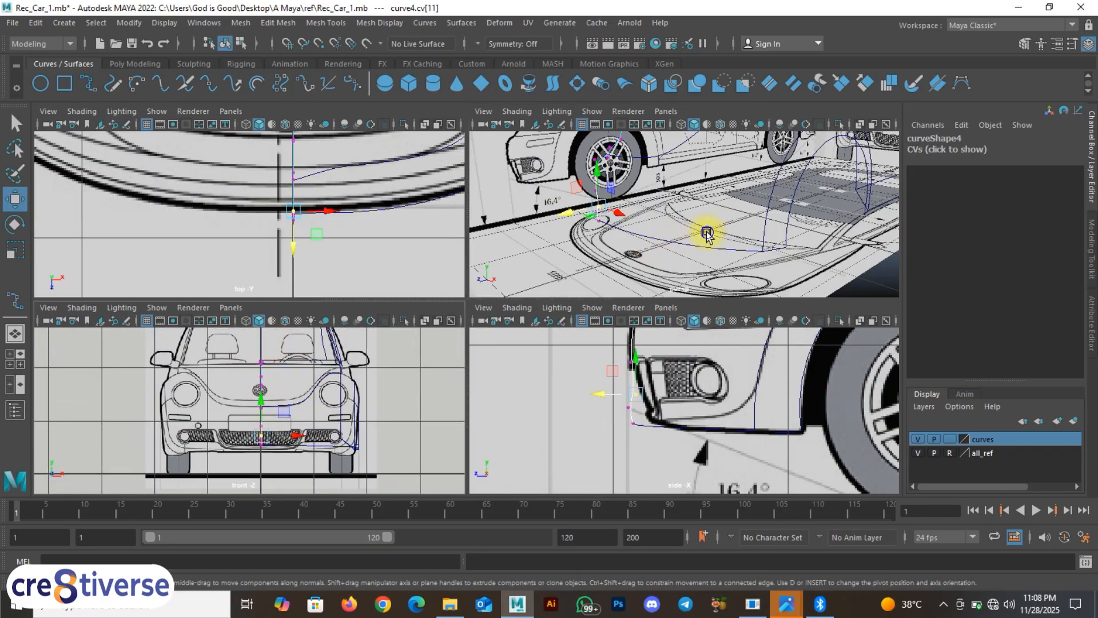
key("space")
scroll(521, 332, "down", 4)
left_click_drag(486, 360, 472, 343, "alt")
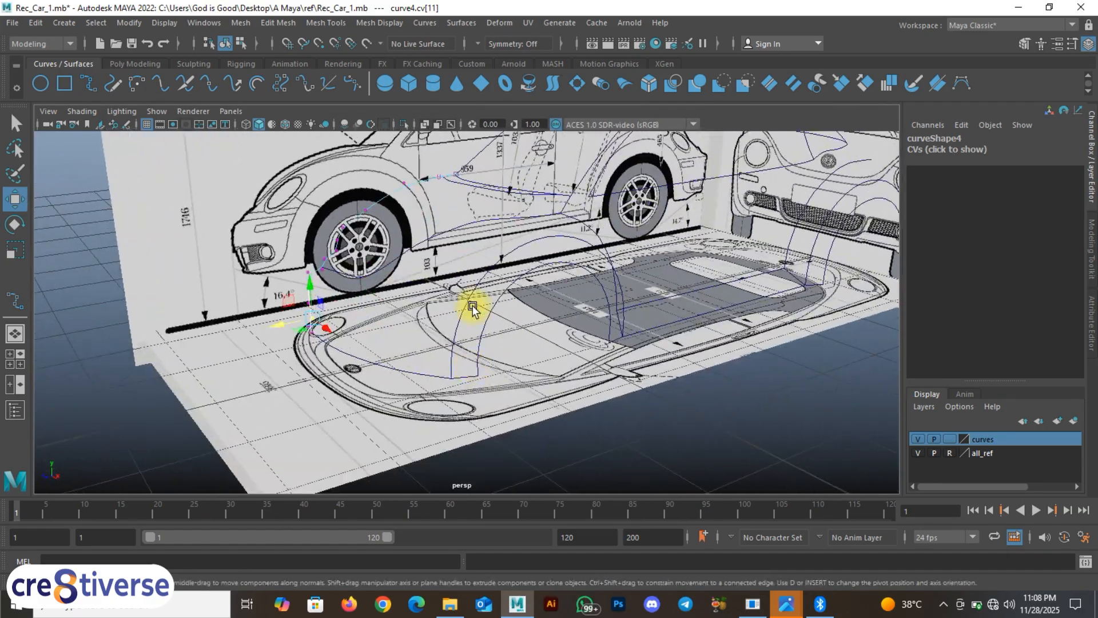
right_click(473, 309)
left_click(525, 233)
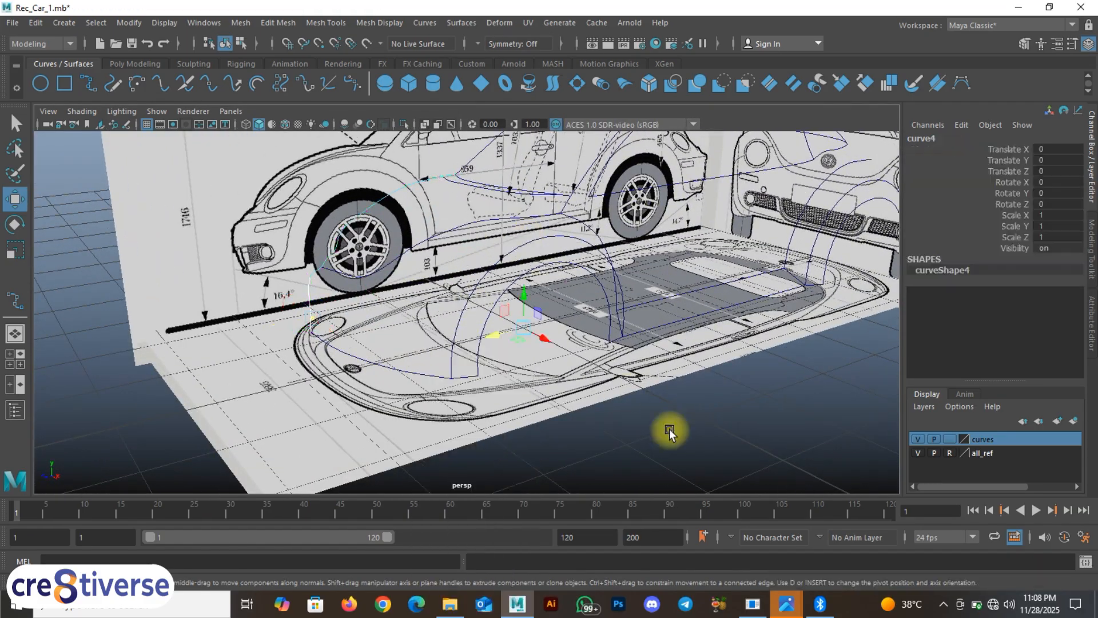
Step: Hide the all_ref layer, deselect, and orbit around the curve cage to view it from the rear
left_click(918, 453)
left_click(540, 396)
left_click_drag(423, 404, 554, 379, "alt")
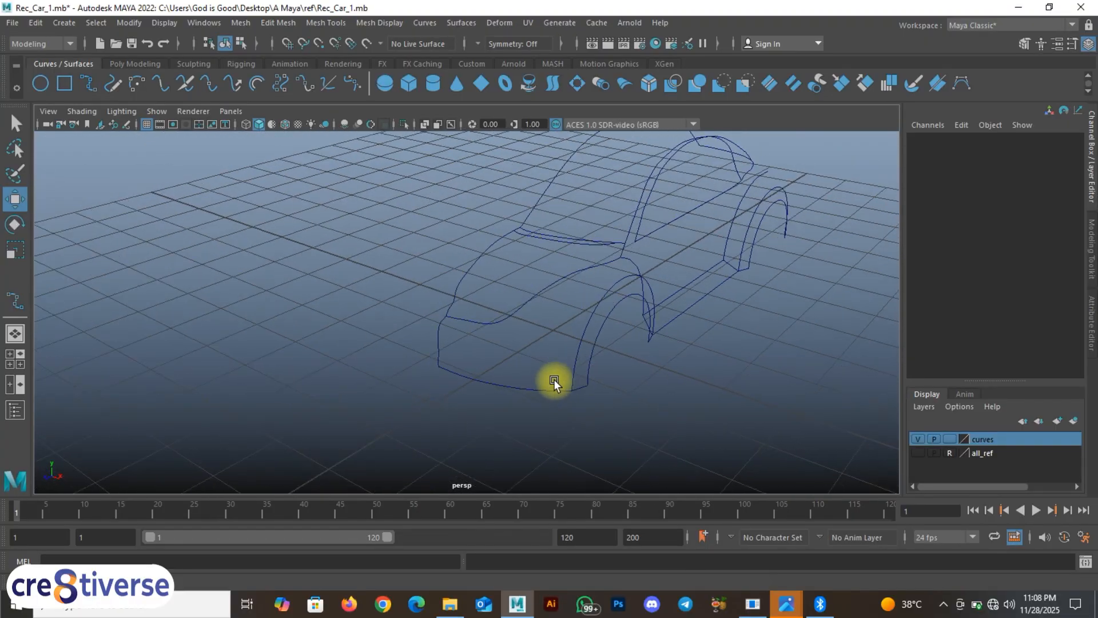
left_click_drag(529, 326, 428, 360, "alt")
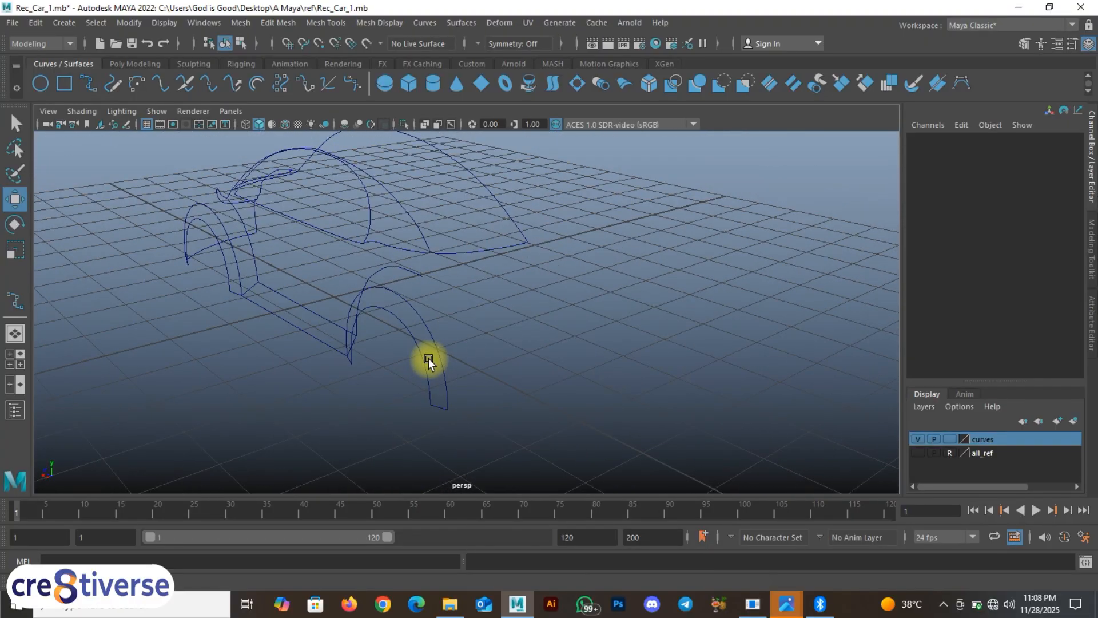